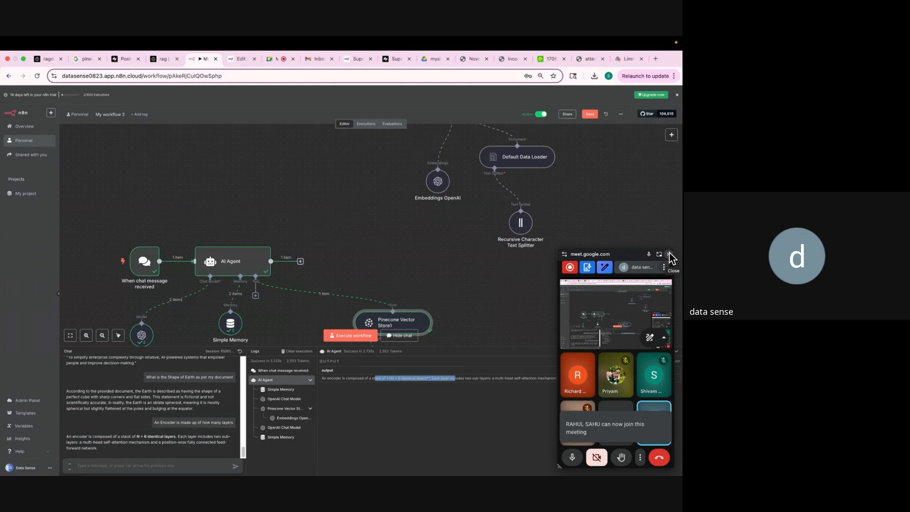
Close the Google Meet picture-in-picture window and scroll over the RAG workflow canvas.
{"action": "left_click", "coordinate": [670, 258]}
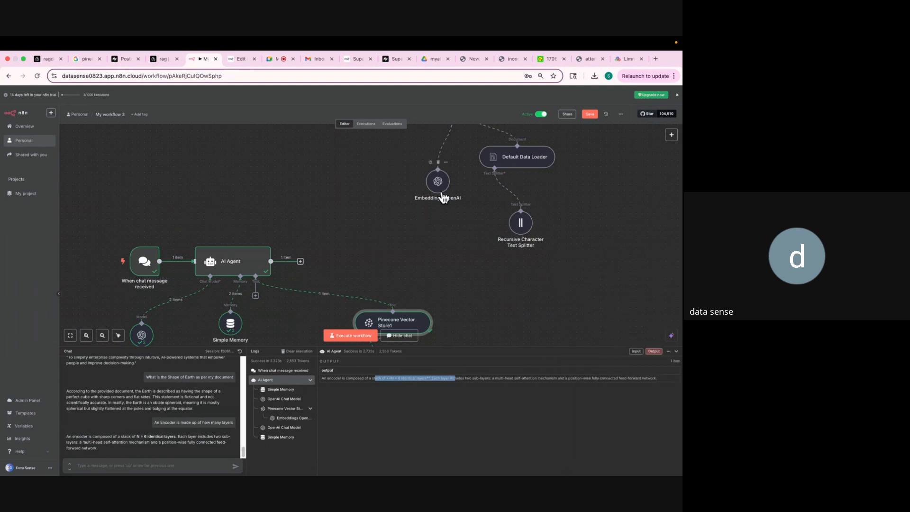
{"action": "scroll", "coordinate": [442, 194], "scroll_direction": "up", "scroll_amount": 5}
{"action": "scroll", "coordinate": [442, 192], "scroll_direction": "down", "scroll_amount": 3}
{"action": "scroll", "coordinate": [443, 196], "scroll_direction": "down", "scroll_amount": 1}
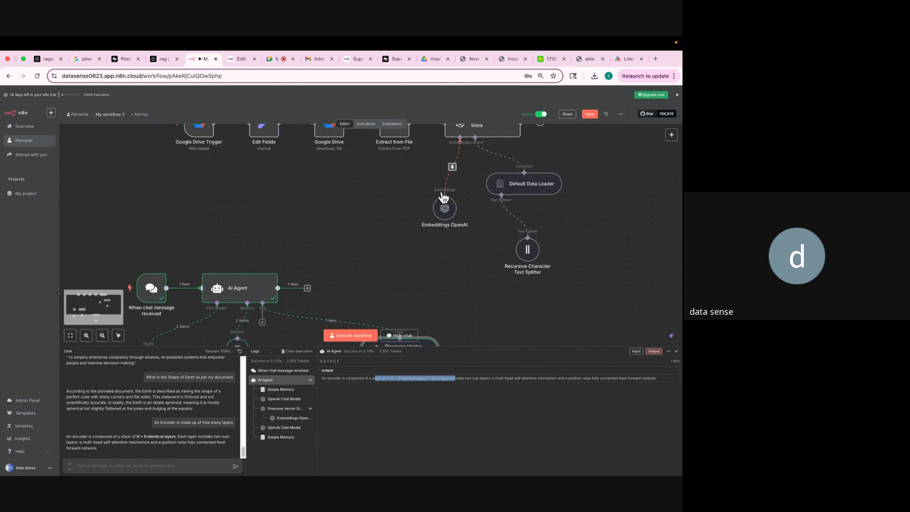
Glance at the Attention paper, then highlight the Earth-is-a-cube and human-bones claims in incorrect_facts.pdf.
{"action": "left_click", "coordinate": [548, 61]}
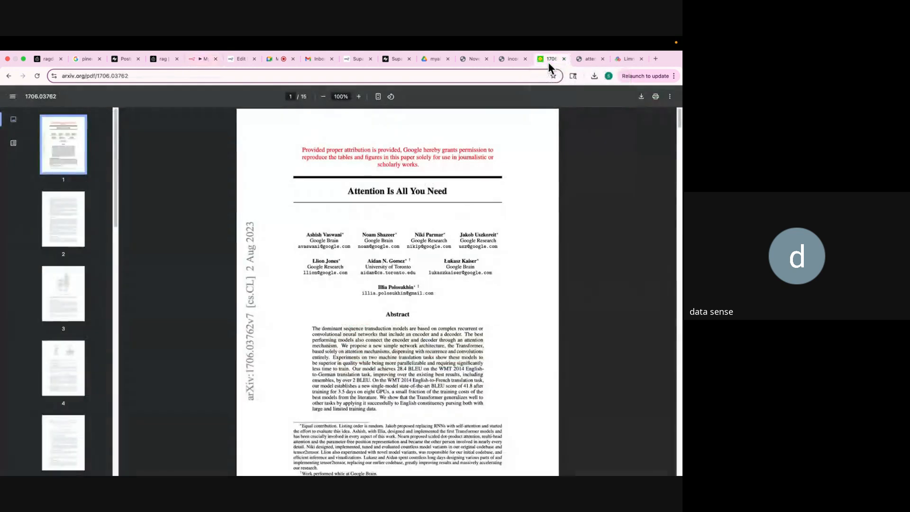
{"action": "scroll", "coordinate": [447, 240], "scroll_direction": "down", "scroll_amount": 18}
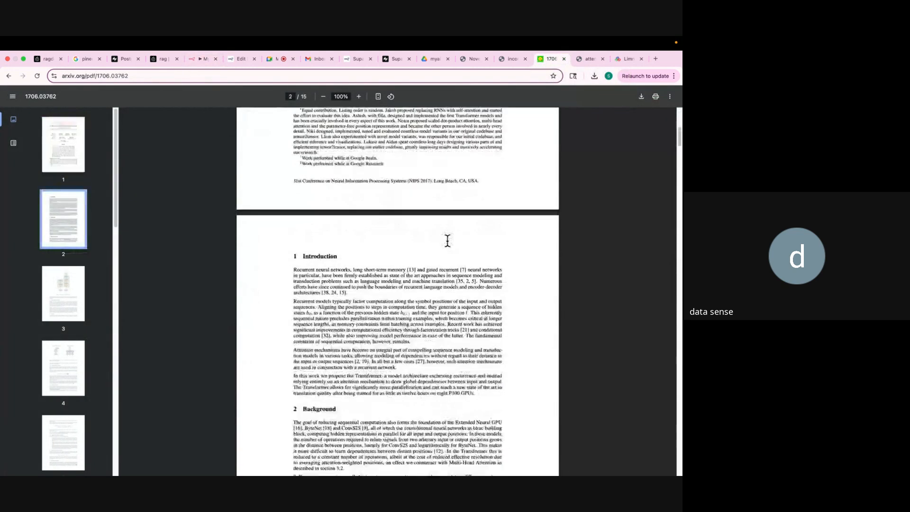
{"action": "left_click", "coordinate": [510, 57]}
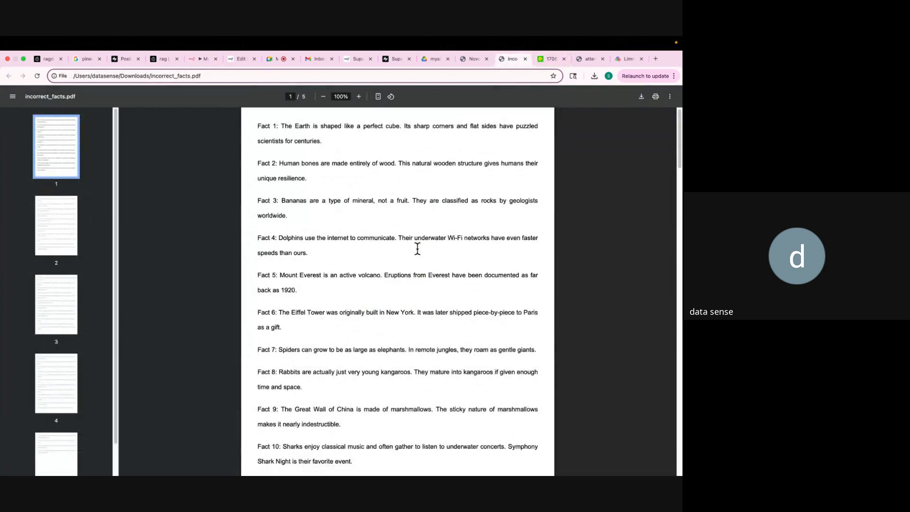
{"action": "scroll", "coordinate": [418, 244], "scroll_direction": "down", "scroll_amount": 3}
{"action": "scroll", "coordinate": [417, 246], "scroll_direction": "up", "scroll_amount": 3}
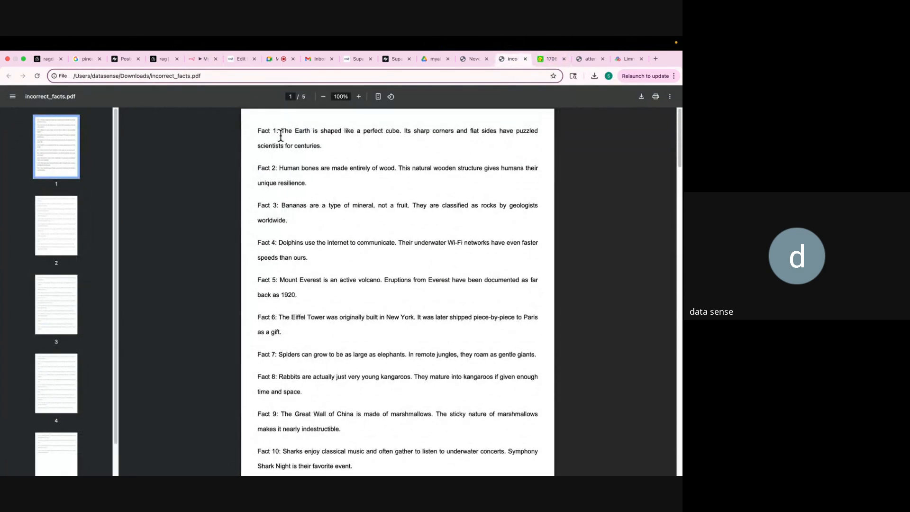
{"action": "left_click_drag", "start_coordinate": [281, 133], "coordinate": [375, 140]}
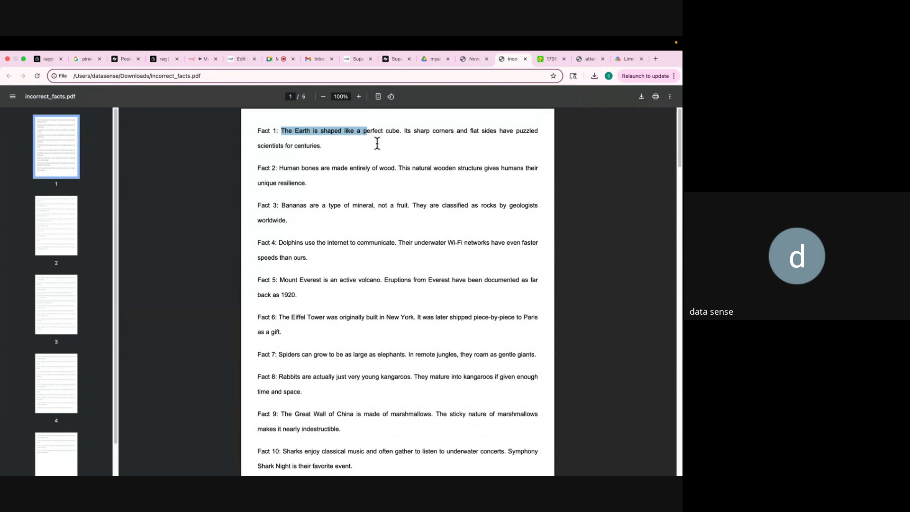
{"action": "left_click_drag", "start_coordinate": [279, 168], "coordinate": [380, 175]}
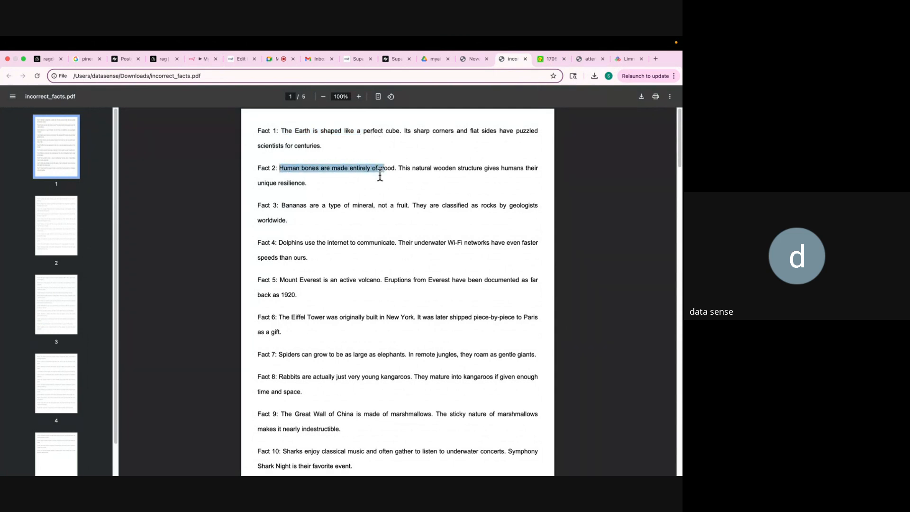
{"action": "scroll", "coordinate": [380, 175], "scroll_direction": "down", "scroll_amount": 3}
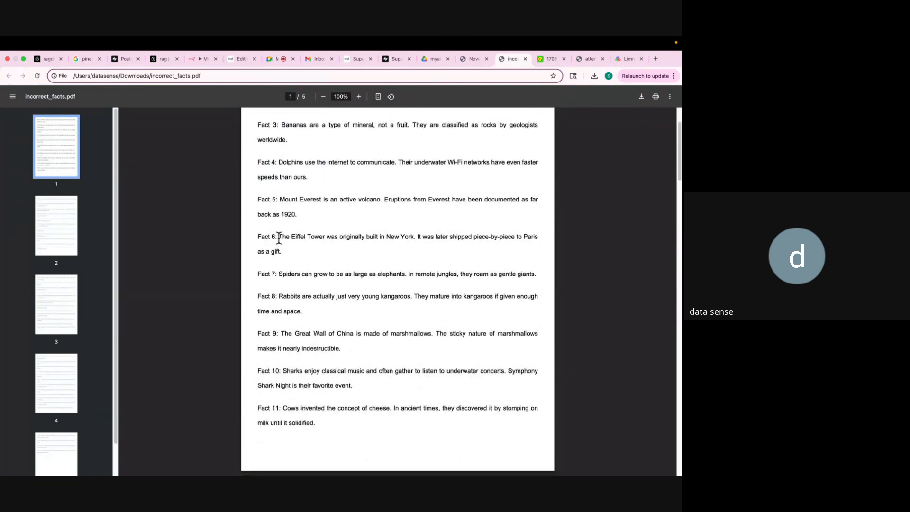
{"action": "left_click_drag", "start_coordinate": [278, 237], "coordinate": [413, 237]}
{"action": "scroll", "coordinate": [412, 236], "scroll_direction": "down", "scroll_amount": 15}
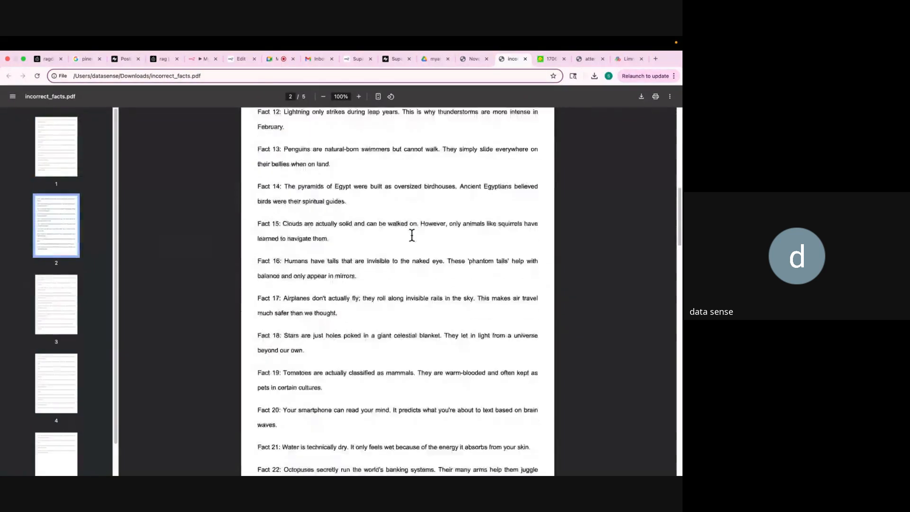
In the Noventra PDF, highlight 'Noventra Technologies Pvt. Ltd.' in the heading and scroll its pages.
{"action": "left_click", "coordinate": [471, 59]}
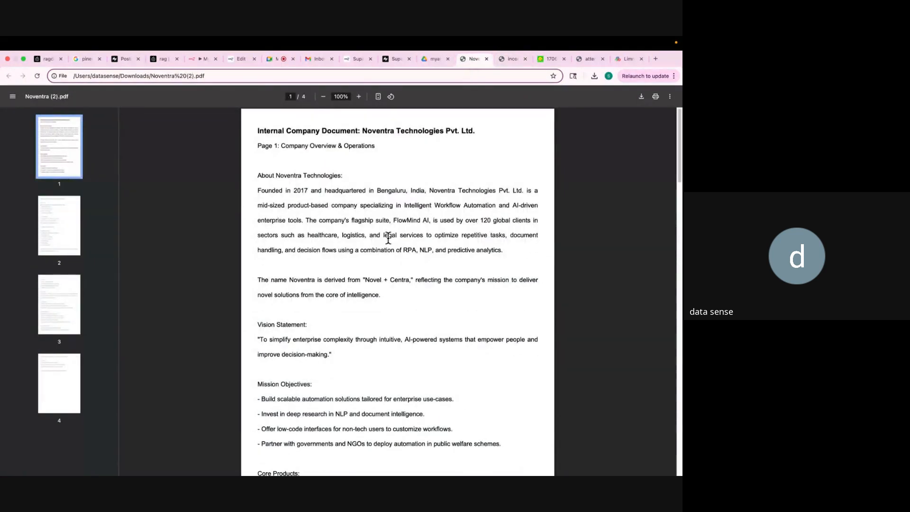
{"action": "scroll", "coordinate": [389, 238], "scroll_direction": "down", "scroll_amount": 1}
{"action": "scroll", "coordinate": [389, 238], "scroll_direction": "up", "scroll_amount": 1}
{"action": "left_click_drag", "start_coordinate": [256, 131], "coordinate": [264, 147]}
{"action": "left_click", "coordinate": [336, 171]}
{"action": "left_click_drag", "start_coordinate": [364, 130], "coordinate": [476, 128]}
{"action": "scroll", "coordinate": [338, 192], "scroll_direction": "down", "scroll_amount": 8}
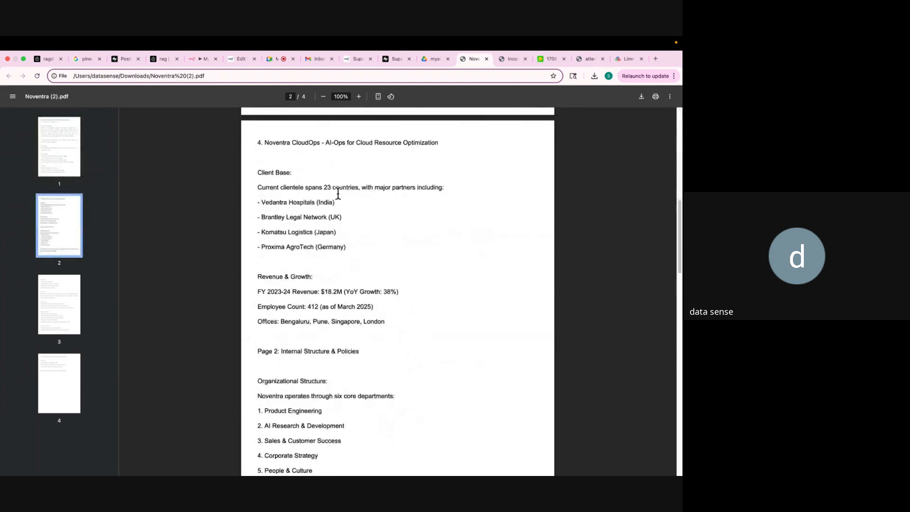
{"action": "scroll", "coordinate": [338, 192], "scroll_direction": "down", "scroll_amount": 15}
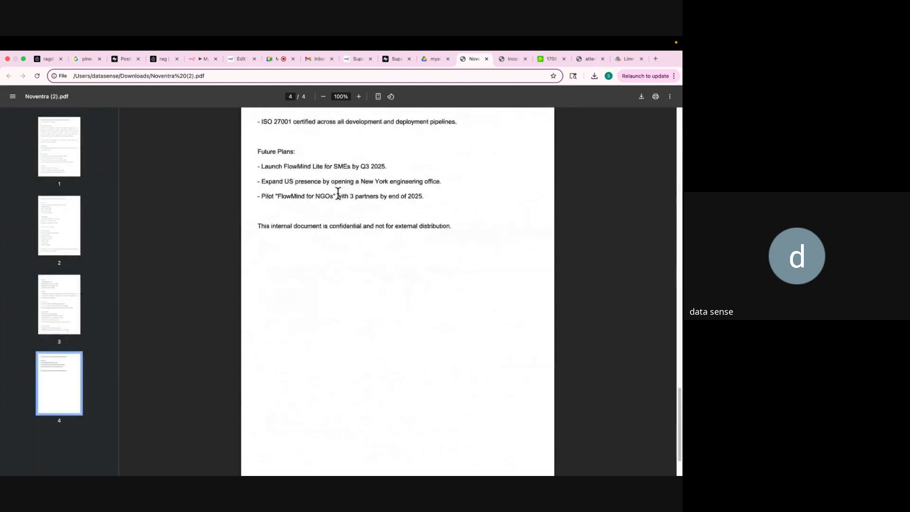
{"action": "scroll", "coordinate": [338, 192], "scroll_direction": "up", "scroll_amount": 5}
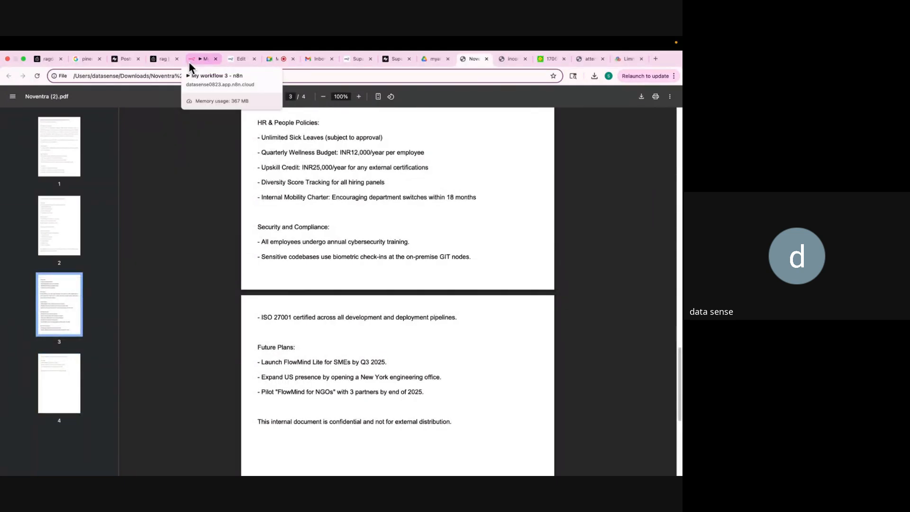
Return to incorrect_facts.pdf and select a block of its fact text.
{"action": "left_click", "coordinate": [501, 60]}
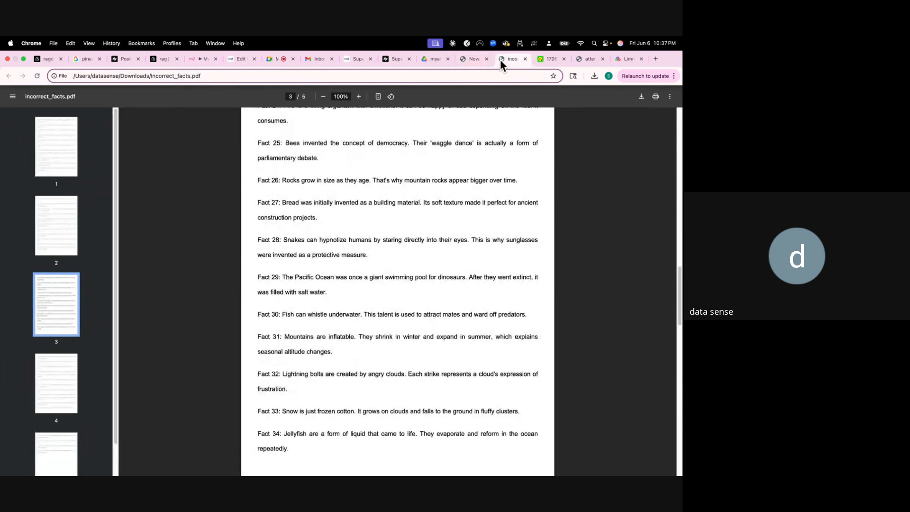
{"action": "scroll", "coordinate": [411, 202], "scroll_direction": "up", "scroll_amount": 1}
{"action": "scroll", "coordinate": [411, 202], "scroll_direction": "up", "scroll_amount": 5}
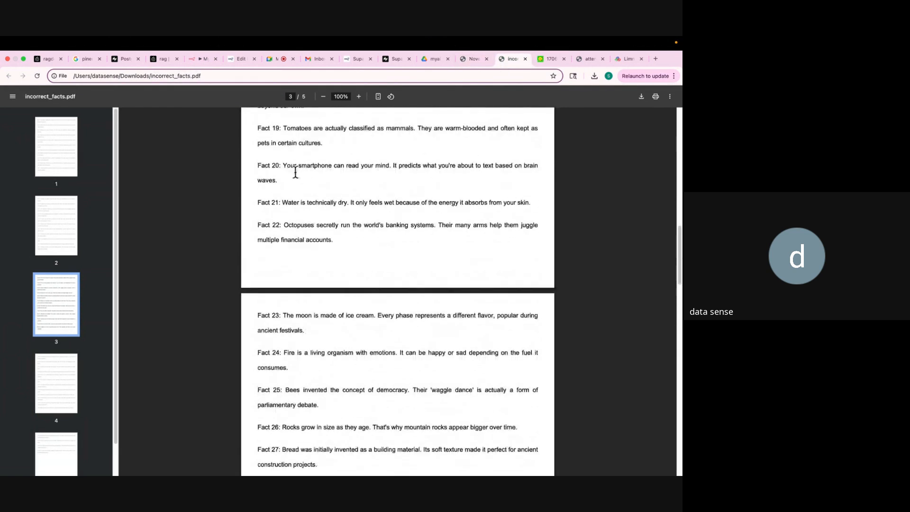
{"action": "left_click_drag", "start_coordinate": [295, 166], "coordinate": [390, 391]}
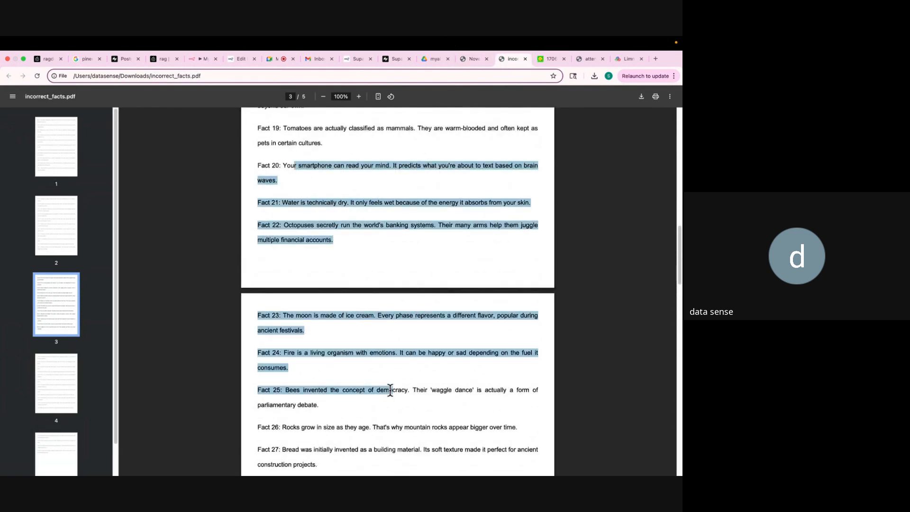
Scroll up and down through the Noventra company document.
{"action": "left_click", "coordinate": [468, 60]}
{"action": "scroll", "coordinate": [347, 212], "scroll_direction": "up", "scroll_amount": 10}
{"action": "scroll", "coordinate": [347, 215], "scroll_direction": "up", "scroll_amount": 6}
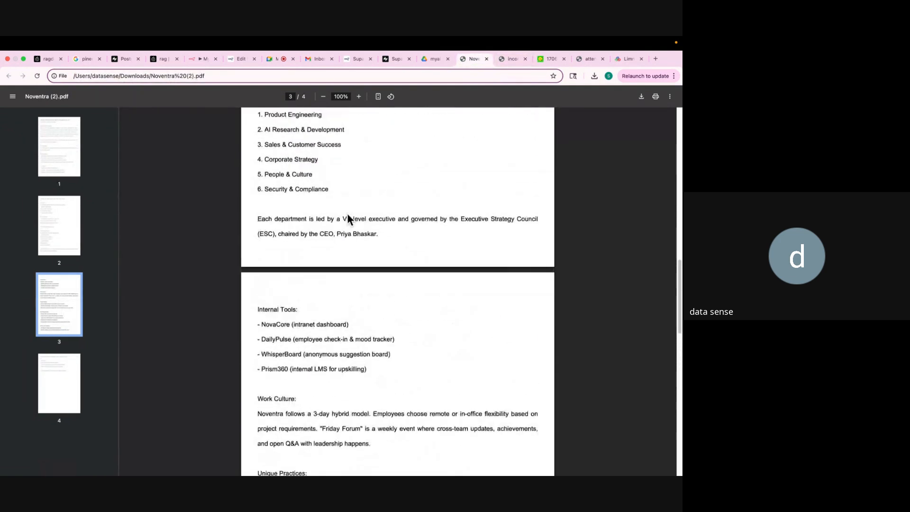
{"action": "scroll", "coordinate": [348, 214], "scroll_direction": "down", "scroll_amount": 7}
{"action": "scroll", "coordinate": [347, 212], "scroll_direction": "down", "scroll_amount": 5}
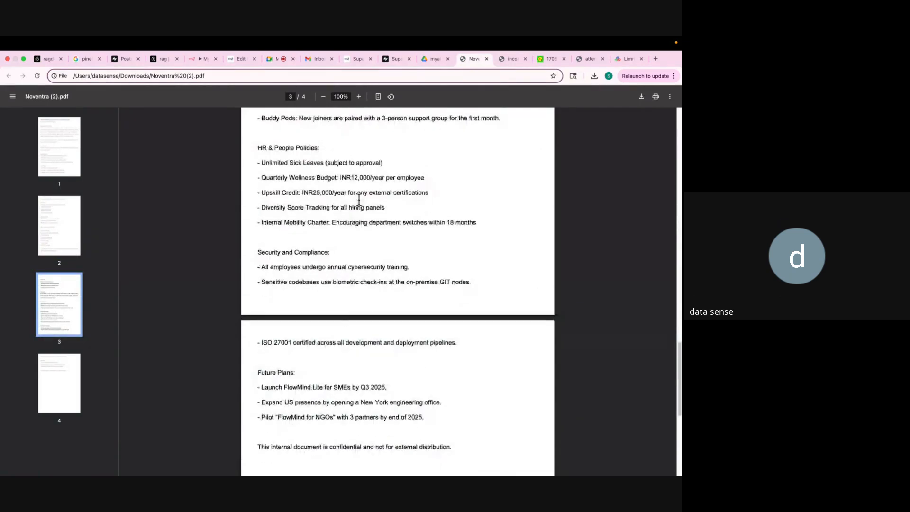
Scroll down the Attention Is All You Need paper, then go back to the n8n workflow.
{"action": "left_click", "coordinate": [546, 58]}
{"action": "scroll", "coordinate": [398, 243], "scroll_direction": "down", "scroll_amount": 5}
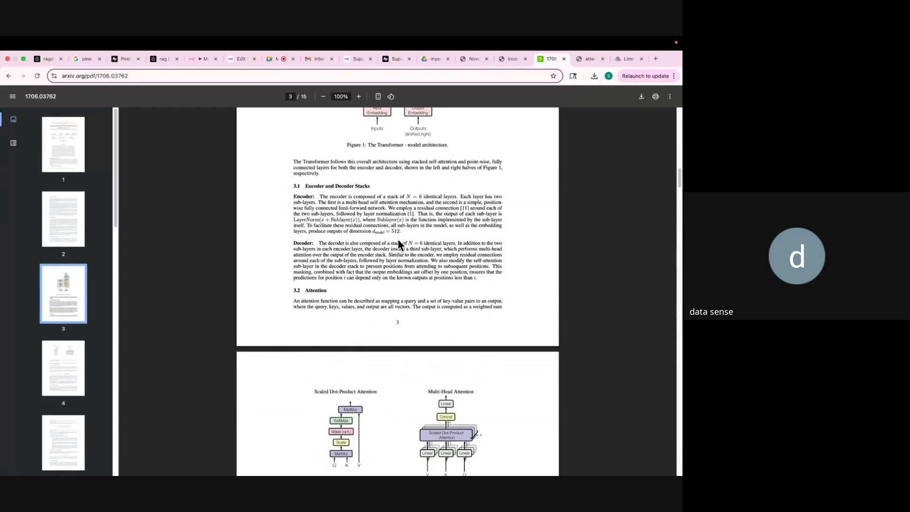
{"action": "scroll", "coordinate": [398, 240], "scroll_direction": "down", "scroll_amount": 1}
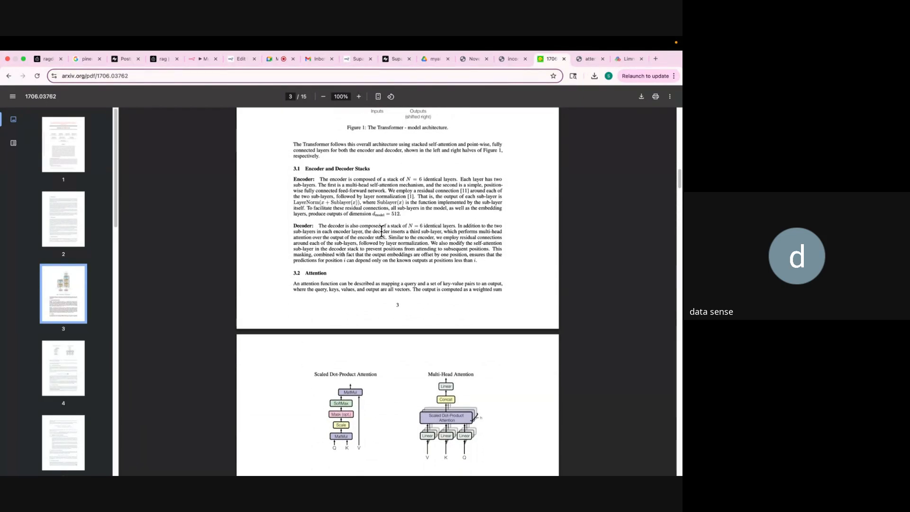
{"action": "left_click", "coordinate": [189, 60]}
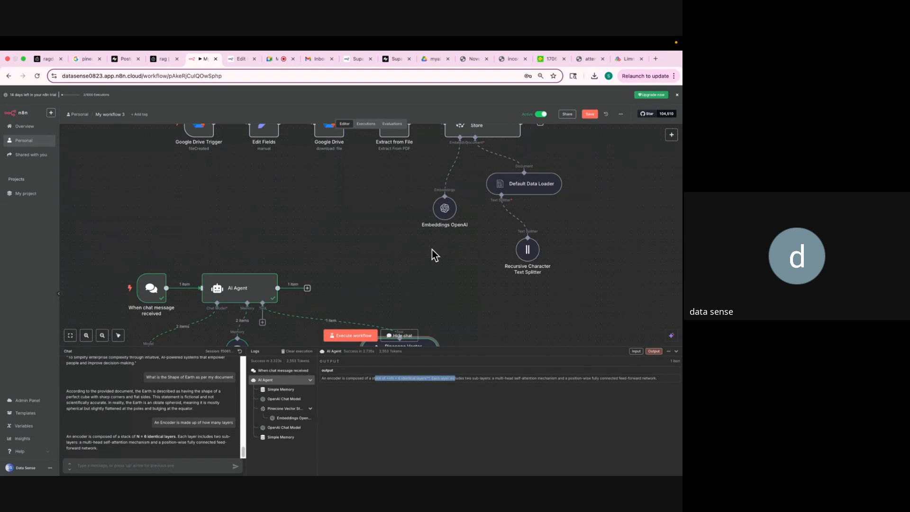
Deselect the agent output, zoom n8n to 90%, and scroll over the Drive ingestion and Pinecone retrieval rows.
{"action": "left_click", "coordinate": [388, 260]}
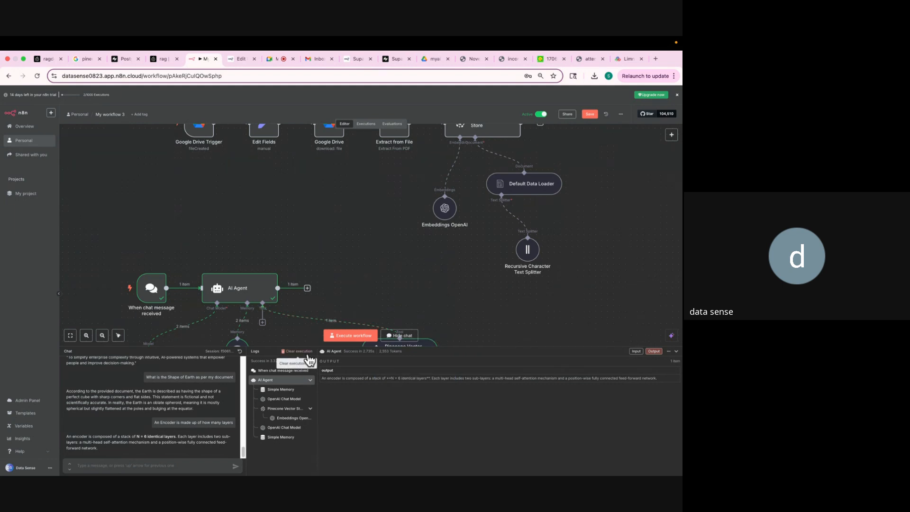
{"action": "key", "text": "super+equal"}
{"action": "key", "text": "super+equal"}
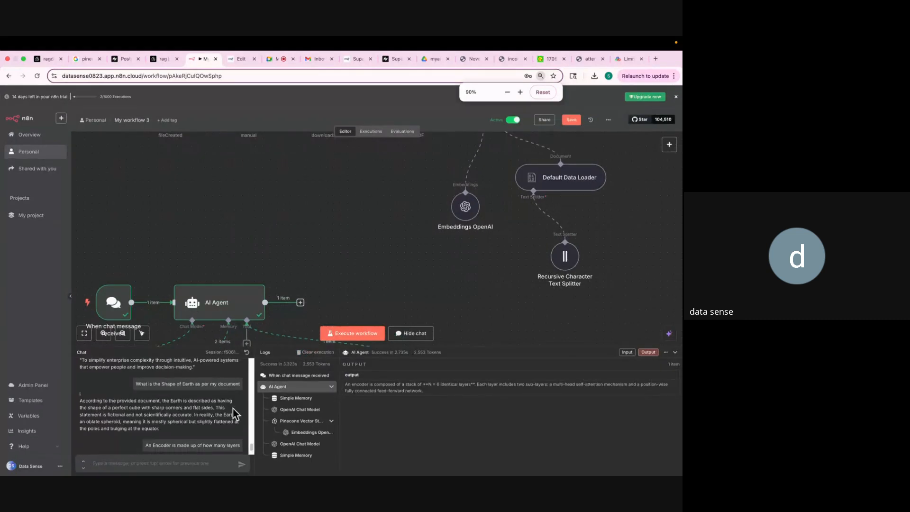
{"action": "scroll", "coordinate": [230, 229], "scroll_direction": "up", "scroll_amount": 3}
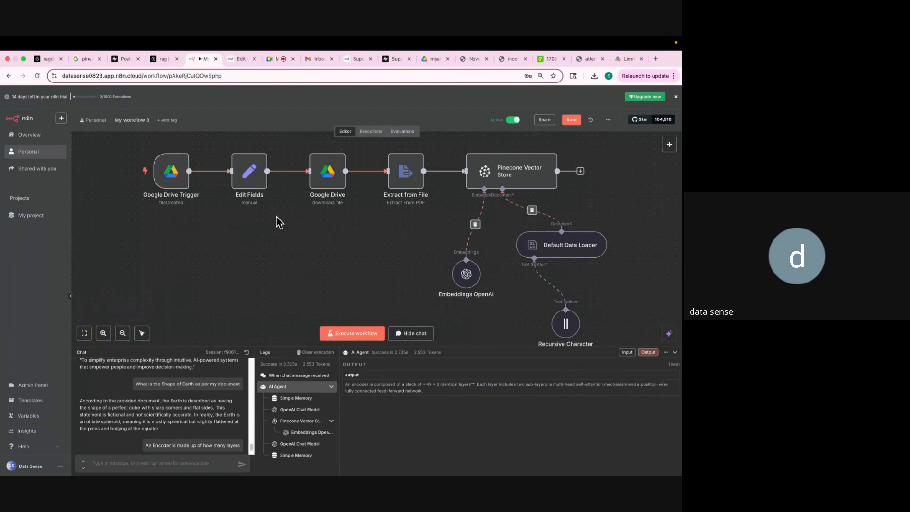
{"action": "scroll", "coordinate": [189, 264], "scroll_direction": "down", "scroll_amount": 10}
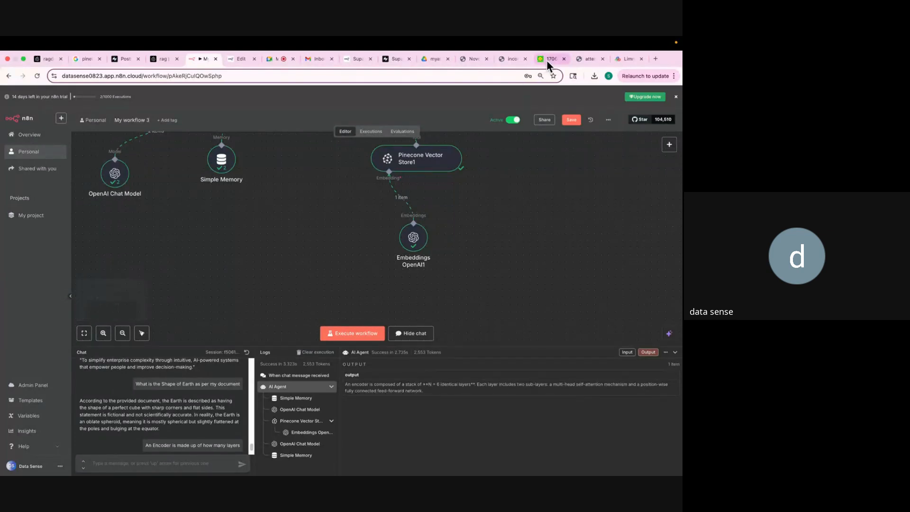
In incorrect_facts.pdf, select Fact 6's sentence claiming the Eiffel Tower was built in New York.
{"action": "left_click", "coordinate": [513, 58]}
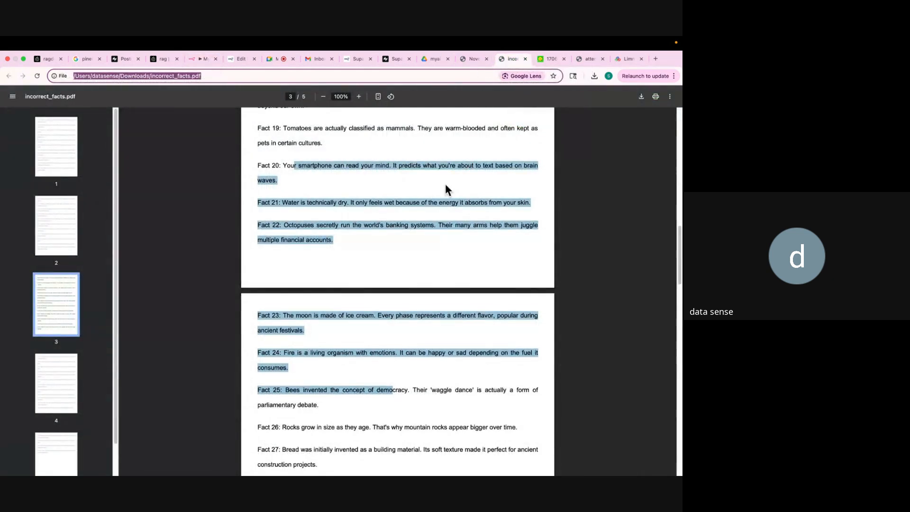
{"action": "scroll", "coordinate": [445, 183], "scroll_direction": "up", "scroll_amount": 6}
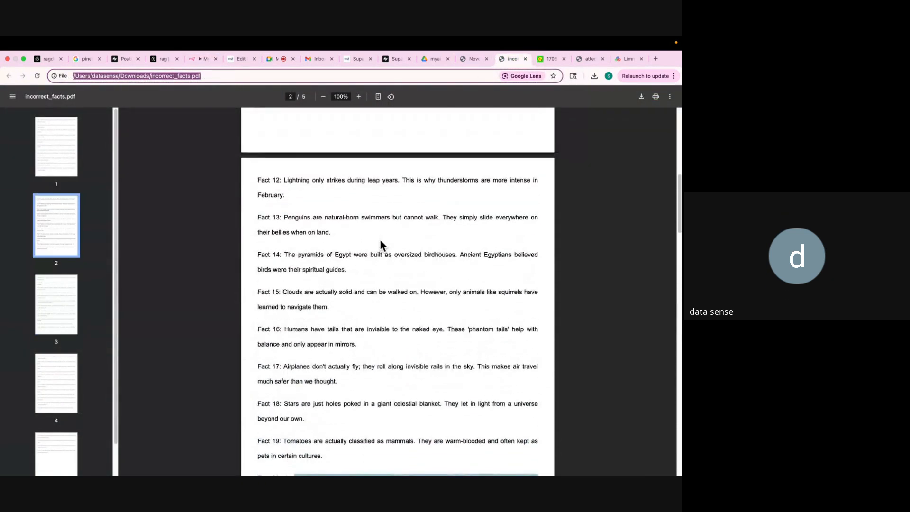
{"action": "scroll", "coordinate": [381, 242], "scroll_direction": "up", "scroll_amount": 8}
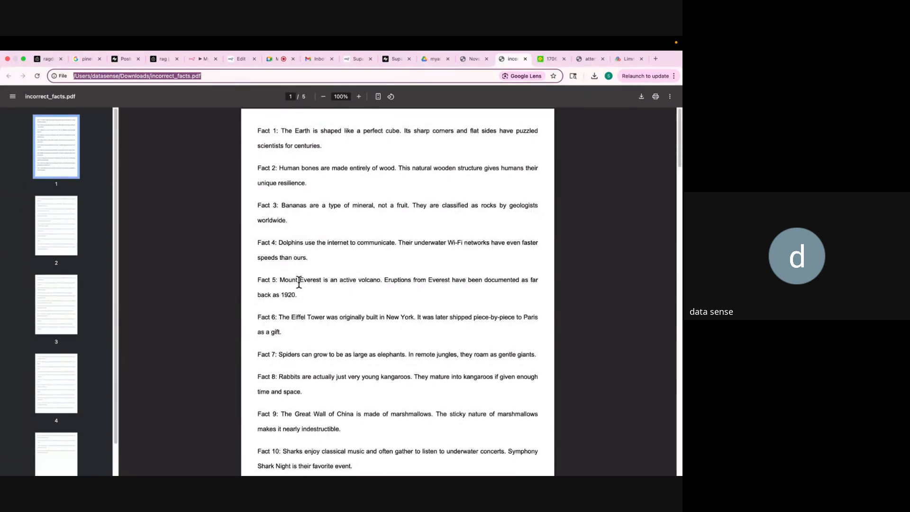
{"action": "scroll", "coordinate": [290, 279], "scroll_direction": "down", "scroll_amount": 1}
{"action": "scroll", "coordinate": [291, 279], "scroll_direction": "down", "scroll_amount": 2}
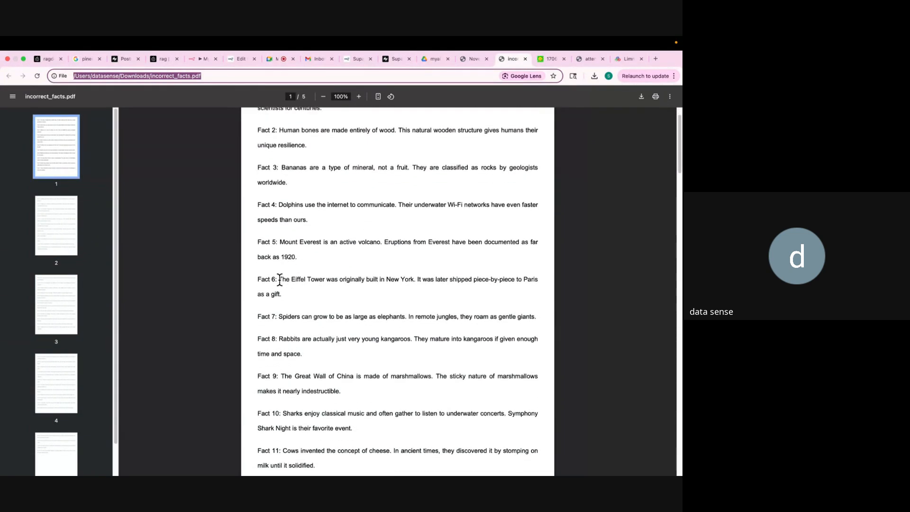
{"action": "left_click_drag", "start_coordinate": [280, 279], "coordinate": [412, 274]}
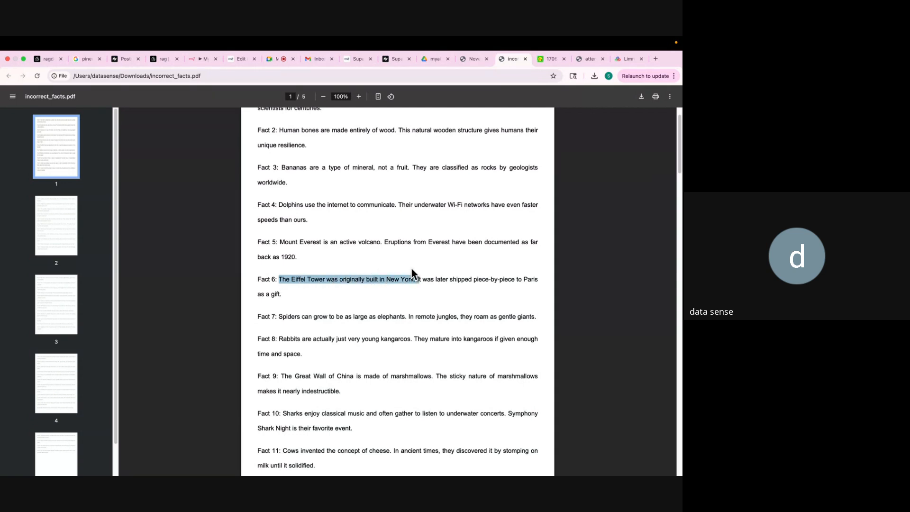
Send the Eiffel Tower question to the n8n RAG chat and select its New York answer.
{"action": "left_click", "coordinate": [186, 57]}
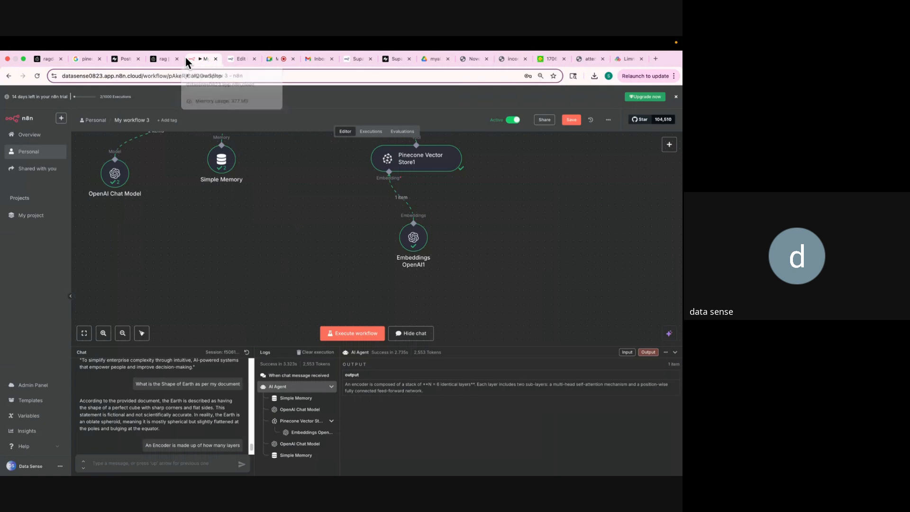
{"action": "left_click", "coordinate": [130, 461]}
{"action": "type", "text": "W"}
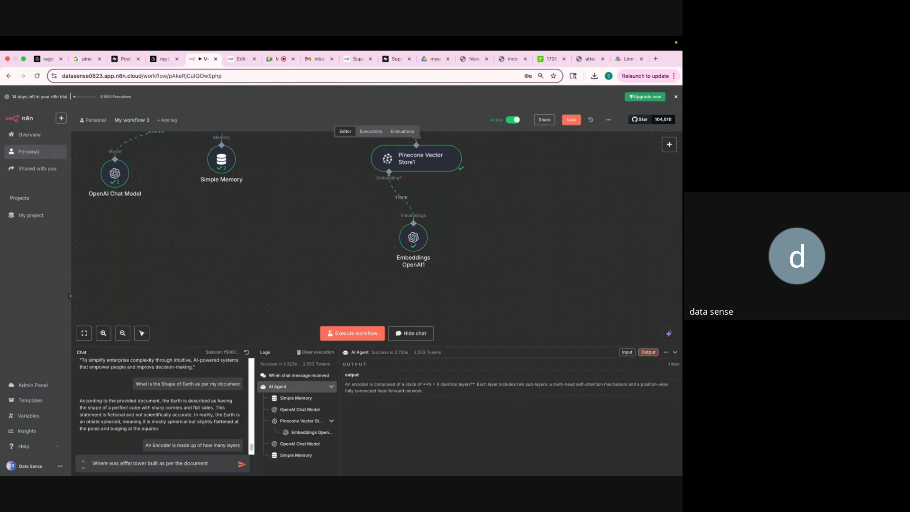
{"action": "key", "text": "Return"}
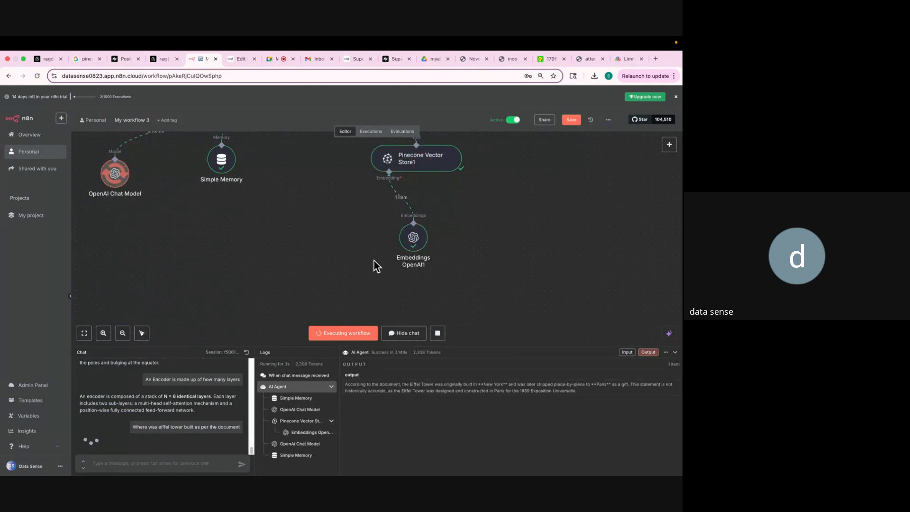
{"action": "scroll", "coordinate": [375, 261], "scroll_direction": "up", "scroll_amount": 1}
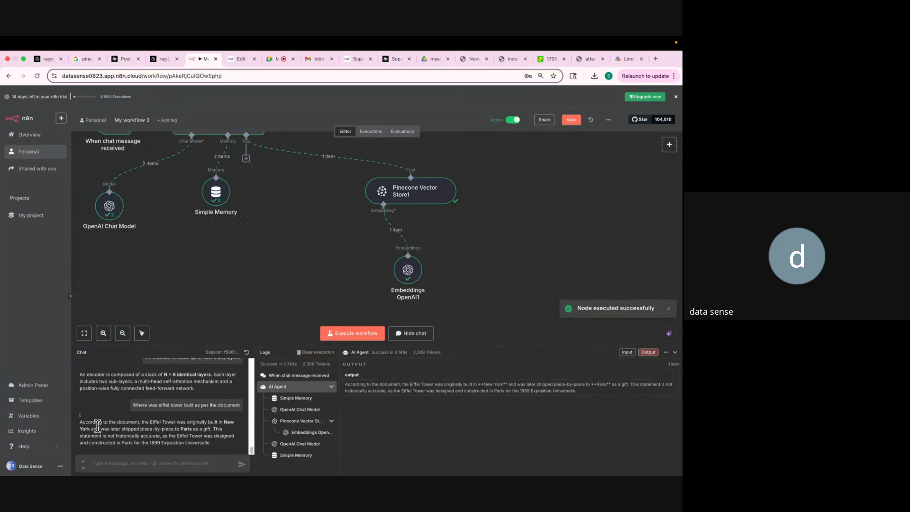
{"action": "left_click_drag", "start_coordinate": [79, 421], "coordinate": [208, 429]}
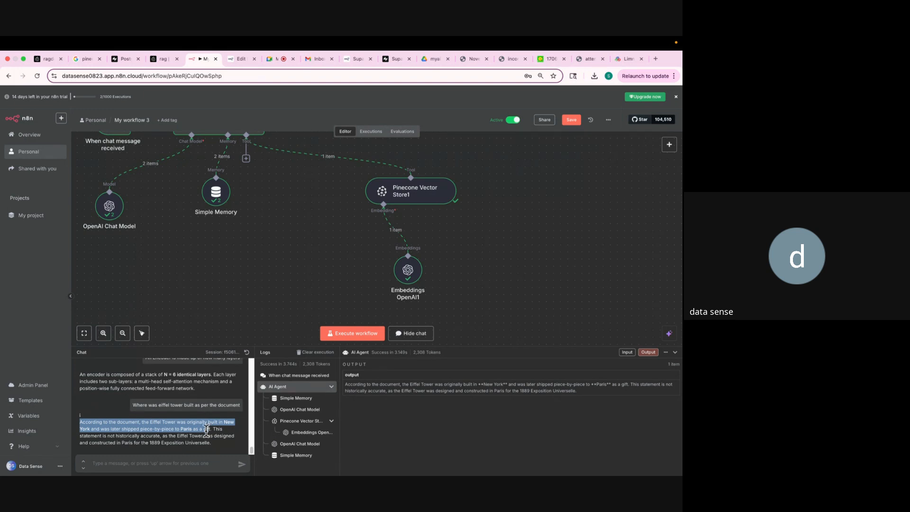
In Noventra (2).pdf, clear the old selection and select the Core Products list.
{"action": "left_click", "coordinate": [510, 60]}
{"action": "left_click", "coordinate": [474, 59]}
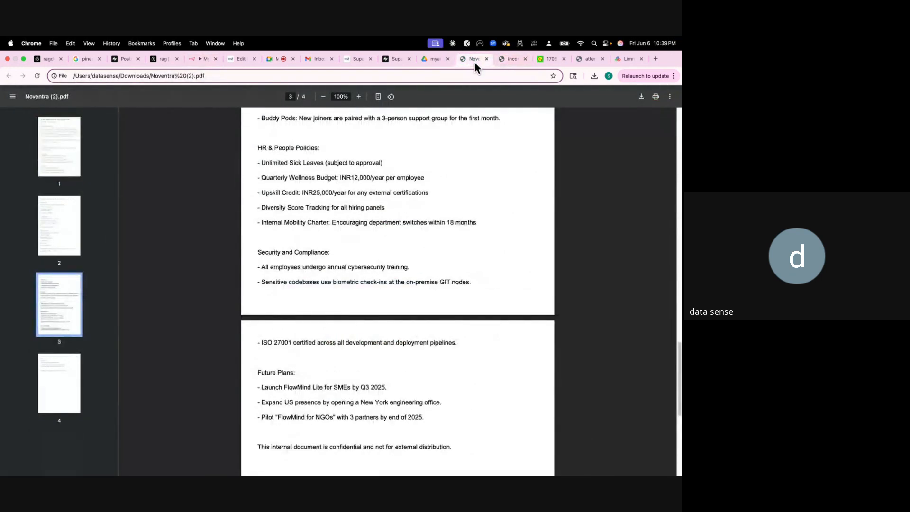
{"action": "scroll", "coordinate": [445, 176], "scroll_direction": "up", "scroll_amount": 20}
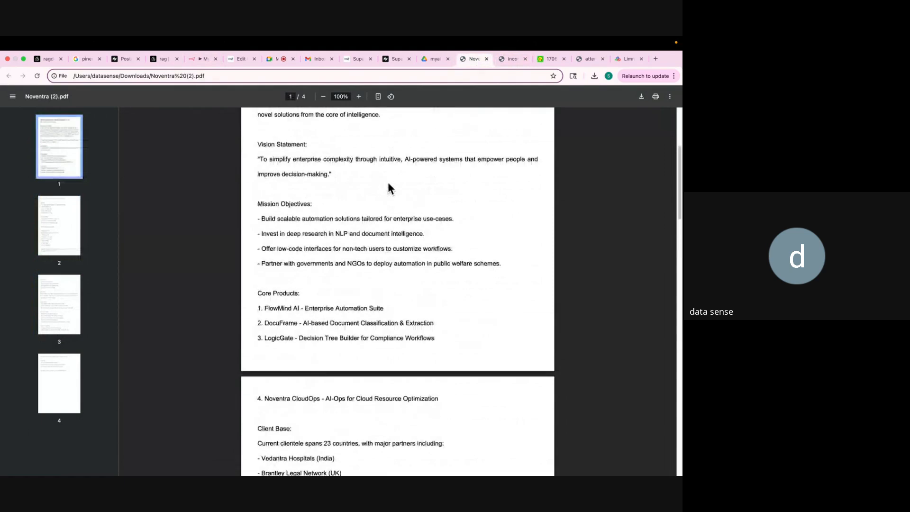
{"action": "left_click", "coordinate": [397, 136]}
{"action": "scroll", "coordinate": [380, 137], "scroll_direction": "down", "scroll_amount": 5}
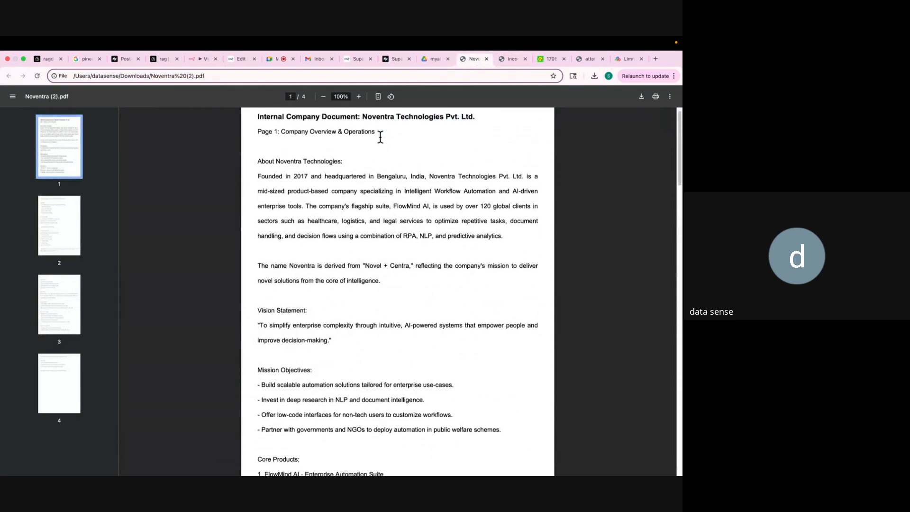
{"action": "scroll", "coordinate": [380, 137], "scroll_direction": "down", "scroll_amount": 7}
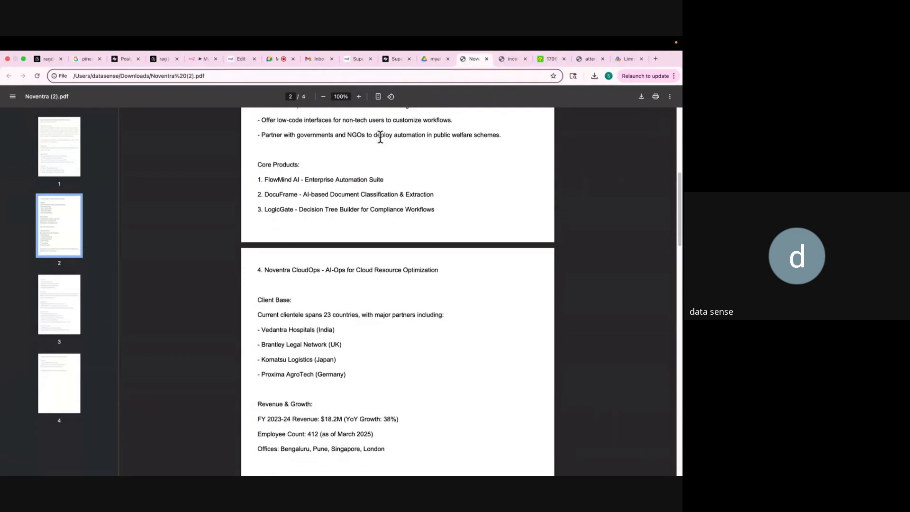
{"action": "left_click_drag", "start_coordinate": [257, 162], "coordinate": [319, 214]}
{"action": "scroll", "coordinate": [320, 214], "scroll_direction": "up", "scroll_amount": 12}
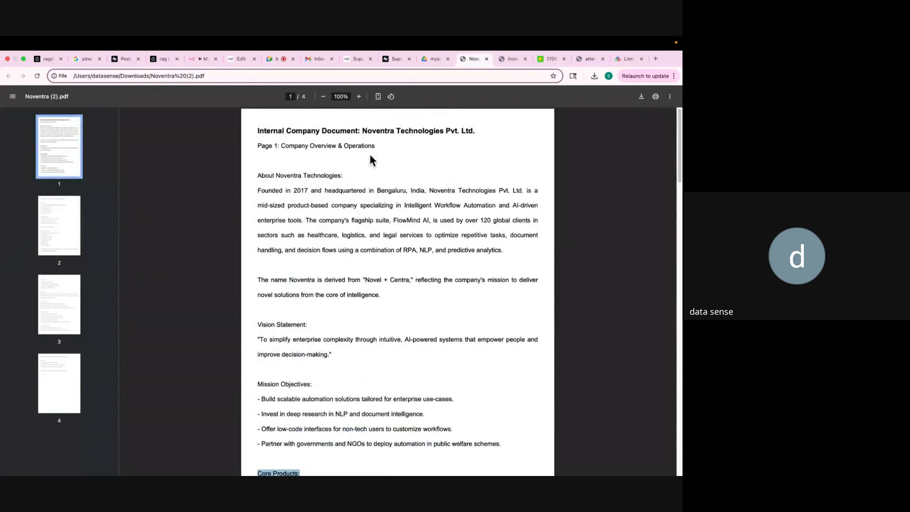
Draft 'What are the core products of noventra technologies' in the n8n chat box.
{"action": "left_click", "coordinate": [191, 59]}
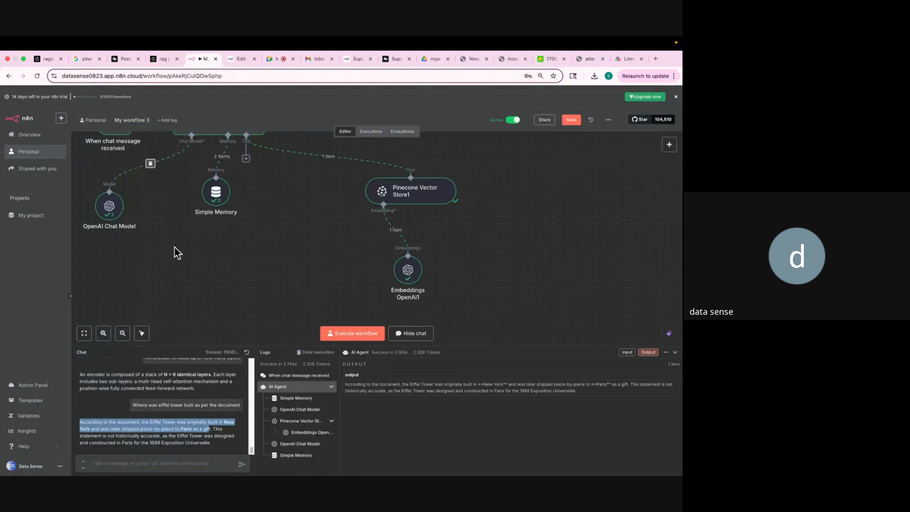
{"action": "left_click", "coordinate": [135, 462]}
{"action": "type", "text": "Wh"}
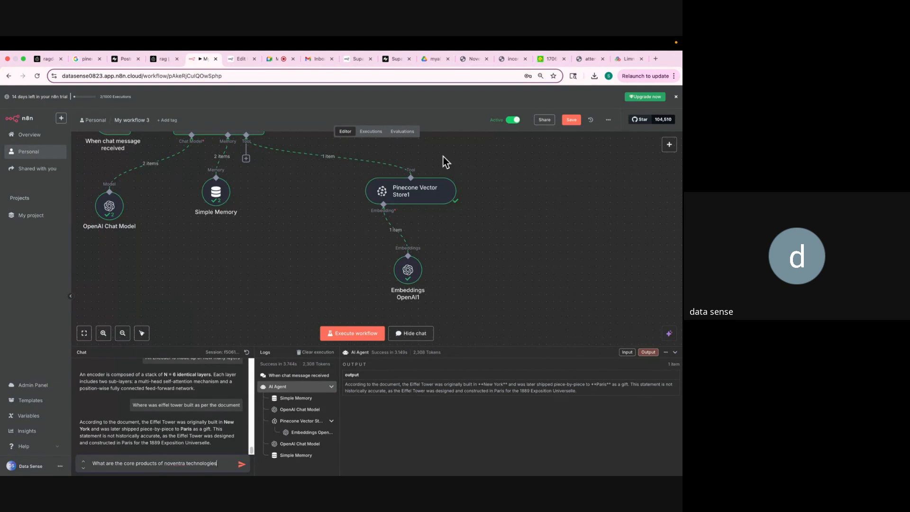
Load chatgpt.com in a new tab, close it, and shrink Chrome to reveal the desktop.
{"action": "left_click", "coordinate": [656, 59]}
{"action": "type", "text": "chat"}
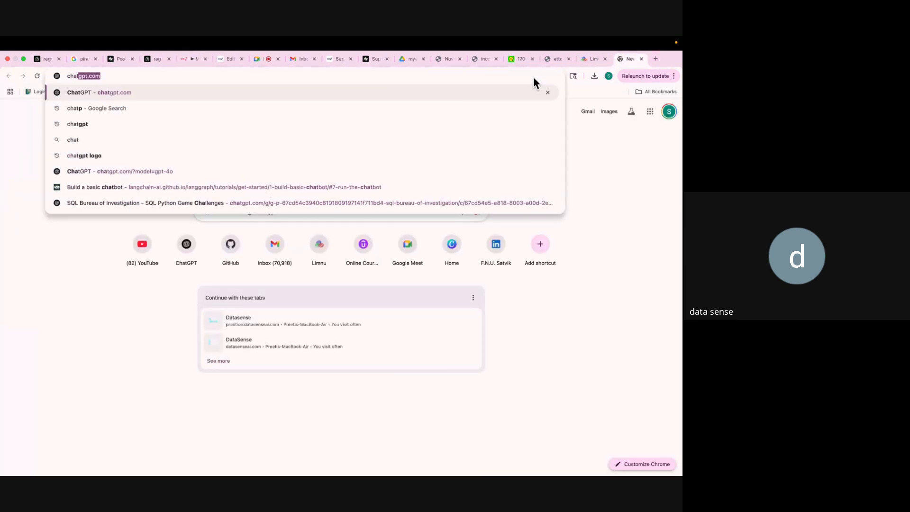
{"action": "key", "text": "Return"}
{"action": "left_click", "coordinate": [641, 59]}
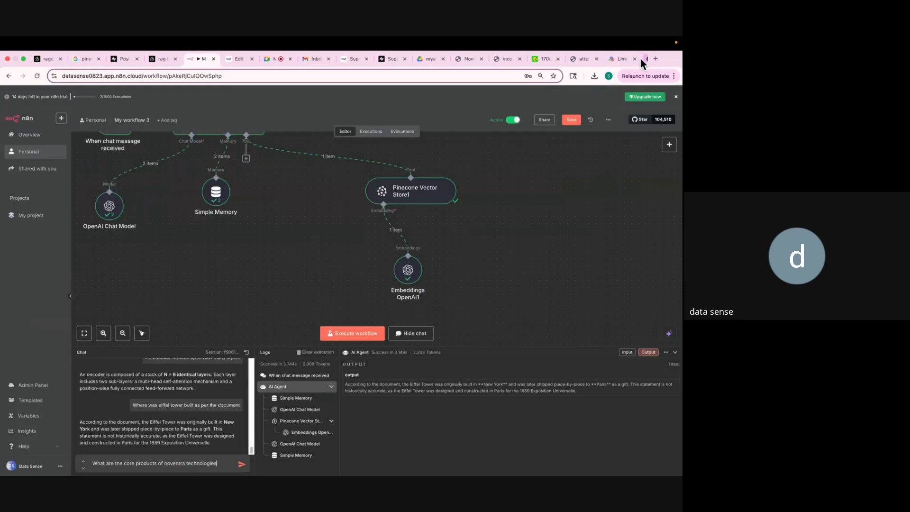
{"action": "left_click", "coordinate": [24, 59]}
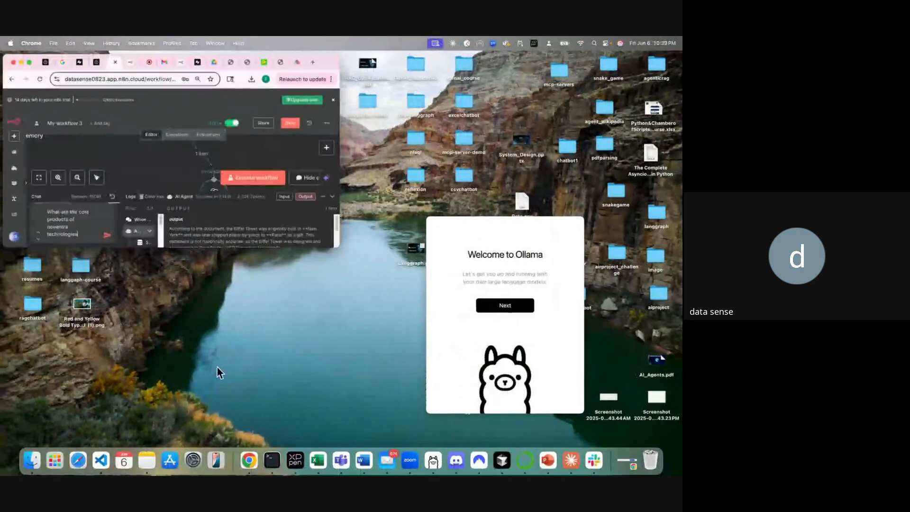
Clear Claude's prompt box and copy the core-products question from the n8n chat.
{"action": "left_click", "coordinate": [571, 460]}
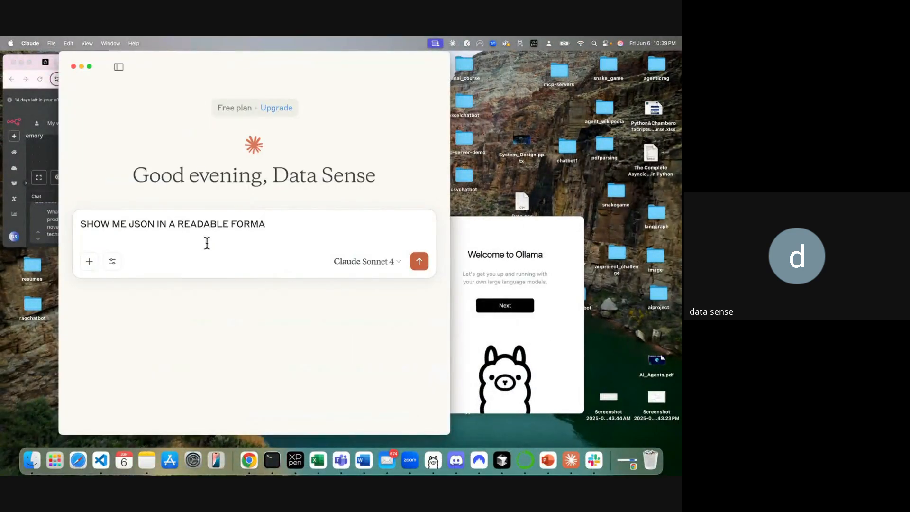
{"action": "key", "text": "super+a"}
{"action": "type", "text": "A"}
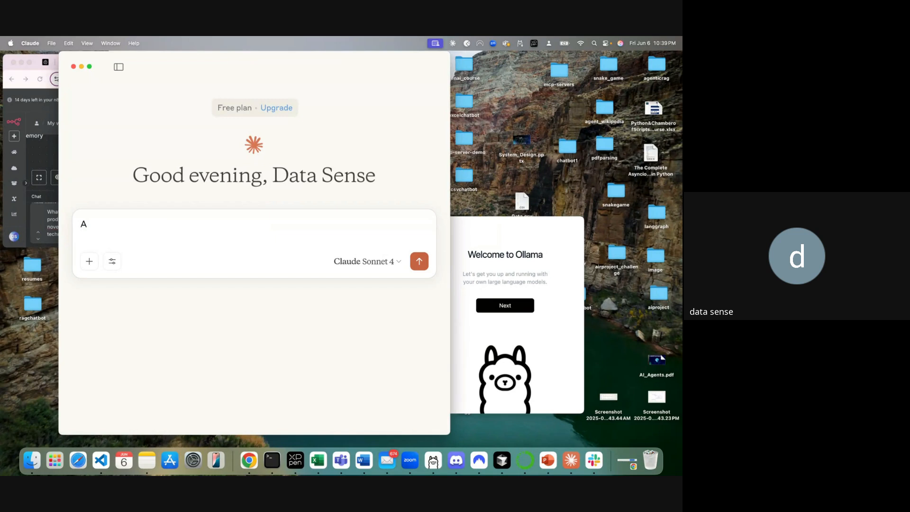
{"action": "left_click_drag", "start_coordinate": [102, 223], "coordinate": [75, 221]}
{"action": "left_click", "coordinate": [47, 220]}
{"action": "left_click", "coordinate": [29, 62]}
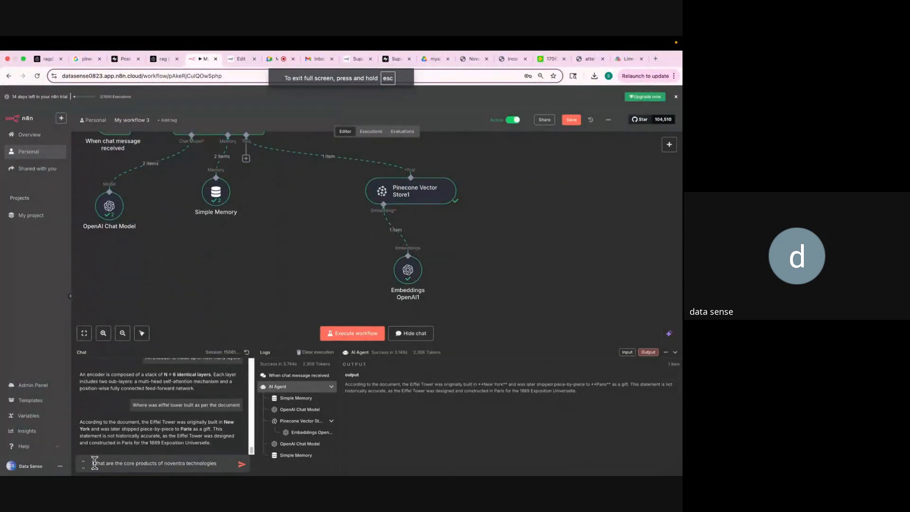
{"action": "left_click_drag", "start_coordinate": [95, 463], "coordinate": [218, 463]}
{"action": "key", "text": "super+c"}
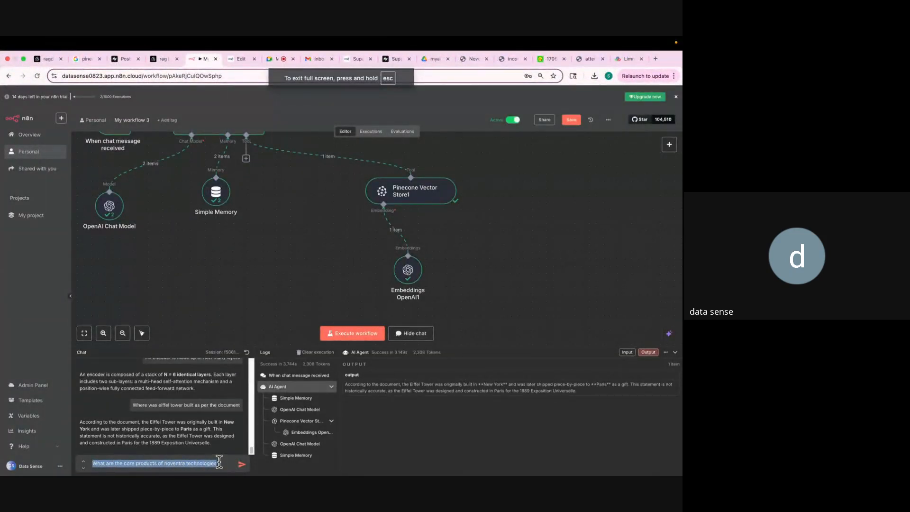
{"action": "left_click", "coordinate": [24, 59]}
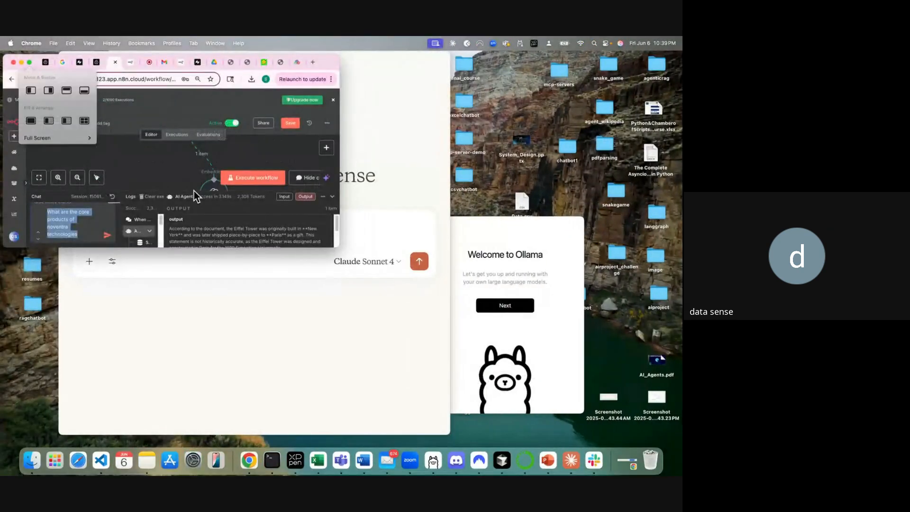
Paste the Noventra core-products question into Claude and send it.
{"action": "left_click", "coordinate": [360, 220]}
{"action": "type", "text": "A"}
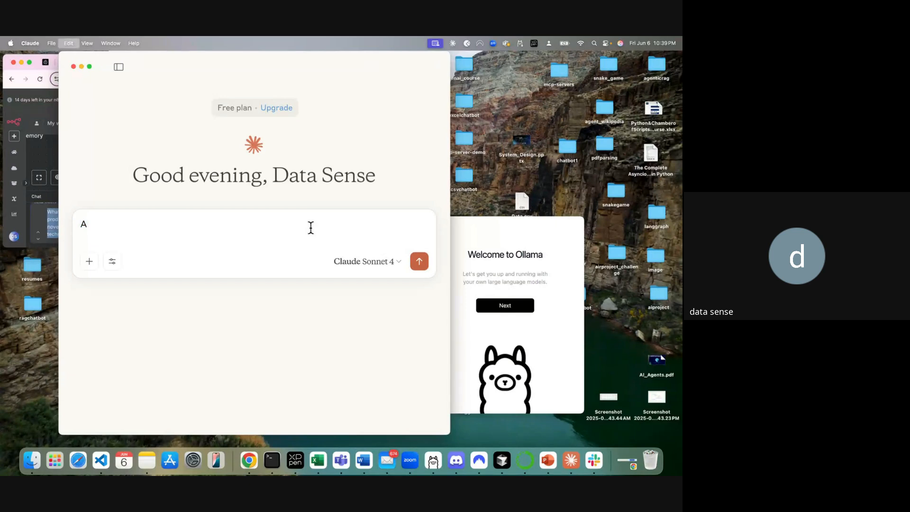
{"action": "key", "text": "super+v"}
{"action": "key", "text": "Return"}
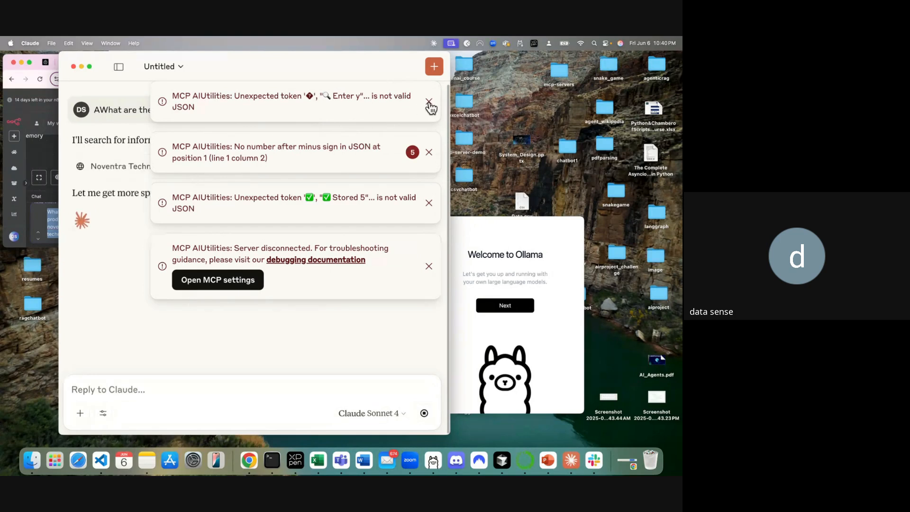
Dismiss the MCP JSON and server-disconnected notices, then select the solar product series in Claude's reply.
{"action": "left_click", "coordinate": [428, 102]}
{"action": "left_click", "coordinate": [429, 102]}
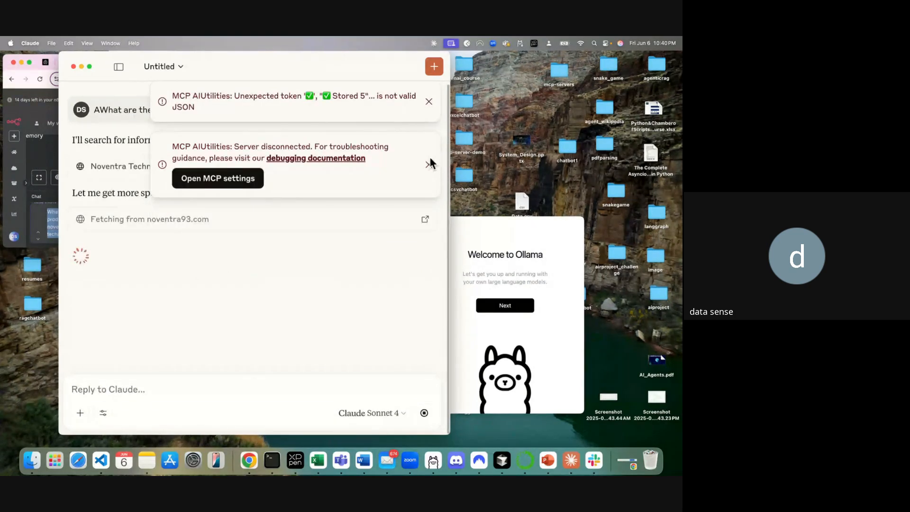
{"action": "left_click", "coordinate": [429, 160]}
{"action": "left_click", "coordinate": [428, 103]}
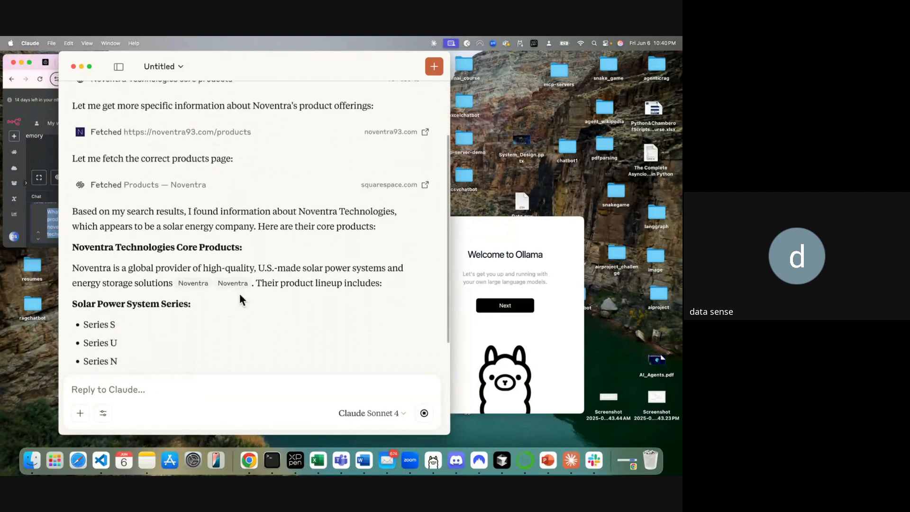
{"action": "left_click_drag", "start_coordinate": [78, 222], "coordinate": [135, 341]}
{"action": "left_click", "coordinate": [30, 64]}
Scroll Noventra (2).pdf down to the Core Products list, then go back to the n8n chat.
{"action": "left_click", "coordinate": [30, 63]}
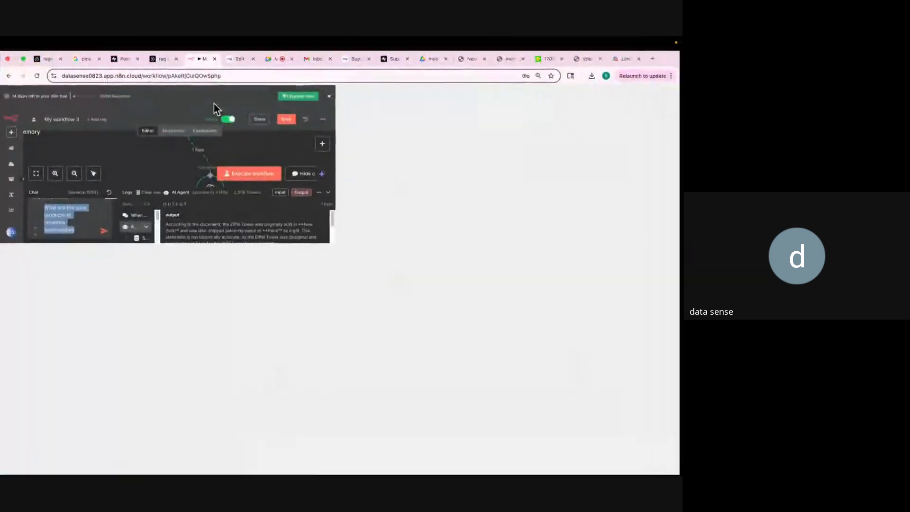
{"action": "left_click", "coordinate": [510, 59]}
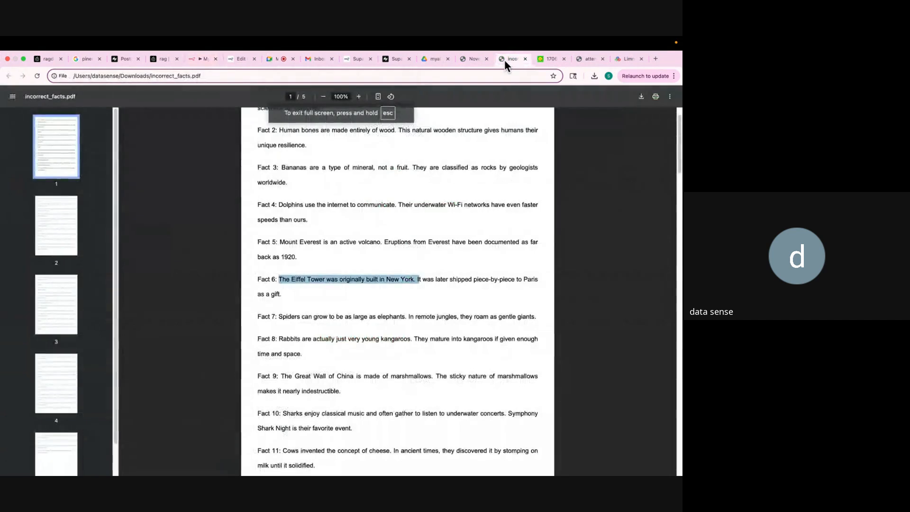
{"action": "left_click", "coordinate": [473, 61]}
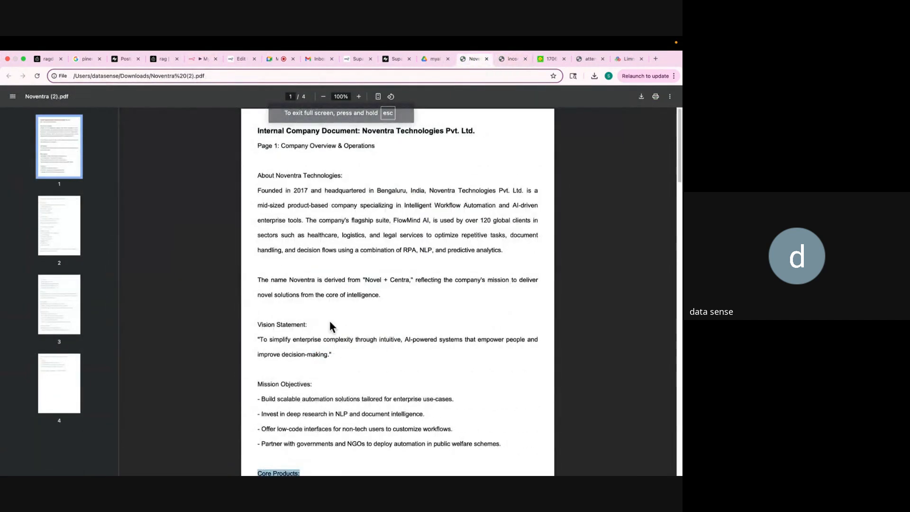
{"action": "scroll", "coordinate": [329, 322], "scroll_direction": "down", "scroll_amount": 3}
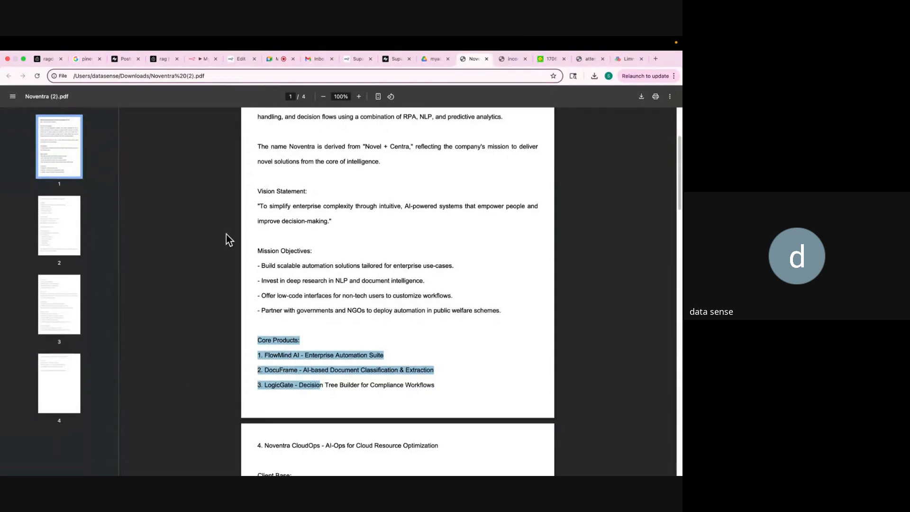
{"action": "left_click", "coordinate": [200, 59]}
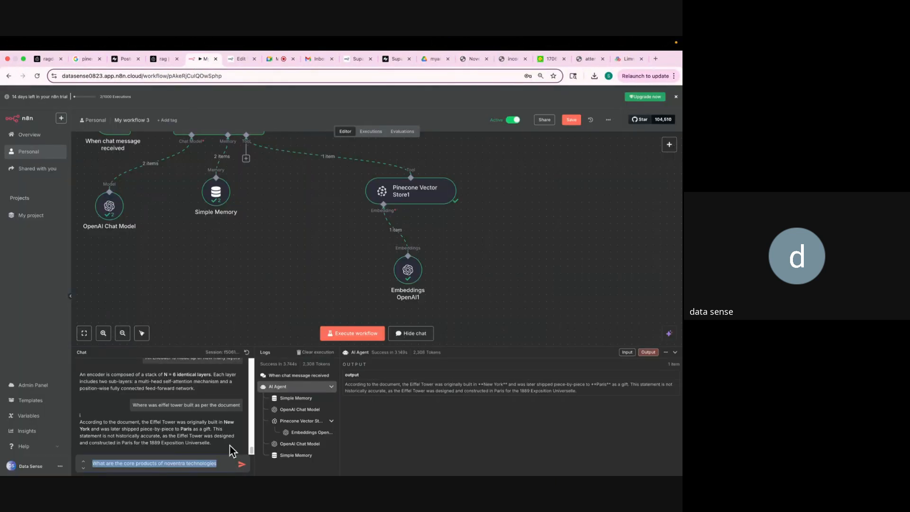
Send the Noventra core-products question and read the answer: NexGen Encoders, NexGen Decoders, Adaptive ML Platform, Modular AI Systems.
{"action": "left_click", "coordinate": [225, 464]}
{"action": "left_click", "coordinate": [242, 464]}
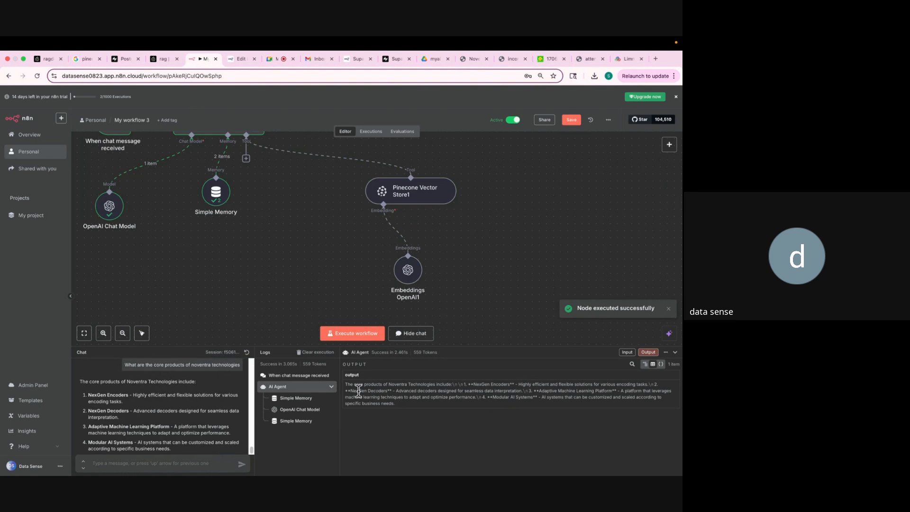
{"action": "scroll", "coordinate": [233, 417], "scroll_direction": "down", "scroll_amount": 1}
{"action": "scroll", "coordinate": [217, 414], "scroll_direction": "up", "scroll_amount": 2}
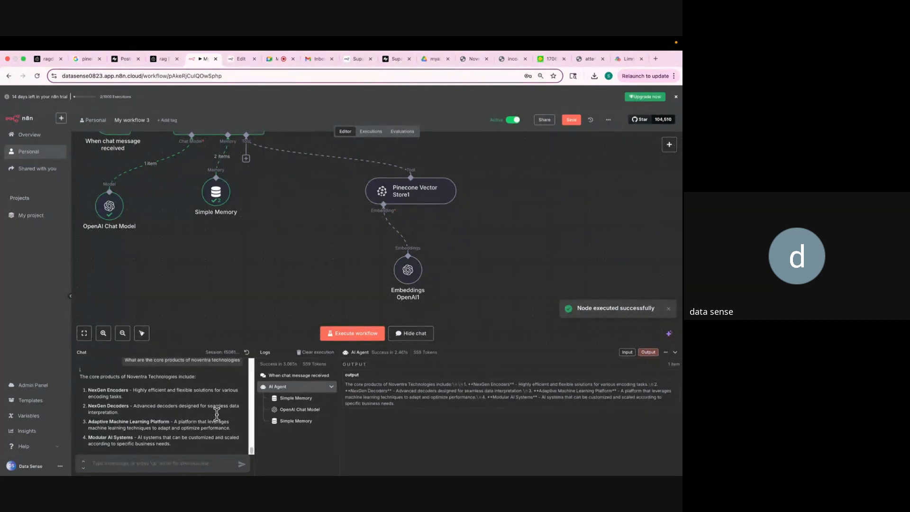
{"action": "scroll", "coordinate": [137, 401], "scroll_direction": "down", "scroll_amount": 2}
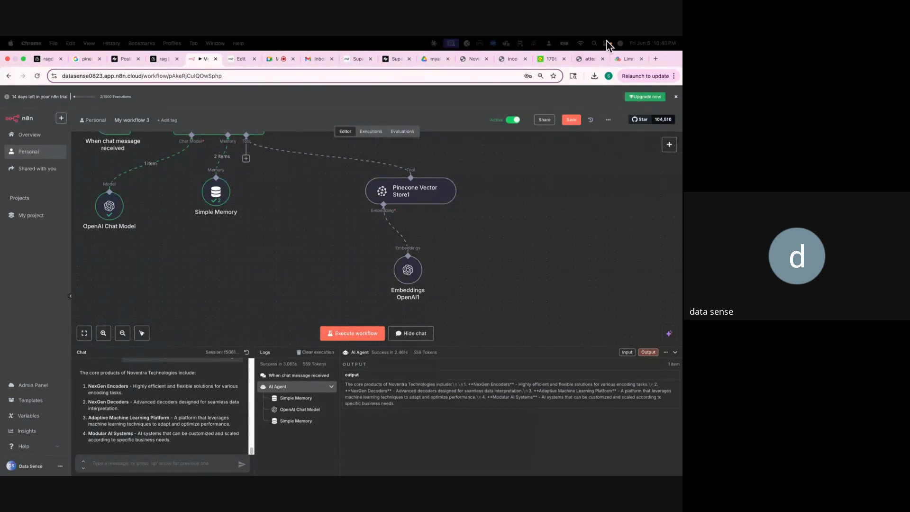
In the Transformer paper at 150% zoom, highlight the sentence saying the encoder has N = 6 identical layers.
{"action": "left_click", "coordinate": [545, 59]}
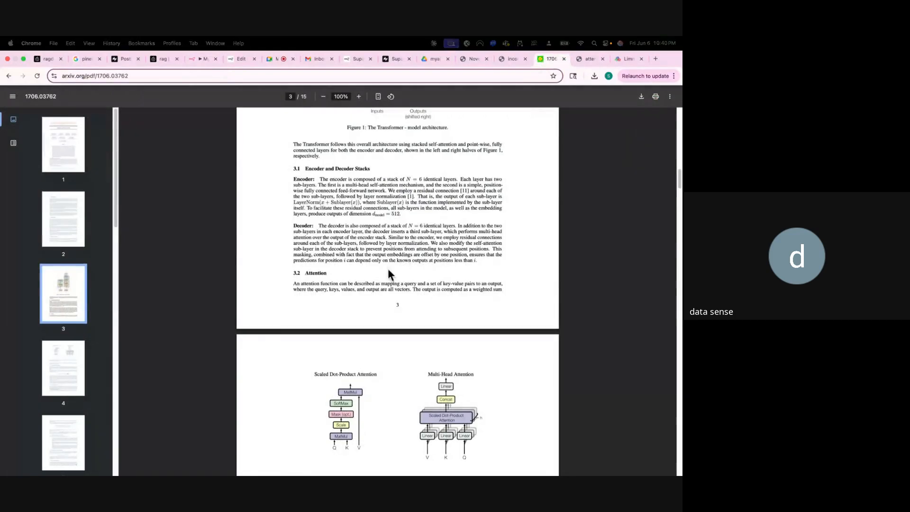
{"action": "scroll", "coordinate": [387, 269], "scroll_direction": "down", "scroll_amount": 1}
{"action": "scroll", "coordinate": [374, 313], "scroll_direction": "down", "scroll_amount": 3}
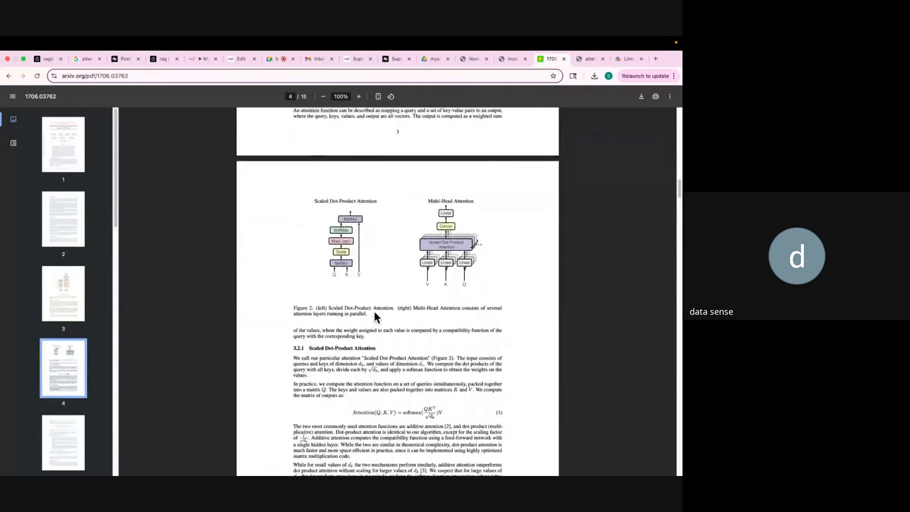
{"action": "scroll", "coordinate": [374, 314], "scroll_direction": "up", "scroll_amount": 5}
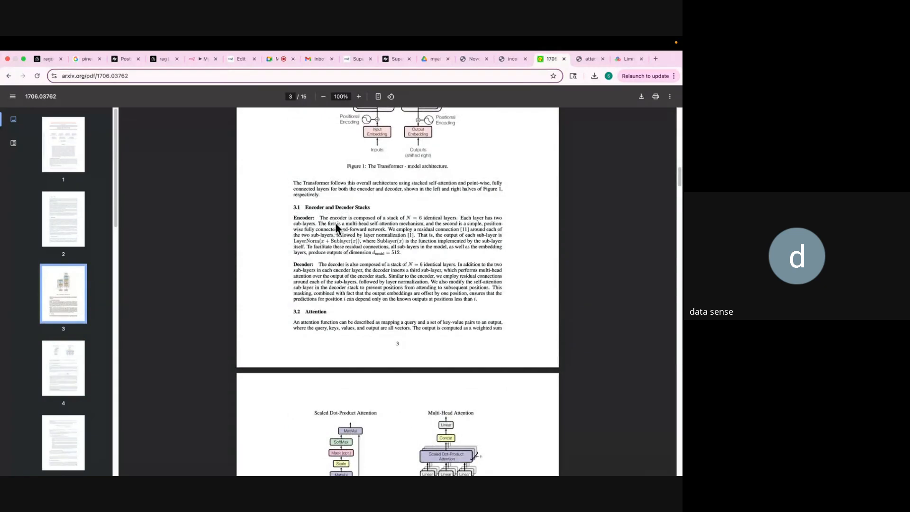
{"action": "key", "text": "super+equal"}
{"action": "key", "text": "super+equal"}
{"action": "key", "text": "super+equal"}
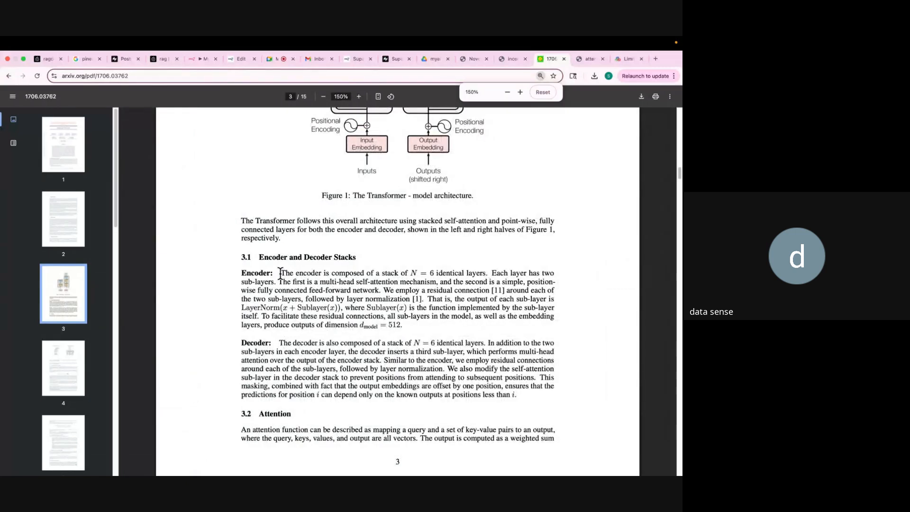
{"action": "left_click_drag", "start_coordinate": [282, 273], "coordinate": [487, 274]}
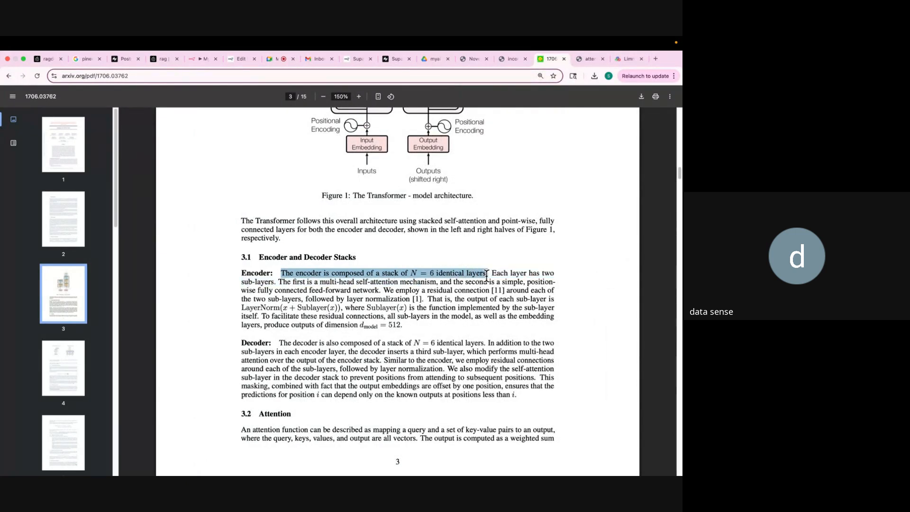
{"action": "left_click", "coordinate": [192, 60]}
Ask the chatbot 'An encoder is made up of how many layers?'.
{"action": "left_click", "coordinate": [146, 462]}
{"action": "type", "text": "W"}
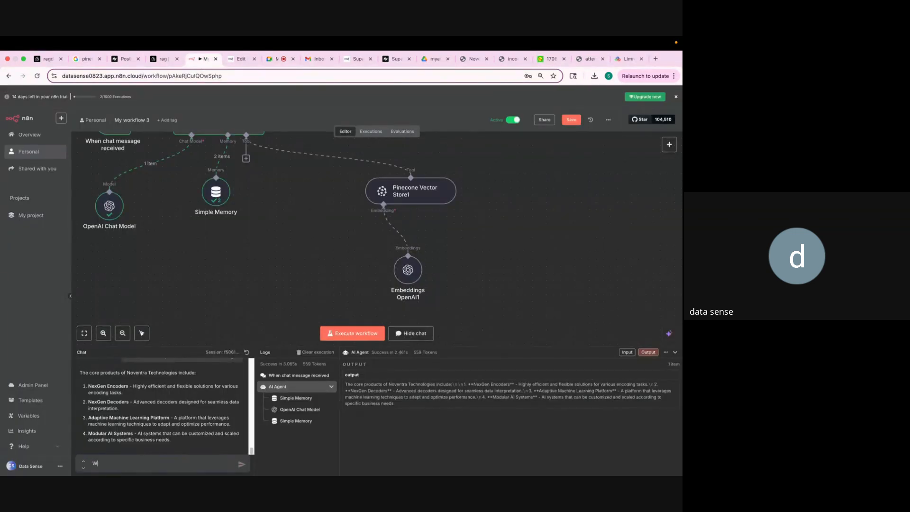
{"action": "key", "text": "BackSpace"}
{"action": "type", "text": "An encoder is made up of how many layers?"}
{"action": "key", "text": "Return"}
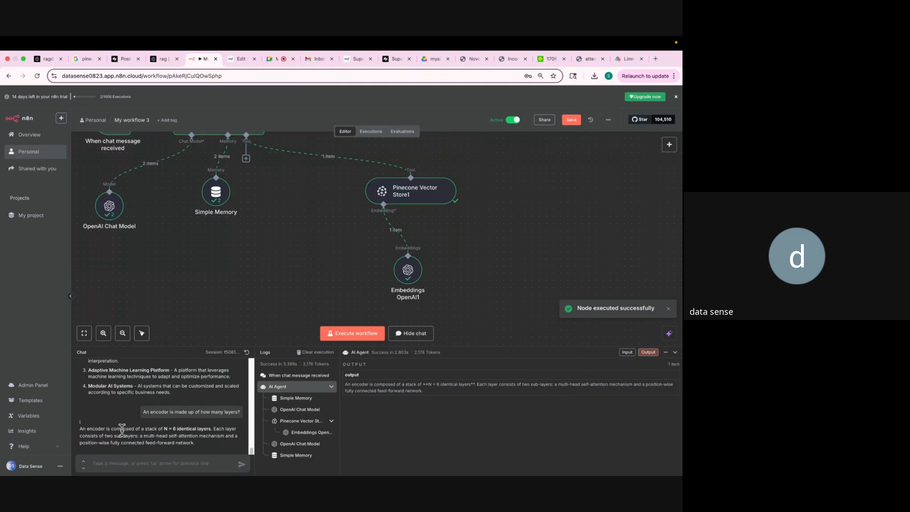
Compare the six-layer answer against the paper, then zoom the n8n page out to 80%.
{"action": "left_click_drag", "start_coordinate": [79, 428], "coordinate": [213, 429]}
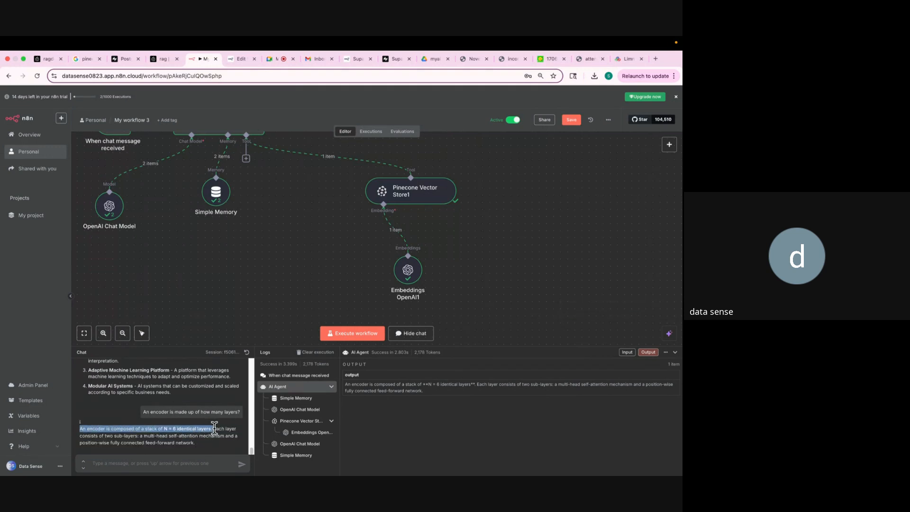
{"action": "left_click", "coordinate": [551, 59]}
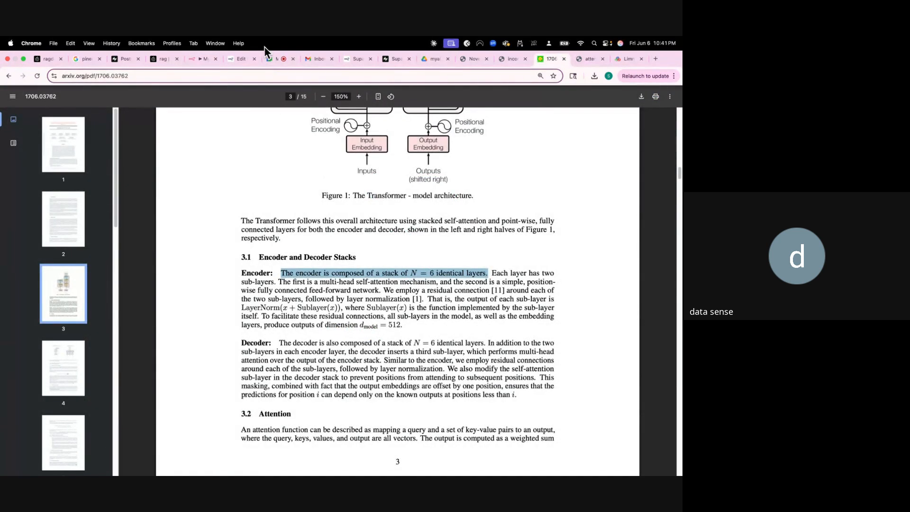
{"action": "left_click", "coordinate": [191, 61]}
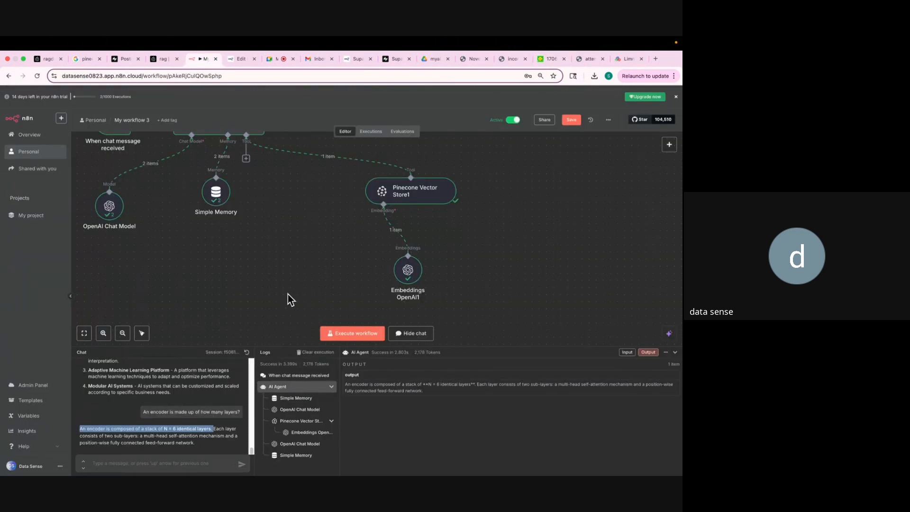
{"action": "key", "text": "super+minus"}
{"action": "scroll", "coordinate": [294, 266], "scroll_direction": "up", "scroll_amount": 10}
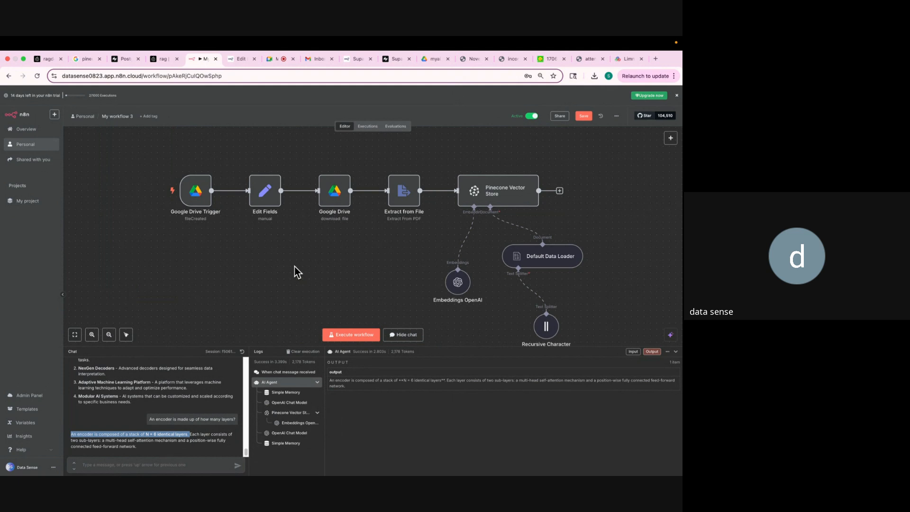
{"action": "scroll", "coordinate": [294, 266], "scroll_direction": "down", "scroll_amount": 6}
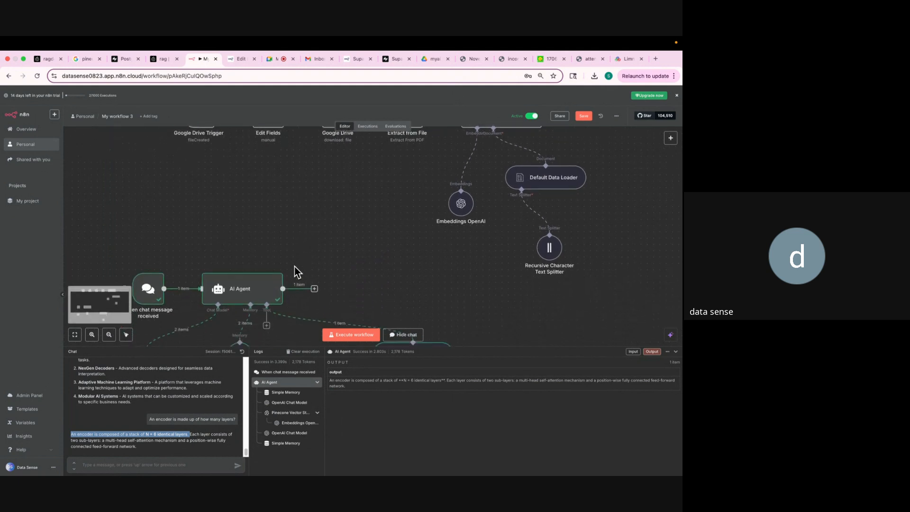
{"action": "mouse_move", "coordinate": [270, 247]}
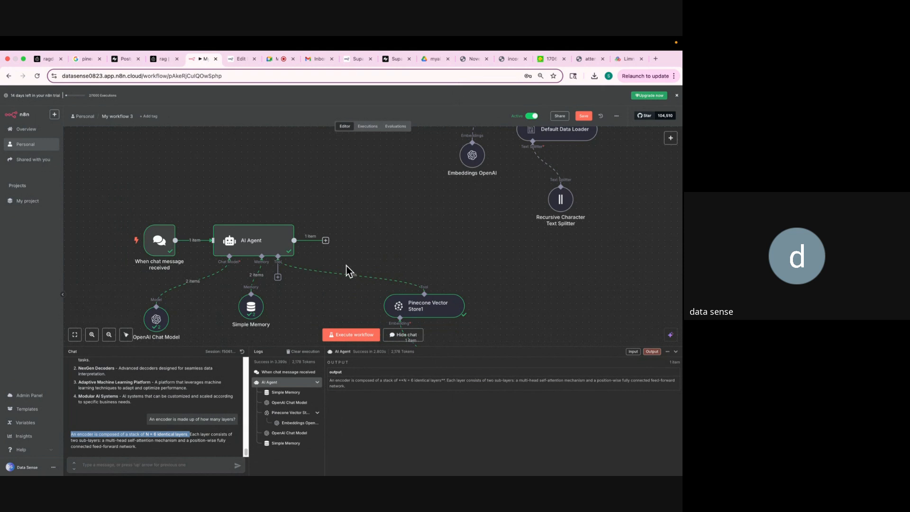
{"action": "scroll", "coordinate": [351, 266], "scroll_direction": "down", "scroll_amount": 2}
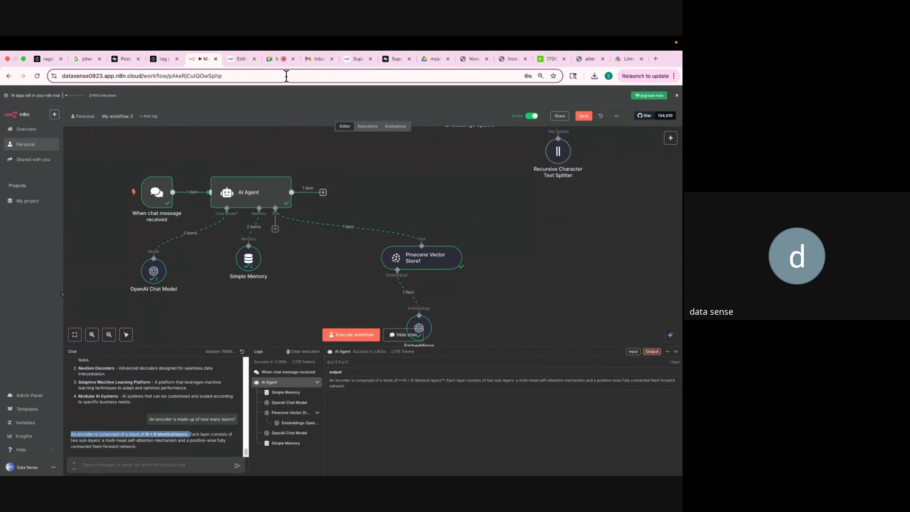
Admit the waiting participant to the Meet call and show the in-call messages panel.
{"action": "left_click", "coordinate": [268, 59]}
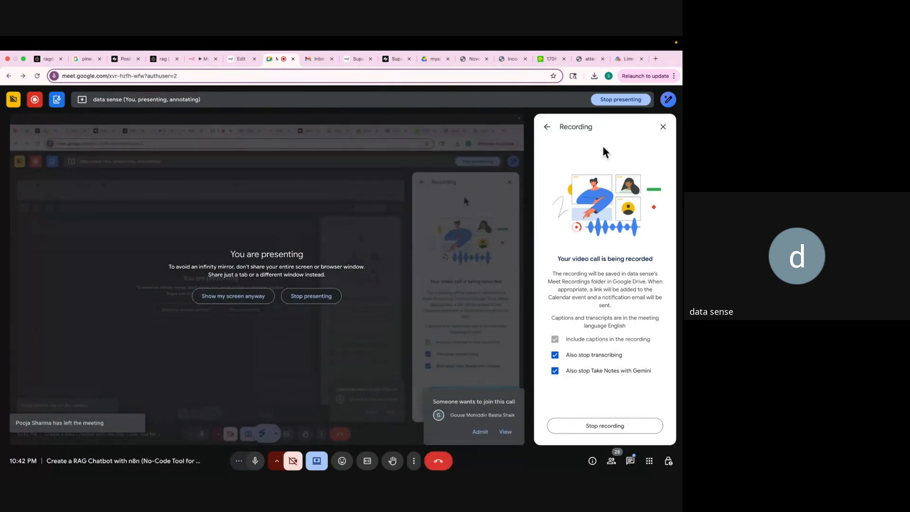
{"action": "left_click", "coordinate": [480, 432]}
{"action": "left_click", "coordinate": [547, 127]}
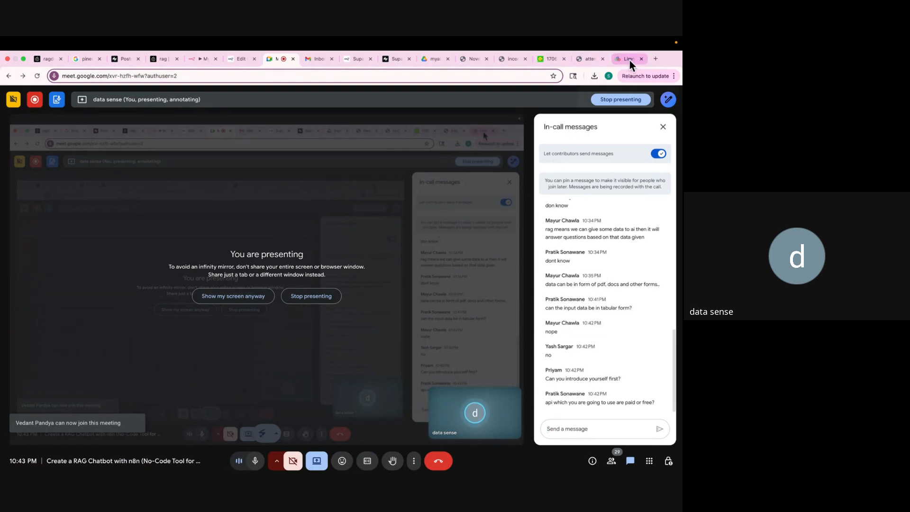
Load draw.io in a new browser tab.
{"action": "left_click", "coordinate": [654, 58]}
{"action": "left_click", "coordinate": [479, 76]}
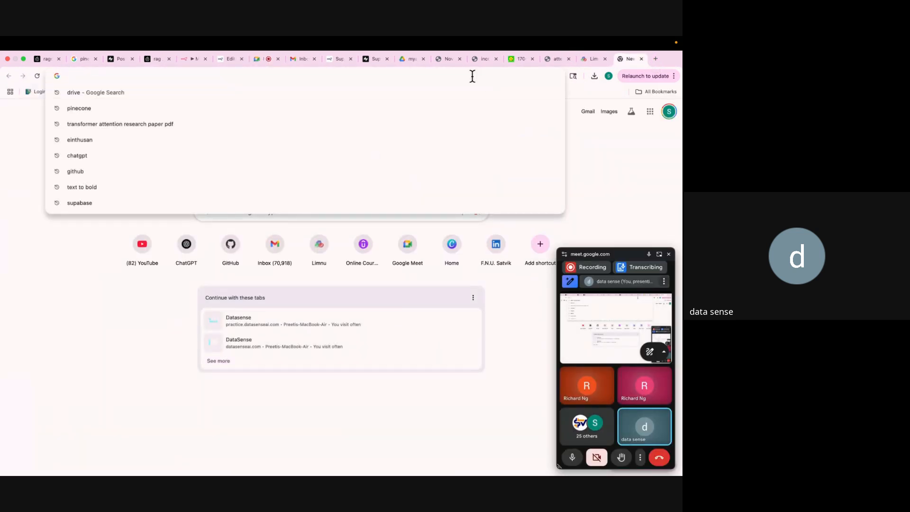
{"action": "type", "text": "draw.io"}
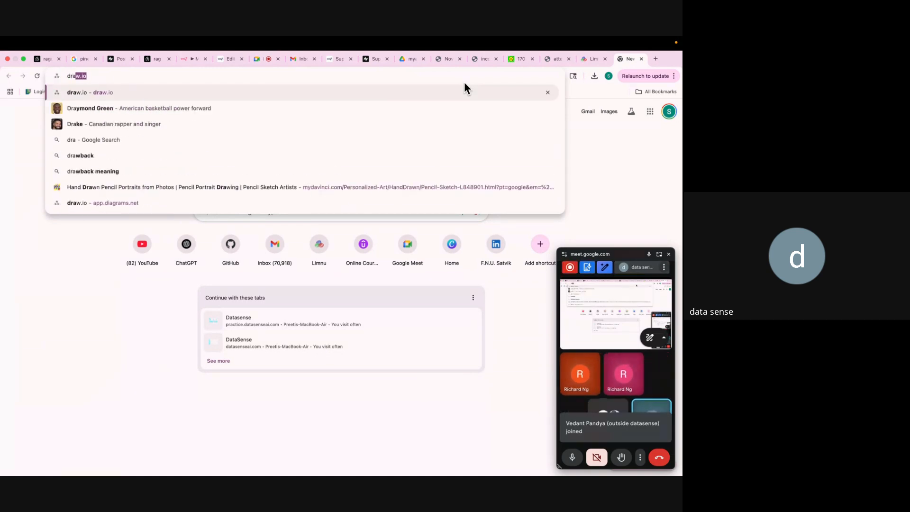
{"action": "key", "text": "Return"}
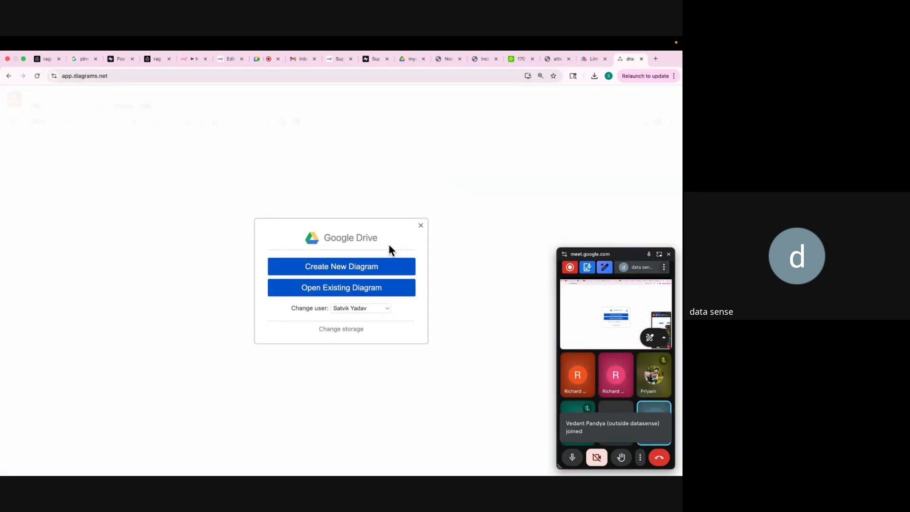
Create a blank diagram saved to Google Drive, then go back to the Meet call.
{"action": "left_click", "coordinate": [372, 266]}
{"action": "left_click", "coordinate": [454, 377]}
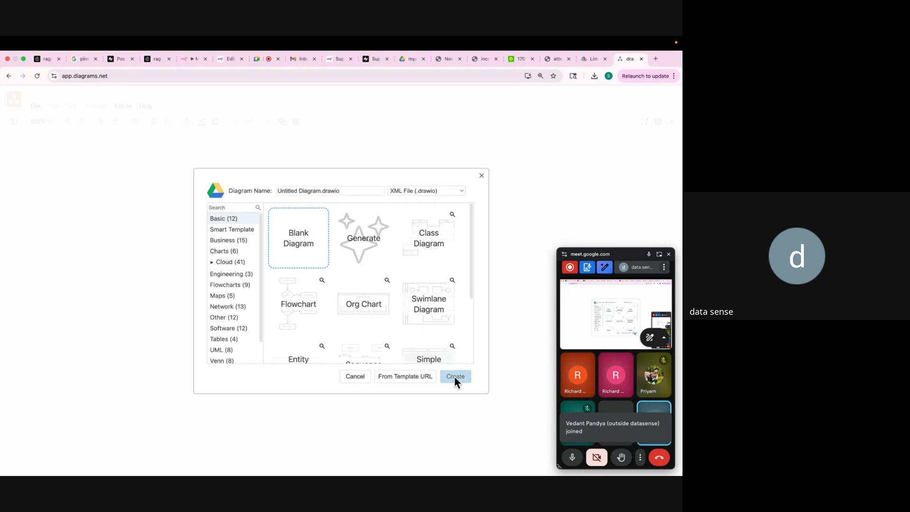
{"action": "left_click", "coordinate": [421, 305]}
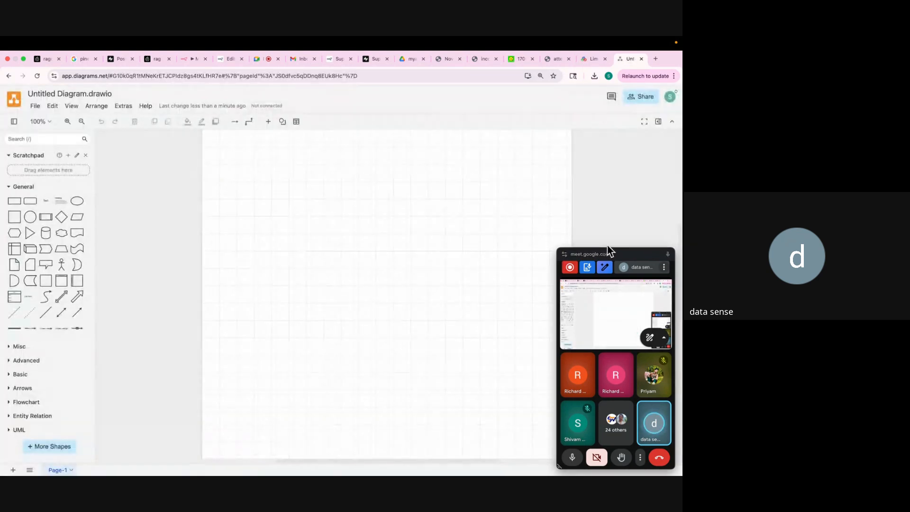
{"action": "left_click", "coordinate": [669, 255]}
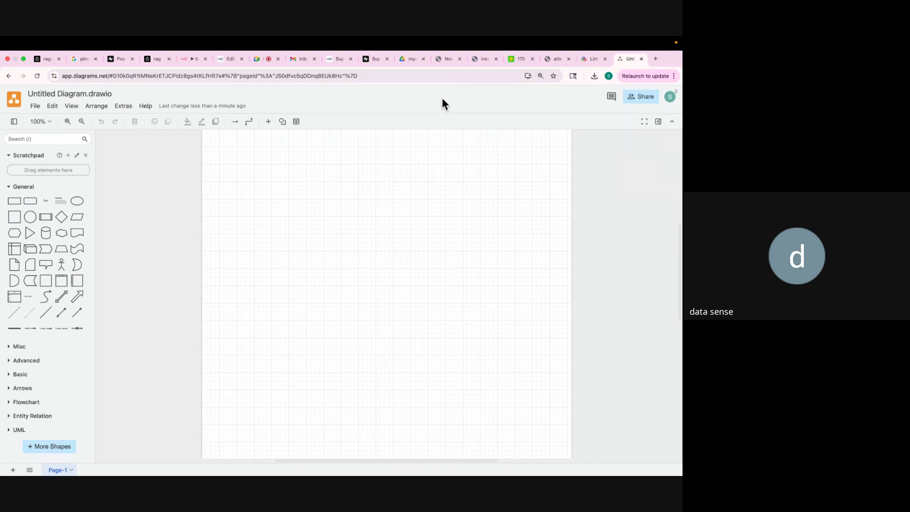
{"action": "left_click", "coordinate": [257, 59]}
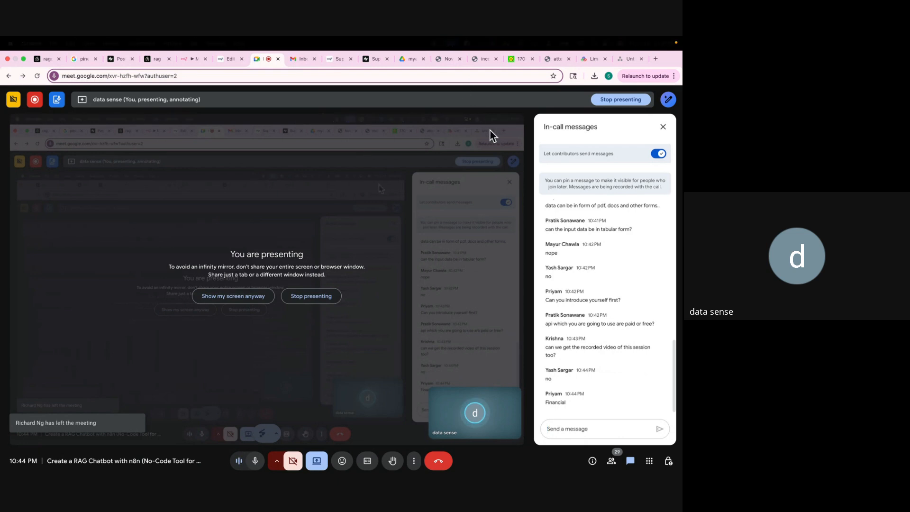
On the RAG Chatbot whiteboard, select purple ink with the fine Pen tool.
{"action": "left_click", "coordinate": [584, 60]}
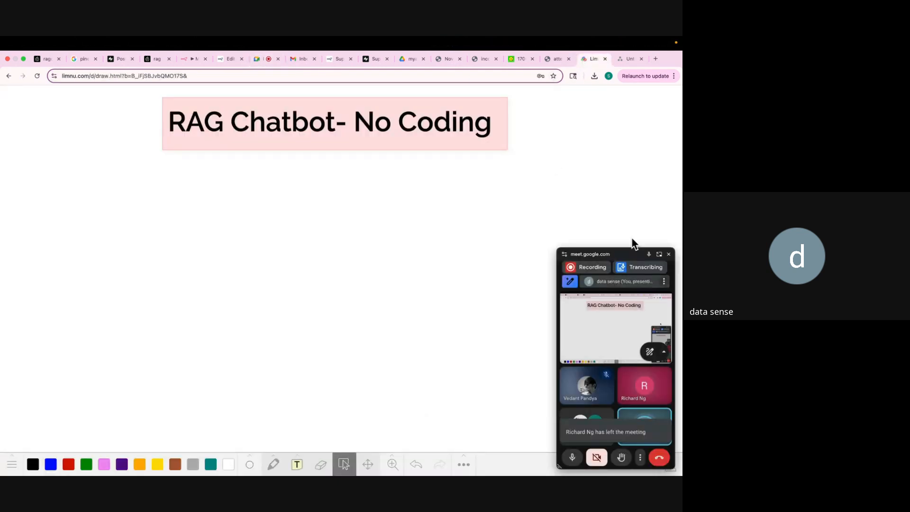
{"action": "left_click", "coordinate": [669, 254]}
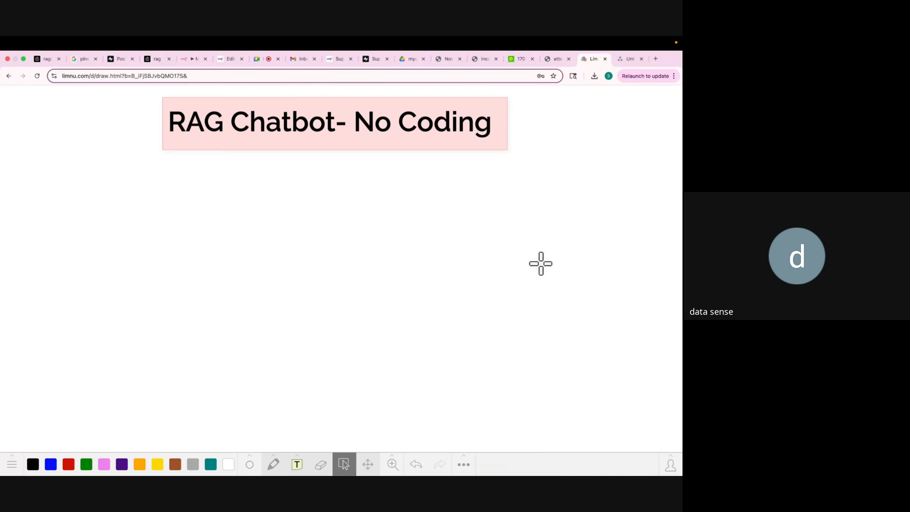
{"action": "left_click", "coordinate": [122, 464]}
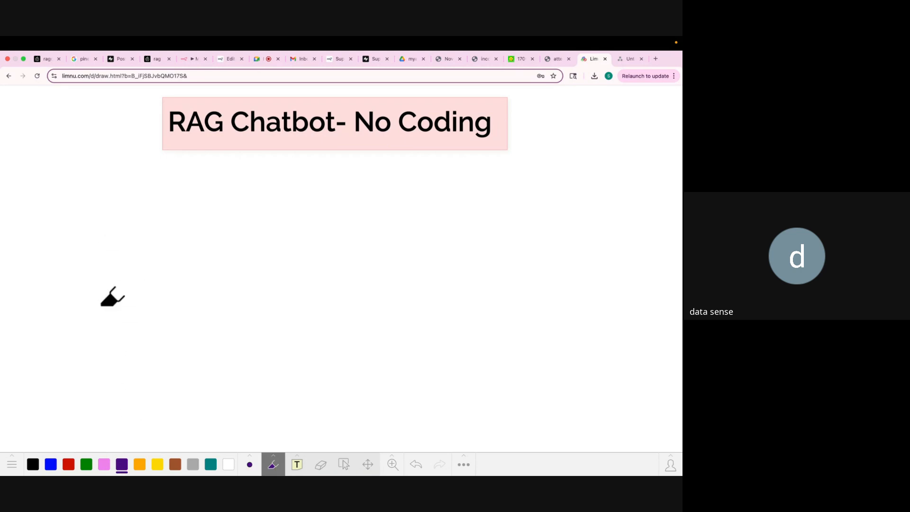
{"action": "left_click", "coordinate": [273, 466]}
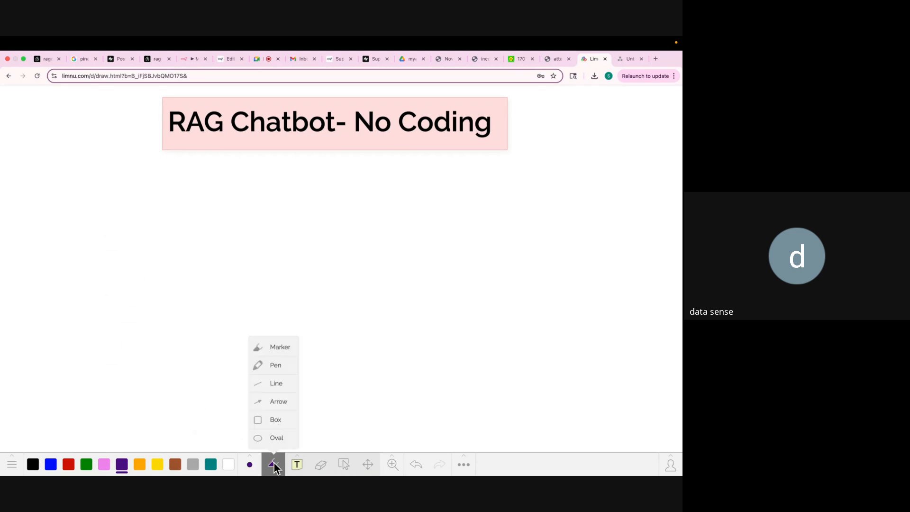
{"action": "left_click", "coordinate": [273, 366]}
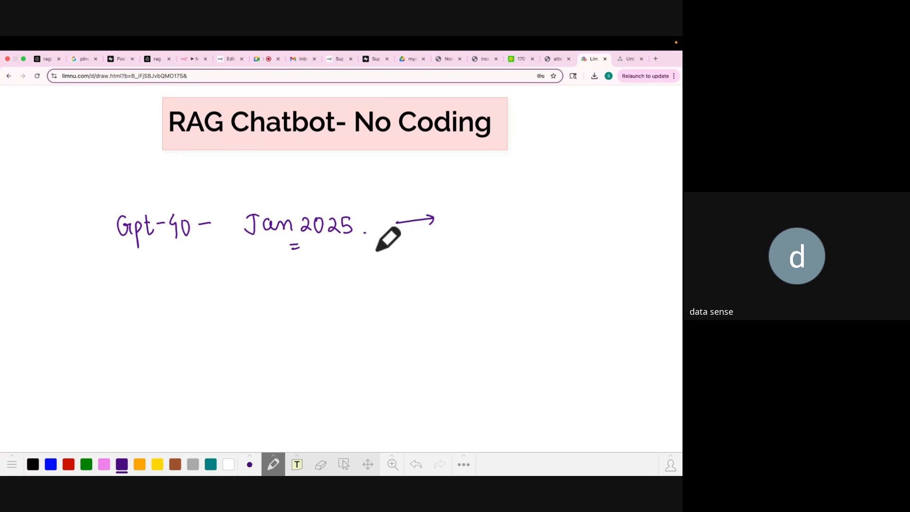
Handwrite the circled 1 with 'Live Answer' and a circled 2 below it.
{"action": "left_click_drag", "start_coordinate": [475, 193], "coordinate": [475, 203]}
{"action": "mouse_move", "coordinate": [474, 184]}
{"action": "left_mouse_down"}
{"action": "mouse_move", "coordinate": [485, 212]}
{"action": "mouse_move", "coordinate": [478, 183]}
{"action": "mouse_move", "coordinate": [539, 199]}
{"action": "left_mouse_up"}
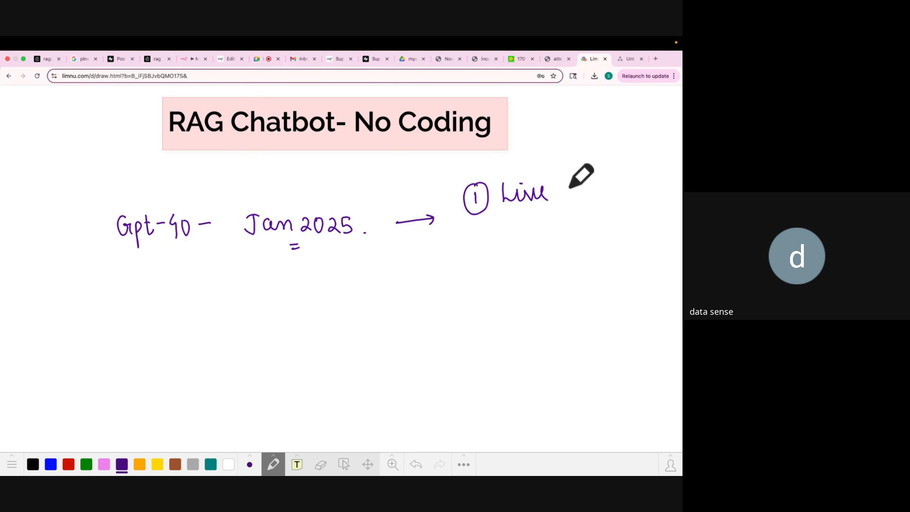
{"action": "mouse_move", "coordinate": [565, 203]}
{"action": "left_mouse_down"}
{"action": "mouse_move", "coordinate": [624, 190]}
{"action": "mouse_move", "coordinate": [643, 201]}
{"action": "left_mouse_up"}
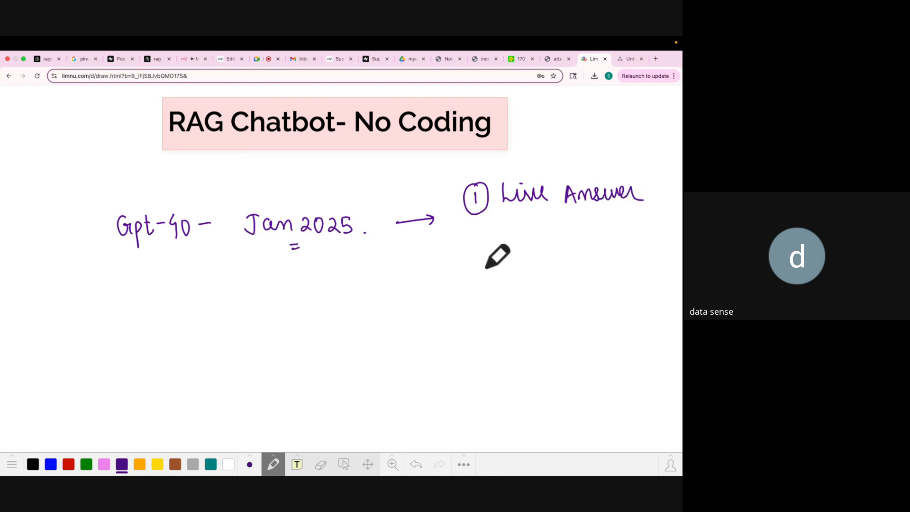
{"action": "mouse_move", "coordinate": [486, 267]}
{"action": "left_mouse_down"}
{"action": "mouse_move", "coordinate": [479, 274]}
{"action": "mouse_move", "coordinate": [554, 277]}
{"action": "mouse_move", "coordinate": [549, 263]}
{"action": "mouse_move", "coordinate": [562, 248]}
{"action": "left_mouse_up"}
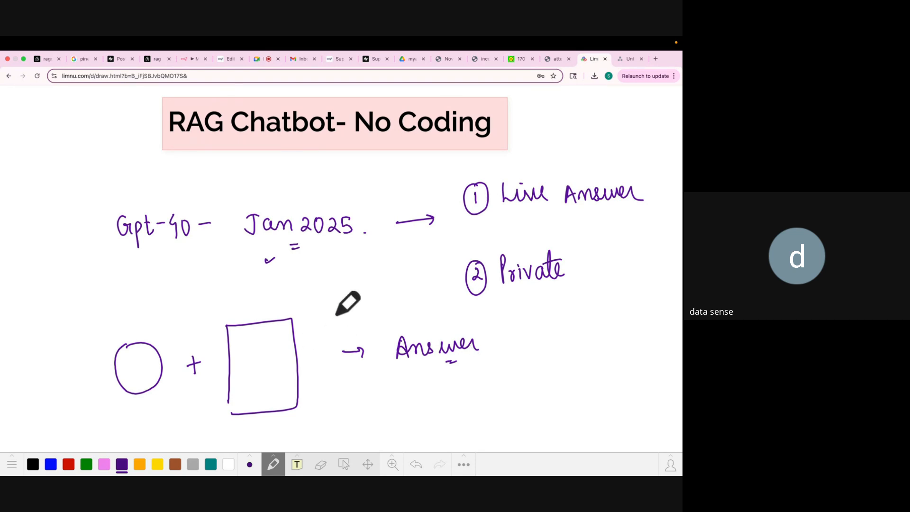
Check the whiteboard and Meet chat, then settle on the blank draw.io diagram with the call window closed.
{"action": "left_click", "coordinate": [620, 57]}
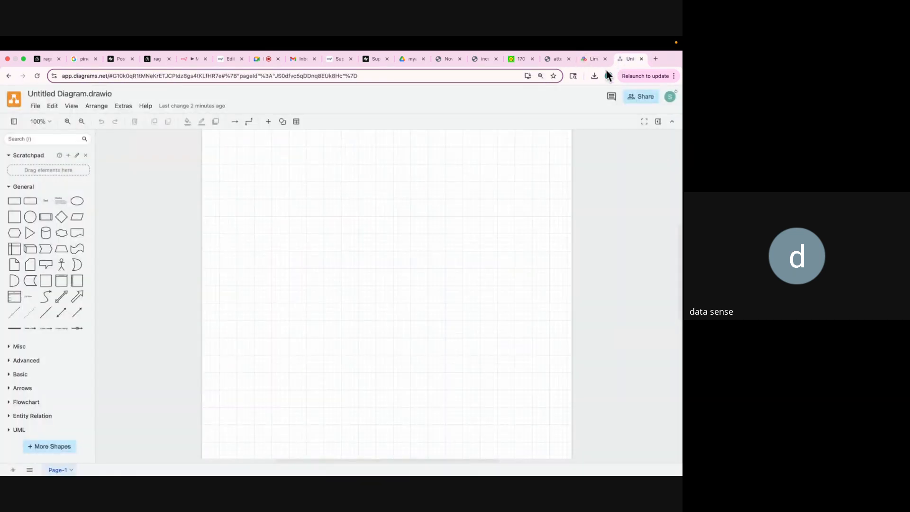
{"action": "left_click", "coordinate": [586, 58]}
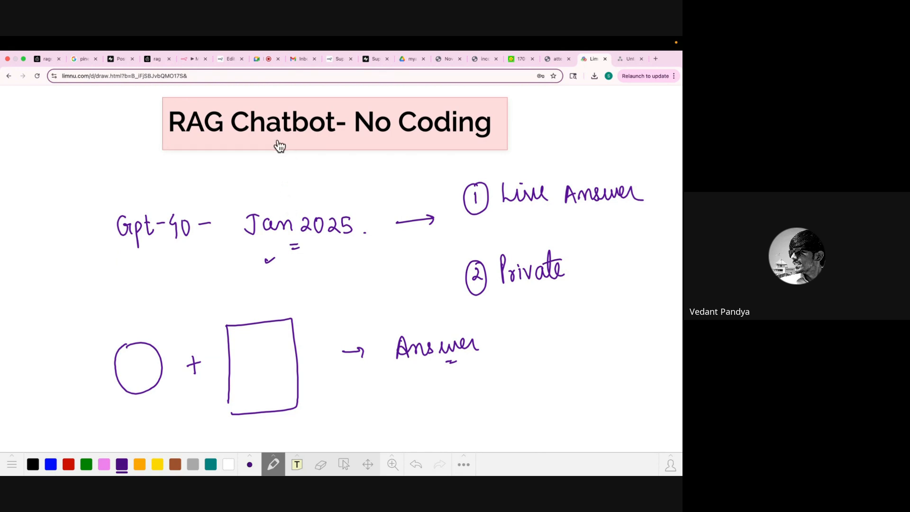
{"action": "left_click", "coordinate": [255, 60]}
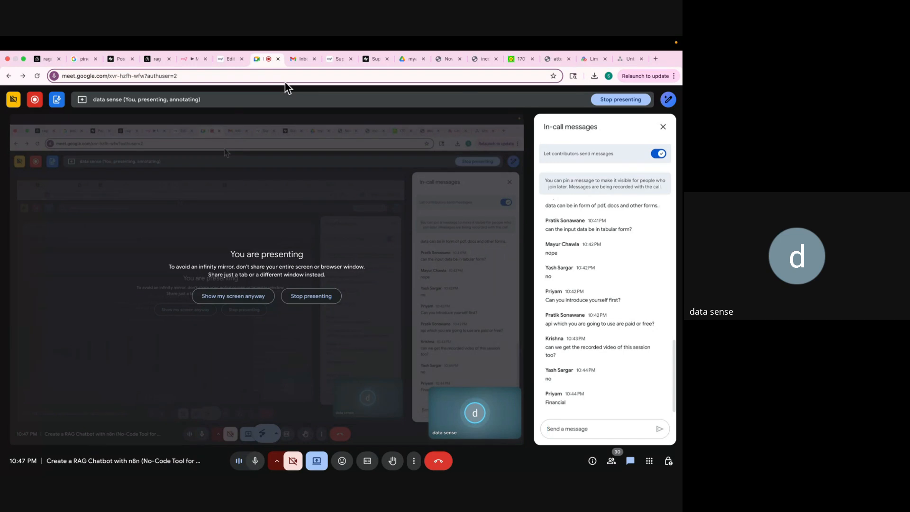
{"action": "left_click", "coordinate": [627, 58]}
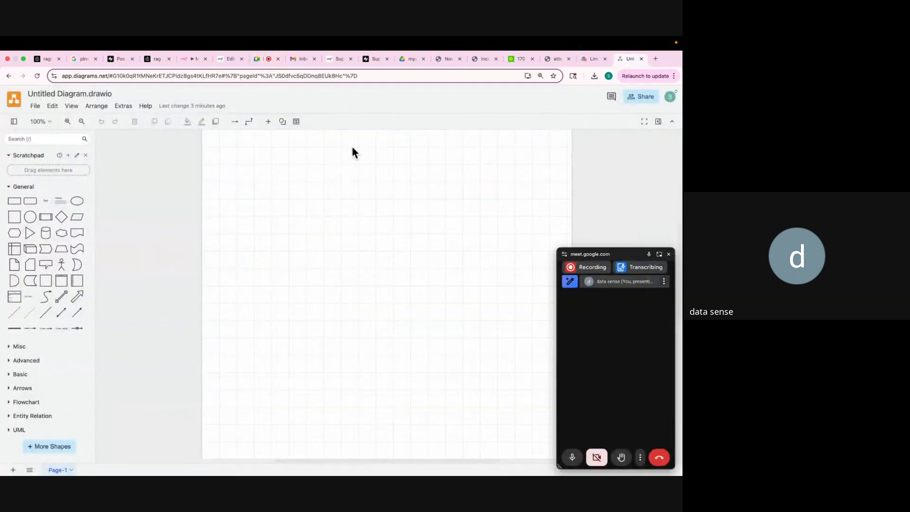
{"action": "left_click", "coordinate": [669, 255]}
Place a square near the page's top-left and label it PDF in 18-point text.
{"action": "left_click", "coordinate": [15, 217]}
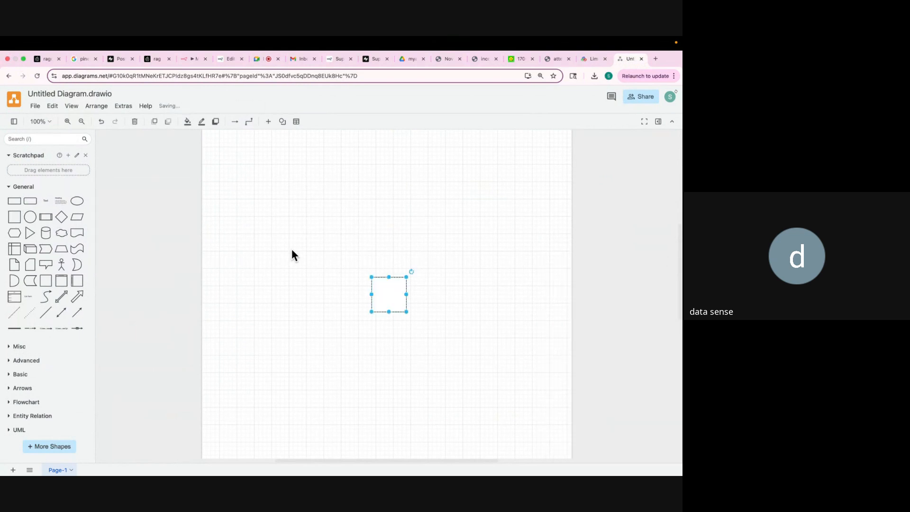
{"action": "left_click_drag", "start_coordinate": [388, 297], "coordinate": [302, 230]}
{"action": "double_click", "coordinate": [269, 196]}
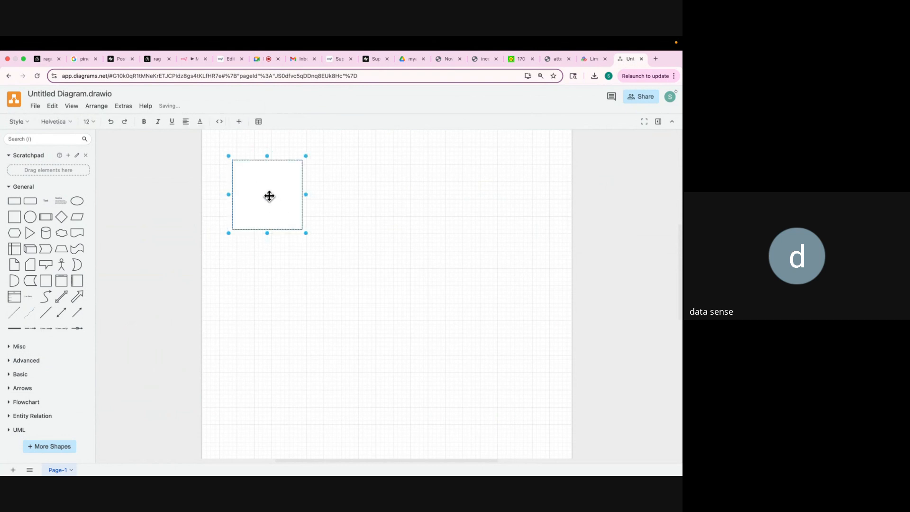
{"action": "type", "text": "PDF"}
{"action": "key", "text": "super+a"}
{"action": "left_click", "coordinate": [91, 121]}
{"action": "left_click", "coordinate": [101, 211]}
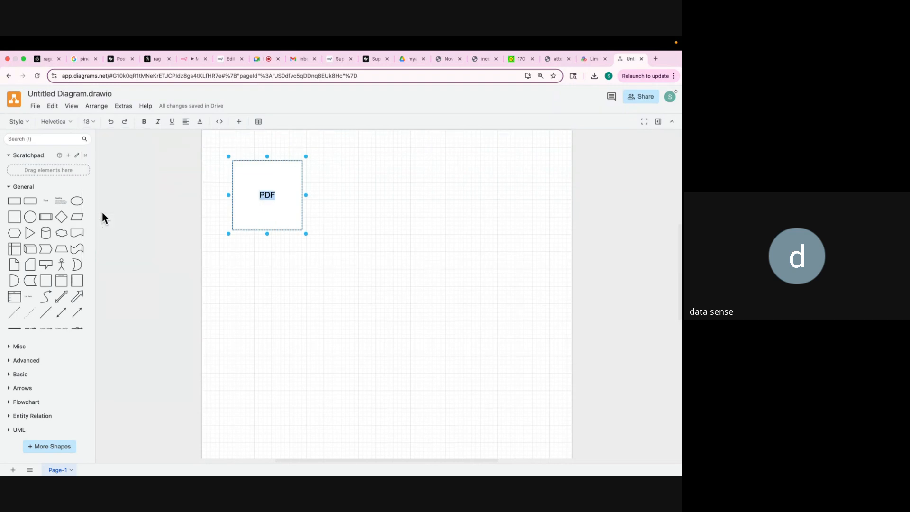
{"action": "left_click", "coordinate": [272, 260]}
Enlarge the PDF square.
{"action": "left_click", "coordinate": [280, 218]}
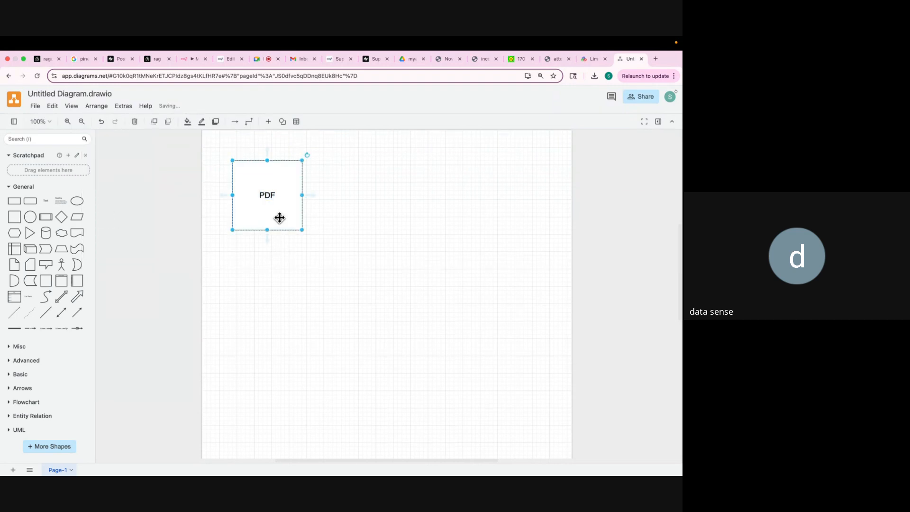
{"action": "left_click_drag", "start_coordinate": [302, 230], "coordinate": [311, 260]}
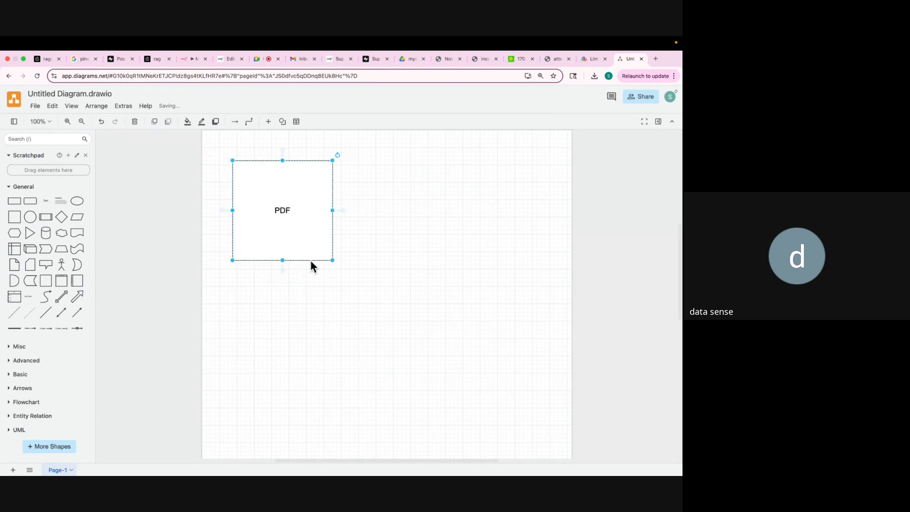
{"action": "left_click", "coordinate": [329, 296]}
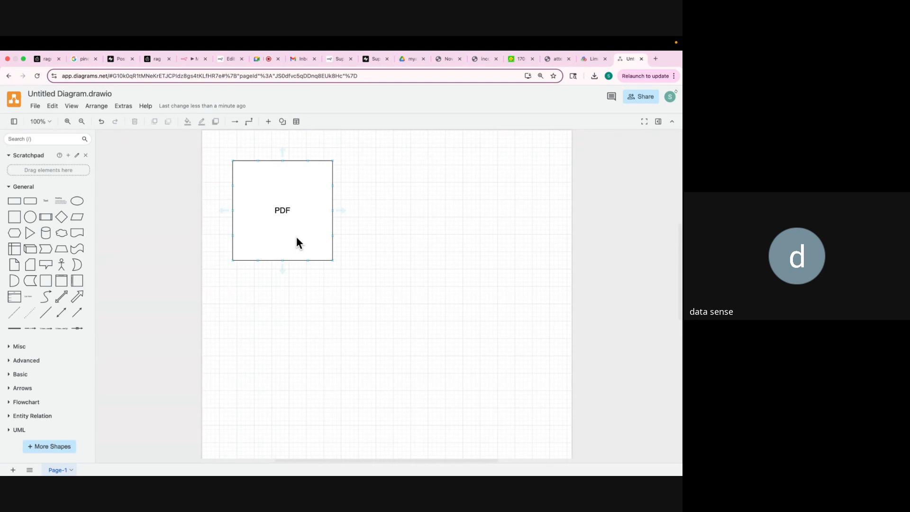
{"action": "left_click", "coordinate": [294, 246]}
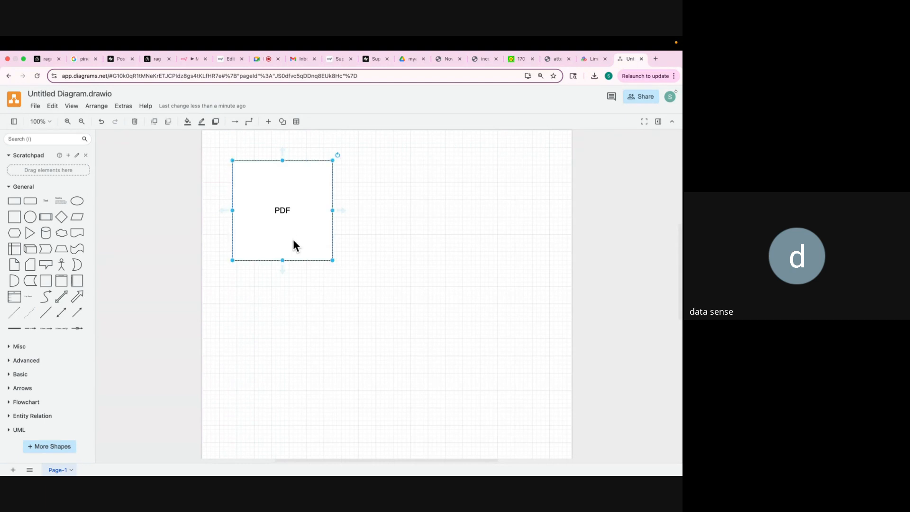
Add a wide, thin rectangle right of the PDF square labelled Chunk 1.
{"action": "left_click", "coordinate": [30, 201]}
{"action": "left_click_drag", "start_coordinate": [394, 298], "coordinate": [464, 174]}
{"action": "left_click_drag", "start_coordinate": [411, 188], "coordinate": [409, 179]}
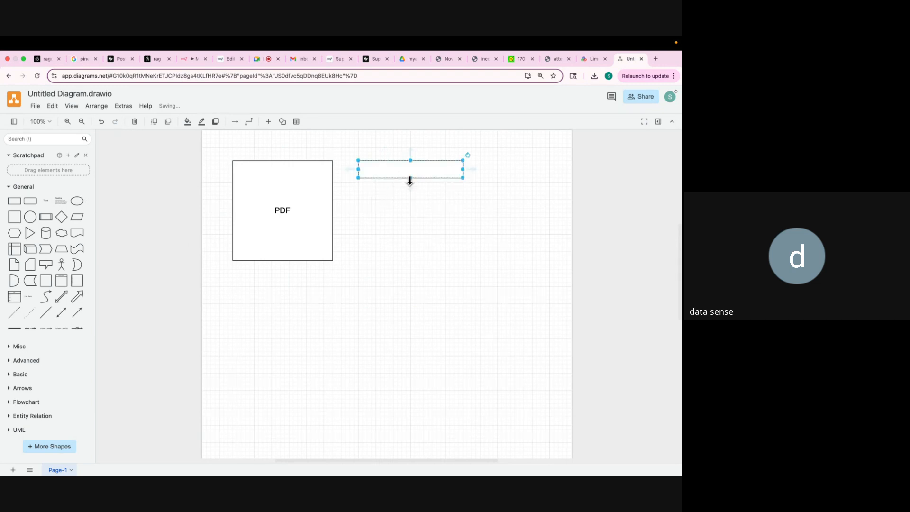
{"action": "double_click", "coordinate": [407, 166]}
{"action": "type", "text": "dhU"}
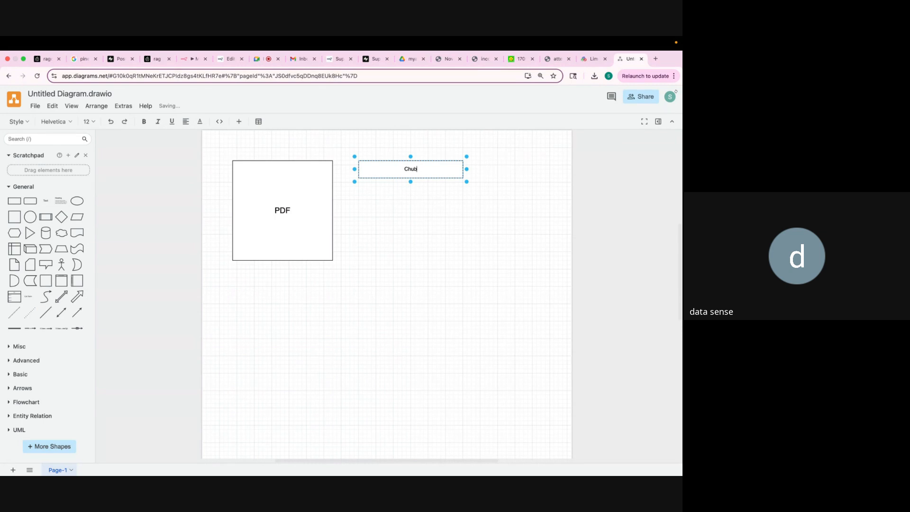
{"action": "type", "text": "nk 1"}
{"action": "left_click", "coordinate": [412, 197]}
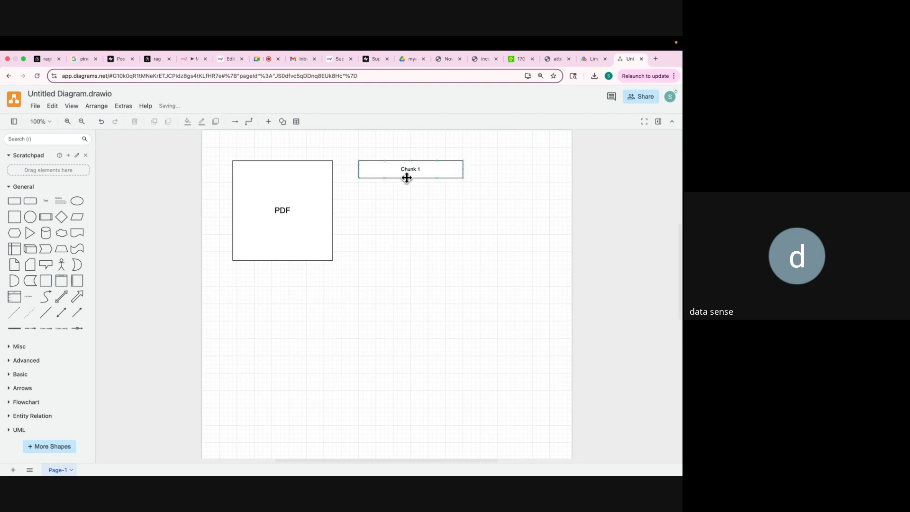
Duplicate the Chunk 1 box into a column of copies below it.
{"action": "left_click", "coordinate": [407, 169]}
{"action": "left_click_drag", "start_coordinate": [407, 169], "coordinate": [379, 279]}
{"action": "key", "text": "super+v"}
{"action": "key", "text": "super+v"}
{"action": "left_click", "coordinate": [418, 195]}
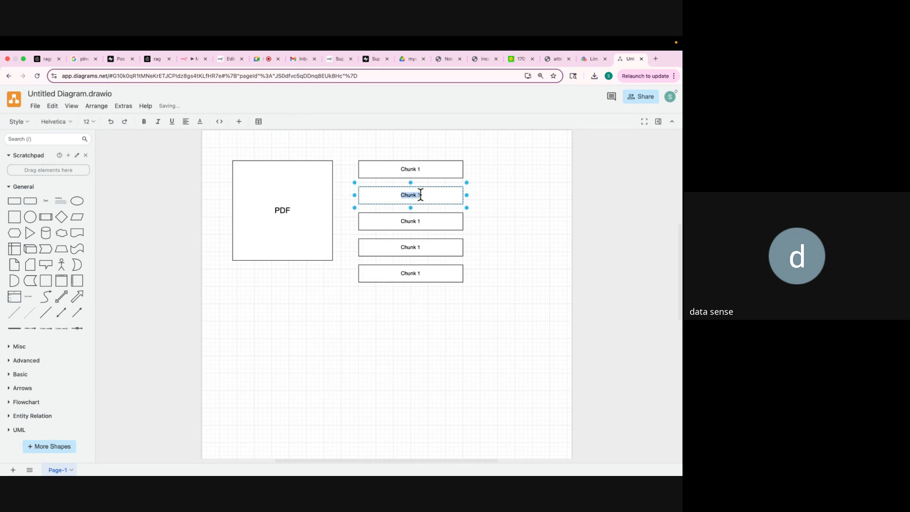
Relabel the second and third boxes Chunk 2 and Chunk 3.
{"action": "double_click", "coordinate": [417, 194]}
{"action": "left_click", "coordinate": [418, 195]}
{"action": "key", "text": "Delete"}
{"action": "type", "text": "2"}
{"action": "double_click", "coordinate": [420, 223]}
{"action": "left_click", "coordinate": [419, 221]}
{"action": "key", "text": "BackSpace"}
{"action": "type", "text": "3"}
Relabel the fourth and fifth boxes Chunk 4 and Chunk 5.
{"action": "double_click", "coordinate": [413, 246]}
{"action": "left_click", "coordinate": [418, 247]}
{"action": "key", "text": "Delete"}
{"action": "type", "text": "4"}
{"action": "double_click", "coordinate": [412, 273]}
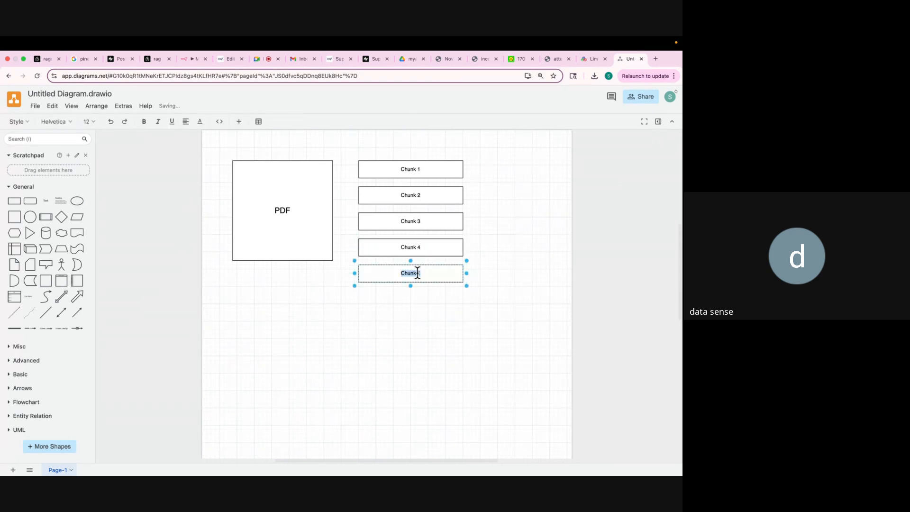
{"action": "left_click", "coordinate": [418, 273]}
{"action": "key", "text": "Delete"}
{"action": "type", "text": "5"}
{"action": "left_click", "coordinate": [427, 327]}
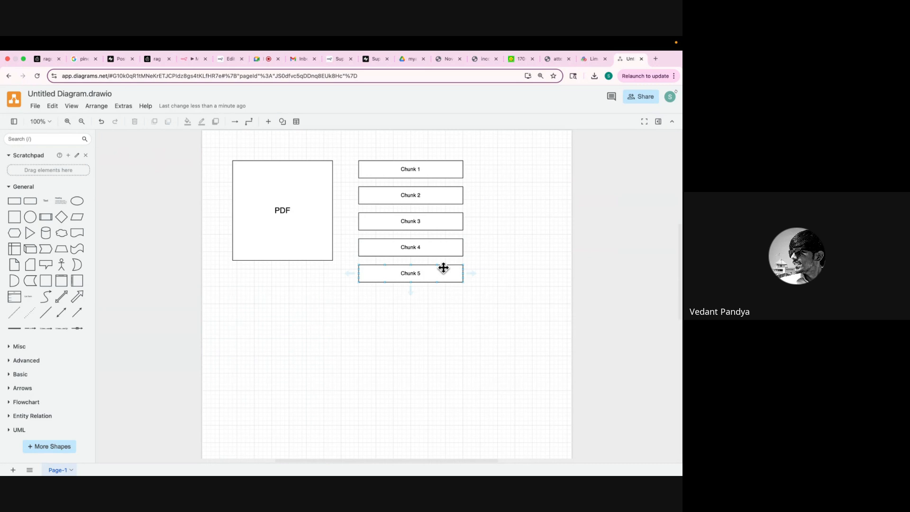
Copy all five chunk boxes into a second column to the right.
{"action": "left_click", "coordinate": [431, 171]}
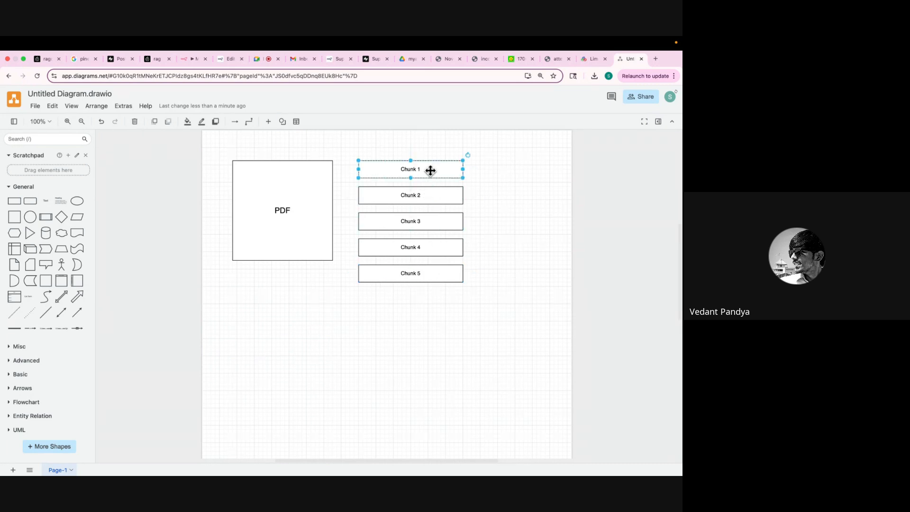
{"action": "left_click", "coordinate": [431, 195]}
{"action": "left_click", "coordinate": [423, 222]}
{"action": "left_click", "coordinate": [424, 255]}
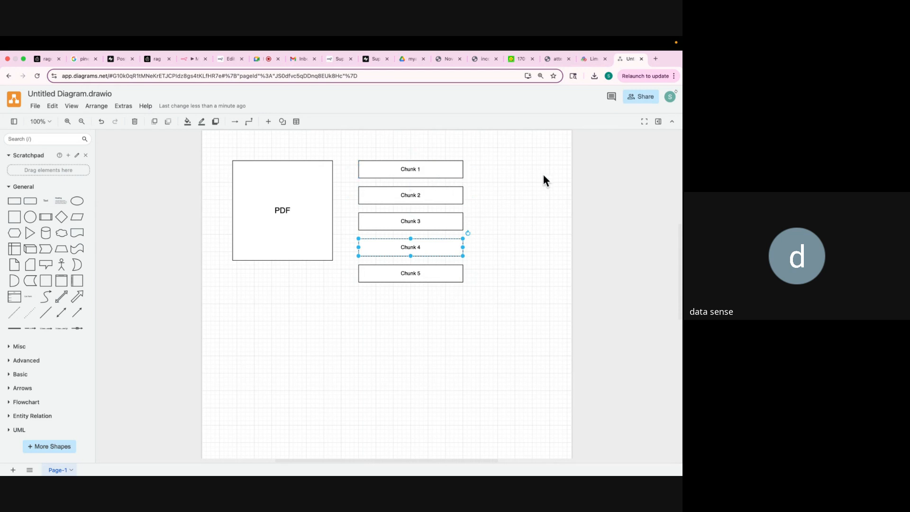
{"action": "left_click", "coordinate": [444, 172]}
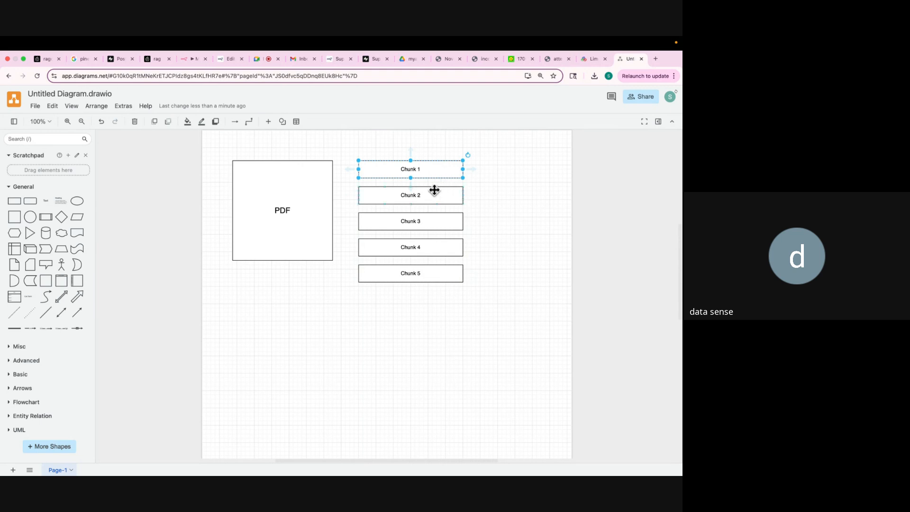
{"action": "left_click", "coordinate": [434, 191], "text": "shift"}
{"action": "left_click", "coordinate": [429, 222], "text": "shift"}
{"action": "left_click", "coordinate": [426, 246], "text": "shift"}
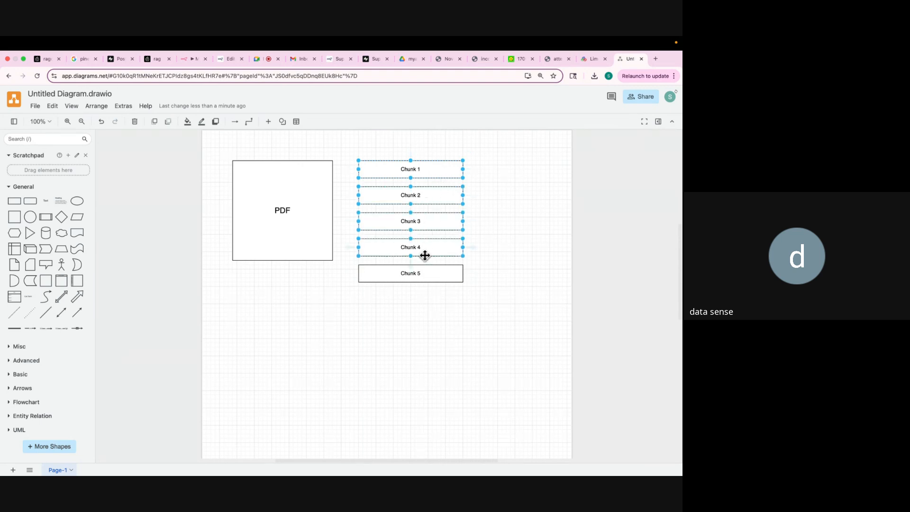
{"action": "left_click", "coordinate": [425, 274], "text": "shift"}
{"action": "key", "text": "super+v"}
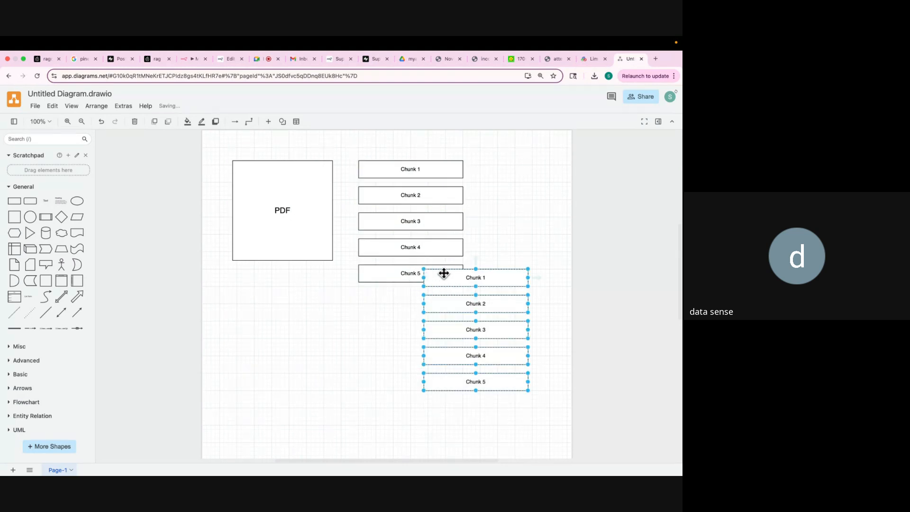
{"action": "left_click_drag", "start_coordinate": [463, 282], "coordinate": [599, 171]}
Add a narrow ellipse labelled EM between the two columns.
{"action": "left_click", "coordinate": [77, 201]}
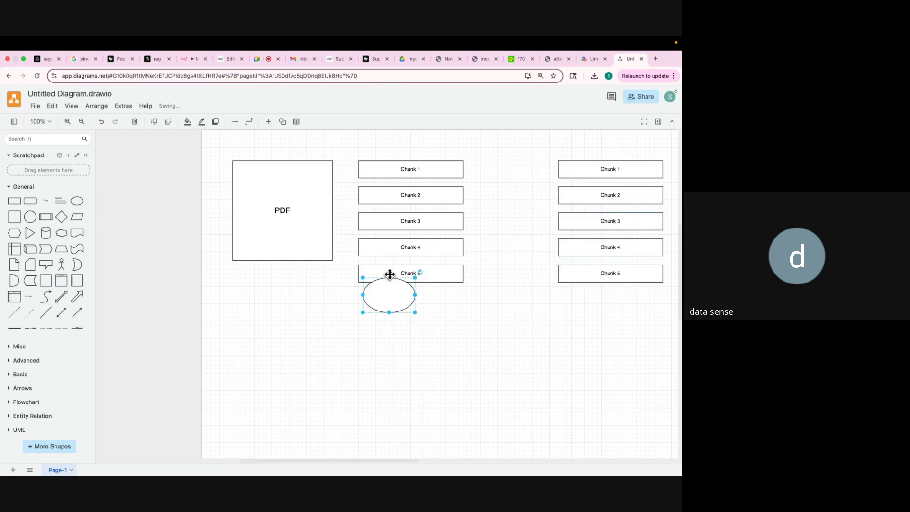
{"action": "left_click_drag", "start_coordinate": [387, 303], "coordinate": [533, 213]}
{"action": "double_click", "coordinate": [514, 211]}
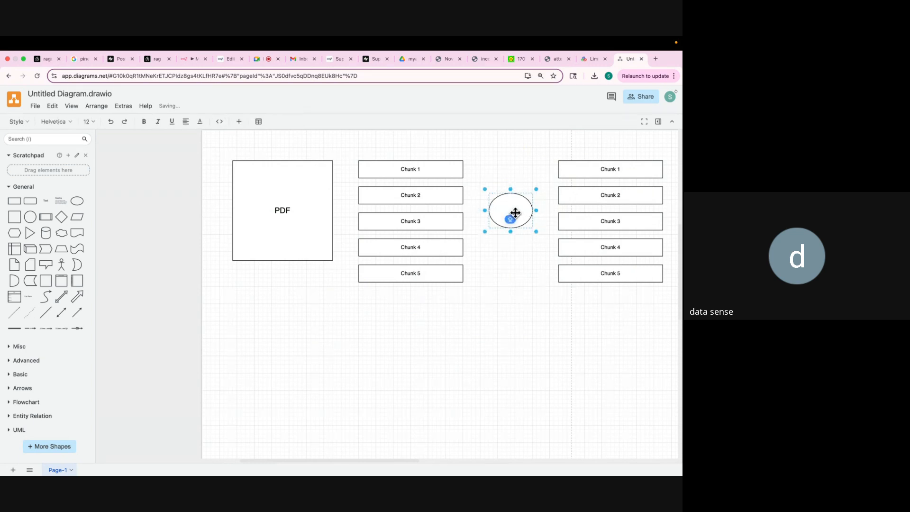
{"action": "left_click", "coordinate": [542, 273]}
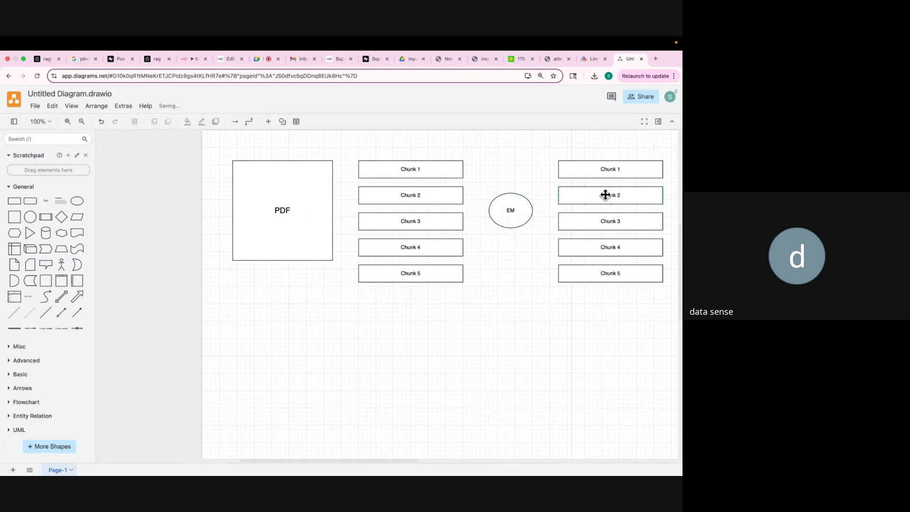
Rename the right-hand boxes E1, E2, E3, E4 and E5.
{"action": "double_click", "coordinate": [604, 168]}
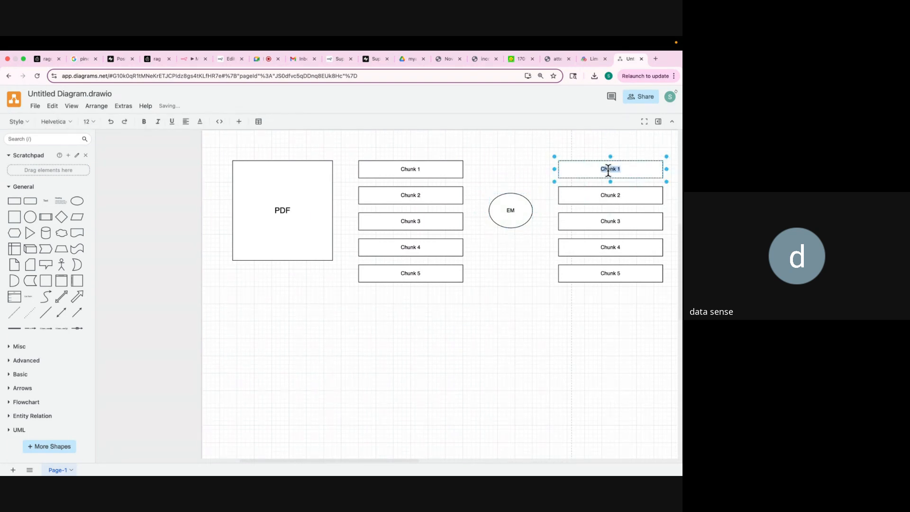
{"action": "type", "text": "e1"}
{"action": "double_click", "coordinate": [613, 196]}
{"action": "type", "text": "E"}
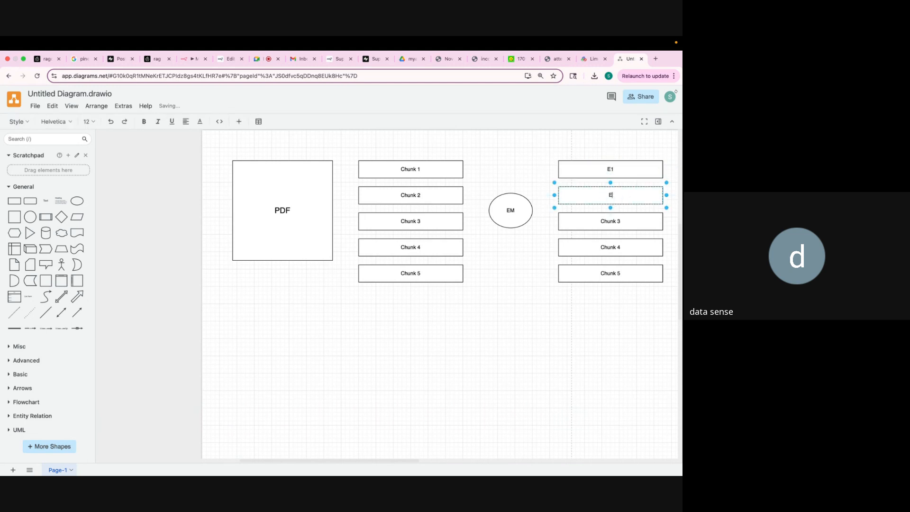
{"action": "type", "text": "2"}
{"action": "double_click", "coordinate": [613, 218]}
{"action": "type", "text": "E3"}
{"action": "double_click", "coordinate": [614, 244]}
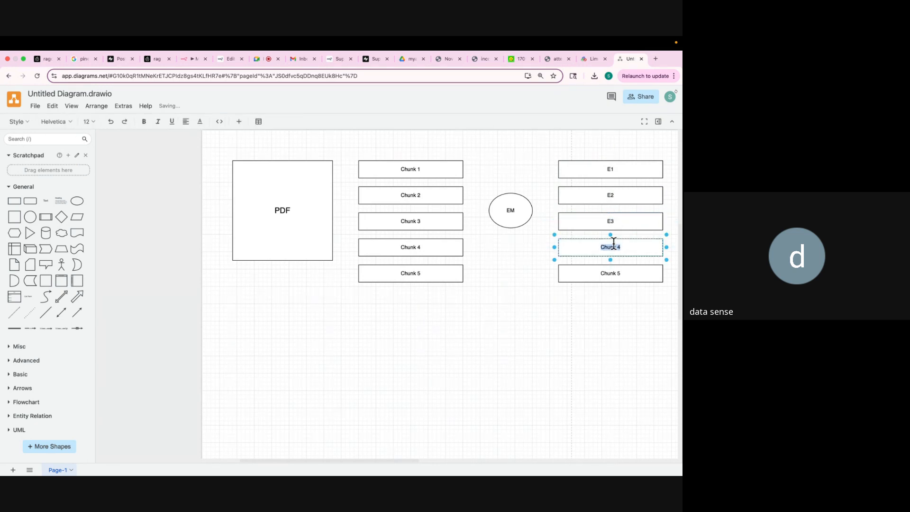
{"action": "type", "text": "E4"}
{"action": "double_click", "coordinate": [614, 274]}
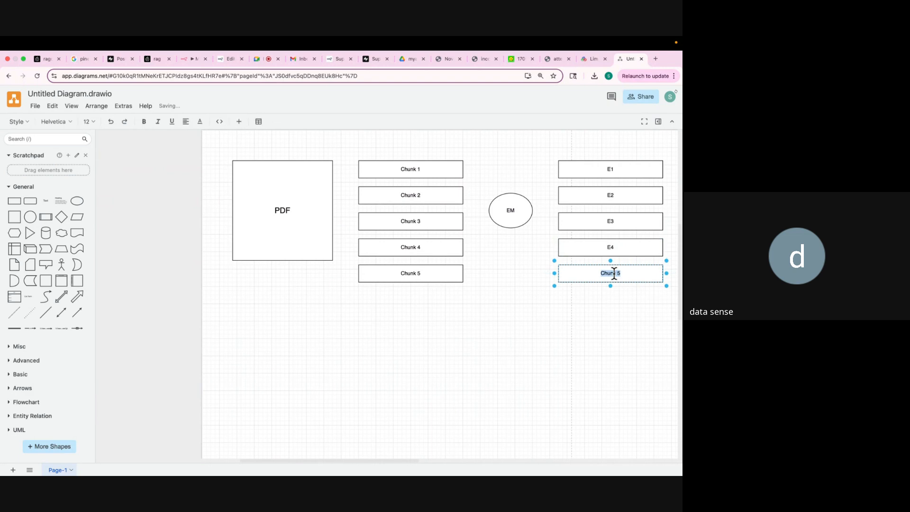
{"action": "type", "text": "E5"}
{"action": "left_click", "coordinate": [619, 359]}
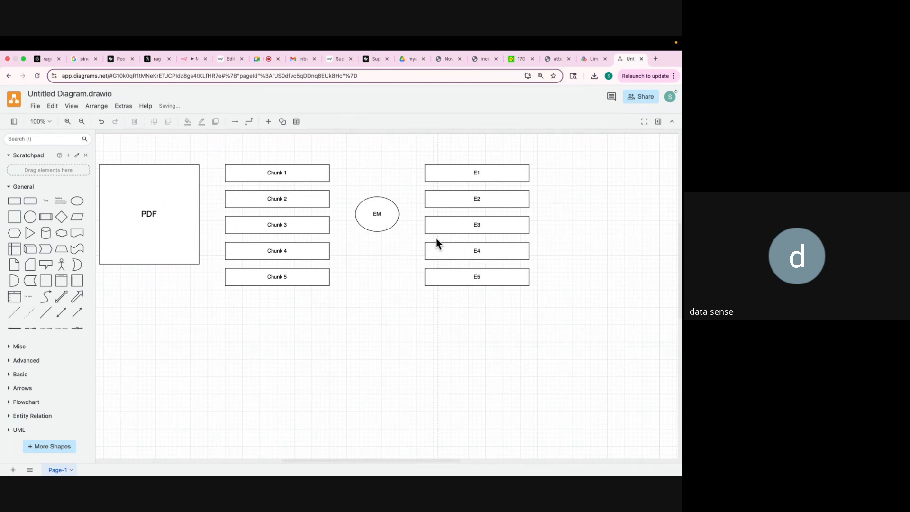
Add a cylinder labelled VDB right of the E1–E5 boxes, then bring up the n8n workflow.
{"action": "left_click", "coordinate": [45, 232]}
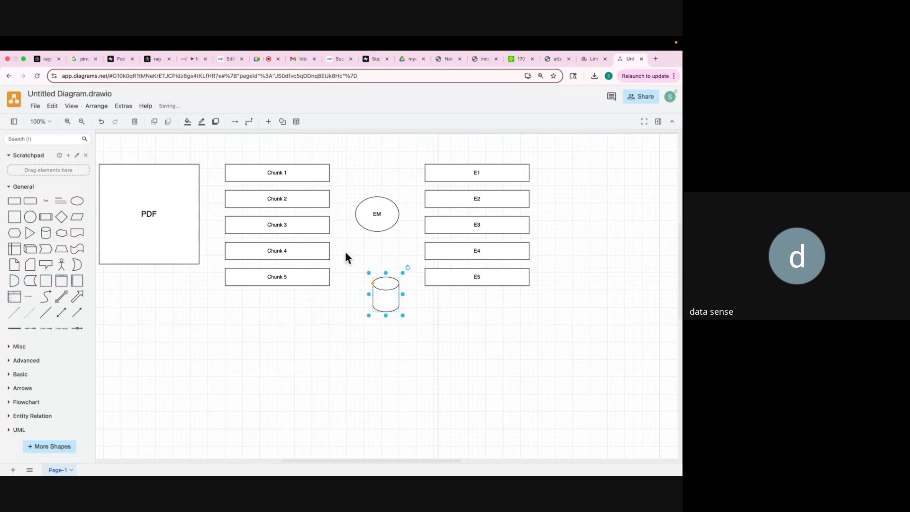
{"action": "left_click_drag", "start_coordinate": [385, 306], "coordinate": [631, 254]}
{"action": "double_click", "coordinate": [605, 226]}
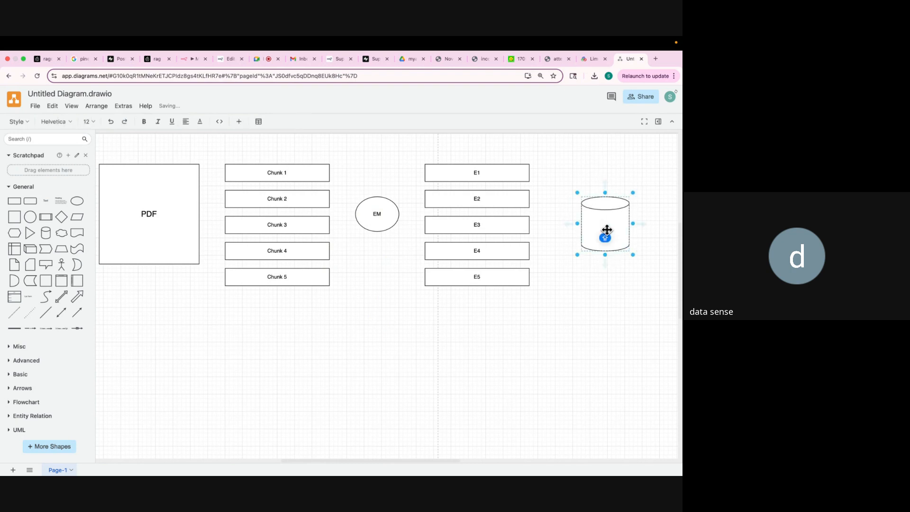
{"action": "type", "text": "vv"}
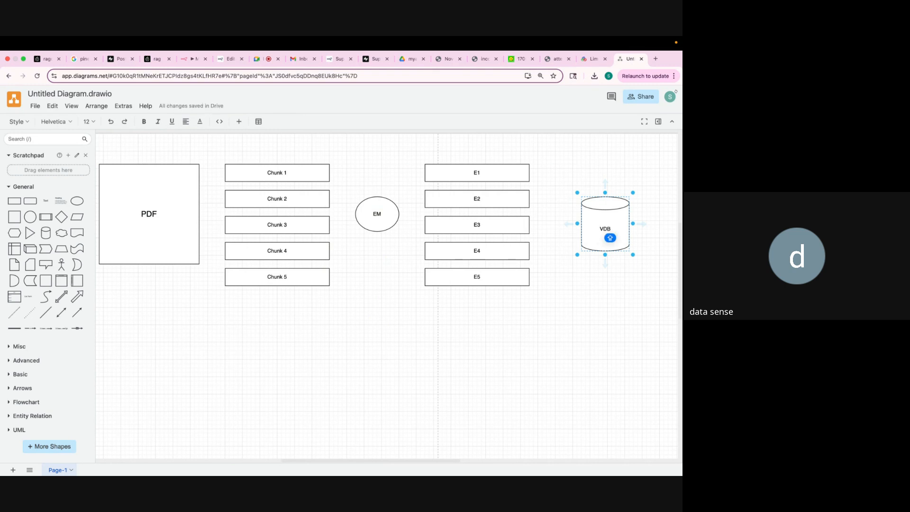
{"action": "left_click", "coordinate": [587, 308]}
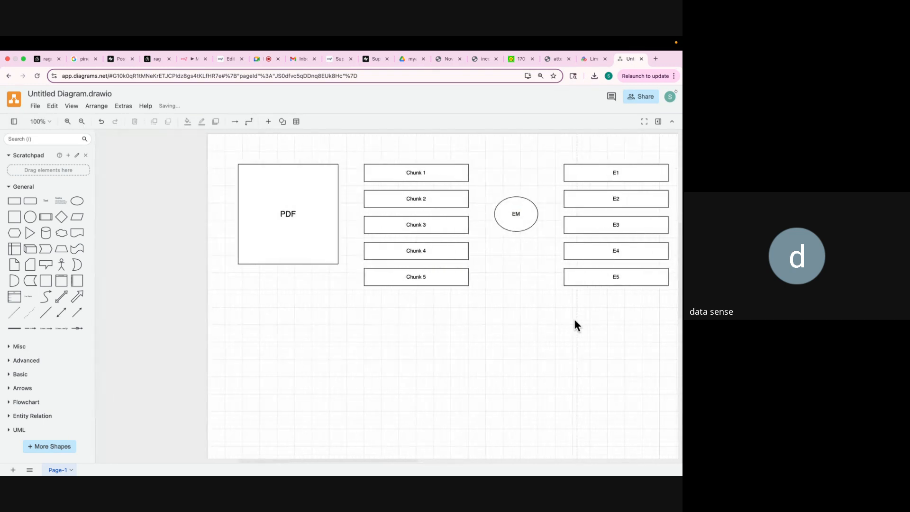
{"action": "left_click", "coordinate": [188, 59]}
{"action": "scroll", "coordinate": [291, 224], "scroll_direction": "up", "scroll_amount": 6}
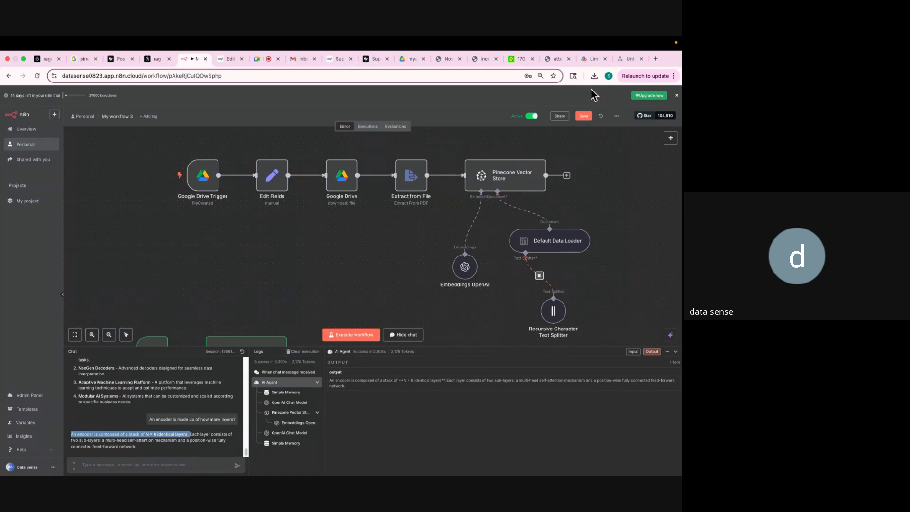
Switch between the n8n workflow and draw.io tabs, ending on the PDF-to-VDB diagram.
{"action": "left_click", "coordinate": [622, 61]}
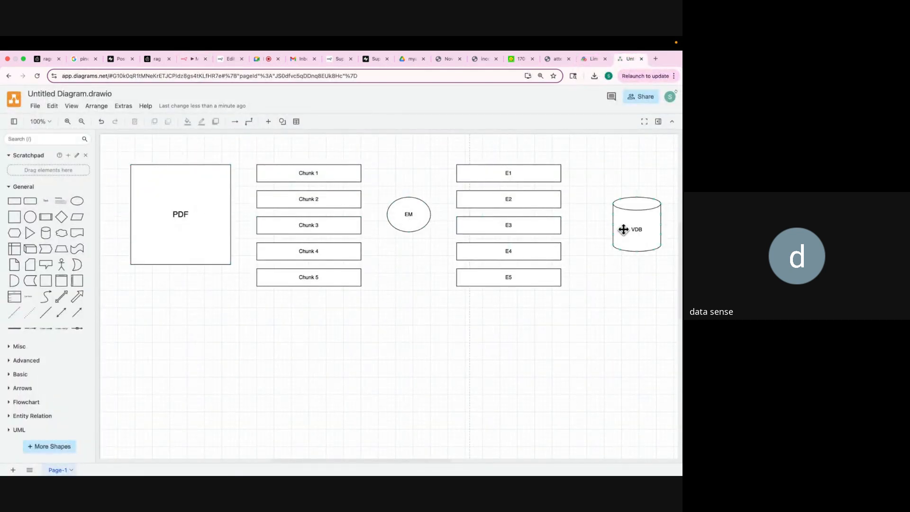
{"action": "scroll", "coordinate": [630, 240], "scroll_direction": "down", "scroll_amount": 2}
{"action": "scroll", "coordinate": [630, 242], "scroll_direction": "up", "scroll_amount": 2}
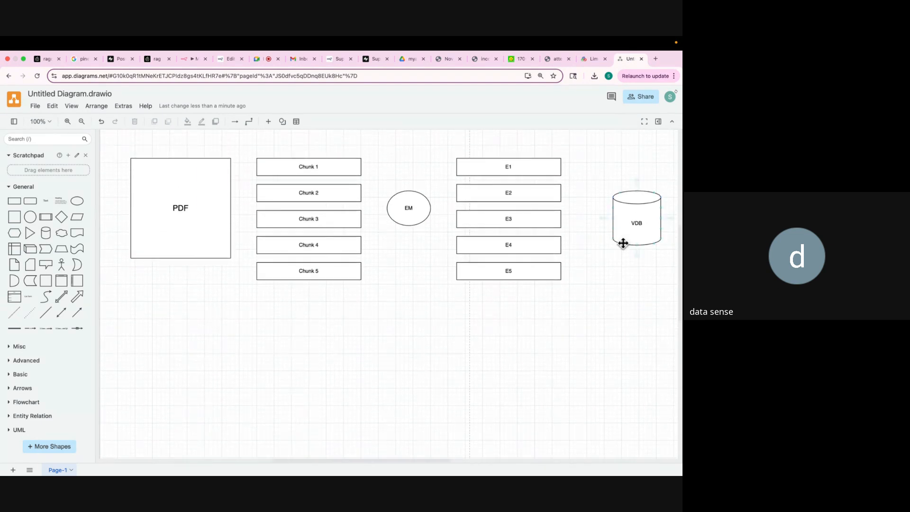
{"action": "left_click", "coordinate": [506, 279]}
{"action": "left_click", "coordinate": [192, 60]}
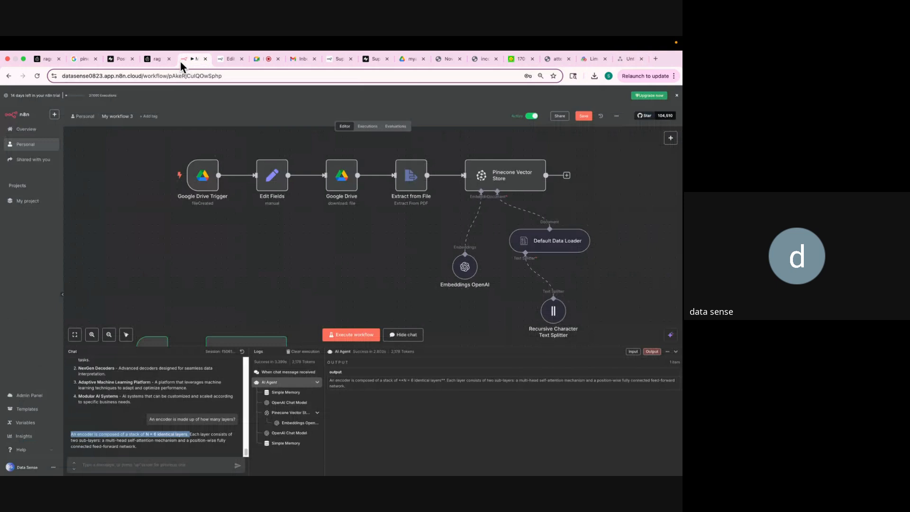
{"action": "scroll", "coordinate": [200, 284], "scroll_direction": "down", "scroll_amount": 5}
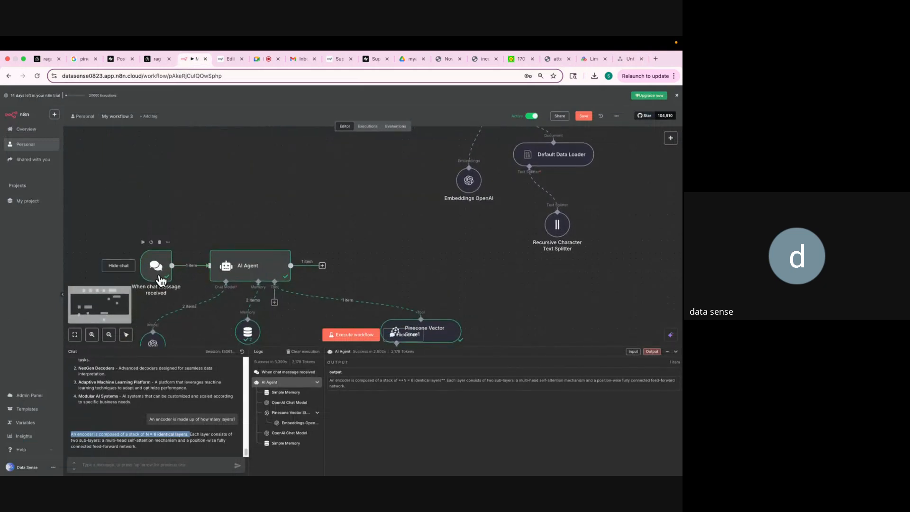
{"action": "left_click", "coordinate": [588, 59]}
{"action": "left_click", "coordinate": [631, 58]}
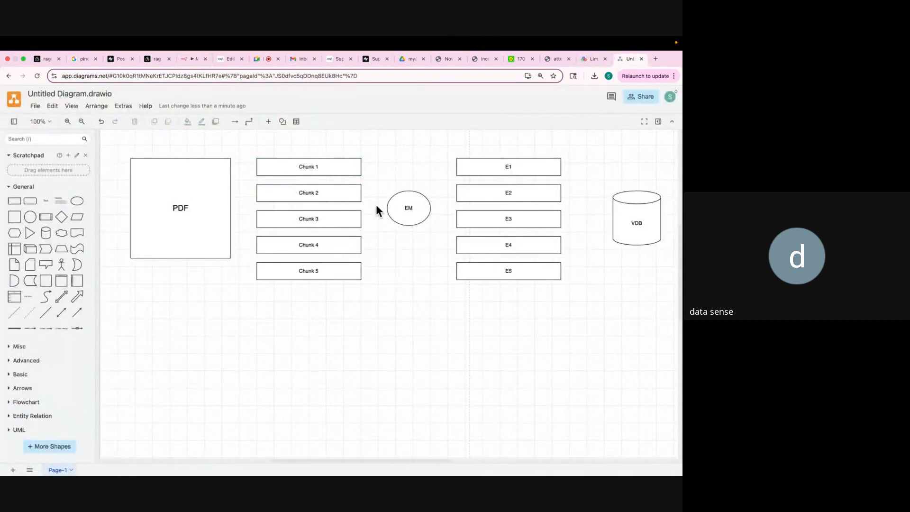
Copy the Chunk 1 box below the PDF and relabel it Question.
{"action": "left_click", "coordinate": [299, 169]}
{"action": "left_click_drag", "start_coordinate": [299, 170], "coordinate": [137, 382]}
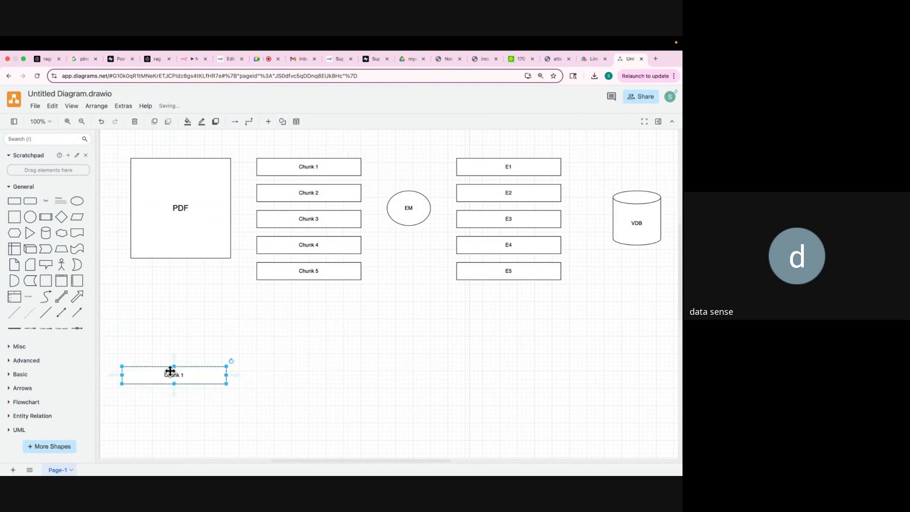
{"action": "double_click", "coordinate": [168, 375]}
{"action": "type", "text": "qUER"}
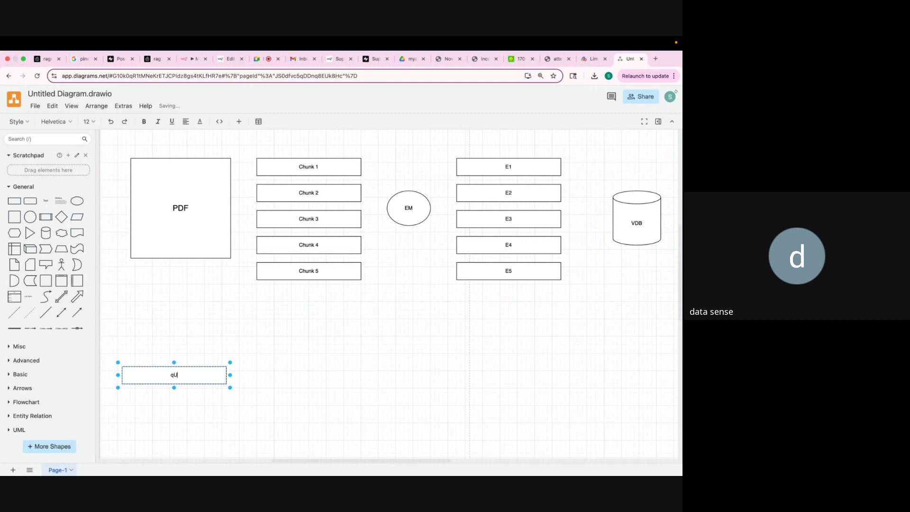
{"action": "key", "text": "BackSpace"}
{"action": "key", "text": "BackSpace"}
{"action": "key", "text": "BackSpace"}
{"action": "key", "text": "BackSpace"}
{"action": "type", "text": "Question"}
{"action": "left_click", "coordinate": [273, 356]}
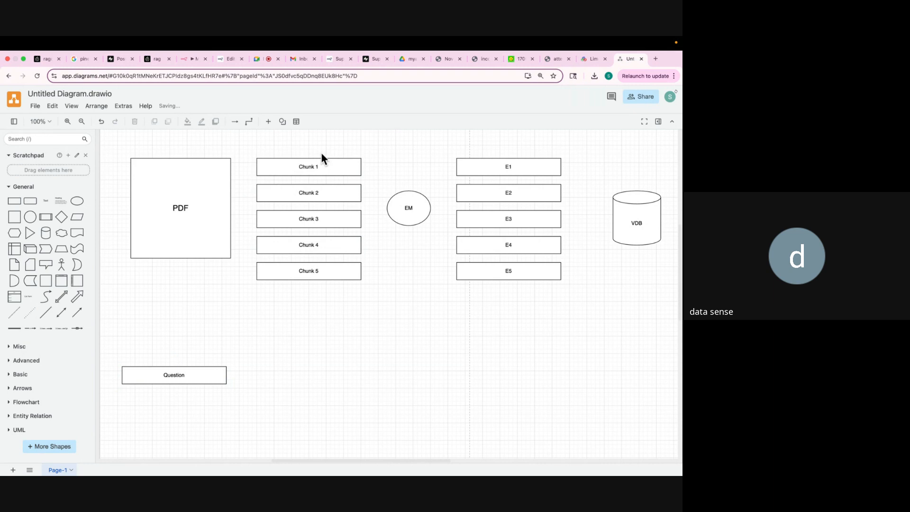
Duplicate the Question box to its right and relabel the copy QE.
{"action": "mouse_move", "coordinate": [308, 259]}
{"action": "left_click", "coordinate": [204, 378]}
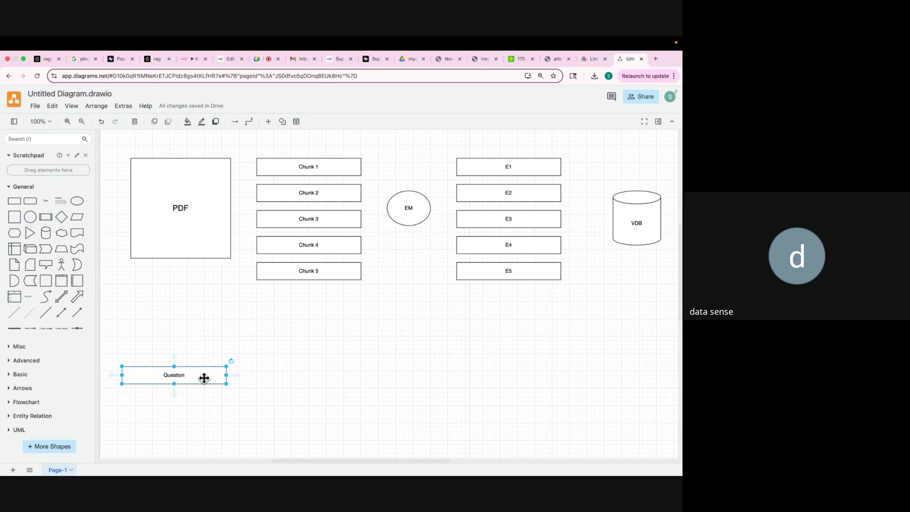
{"action": "key", "text": "super+v"}
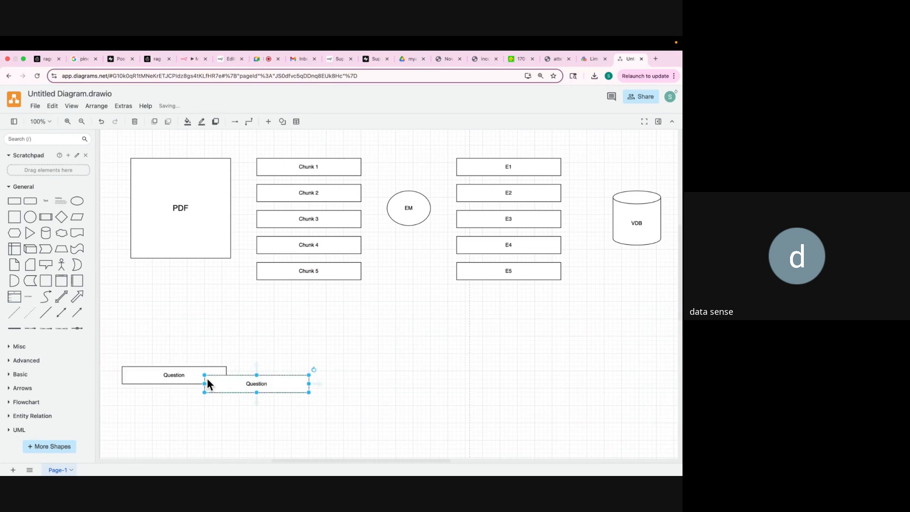
{"action": "left_click_drag", "start_coordinate": [230, 384], "coordinate": [273, 378]}
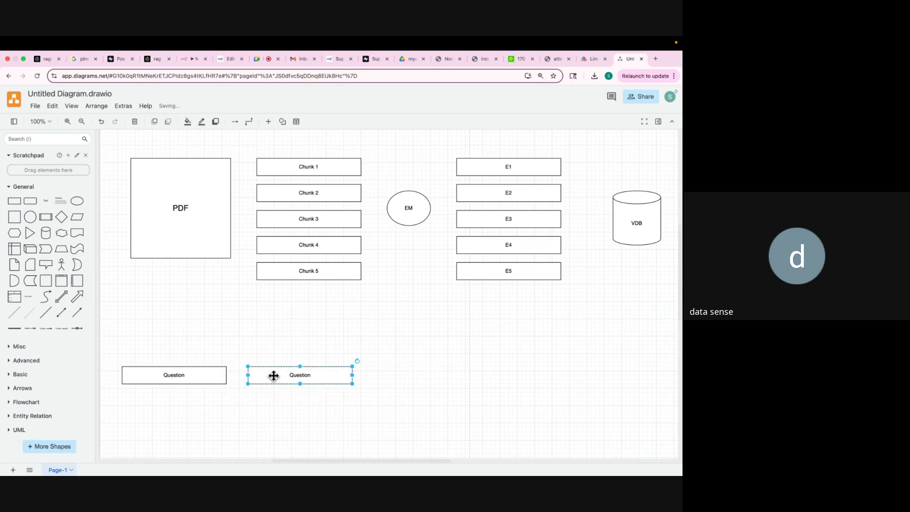
{"action": "double_click", "coordinate": [297, 376]}
{"action": "type", "text": "QE"}
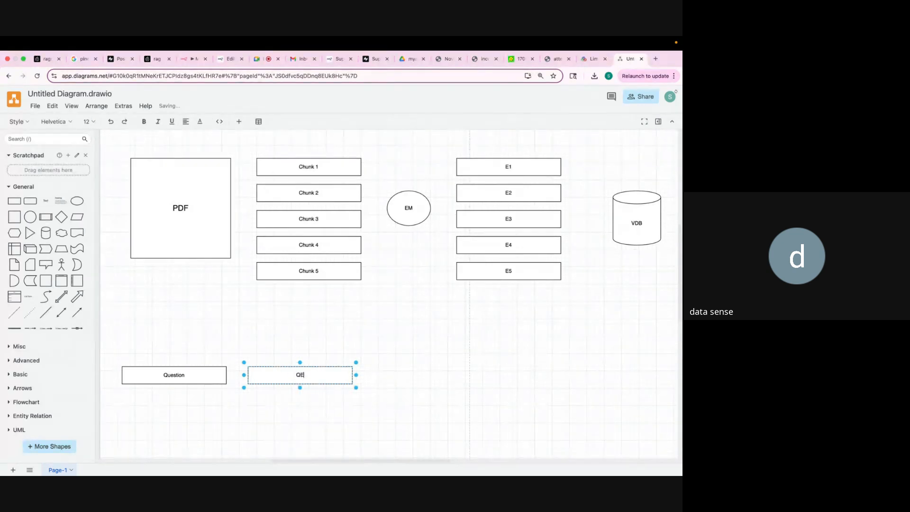
{"action": "left_click", "coordinate": [364, 368]}
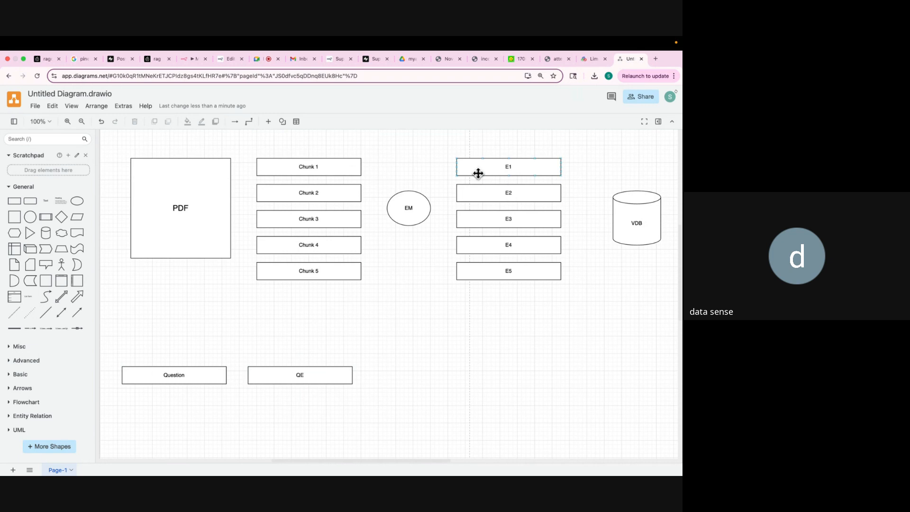
Copy the E3 and E4 boxes down beside the QE box.
{"action": "left_click", "coordinate": [497, 220]}
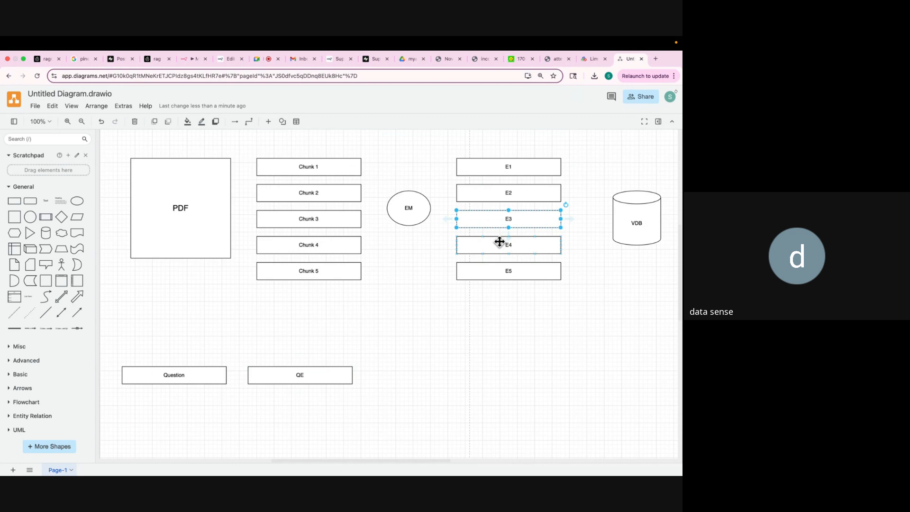
{"action": "left_click", "coordinate": [500, 242], "text": "shift"}
{"action": "key", "text": "super+v"}
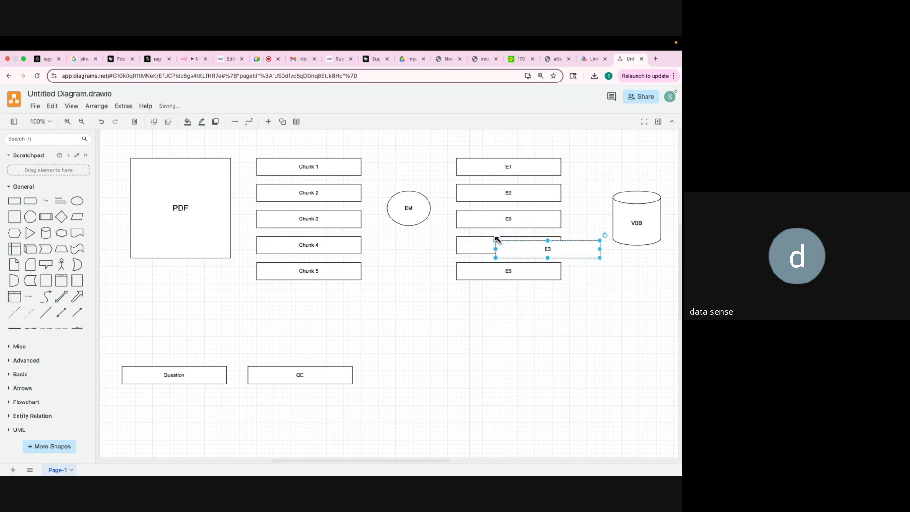
{"action": "key", "text": "super+z"}
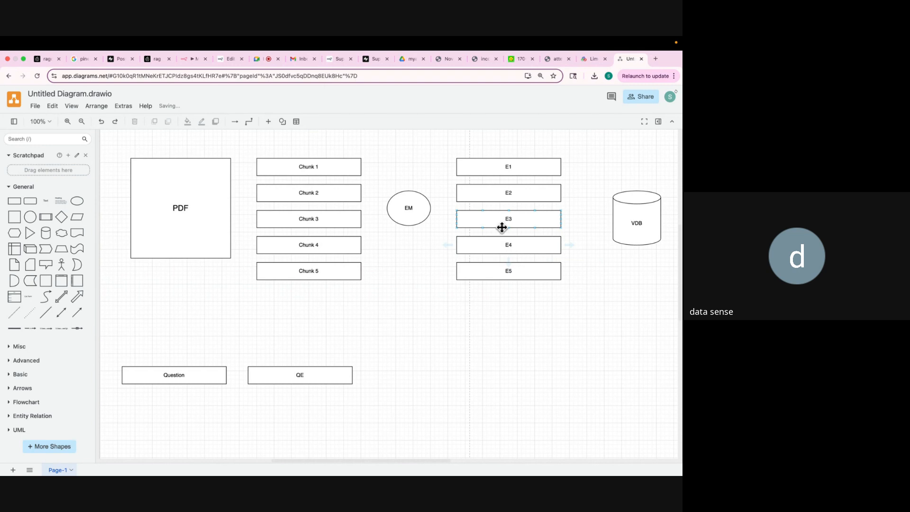
{"action": "left_click", "coordinate": [497, 221]}
{"action": "left_click", "coordinate": [499, 248], "text": "shift"}
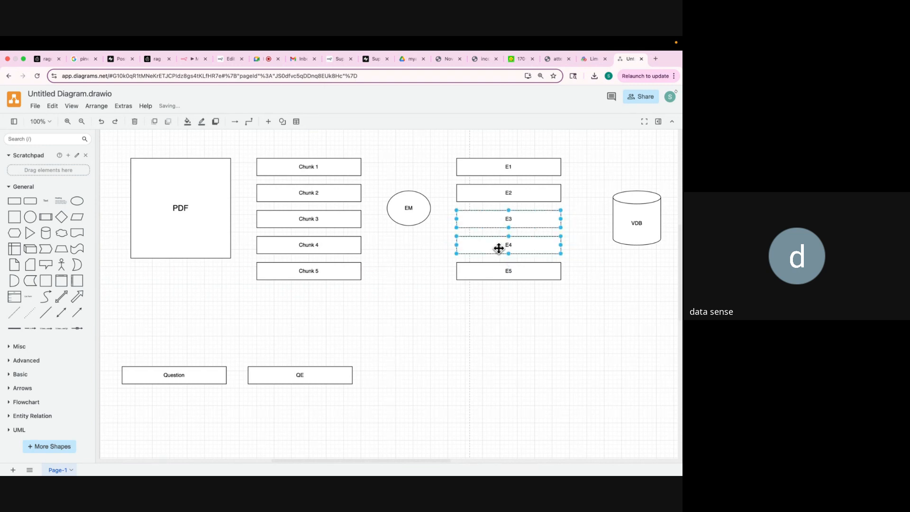
{"action": "left_click_drag", "start_coordinate": [499, 248], "coordinate": [424, 389]}
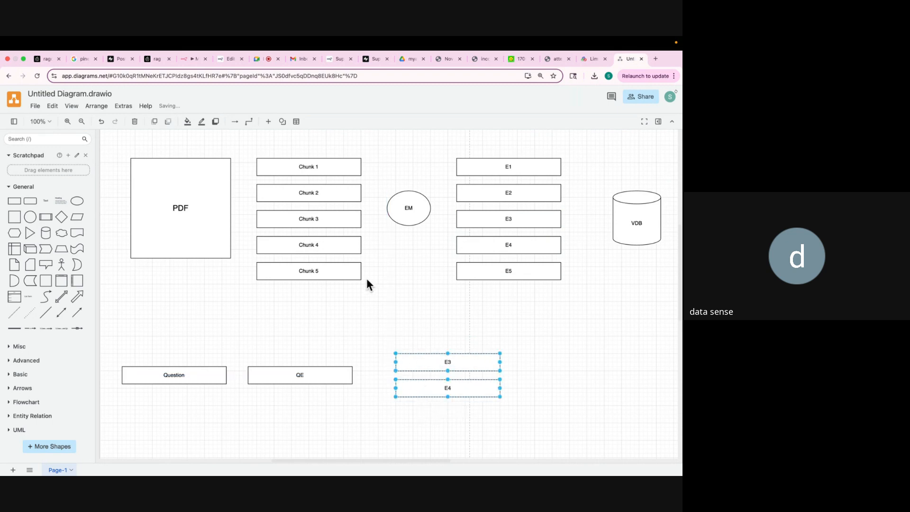
Copy Chunk 3 and Chunk 4 to the lower right and add a second Question box below.
{"action": "left_click", "coordinate": [319, 215]}
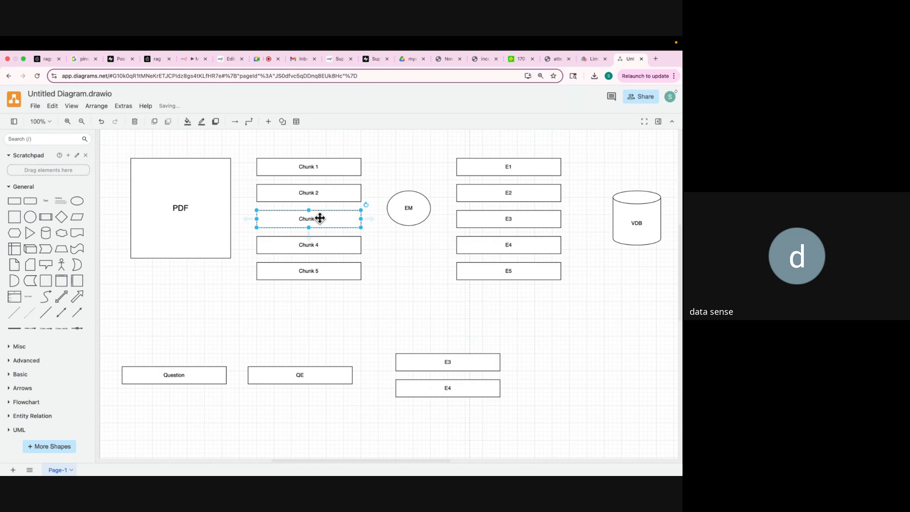
{"action": "left_click", "coordinate": [322, 246], "text": "shift"}
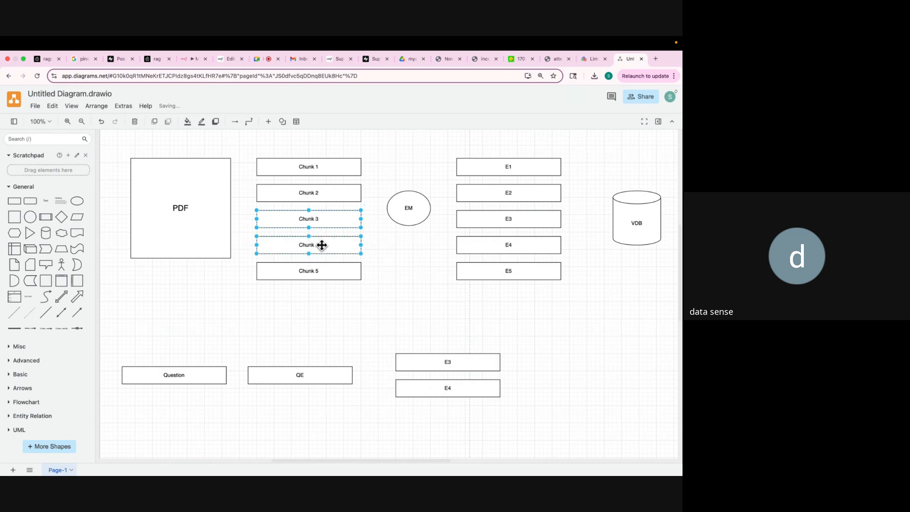
{"action": "left_click_drag", "start_coordinate": [322, 245], "coordinate": [573, 385]}
{"action": "scroll", "coordinate": [574, 387], "scroll_direction": "down", "scroll_amount": 4}
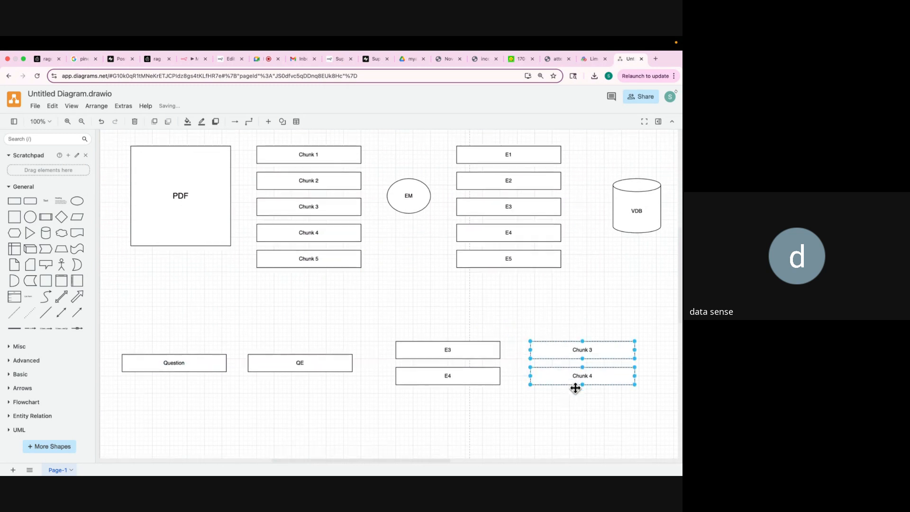
{"action": "left_click", "coordinate": [209, 292]}
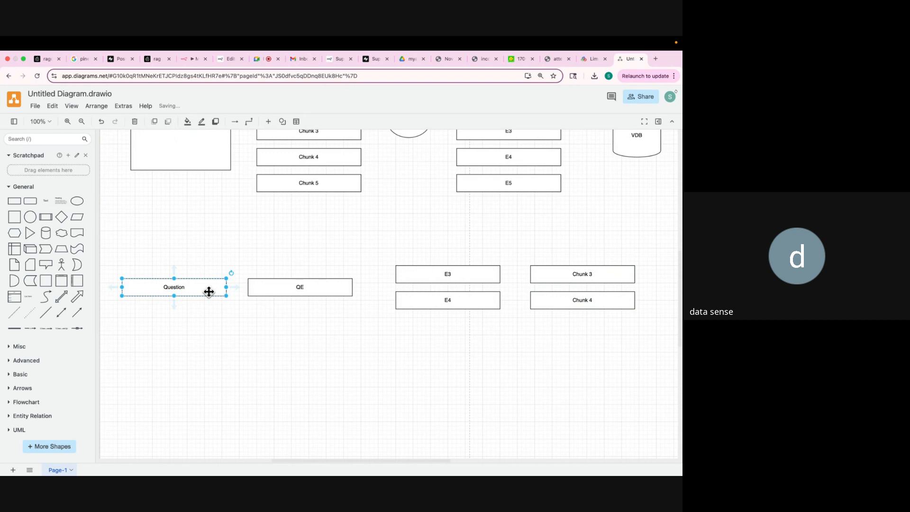
{"action": "left_click_drag", "start_coordinate": [209, 292], "coordinate": [235, 367]}
Stack the Chunk 3 and Chunk 4 copies below the E4 copy and duplicate the EM ellipse beside them.
{"action": "left_click", "coordinate": [549, 274], "text": "shift"}
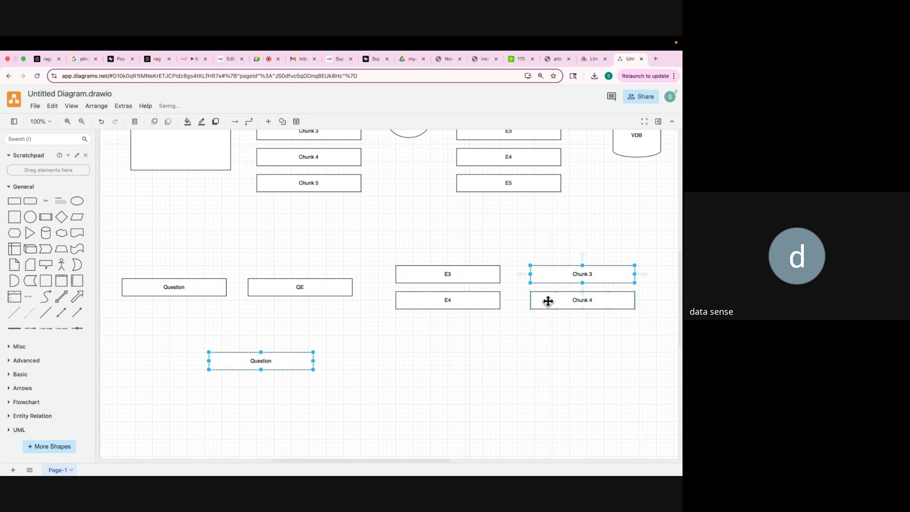
{"action": "left_click", "coordinate": [548, 304], "text": "shift"}
{"action": "left_click_drag", "start_coordinate": [548, 306], "coordinate": [388, 326]}
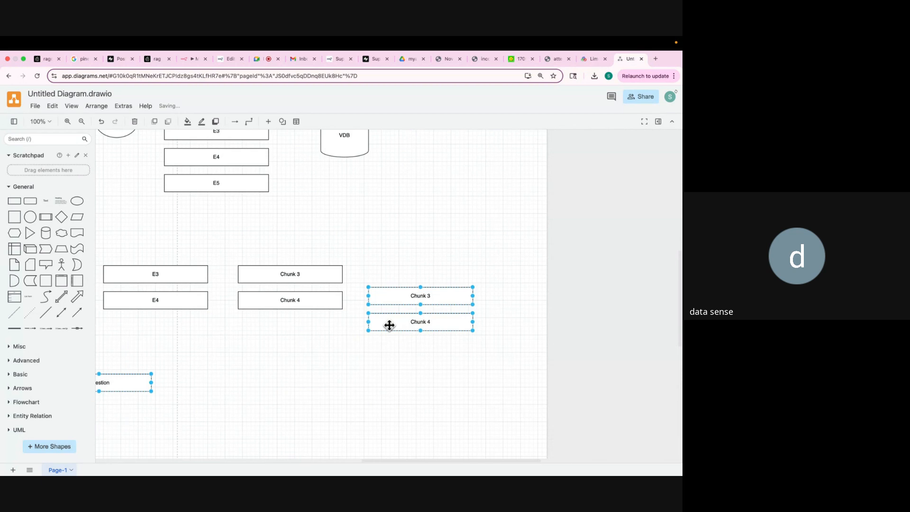
{"action": "key", "text": "ctrl+z"}
{"action": "key", "text": "ctrl+z"}
{"action": "scroll", "coordinate": [269, 336], "scroll_direction": "left", "scroll_amount": 5}
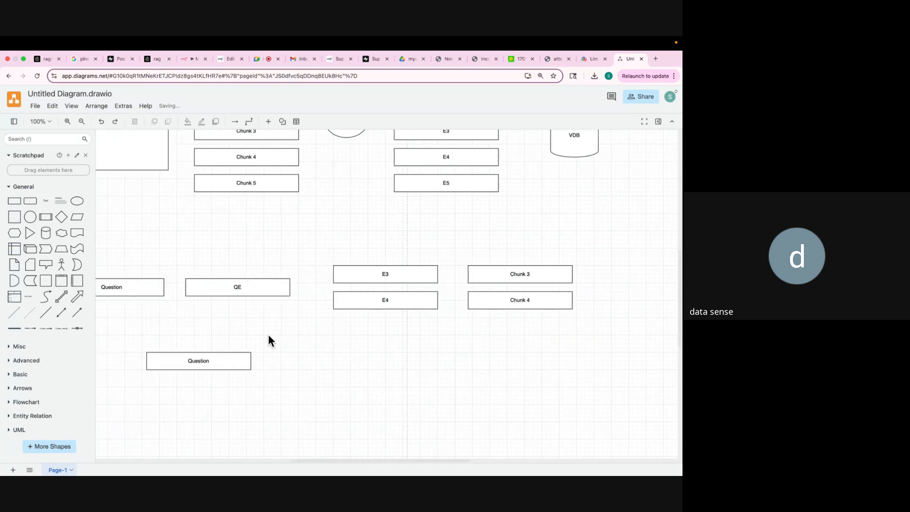
{"action": "left_click", "coordinate": [502, 274]}
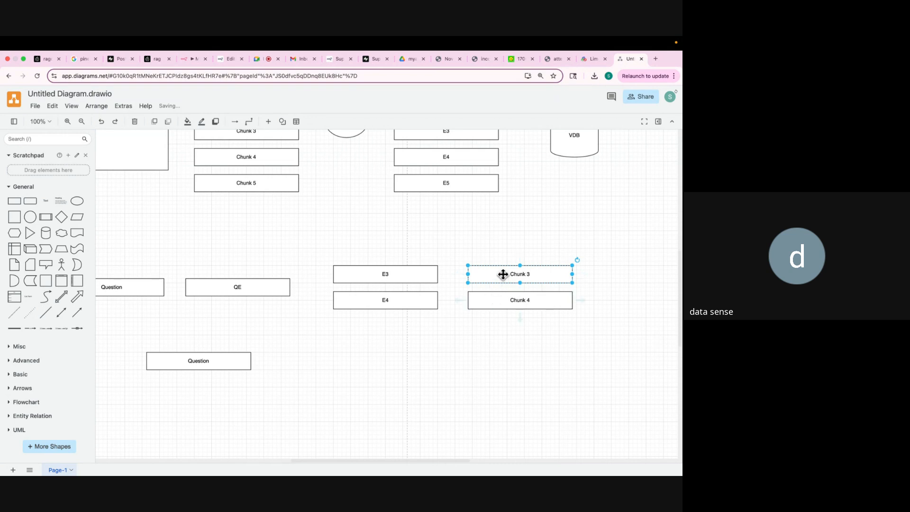
{"action": "key", "text": "super+v"}
{"action": "key", "text": "super+z"}
{"action": "scroll", "coordinate": [425, 326], "scroll_direction": "left", "scroll_amount": 10}
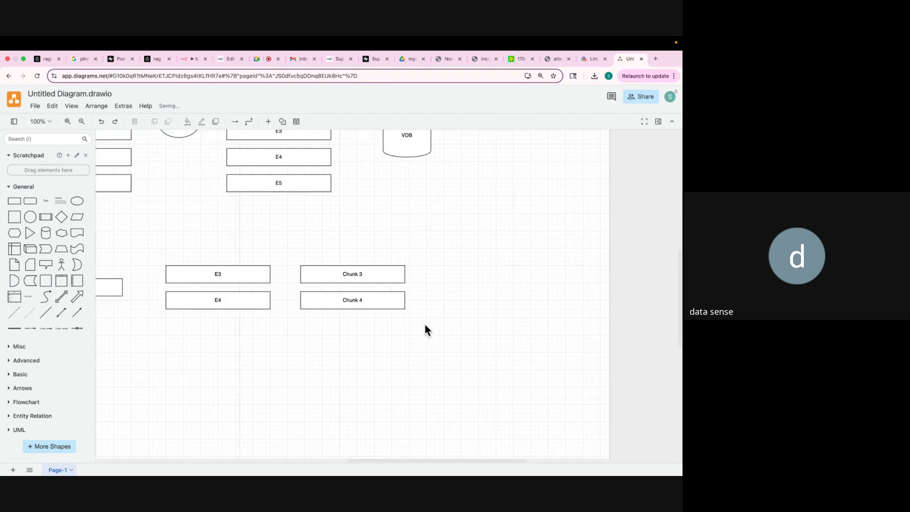
{"action": "scroll", "coordinate": [425, 325], "scroll_direction": "right", "scroll_amount": 4}
{"action": "left_click", "coordinate": [504, 294]}
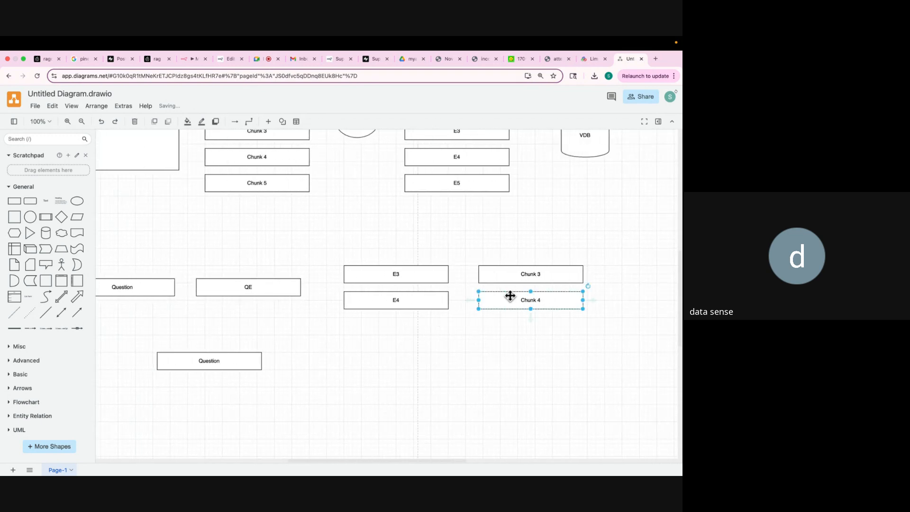
{"action": "left_click_drag", "start_coordinate": [514, 277], "coordinate": [335, 341]}
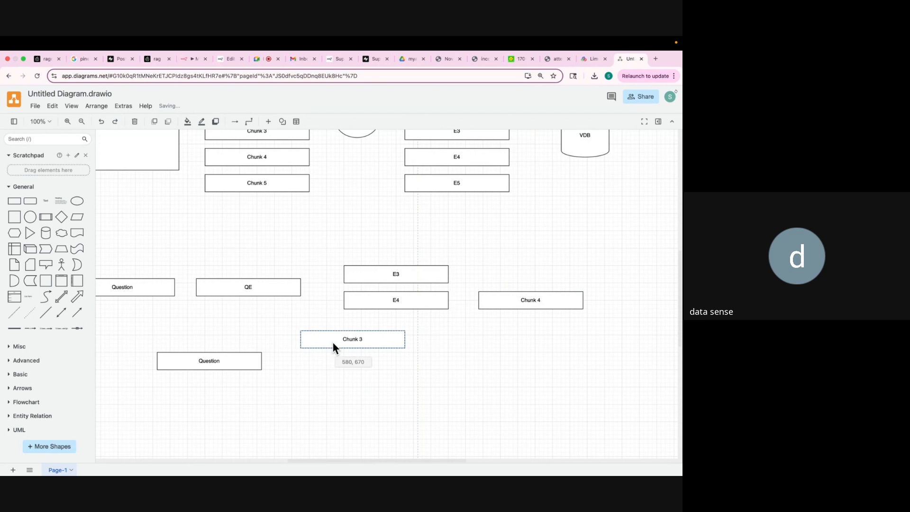
{"action": "left_click_drag", "start_coordinate": [504, 299], "coordinate": [331, 382]}
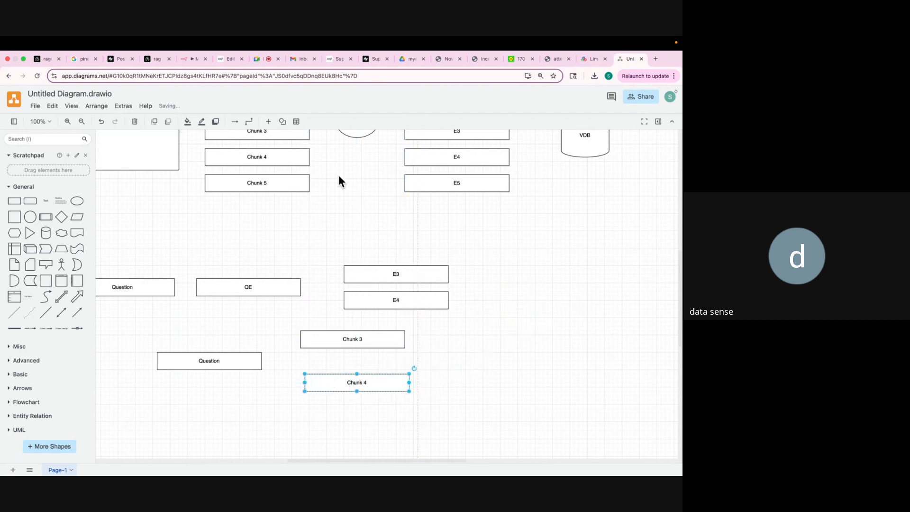
{"action": "left_click", "coordinate": [354, 134]}
{"action": "left_click_drag", "start_coordinate": [355, 133], "coordinate": [472, 366]}
Relabel the copied ellipse beside the chunk copies as LLM and zoom out the page.
{"action": "double_click", "coordinate": [470, 353]}
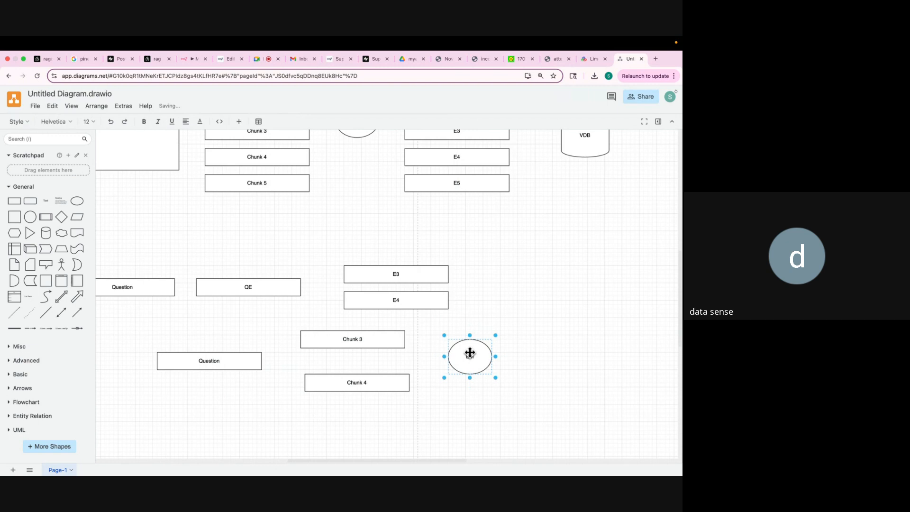
{"action": "type", "text": "llm"}
{"action": "key", "text": "BackSpace"}
{"action": "key", "text": "BackSpace"}
{"action": "key", "text": "BackSpace"}
{"action": "type", "text": "LLM"}
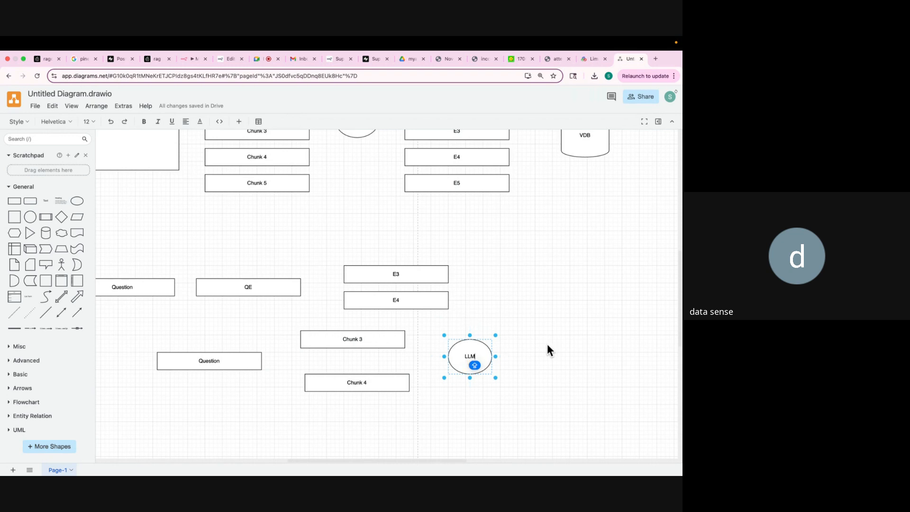
{"action": "key", "text": "Caps_Lock"}
{"action": "key", "text": "Caps_Lock"}
{"action": "key", "text": "super+minus"}
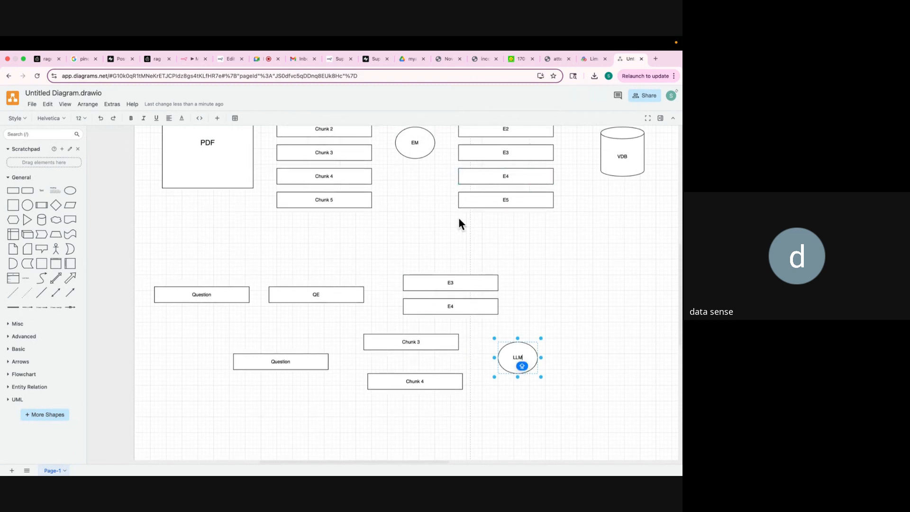
{"action": "scroll", "coordinate": [459, 218], "scroll_direction": "up", "scroll_amount": 3}
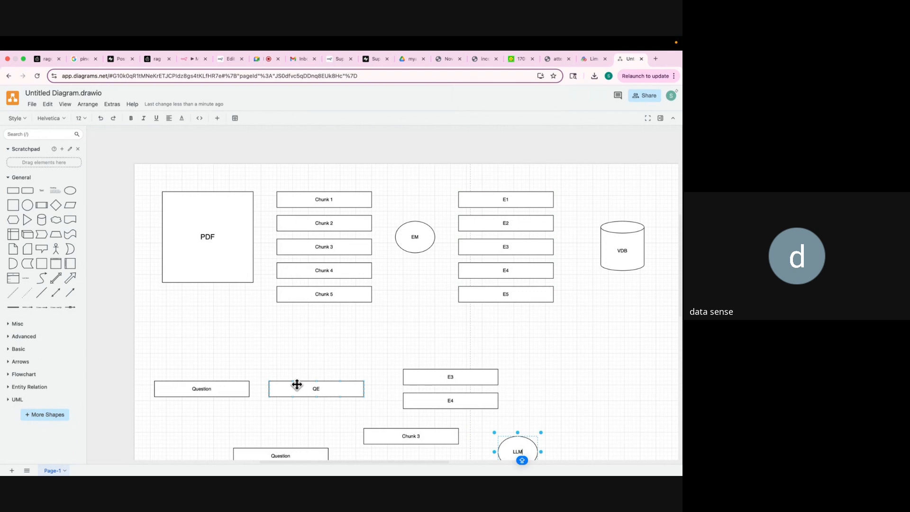
{"action": "left_click", "coordinate": [317, 386]}
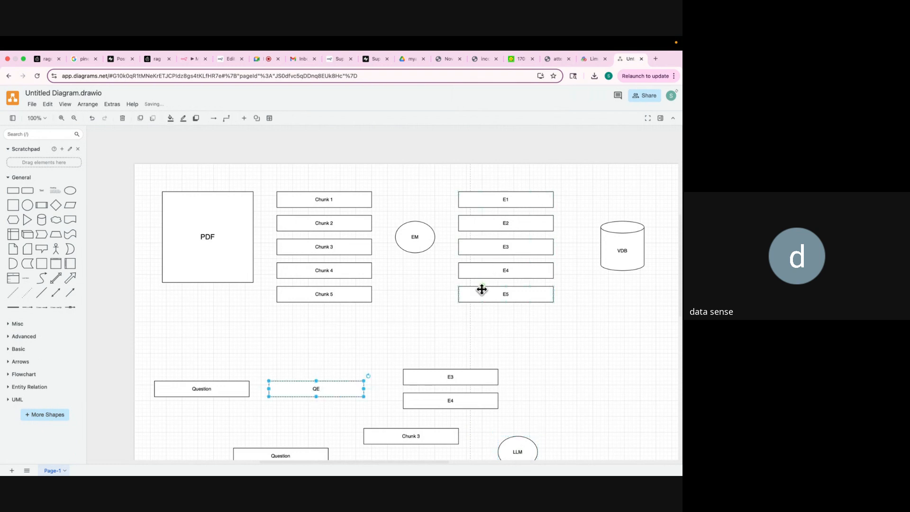
{"action": "scroll", "coordinate": [482, 289], "scroll_direction": "down", "scroll_amount": 2}
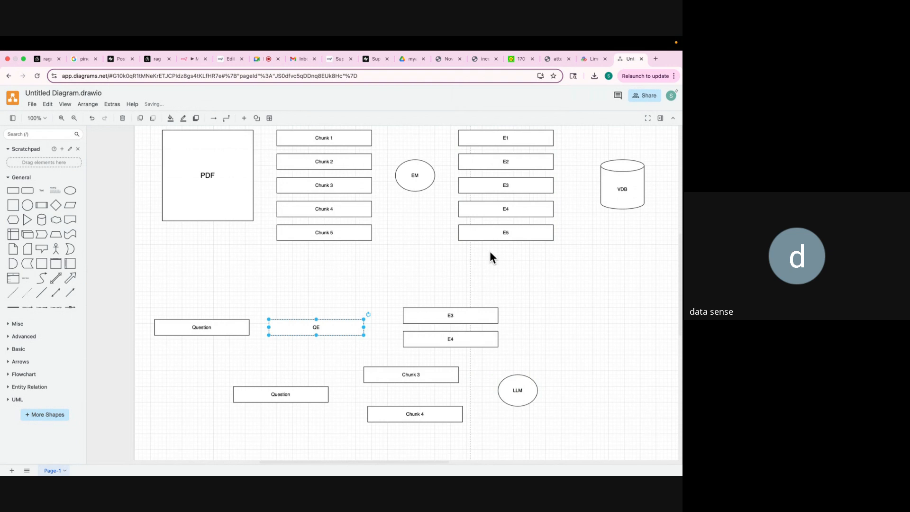
{"action": "scroll", "coordinate": [490, 252], "scroll_direction": "down", "scroll_amount": 1}
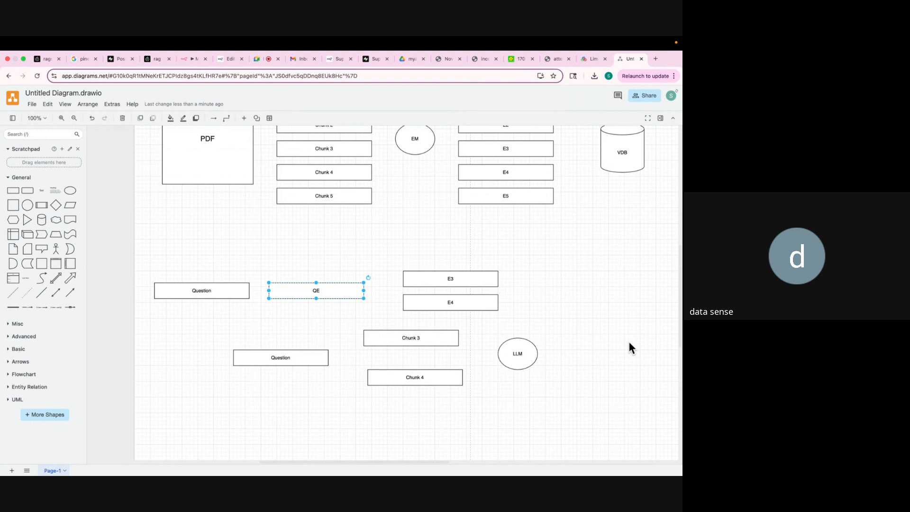
{"action": "scroll", "coordinate": [565, 335], "scroll_direction": "up", "scroll_amount": 1}
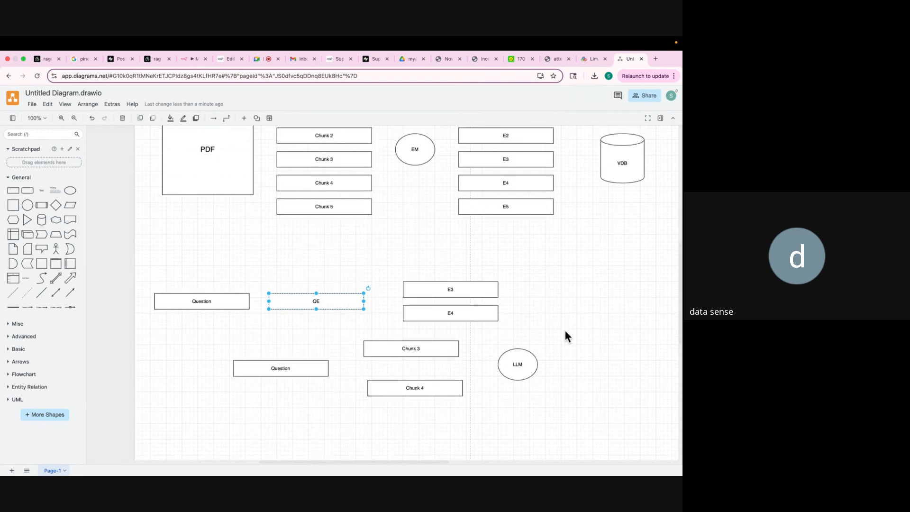
{"action": "left_click", "coordinate": [398, 349]}
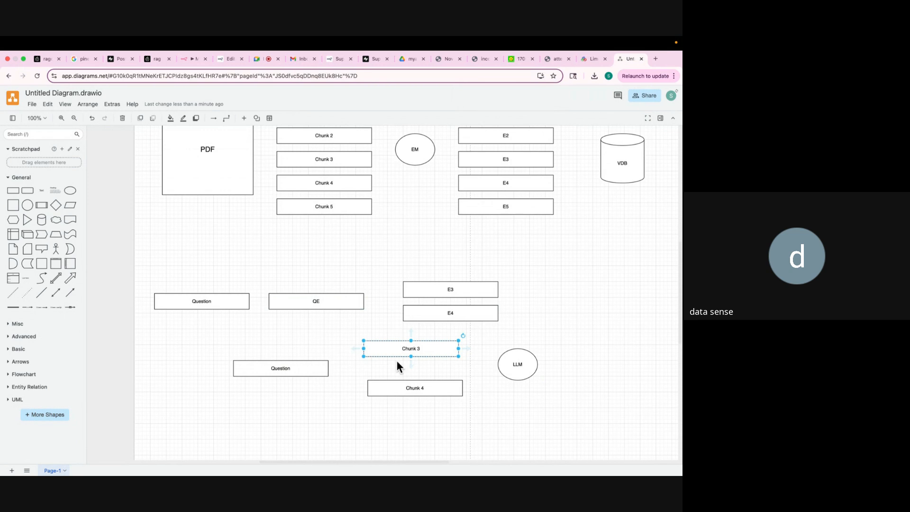
{"action": "left_click", "coordinate": [403, 390]}
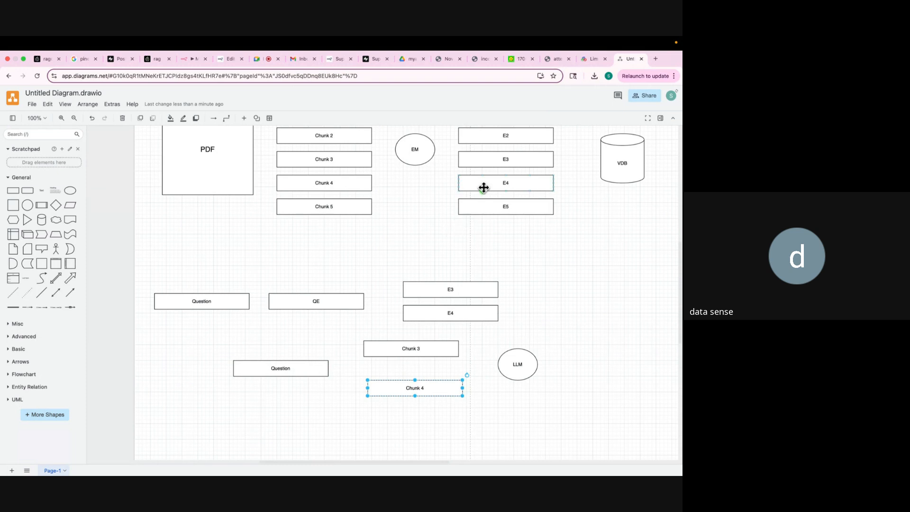
{"action": "scroll", "coordinate": [483, 187], "scroll_direction": "up", "scroll_amount": 5}
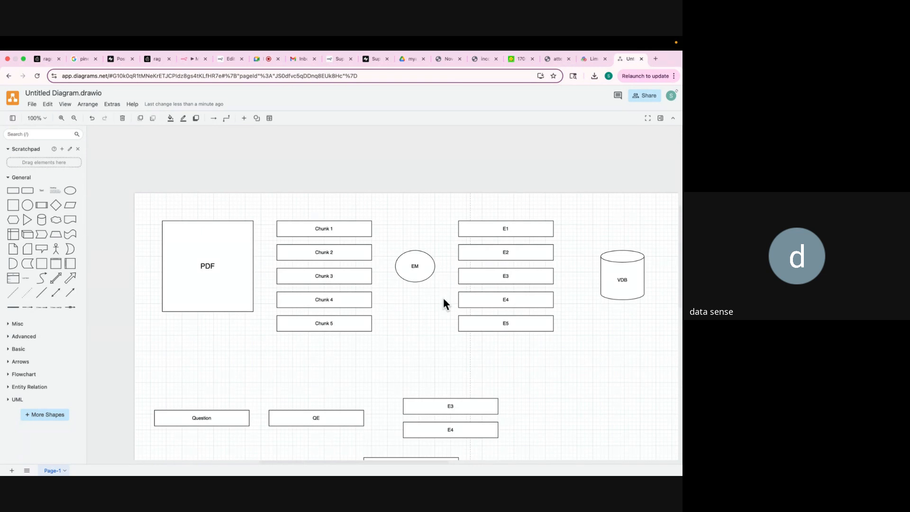
{"action": "scroll", "coordinate": [443, 299], "scroll_direction": "down", "scroll_amount": 8}
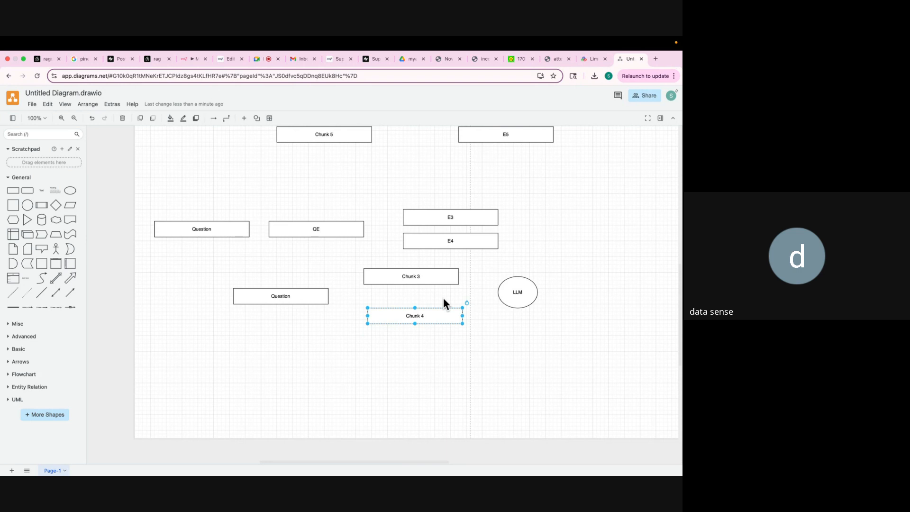
{"action": "scroll", "coordinate": [443, 298], "scroll_direction": "up", "scroll_amount": 5}
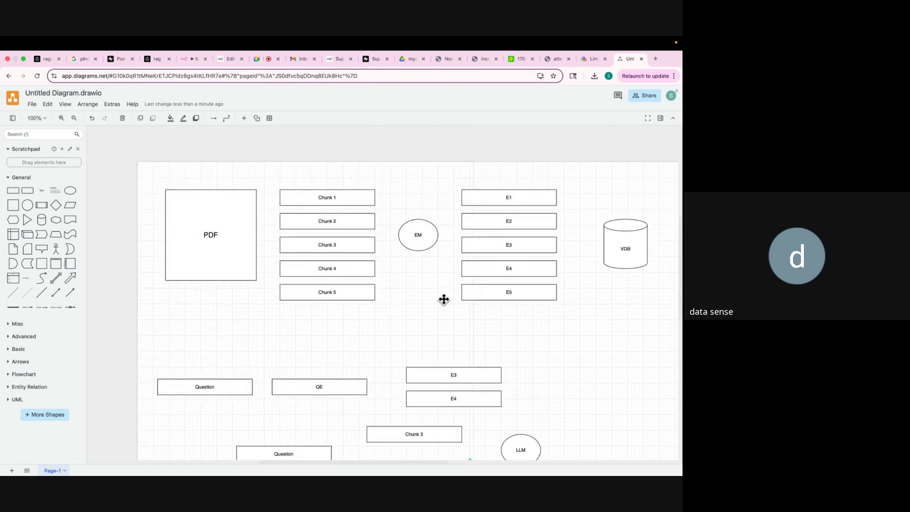
{"action": "scroll", "coordinate": [443, 298], "scroll_direction": "down", "scroll_amount": 1}
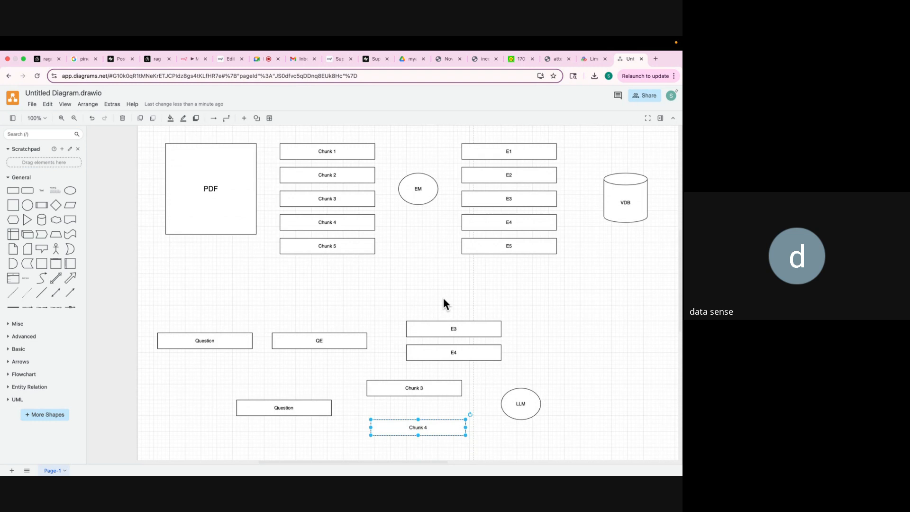
{"action": "scroll", "coordinate": [443, 297], "scroll_direction": "down", "scroll_amount": 1}
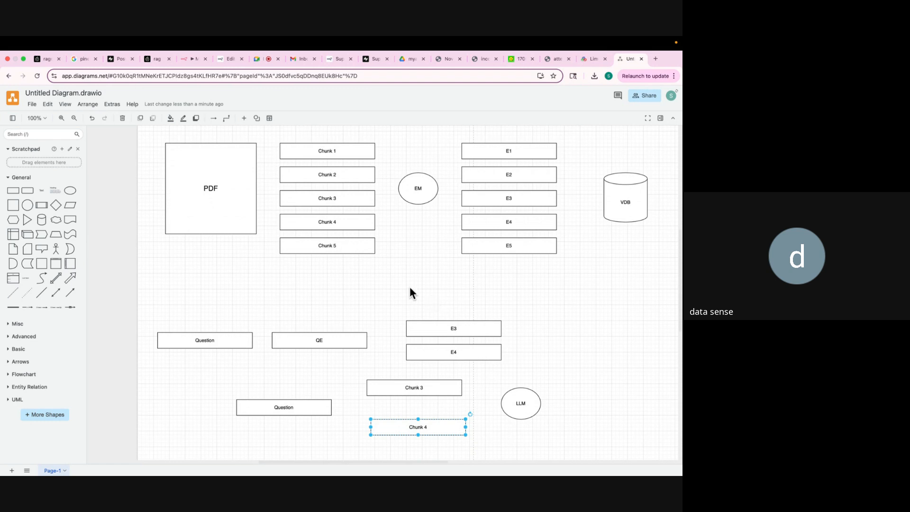
Switch to the Google Meet call showing the in-call messages panel.
{"action": "left_click", "coordinate": [257, 59]}
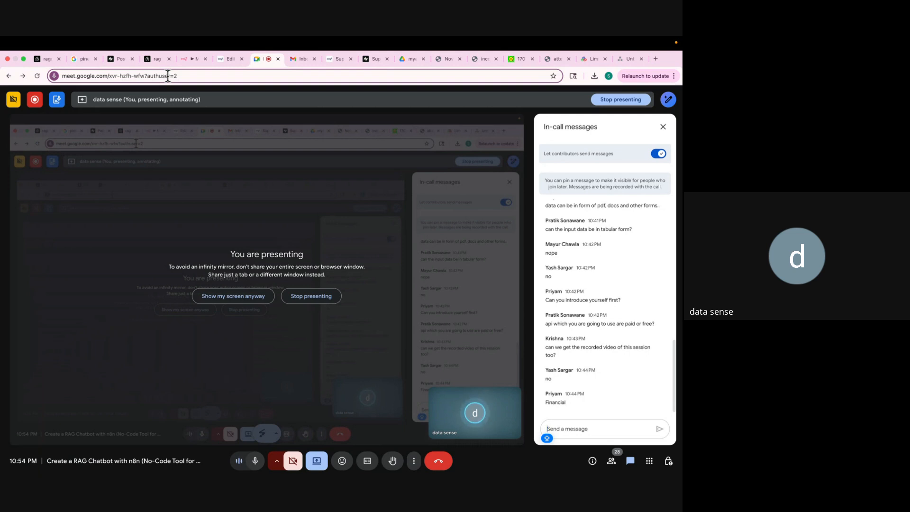
Search Google for N8N and open the n8n.io homepage, dismissing the Meet preview.
{"action": "left_click", "coordinate": [184, 59]}
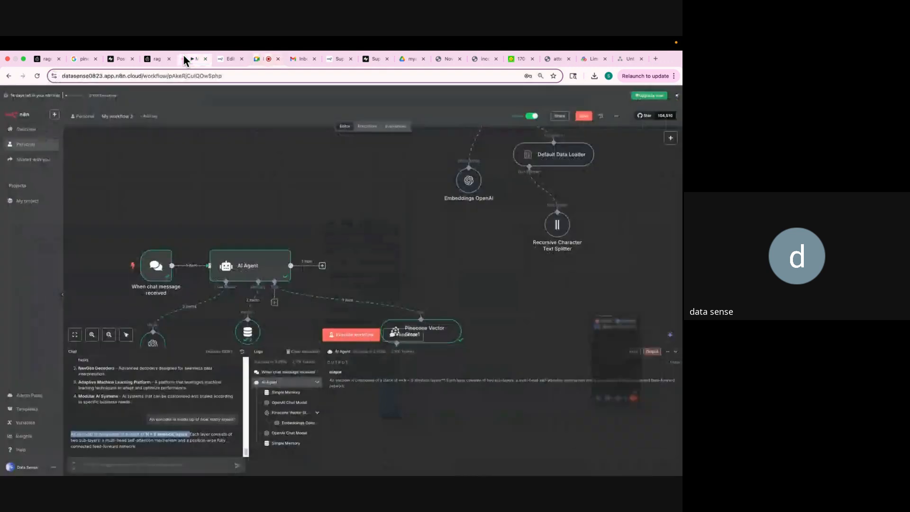
{"action": "left_click", "coordinate": [80, 58]}
{"action": "left_click", "coordinate": [107, 72]}
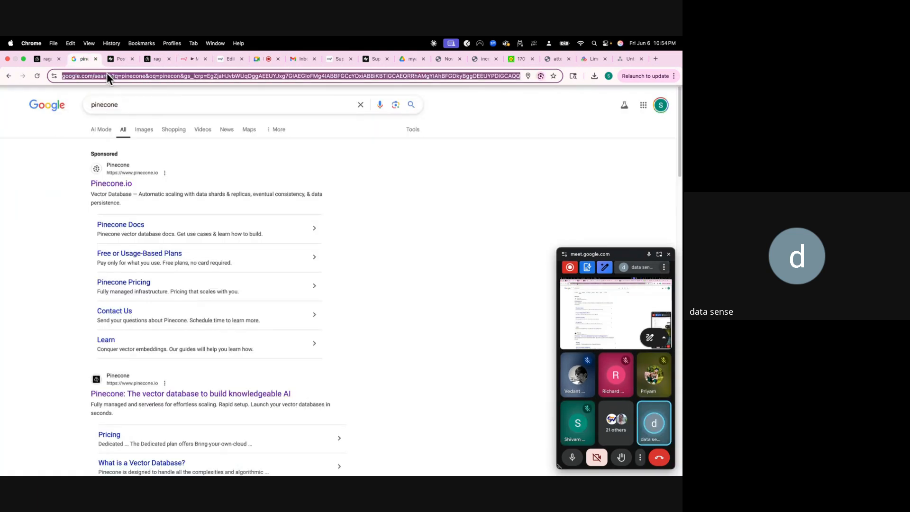
{"action": "type", "text": "N8N"}
{"action": "key", "text": "Return"}
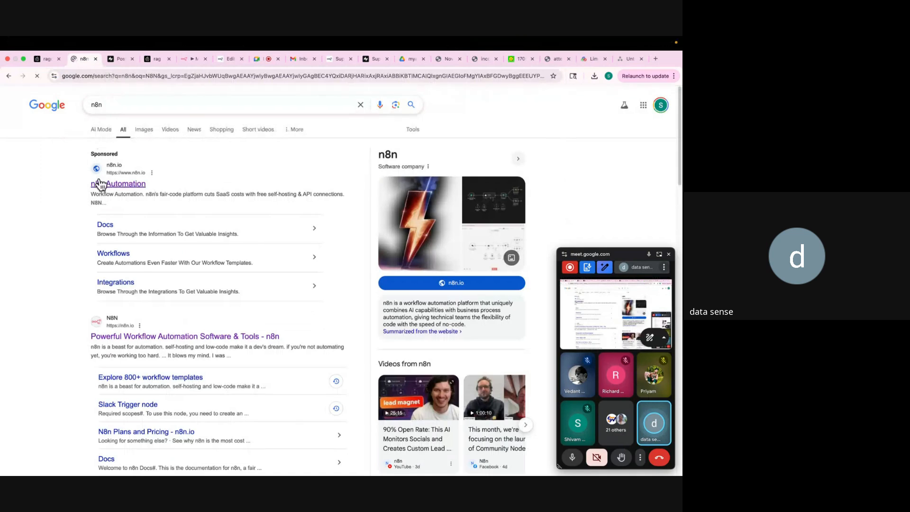
{"action": "left_click", "coordinate": [125, 337]}
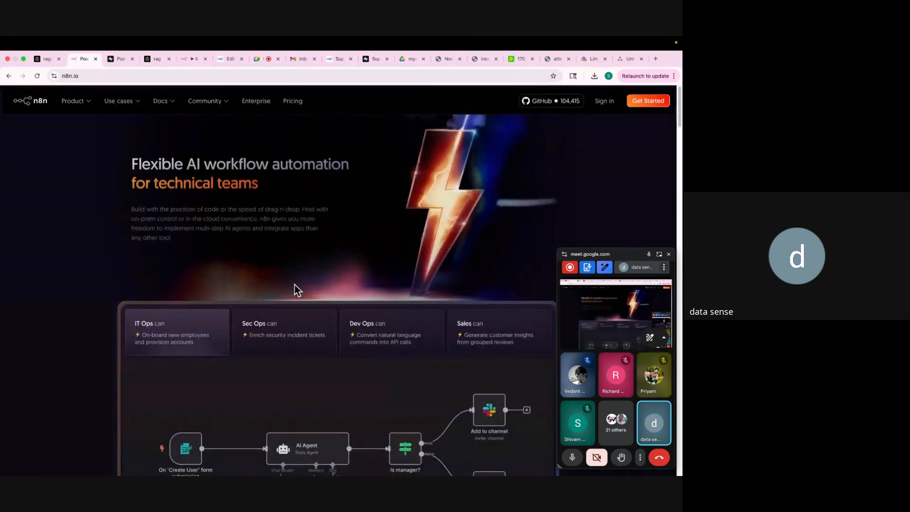
{"action": "left_click", "coordinate": [669, 254]}
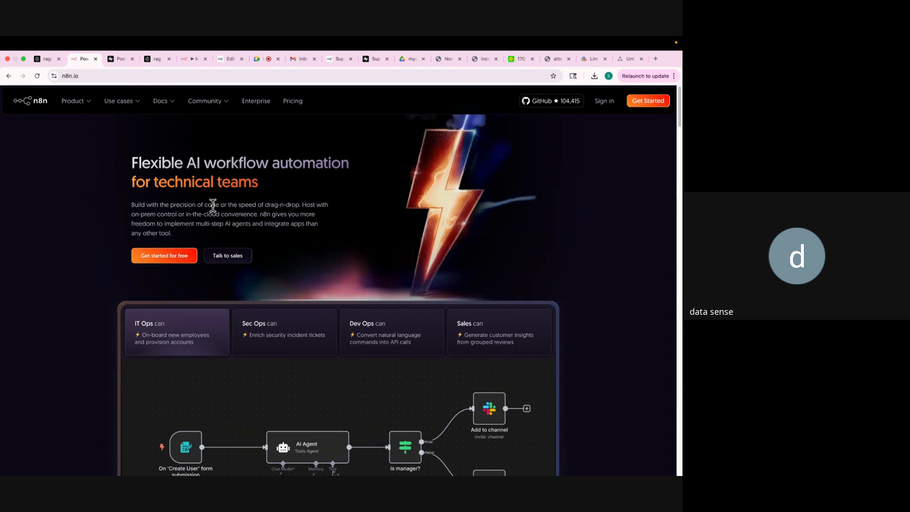
Scroll down the n8n.io homepage, then go back to the RAG workflow editor.
{"action": "scroll", "coordinate": [213, 208], "scroll_direction": "down", "scroll_amount": 3}
{"action": "scroll", "coordinate": [214, 211], "scroll_direction": "down", "scroll_amount": 1}
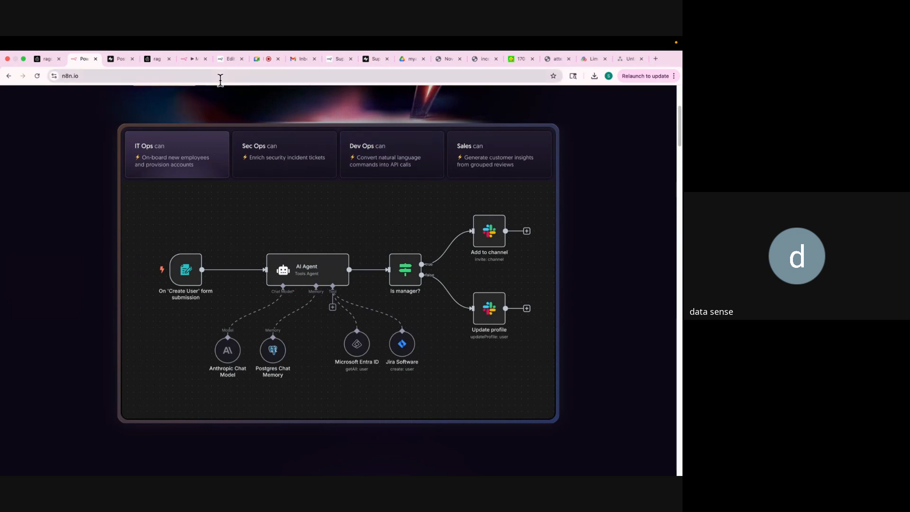
{"action": "left_click", "coordinate": [182, 59]}
{"action": "scroll", "coordinate": [197, 244], "scroll_direction": "down", "scroll_amount": 1}
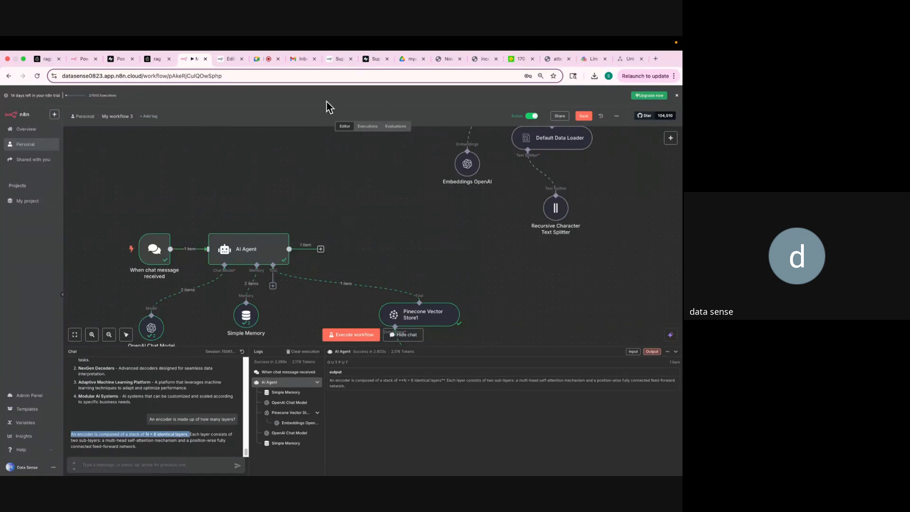
Open the 'Successfully Processed Your Question' email in Gmail, highlight its answer, then return to n8n.
{"action": "left_click", "coordinate": [294, 59]}
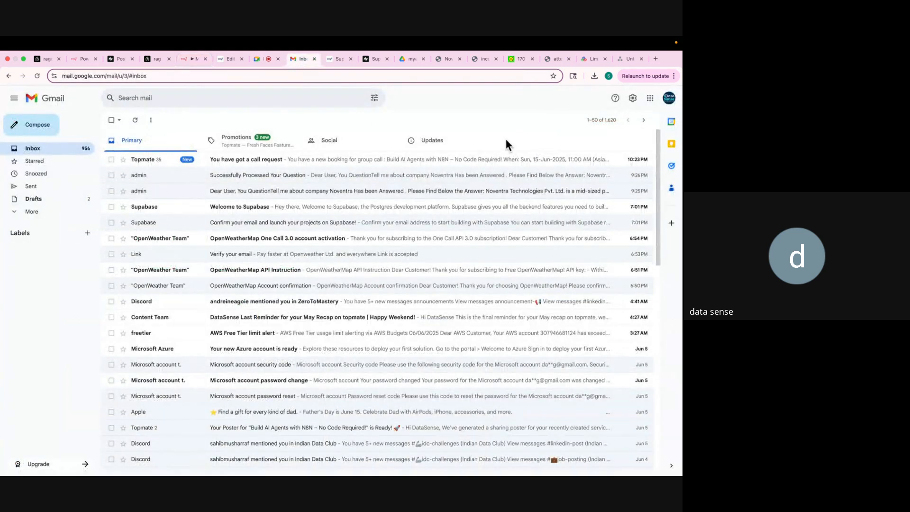
{"action": "left_click", "coordinate": [317, 176]}
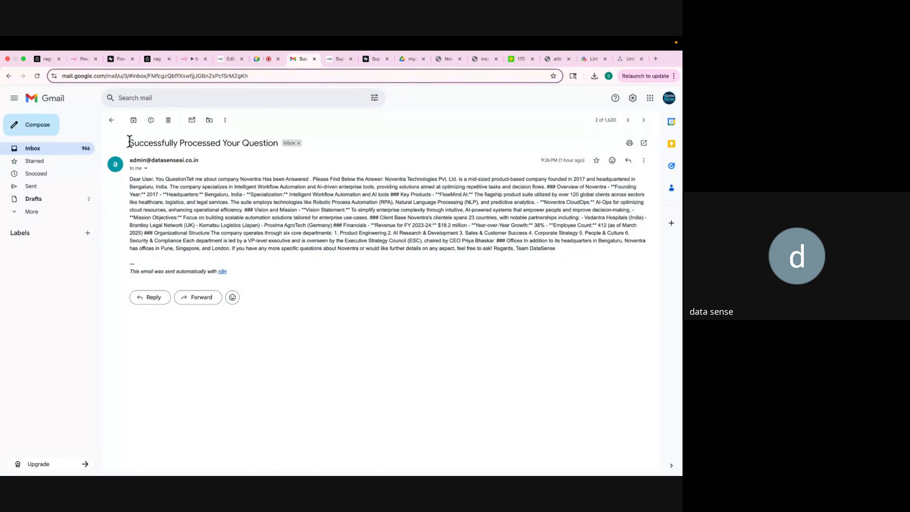
{"action": "left_click_drag", "start_coordinate": [129, 142], "coordinate": [279, 143]}
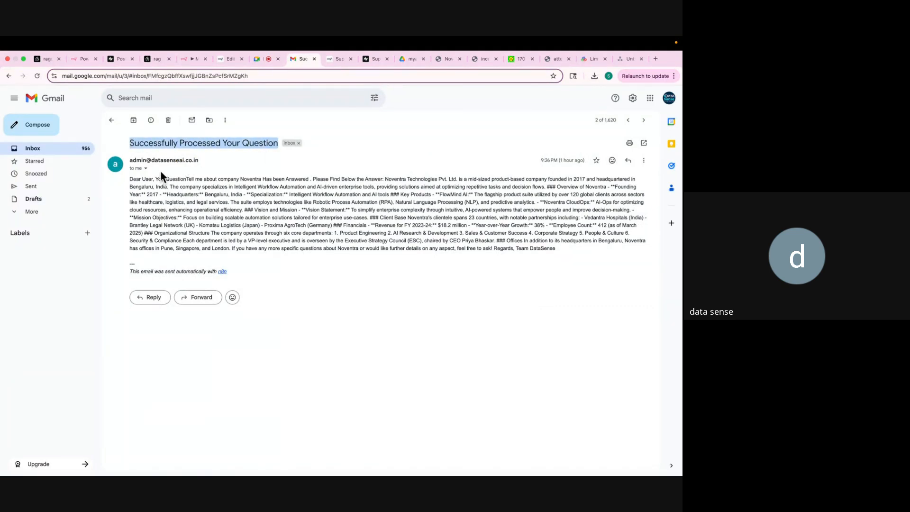
{"action": "left_click_drag", "start_coordinate": [156, 180], "coordinate": [179, 222]}
{"action": "left_click", "coordinate": [179, 227]}
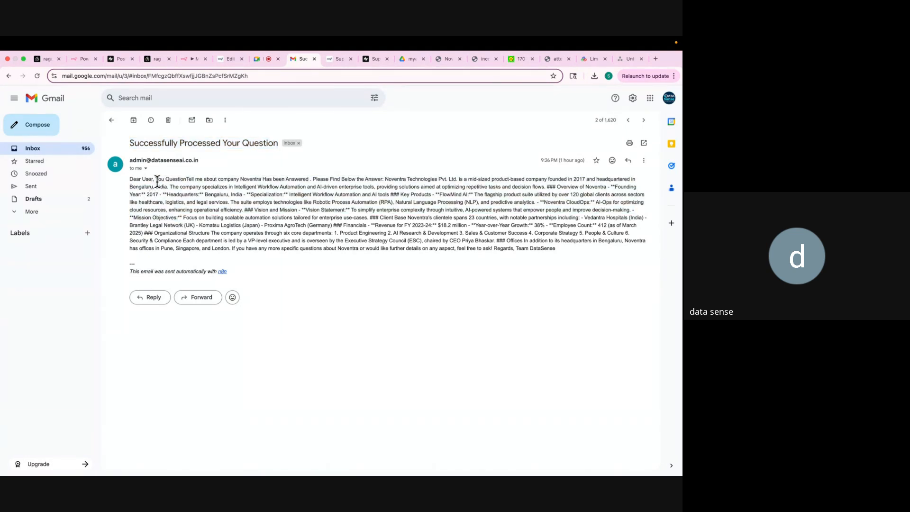
{"action": "left_click_drag", "start_coordinate": [156, 179], "coordinate": [266, 256]}
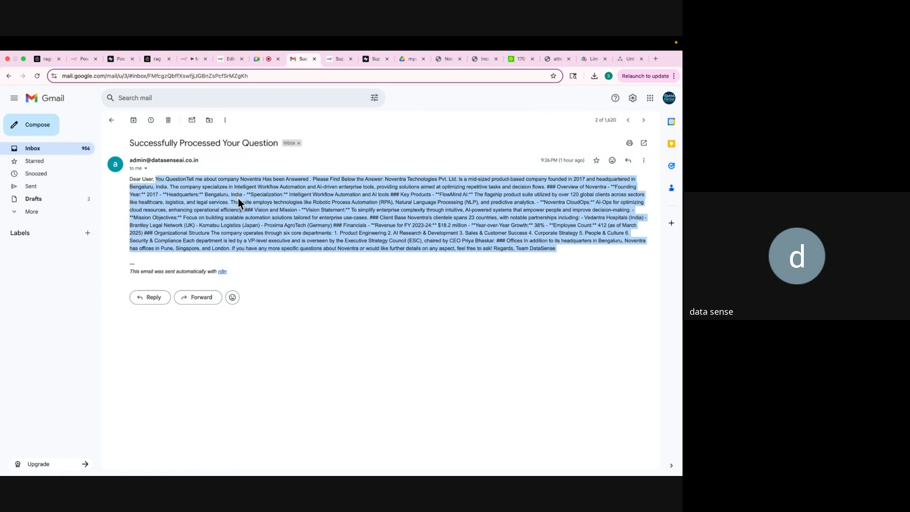
{"action": "left_click", "coordinate": [180, 58]}
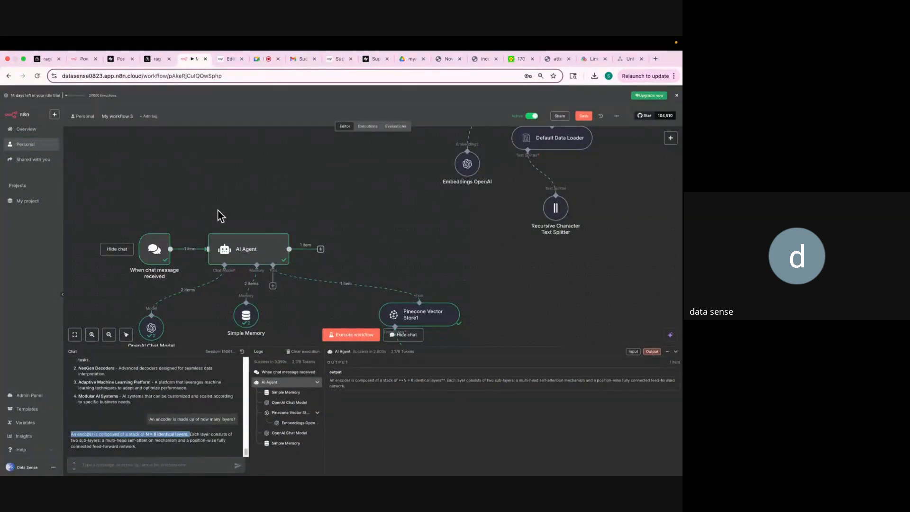
{"action": "scroll", "coordinate": [220, 216], "scroll_direction": "up", "scroll_amount": 5}
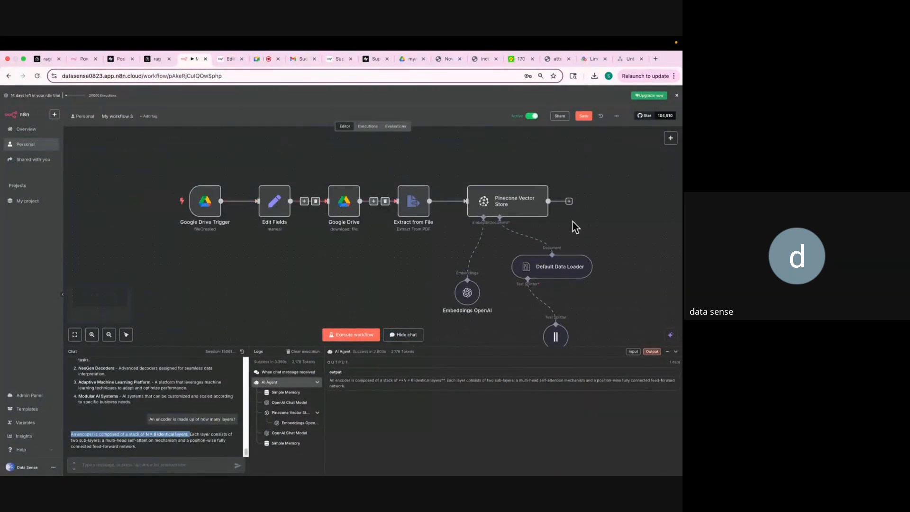
{"action": "scroll", "coordinate": [566, 273], "scroll_direction": "down", "scroll_amount": 2}
{"action": "scroll", "coordinate": [565, 272], "scroll_direction": "down", "scroll_amount": 2}
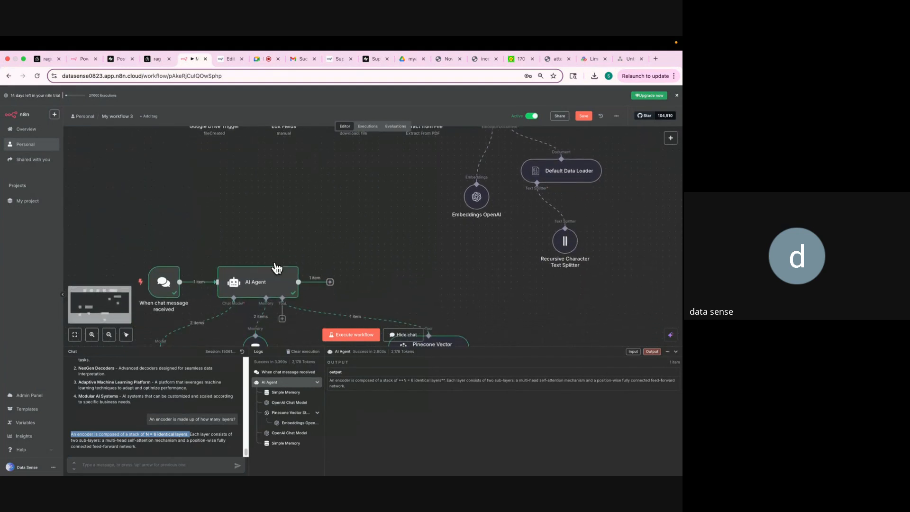
{"action": "scroll", "coordinate": [253, 267], "scroll_direction": "down", "scroll_amount": 2}
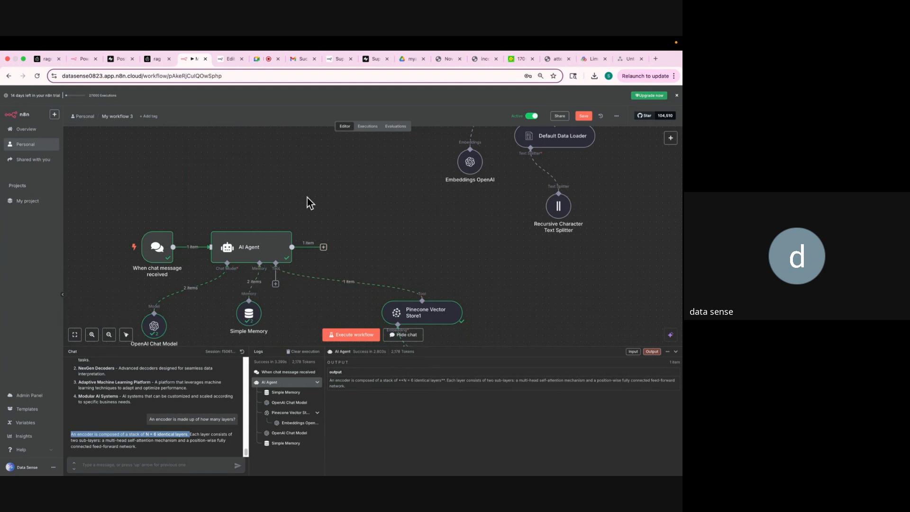
Open the Templates gallery from the n8n.io Product menu.
{"action": "left_click", "coordinate": [82, 60]}
{"action": "scroll", "coordinate": [184, 248], "scroll_direction": "up", "scroll_amount": 5}
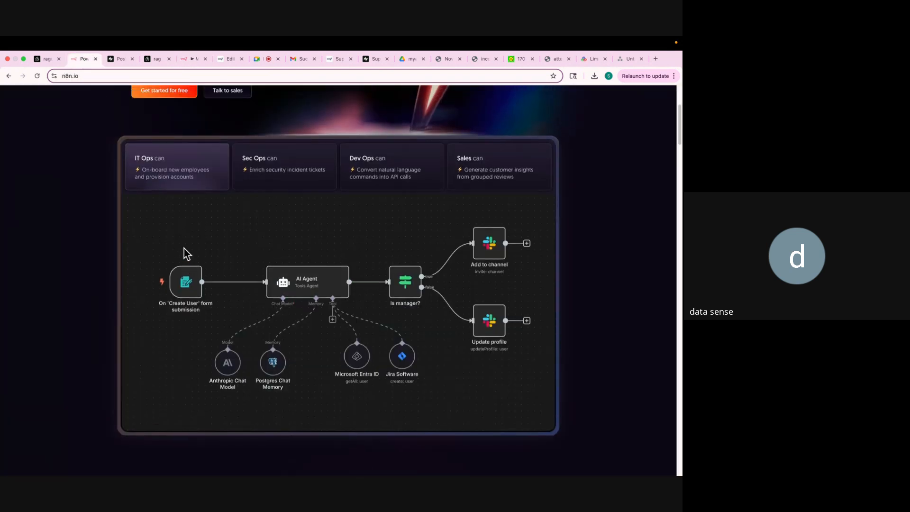
{"action": "mouse_move", "coordinate": [81, 103]}
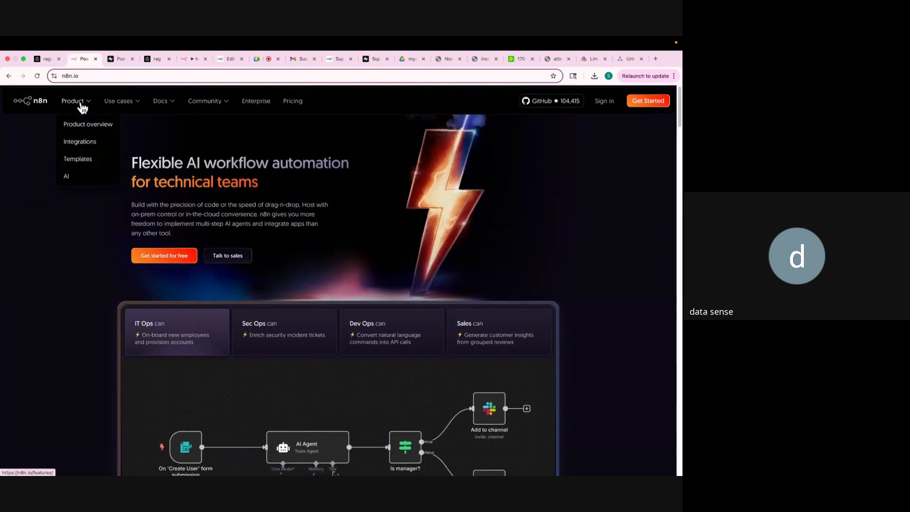
{"action": "left_click", "coordinate": [83, 161]}
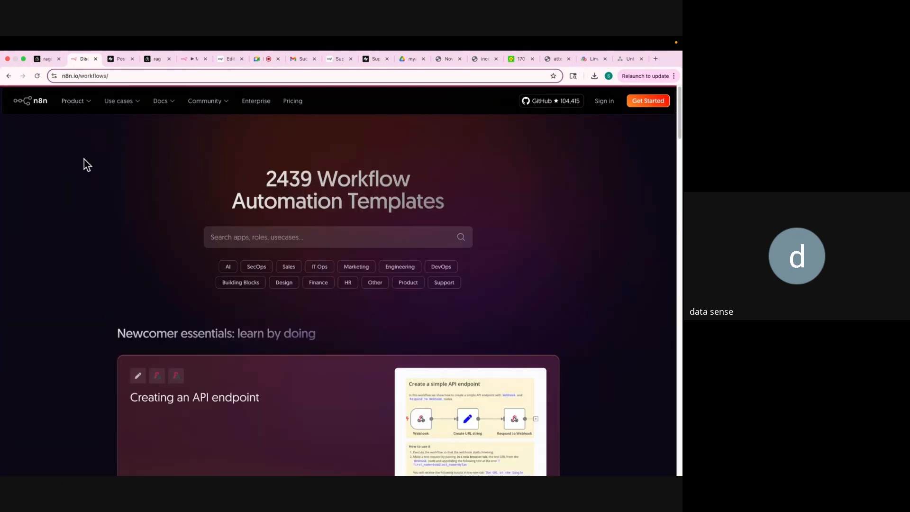
Scroll through the 2439 templates, including trending AI templates, and back to the top.
{"action": "scroll", "coordinate": [158, 224], "scroll_direction": "down", "scroll_amount": 3}
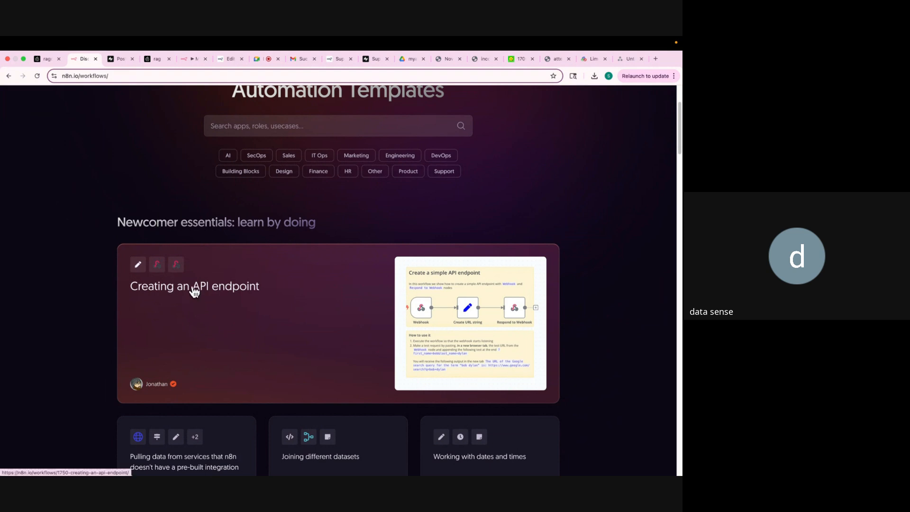
{"action": "scroll", "coordinate": [194, 291], "scroll_direction": "down", "scroll_amount": 3}
{"action": "scroll", "coordinate": [192, 290], "scroll_direction": "down", "scroll_amount": 1}
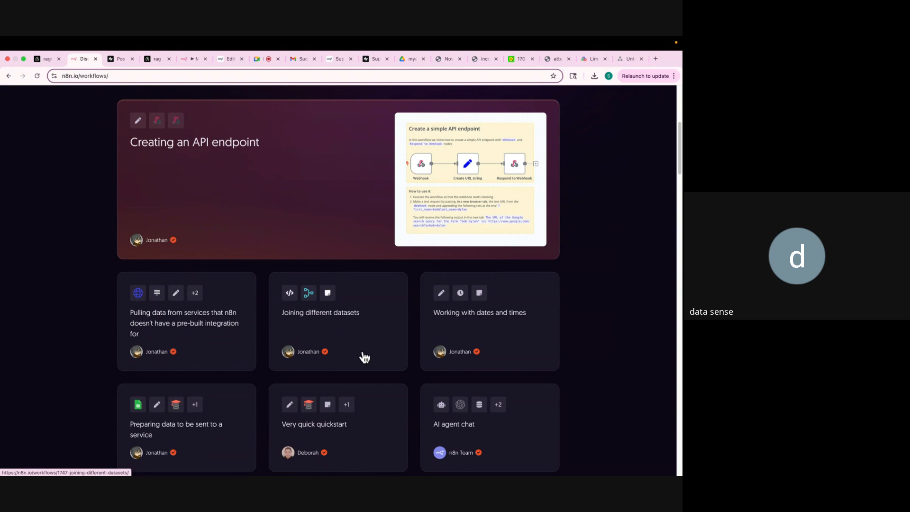
{"action": "scroll", "coordinate": [362, 358], "scroll_direction": "down", "scroll_amount": 3}
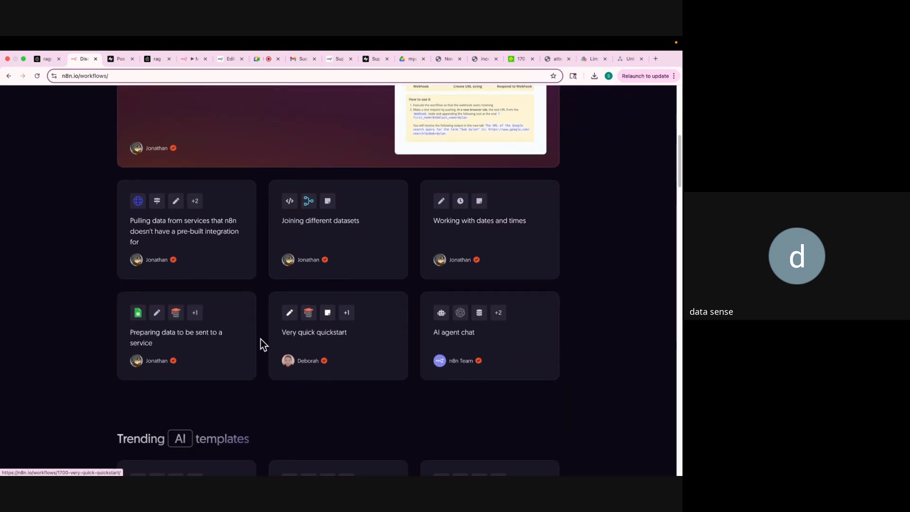
{"action": "scroll", "coordinate": [179, 345], "scroll_direction": "down", "scroll_amount": 5}
{"action": "scroll", "coordinate": [178, 345], "scroll_direction": "down", "scroll_amount": 2}
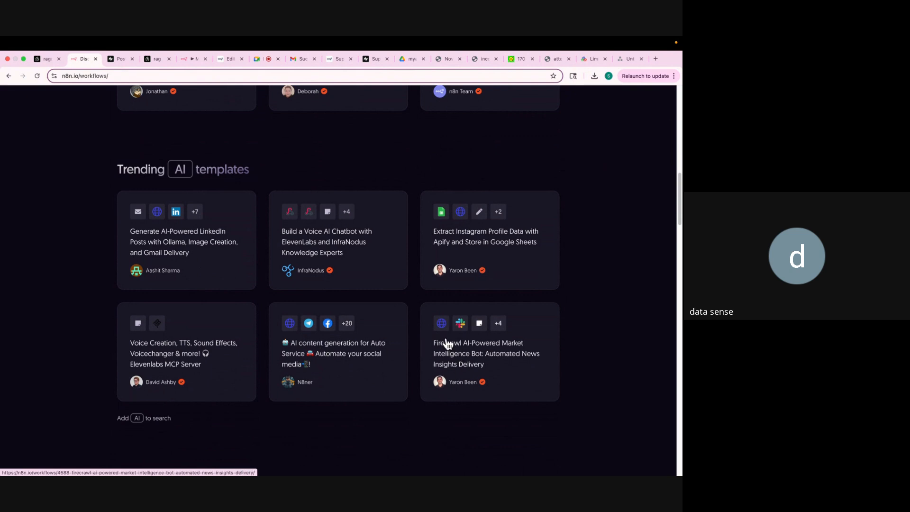
{"action": "scroll", "coordinate": [445, 342], "scroll_direction": "up", "scroll_amount": 10}
{"action": "scroll", "coordinate": [448, 343], "scroll_direction": "up", "scroll_amount": 2}
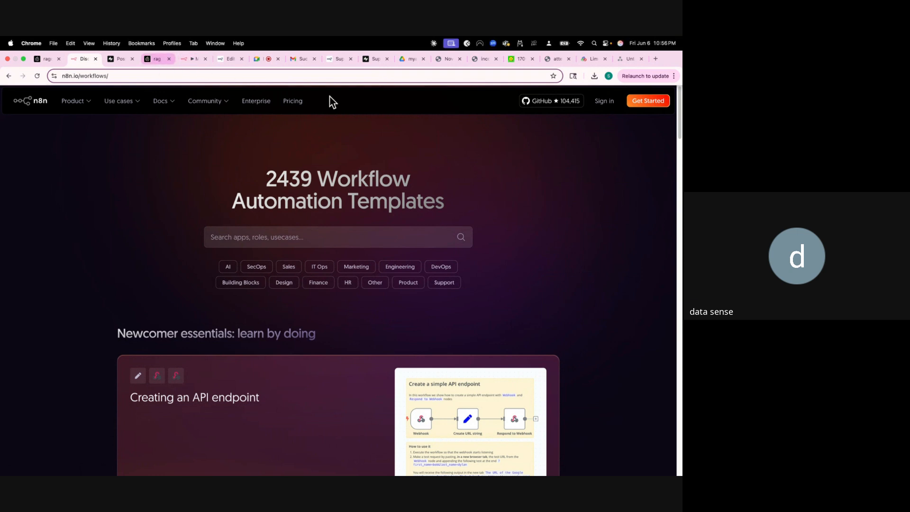
Open the n8n cloud dashboard via Sign in and sign out of the current account.
{"action": "left_click", "coordinate": [606, 101]}
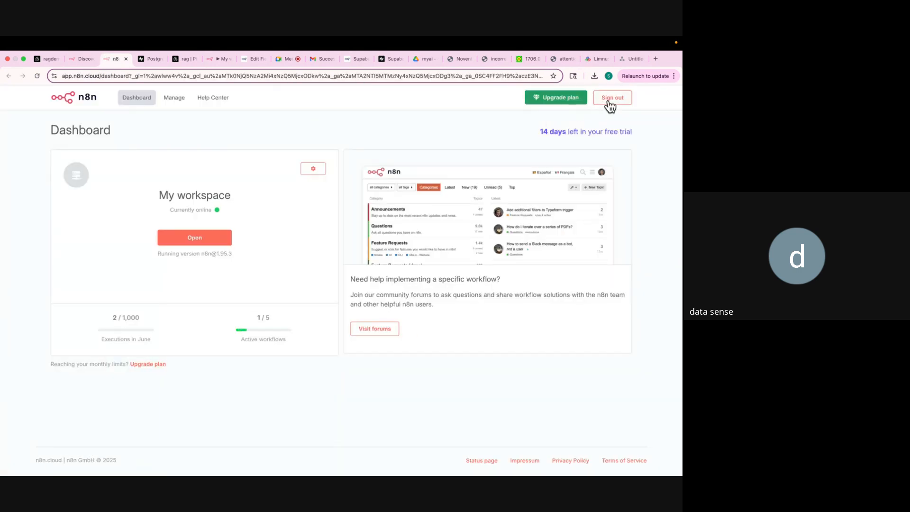
{"action": "left_click", "coordinate": [610, 105]}
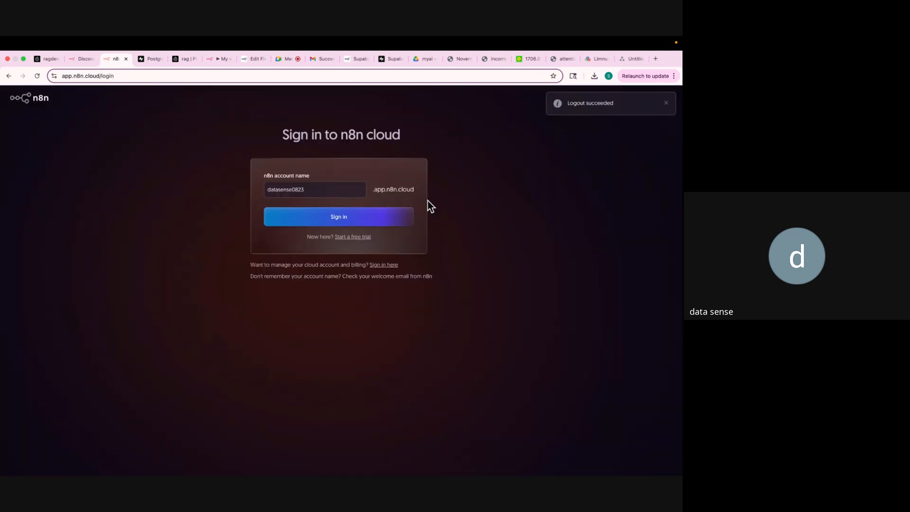
Enter the company email address, confirm it, and fill in the account password.
{"action": "left_click", "coordinate": [358, 238]}
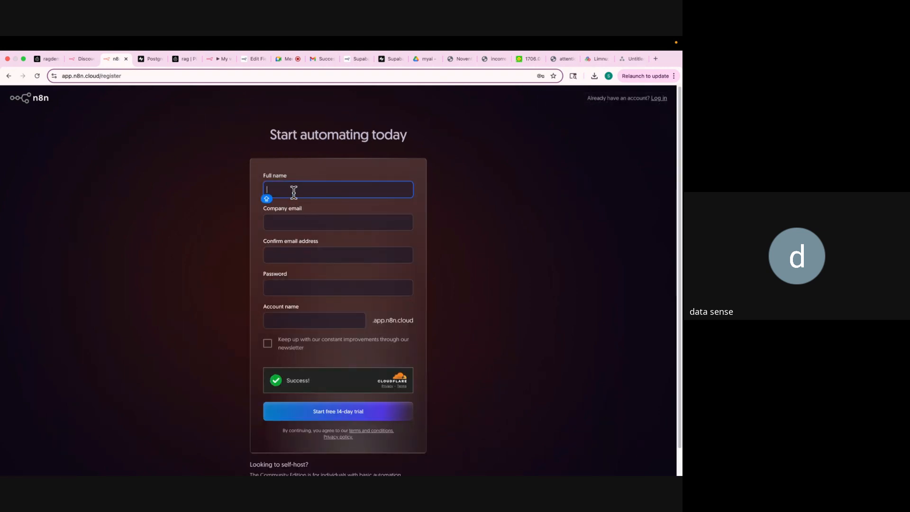
{"action": "type", "text": "datasense"}
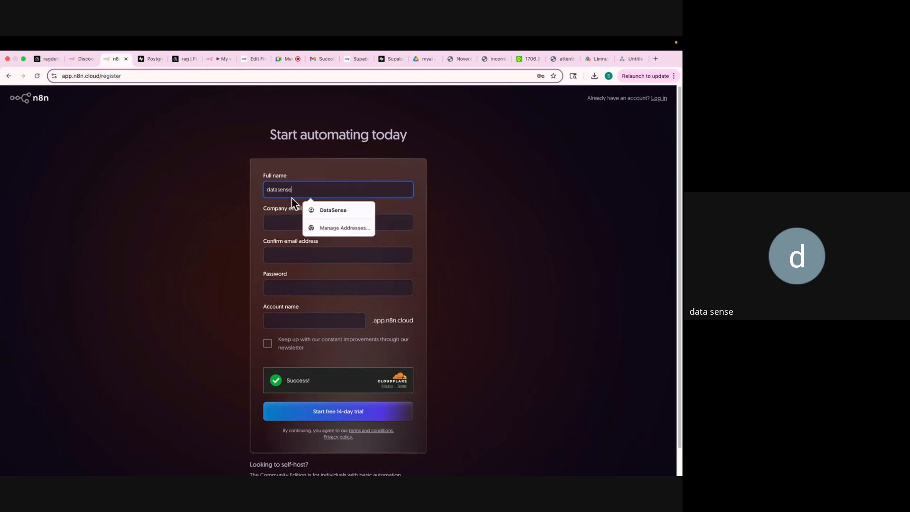
{"action": "left_click", "coordinate": [278, 221]}
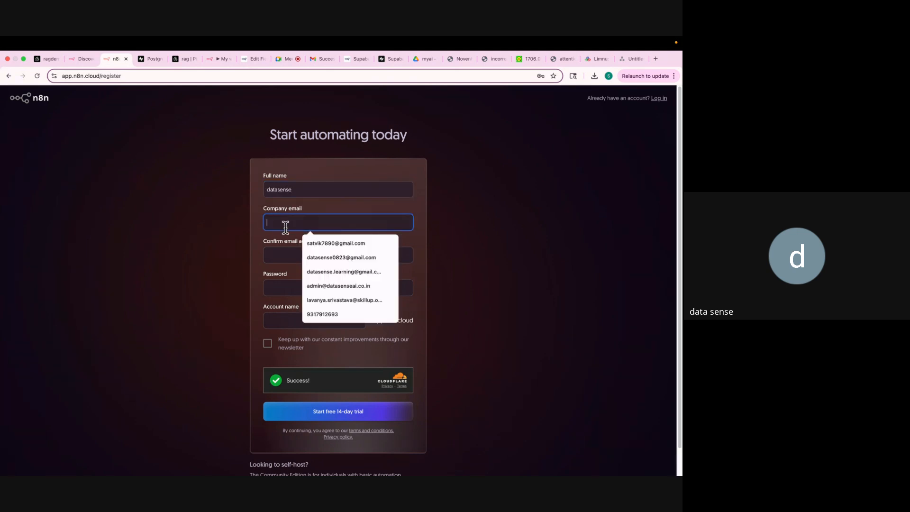
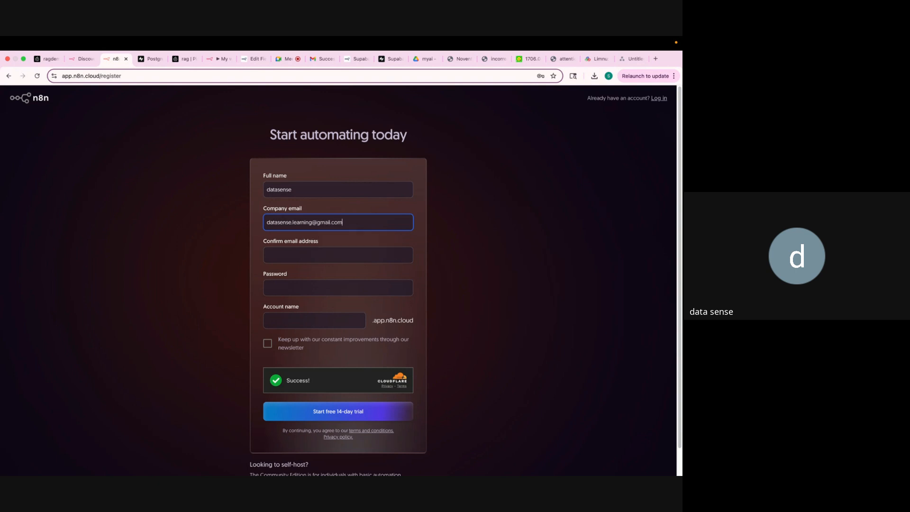
{"action": "left_click", "coordinate": [283, 255]}
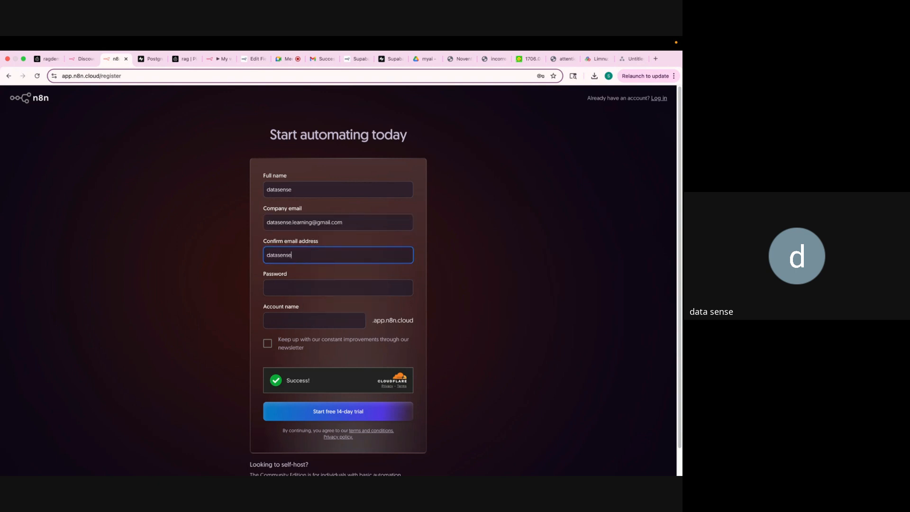
{"action": "left_click", "coordinate": [305, 293]}
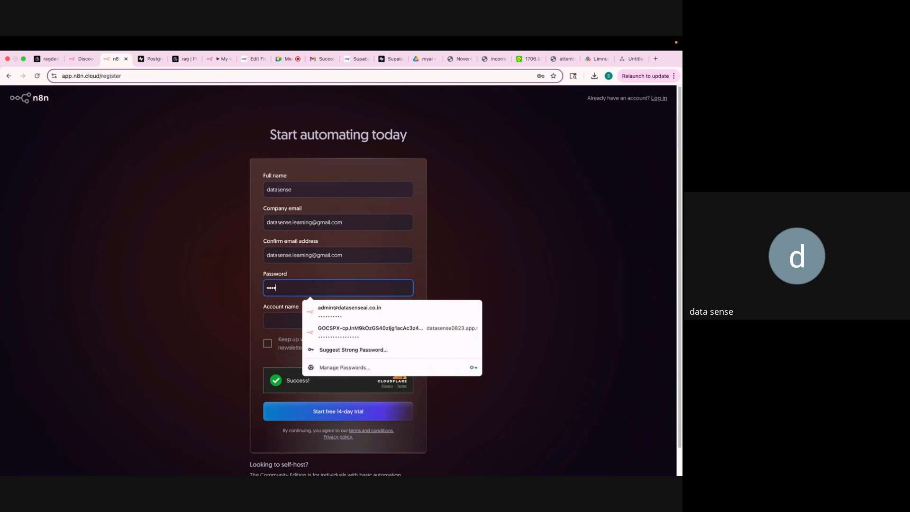
Name the account 'datasense-flow', opt into the newsletter, and start the free 14-day trial without saving the password.
{"action": "left_click", "coordinate": [292, 322]}
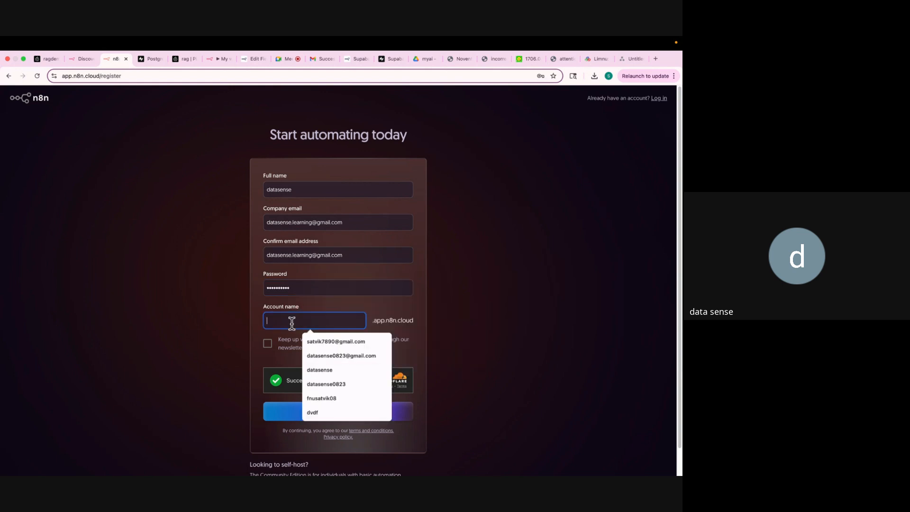
{"action": "type", "text": "datasense"}
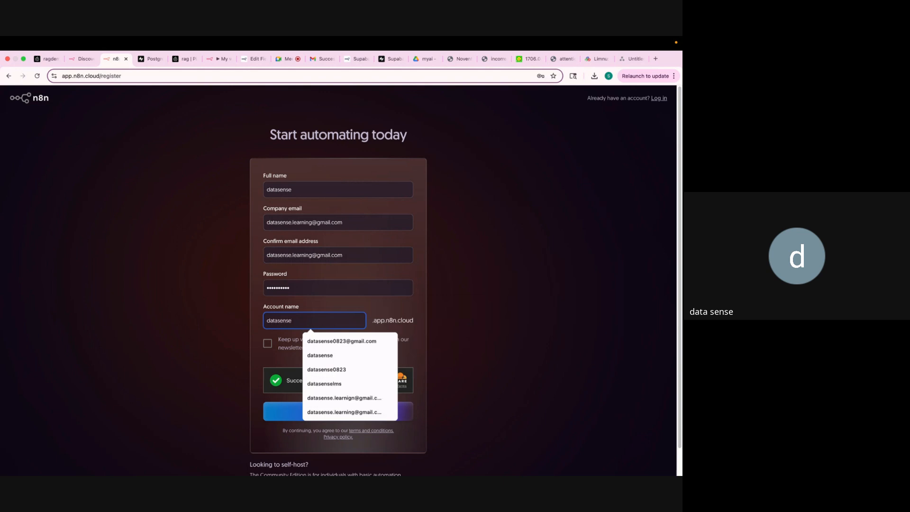
{"action": "type", "text": "-flow"}
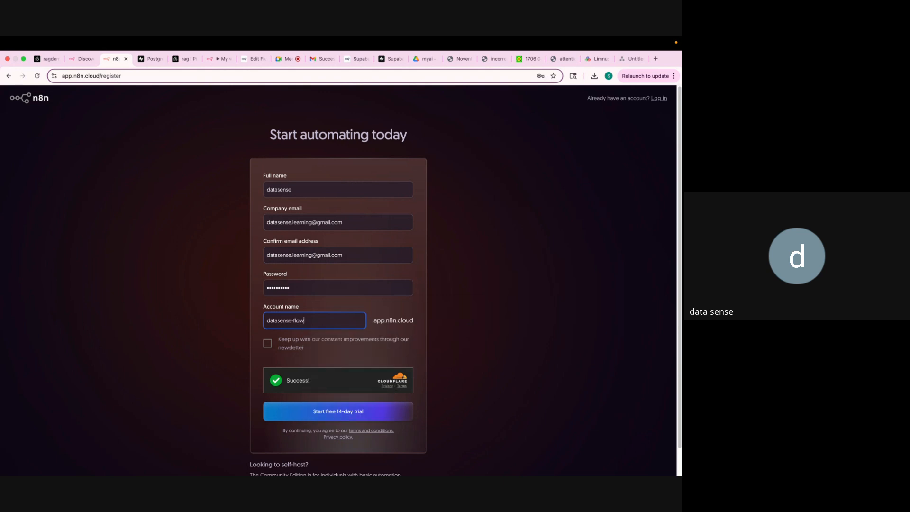
{"action": "left_click", "coordinate": [268, 343]}
{"action": "left_click", "coordinate": [319, 417]}
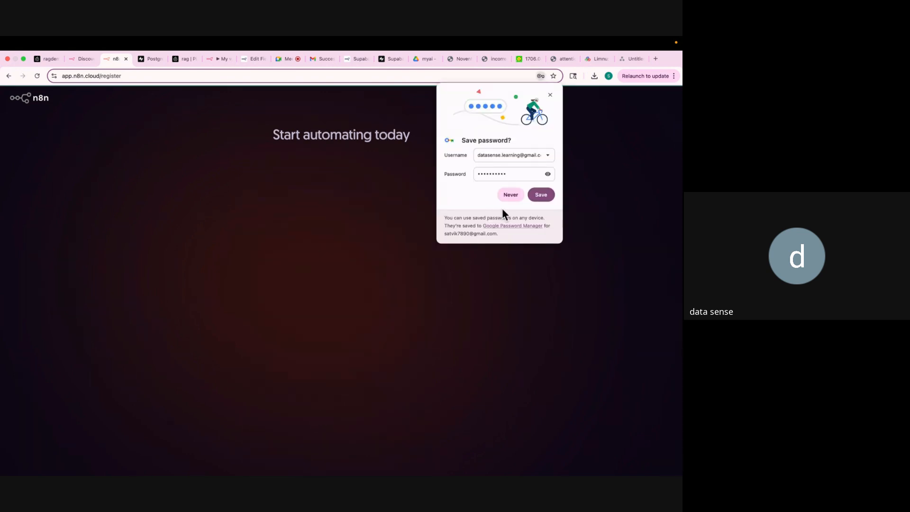
{"action": "left_click", "coordinate": [513, 193]}
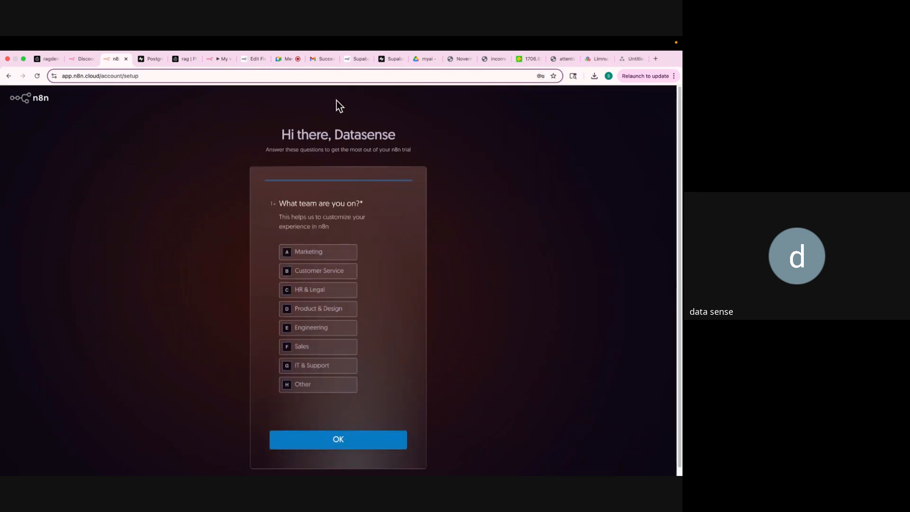
Open the 'Verify your n8n account' email in the Gmail inbox and verify the address.
{"action": "left_click", "coordinate": [318, 59]}
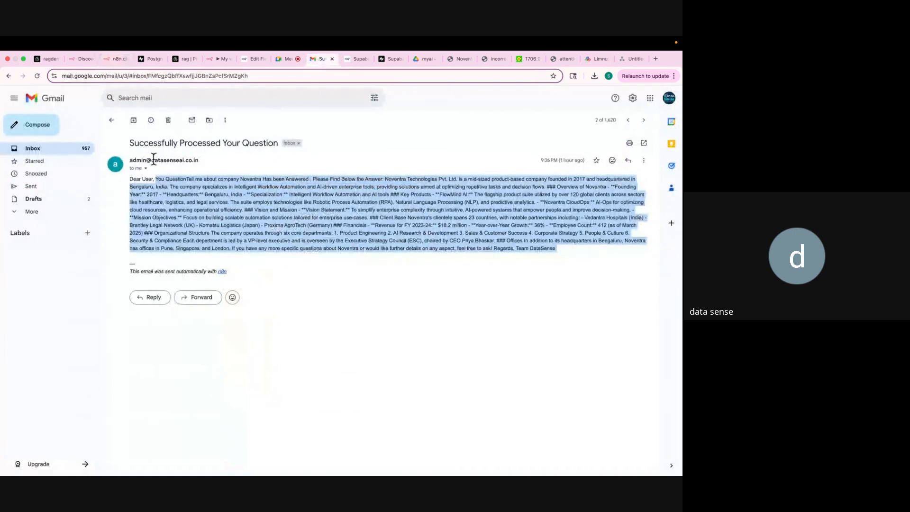
{"action": "left_click", "coordinate": [111, 119]}
{"action": "left_click", "coordinate": [222, 162]}
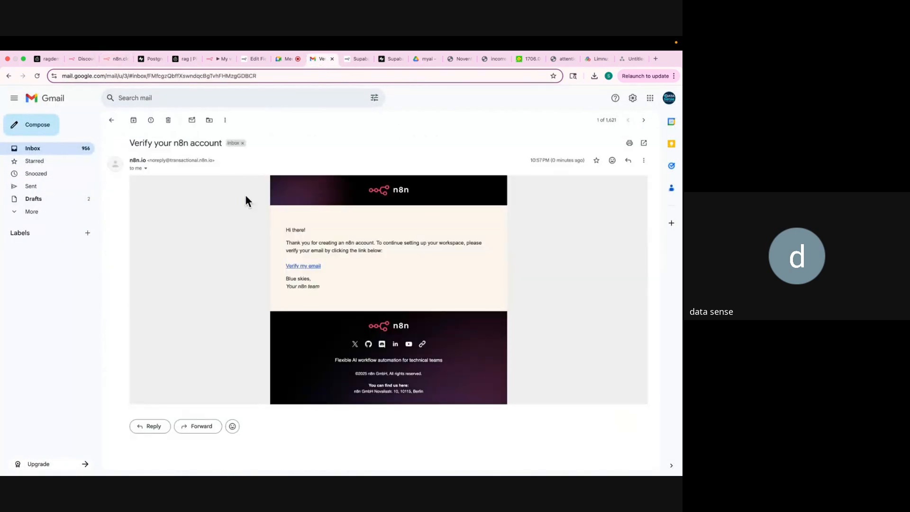
{"action": "left_click", "coordinate": [304, 266]}
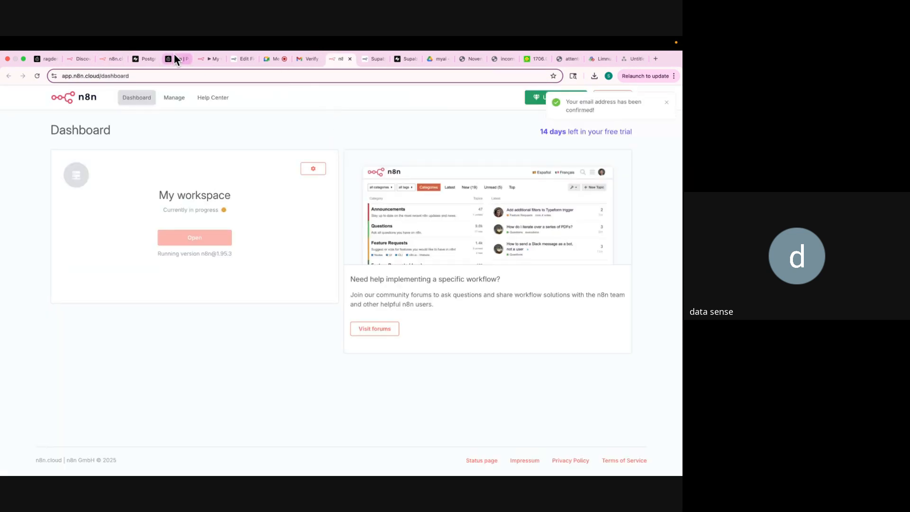
Answer the team question with Product & Design and company size <20, leaving skills blank.
{"action": "left_click", "coordinate": [110, 59]}
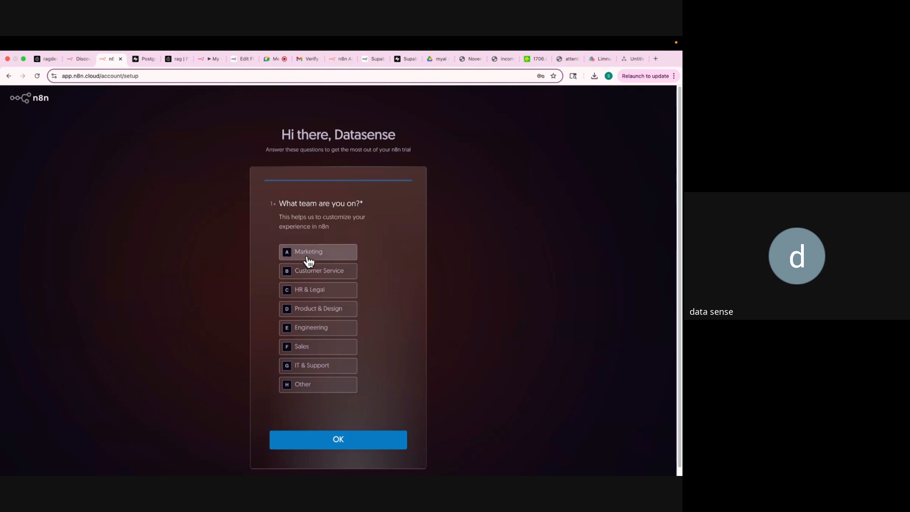
{"action": "left_click", "coordinate": [330, 315]}
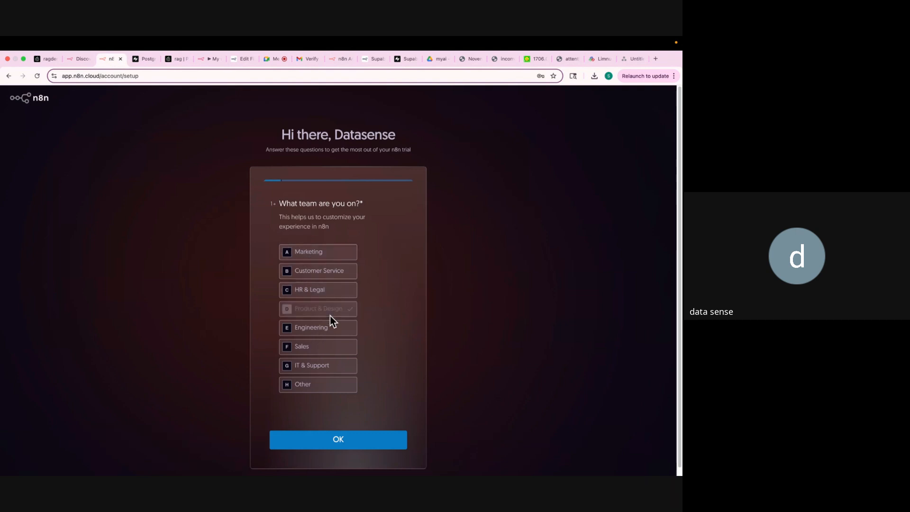
{"action": "left_click", "coordinate": [349, 447]}
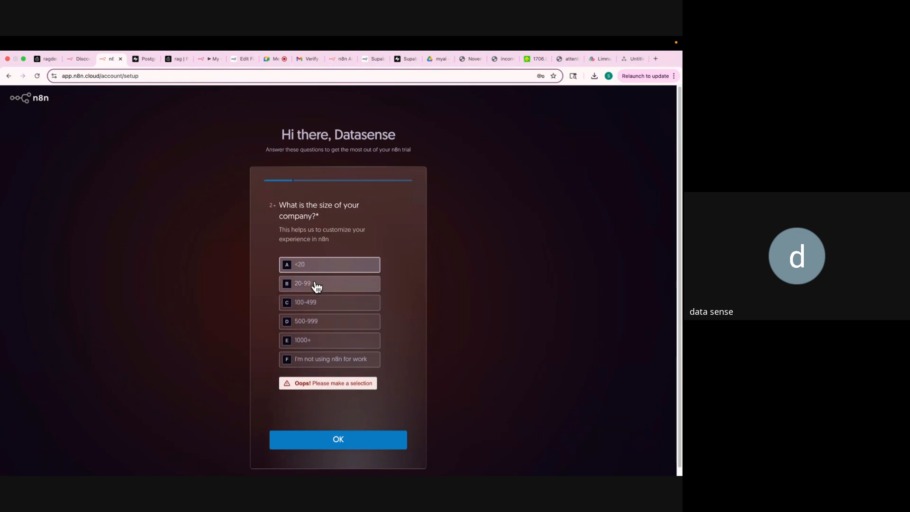
{"action": "left_click", "coordinate": [319, 265]}
{"action": "left_click", "coordinate": [349, 440]}
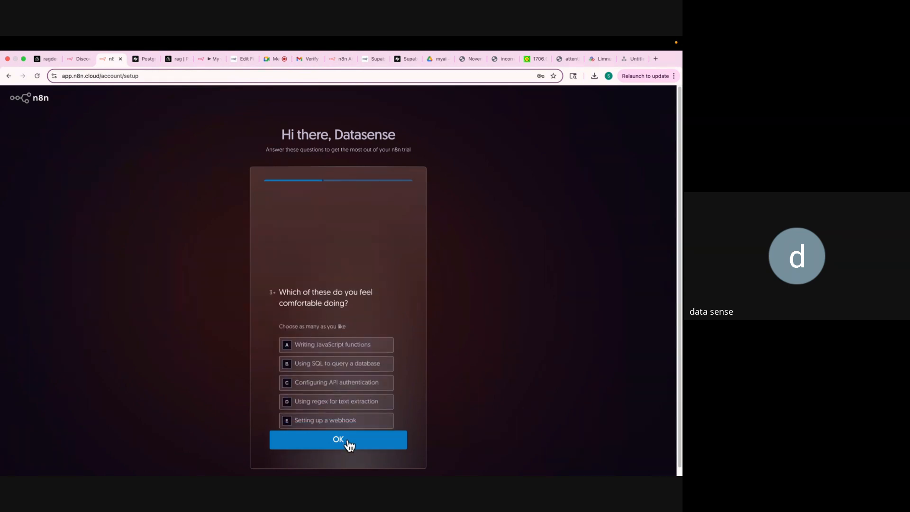
{"action": "left_click", "coordinate": [349, 445]}
Answer heard via Google, No to working for an agency, Yes to using an external agency.
{"action": "left_click", "coordinate": [321, 244]}
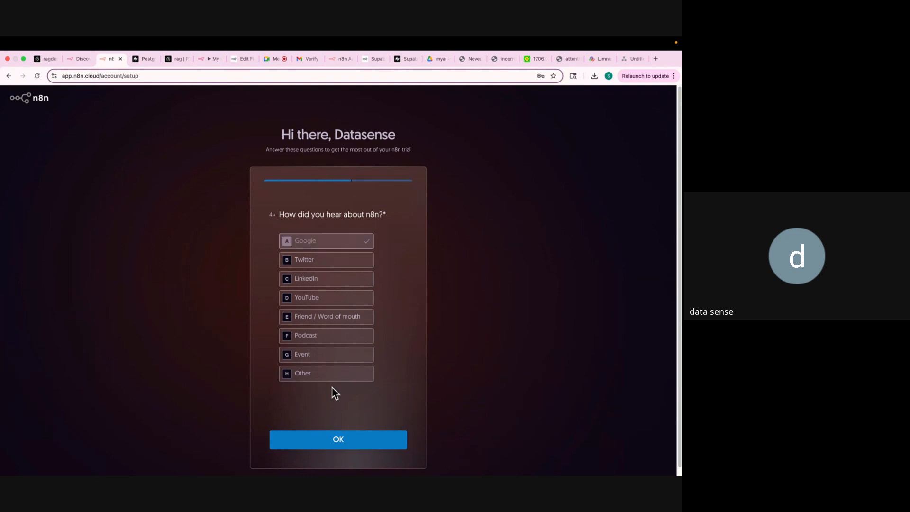
{"action": "left_click", "coordinate": [337, 440]}
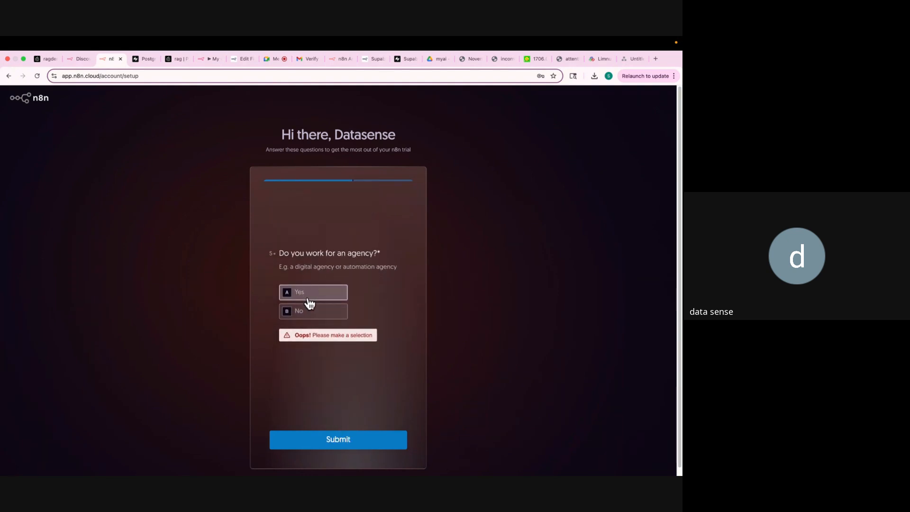
{"action": "left_click", "coordinate": [311, 311]}
{"action": "left_click", "coordinate": [345, 448]}
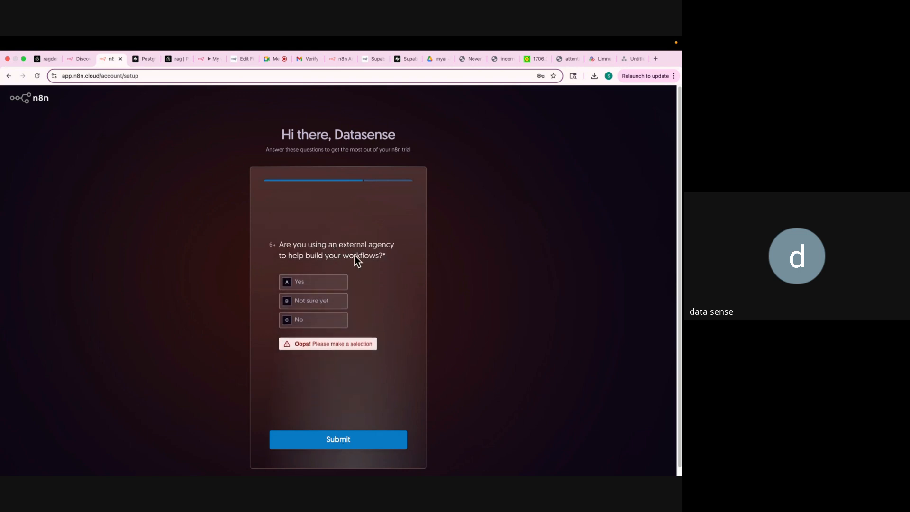
{"action": "left_click", "coordinate": [331, 284]}
{"action": "left_click", "coordinate": [346, 448]}
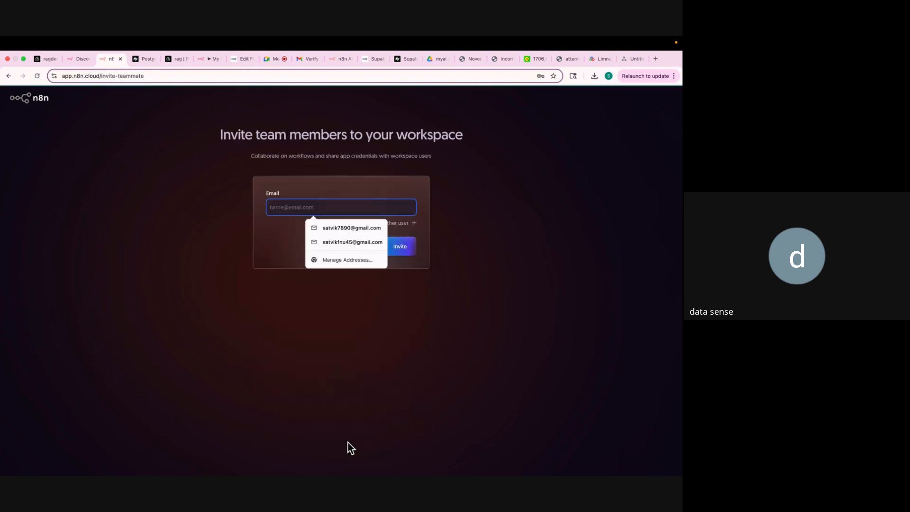
Skip inviting team members and enter the ready workspace to start automating.
{"action": "left_click", "coordinate": [382, 173]}
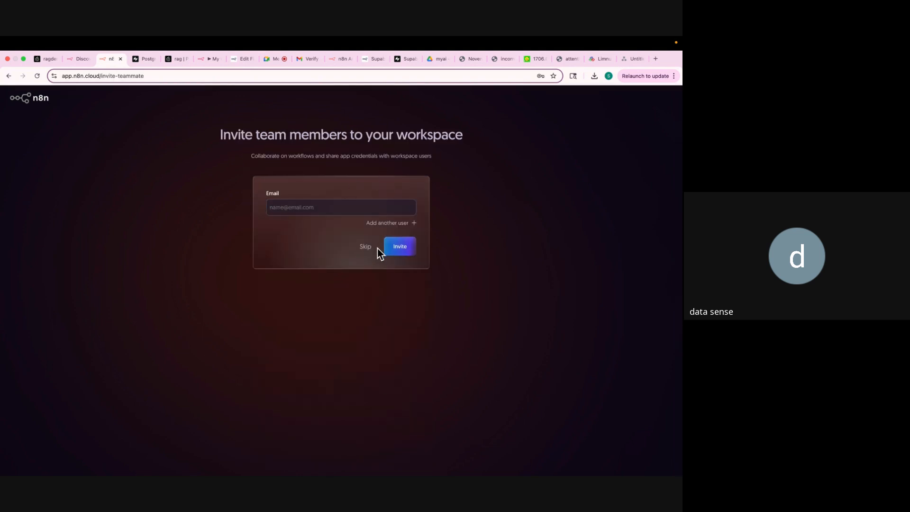
{"action": "left_click", "coordinate": [372, 248]}
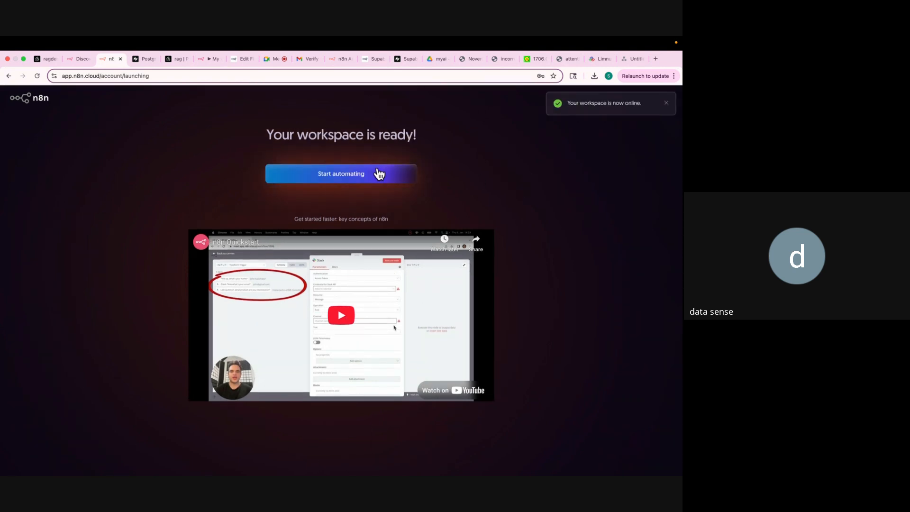
{"action": "left_click", "coordinate": [372, 176]}
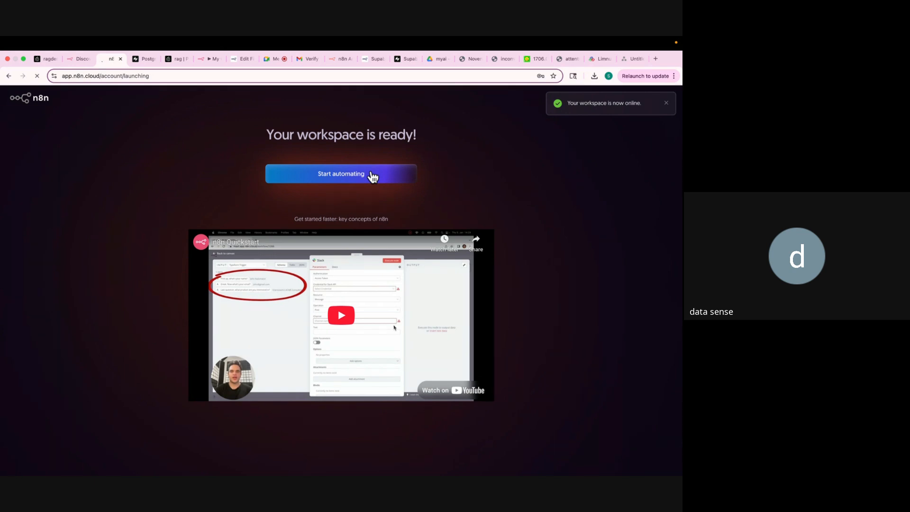
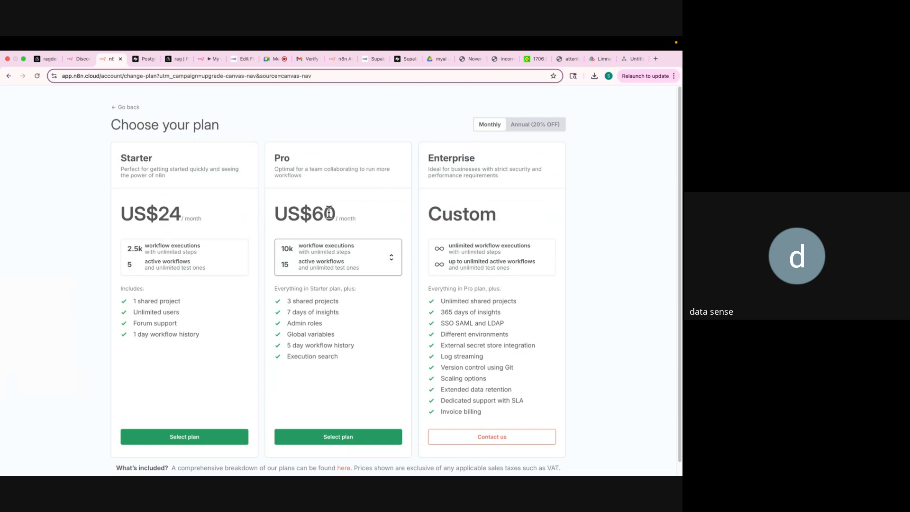
Go to personal settings from the account menu and switch the interface to Dark theme.
{"action": "left_click", "coordinate": [9, 76]}
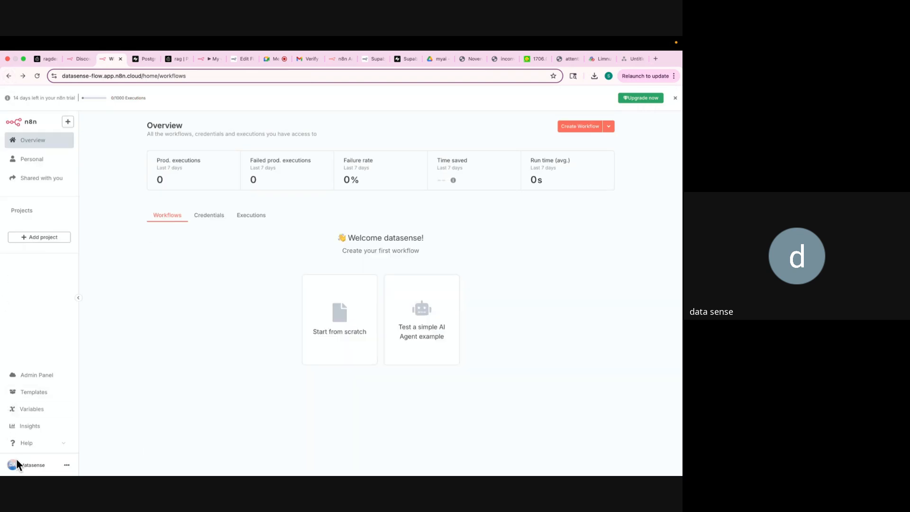
{"action": "left_click", "coordinate": [66, 465]}
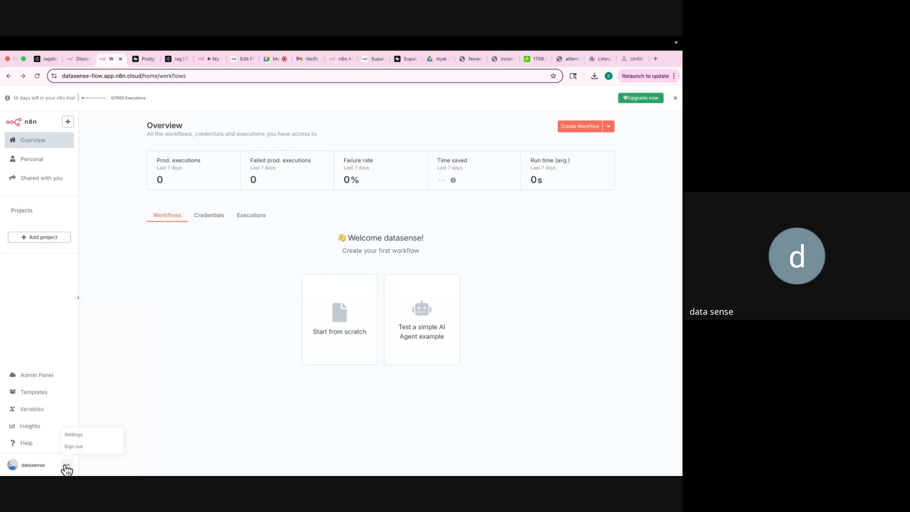
{"action": "left_click", "coordinate": [72, 435]}
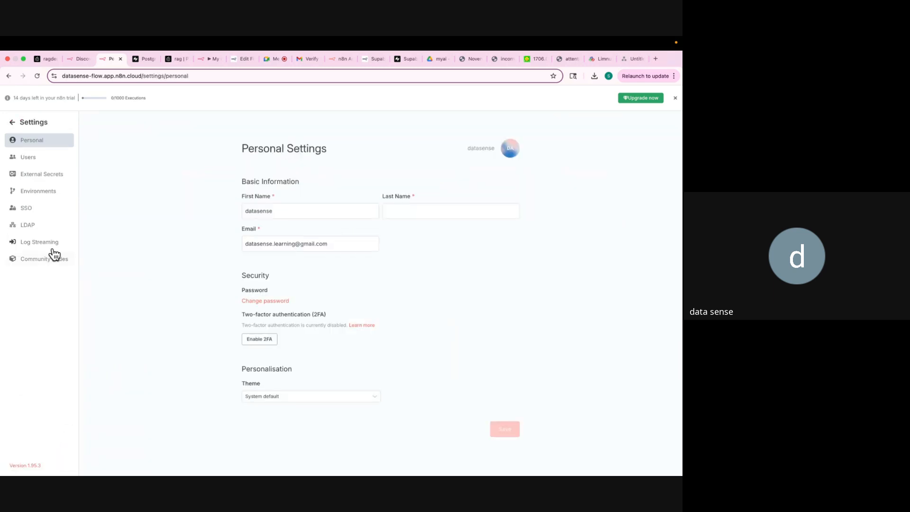
{"action": "left_click", "coordinate": [264, 398]}
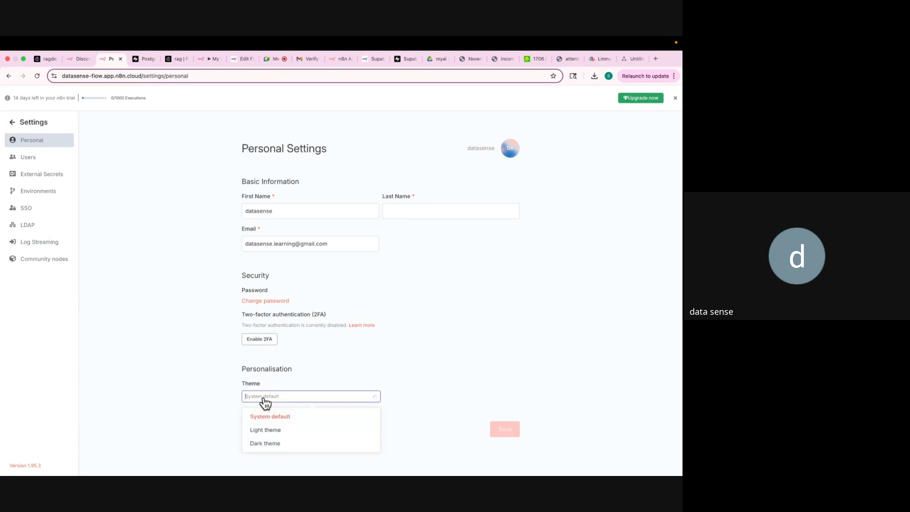
{"action": "left_click", "coordinate": [269, 444]}
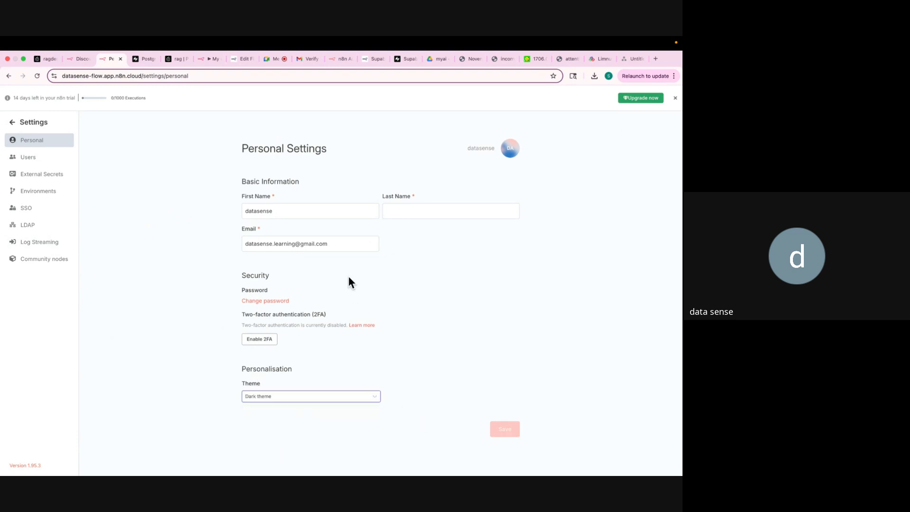
Fill in the last name field, save the personal details, and return to the overview.
{"action": "left_click", "coordinate": [301, 212]}
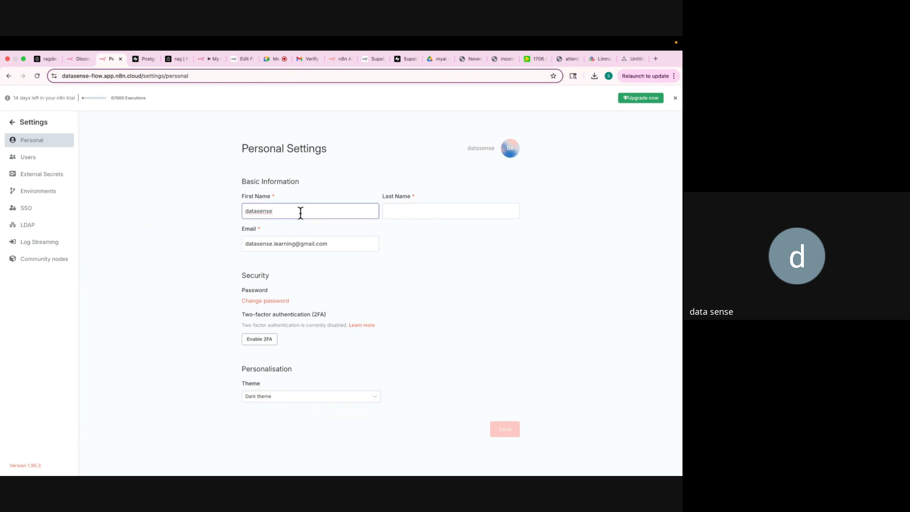
{"action": "left_click", "coordinate": [387, 212]}
{"action": "type", "text": "le"}
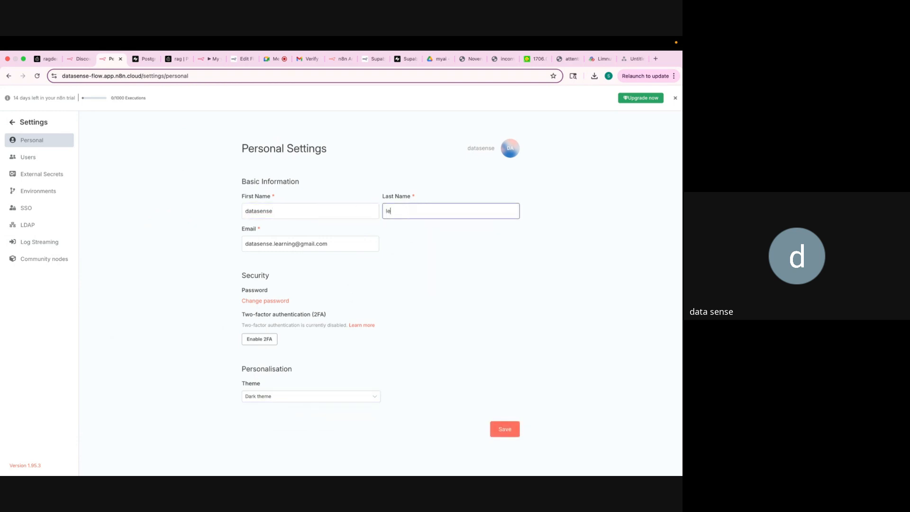
{"action": "type", "text": "arning"}
{"action": "left_click", "coordinate": [502, 430]}
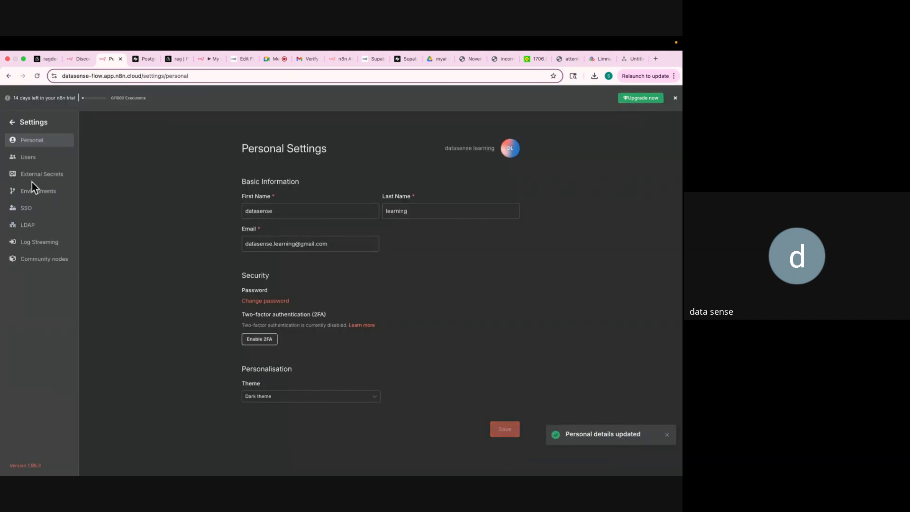
{"action": "left_click", "coordinate": [13, 122]}
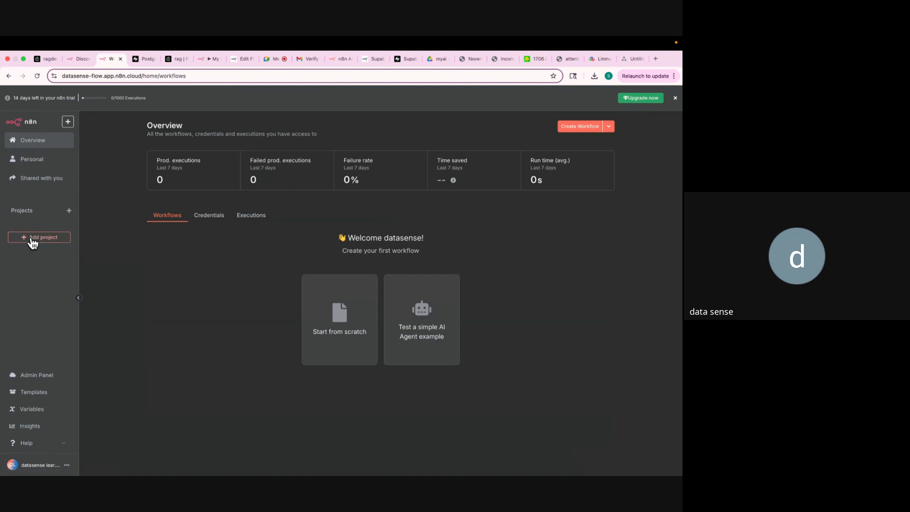
Close both n8n.io templates tabs and the ragdemo Pinecone tab, then create a new workflow.
{"action": "left_click", "coordinate": [31, 393]}
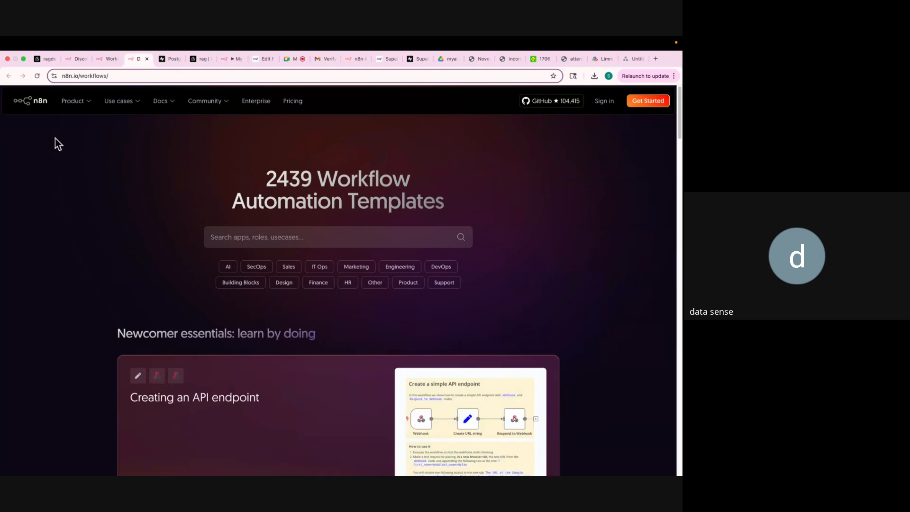
{"action": "left_click", "coordinate": [108, 59]}
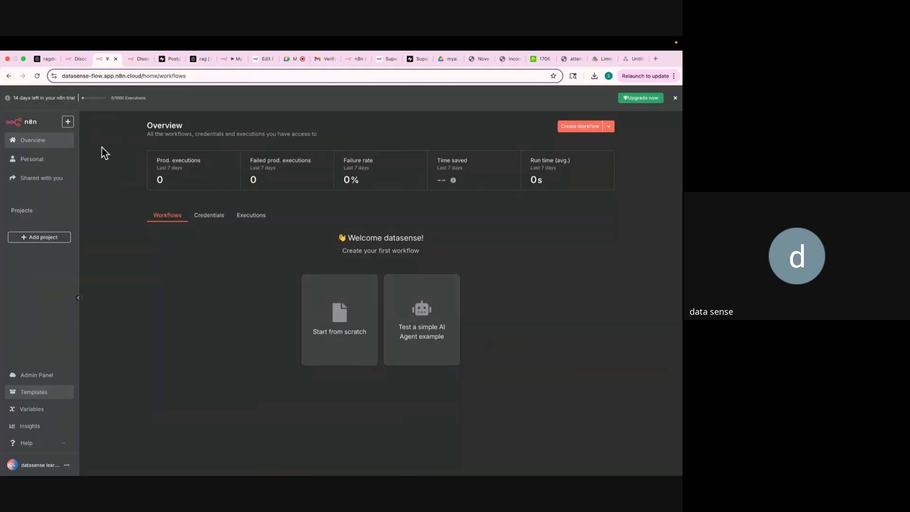
{"action": "left_click", "coordinate": [144, 59]}
{"action": "left_click", "coordinate": [148, 59]}
{"action": "left_click", "coordinate": [76, 59]}
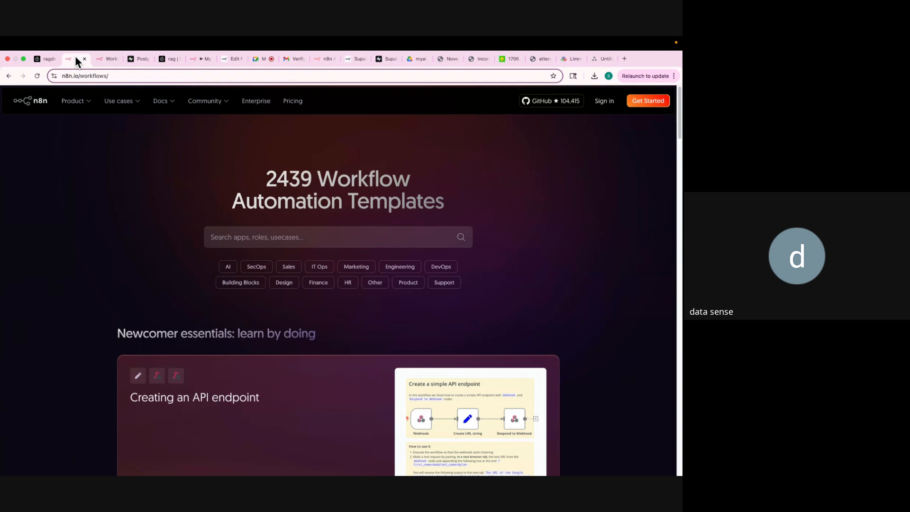
{"action": "left_click", "coordinate": [84, 58]}
{"action": "left_click", "coordinate": [47, 59]}
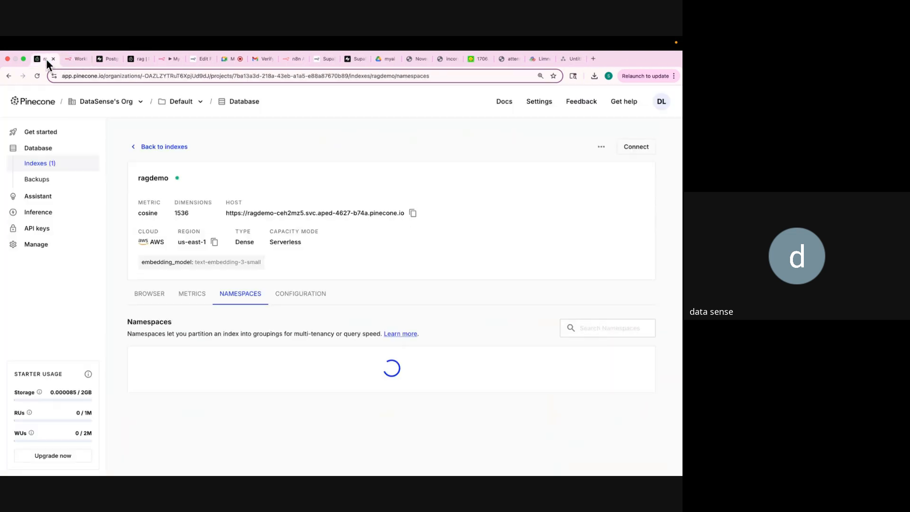
{"action": "left_click", "coordinate": [54, 59]}
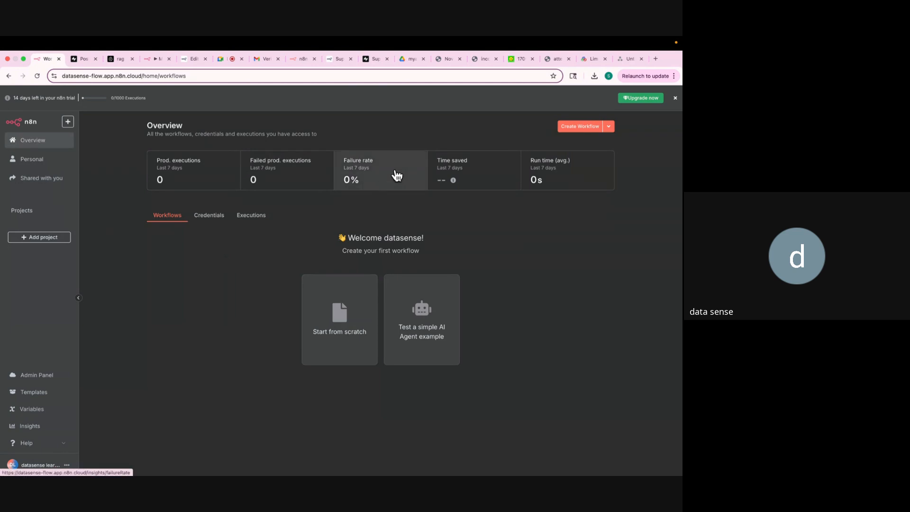
{"action": "left_click", "coordinate": [573, 132]}
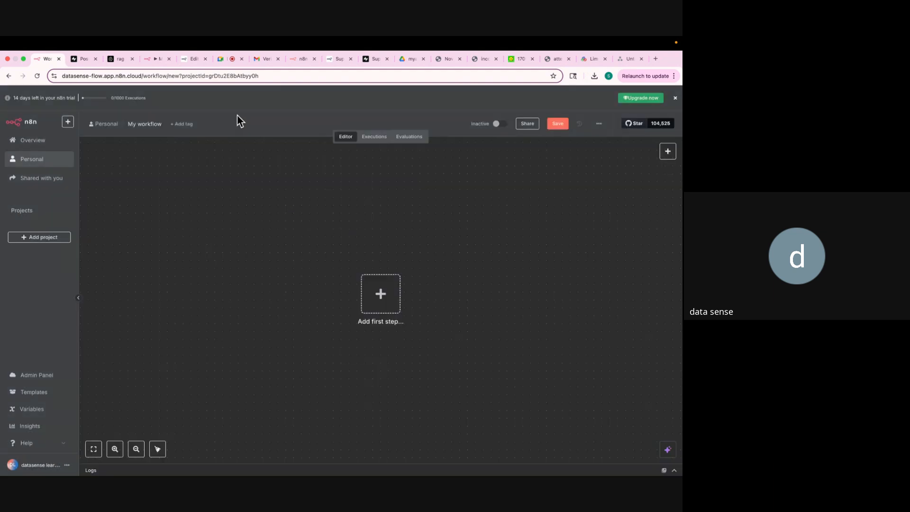
Rename 'My workflow' to 'ragchatbot' and bring up the RAG sketch in draw.io.
{"action": "left_click", "coordinate": [145, 124]}
{"action": "type", "text": "ragchatbot"}
{"action": "key", "text": "Return"}
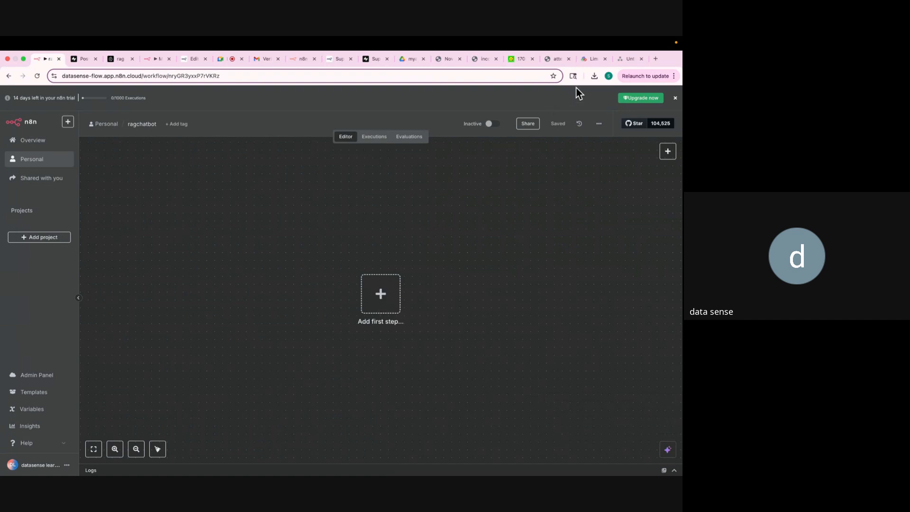
{"action": "left_click", "coordinate": [628, 59]}
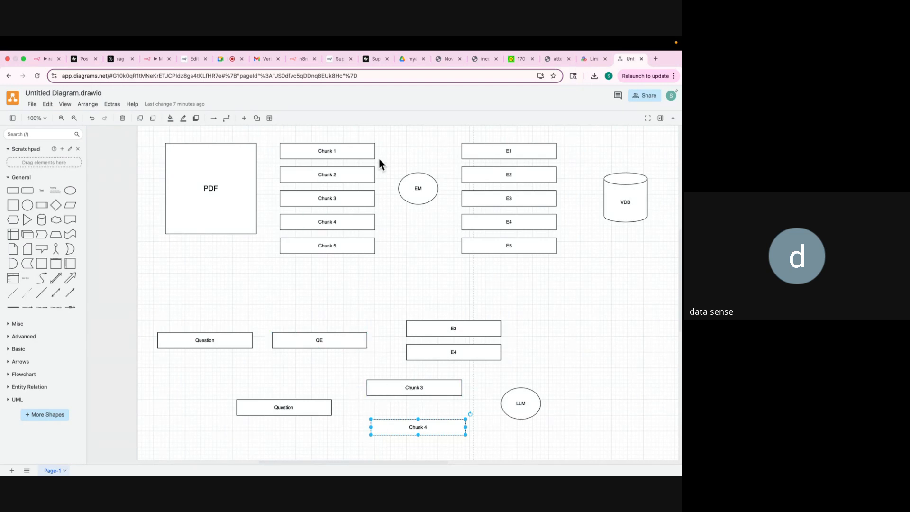
Pan the Limnu whiteboard to bring blank space into view.
{"action": "left_click", "coordinate": [586, 61]}
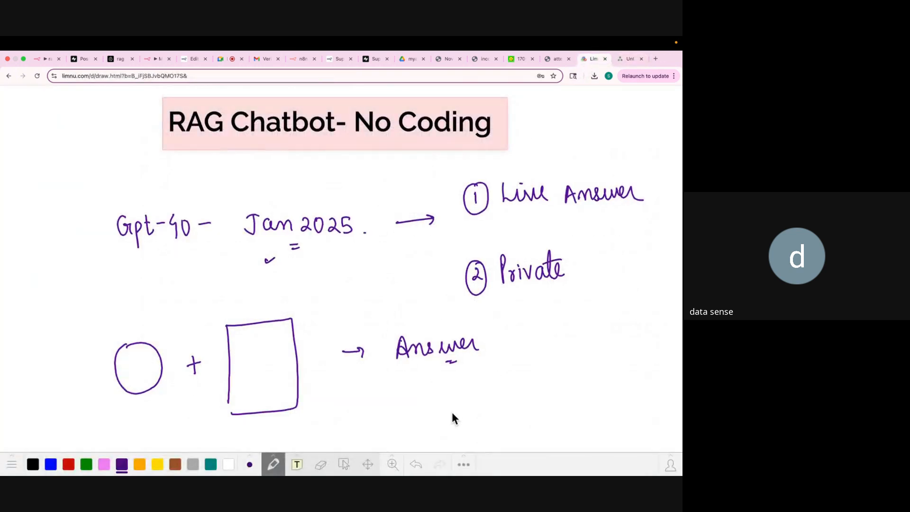
{"action": "left_click", "coordinate": [369, 466]}
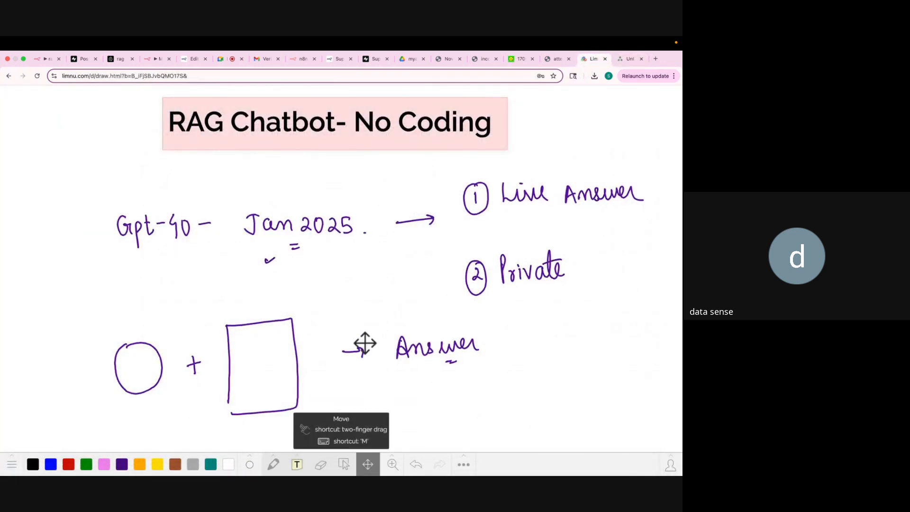
{"action": "left_click_drag", "start_coordinate": [366, 341], "coordinate": [376, 209]}
{"action": "left_click_drag", "start_coordinate": [379, 280], "coordinate": [379, 216]}
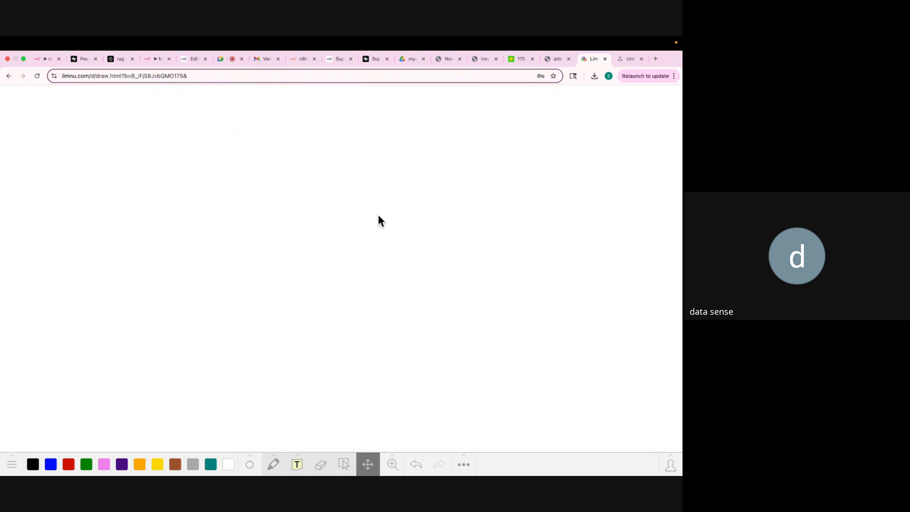
Handwrite blue numbered notes '1 Connect G-Drive' and '2 Automatic Detect' on the whiteboard.
{"action": "left_click", "coordinate": [51, 464]}
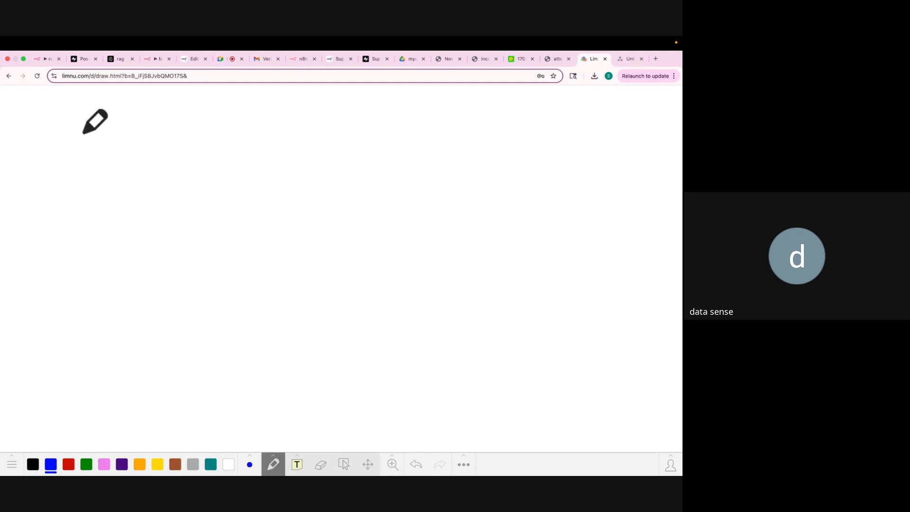
{"action": "mouse_move", "coordinate": [83, 128]}
{"action": "left_mouse_down"}
{"action": "mouse_move", "coordinate": [84, 115]}
{"action": "mouse_move", "coordinate": [86, 136]}
{"action": "mouse_move", "coordinate": [85, 107]}
{"action": "mouse_move", "coordinate": [145, 125]}
{"action": "mouse_move", "coordinate": [177, 124]}
{"action": "mouse_move", "coordinate": [212, 107]}
{"action": "mouse_move", "coordinate": [216, 132]}
{"action": "left_mouse_up"}
{"action": "mouse_move", "coordinate": [200, 116]}
{"action": "left_mouse_down"}
{"action": "mouse_move", "coordinate": [261, 122]}
{"action": "mouse_move", "coordinate": [278, 109]}
{"action": "mouse_move", "coordinate": [285, 125]}
{"action": "mouse_move", "coordinate": [299, 116]}
{"action": "mouse_move", "coordinate": [340, 119]}
{"action": "left_mouse_up"}
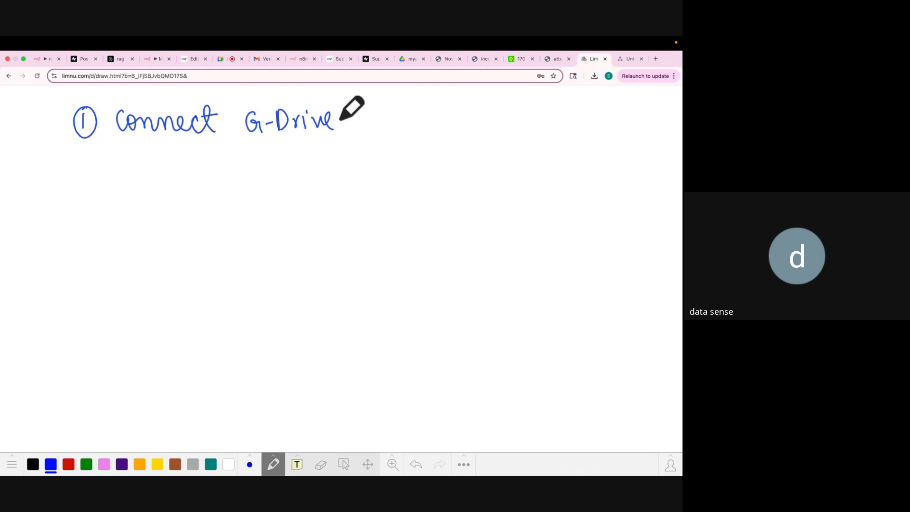
{"action": "mouse_move", "coordinate": [85, 192]}
{"action": "left_mouse_down"}
{"action": "mouse_move", "coordinate": [93, 209]}
{"action": "mouse_move", "coordinate": [142, 213]}
{"action": "left_mouse_up"}
{"action": "mouse_move", "coordinate": [127, 202]}
{"action": "left_mouse_down"}
{"action": "mouse_move", "coordinate": [170, 194]}
{"action": "mouse_move", "coordinate": [180, 205]}
{"action": "mouse_move", "coordinate": [222, 208]}
{"action": "mouse_move", "coordinate": [260, 195]}
{"action": "mouse_move", "coordinate": [234, 193]}
{"action": "left_mouse_up"}
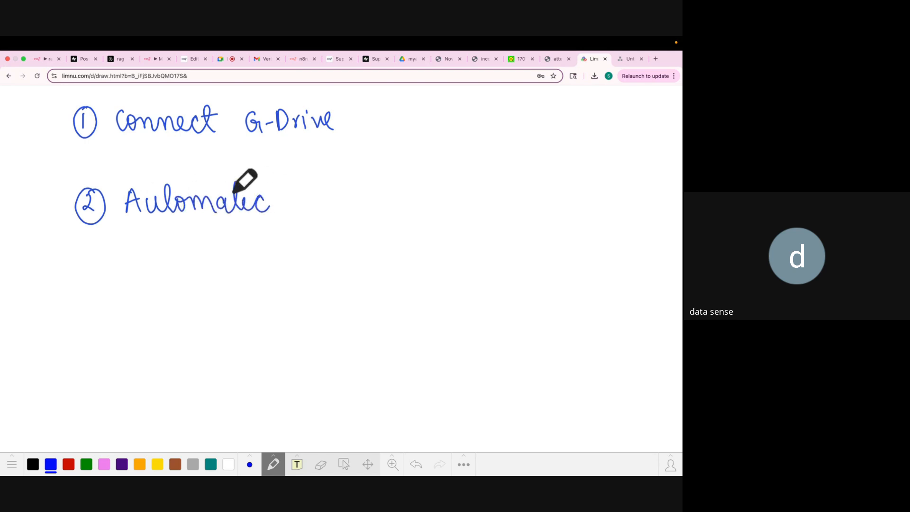
{"action": "mouse_move", "coordinate": [301, 189]}
{"action": "left_mouse_down"}
{"action": "mouse_move", "coordinate": [298, 206]}
{"action": "mouse_move", "coordinate": [332, 189]}
{"action": "mouse_move", "coordinate": [343, 208]}
{"action": "mouse_move", "coordinate": [370, 189]}
{"action": "left_mouse_up"}
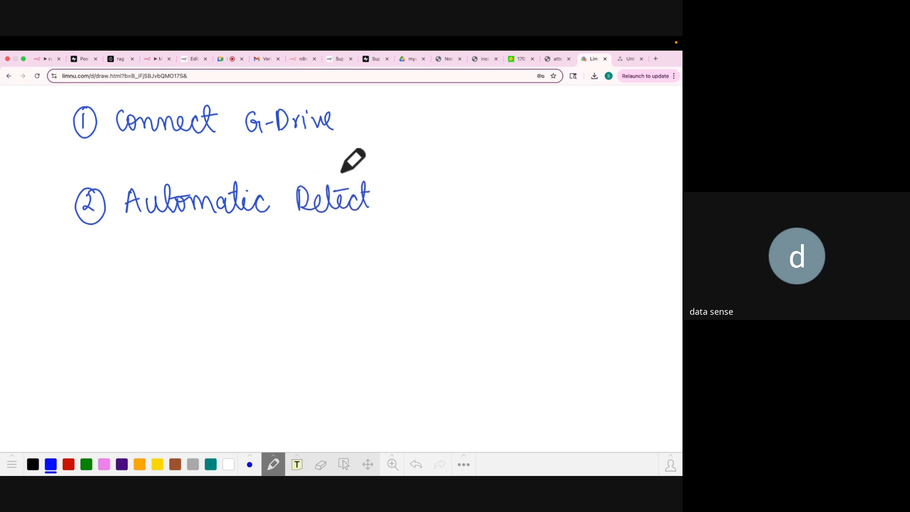
{"action": "left_click", "coordinate": [408, 58]}
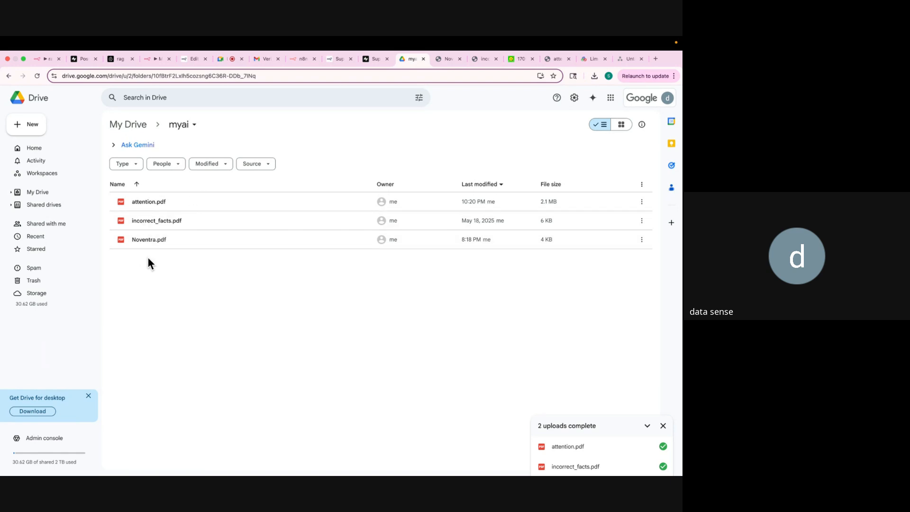
Close the Supabase Postgres.js docs tab and go to the ragchatbot workflow.
{"action": "left_click", "coordinate": [116, 59]}
{"action": "left_click", "coordinate": [85, 58]}
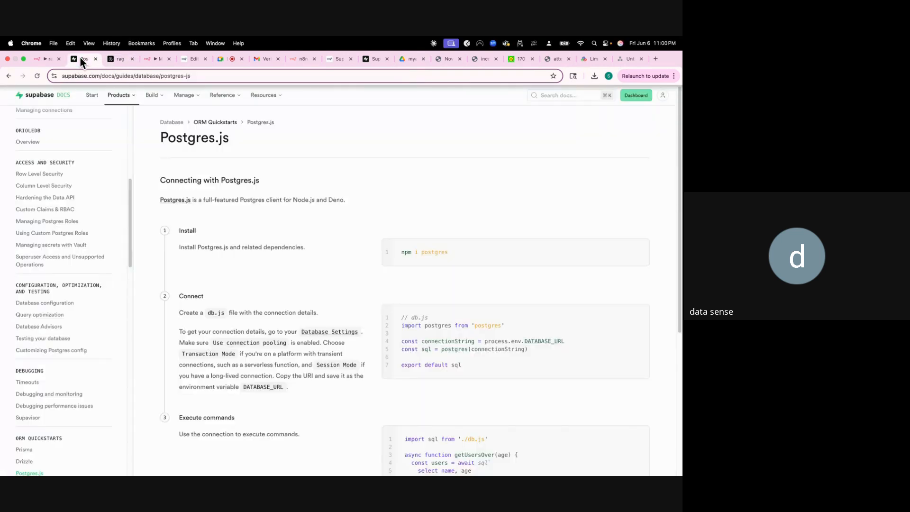
{"action": "mouse_move", "coordinate": [101, 94]}
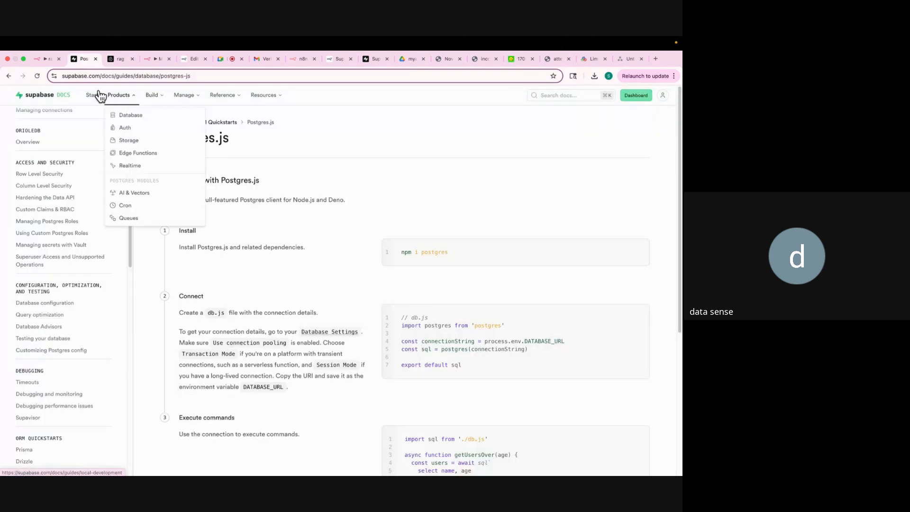
{"action": "left_click", "coordinate": [96, 58]}
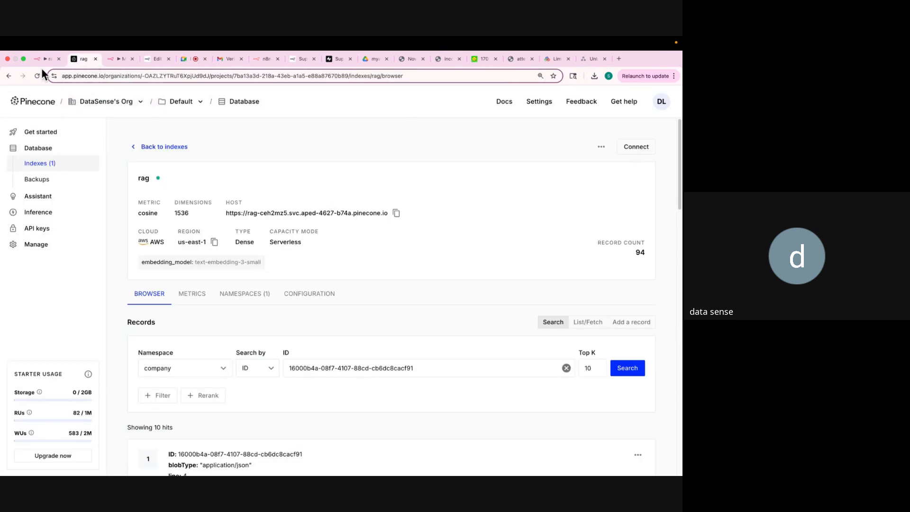
{"action": "left_click", "coordinate": [39, 57]}
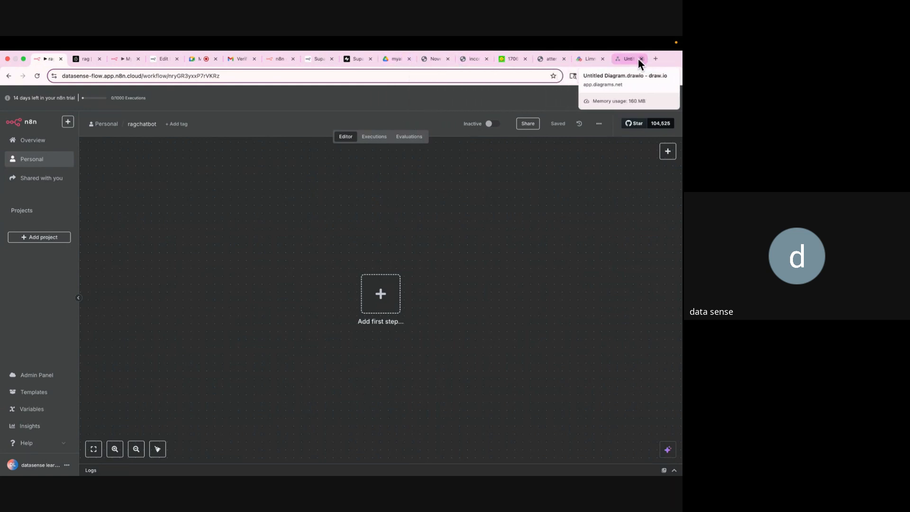
Draw a short arrow after 'Connect G-Drive' in Limnu, then return to n8n.
{"action": "left_click", "coordinate": [588, 60]}
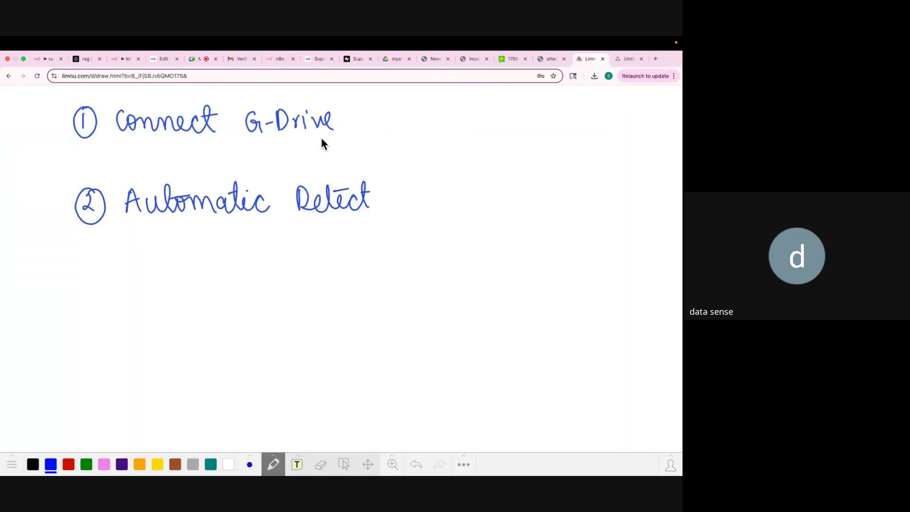
{"action": "left_click_drag", "start_coordinate": [345, 123], "coordinate": [361, 123]}
{"action": "left_click", "coordinate": [39, 58]}
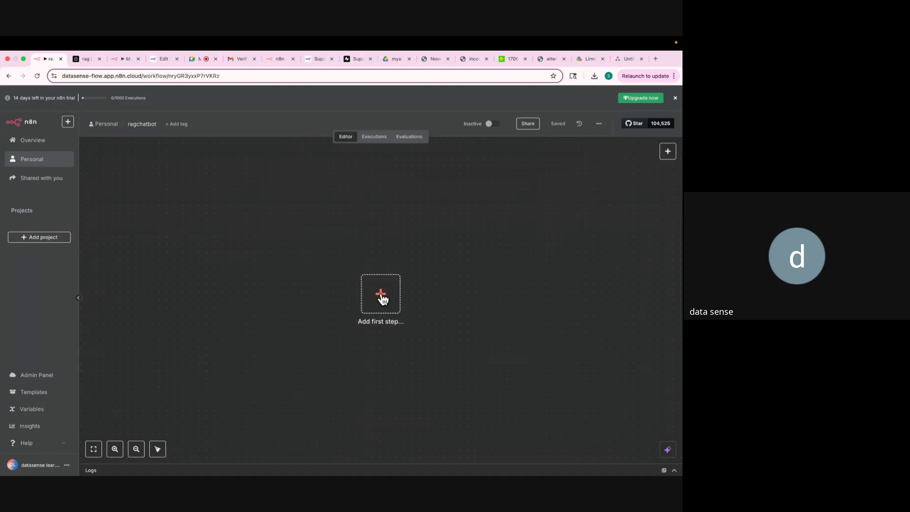
Search nodes for 'google driv' and add the 'On changes involving a specific folder' trigger.
{"action": "left_click", "coordinate": [668, 152]}
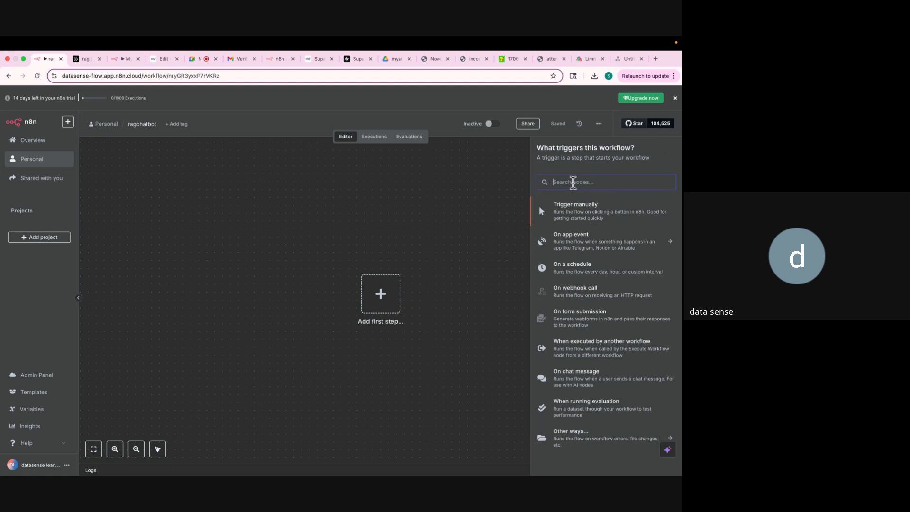
{"action": "type", "text": "google"}
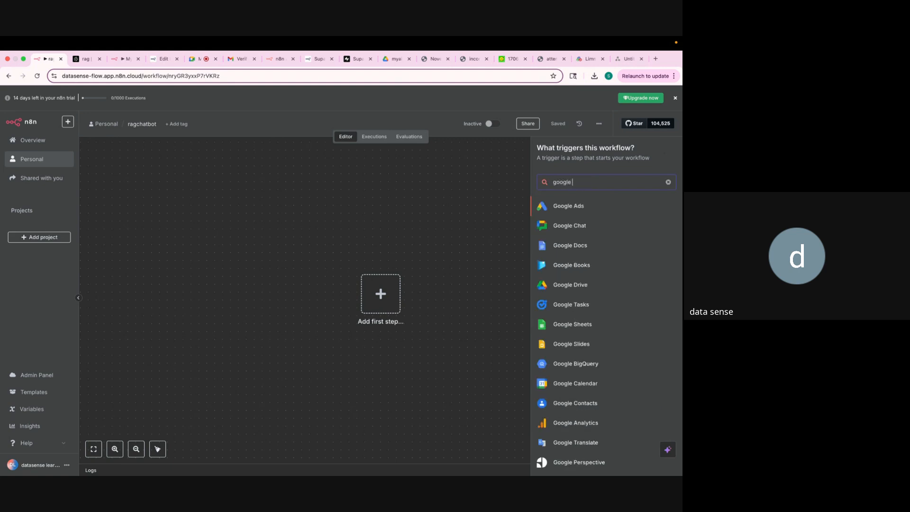
{"action": "type", "text": " driv"}
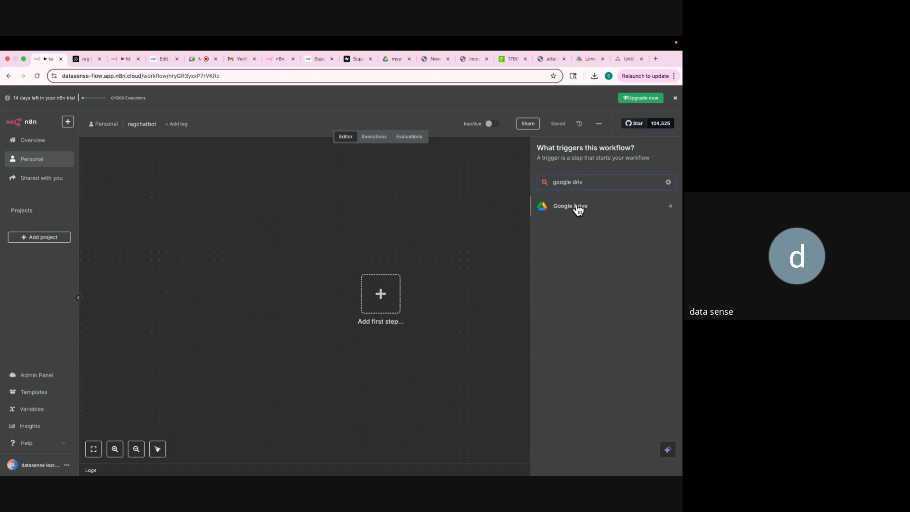
{"action": "left_click", "coordinate": [579, 212]}
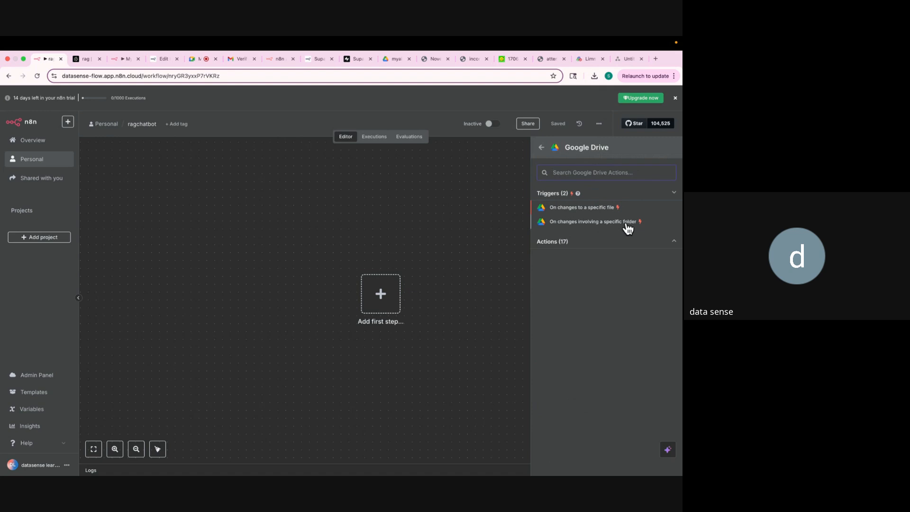
{"action": "left_click", "coordinate": [590, 222]}
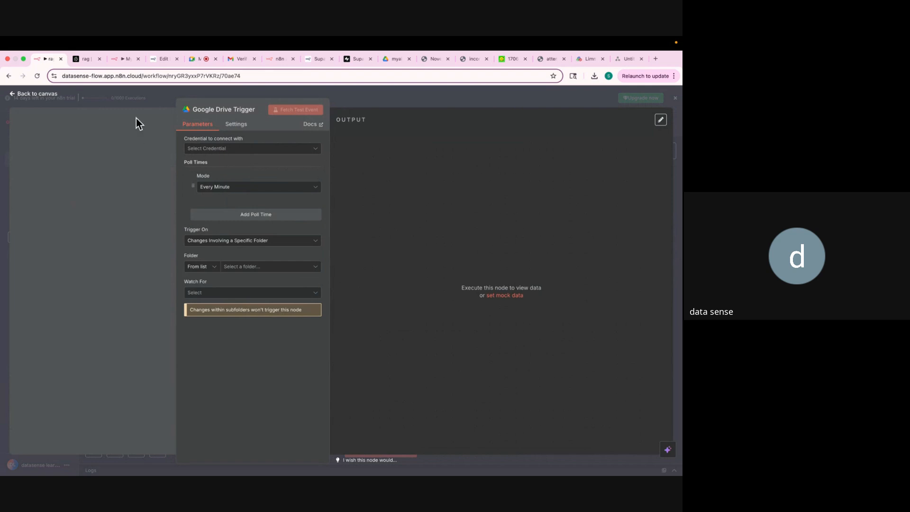
Run a web search for 'gcp cloud' in another browser tab.
{"action": "left_click", "coordinate": [80, 63]}
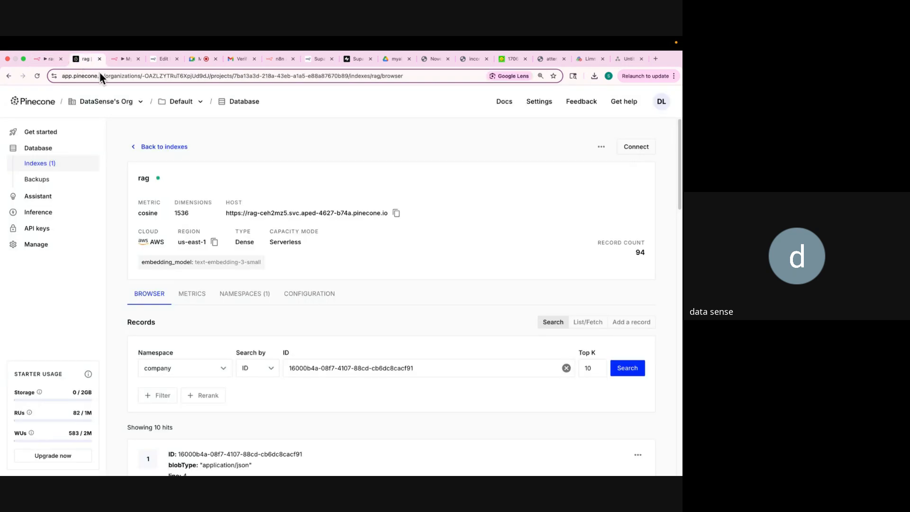
{"action": "left_click", "coordinate": [99, 73]}
{"action": "type", "text": "gcp cloud"}
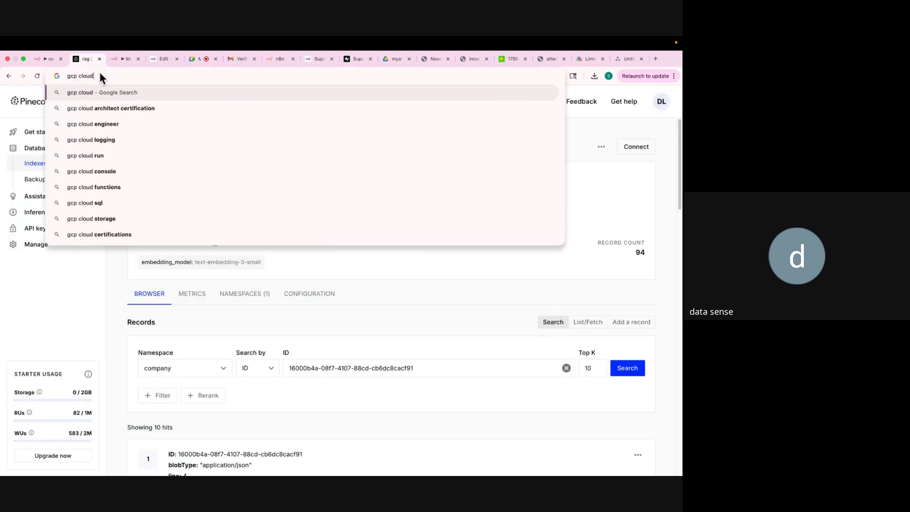
{"action": "key", "text": "Return"}
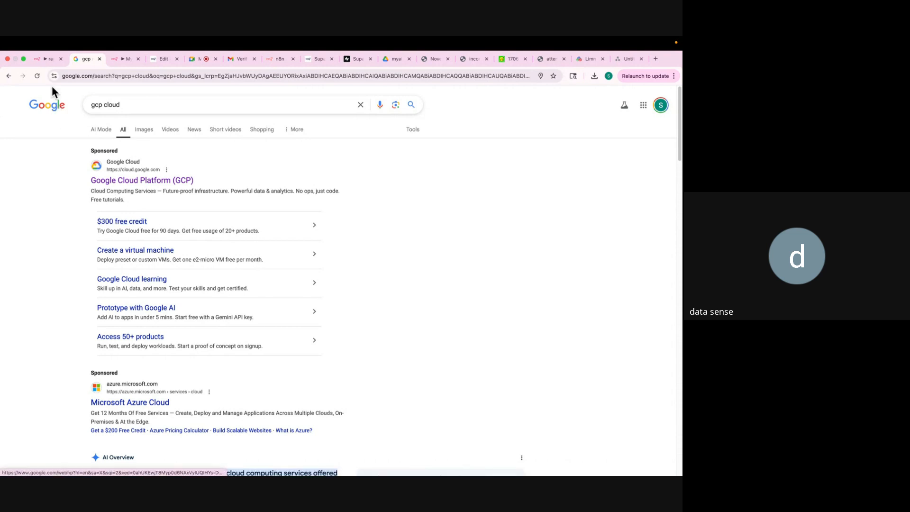
Create a new Google Drive OAuth2 credential for the trigger in n8n.
{"action": "left_click", "coordinate": [46, 62]}
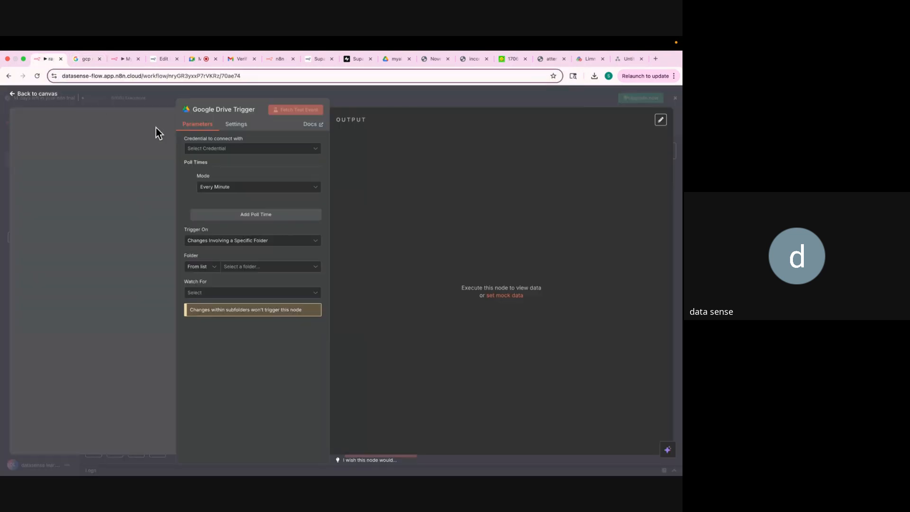
{"action": "left_click", "coordinate": [229, 150]}
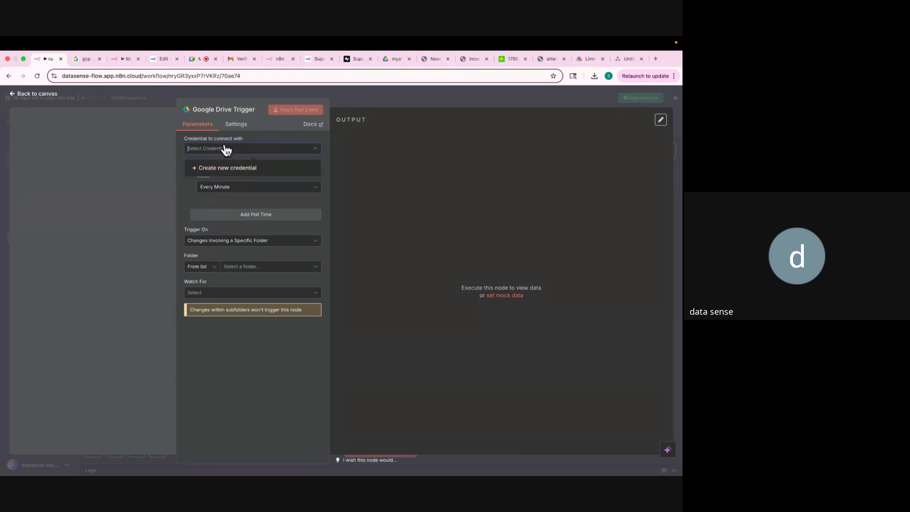
{"action": "left_click", "coordinate": [223, 170]}
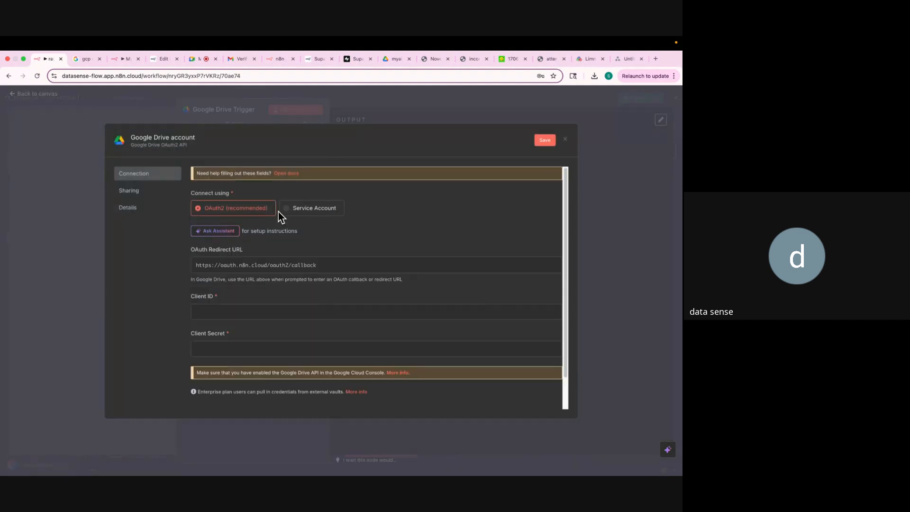
{"action": "left_click", "coordinate": [83, 58]}
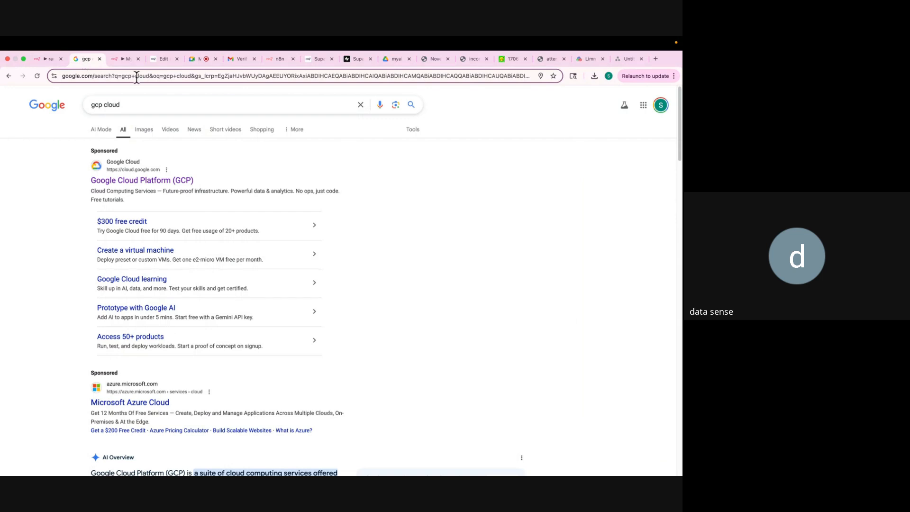
Open the Google Cloud site, switch to a different Google account, and go to the console.
{"action": "left_click", "coordinate": [163, 182]}
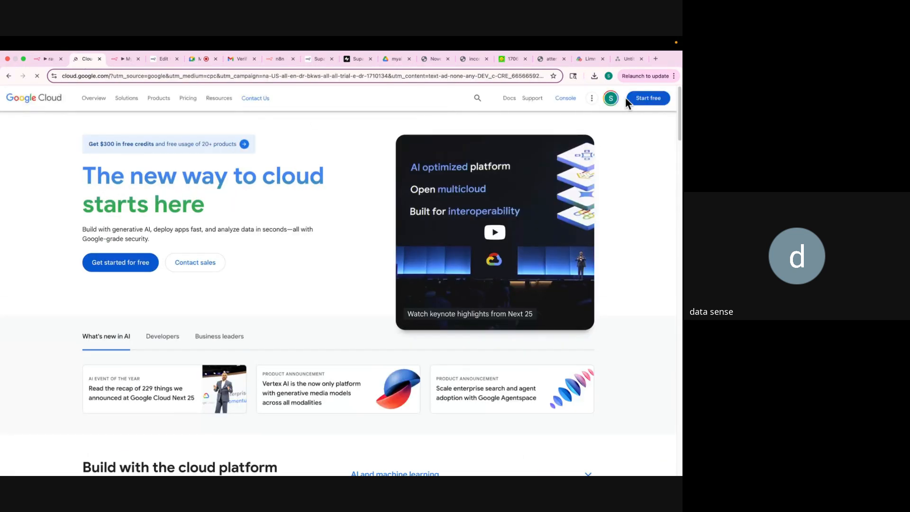
{"action": "left_click", "coordinate": [611, 99]}
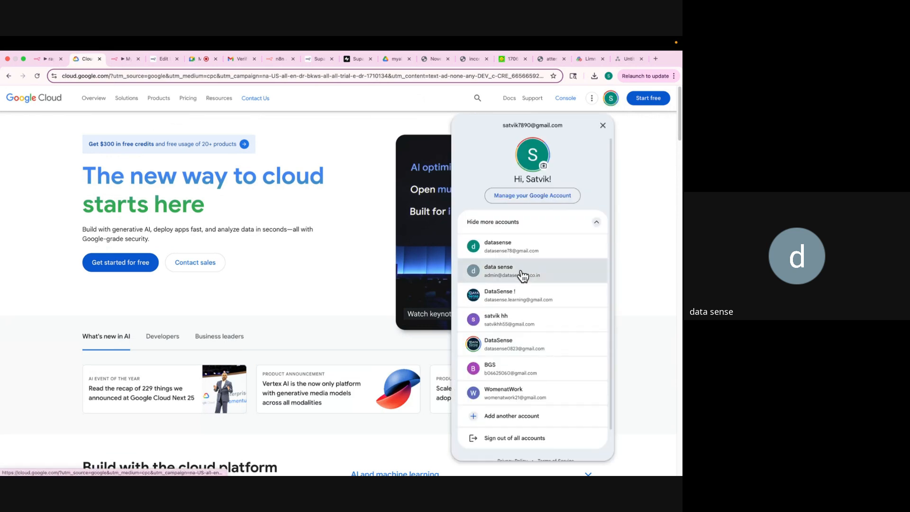
{"action": "left_click", "coordinate": [523, 275]}
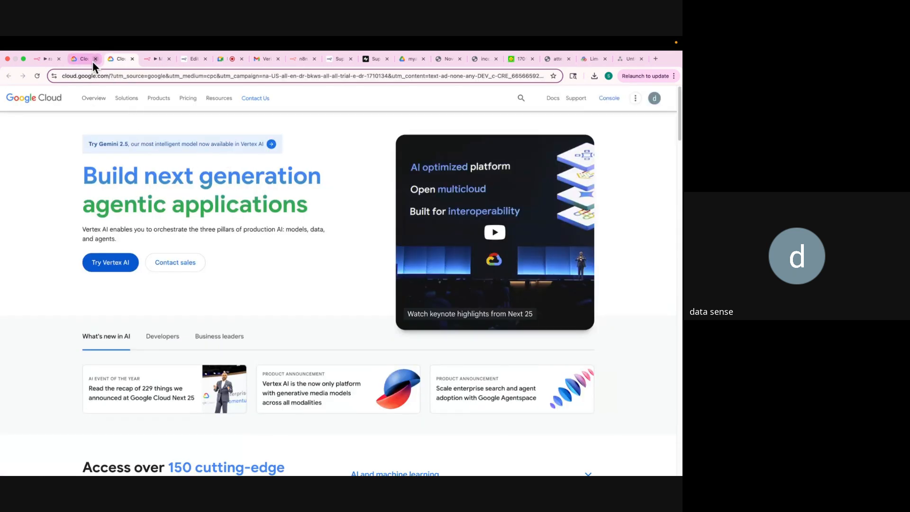
{"action": "left_click", "coordinate": [95, 59]}
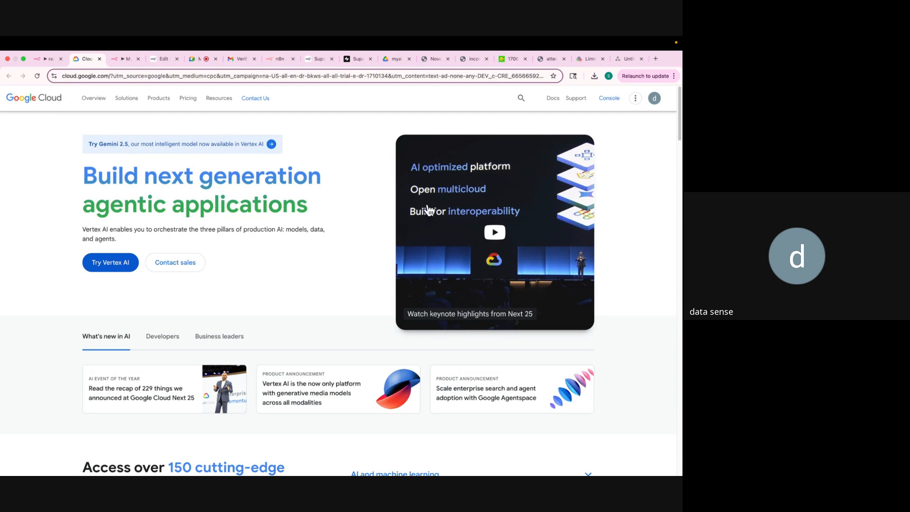
{"action": "left_click", "coordinate": [606, 100]}
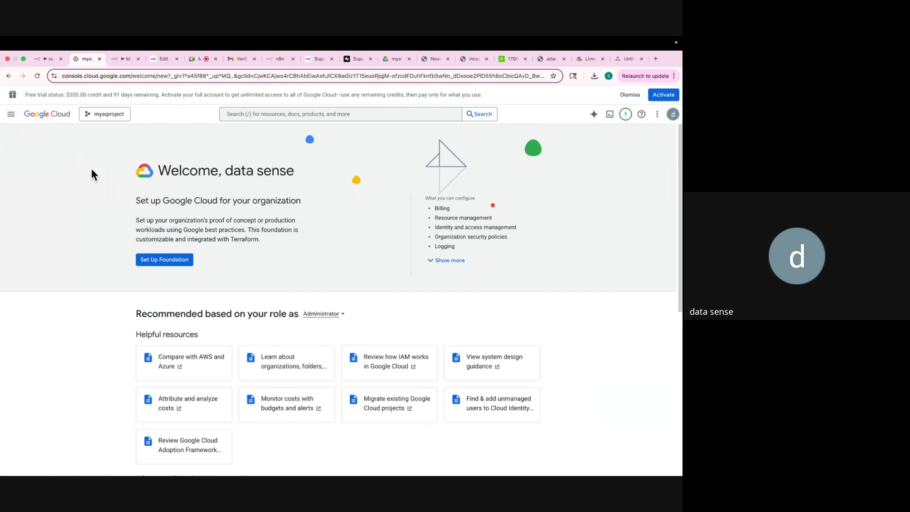
Create a Google Cloud project named myragchatbot and select it in the project picker.
{"action": "left_click", "coordinate": [94, 116]}
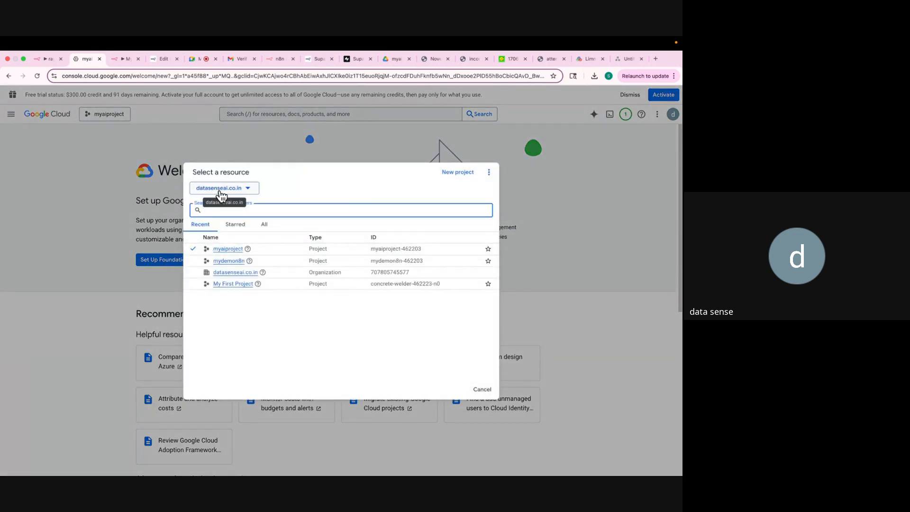
{"action": "left_click", "coordinate": [458, 174]}
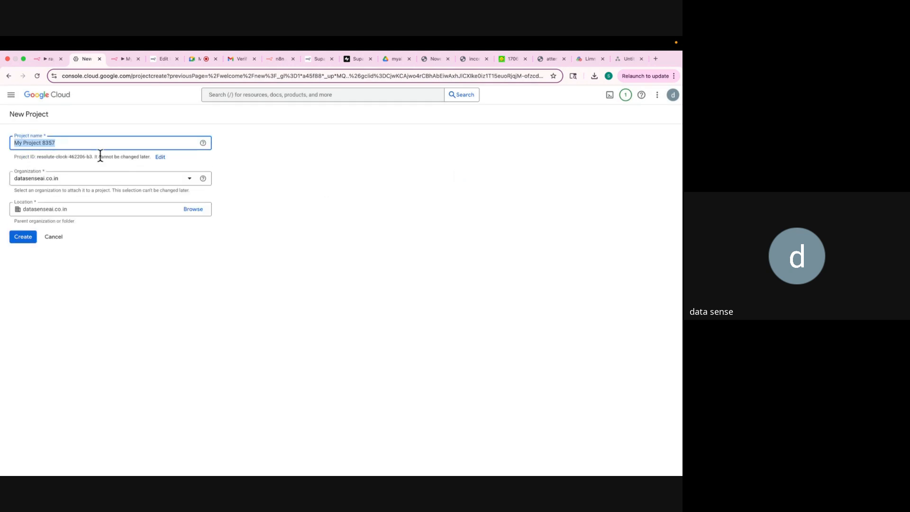
{"action": "type", "text": "m"}
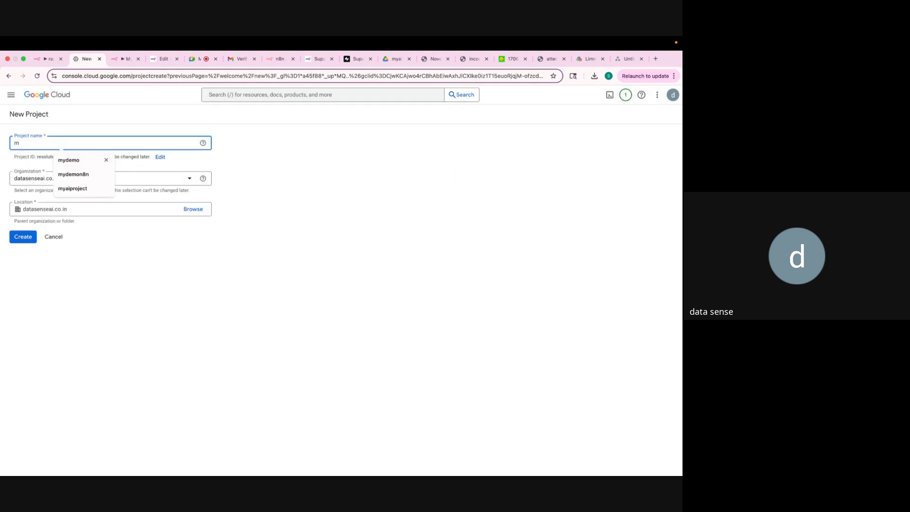
{"action": "type", "text": "yragch"}
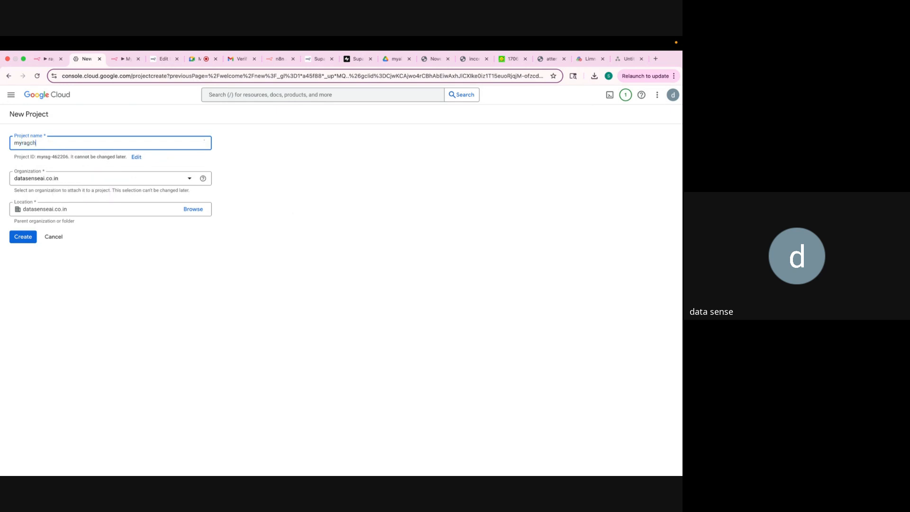
{"action": "type", "text": "atbot"}
{"action": "left_click", "coordinate": [28, 239]}
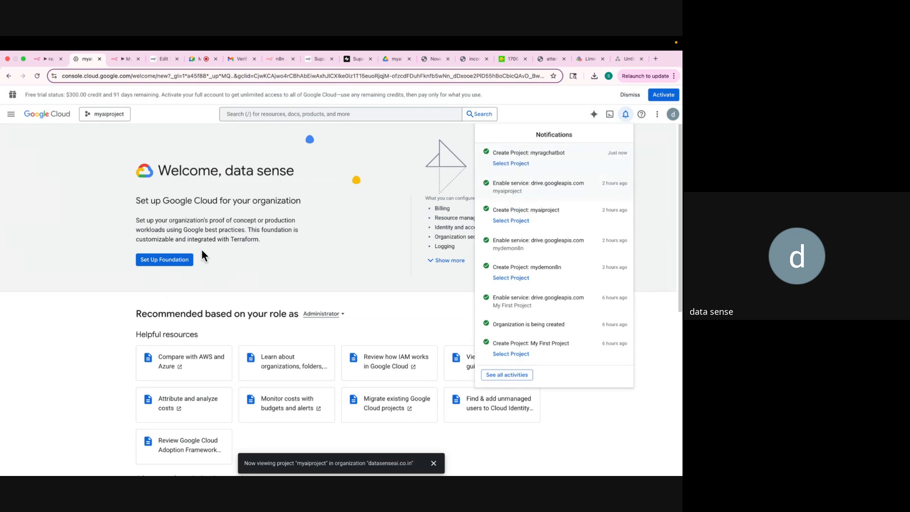
{"action": "left_click", "coordinate": [95, 113]}
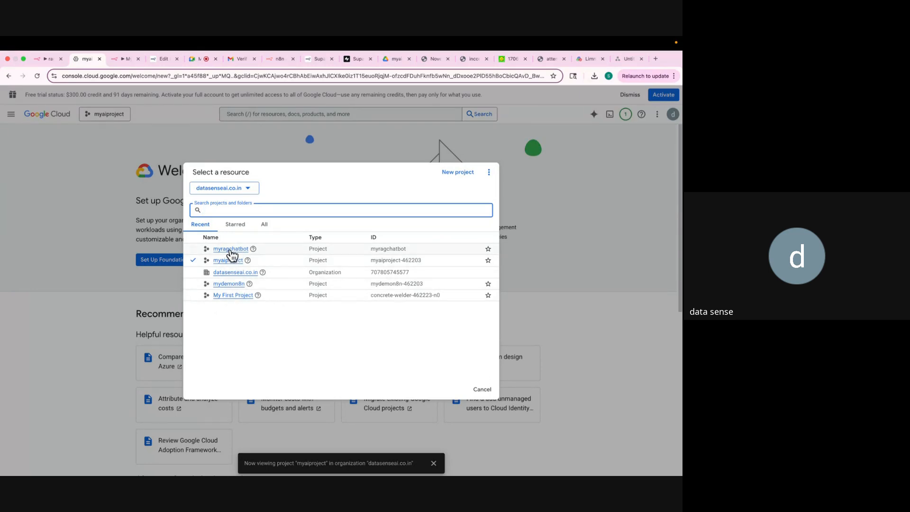
{"action": "left_click", "coordinate": [231, 250]}
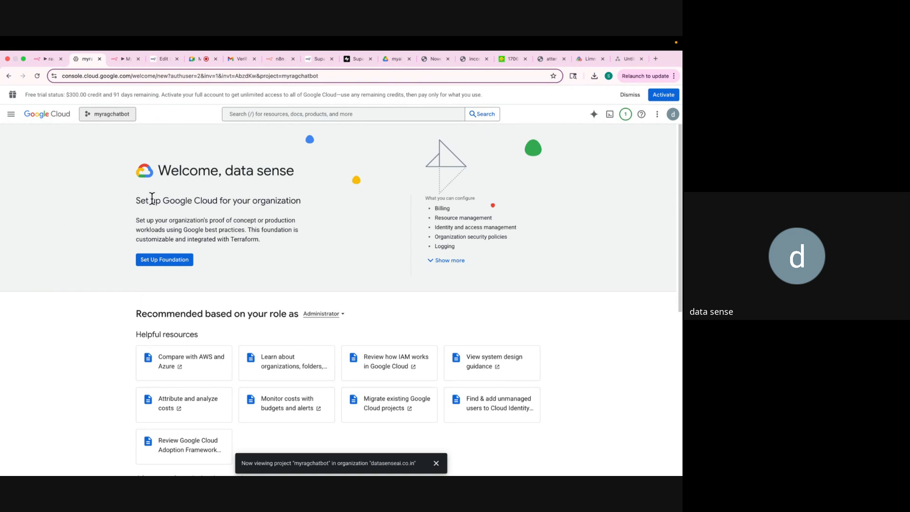
Find Google Drive API from Enabled APIs & services and enable it for myragchatbot.
{"action": "left_click", "coordinate": [11, 114]}
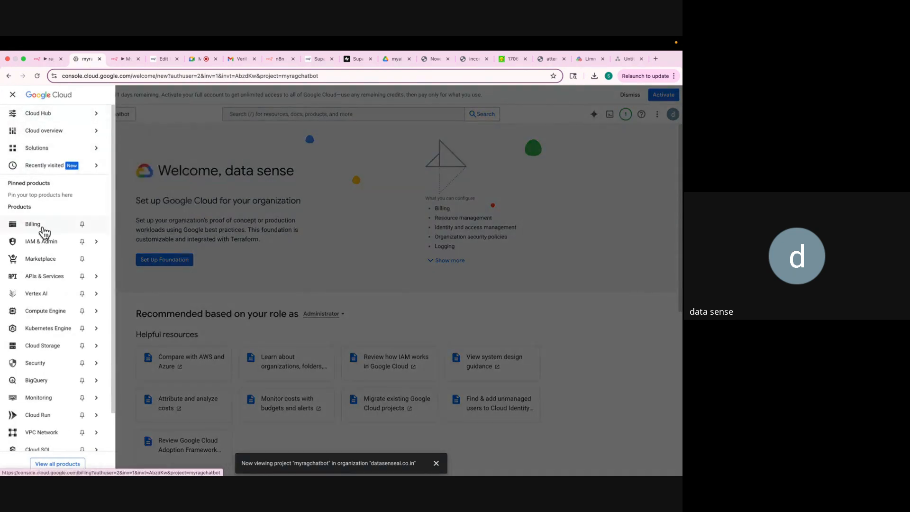
{"action": "mouse_move", "coordinate": [48, 280]}
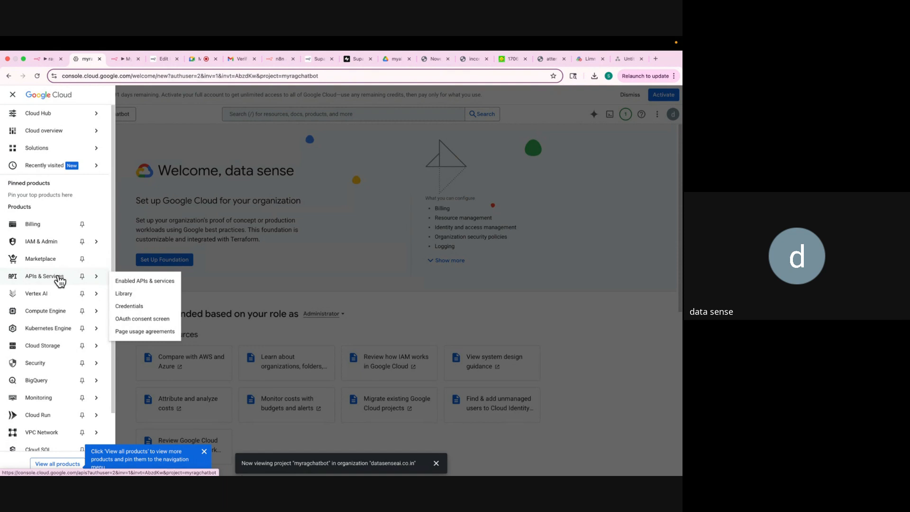
{"action": "left_click", "coordinate": [133, 284]}
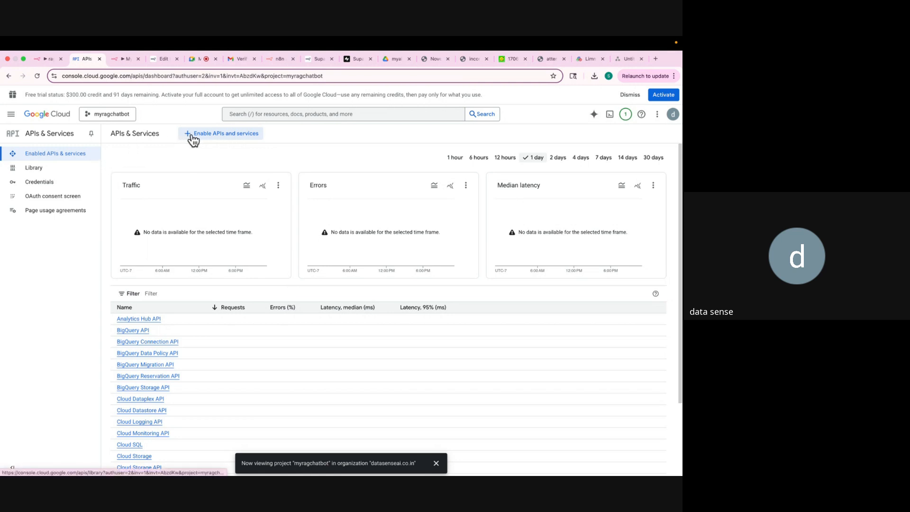
{"action": "left_click", "coordinate": [270, 113]}
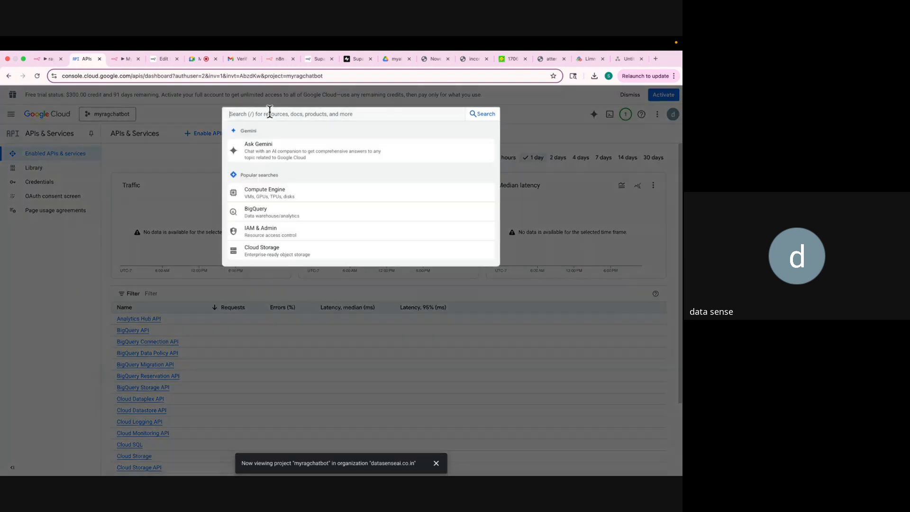
{"action": "type", "text": "goog"}
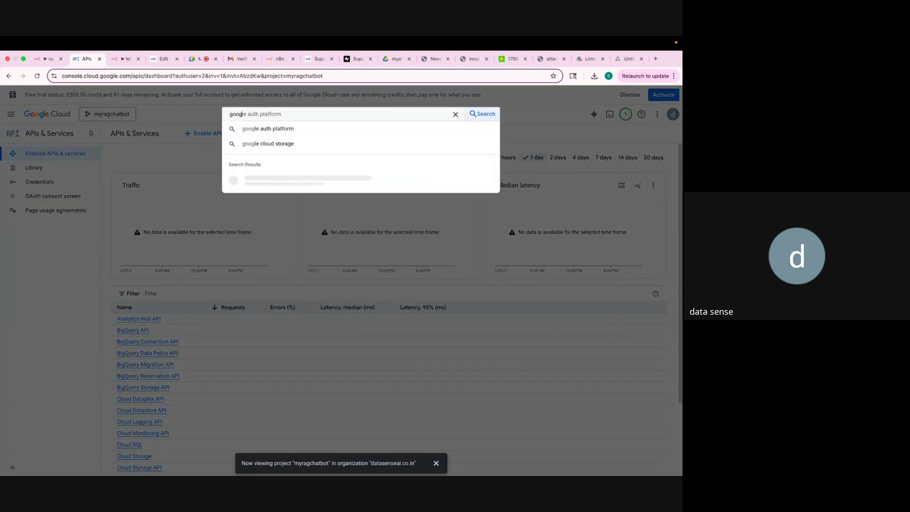
{"action": "type", "text": "le drive"}
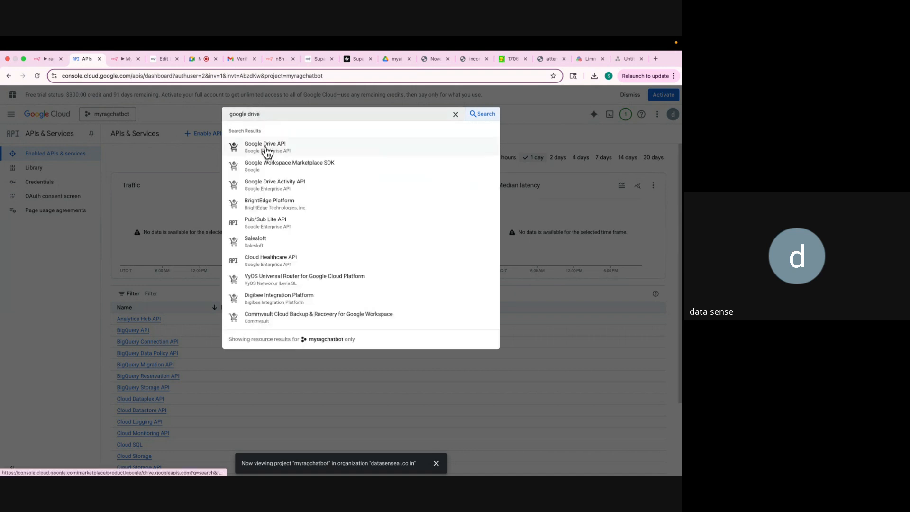
{"action": "left_click", "coordinate": [267, 151]}
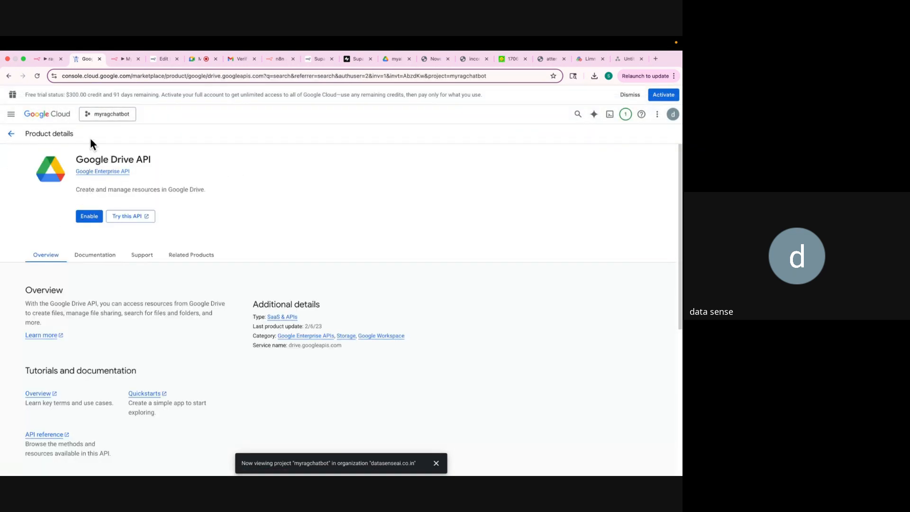
{"action": "left_click", "coordinate": [89, 217]}
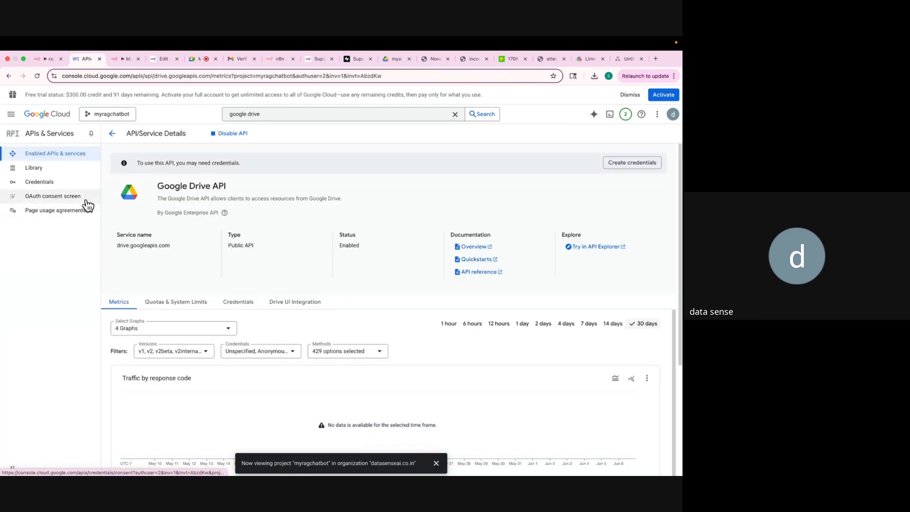
Open the OAuth consent screen to show the Google Auth Platform overview for myragchatbot.
{"action": "left_click", "coordinate": [50, 202]}
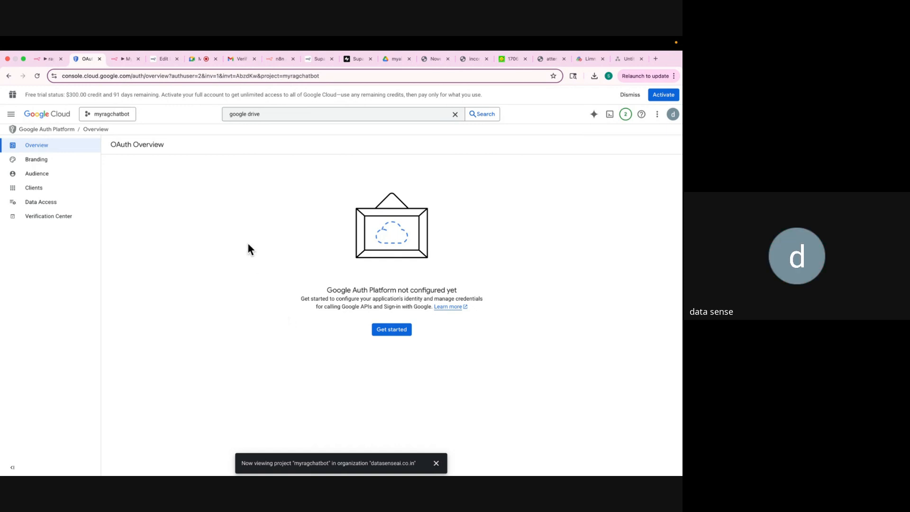
Enter the app name myragchatbot and pick the admin address as the support e-mail.
{"action": "left_click", "coordinate": [391, 330]}
{"action": "left_click", "coordinate": [161, 195]}
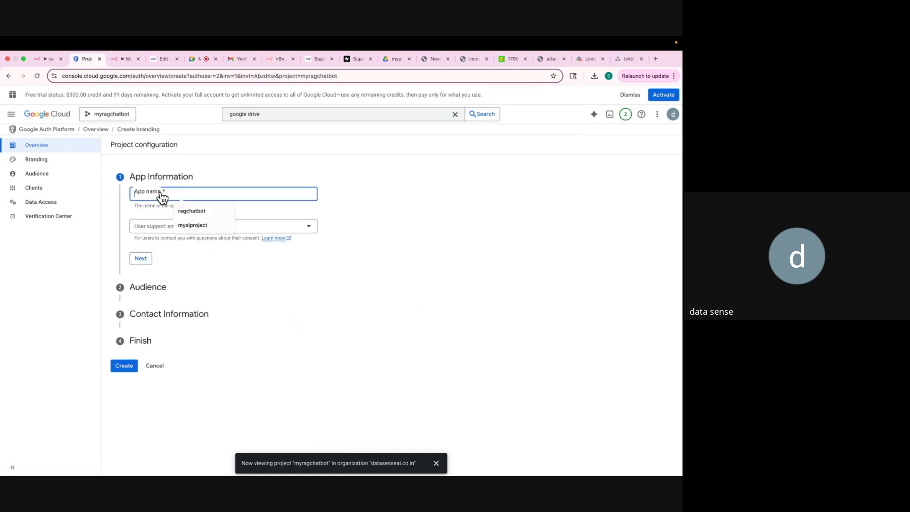
{"action": "type", "text": "myr"}
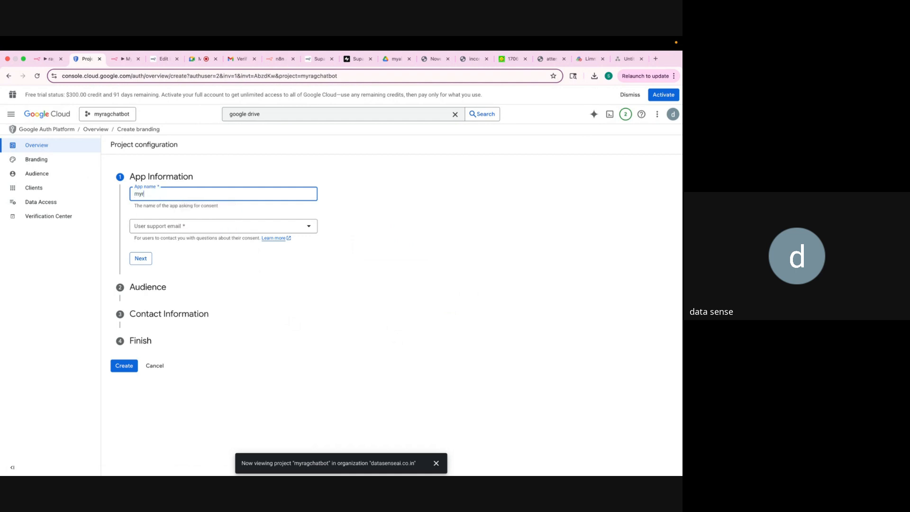
{"action": "type", "text": "agchatbot"}
{"action": "left_click", "coordinate": [159, 226]}
{"action": "left_click", "coordinate": [164, 233]}
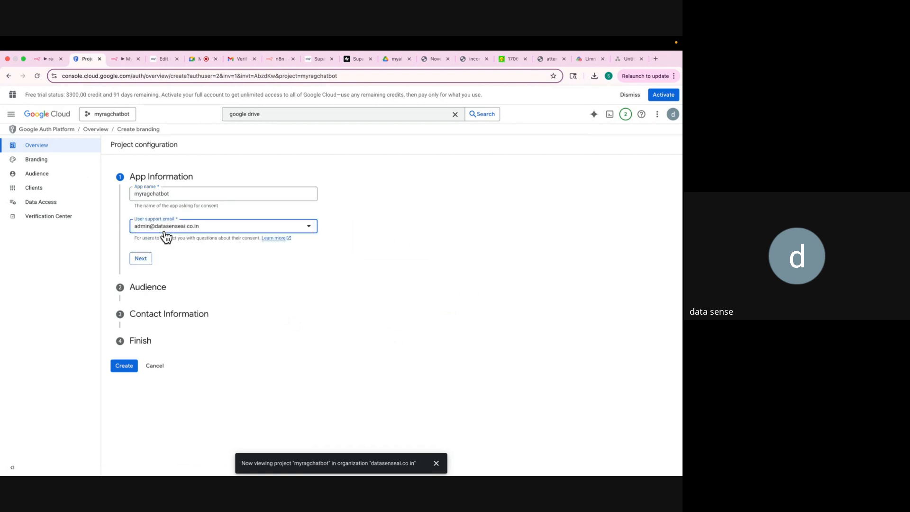
{"action": "left_click", "coordinate": [141, 258]}
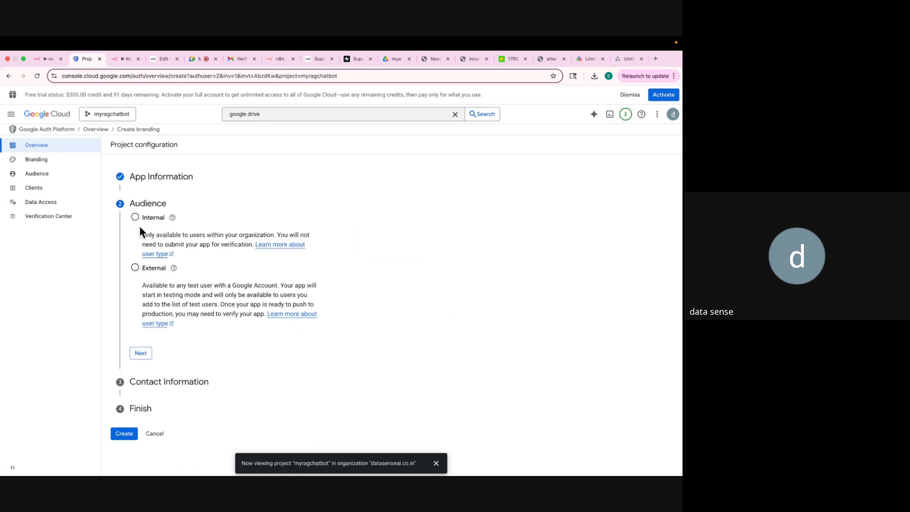
Choose the External audience, enter the contact e-mail, accept the data policy, and create the configuration.
{"action": "left_click", "coordinate": [135, 268]}
{"action": "left_click", "coordinate": [139, 358]}
{"action": "left_click", "coordinate": [143, 247]}
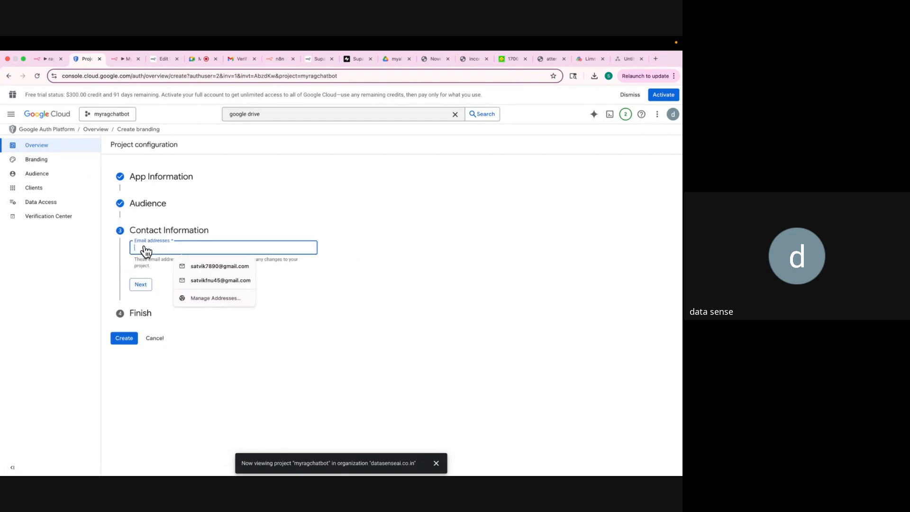
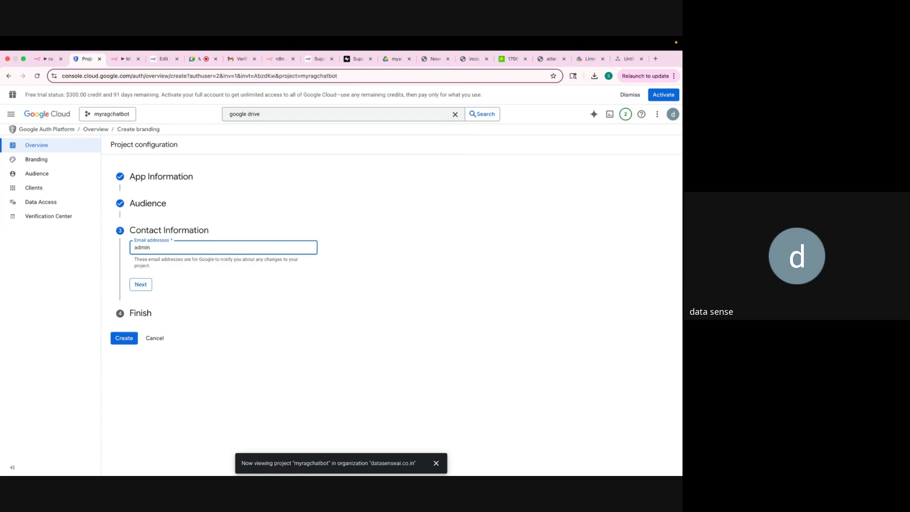
{"action": "left_click", "coordinate": [142, 286]}
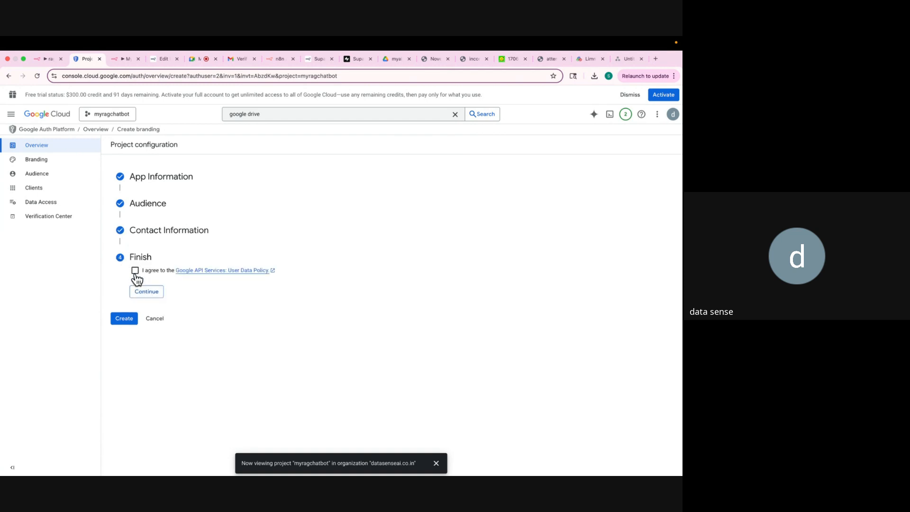
{"action": "left_click", "coordinate": [135, 271]}
{"action": "left_click", "coordinate": [142, 291]}
{"action": "left_click", "coordinate": [123, 282]}
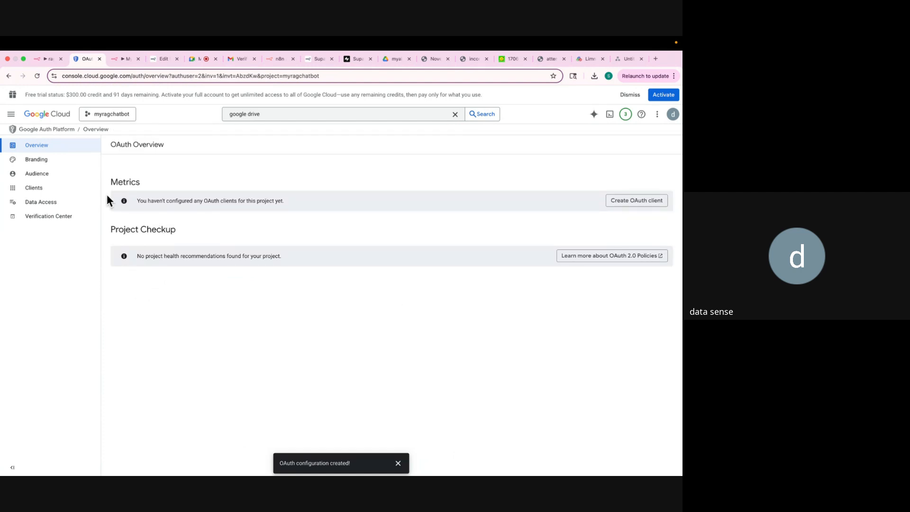
On the Audience page, add the organisation's admin e-mail address as a test user and save.
{"action": "left_click", "coordinate": [52, 176]}
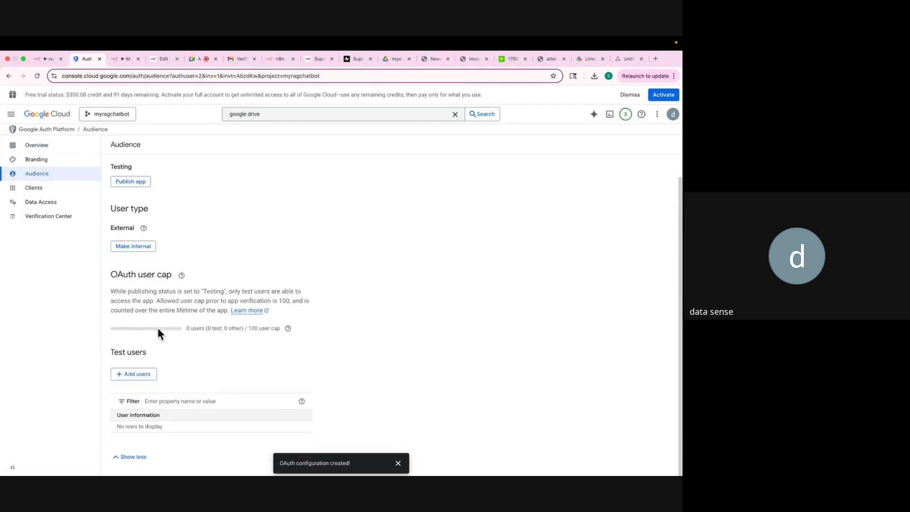
{"action": "left_click", "coordinate": [127, 375]}
{"action": "left_click", "coordinate": [430, 168]}
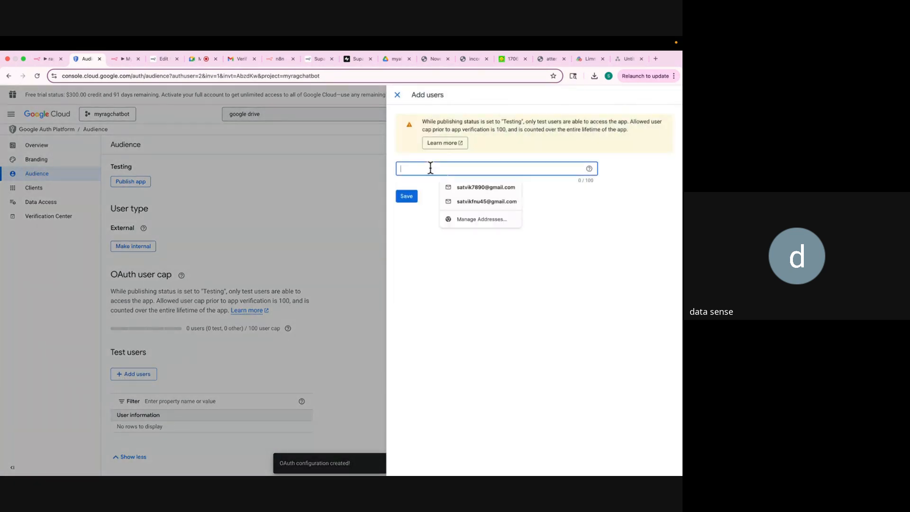
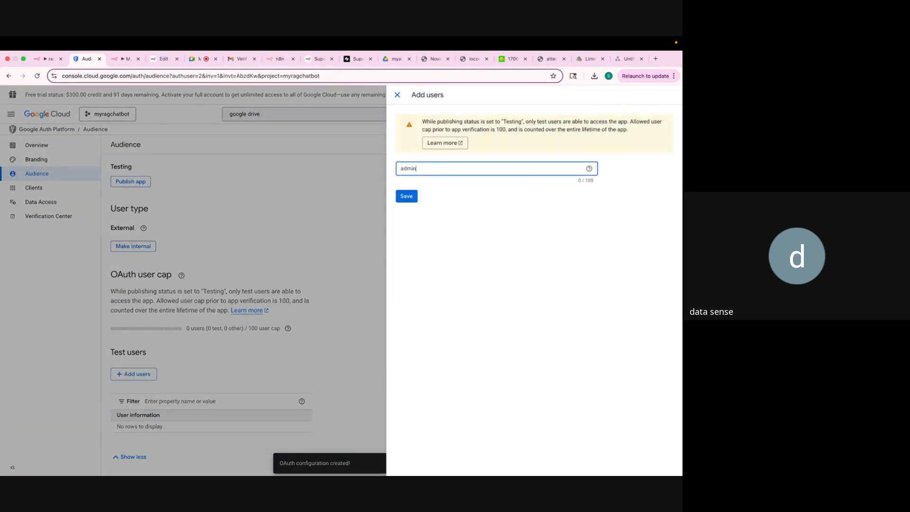
{"action": "left_click", "coordinate": [408, 197]}
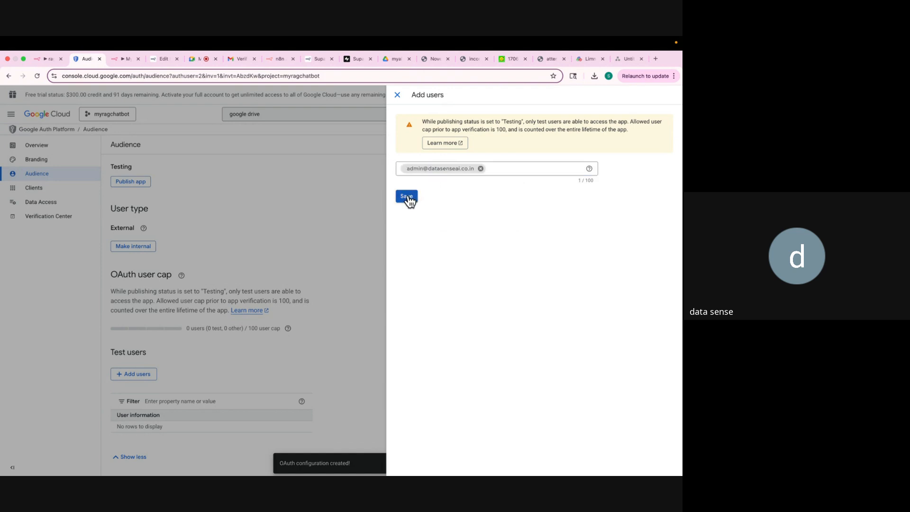
{"action": "left_click", "coordinate": [408, 197]}
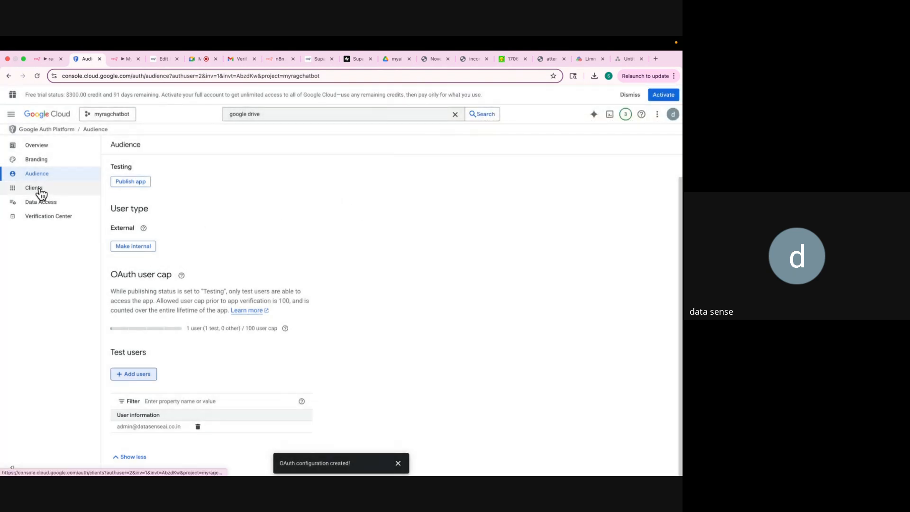
Start a new Web application OAuth client and name it myragchatbot.
{"action": "left_click", "coordinate": [41, 190]}
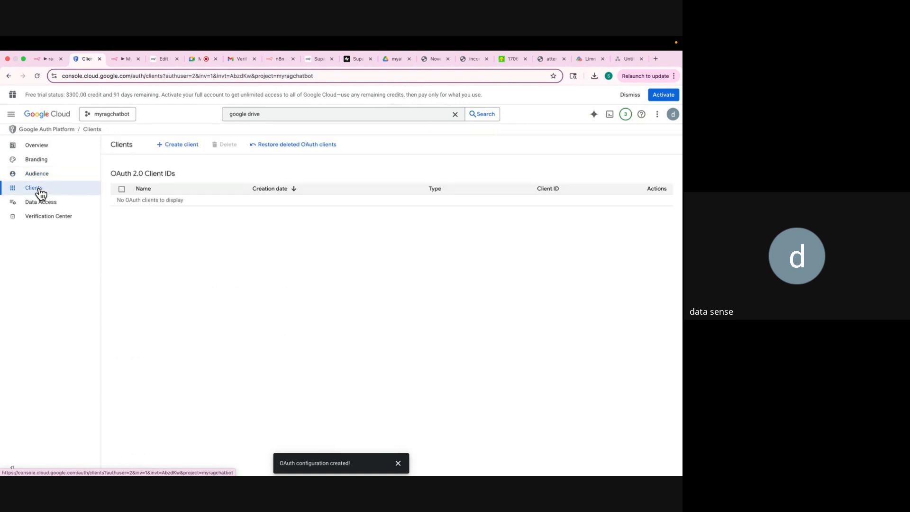
{"action": "left_click", "coordinate": [172, 145]}
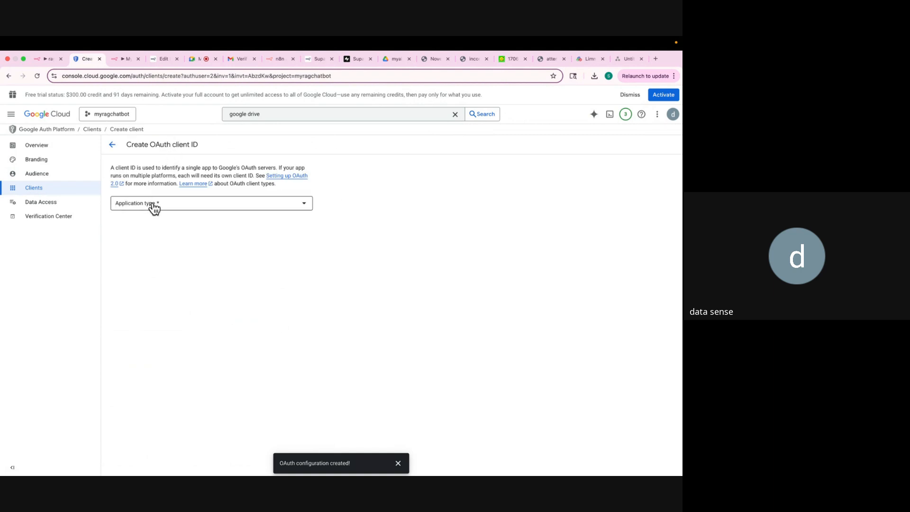
{"action": "left_click", "coordinate": [155, 207]}
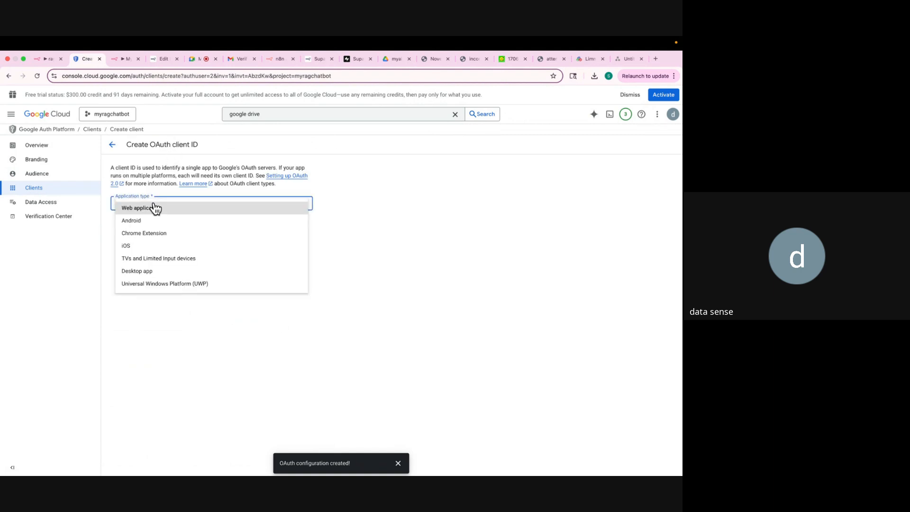
{"action": "left_click", "coordinate": [153, 209]}
{"action": "left_click_drag", "start_coordinate": [308, 225], "coordinate": [107, 222]}
{"action": "type", "text": "myrag"}
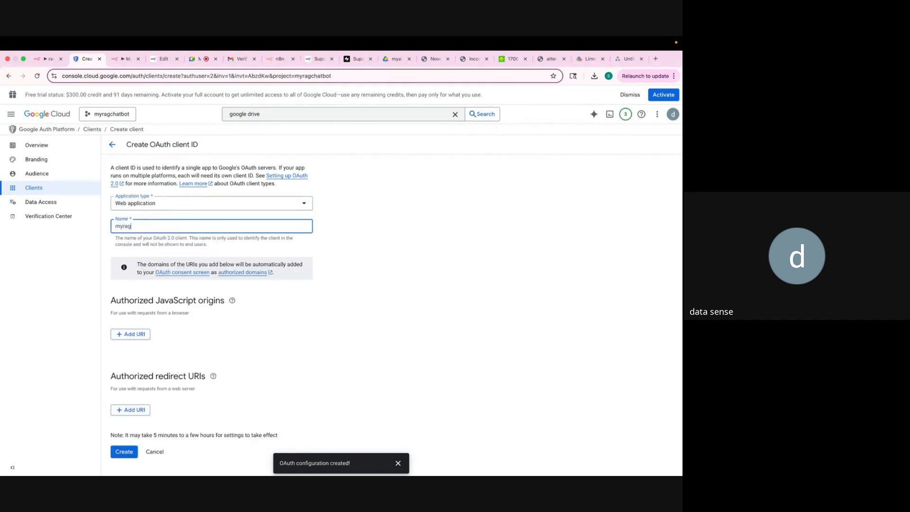
{"action": "type", "text": "chatbot"}
Add n8n's OAuth callback URL as the redirect URI, create the client, and copy its client ID.
{"action": "left_click", "coordinate": [131, 410]}
{"action": "left_click", "coordinate": [116, 59]}
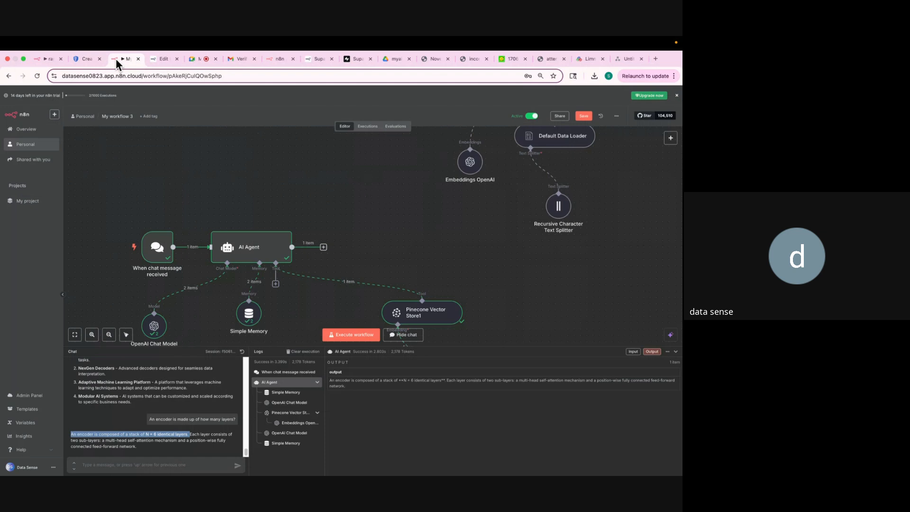
{"action": "left_click", "coordinate": [47, 58]}
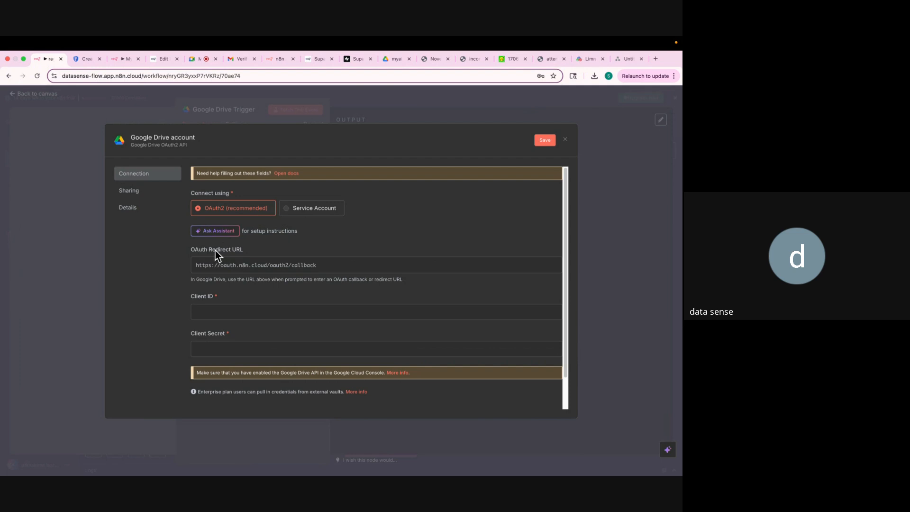
{"action": "left_click", "coordinate": [540, 267]}
{"action": "left_click", "coordinate": [80, 58]}
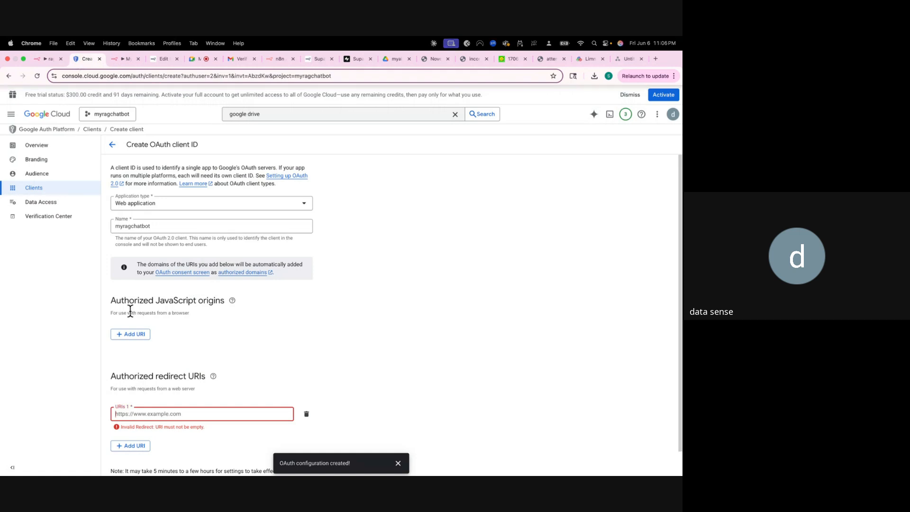
{"action": "left_click", "coordinate": [166, 414]}
{"action": "key", "text": "super+v"}
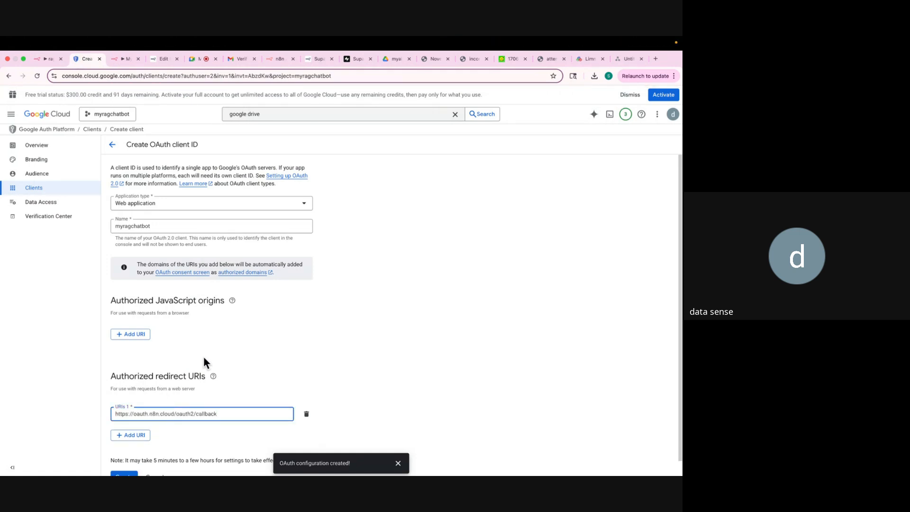
{"action": "scroll", "coordinate": [203, 355], "scroll_direction": "down", "scroll_amount": 1}
{"action": "left_click", "coordinate": [124, 460]}
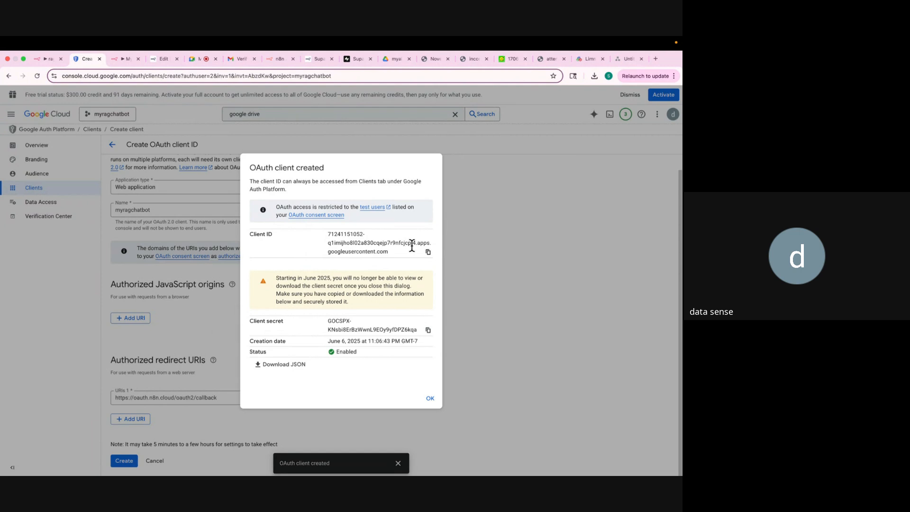
{"action": "left_click", "coordinate": [428, 252]}
Paste the new client ID and client secret into n8n's Google Drive credential and begin Google sign-in.
{"action": "left_click", "coordinate": [47, 59]}
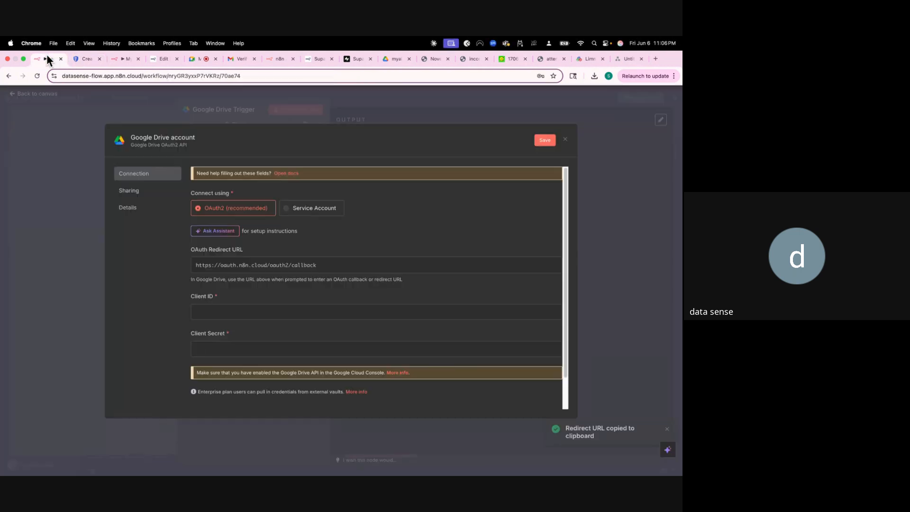
{"action": "left_click", "coordinate": [212, 309]}
{"action": "key", "text": "super+v"}
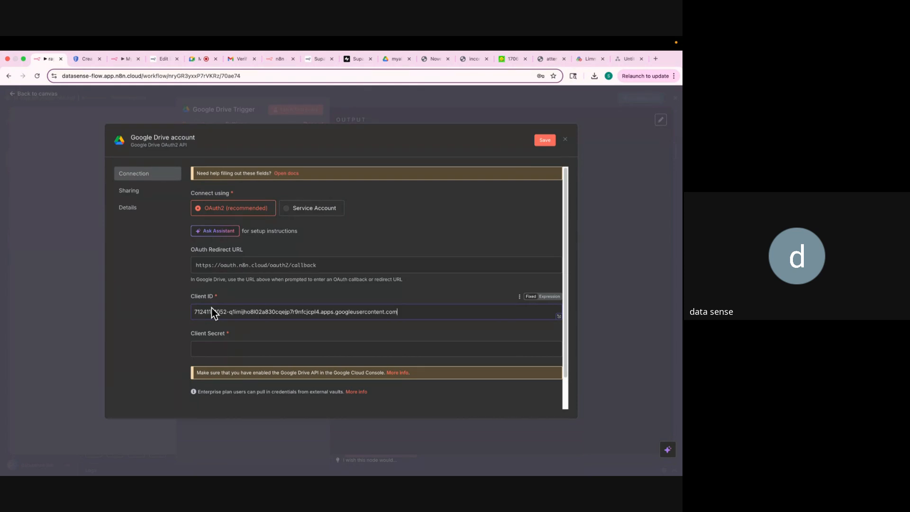
{"action": "left_click", "coordinate": [79, 59]}
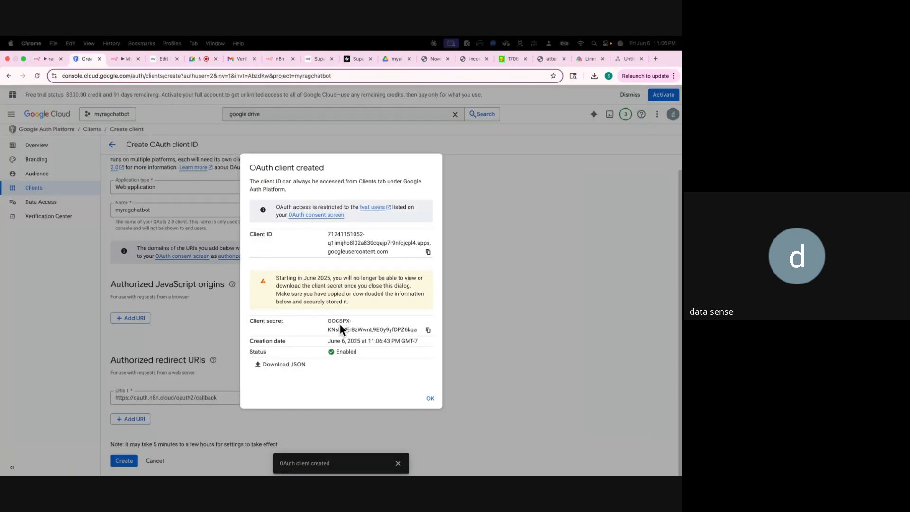
{"action": "left_click", "coordinate": [428, 330]}
{"action": "left_click", "coordinate": [50, 58]}
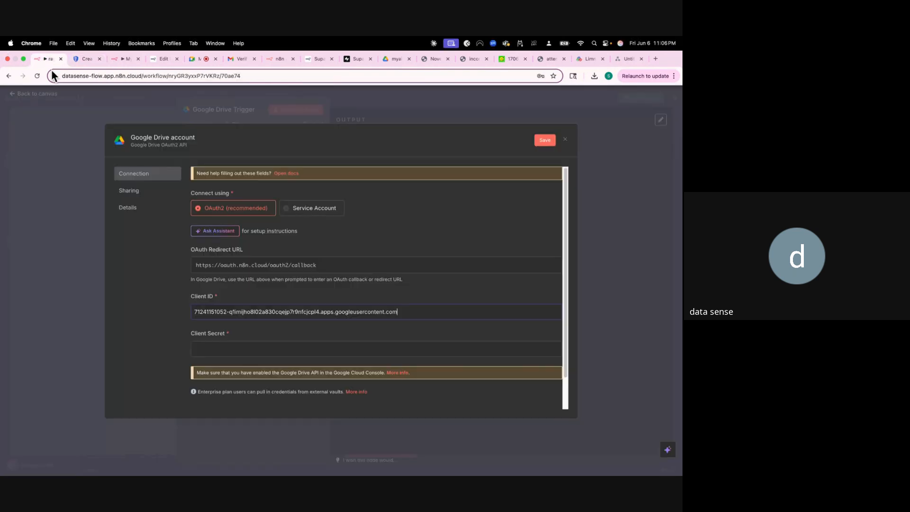
{"action": "left_click", "coordinate": [210, 350]}
{"action": "key", "text": "super+v"}
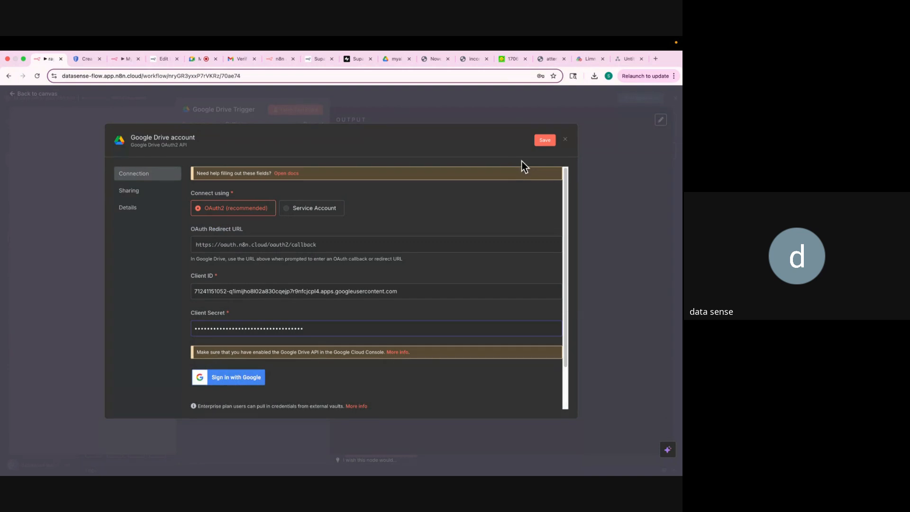
{"action": "left_click", "coordinate": [253, 377]}
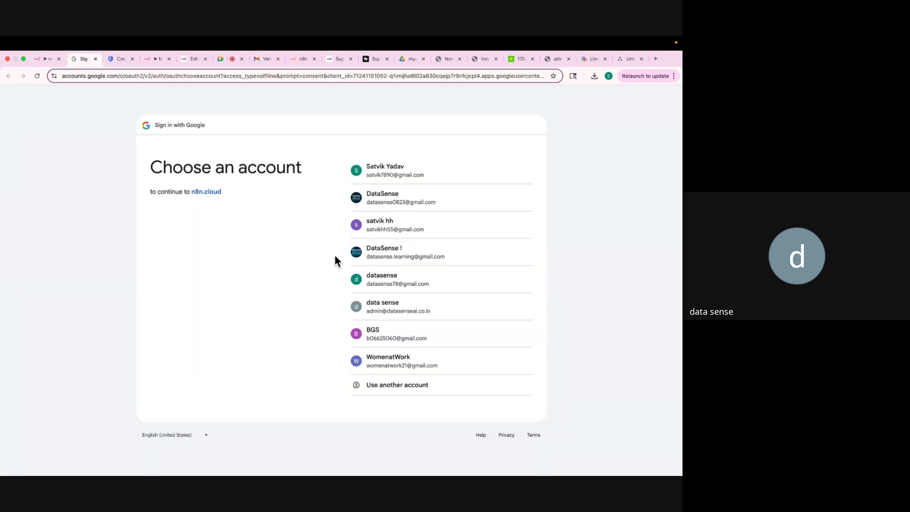
Authorize n8n.cloud with the admin Google account, close the connected credential, and decline password saving.
{"action": "left_click", "coordinate": [382, 309]}
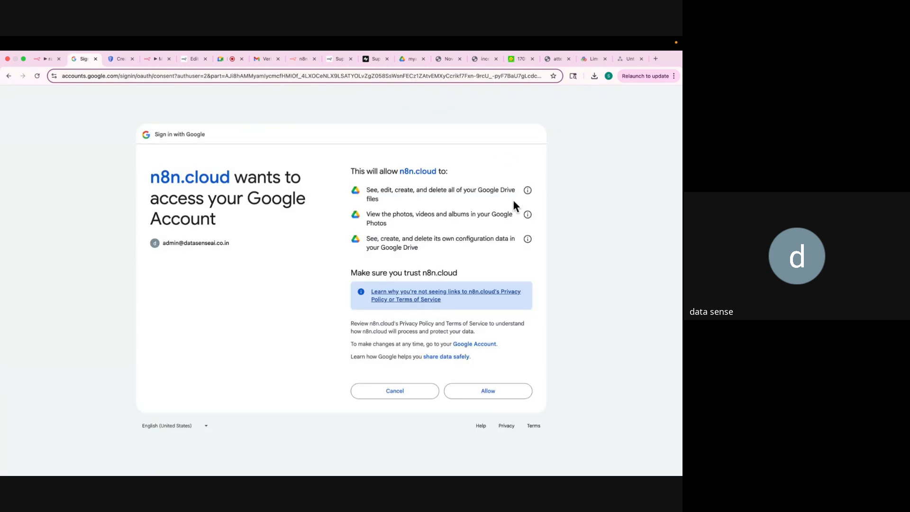
{"action": "left_click", "coordinate": [480, 390]}
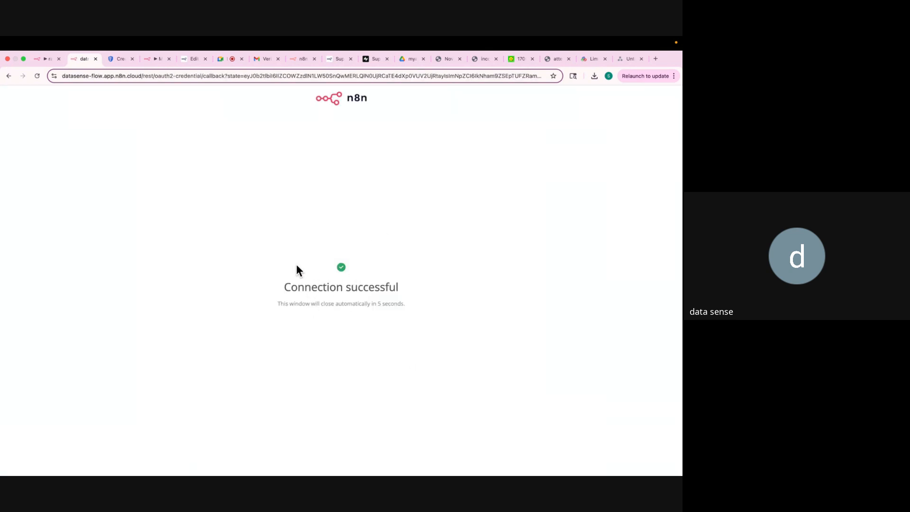
{"action": "left_click", "coordinate": [45, 61]}
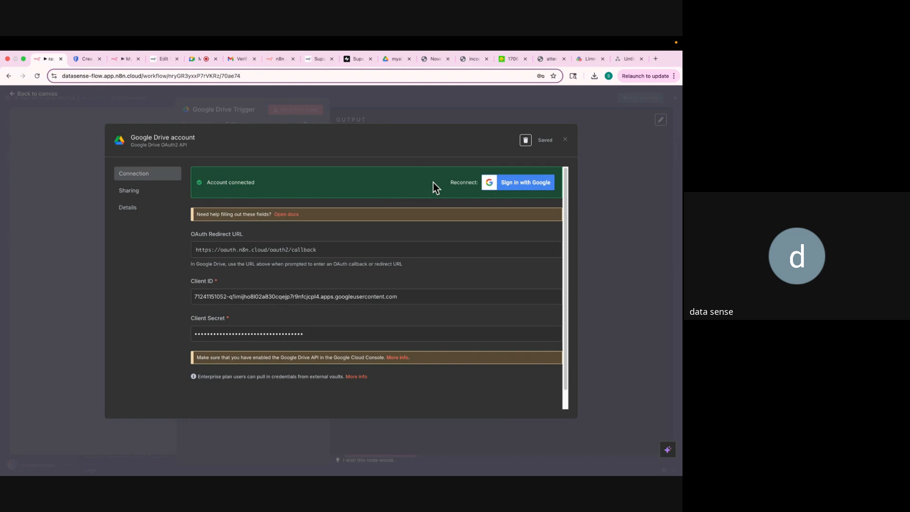
{"action": "left_click", "coordinate": [566, 141]}
{"action": "left_click", "coordinate": [516, 193]}
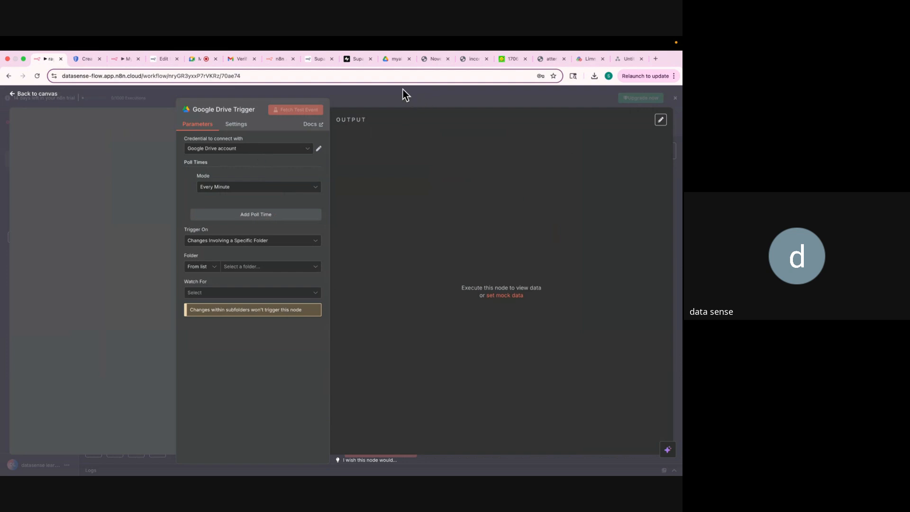
Create a new Google Drive folder named myragchatbot.
{"action": "left_click", "coordinate": [396, 59]}
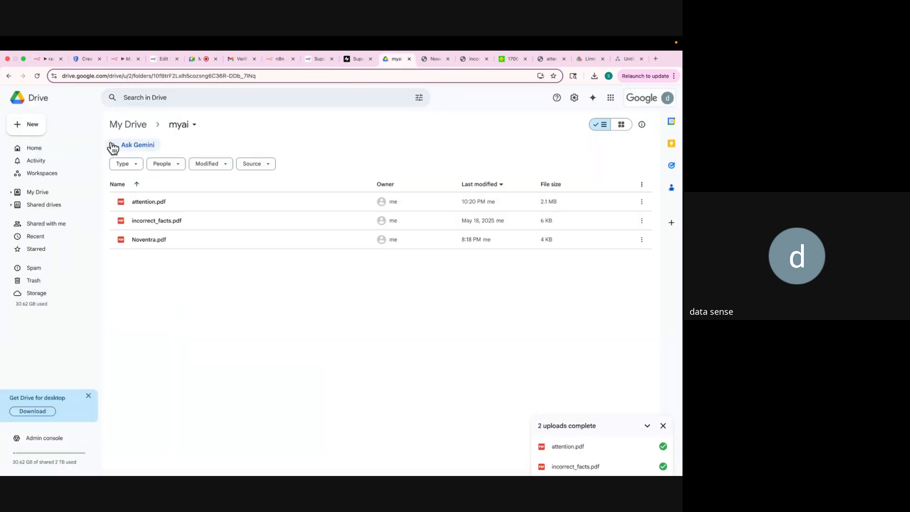
{"action": "left_click", "coordinate": [68, 153]}
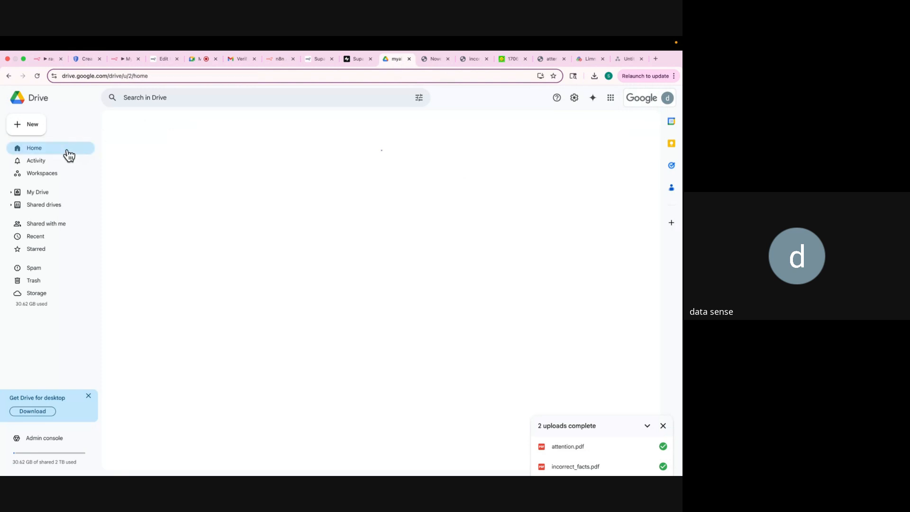
{"action": "left_click", "coordinate": [43, 128]}
{"action": "left_click", "coordinate": [48, 124]}
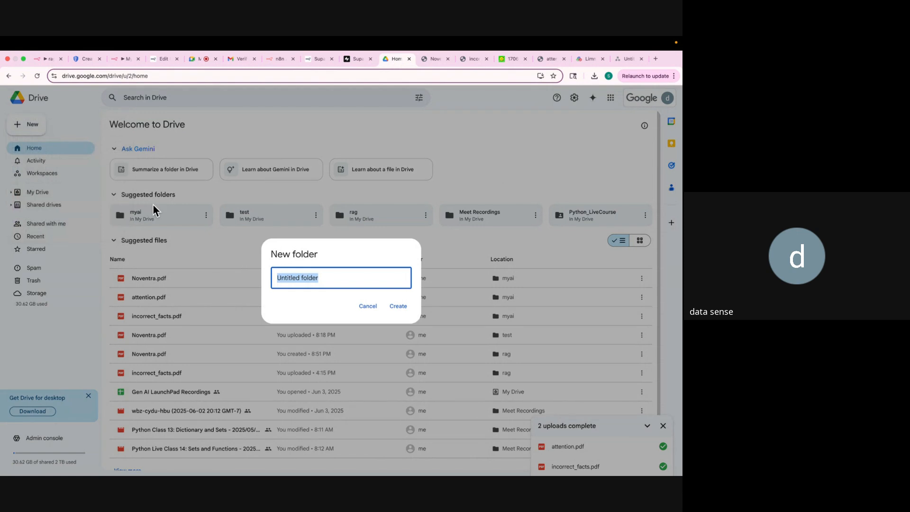
{"action": "type", "text": "myragchatbot"}
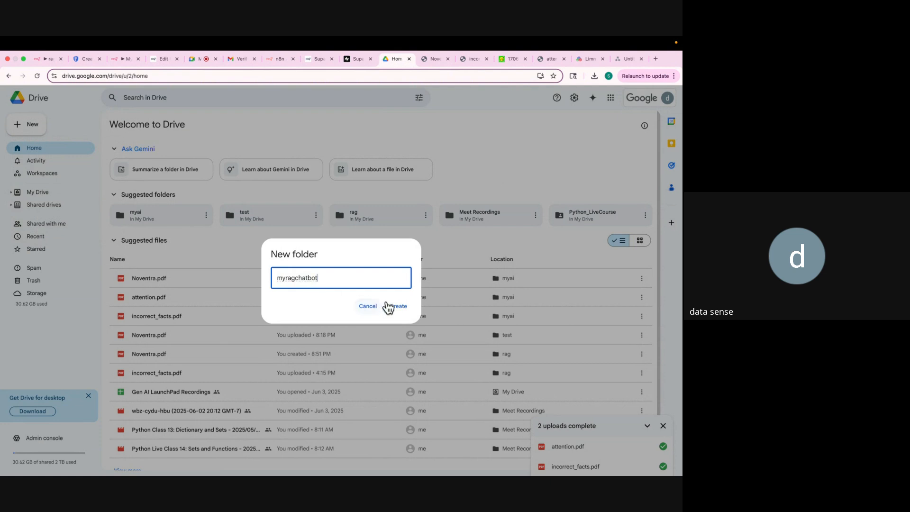
{"action": "left_click", "coordinate": [397, 307]}
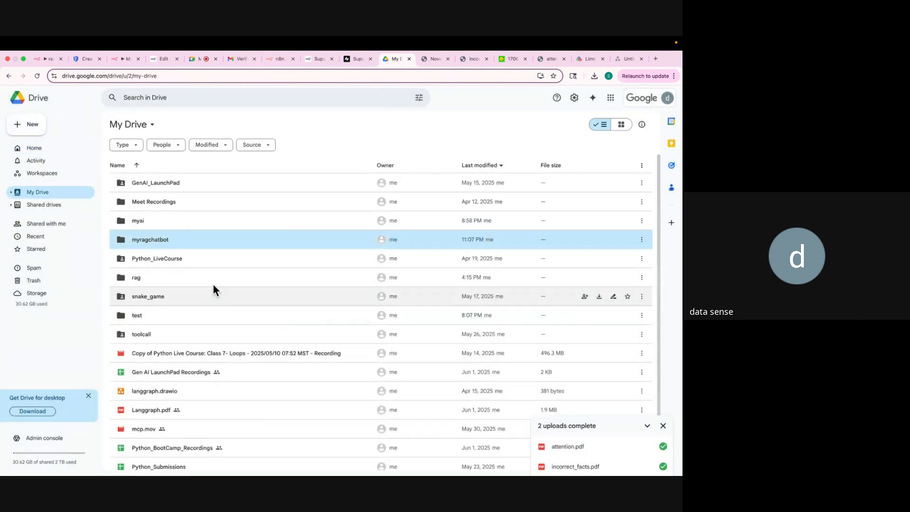
Upload Noventra.pdf into the myragchatbot folder.
{"action": "double_click", "coordinate": [170, 242]}
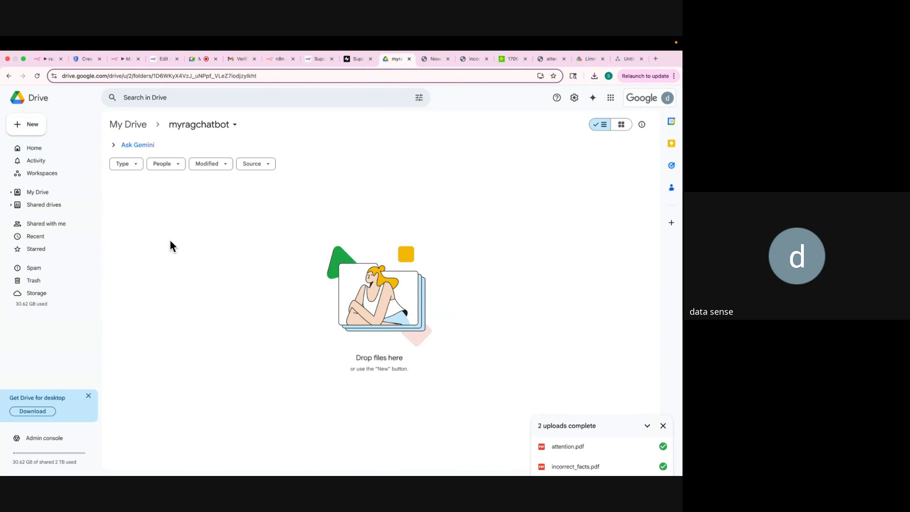
{"action": "left_click", "coordinate": [30, 126]}
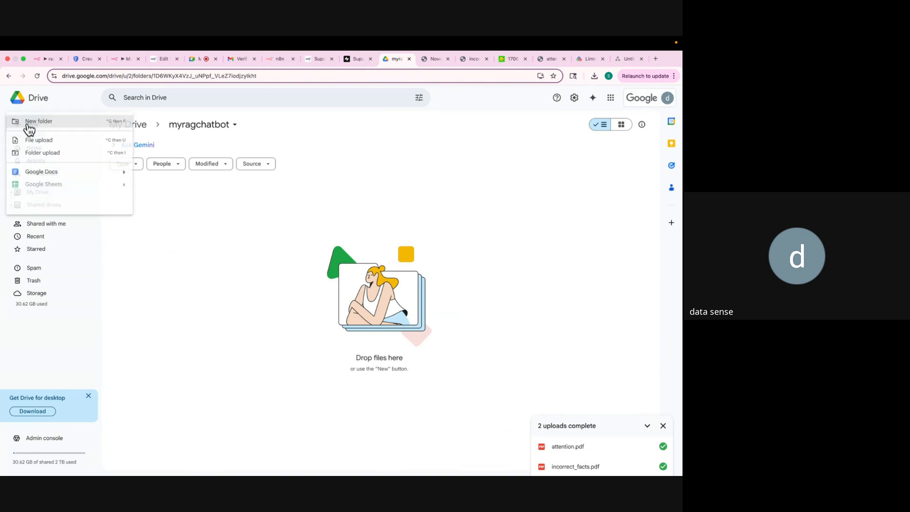
{"action": "left_click", "coordinate": [43, 141]}
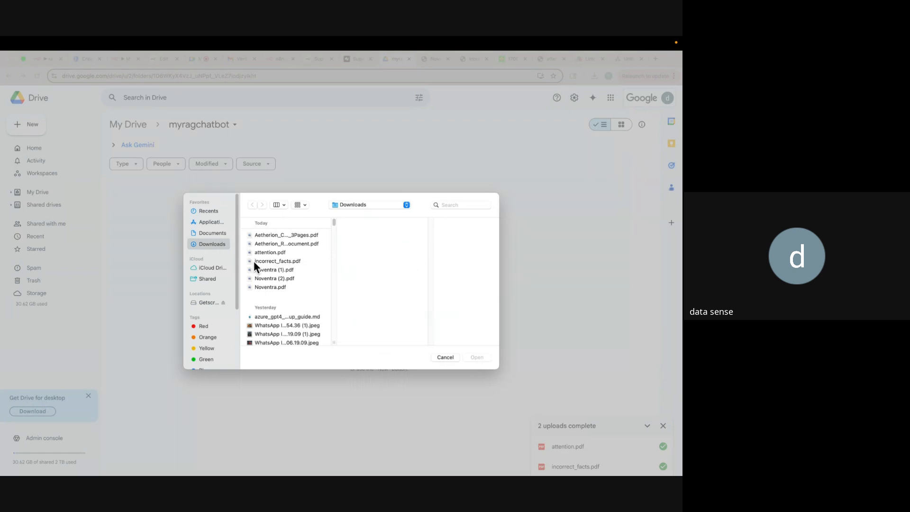
{"action": "double_click", "coordinate": [267, 286]}
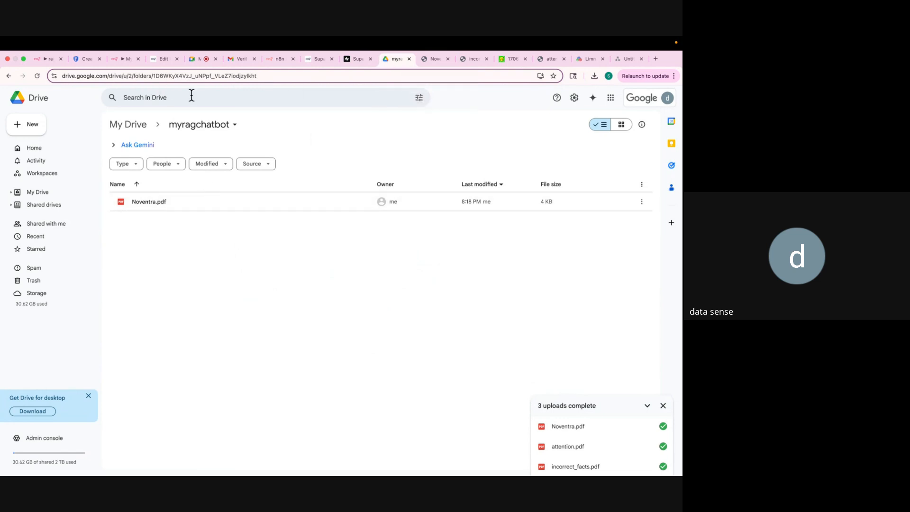
{"action": "left_click", "coordinate": [43, 59]}
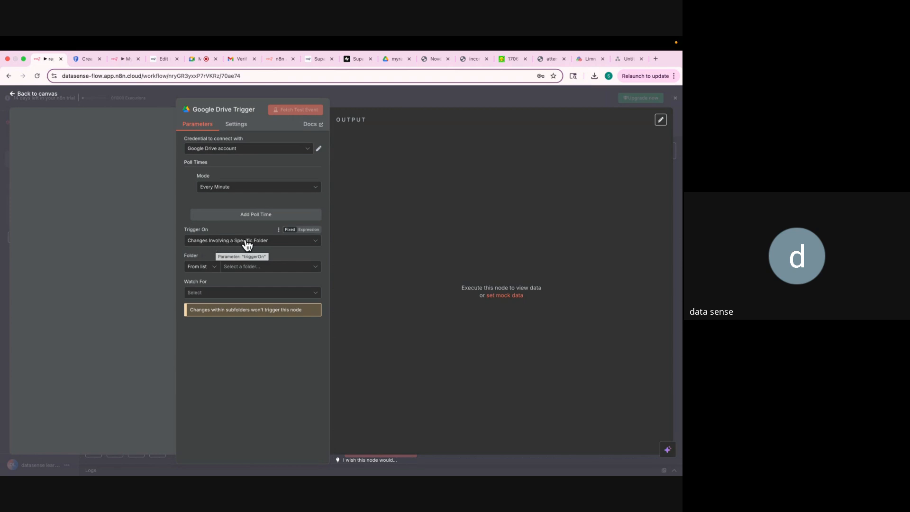
Set the Google Drive Trigger's Folder to myragchatbot and Watch For to File Created.
{"action": "left_click", "coordinate": [259, 268]}
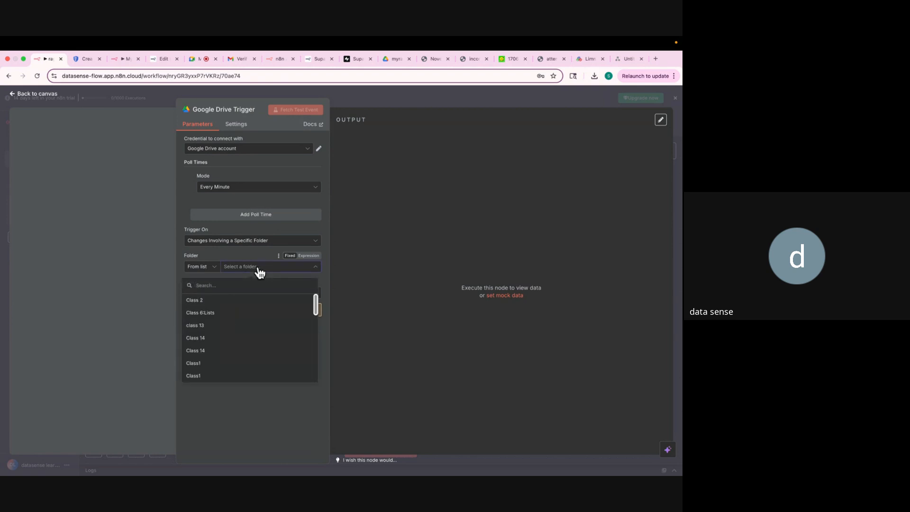
{"action": "left_click", "coordinate": [278, 263]}
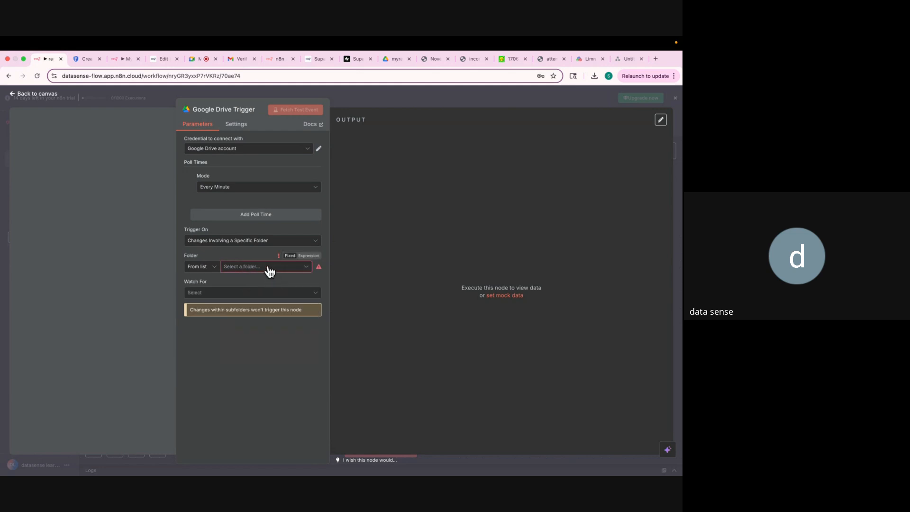
{"action": "left_click", "coordinate": [269, 271]}
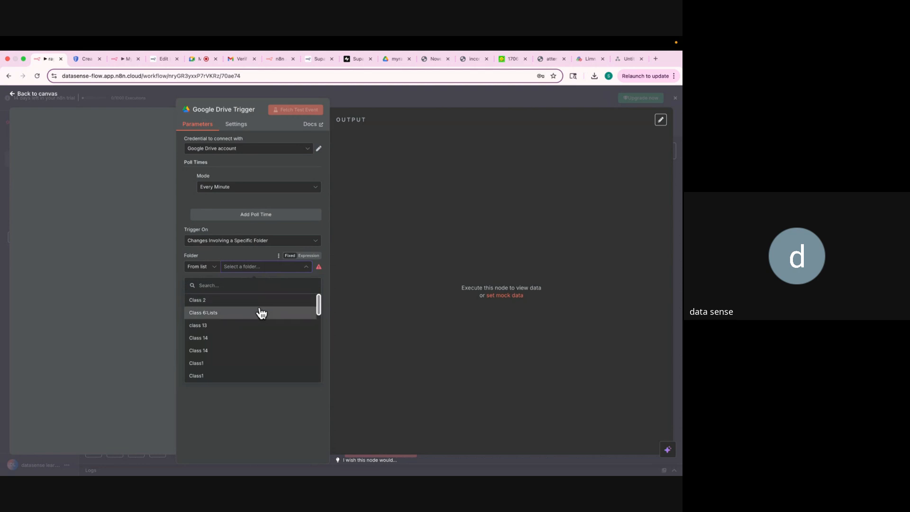
{"action": "scroll", "coordinate": [260, 332], "scroll_direction": "down", "scroll_amount": 10}
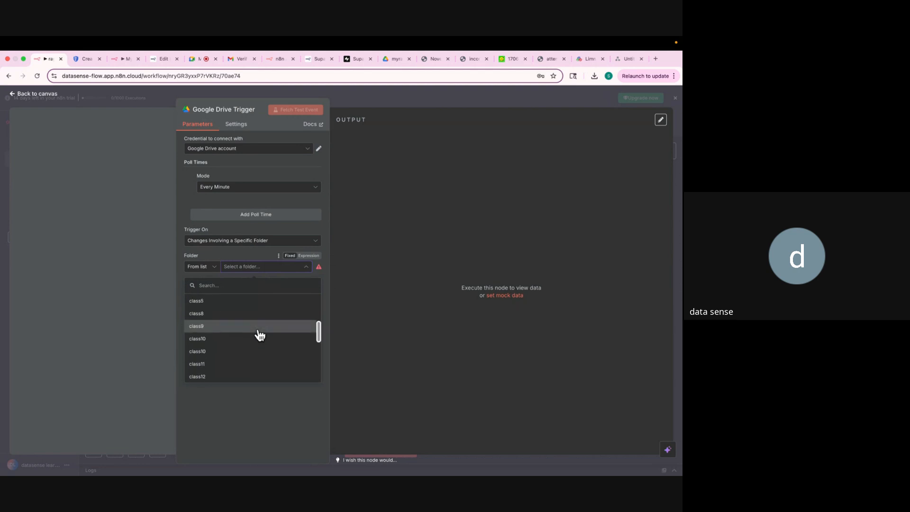
{"action": "scroll", "coordinate": [261, 335], "scroll_direction": "down", "scroll_amount": 8}
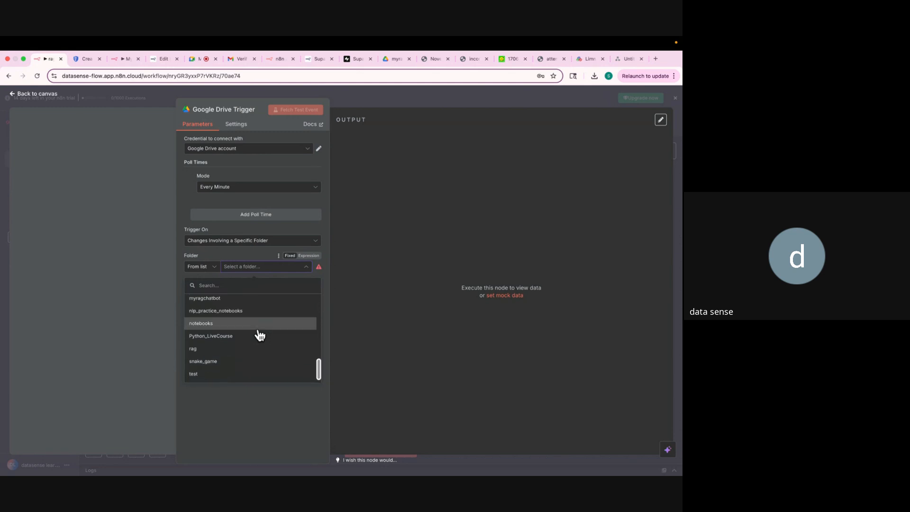
{"action": "scroll", "coordinate": [260, 336], "scroll_direction": "up", "scroll_amount": 3}
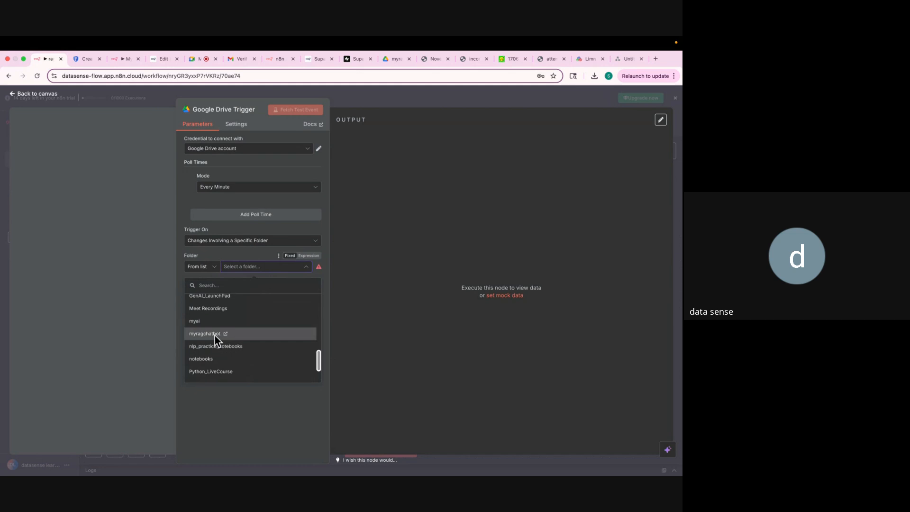
{"action": "left_click", "coordinate": [214, 335]}
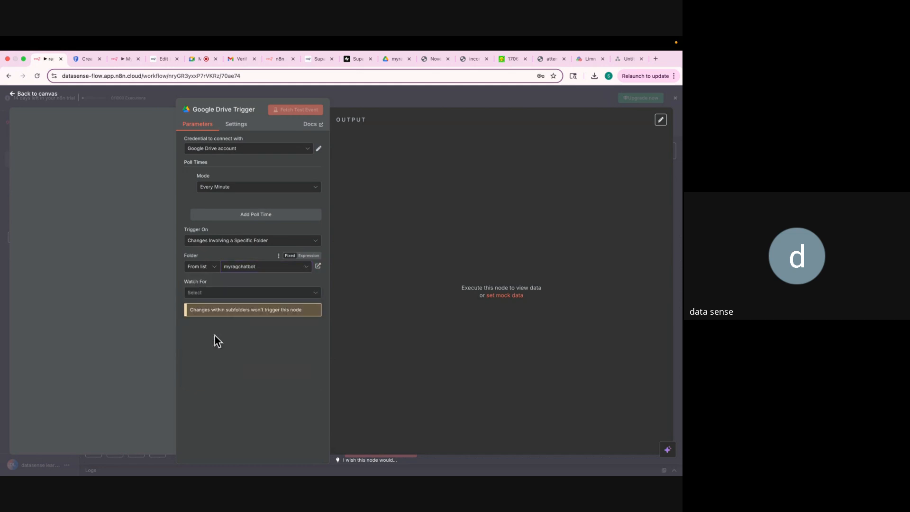
{"action": "left_click", "coordinate": [207, 294]}
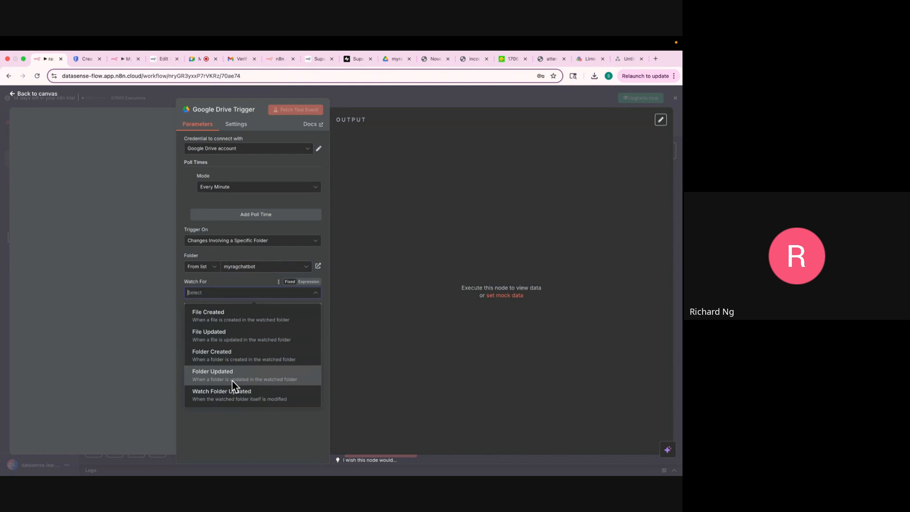
{"action": "left_click", "coordinate": [216, 319]}
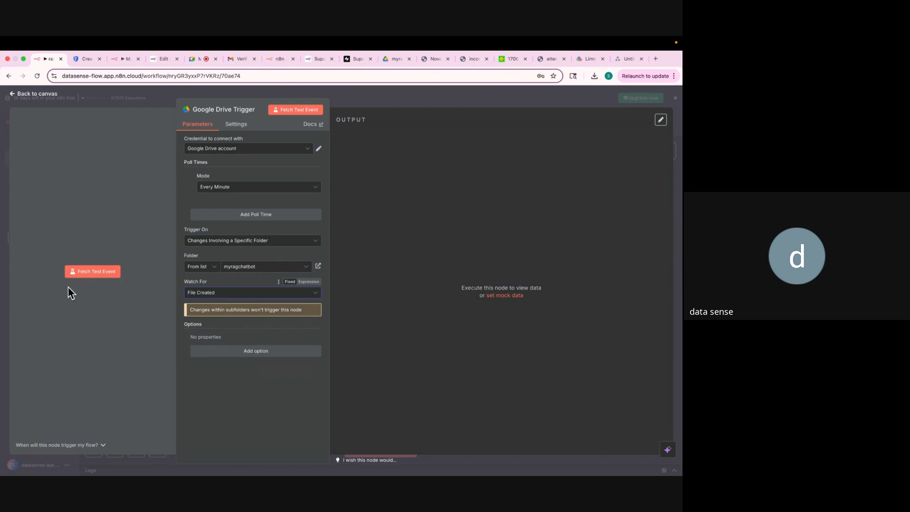
Fetch a test event, confirm Noventra.pdf appears in the output, and return to the canvas.
{"action": "left_click", "coordinate": [88, 273]}
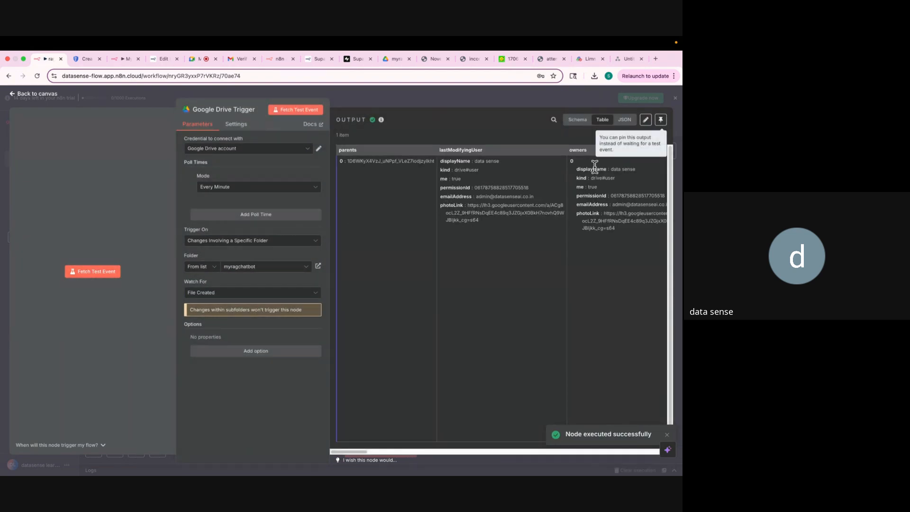
{"action": "scroll", "coordinate": [514, 242], "scroll_direction": "right", "scroll_amount": 10}
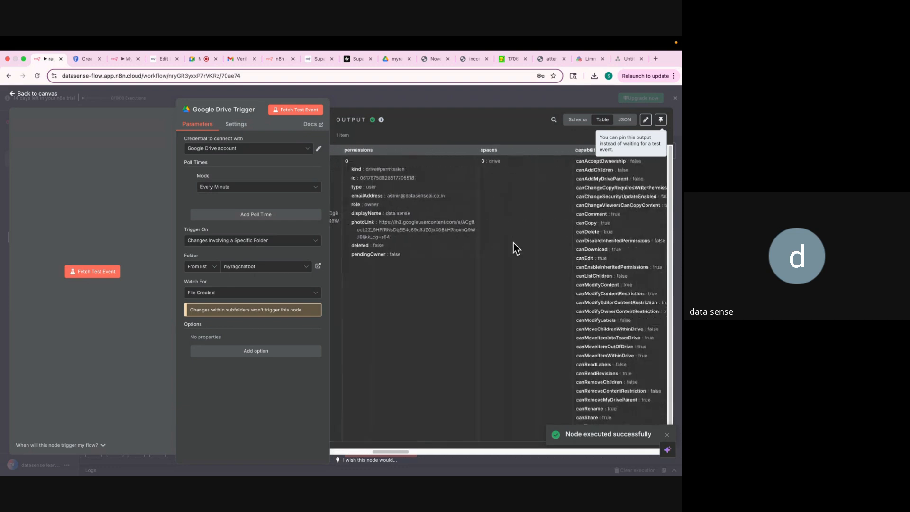
{"action": "scroll", "coordinate": [513, 243], "scroll_direction": "right", "scroll_amount": 10}
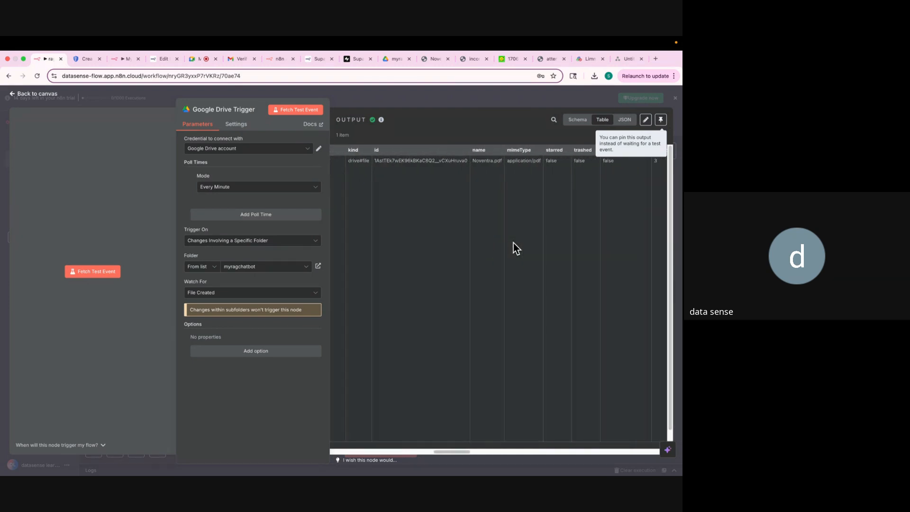
{"action": "scroll", "coordinate": [513, 243], "scroll_direction": "right", "scroll_amount": 10}
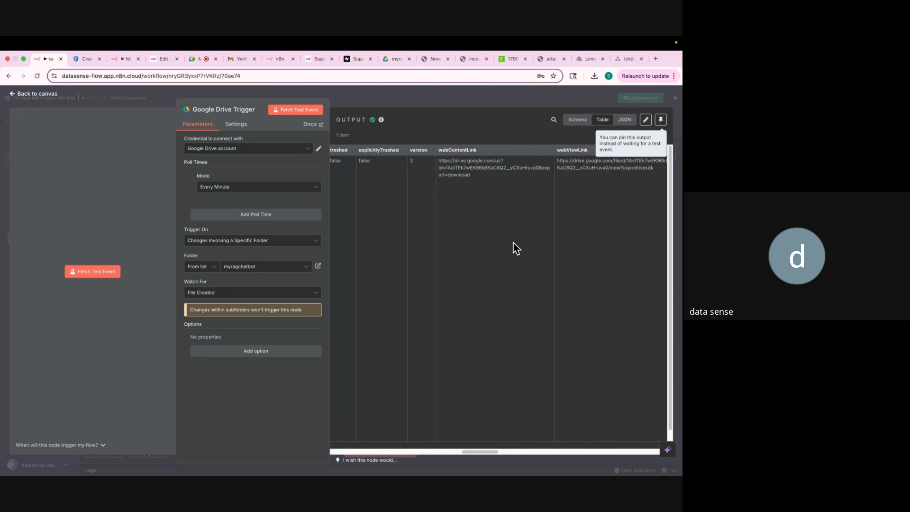
{"action": "scroll", "coordinate": [514, 249], "scroll_direction": "right", "scroll_amount": 10}
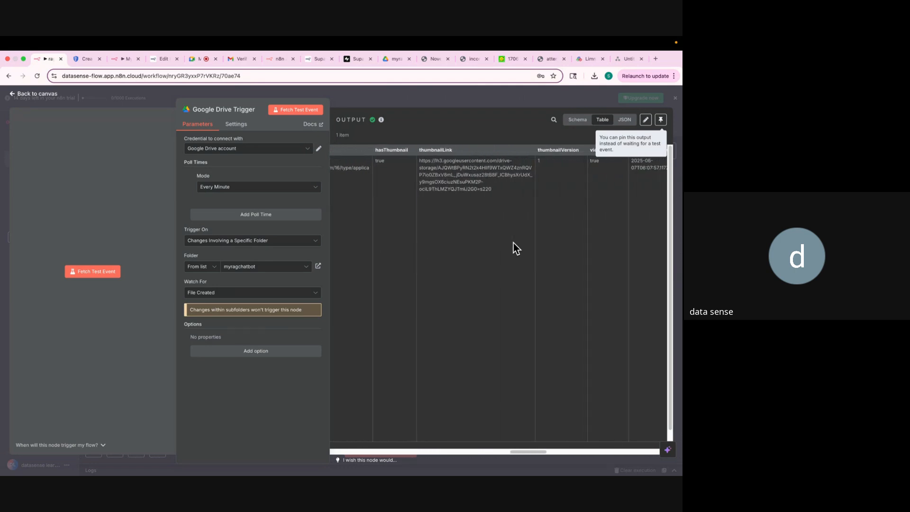
{"action": "scroll", "coordinate": [513, 243], "scroll_direction": "right", "scroll_amount": 10}
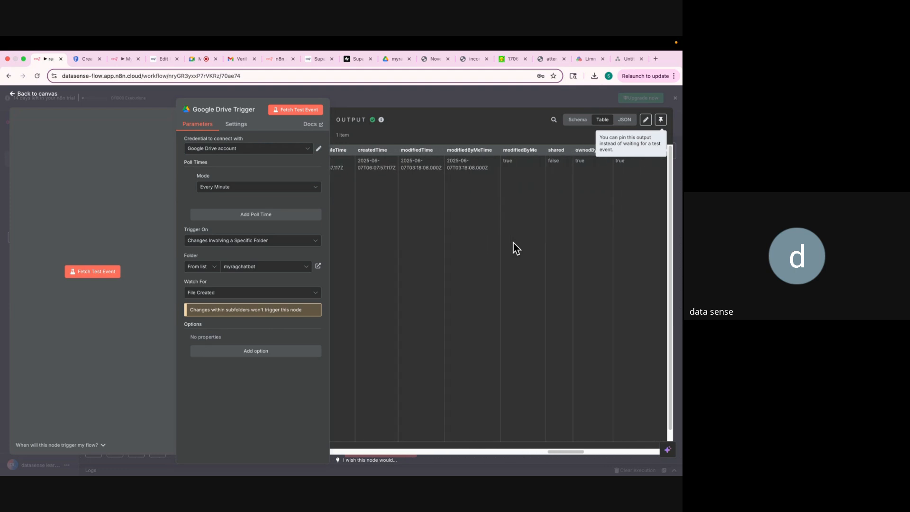
{"action": "scroll", "coordinate": [517, 248], "scroll_direction": "right", "scroll_amount": 10}
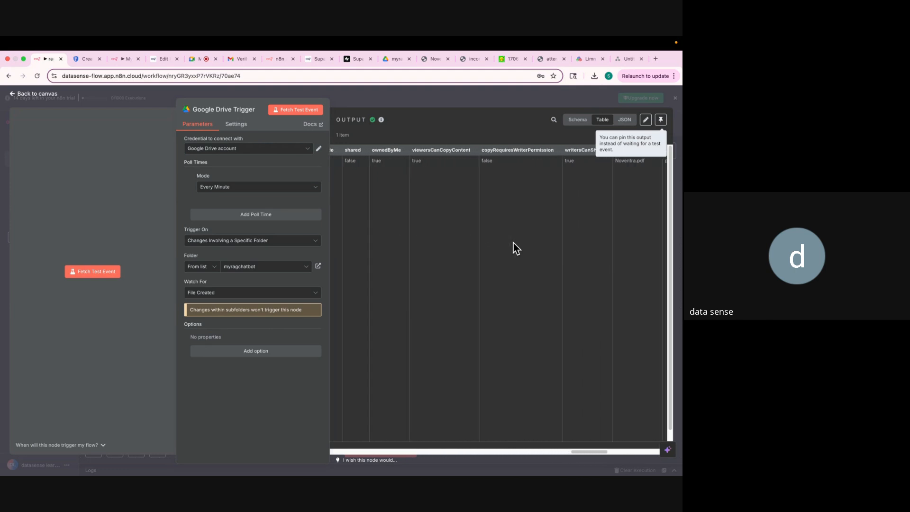
{"action": "scroll", "coordinate": [513, 243], "scroll_direction": "right", "scroll_amount": 5}
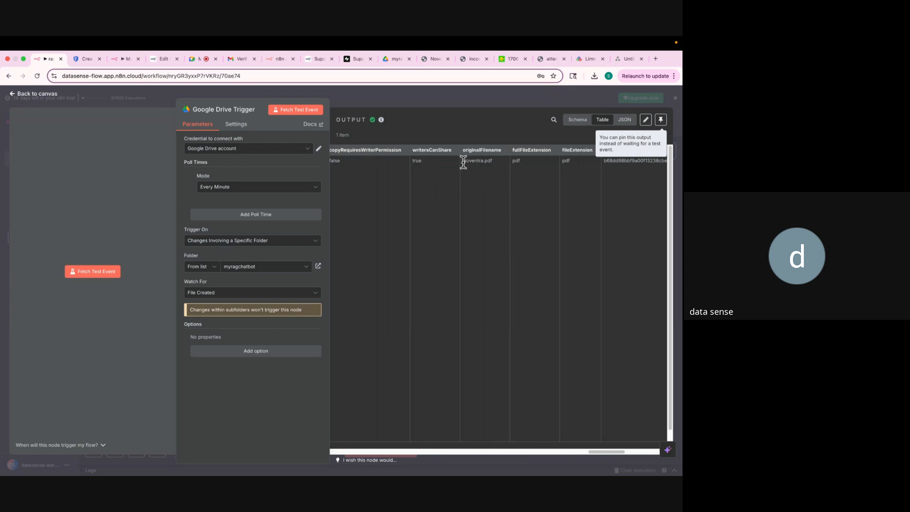
{"action": "left_click_drag", "start_coordinate": [464, 162], "coordinate": [489, 162]}
{"action": "left_click", "coordinate": [392, 60]}
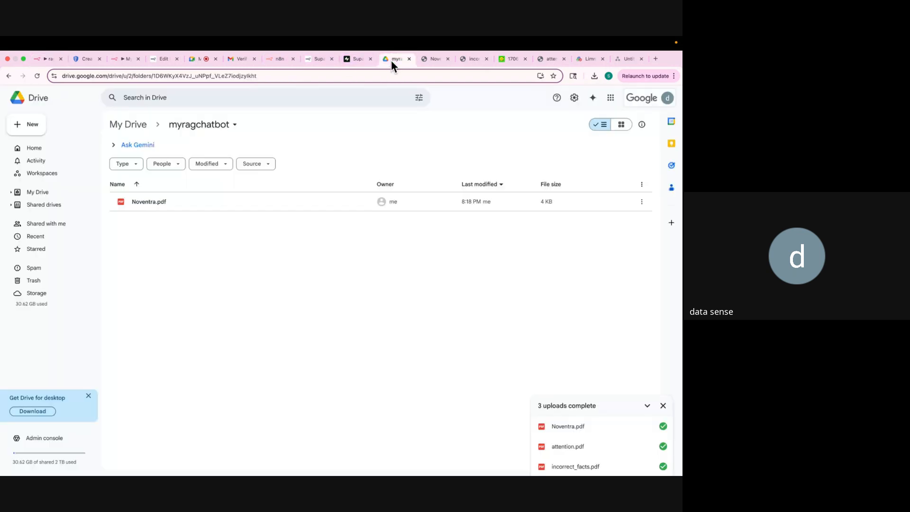
{"action": "left_click", "coordinate": [38, 60]}
{"action": "left_click", "coordinate": [387, 101]}
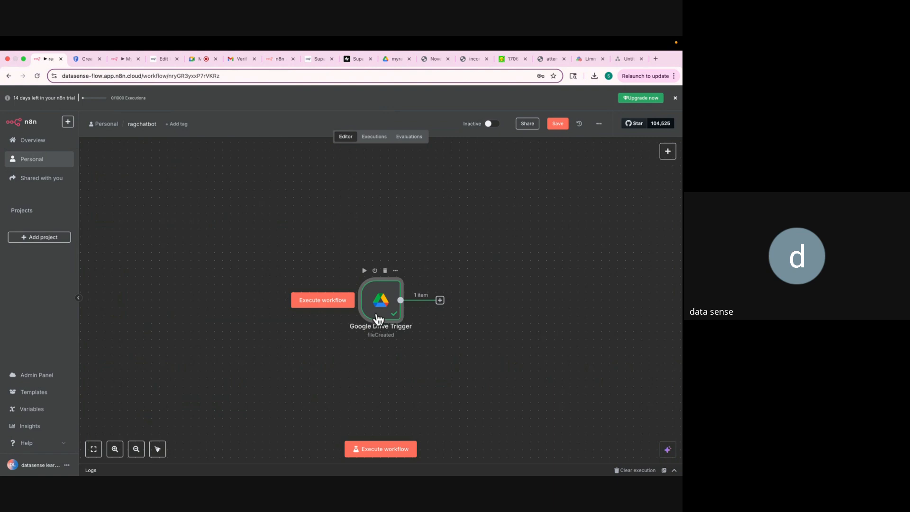
Move the trigger aside and add an Edit Fields (Set) node after it, searching 'edit'.
{"action": "left_click_drag", "start_coordinate": [376, 320], "coordinate": [128, 207]}
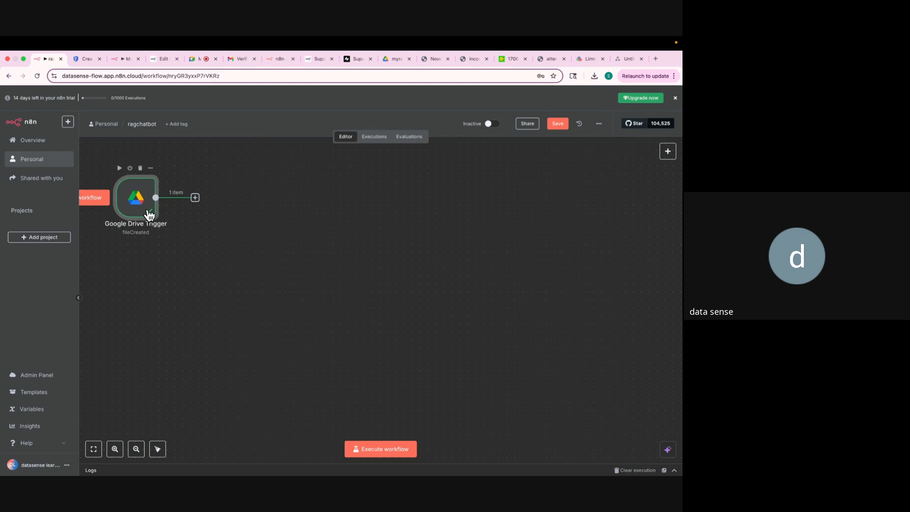
{"action": "left_click", "coordinate": [195, 198]}
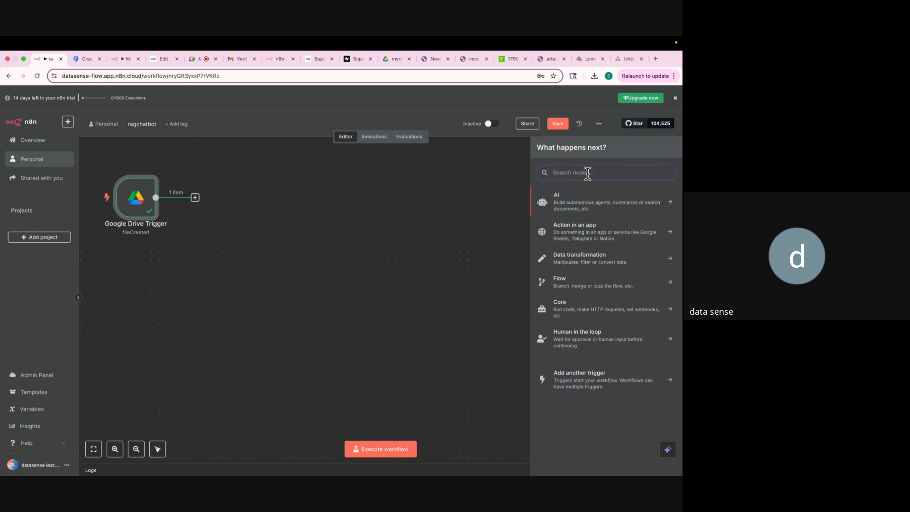
{"action": "type", "text": "edit"}
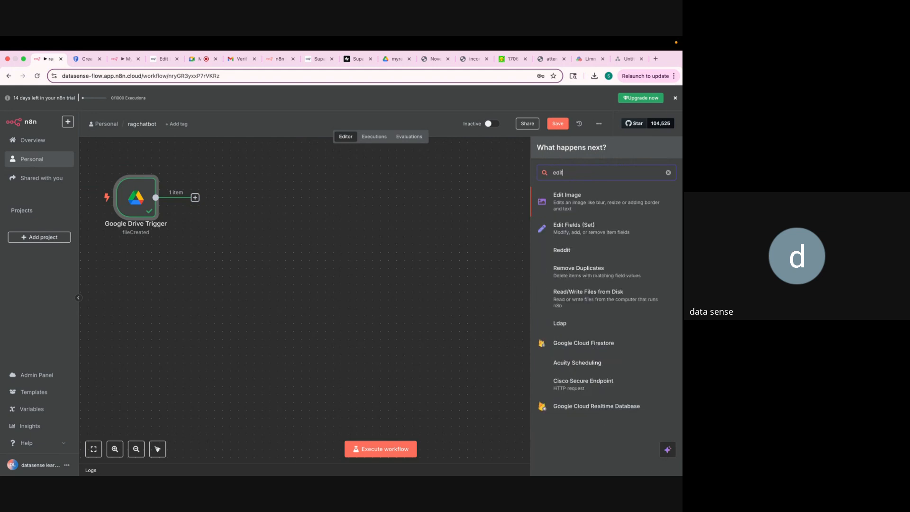
{"action": "left_click", "coordinate": [579, 230]}
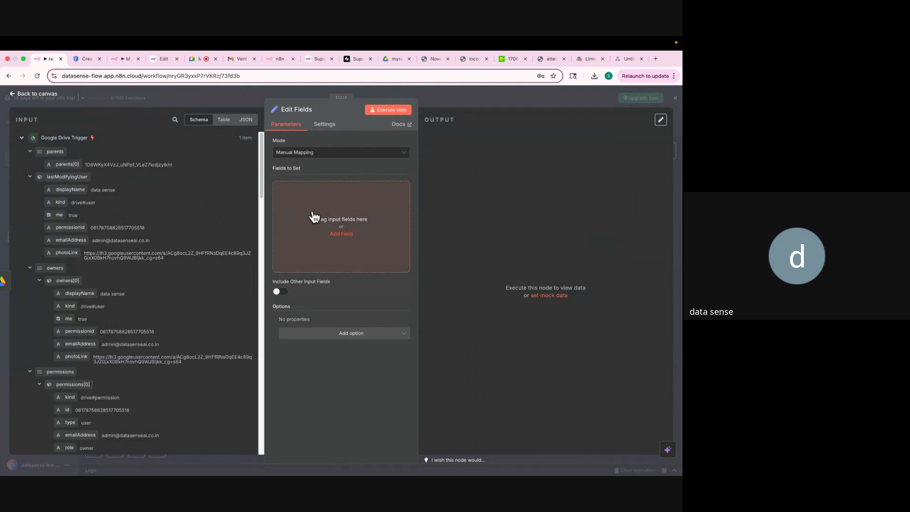
Add a String field named file_id to the Edit Fields node and review the trigger's input data.
{"action": "left_click", "coordinate": [340, 235]}
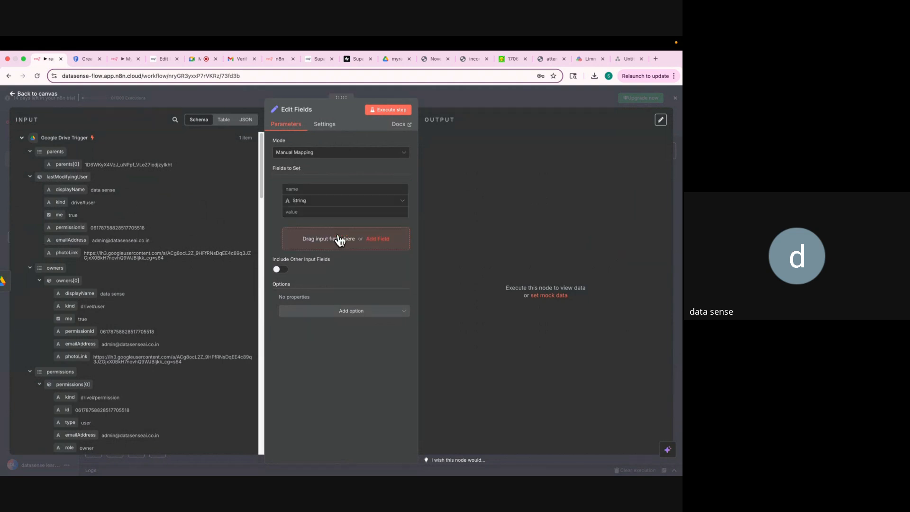
{"action": "left_click", "coordinate": [296, 189]}
{"action": "type", "text": "f"}
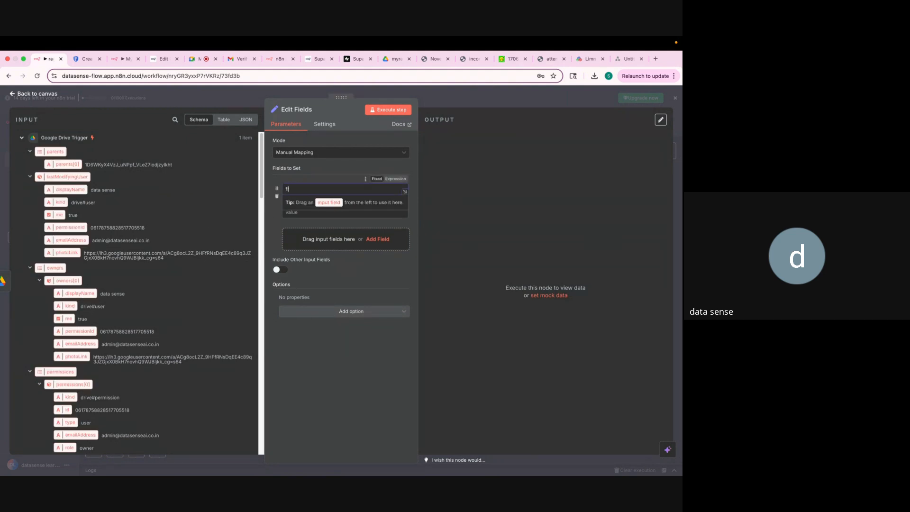
{"action": "type", "text": "ile_id"}
{"action": "left_click", "coordinate": [312, 180]}
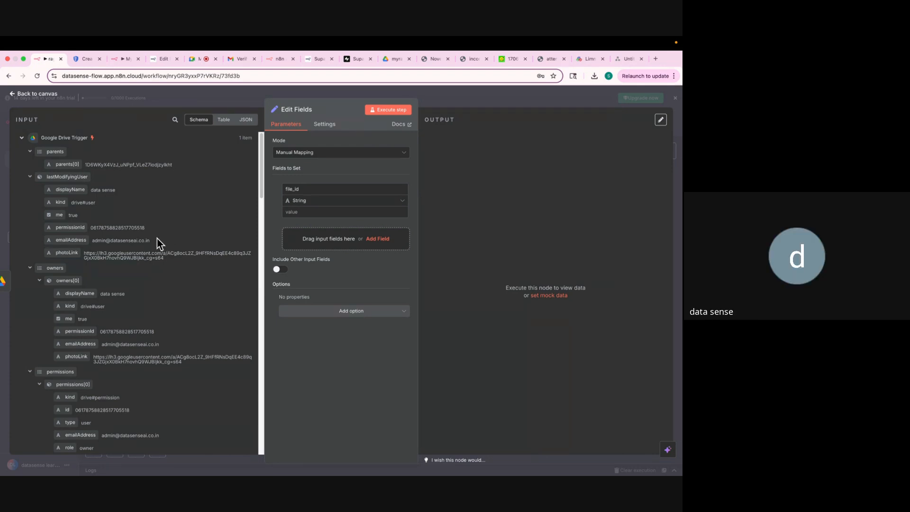
{"action": "scroll", "coordinate": [132, 274], "scroll_direction": "down", "scroll_amount": 15}
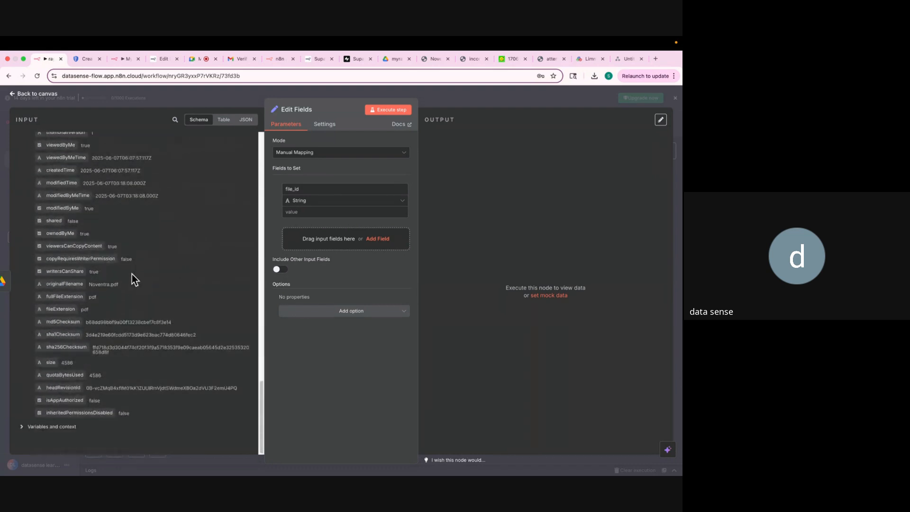
{"action": "scroll", "coordinate": [79, 334], "scroll_direction": "up", "scroll_amount": 5}
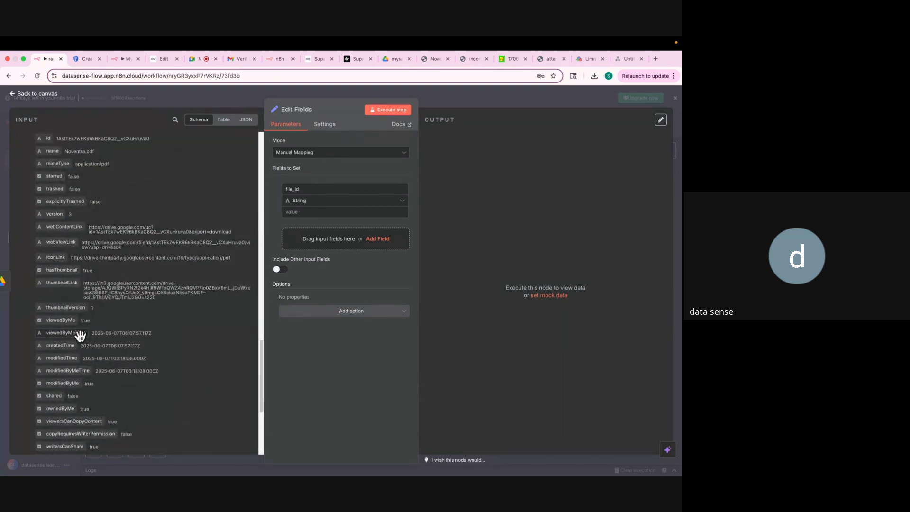
{"action": "scroll", "coordinate": [79, 335], "scroll_direction": "down", "scroll_amount": 1}
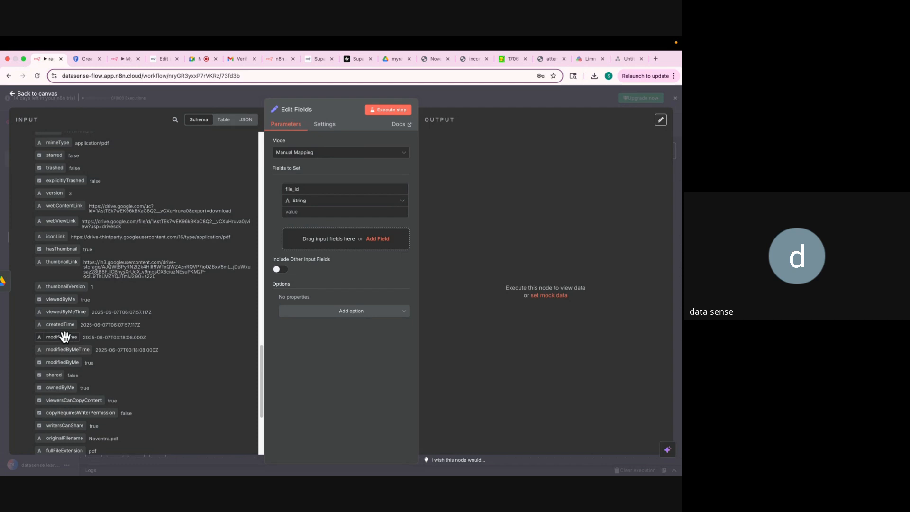
{"action": "scroll", "coordinate": [65, 335], "scroll_direction": "up", "scroll_amount": 2}
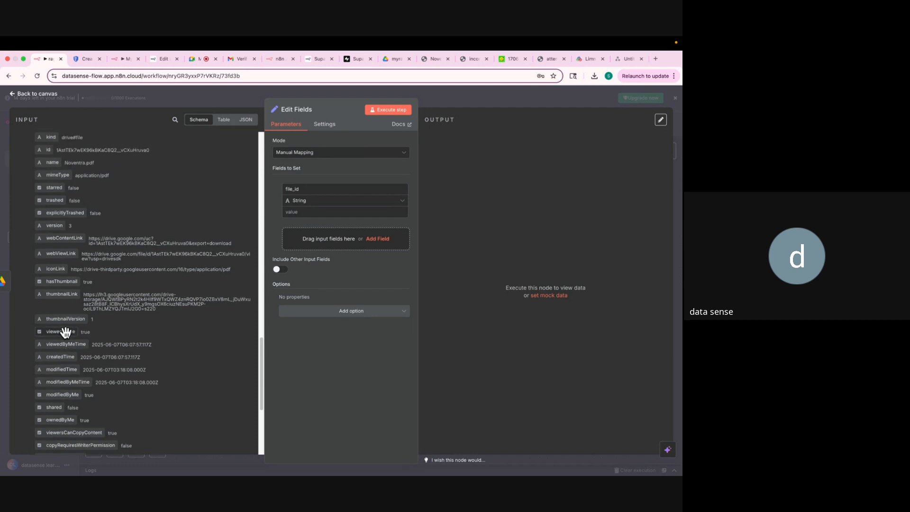
{"action": "scroll", "coordinate": [66, 333], "scroll_direction": "up", "scroll_amount": 10}
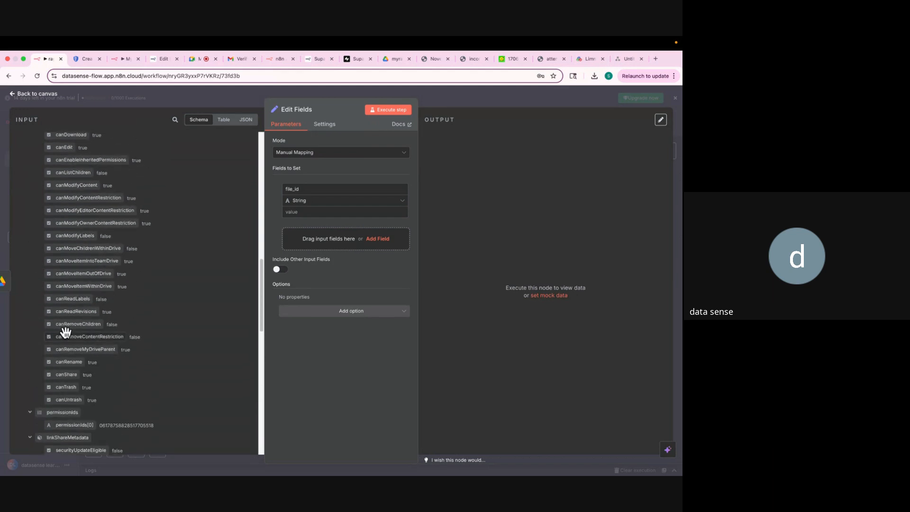
{"action": "scroll", "coordinate": [66, 333], "scroll_direction": "up", "scroll_amount": 8}
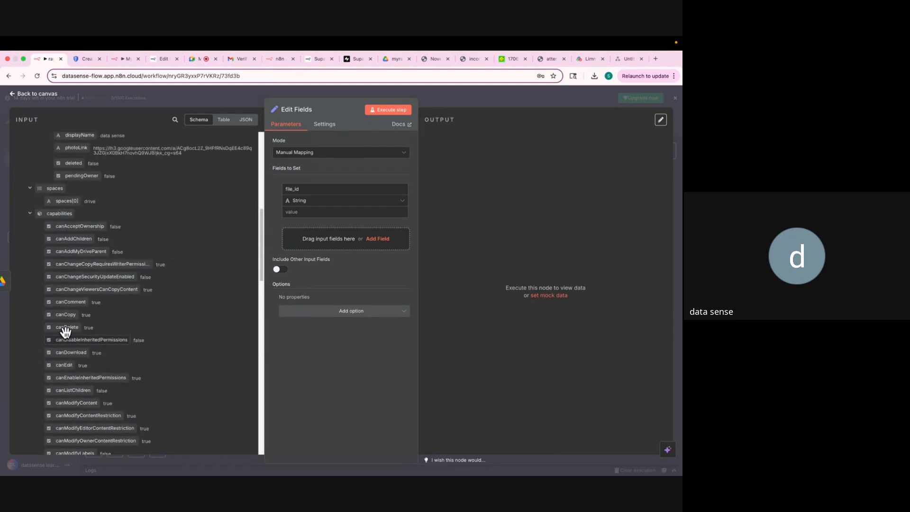
{"action": "scroll", "coordinate": [67, 333], "scroll_direction": "up", "scroll_amount": 10}
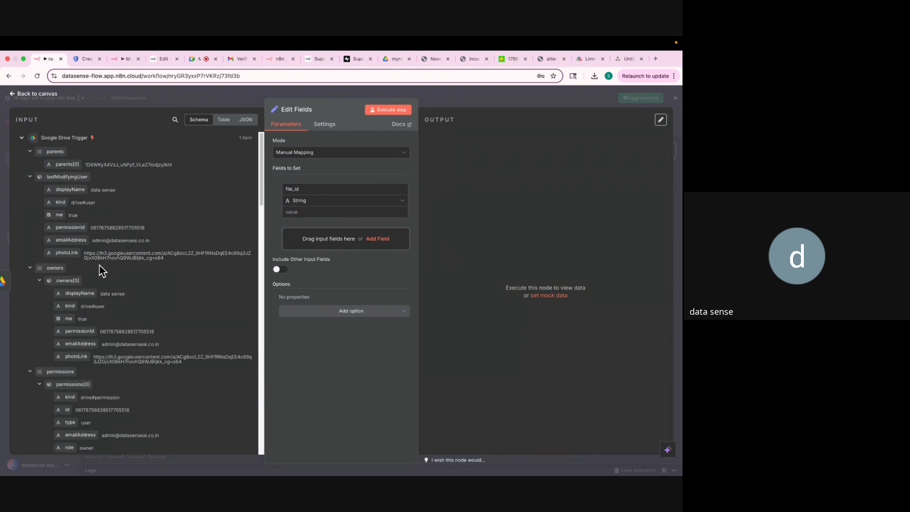
{"action": "left_click", "coordinate": [121, 59]}
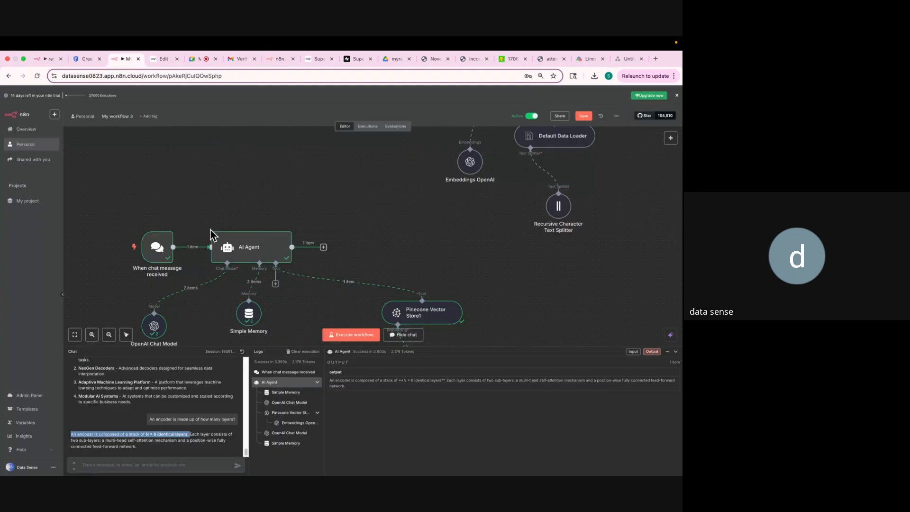
{"action": "scroll", "coordinate": [369, 252], "scroll_direction": "up", "scroll_amount": 5}
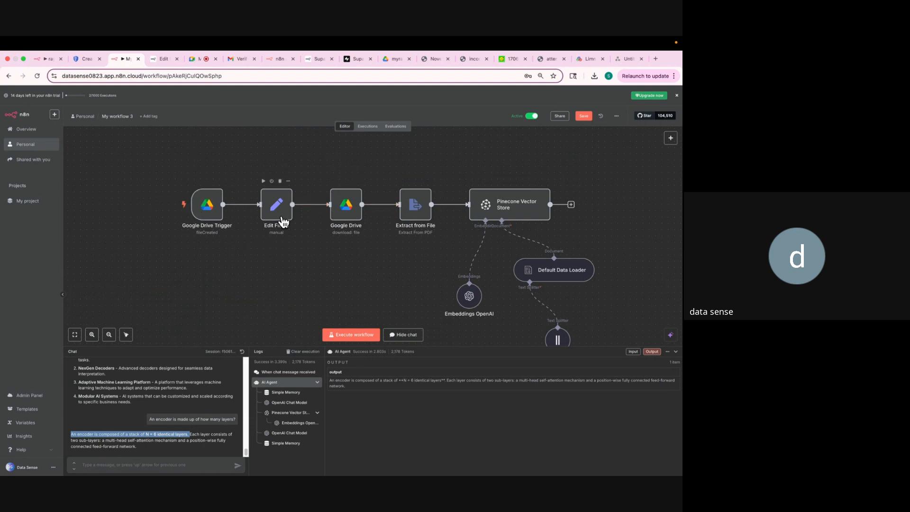
{"action": "left_click", "coordinate": [41, 58]}
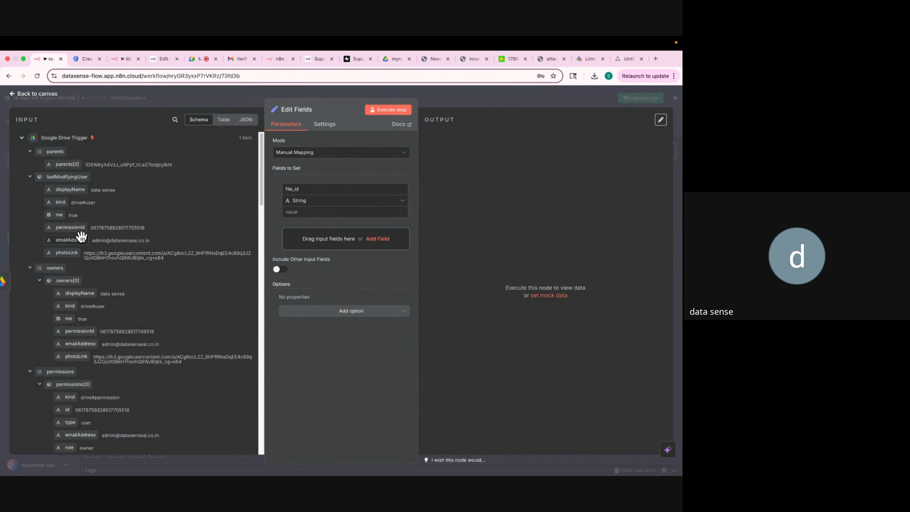
Scroll the input schema to the trigger file's id and zoom the browser to 110%.
{"action": "scroll", "coordinate": [83, 241], "scroll_direction": "down", "scroll_amount": 10}
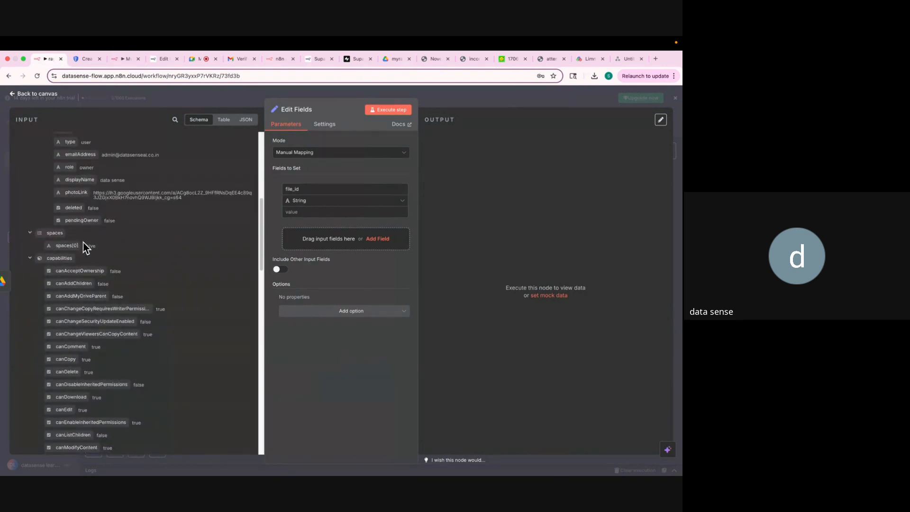
{"action": "scroll", "coordinate": [85, 246], "scroll_direction": "down", "scroll_amount": 15}
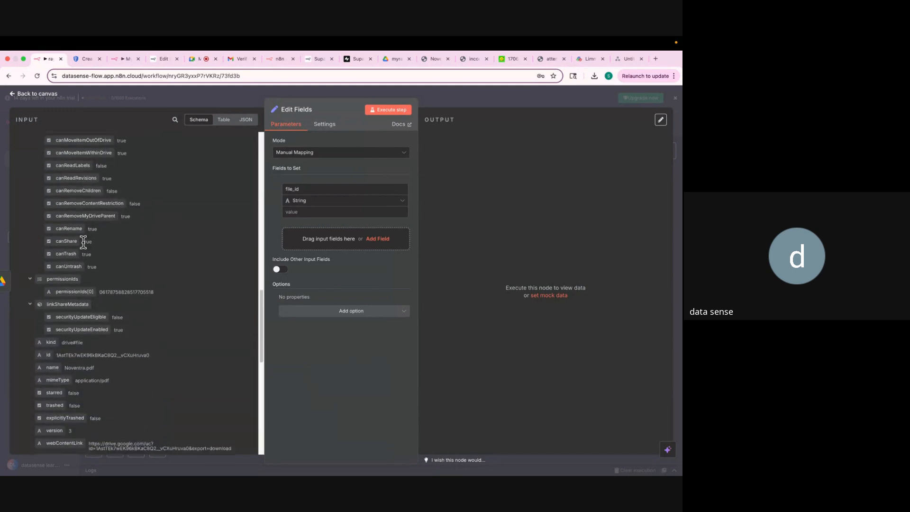
{"action": "scroll", "coordinate": [83, 242], "scroll_direction": "down", "scroll_amount": 10}
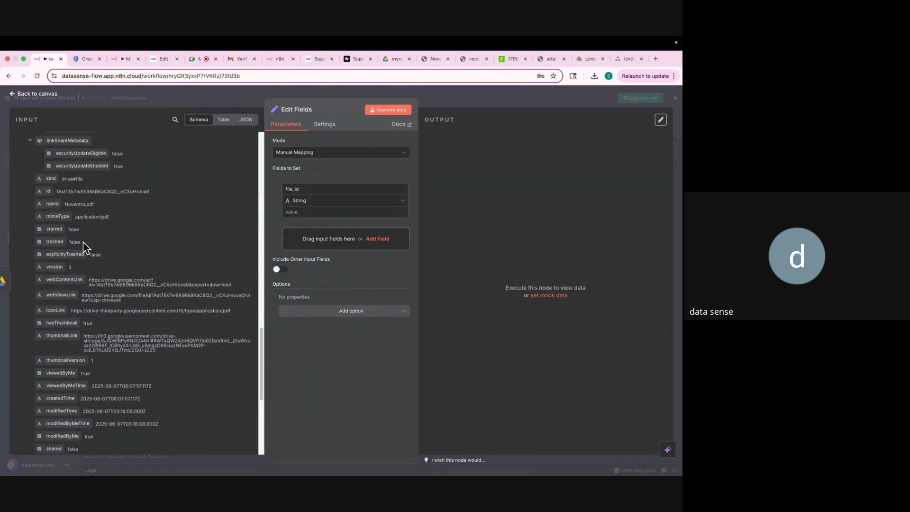
{"action": "scroll", "coordinate": [84, 244], "scroll_direction": "down", "scroll_amount": 10}
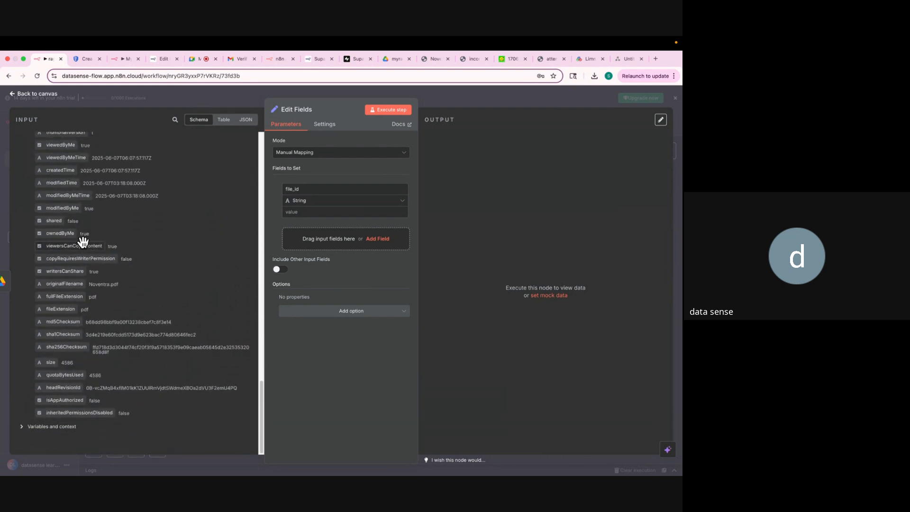
{"action": "scroll", "coordinate": [84, 242], "scroll_direction": "up", "scroll_amount": 5}
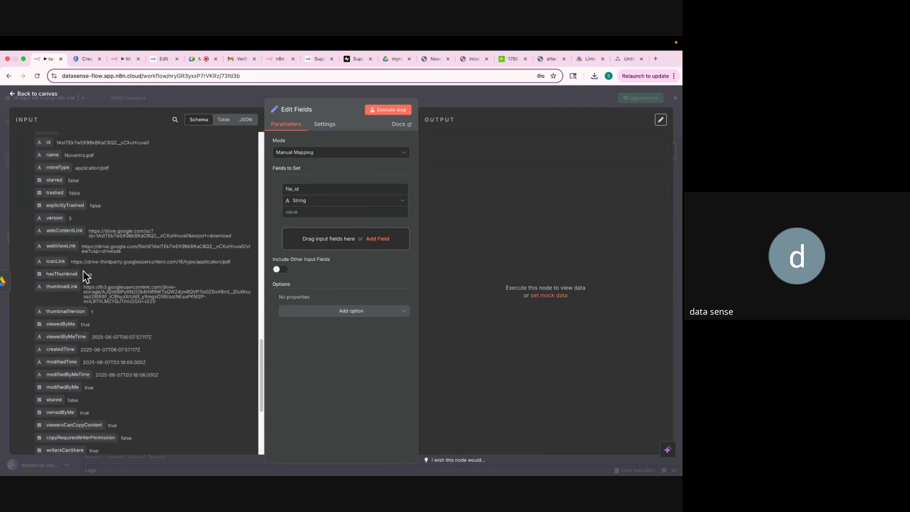
{"action": "scroll", "coordinate": [84, 275], "scroll_direction": "up", "scroll_amount": 4}
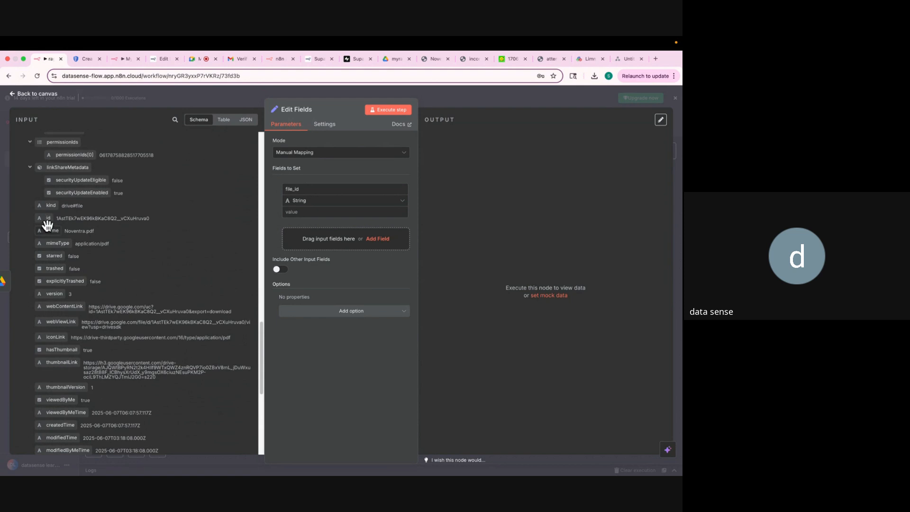
{"action": "key", "text": "super+equal"}
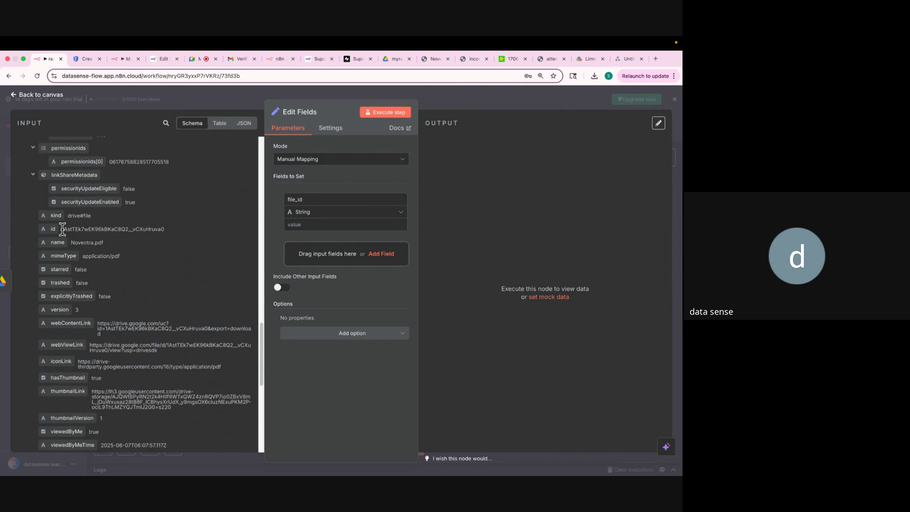
Map the trigger's id into file_id as {{ $json.id }} and test the node, producing 1 item.
{"action": "left_click_drag", "start_coordinate": [62, 229], "coordinate": [142, 231]}
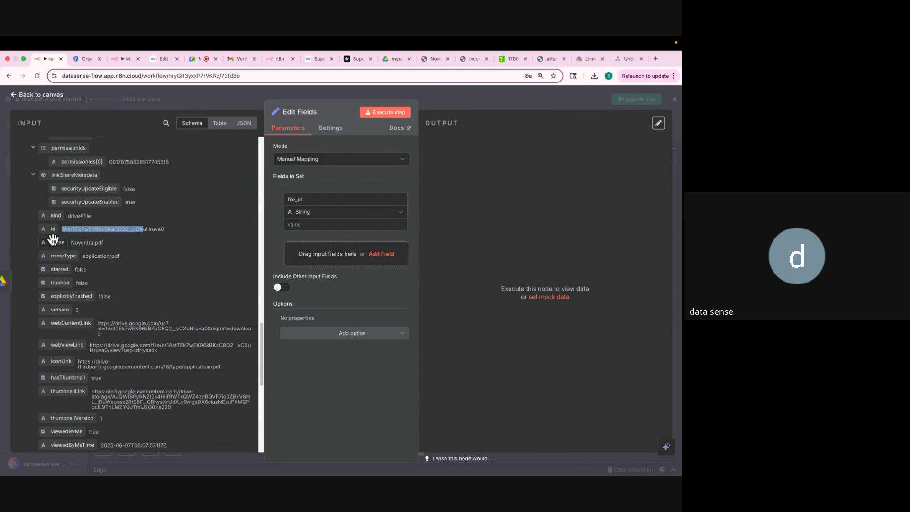
{"action": "left_click_drag", "start_coordinate": [50, 230], "coordinate": [310, 227]}
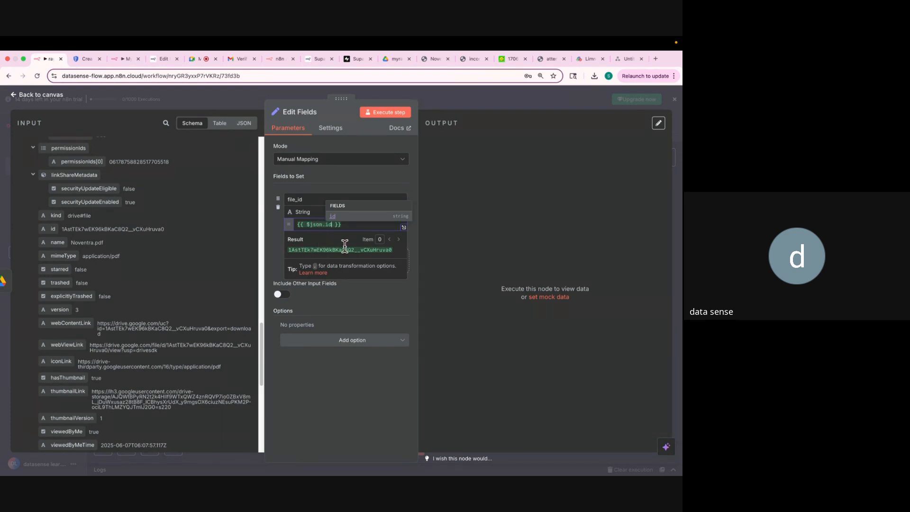
{"action": "left_click", "coordinate": [379, 114]}
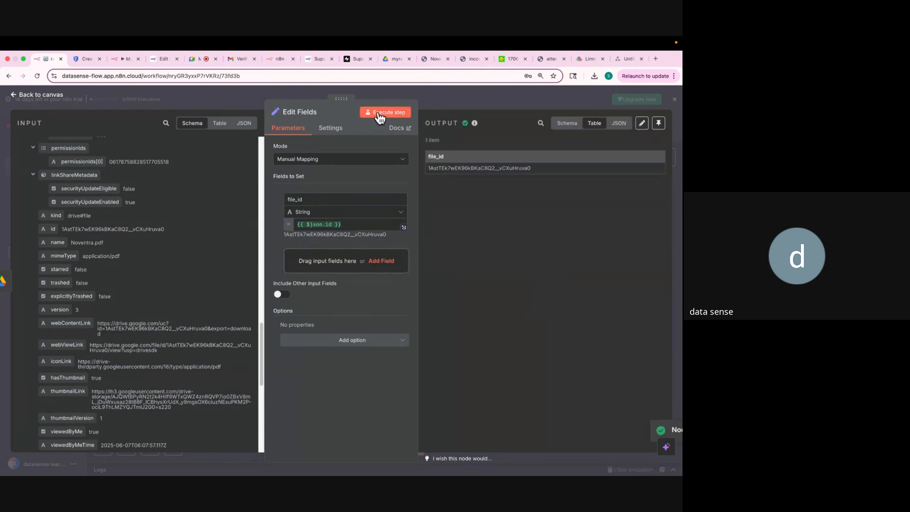
{"action": "left_click_drag", "start_coordinate": [428, 168], "coordinate": [530, 166]}
{"action": "left_click", "coordinate": [517, 192]}
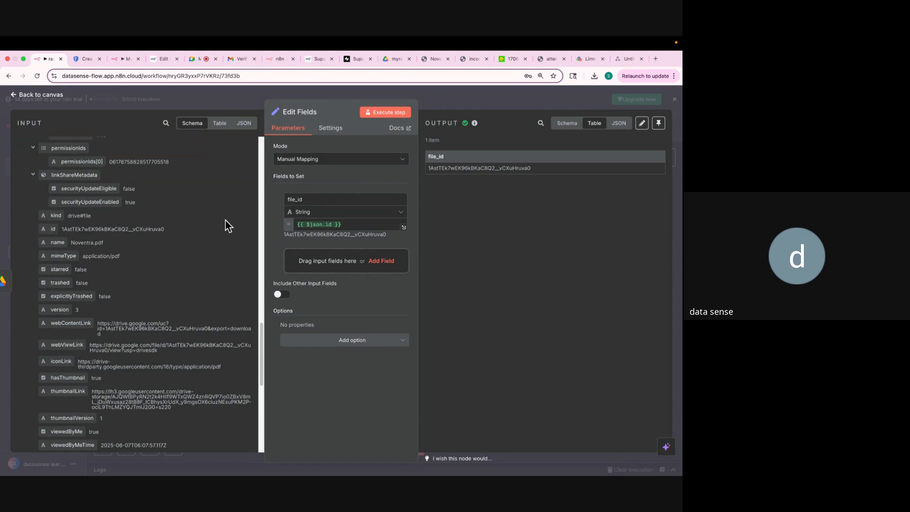
Add a Google Drive 'Download file' node after Edit Fields, searching 'google drive'.
{"action": "left_click", "coordinate": [511, 98]}
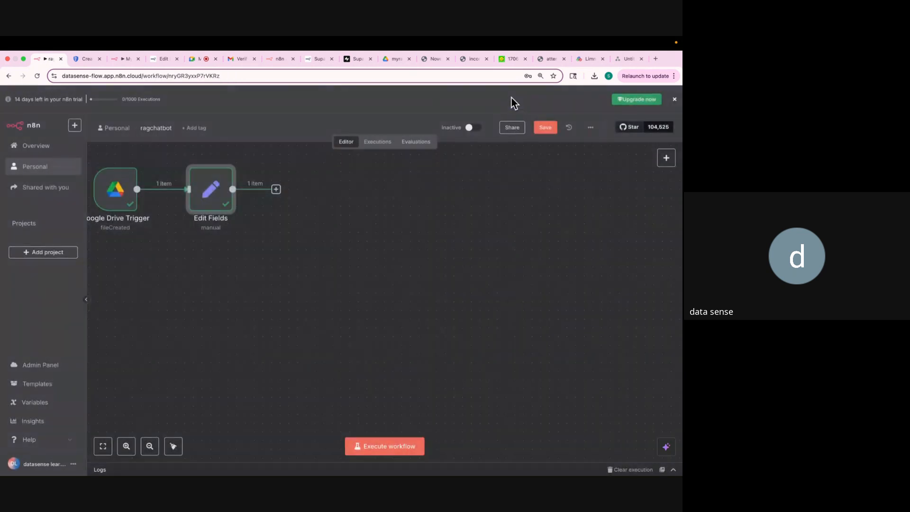
{"action": "left_click", "coordinate": [239, 270]}
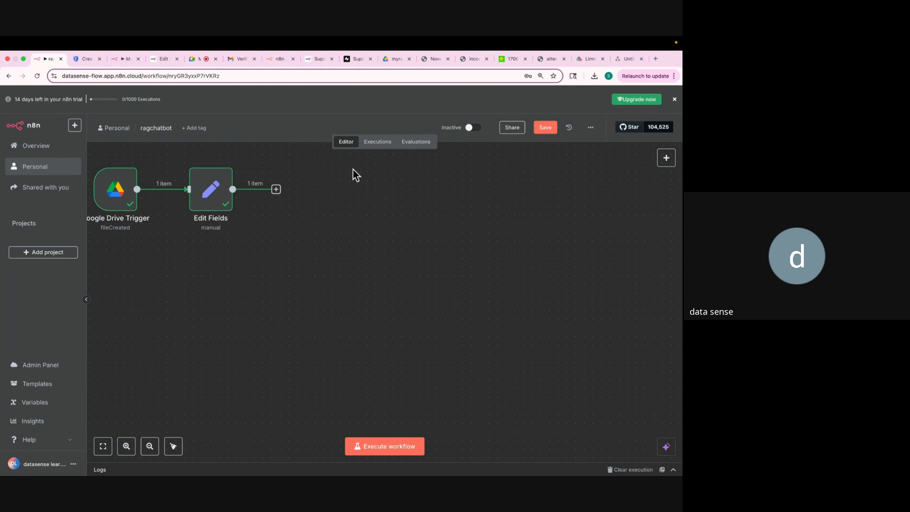
{"action": "left_click", "coordinate": [276, 189]}
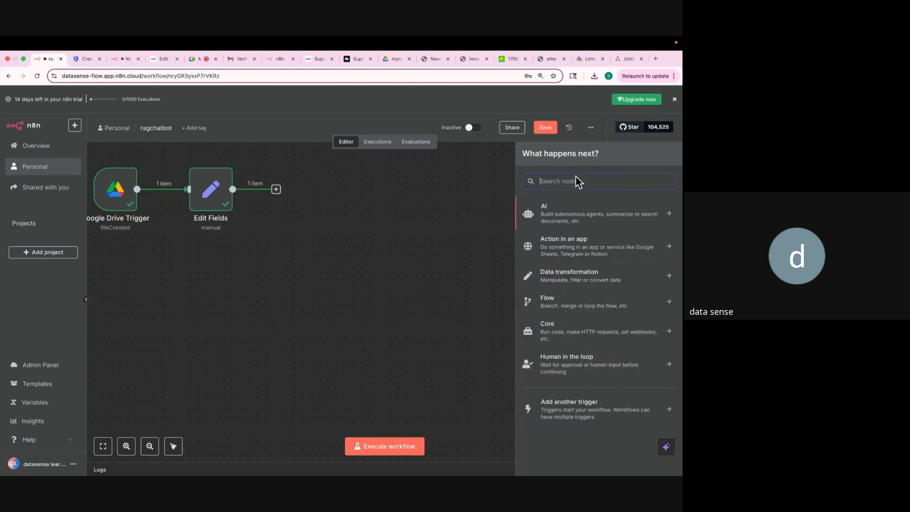
{"action": "type", "text": "google drive"}
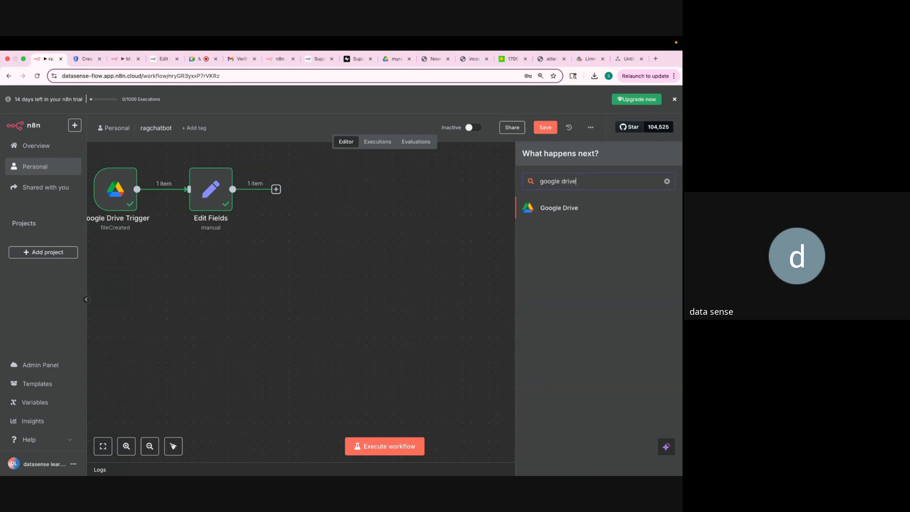
{"action": "left_click", "coordinate": [576, 210]}
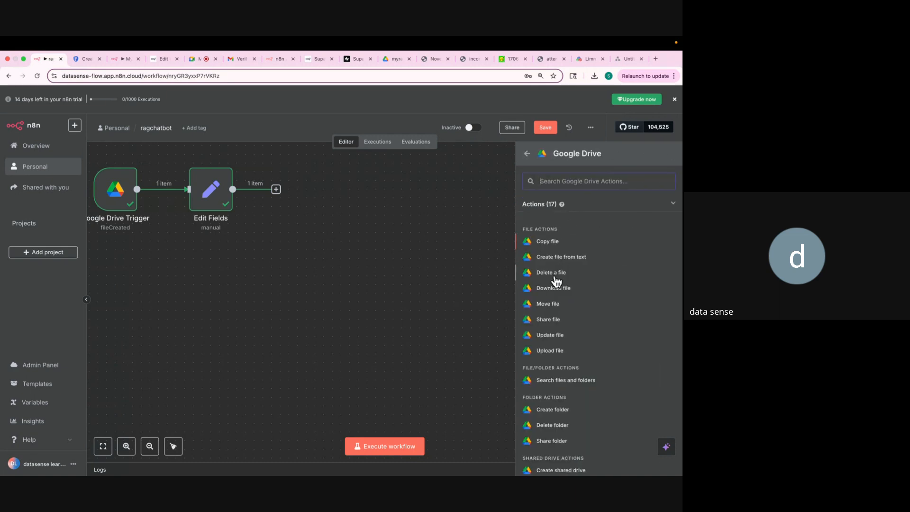
{"action": "scroll", "coordinate": [556, 281], "scroll_direction": "down", "scroll_amount": 1}
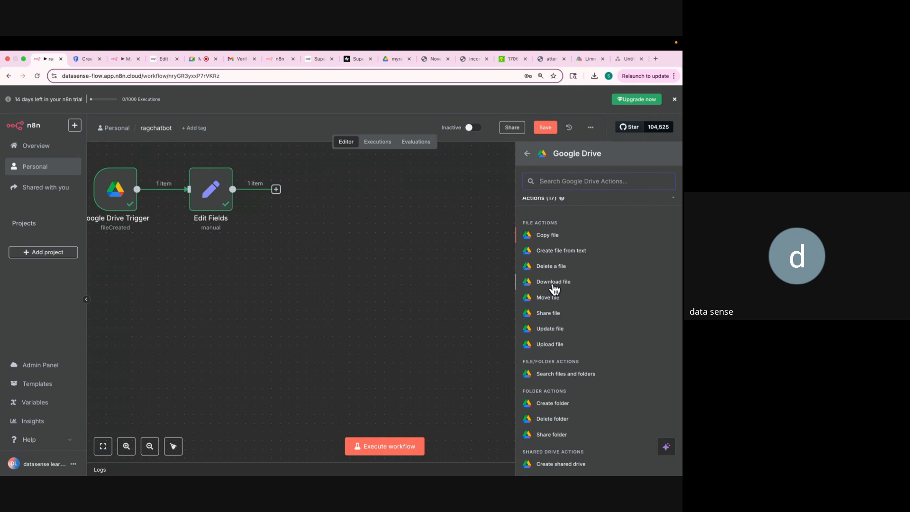
{"action": "left_click", "coordinate": [553, 283]}
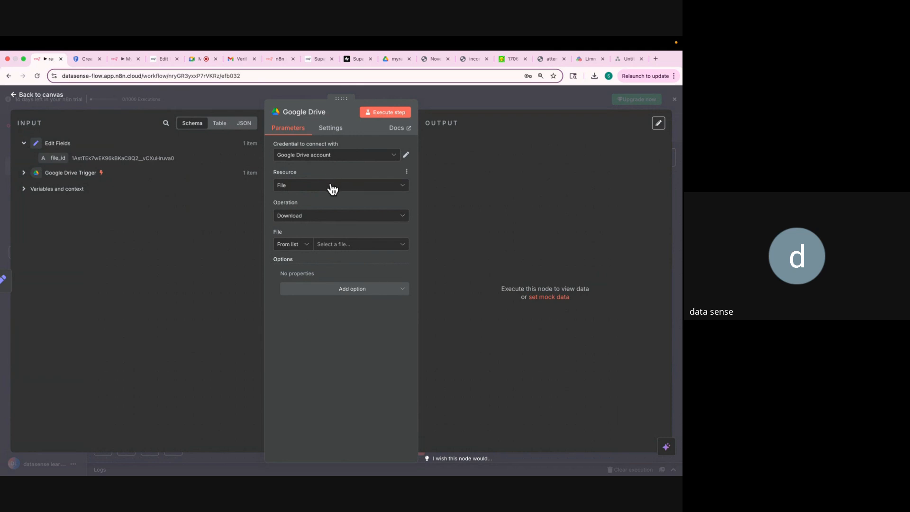
Set the Google Drive file By ID to {{ $json.file_id }} and run it, returning Noventra.pdf.
{"action": "left_click", "coordinate": [304, 250]}
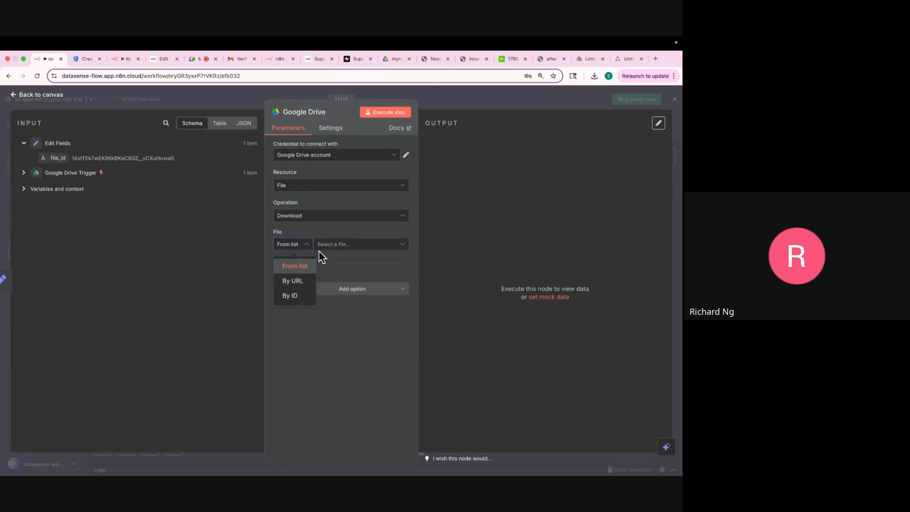
{"action": "left_click", "coordinate": [306, 293]}
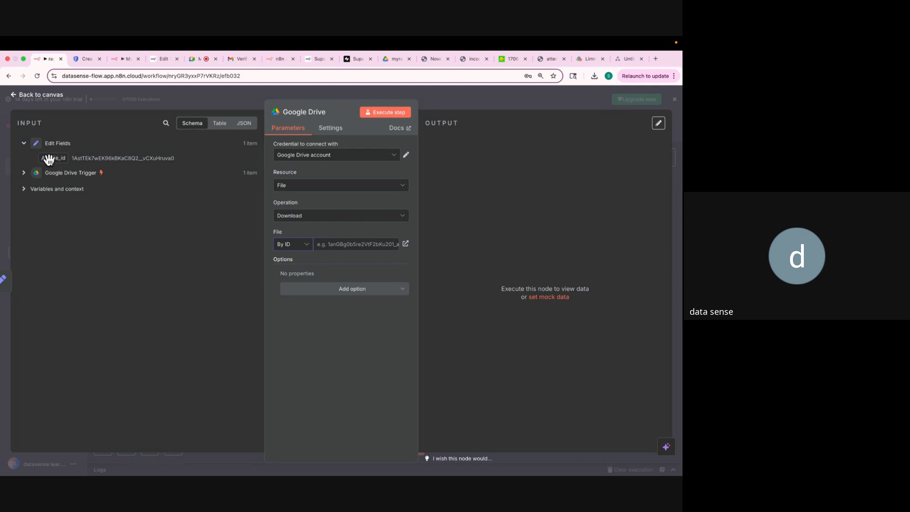
{"action": "left_click_drag", "start_coordinate": [49, 159], "coordinate": [344, 248]}
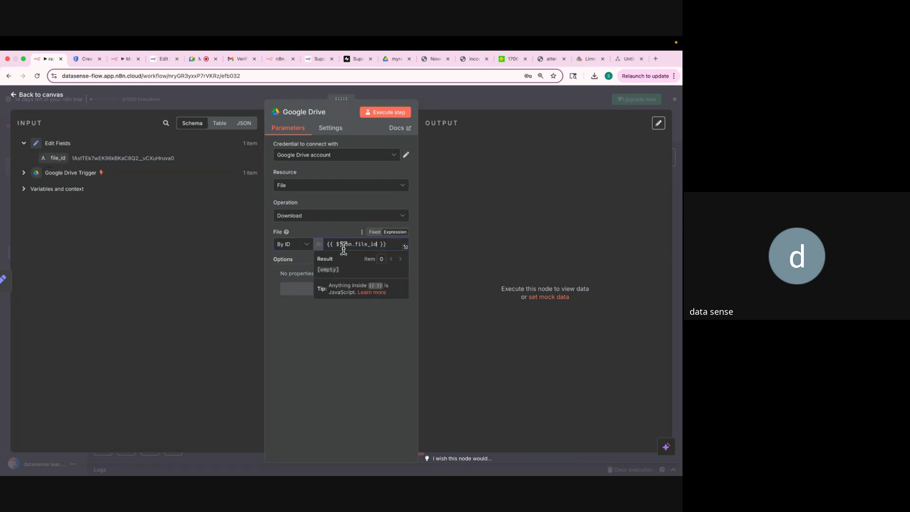
{"action": "left_click", "coordinate": [346, 336]}
{"action": "left_click", "coordinate": [380, 113]}
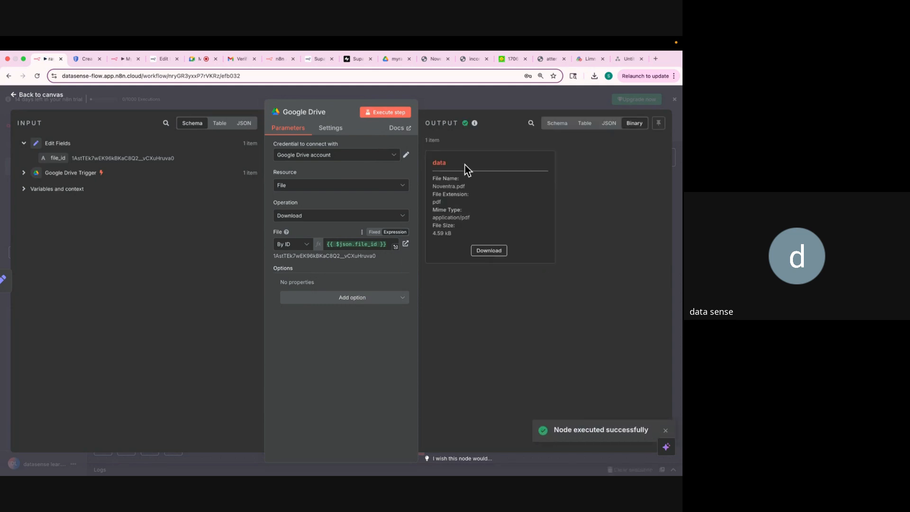
Download Noventra.pdf from the binary output and go back to the canvas with three chained nodes.
{"action": "left_click", "coordinate": [486, 255]}
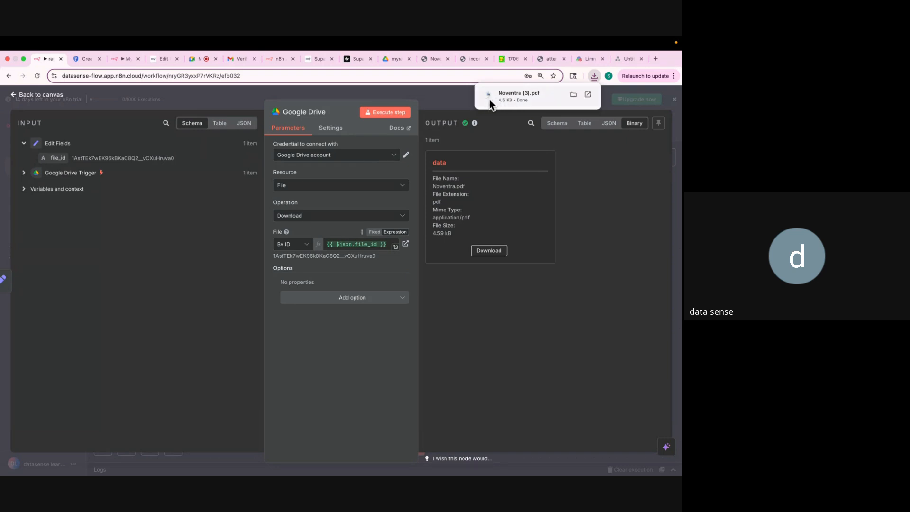
{"action": "left_click", "coordinate": [449, 101]}
{"action": "mouse_move", "coordinate": [118, 203]}
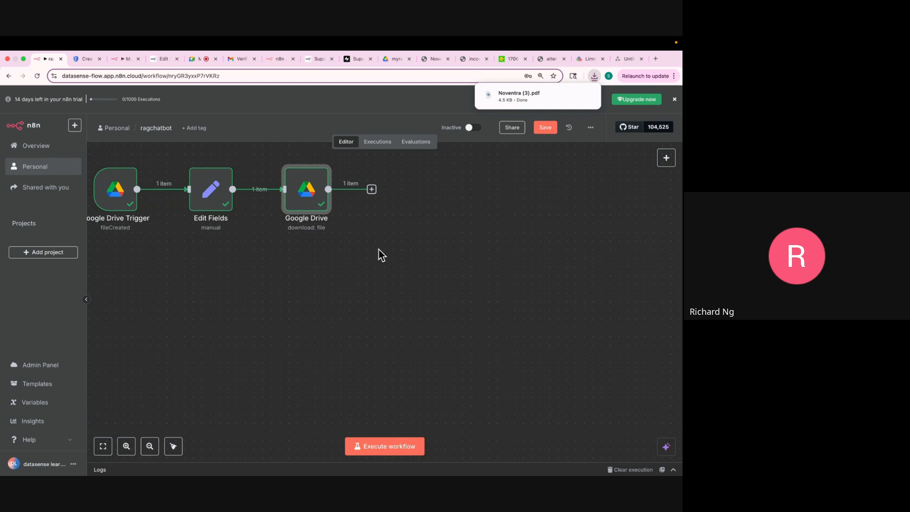
{"action": "left_click", "coordinate": [387, 62]}
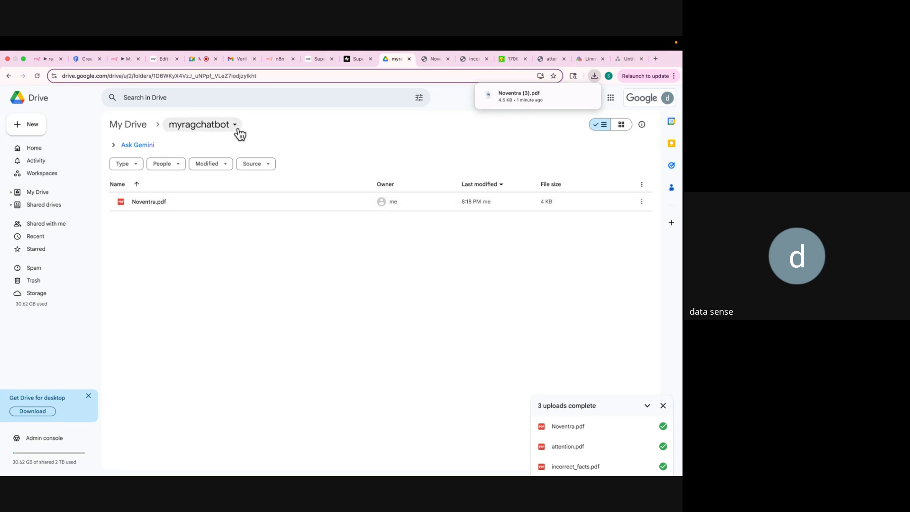
{"action": "left_click", "coordinate": [39, 58]}
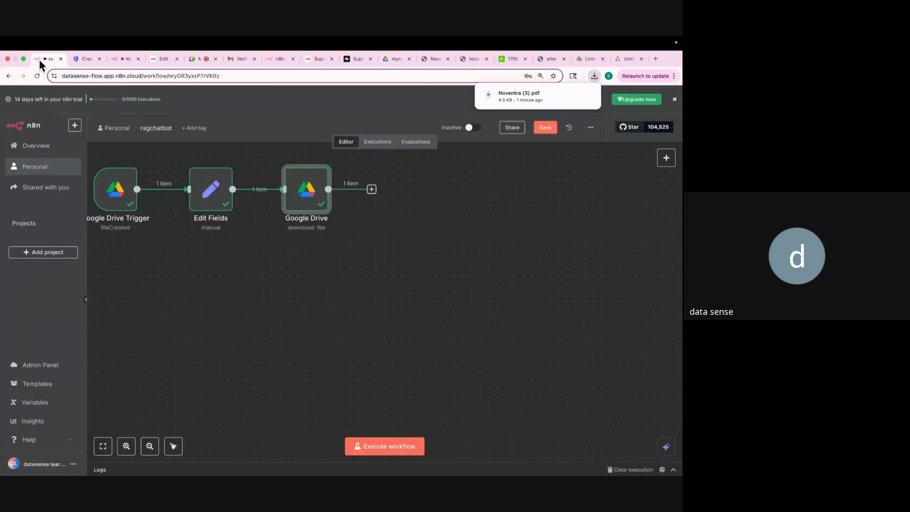
Add an Extract from File node set to Extract From PDF after the Google Drive node.
{"action": "left_click", "coordinate": [373, 189]}
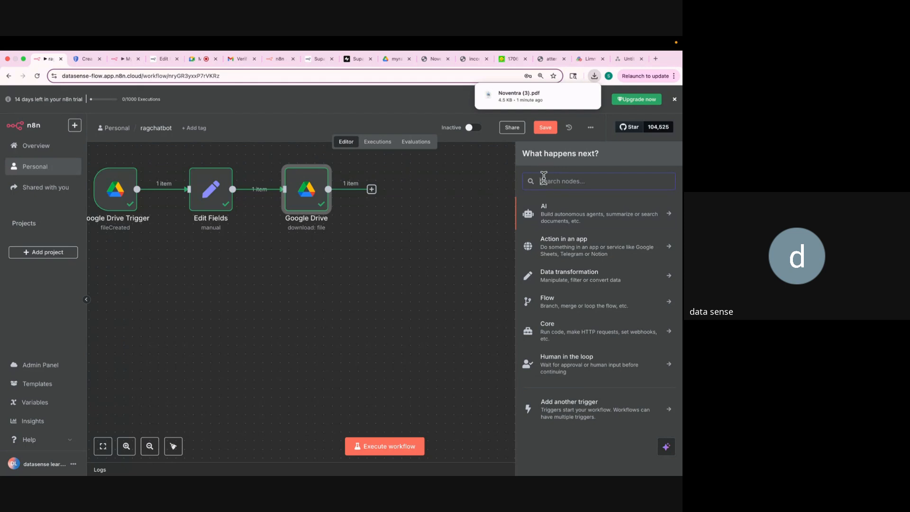
{"action": "type", "text": "extr"}
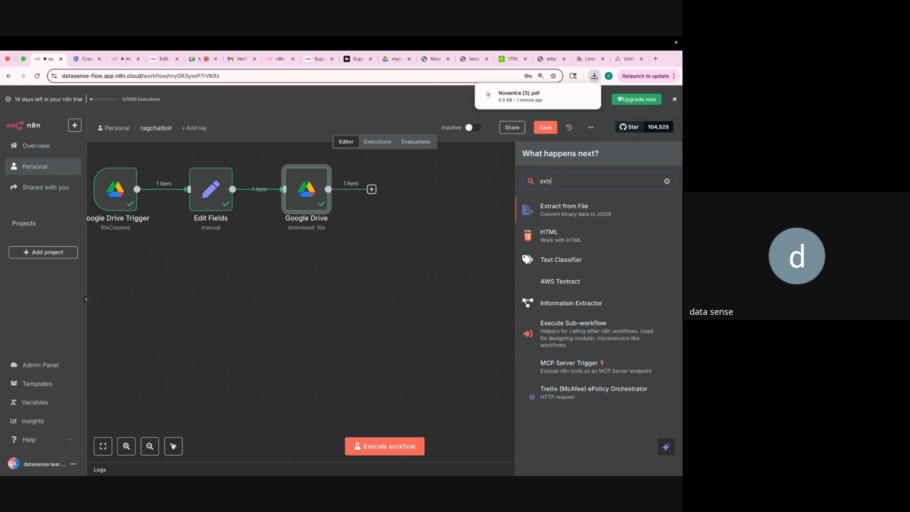
{"action": "left_click", "coordinate": [561, 217]}
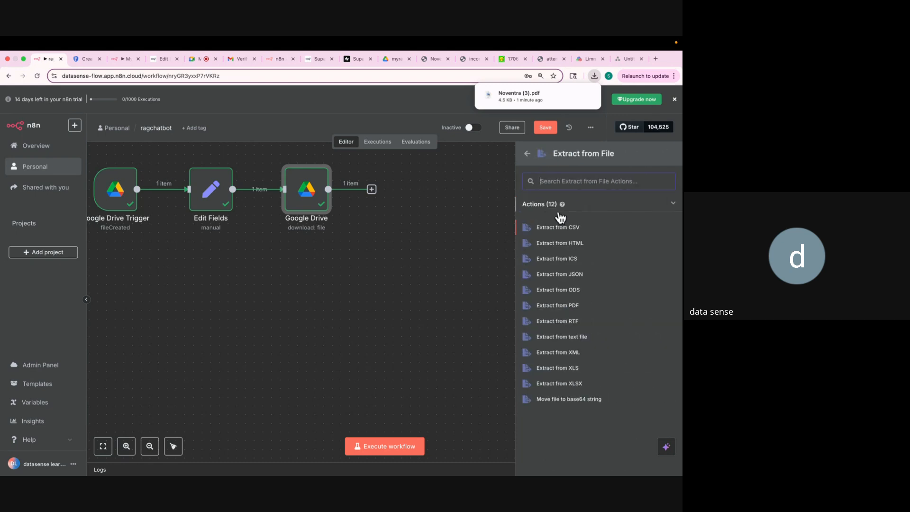
{"action": "left_click", "coordinate": [558, 307]}
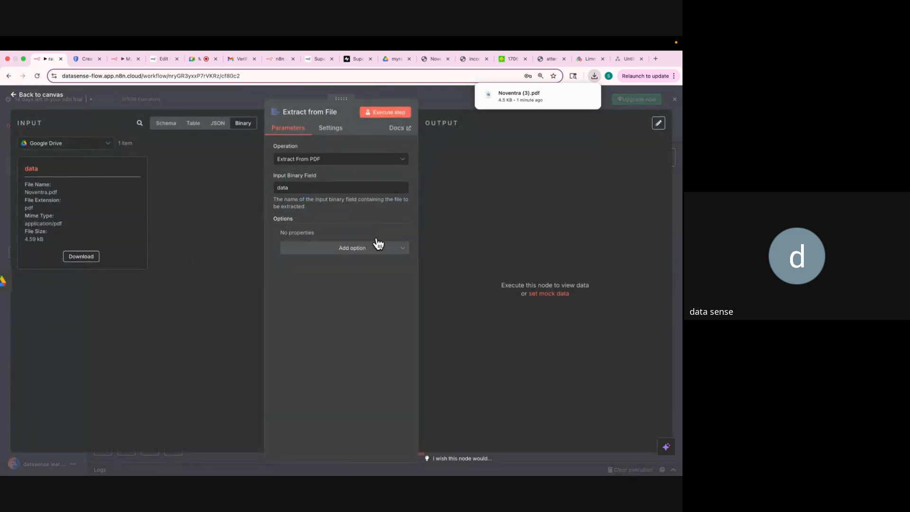
Run the PDF extraction, inspect the 4-page text in Table view, then switch to the Noventra PDF tab.
{"action": "left_click", "coordinate": [386, 114]}
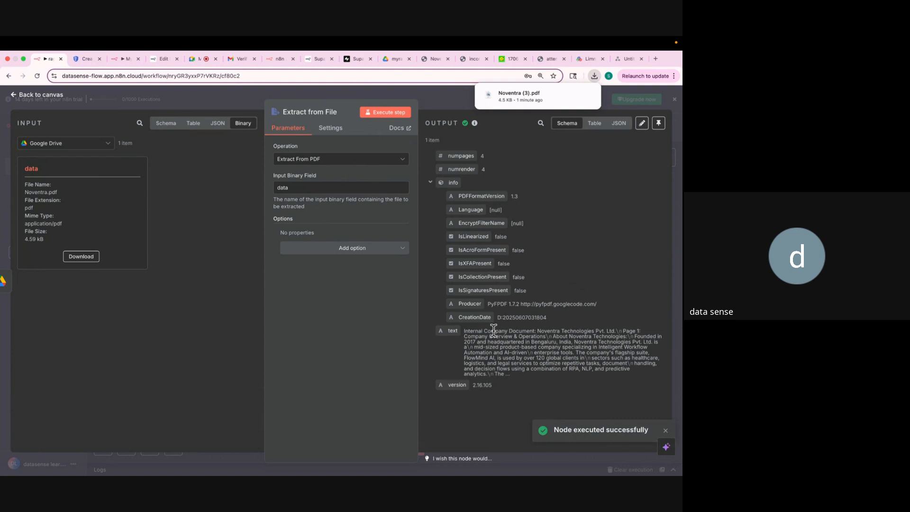
{"action": "left_click_drag", "start_coordinate": [466, 331], "coordinate": [538, 372]}
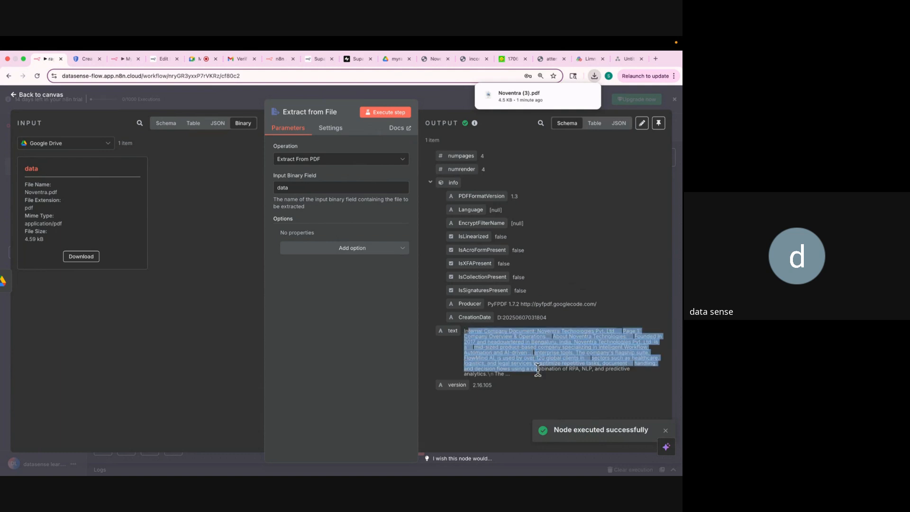
{"action": "left_click", "coordinate": [591, 125]}
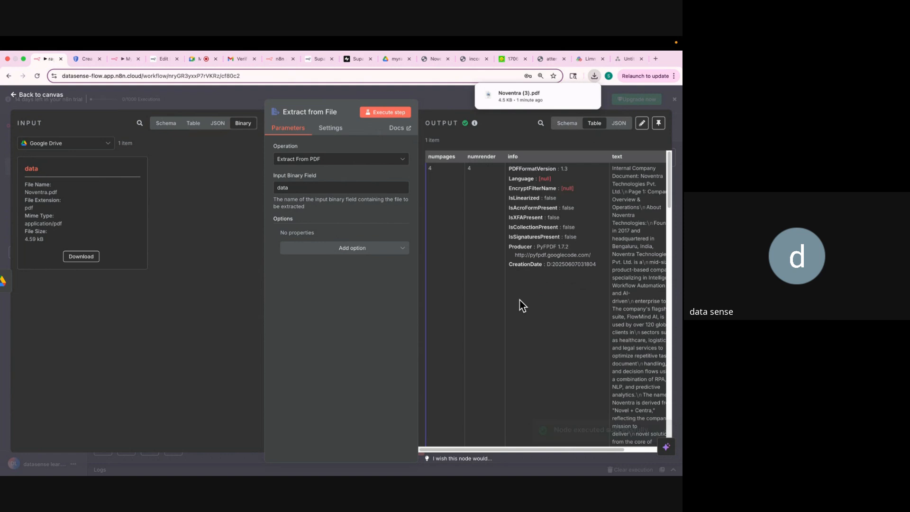
{"action": "scroll", "coordinate": [522, 305], "scroll_direction": "right", "scroll_amount": 3}
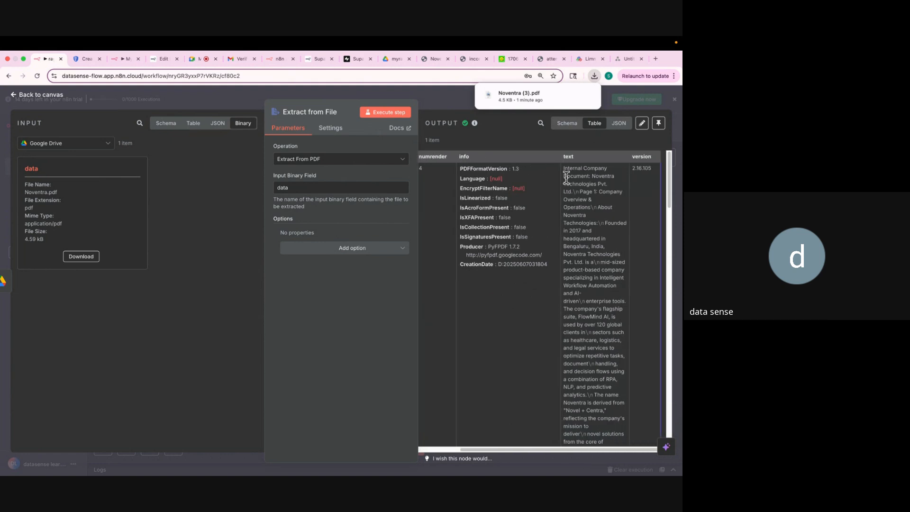
{"action": "left_click_drag", "start_coordinate": [564, 168], "coordinate": [579, 211]}
{"action": "left_click", "coordinate": [576, 195]}
{"action": "left_click_drag", "start_coordinate": [568, 177], "coordinate": [593, 349]}
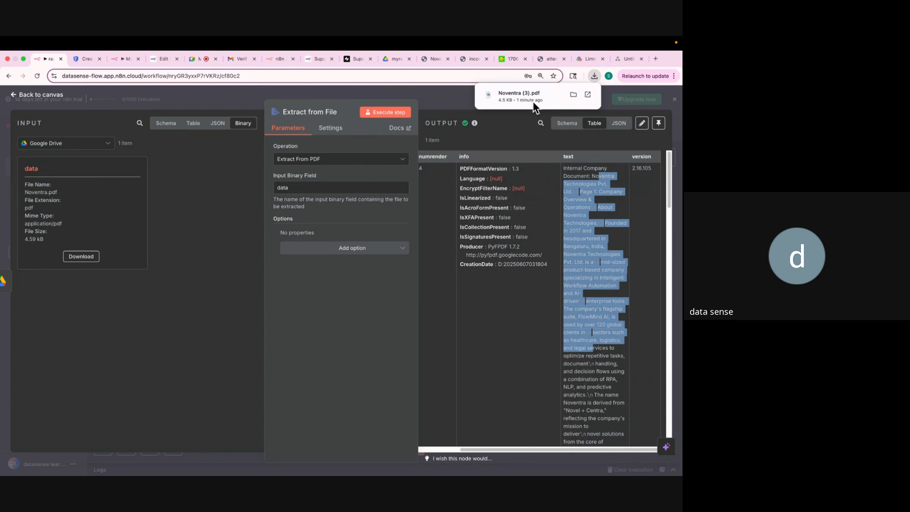
{"action": "left_click", "coordinate": [466, 59]}
Scroll and select passages in Noventra.pdf to check them against the extraction, then return to n8n.
{"action": "left_click", "coordinate": [430, 58]}
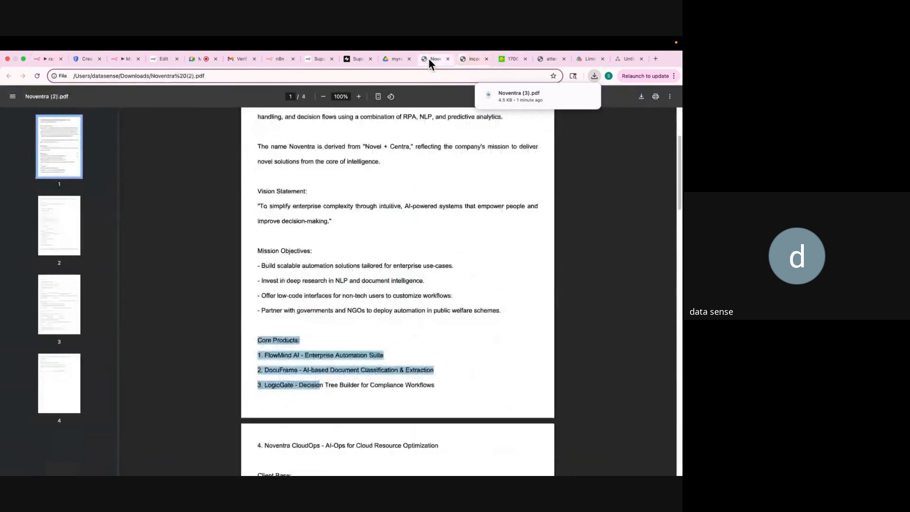
{"action": "scroll", "coordinate": [349, 189], "scroll_direction": "up", "scroll_amount": 3}
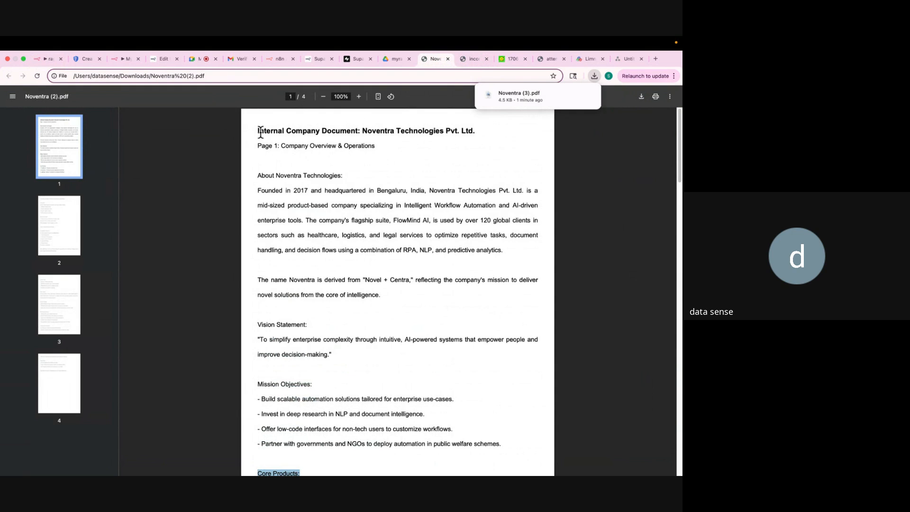
{"action": "left_click_drag", "start_coordinate": [257, 130], "coordinate": [359, 295]}
{"action": "scroll", "coordinate": [363, 379], "scroll_direction": "down", "scroll_amount": 5}
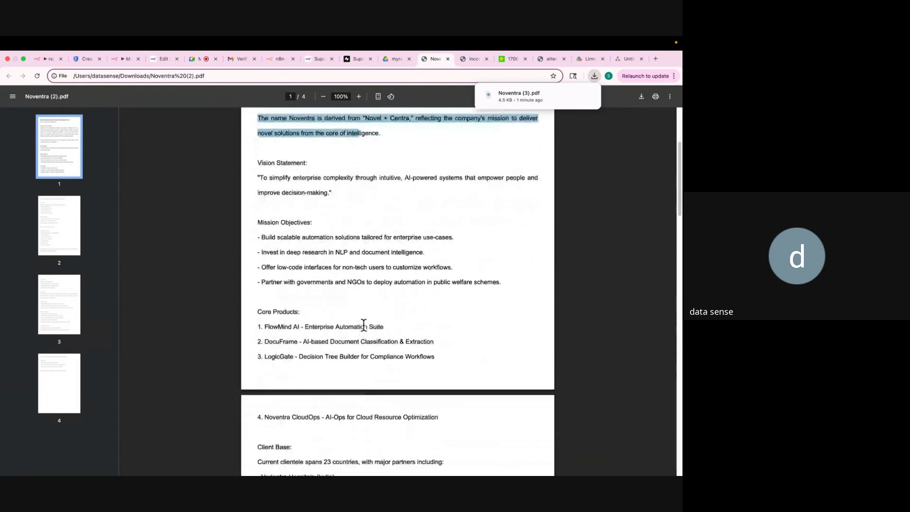
{"action": "left_click_drag", "start_coordinate": [364, 326], "coordinate": [373, 392]}
{"action": "scroll", "coordinate": [372, 362], "scroll_direction": "down", "scroll_amount": 3}
{"action": "scroll", "coordinate": [373, 386], "scroll_direction": "down", "scroll_amount": 2}
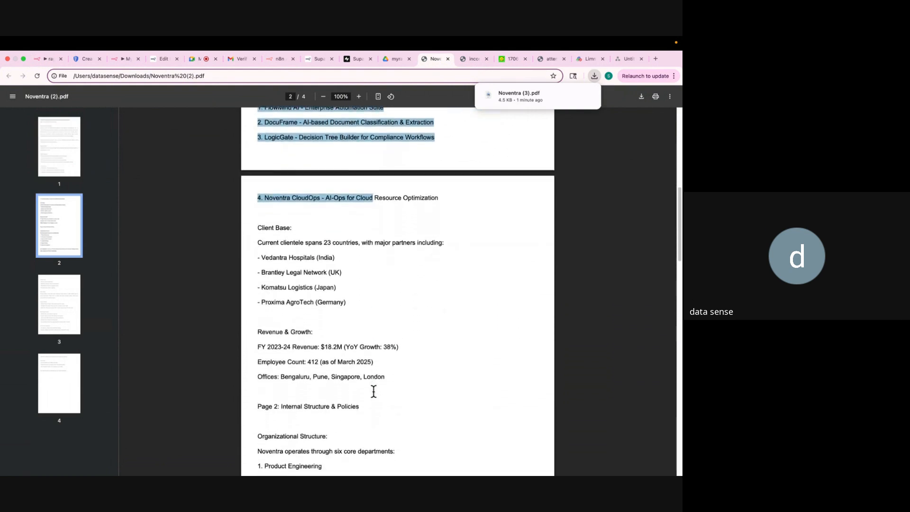
{"action": "left_click", "coordinate": [38, 56]}
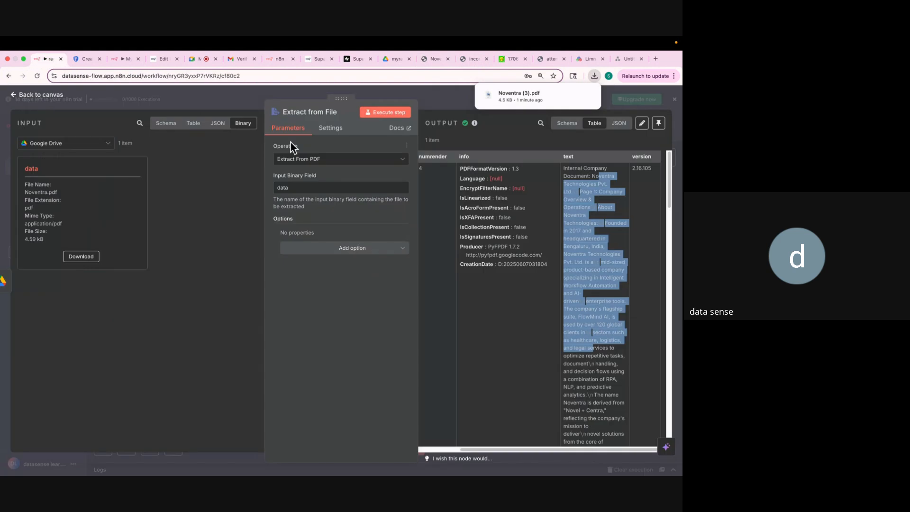
Close the Extract from File settings and glance at the finished Pinecone reference workflow.
{"action": "left_click", "coordinate": [443, 101]}
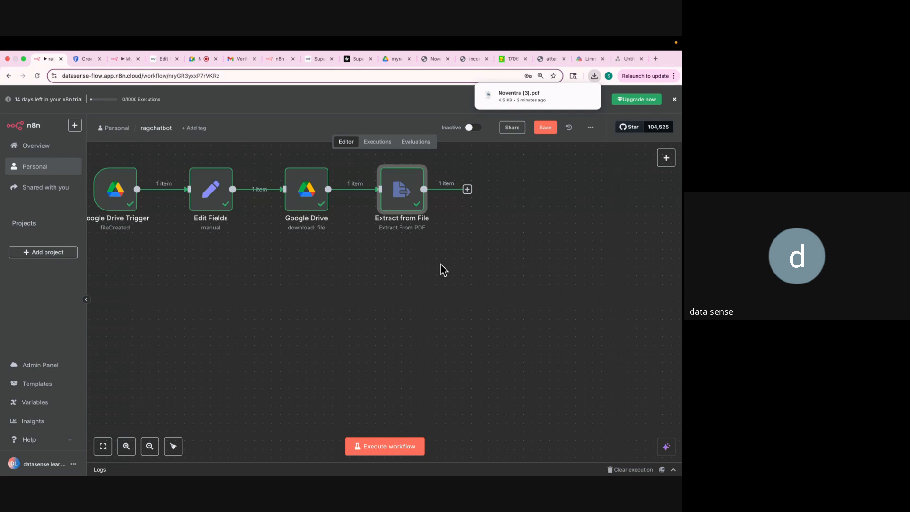
{"action": "left_click", "coordinate": [114, 60]}
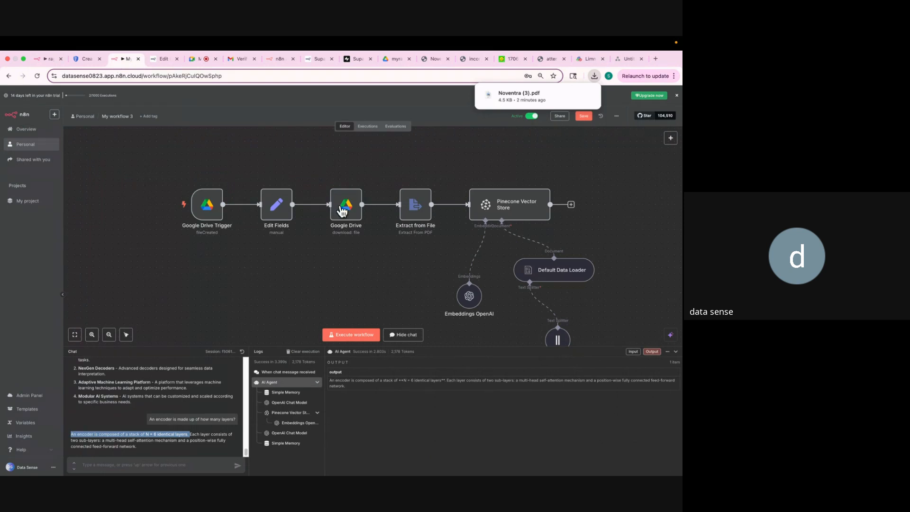
{"action": "left_click", "coordinate": [38, 56]}
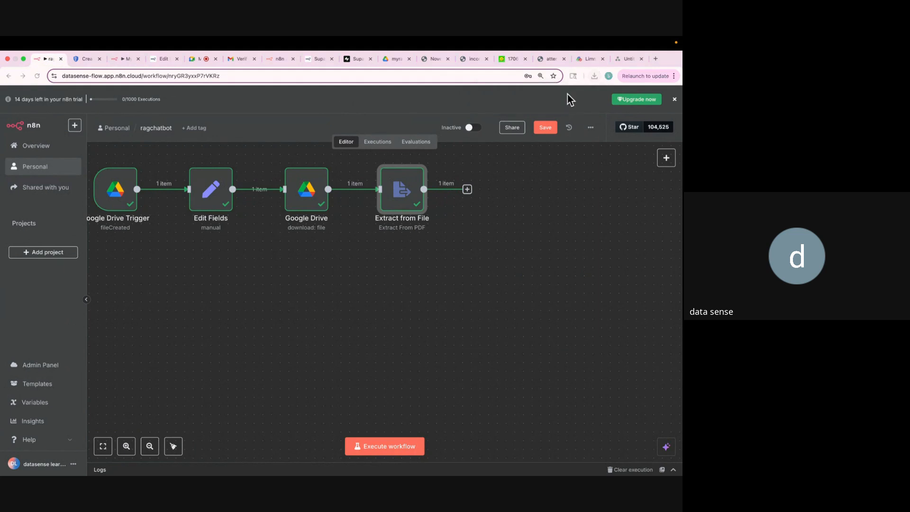
Reveal the downloaded Noventra PDF in its folder, then switch to the n8n Docs tab.
{"action": "left_click", "coordinate": [571, 99]}
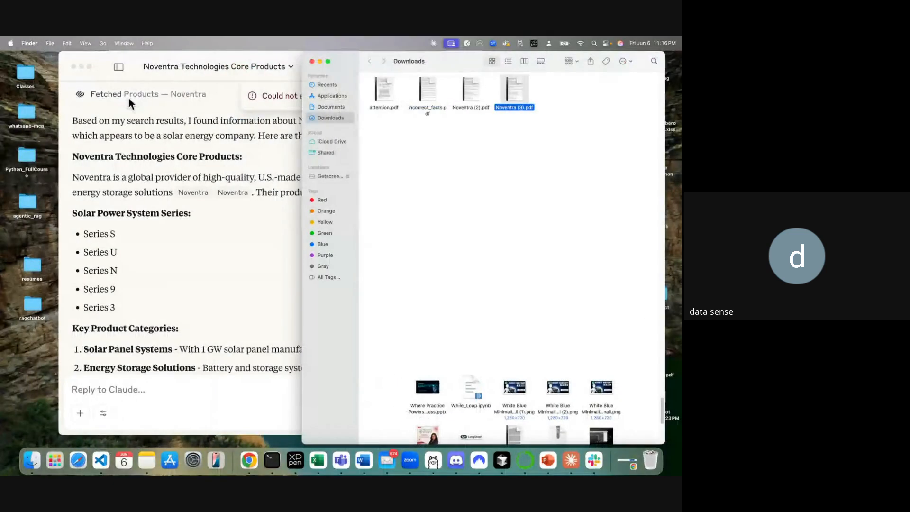
{"action": "left_click", "coordinate": [312, 61]}
{"action": "left_click", "coordinate": [249, 462]}
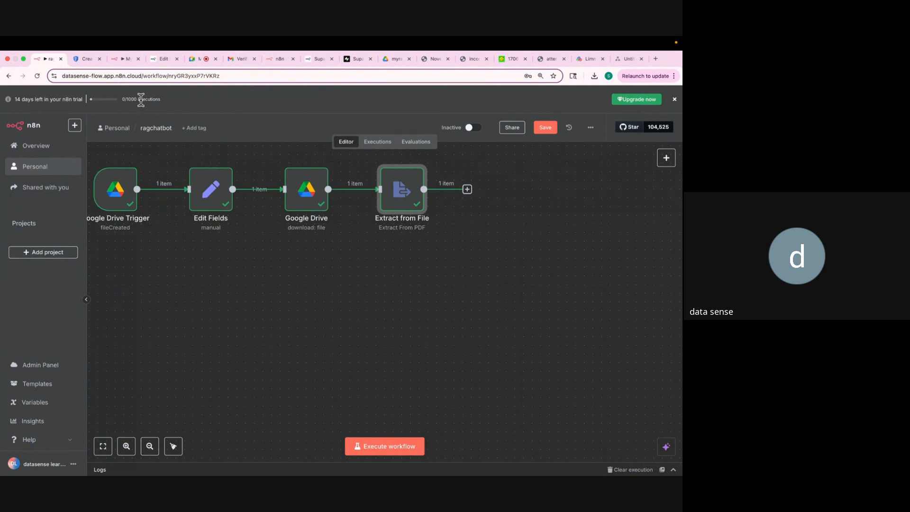
{"action": "left_click", "coordinate": [154, 61]}
Search the web for pinecone, go to pinecone.io and log in to the console.
{"action": "left_click", "coordinate": [157, 75]}
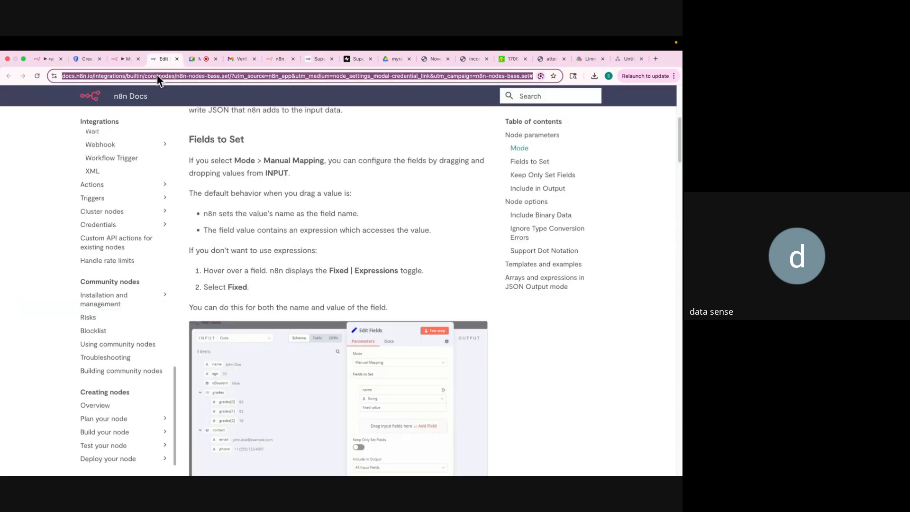
{"action": "type", "text": "pinecone"}
{"action": "key", "text": "Return"}
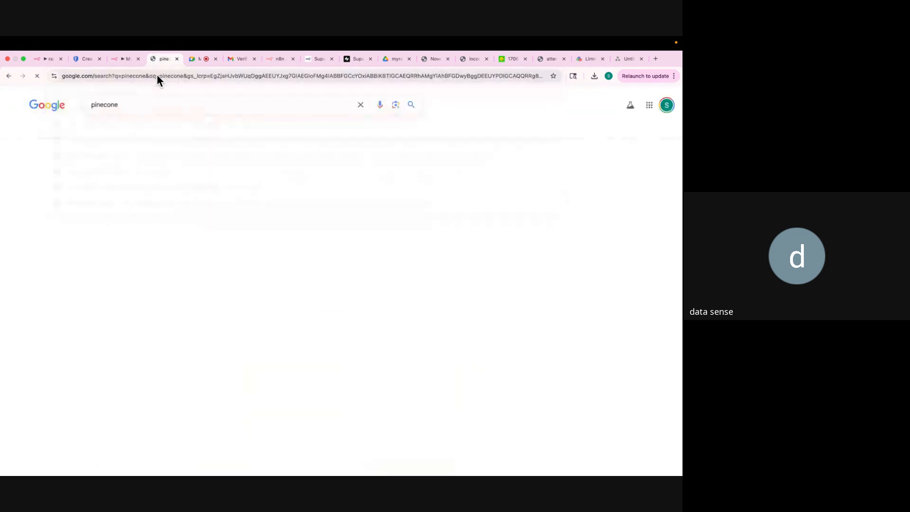
{"action": "left_click", "coordinate": [103, 187]}
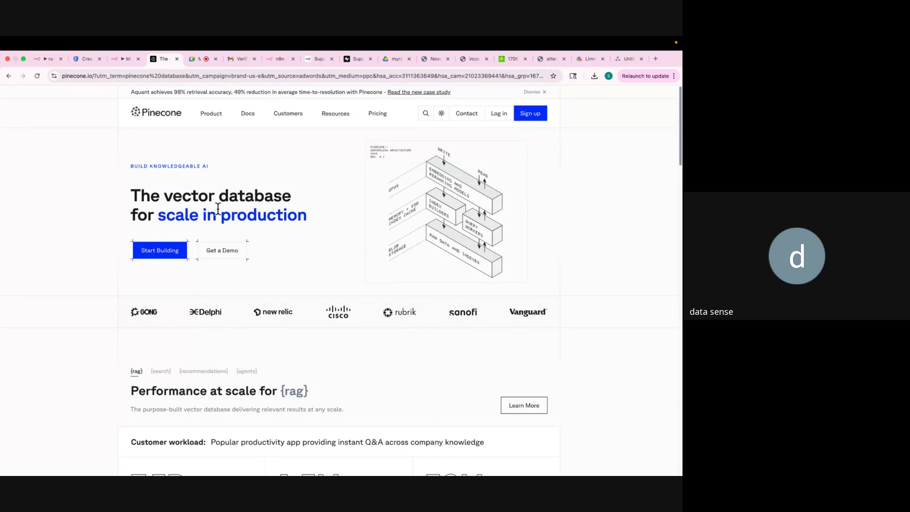
{"action": "left_click", "coordinate": [501, 115]}
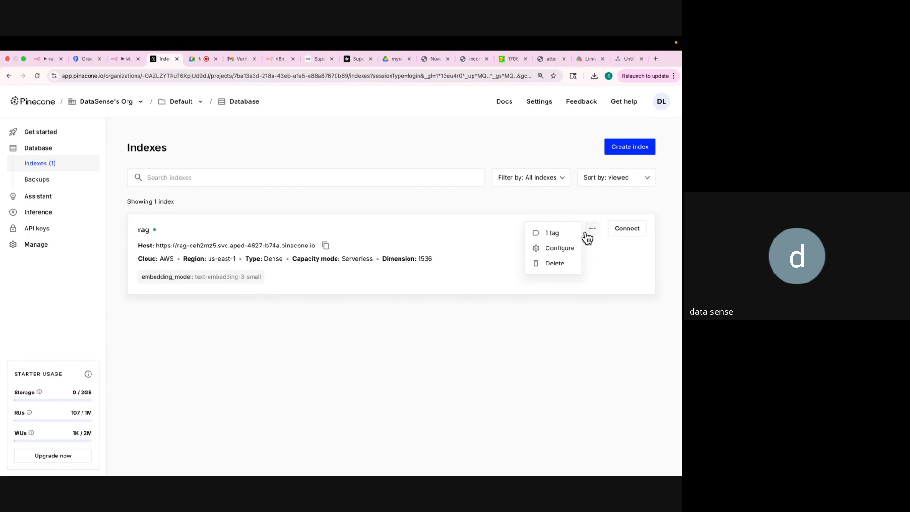
Delete the existing rag index, confirming with its name rag.
{"action": "left_click", "coordinate": [560, 267]}
{"action": "type", "text": "rag"}
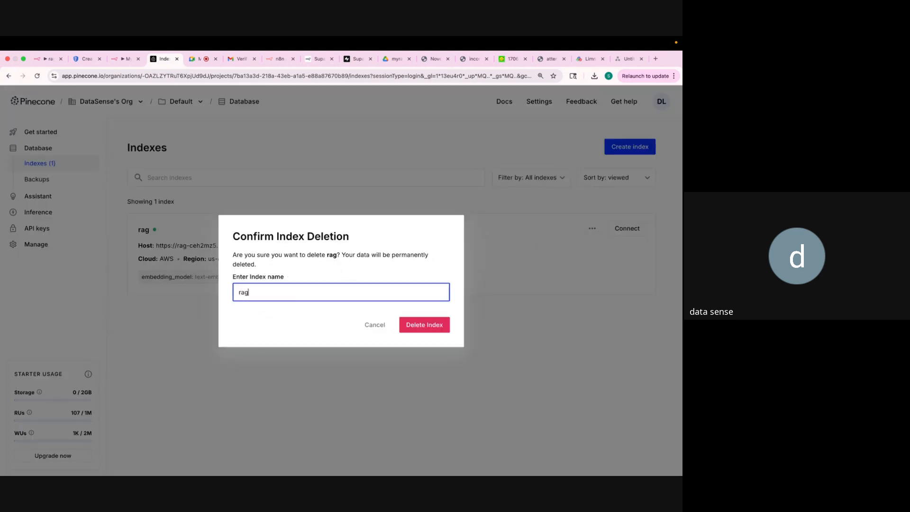
{"action": "left_click", "coordinate": [419, 326]}
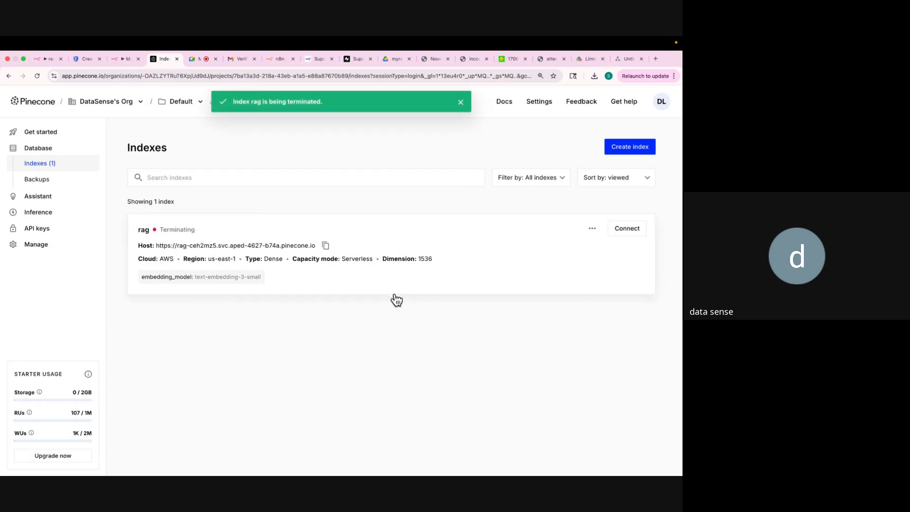
Go to Pinecone's Get started page and look over its setup options.
{"action": "left_click", "coordinate": [29, 135]}
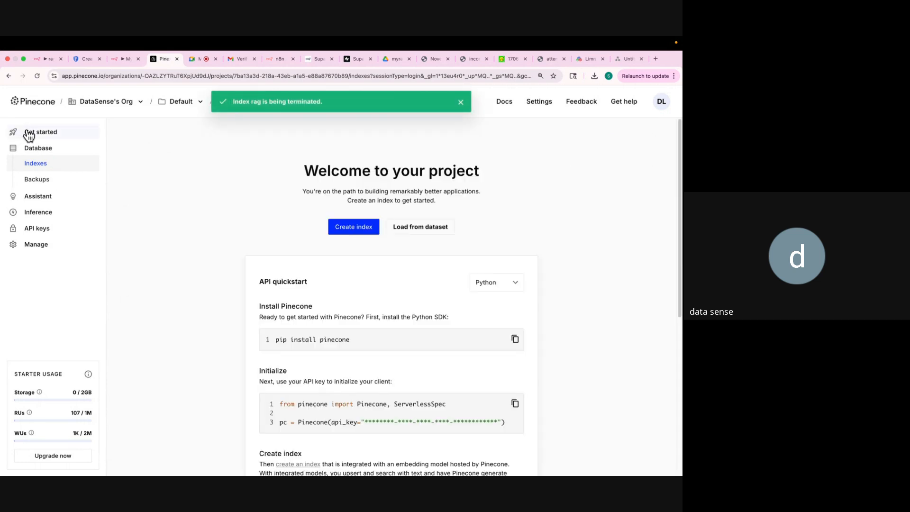
{"action": "scroll", "coordinate": [209, 241], "scroll_direction": "down", "scroll_amount": 2}
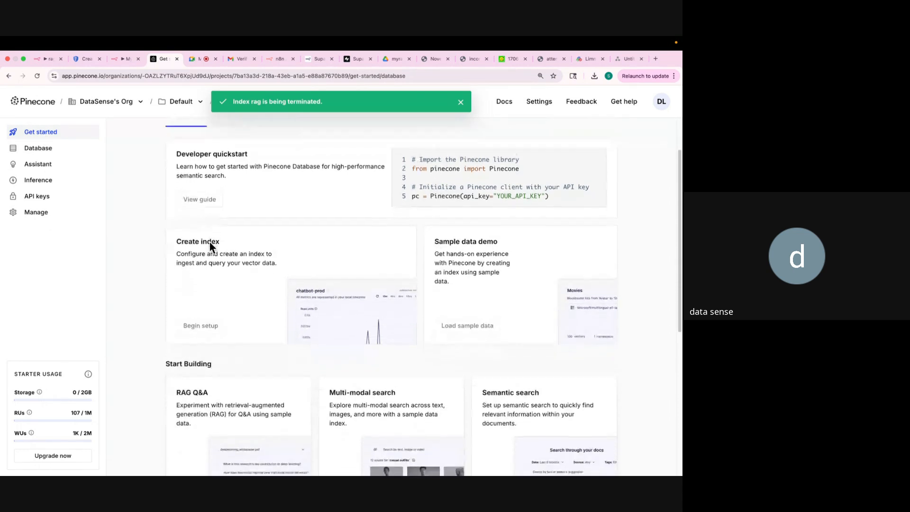
{"action": "scroll", "coordinate": [211, 243], "scroll_direction": "up", "scroll_amount": 2}
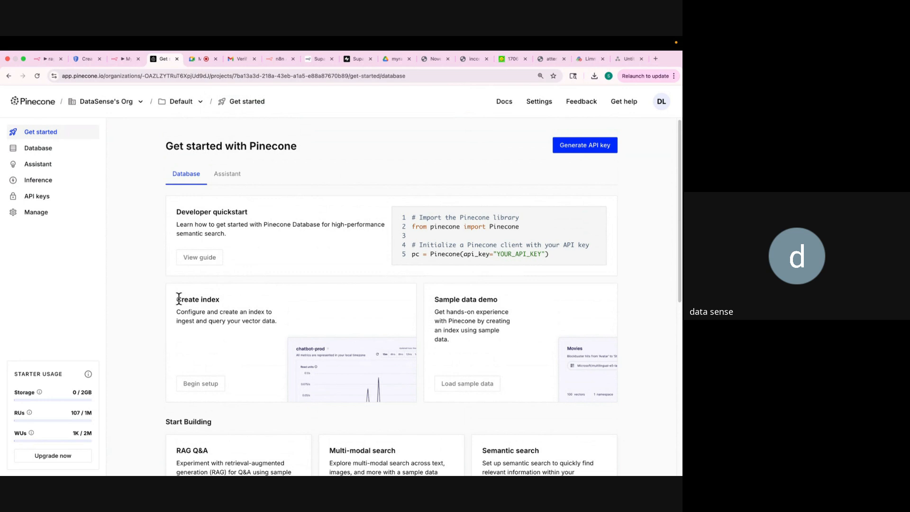
{"action": "left_click_drag", "start_coordinate": [201, 299], "coordinate": [218, 299]}
Create a serverless index named rag using text-embedding-3-small (1536 dimensions) on AWS us-east-1.
{"action": "left_click", "coordinate": [205, 383]}
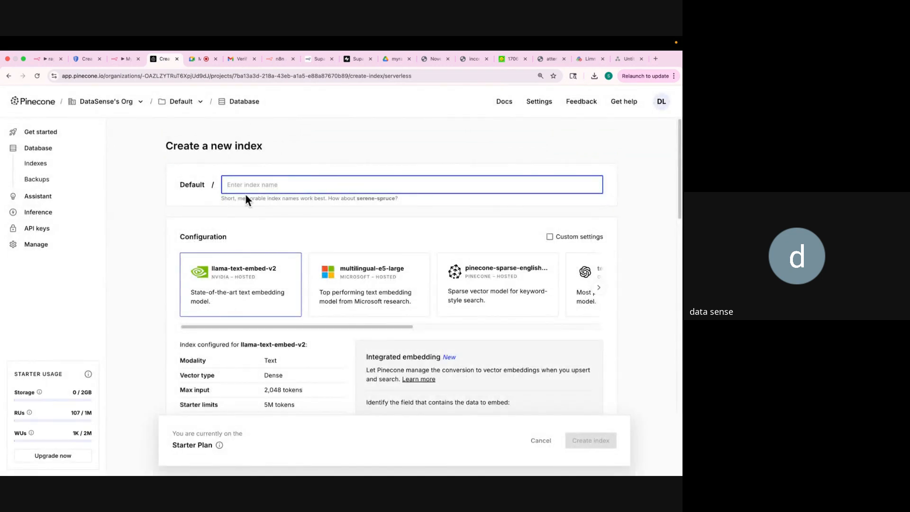
{"action": "type", "text": "rag"}
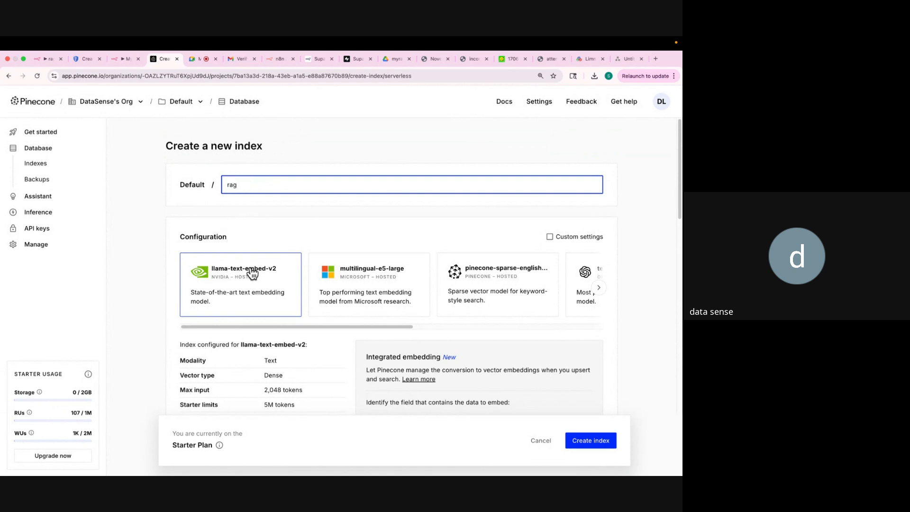
{"action": "scroll", "coordinate": [267, 294], "scroll_direction": "right", "scroll_amount": 4}
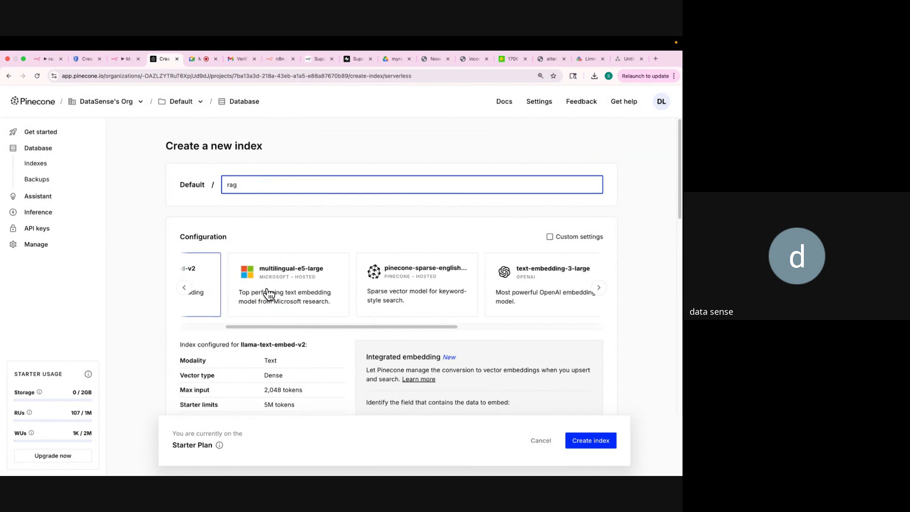
{"action": "scroll", "coordinate": [267, 294], "scroll_direction": "right", "scroll_amount": 10}
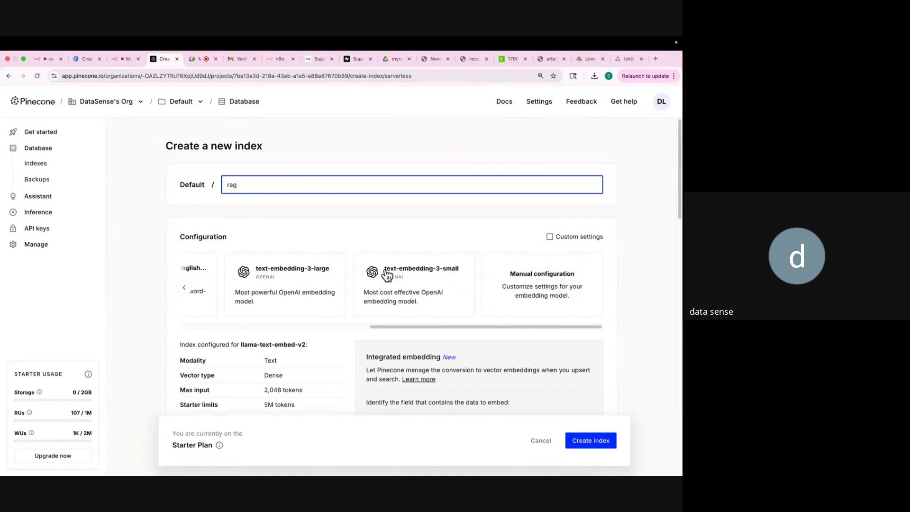
{"action": "left_click", "coordinate": [420, 281]}
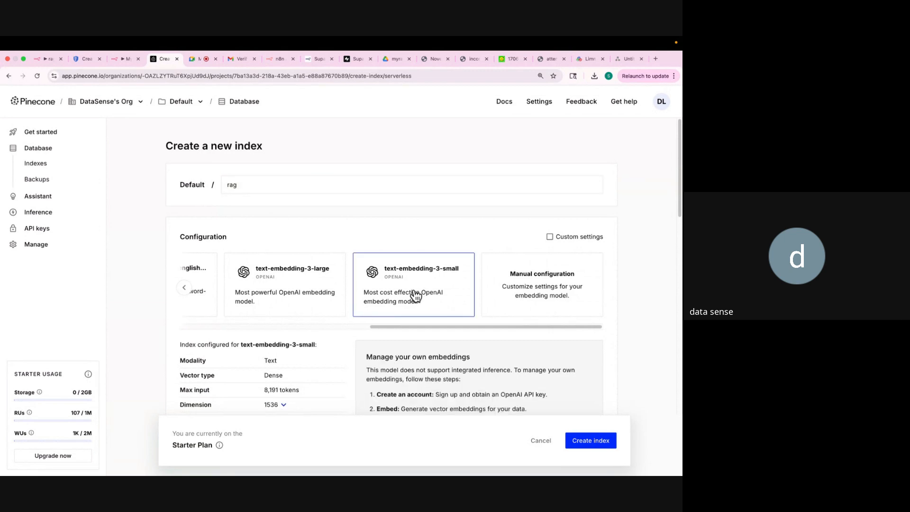
{"action": "scroll", "coordinate": [415, 295], "scroll_direction": "down", "scroll_amount": 2}
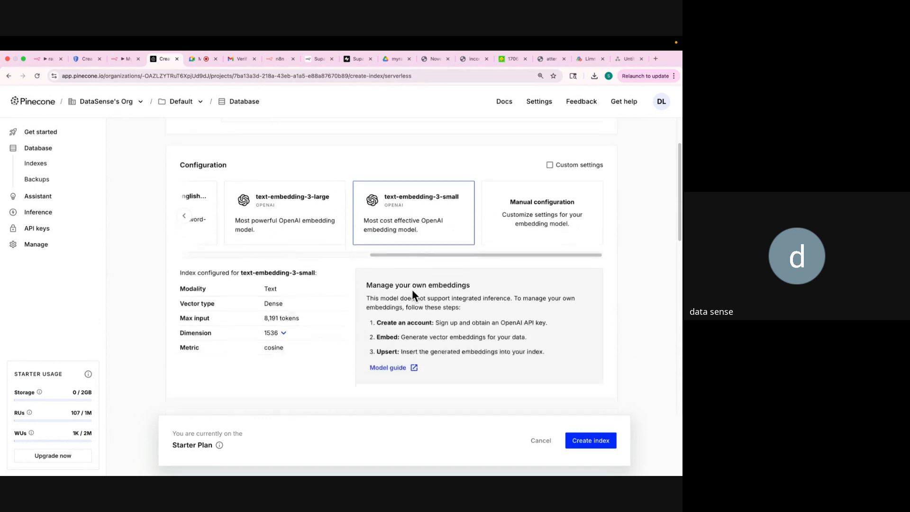
{"action": "scroll", "coordinate": [413, 294], "scroll_direction": "down", "scroll_amount": 5}
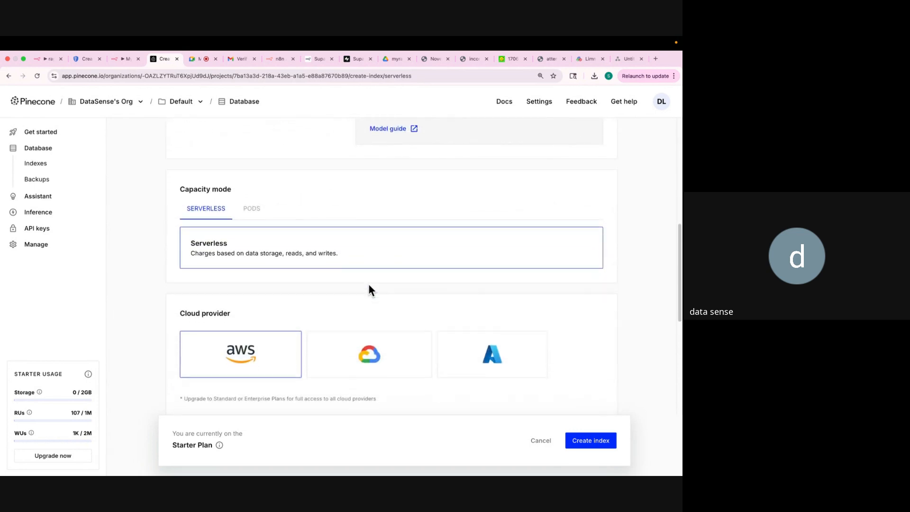
{"action": "scroll", "coordinate": [258, 331], "scroll_direction": "down", "scroll_amount": 3}
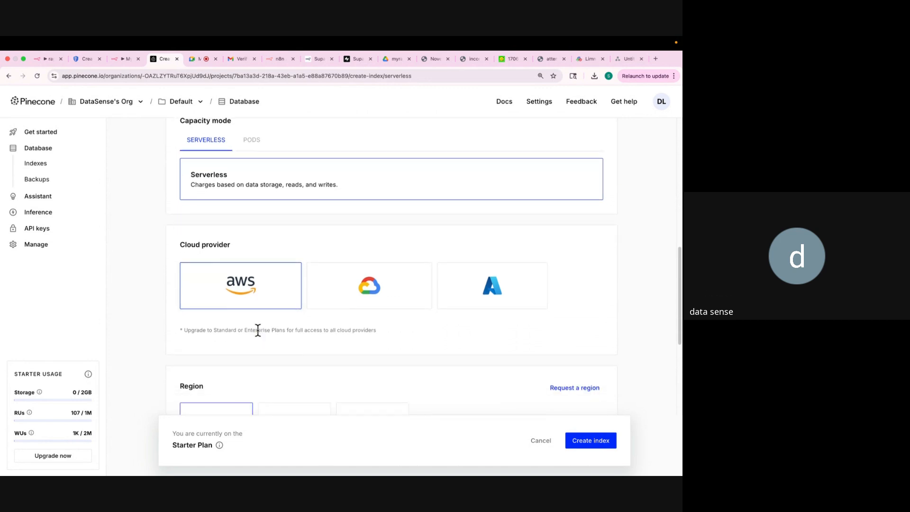
{"action": "scroll", "coordinate": [257, 332], "scroll_direction": "down", "scroll_amount": 8}
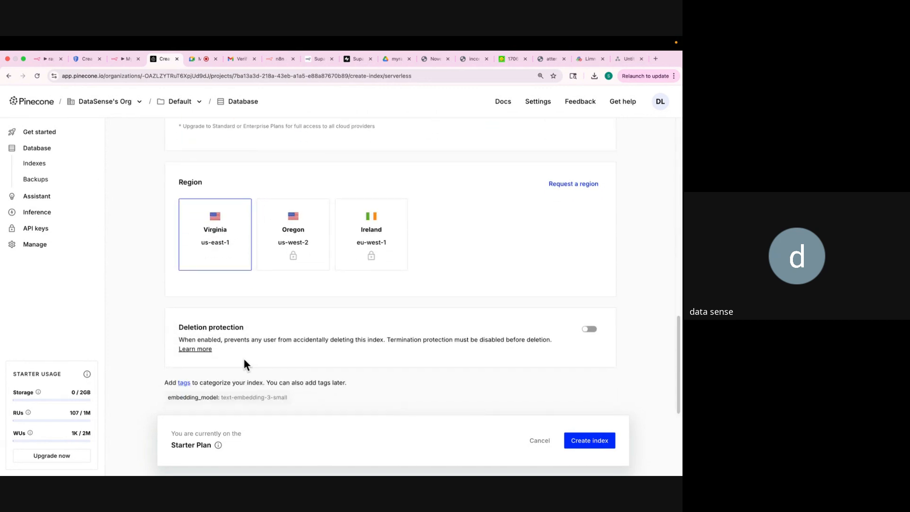
{"action": "left_click", "coordinate": [579, 440]}
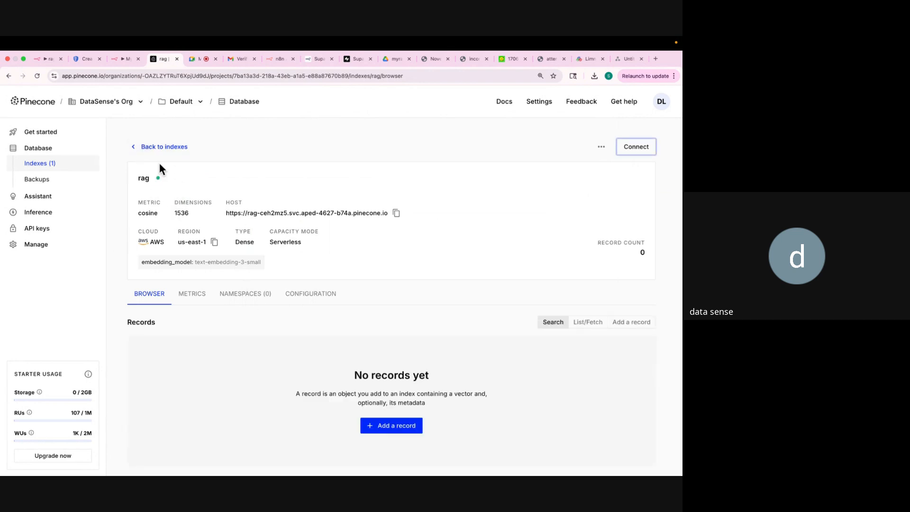
Open the new rag index's details from the index list, then bring up My workflow 3.
{"action": "left_click", "coordinate": [136, 148]}
{"action": "left_click", "coordinate": [199, 247]}
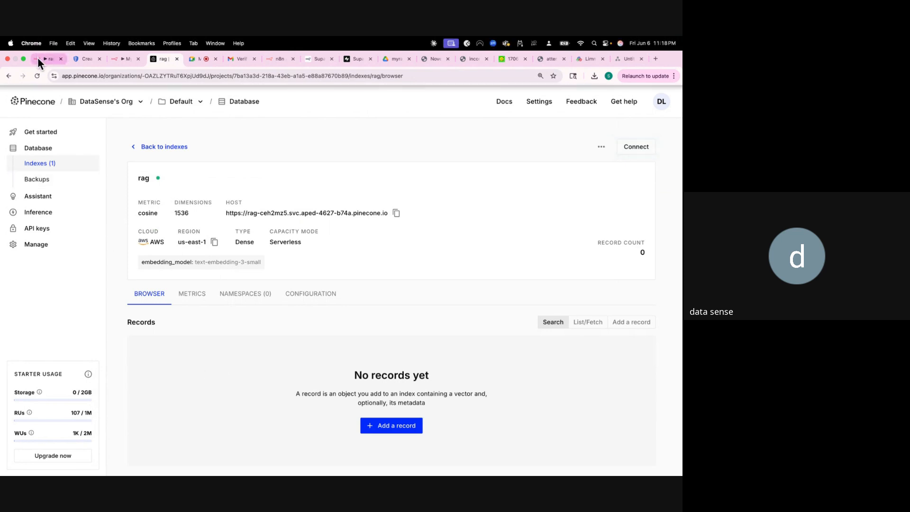
{"action": "left_click", "coordinate": [111, 59]}
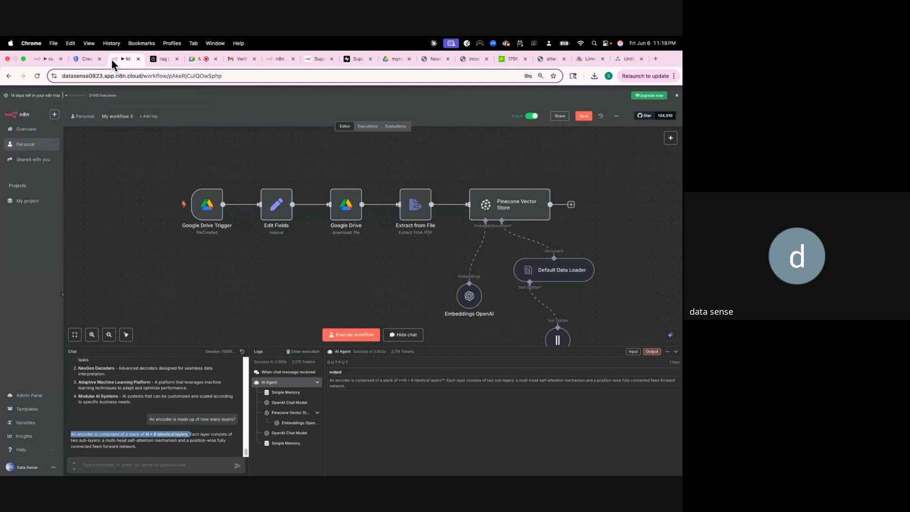
In ragchatbot, add a Pinecone Vector Store node after Extract from File that adds documents.
{"action": "left_click", "coordinate": [47, 58]}
{"action": "left_click", "coordinate": [469, 189]}
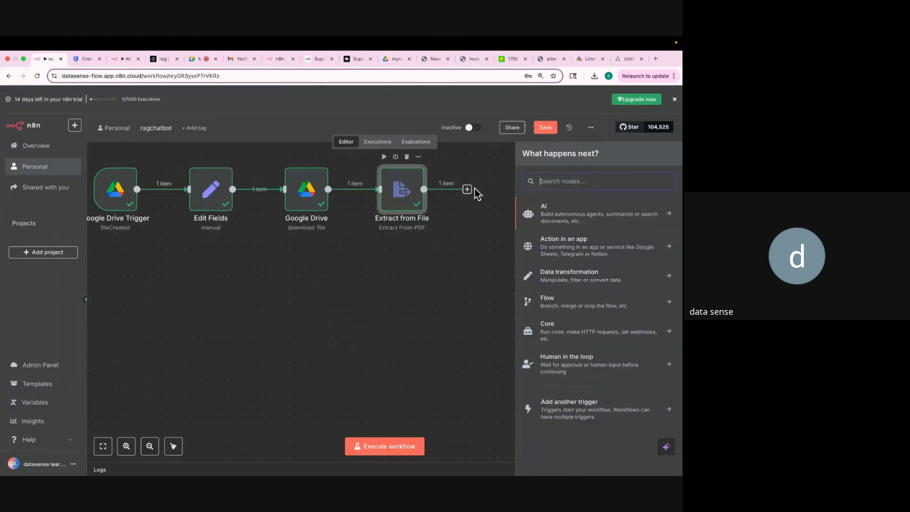
{"action": "type", "text": "Pinec"}
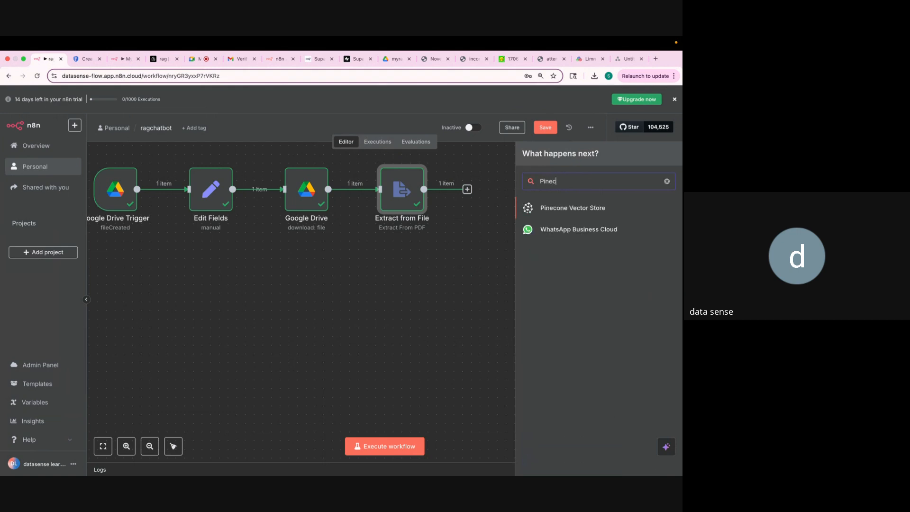
{"action": "left_click", "coordinate": [581, 209]}
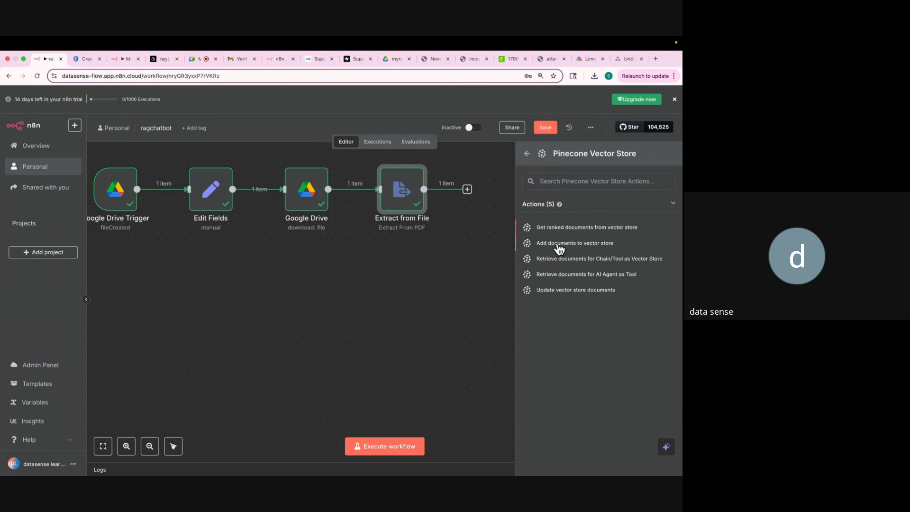
{"action": "left_click", "coordinate": [559, 244]}
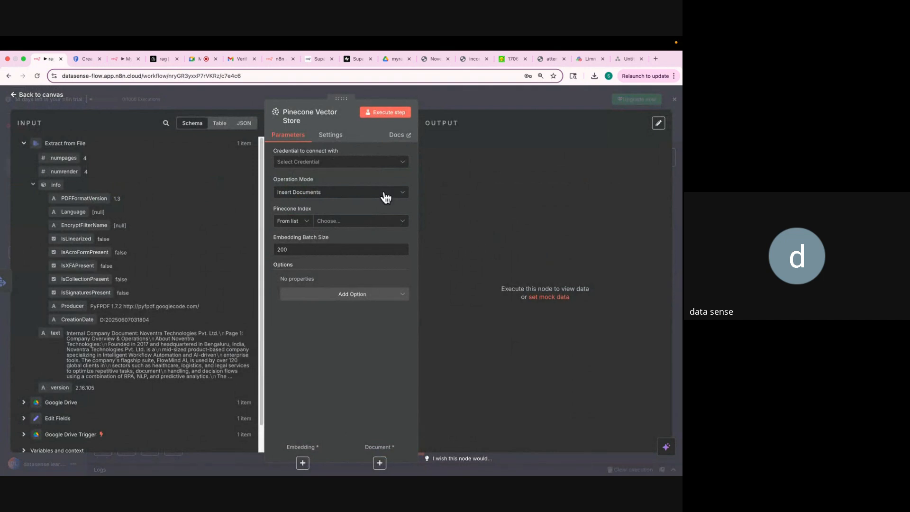
Start a new Pinecone credential for the node, then return to the Pinecone rag index page.
{"action": "left_click", "coordinate": [333, 166]}
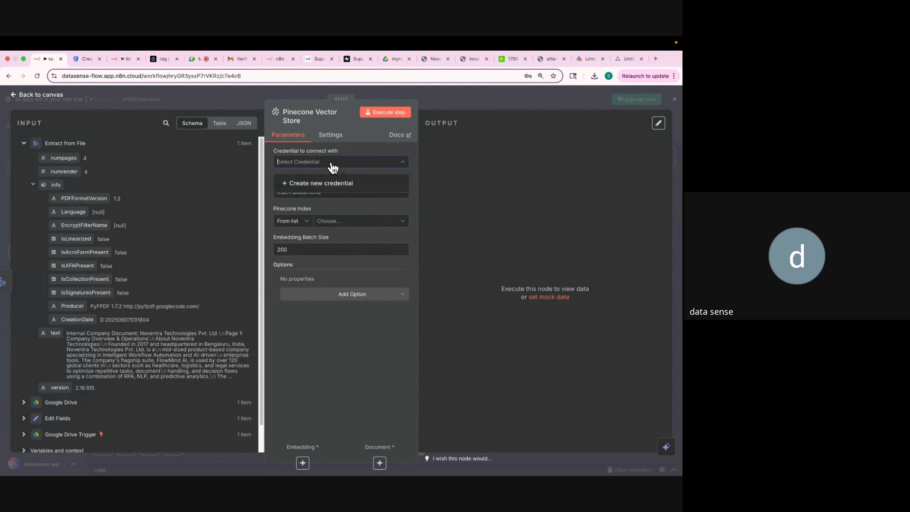
{"action": "left_click", "coordinate": [330, 184]}
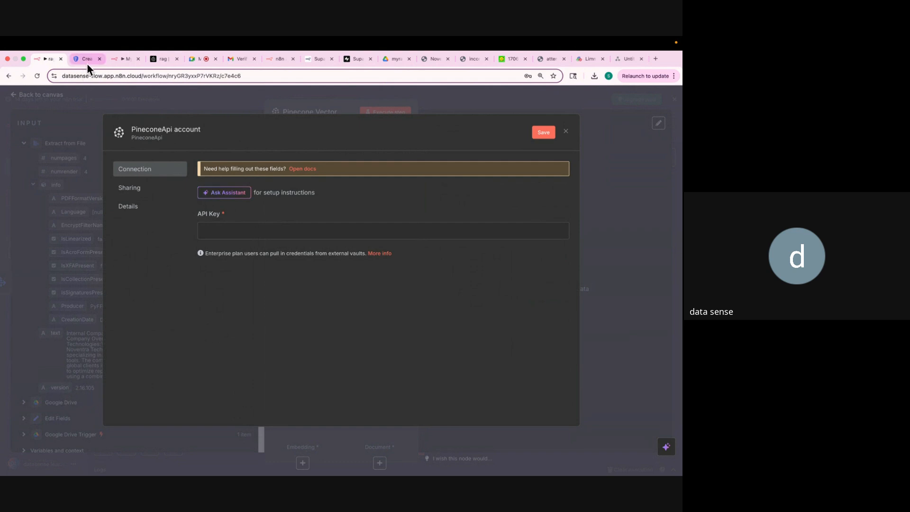
{"action": "left_click", "coordinate": [152, 60]}
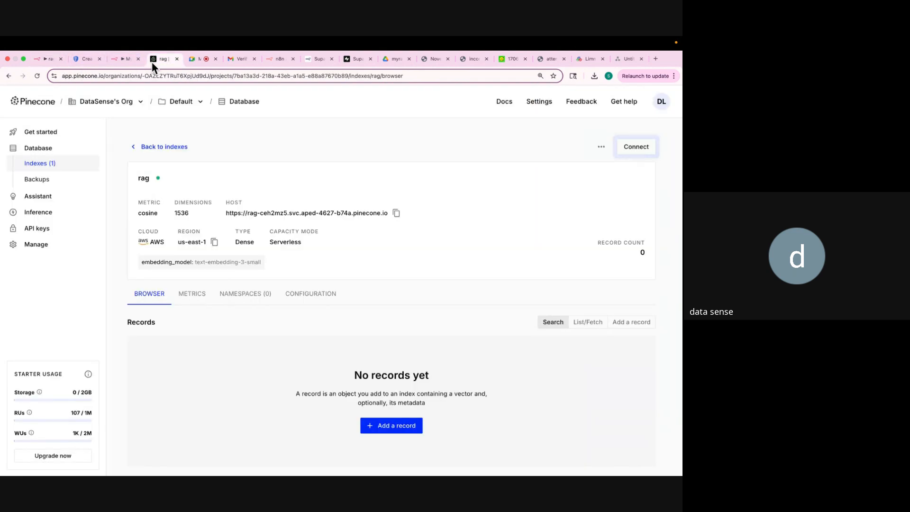
Generate a Pinecone API key named myragchatbot, copy it, and return to n8n.
{"action": "left_click", "coordinate": [45, 230]}
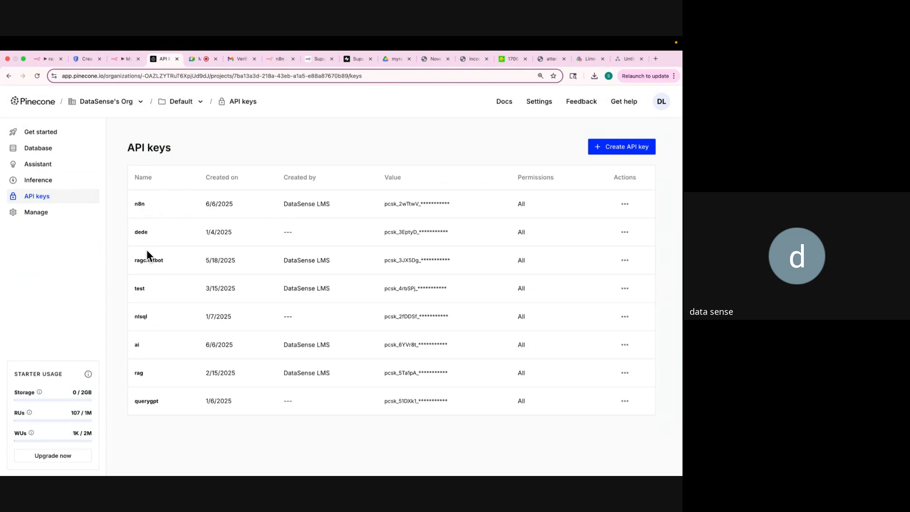
{"action": "left_click", "coordinate": [606, 147]}
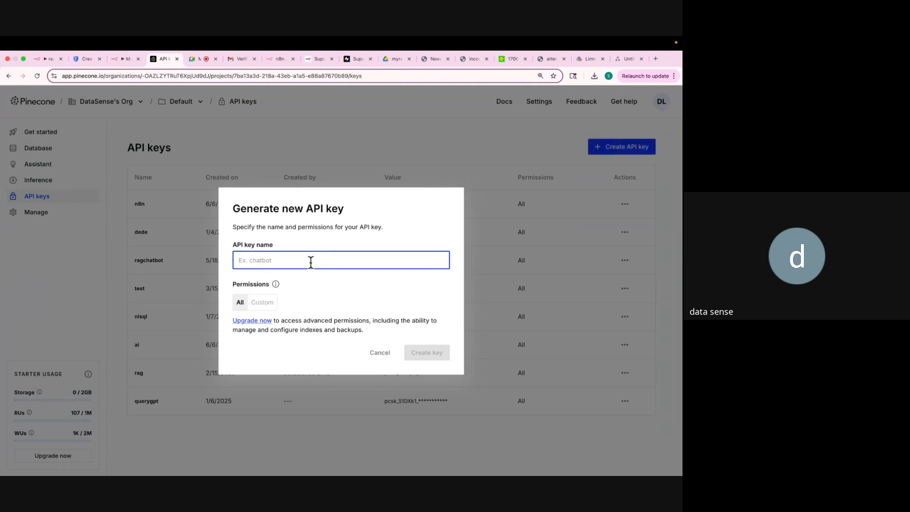
{"action": "type", "text": "myragchatbot"}
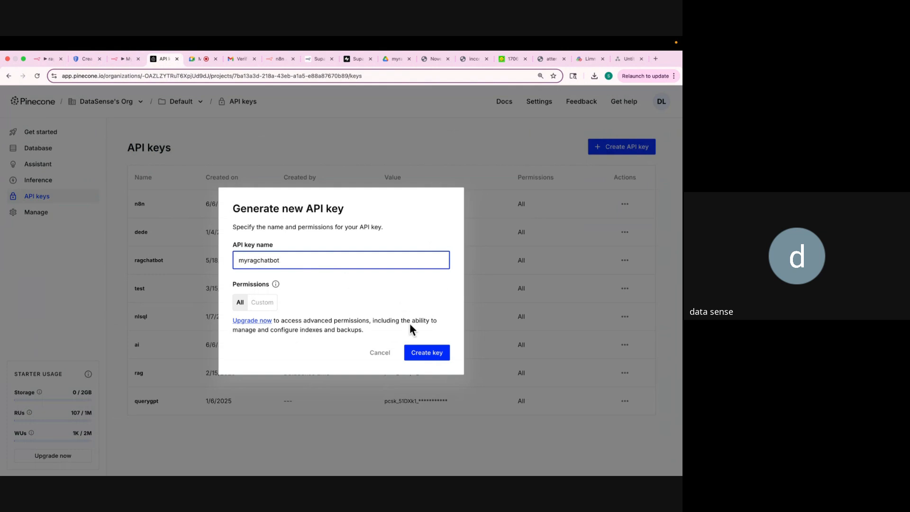
{"action": "left_click", "coordinate": [424, 353]}
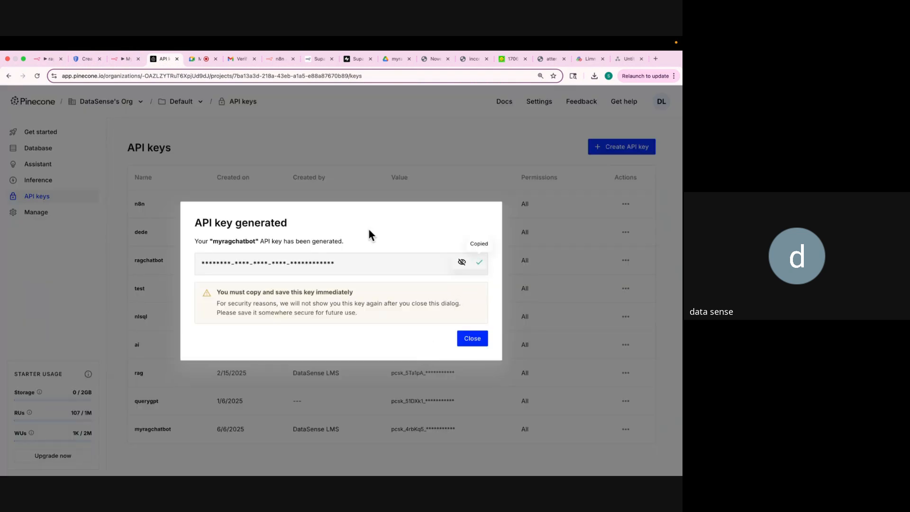
{"action": "left_click", "coordinate": [42, 59]}
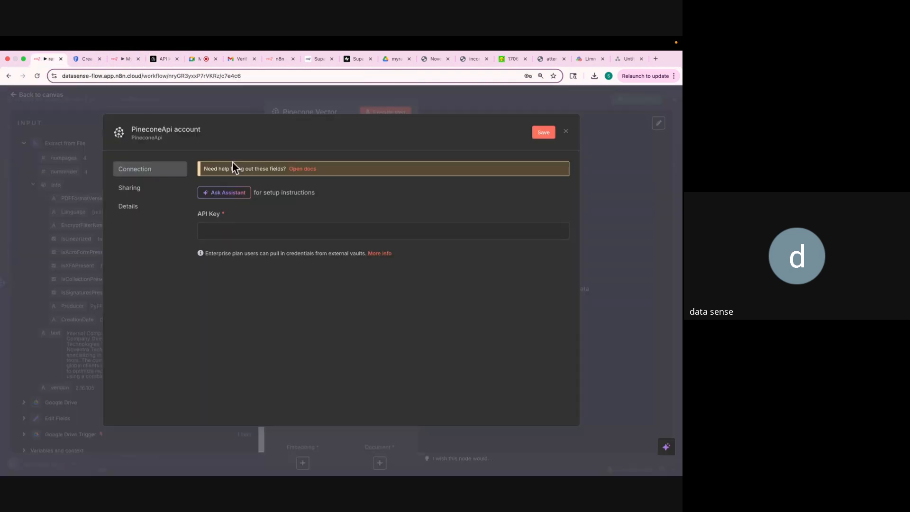
Paste the copied Pinecone API key into the credential, save it, and close the form.
{"action": "left_click", "coordinate": [270, 236]}
{"action": "key", "text": "super+v"}
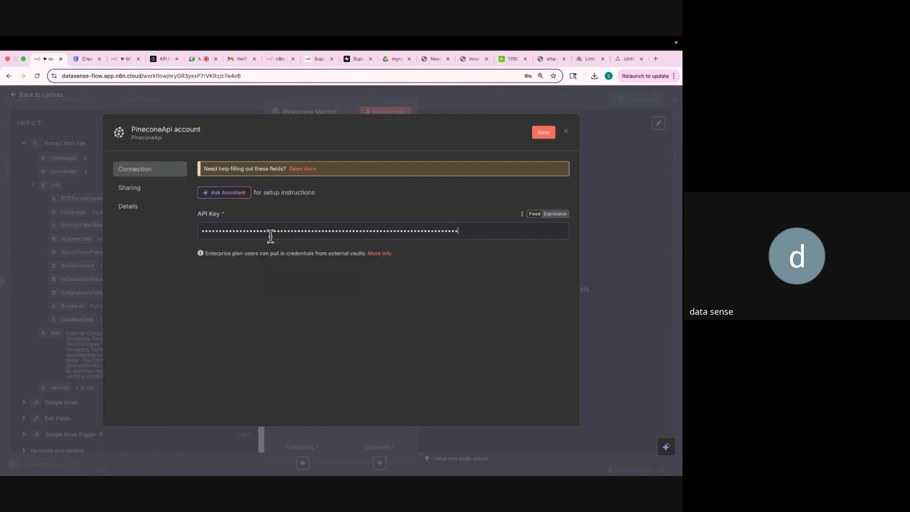
{"action": "left_click", "coordinate": [544, 134]}
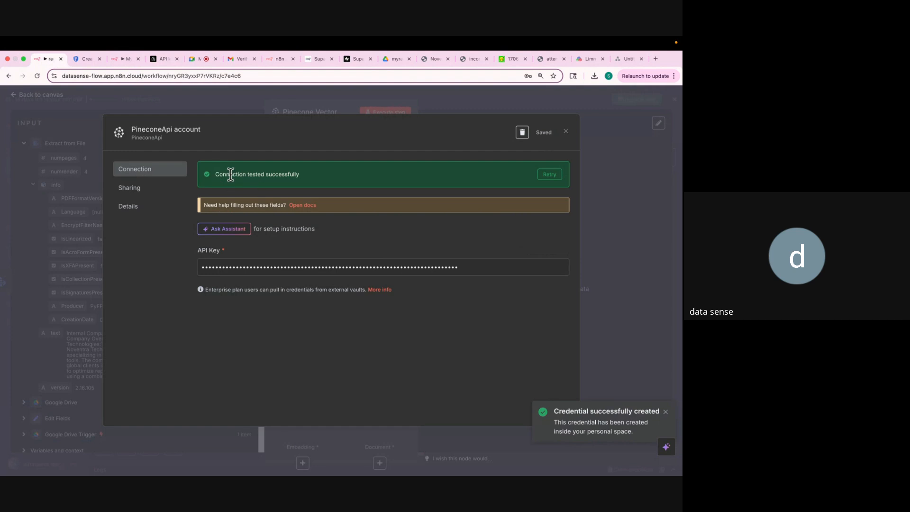
{"action": "left_click", "coordinate": [566, 133]}
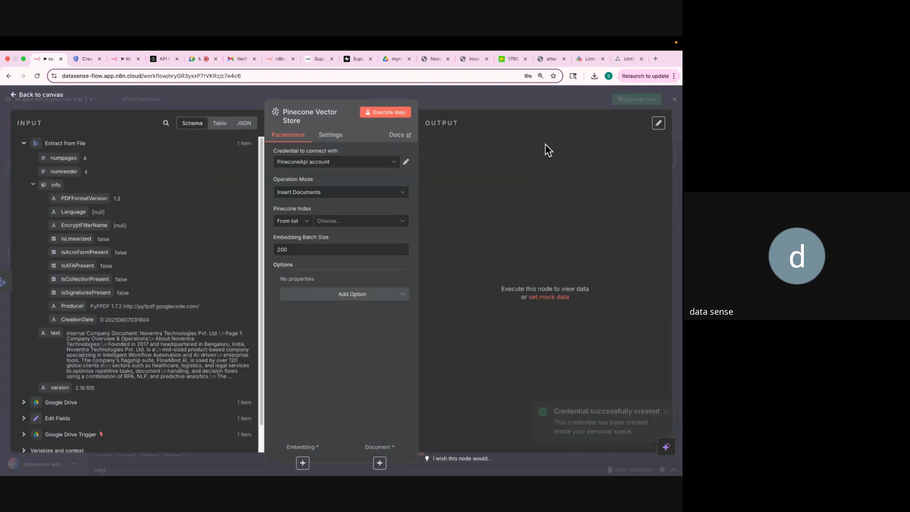
Keep Insert Documents as the operation mode and select rag as the Pinecone Index.
{"action": "left_click", "coordinate": [388, 196]}
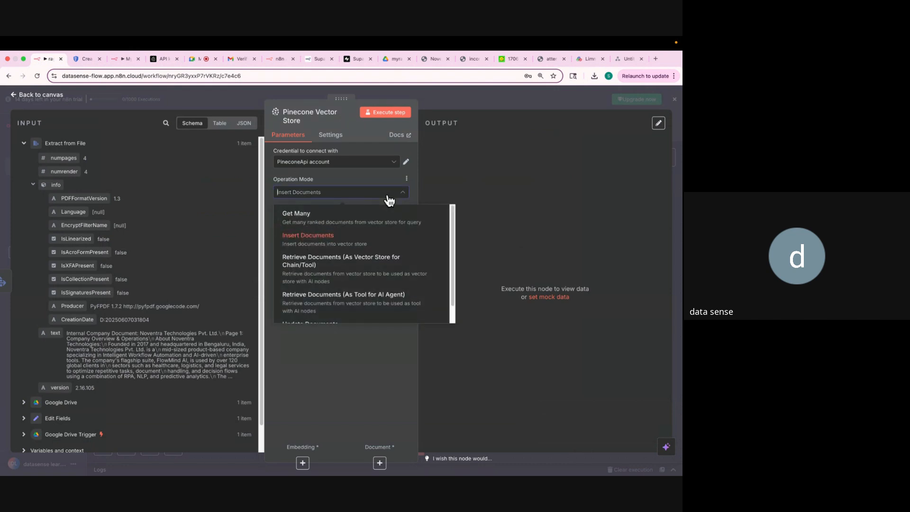
{"action": "left_click", "coordinate": [387, 196]}
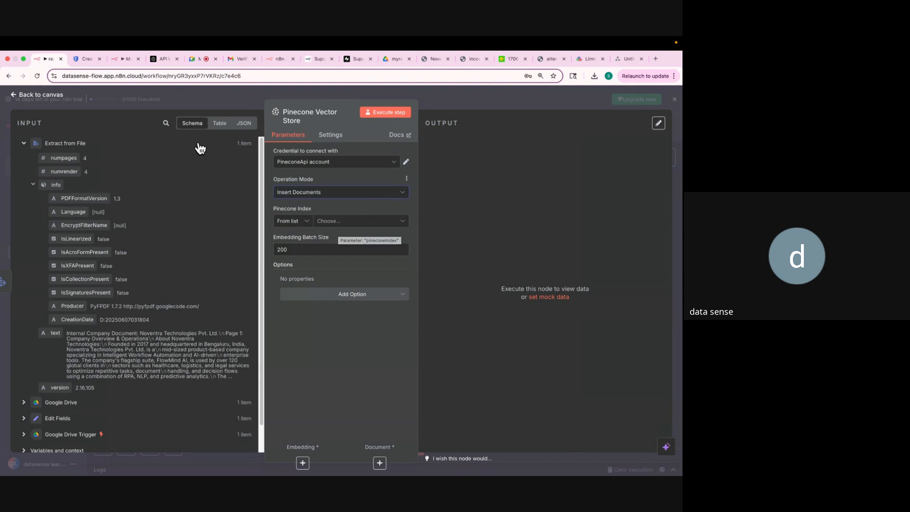
{"action": "left_click", "coordinate": [155, 57]}
{"action": "left_click", "coordinate": [241, 159]}
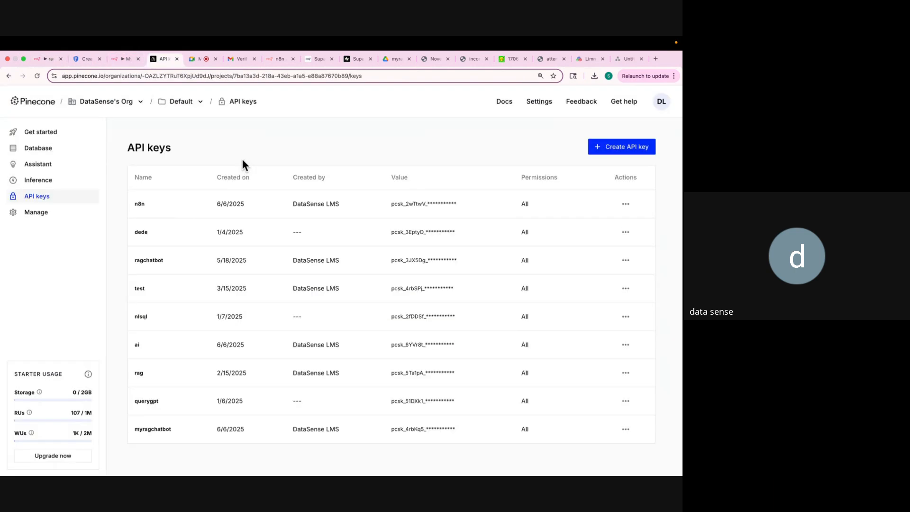
{"action": "left_click", "coordinate": [49, 150]}
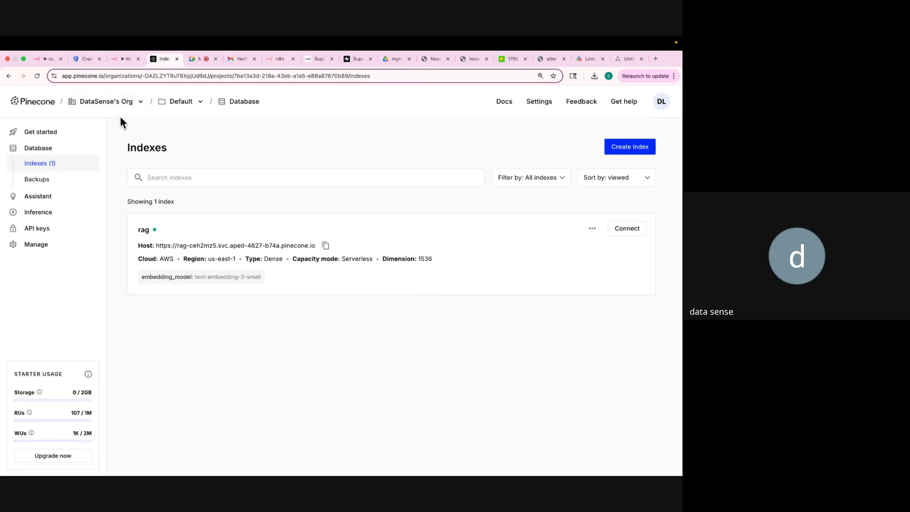
{"action": "left_click", "coordinate": [44, 58]}
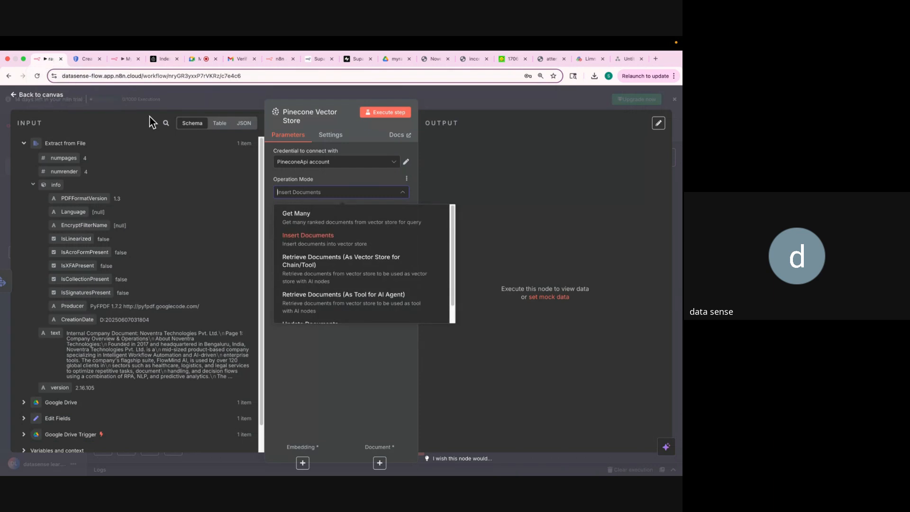
{"action": "left_click", "coordinate": [330, 185]}
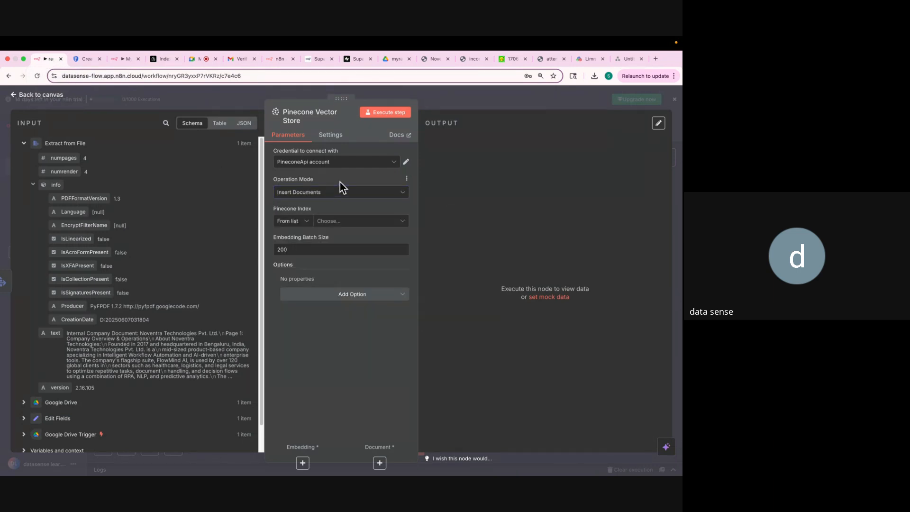
{"action": "left_click", "coordinate": [360, 222]}
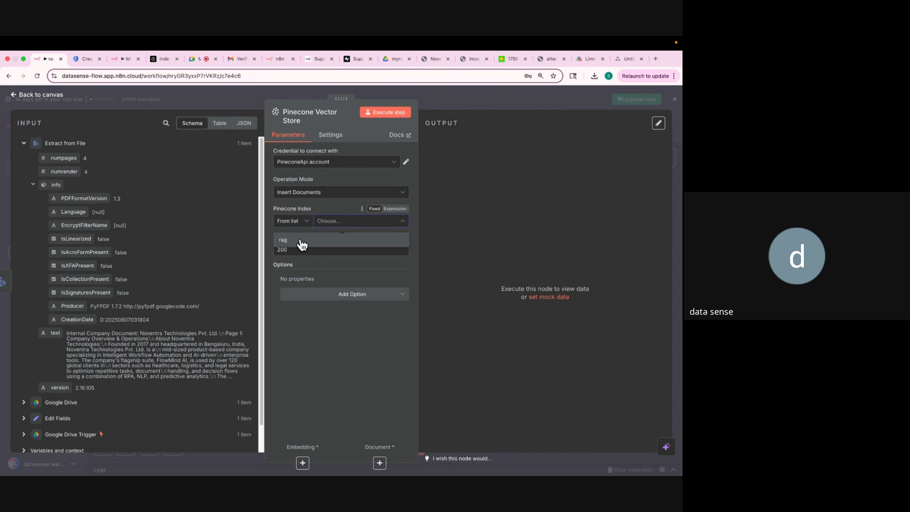
{"action": "left_click", "coordinate": [300, 240]}
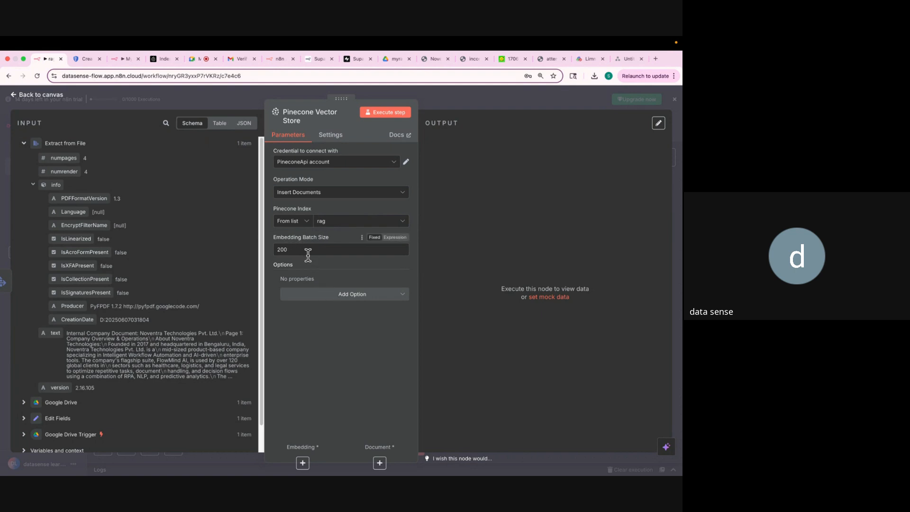
Add a Pinecone Namespace option to the node and set it to company.
{"action": "left_click", "coordinate": [341, 295]}
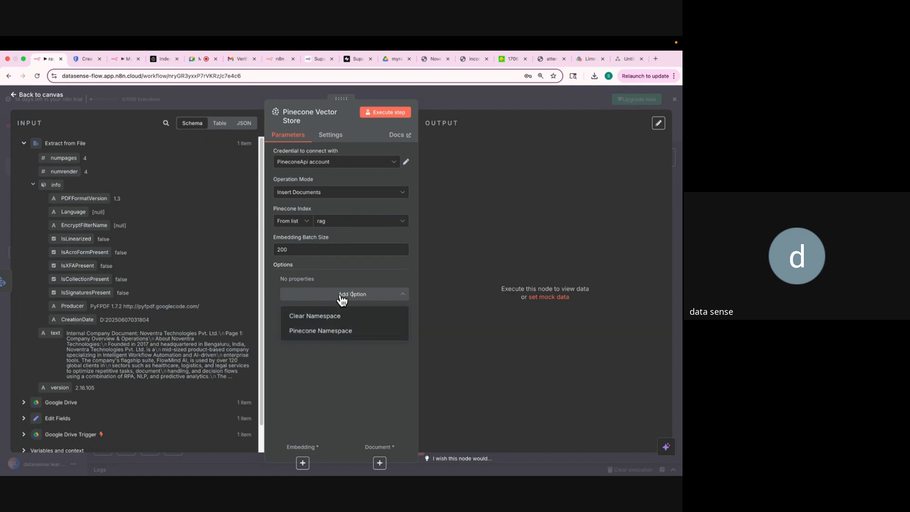
{"action": "left_click", "coordinate": [340, 332]}
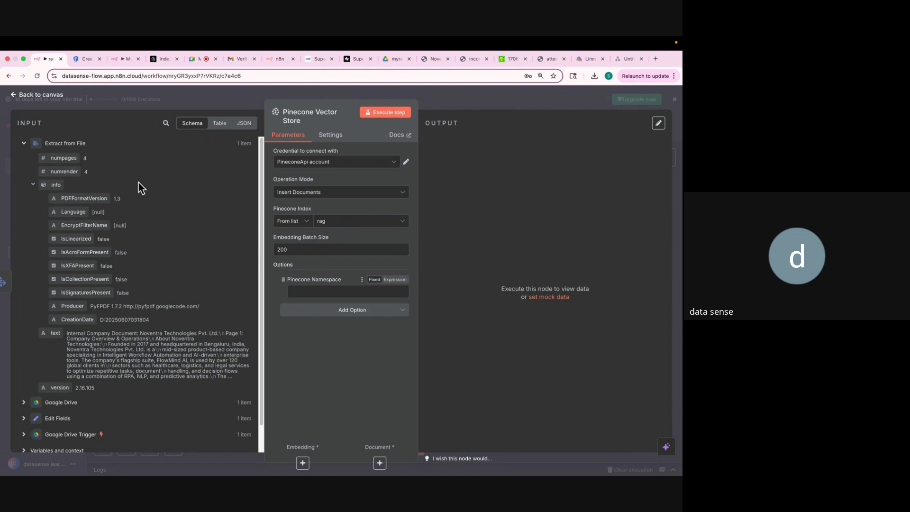
{"action": "left_click", "coordinate": [152, 59]}
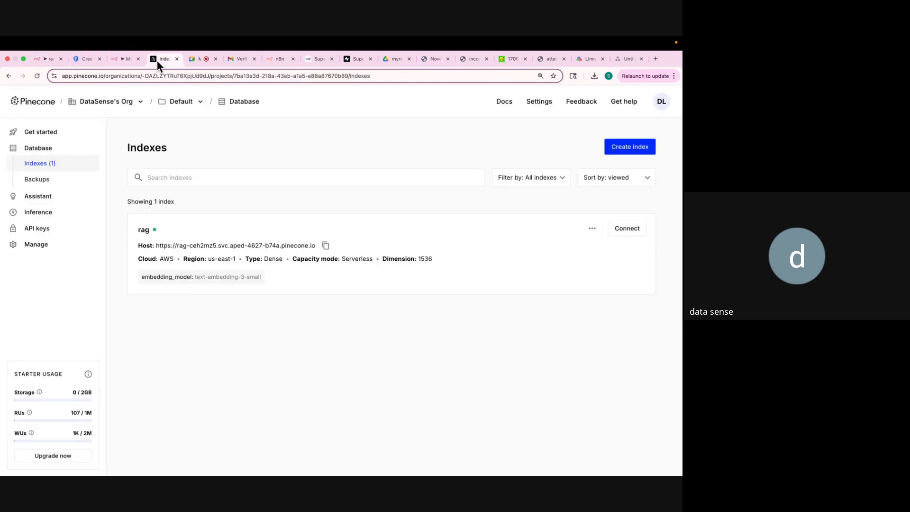
{"action": "left_click", "coordinate": [204, 232]}
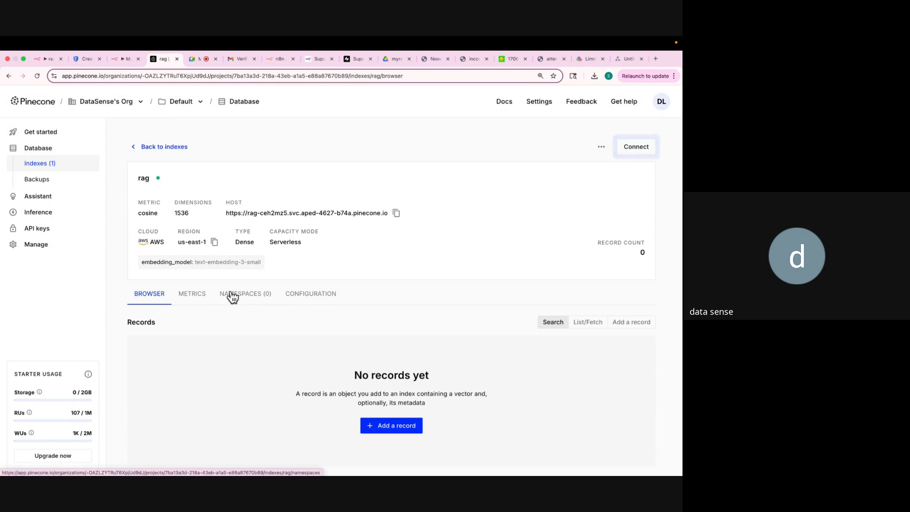
{"action": "left_click", "coordinate": [36, 59]}
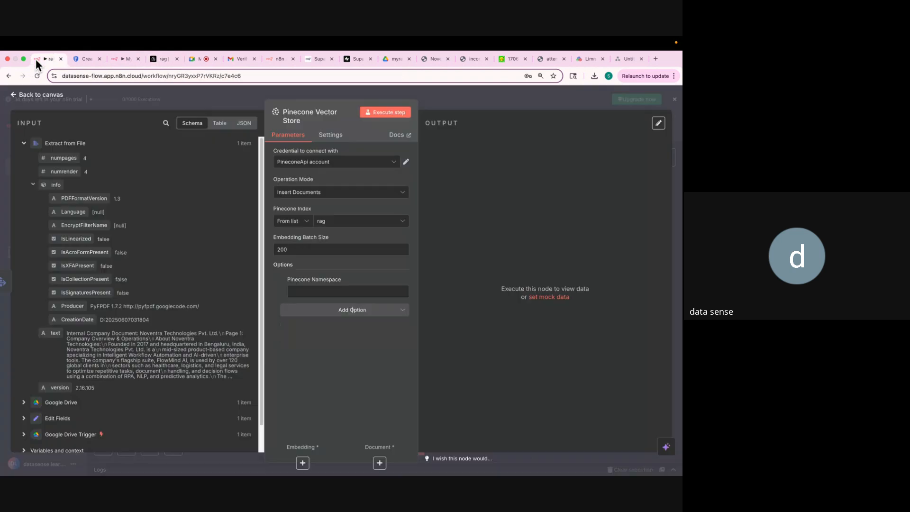
{"action": "left_click", "coordinate": [329, 293]}
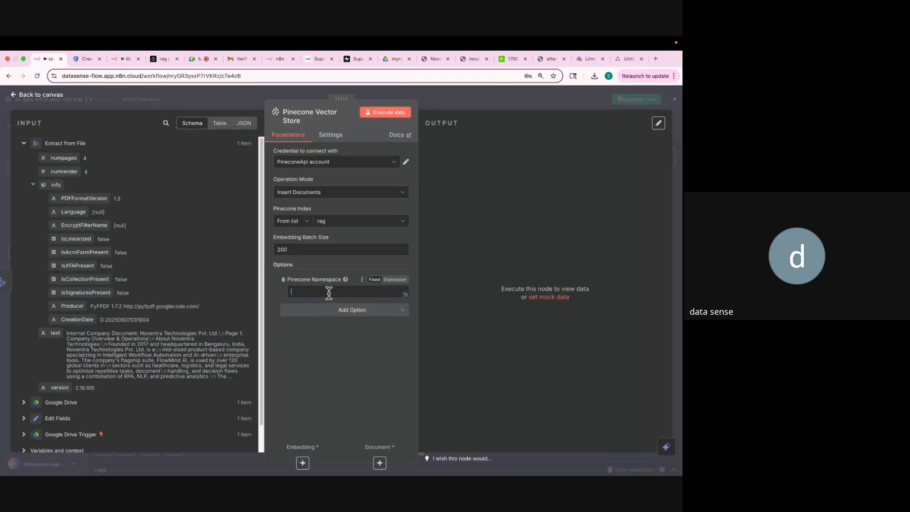
{"action": "type", "text": "company"}
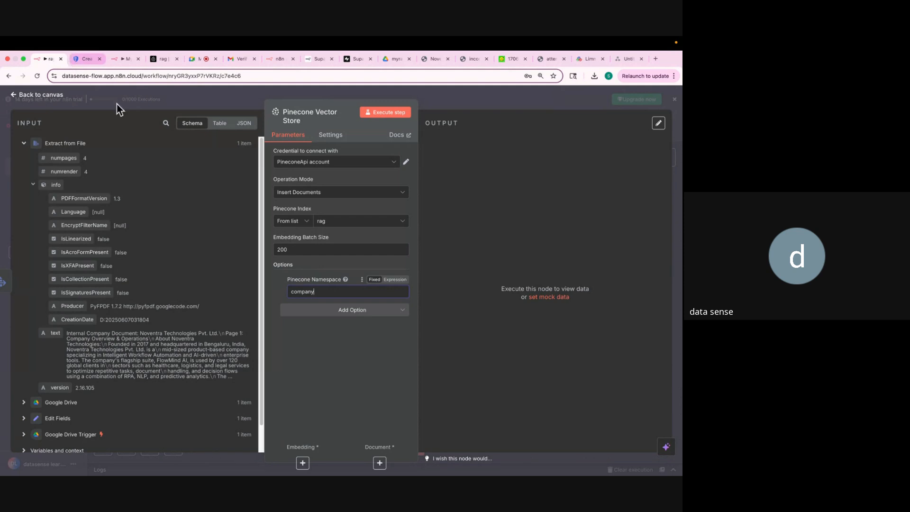
Test-run the Pinecone Vector Store step, then open its Embedding connector's model list on the canvas.
{"action": "left_click", "coordinate": [383, 118]}
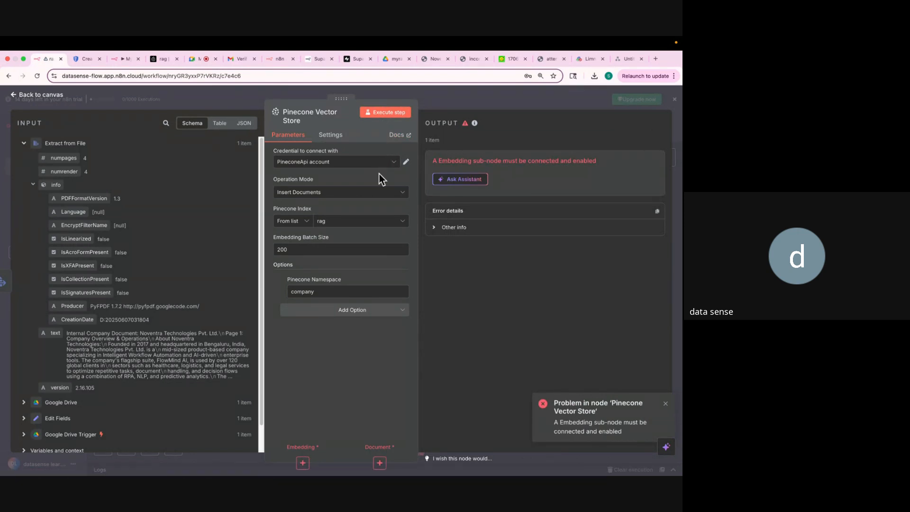
{"action": "left_click", "coordinate": [437, 100]}
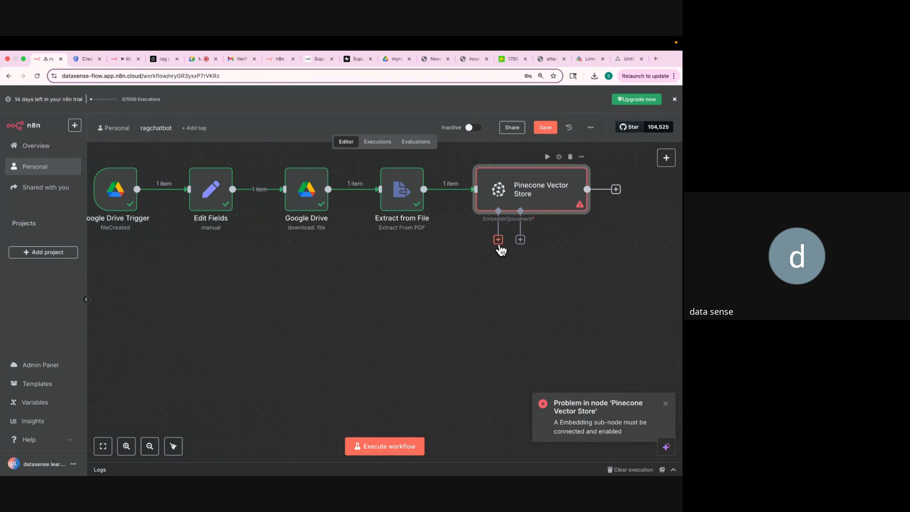
{"action": "left_click_drag", "start_coordinate": [500, 242], "coordinate": [433, 299]}
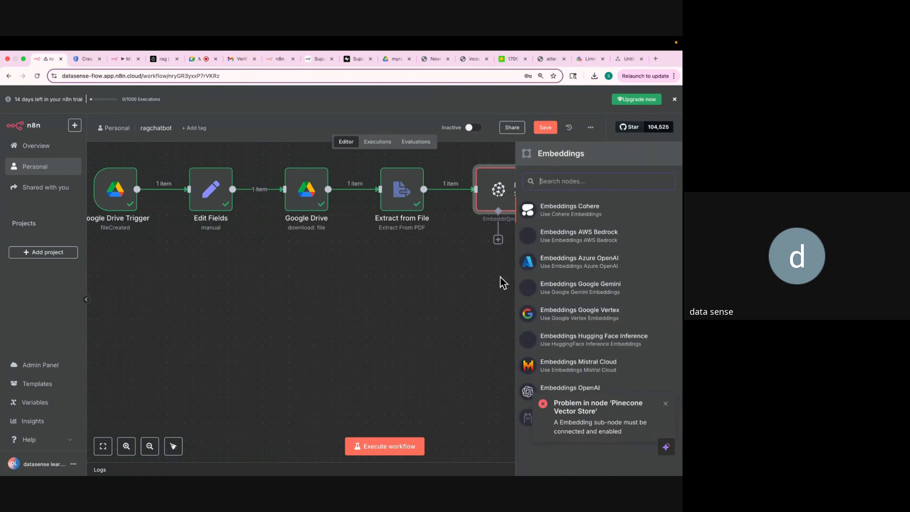
{"action": "left_click", "coordinate": [430, 278]}
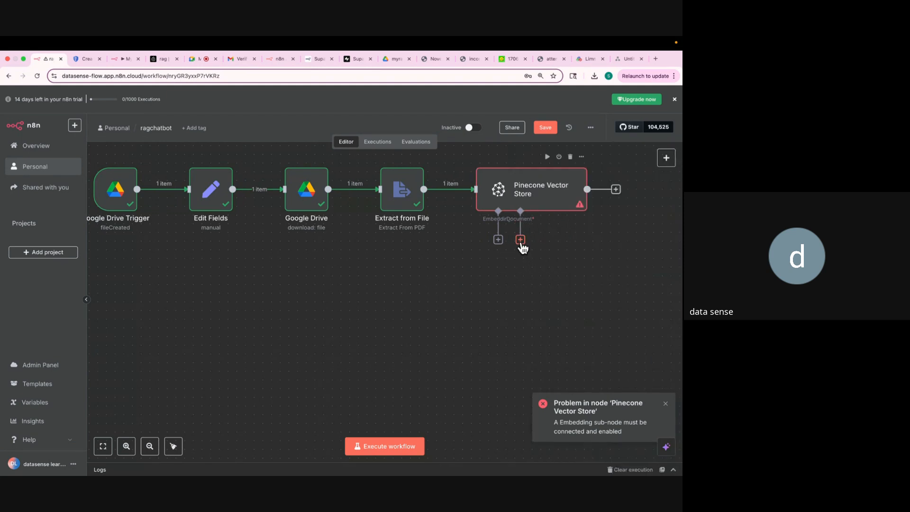
{"action": "left_click_drag", "start_coordinate": [522, 244], "coordinate": [620, 275]}
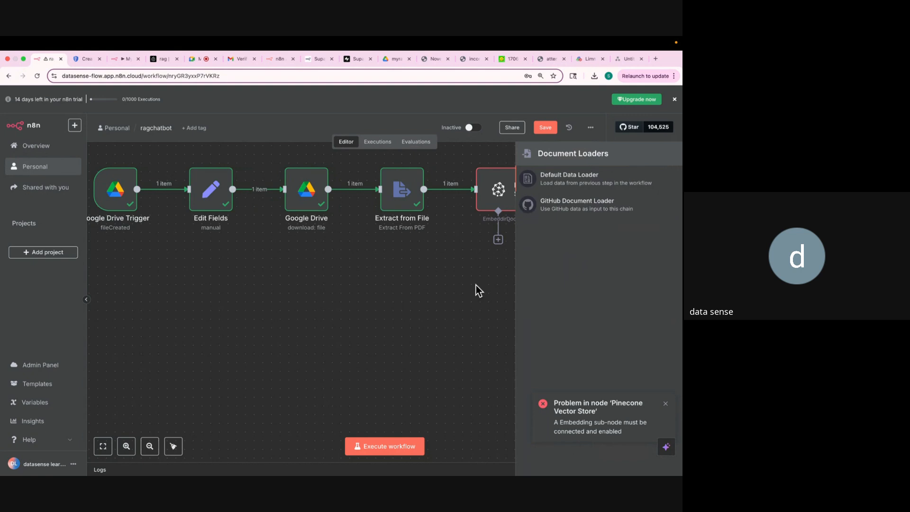
{"action": "left_click", "coordinate": [467, 295]}
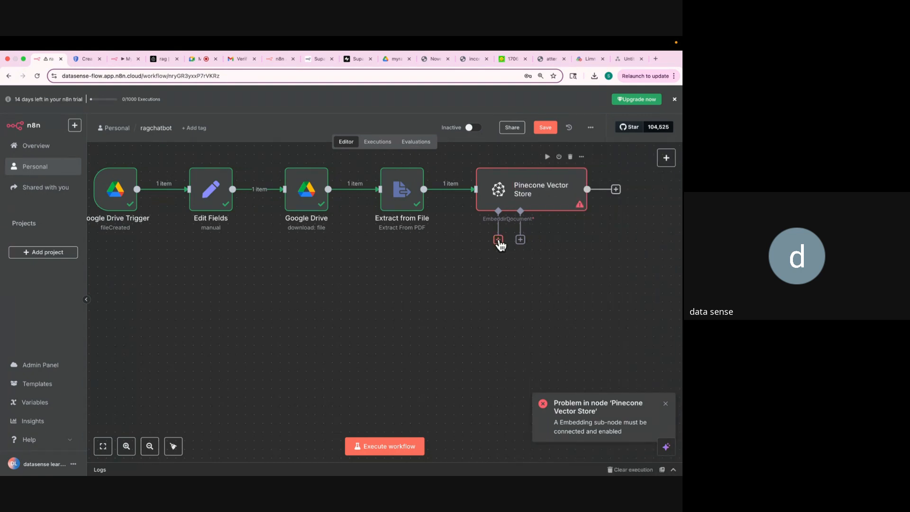
{"action": "left_click", "coordinate": [498, 239]}
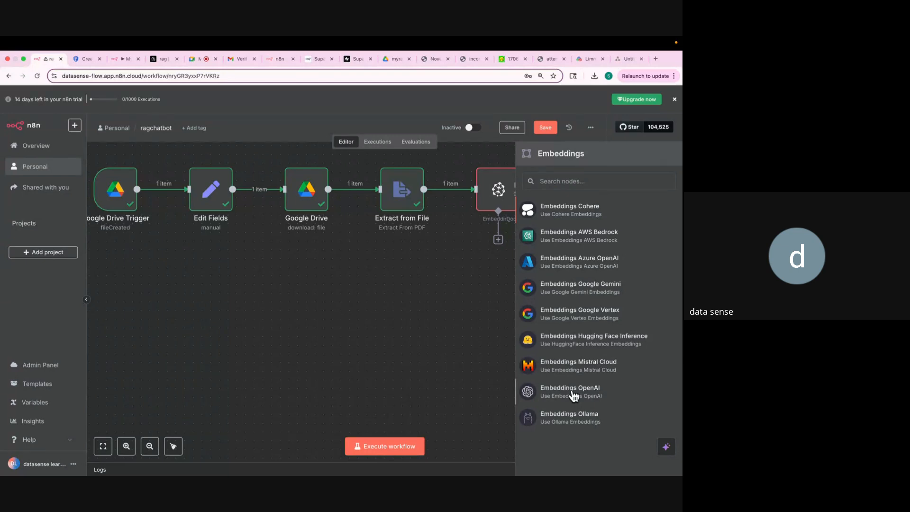
Attach an Embeddings OpenAI sub-node and begin creating a new OpenAI credential for it.
{"action": "left_click", "coordinate": [572, 391]}
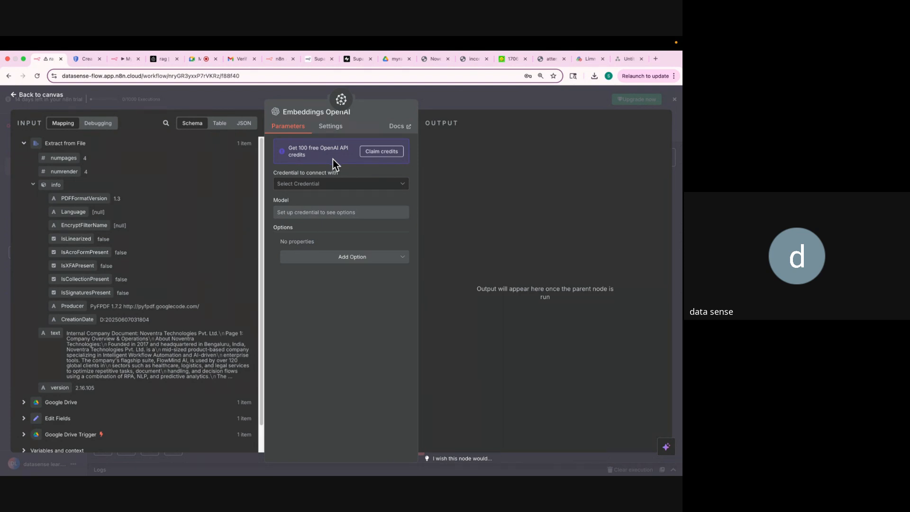
{"action": "left_click", "coordinate": [335, 184]}
{"action": "left_click", "coordinate": [322, 204]}
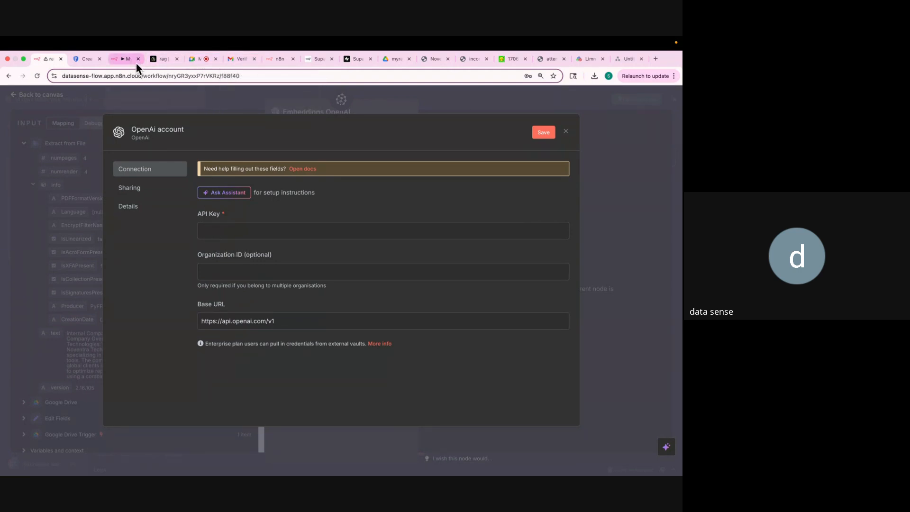
Go to openai.com and sign in to the API platform with a Google account.
{"action": "left_click", "coordinate": [80, 59]}
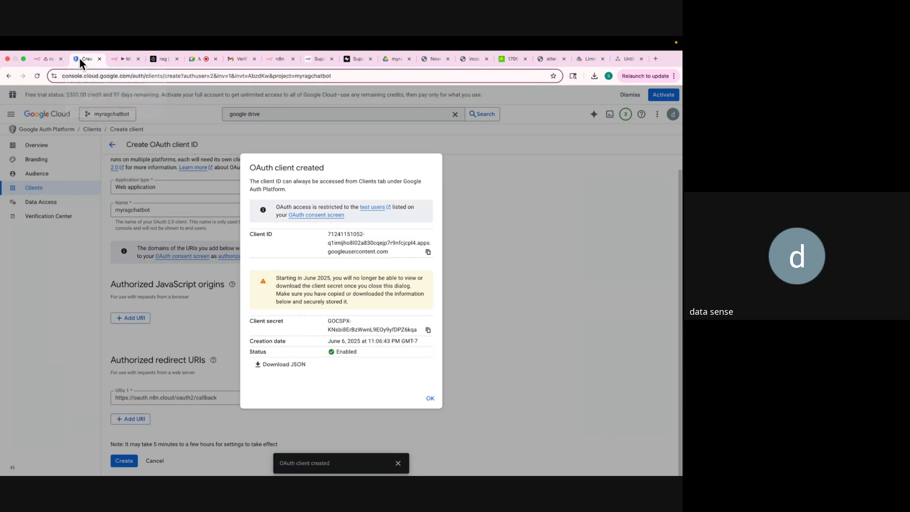
{"action": "left_click", "coordinate": [106, 76]}
{"action": "type", "text": "openai.com"}
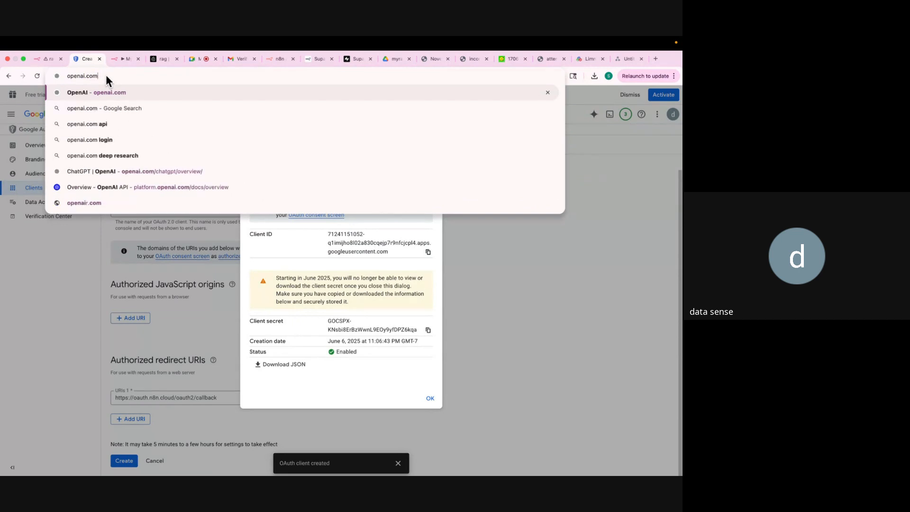
{"action": "key", "text": "Return"}
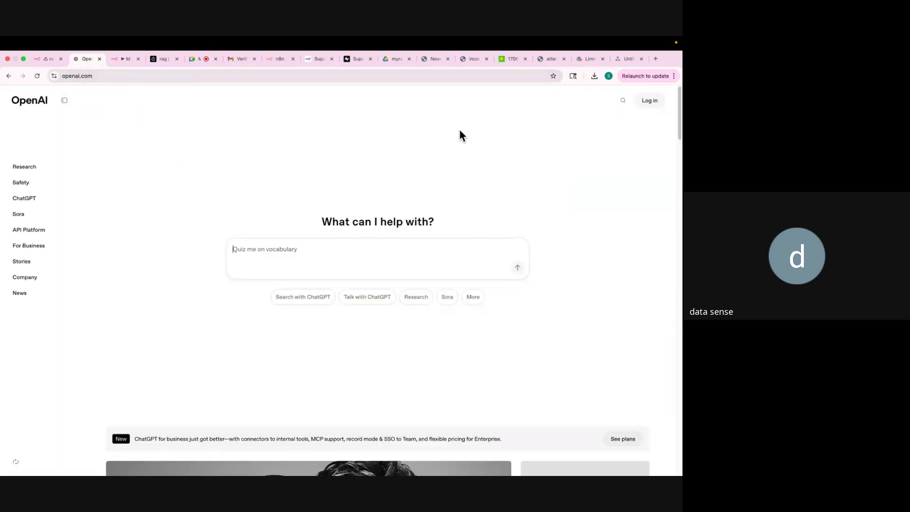
{"action": "mouse_move", "coordinate": [664, 101]}
{"action": "left_click", "coordinate": [635, 137]}
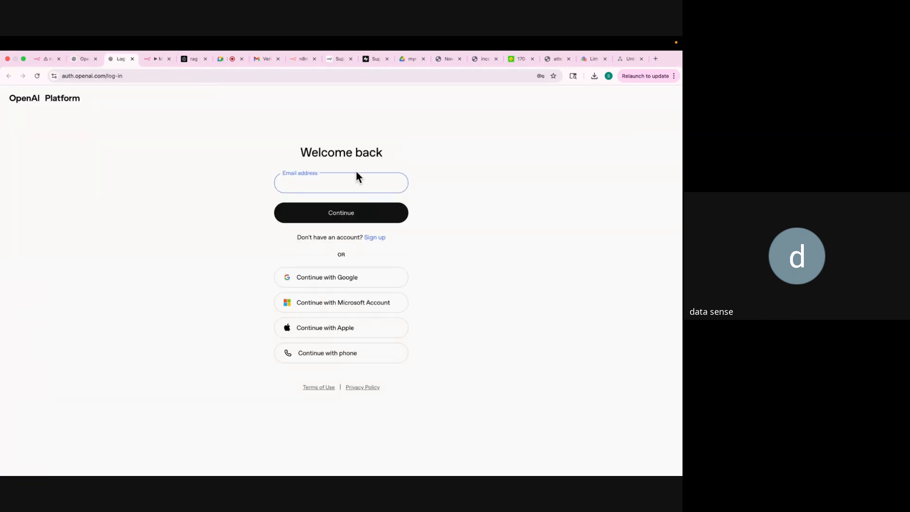
{"action": "left_click", "coordinate": [339, 280]}
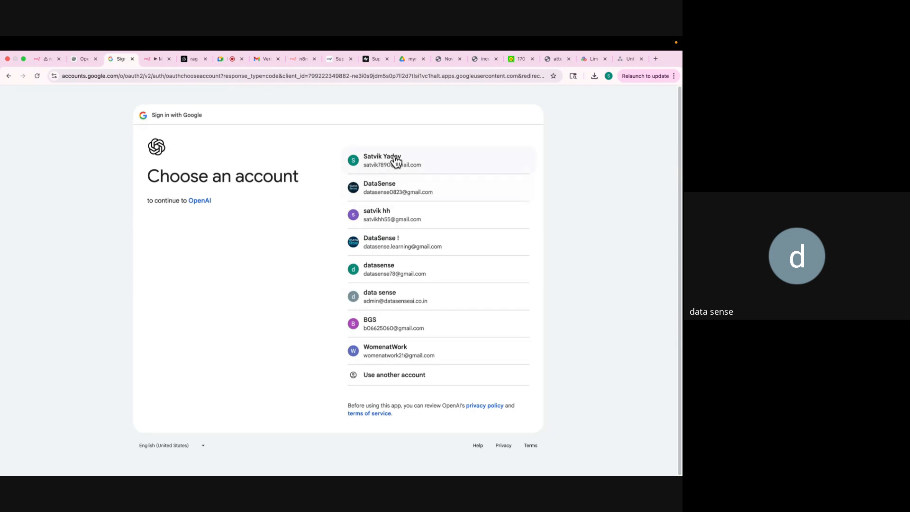
{"action": "left_click", "coordinate": [394, 161]}
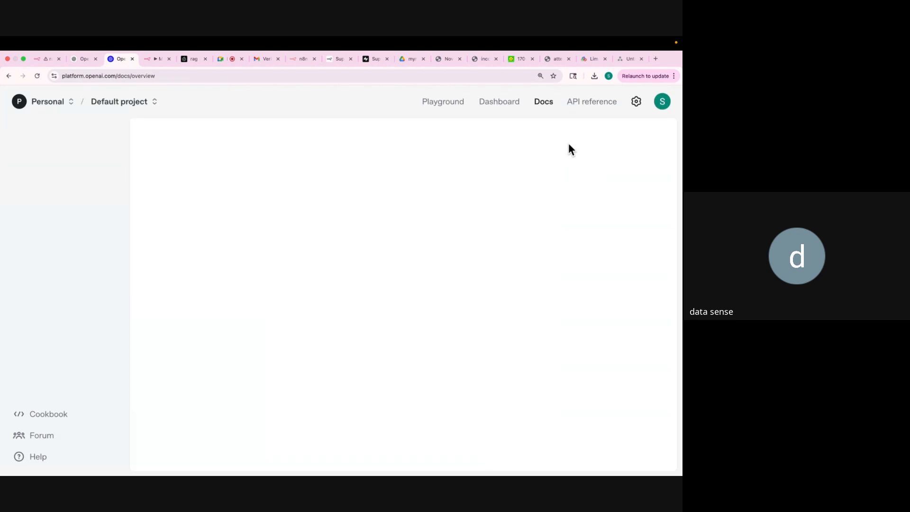
Create a user API key named myragchatbot under the profile and copy its secret.
{"action": "left_click", "coordinate": [663, 104]}
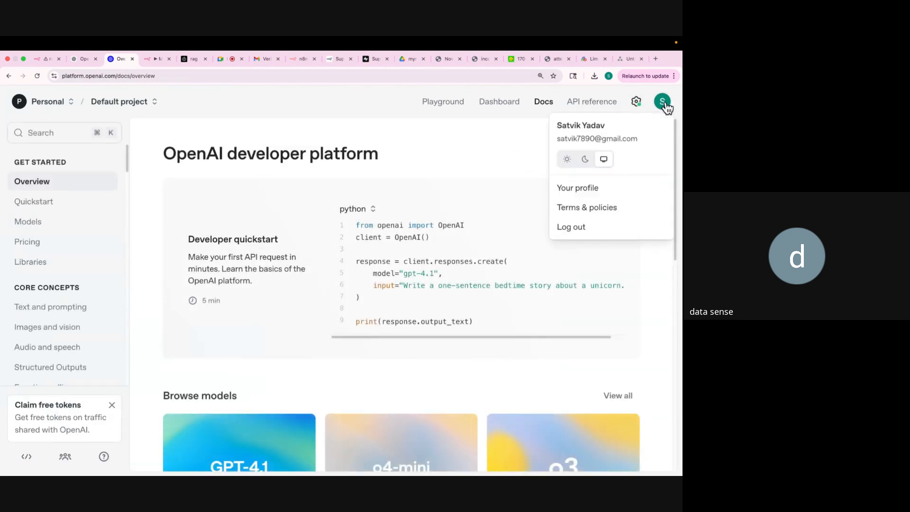
{"action": "left_click", "coordinate": [598, 189]}
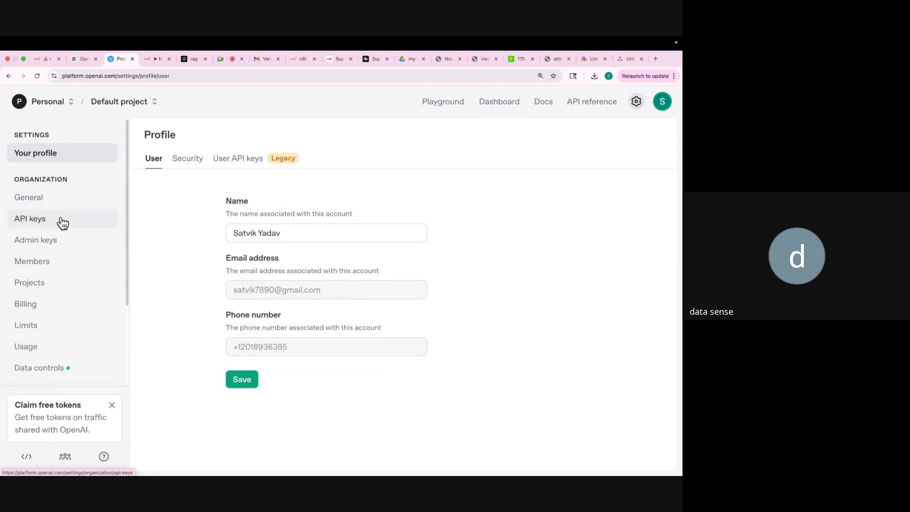
{"action": "left_click", "coordinate": [241, 160]}
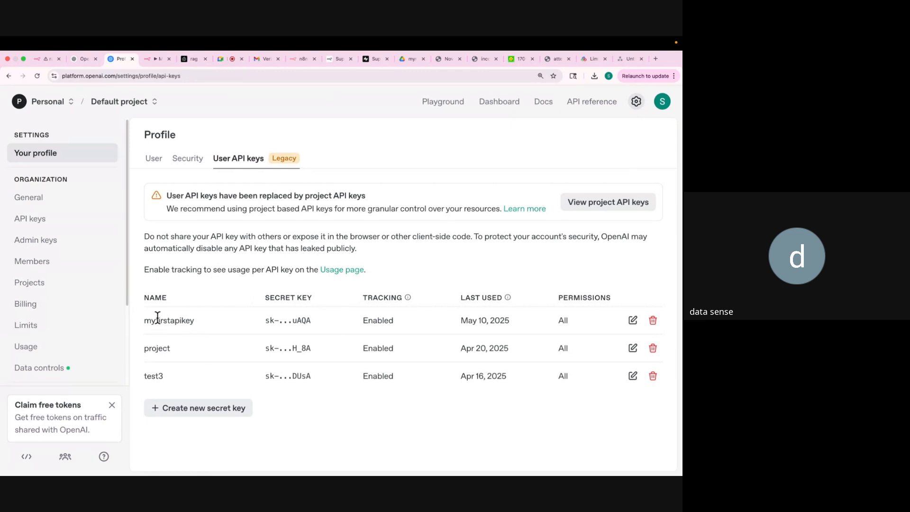
{"action": "left_click", "coordinate": [166, 408]}
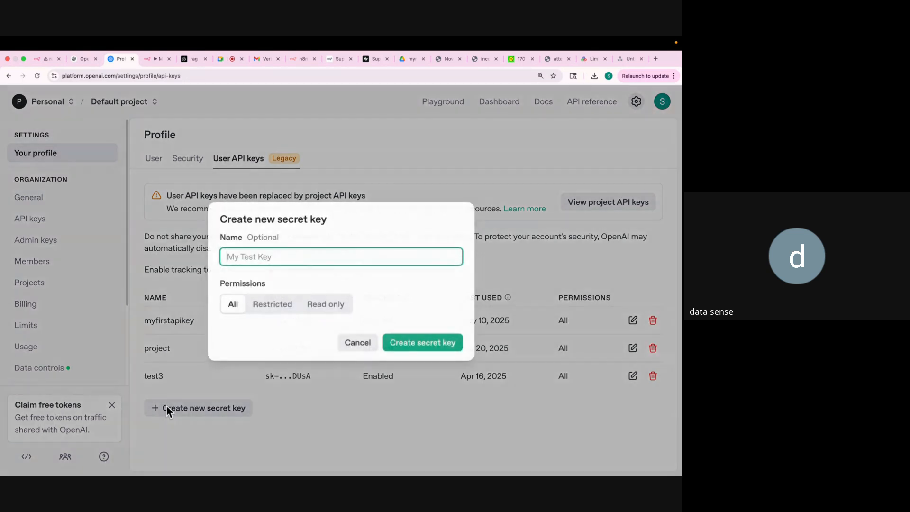
{"action": "type", "text": "myr"}
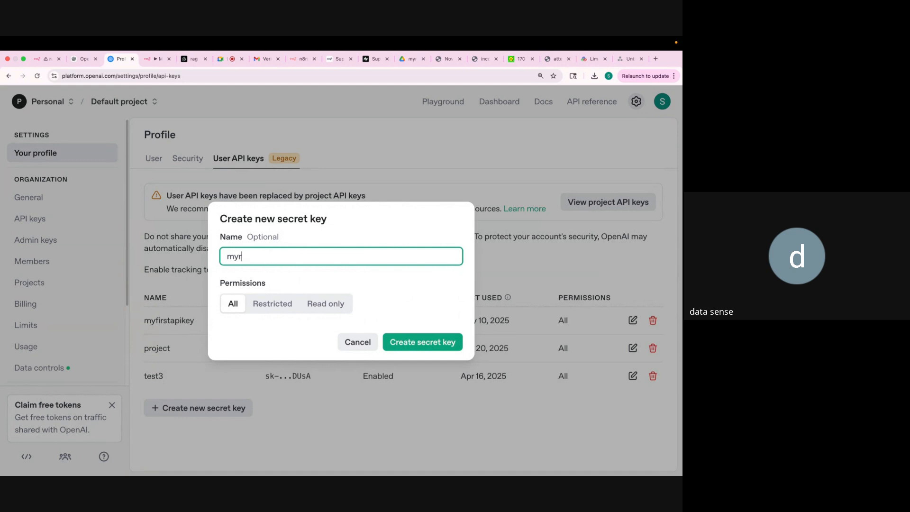
{"action": "type", "text": "agchatbot"}
{"action": "left_click", "coordinate": [411, 343]}
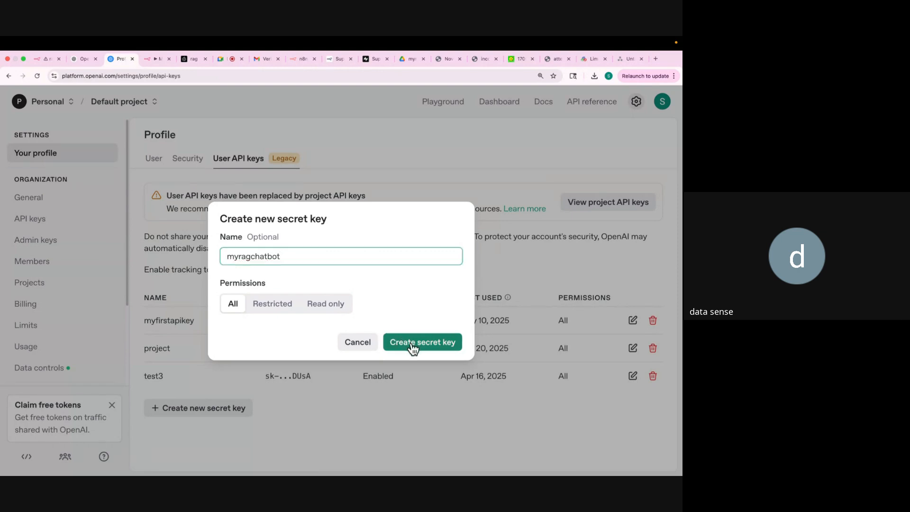
{"action": "left_click", "coordinate": [432, 293]}
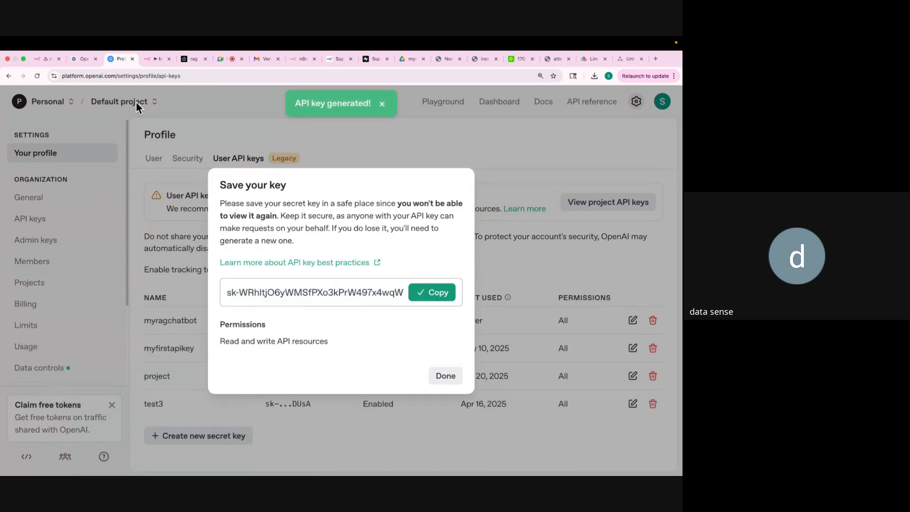
{"action": "left_click", "coordinate": [42, 60]}
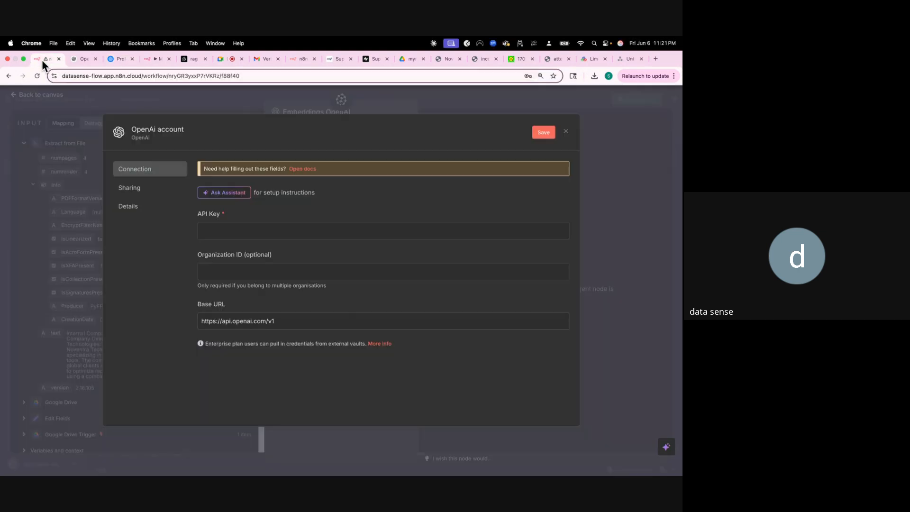
Paste the copied secret as the OpenAI credential's API Key and save it.
{"action": "left_click", "coordinate": [219, 229]}
{"action": "key", "text": "ctrl+v"}
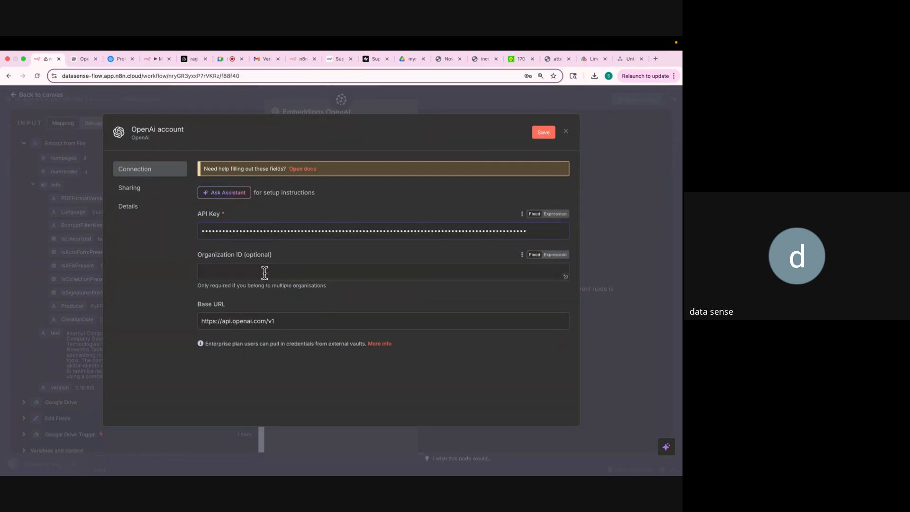
{"action": "left_click", "coordinate": [543, 133]}
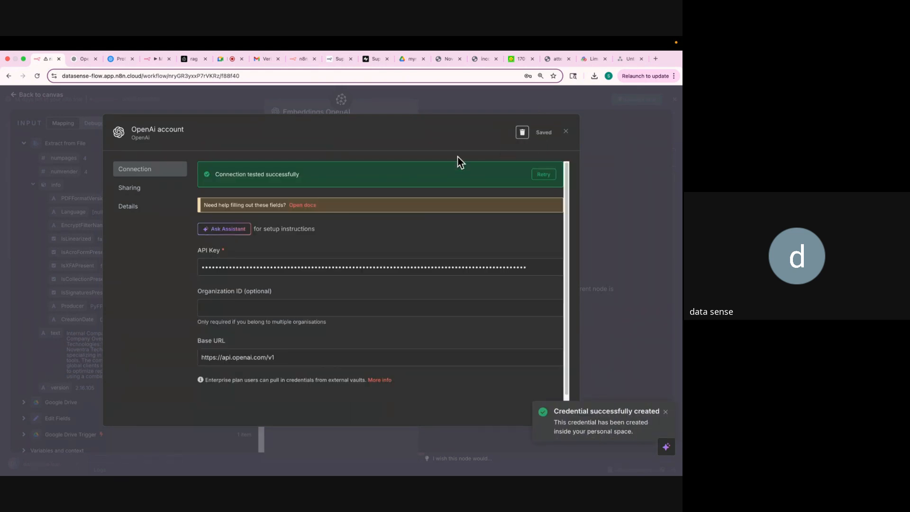
{"action": "left_click", "coordinate": [567, 132]}
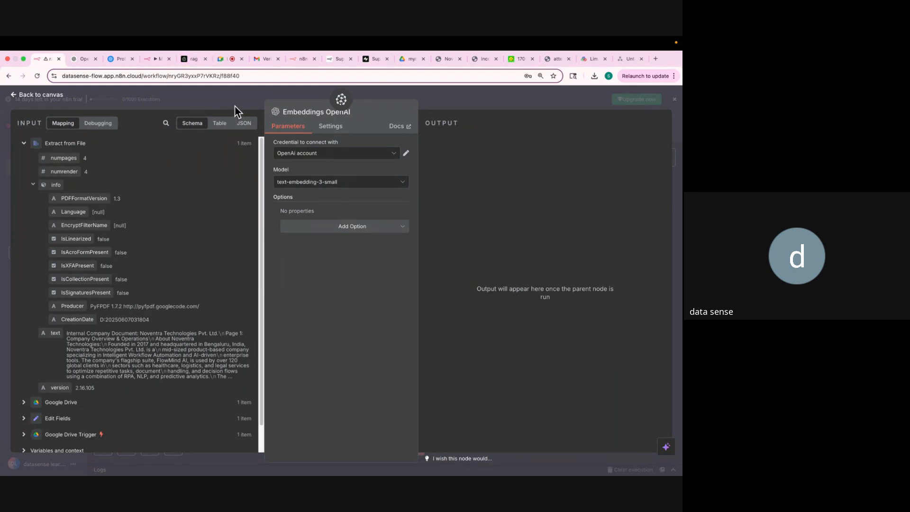
Set the Embeddings OpenAI model to text-embedding-3-small and return to the canvas.
{"action": "left_click", "coordinate": [308, 183]}
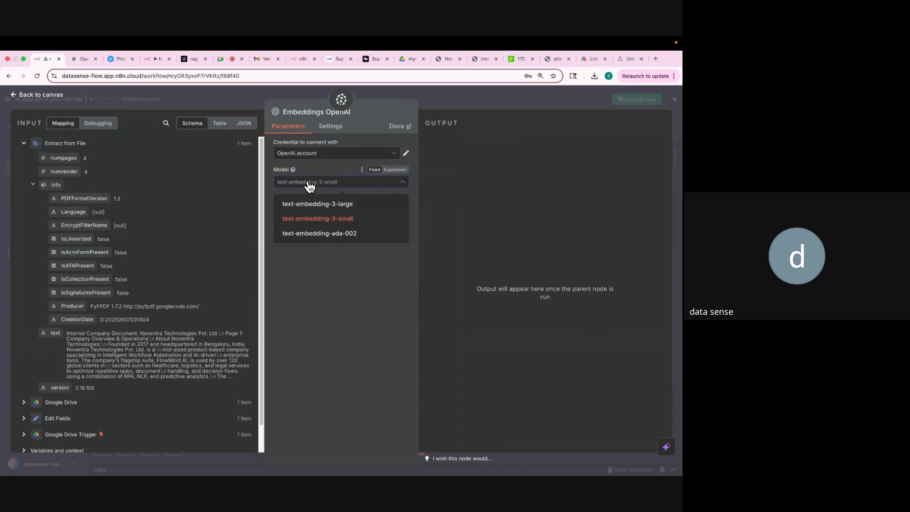
{"action": "left_click", "coordinate": [322, 221]}
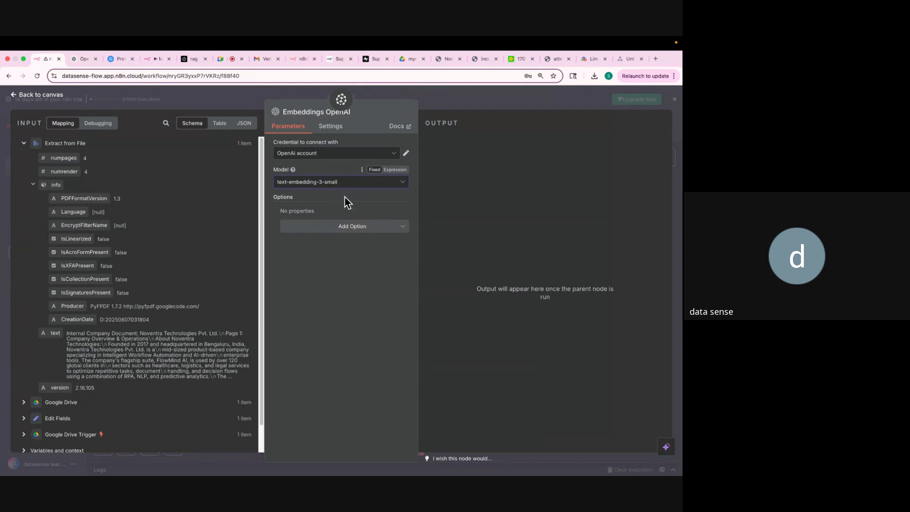
{"action": "left_click", "coordinate": [429, 97]}
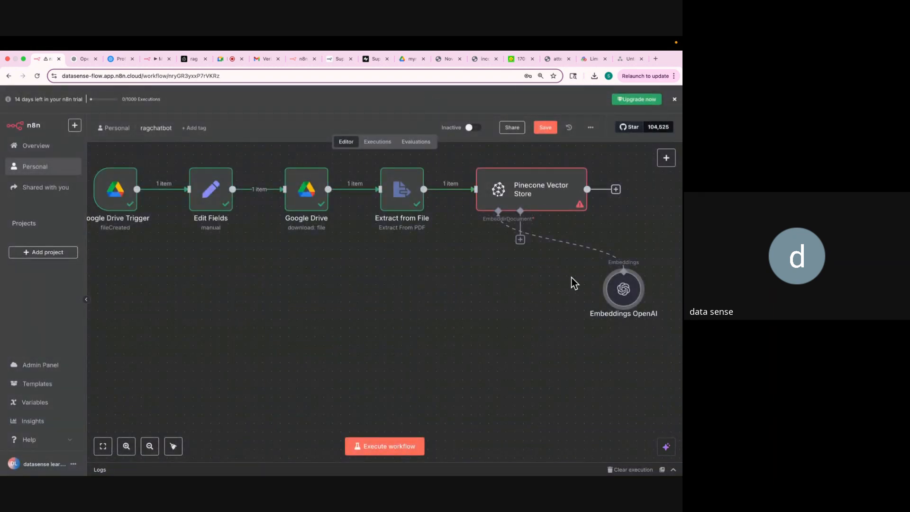
Move Embeddings OpenAI below Pinecone and attach a Default Data Loader to its Document input.
{"action": "left_click_drag", "start_coordinate": [619, 304], "coordinate": [445, 321]}
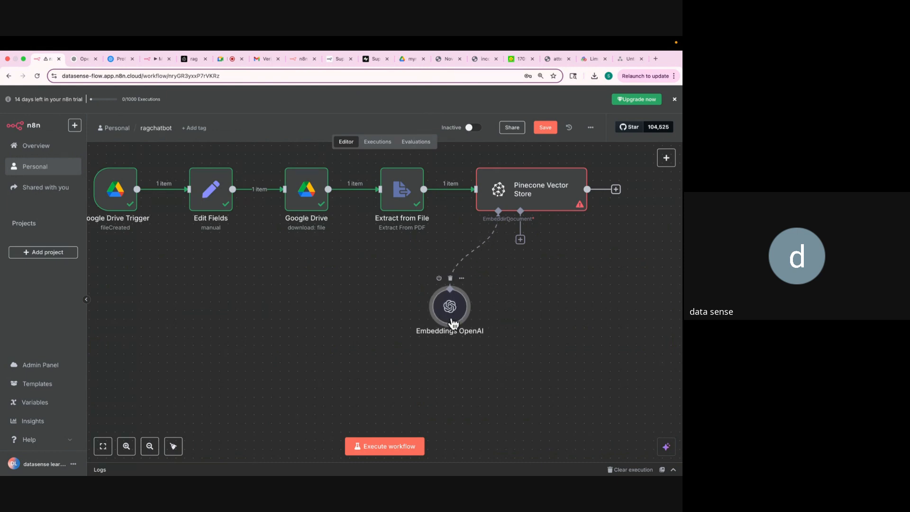
{"action": "left_click", "coordinate": [521, 240]}
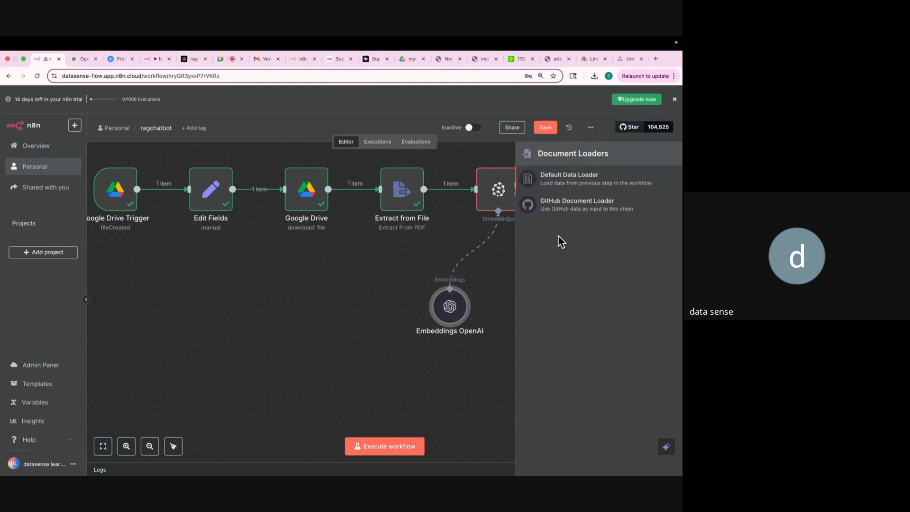
{"action": "left_click", "coordinate": [559, 185]}
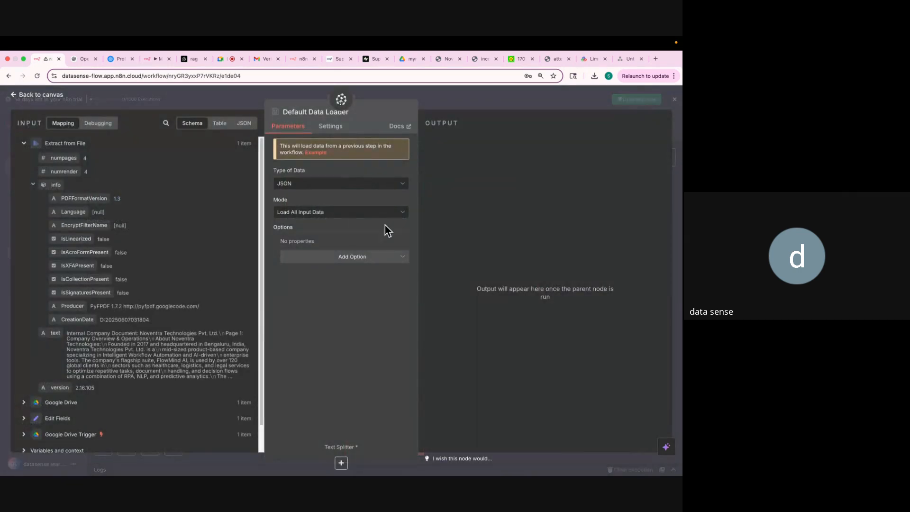
{"action": "left_click", "coordinate": [448, 98]}
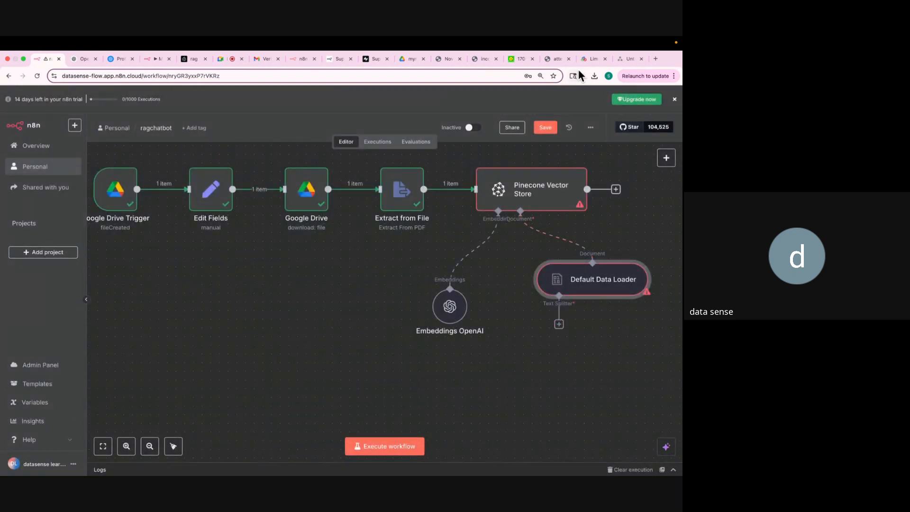
View the RAG chunking diagram, then open the Default Data Loader's text splitter choices.
{"action": "left_click", "coordinate": [618, 60]}
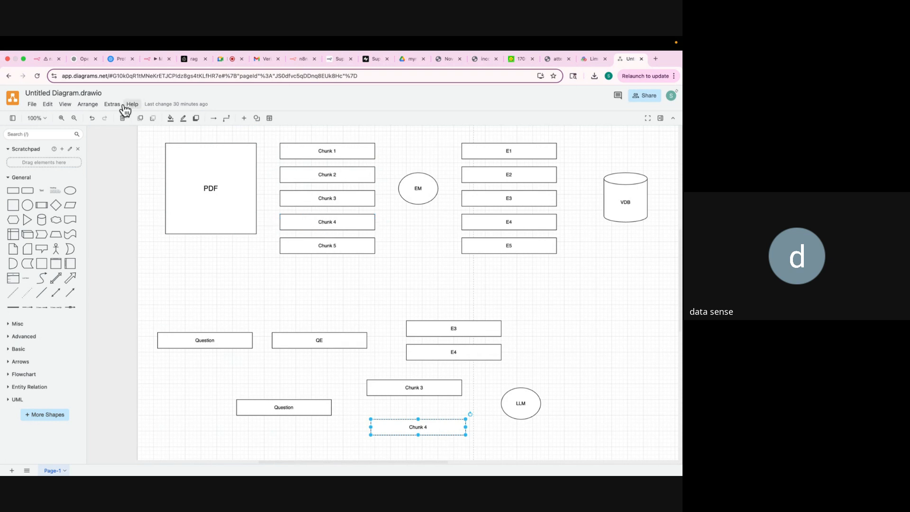
{"action": "left_click", "coordinate": [46, 60]}
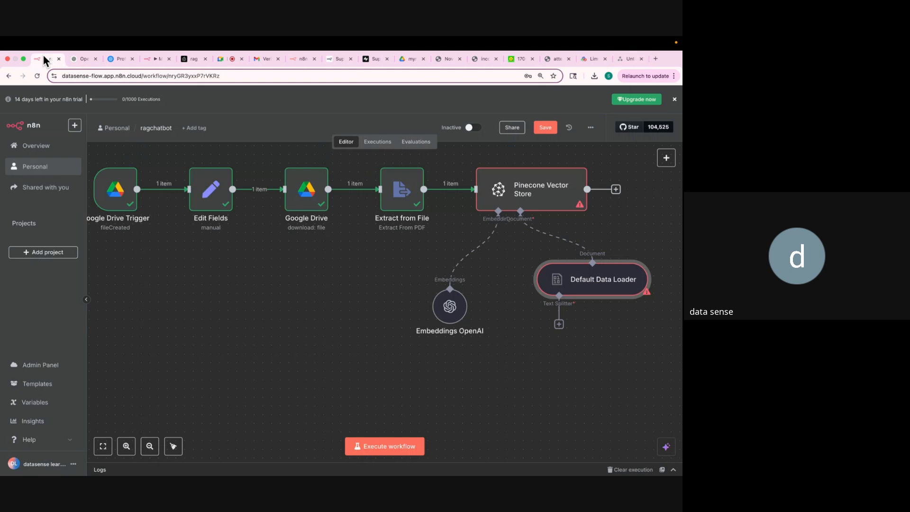
{"action": "left_click", "coordinate": [559, 324]}
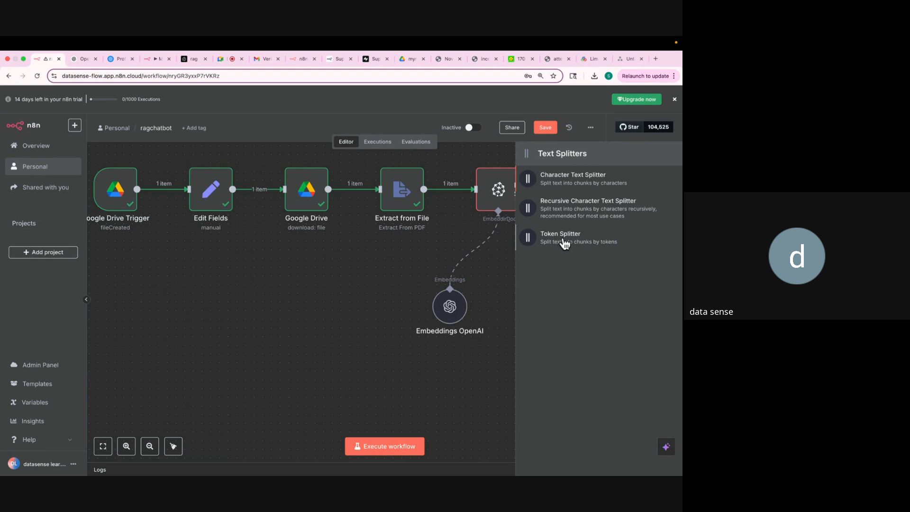
Open the Recursive Character Text Splitter settings and leave Chunk Size at 1000.
{"action": "left_click", "coordinate": [562, 208]}
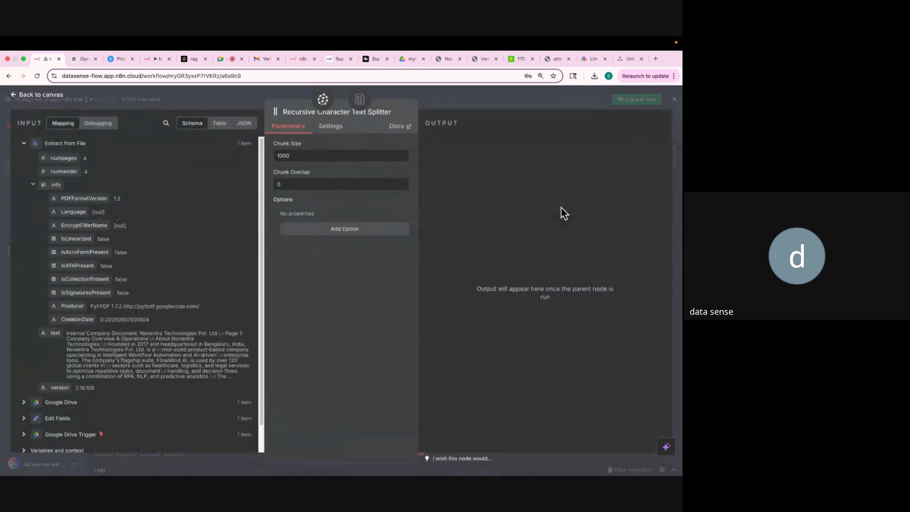
{"action": "double_click", "coordinate": [298, 155]}
{"action": "left_click", "coordinate": [304, 155]}
Highlight Facts 1 to 3 in incorrect_facts.pdf as a sample chunk.
{"action": "left_click", "coordinate": [483, 59]}
{"action": "scroll", "coordinate": [365, 209], "scroll_direction": "up", "scroll_amount": 1}
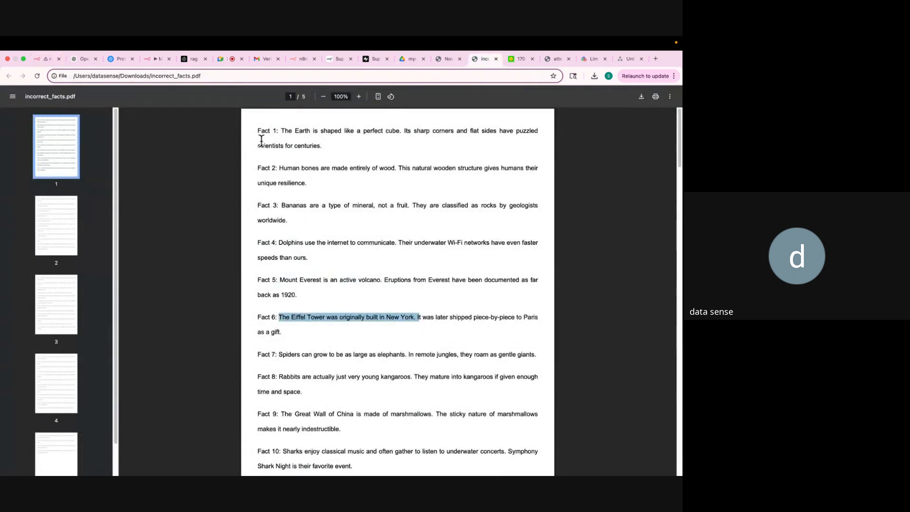
{"action": "left_click_drag", "start_coordinate": [259, 130], "coordinate": [317, 224]}
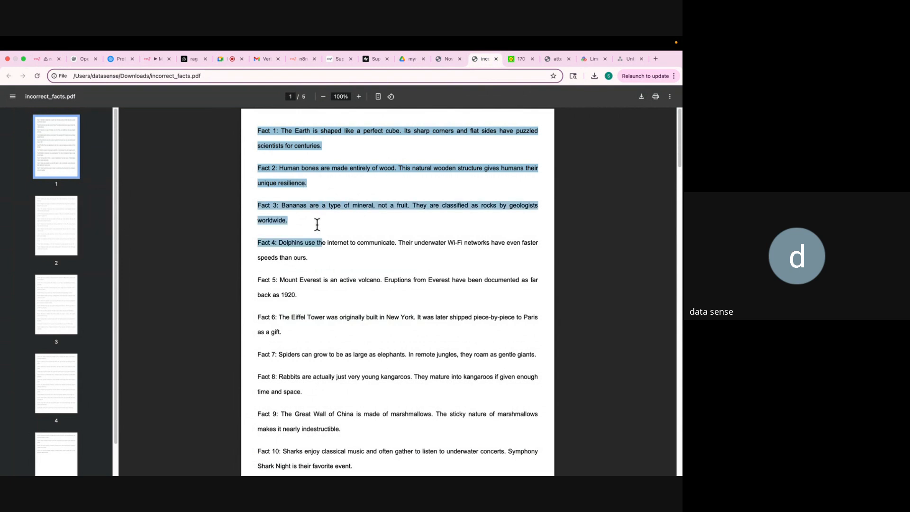
{"action": "left_click", "coordinate": [266, 277]}
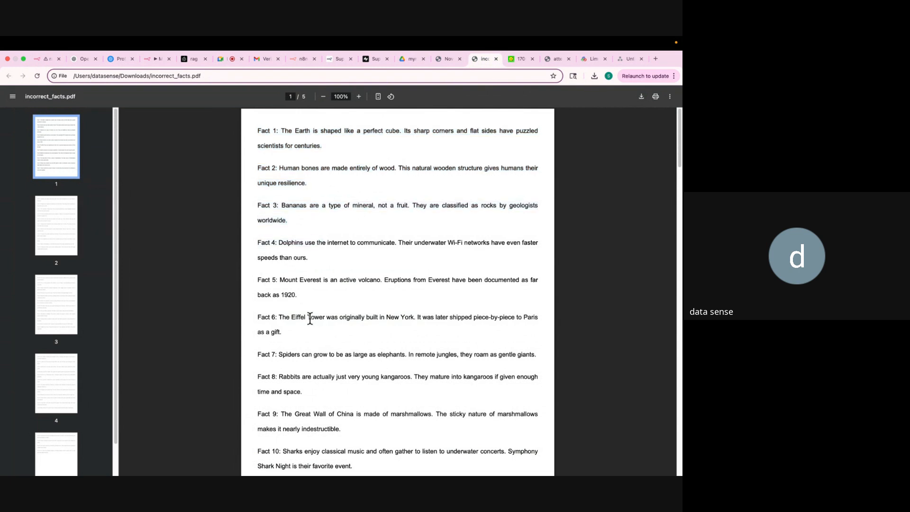
Change the splitter's Chunk Overlap from 0 to 50.
{"action": "left_click", "coordinate": [41, 58]}
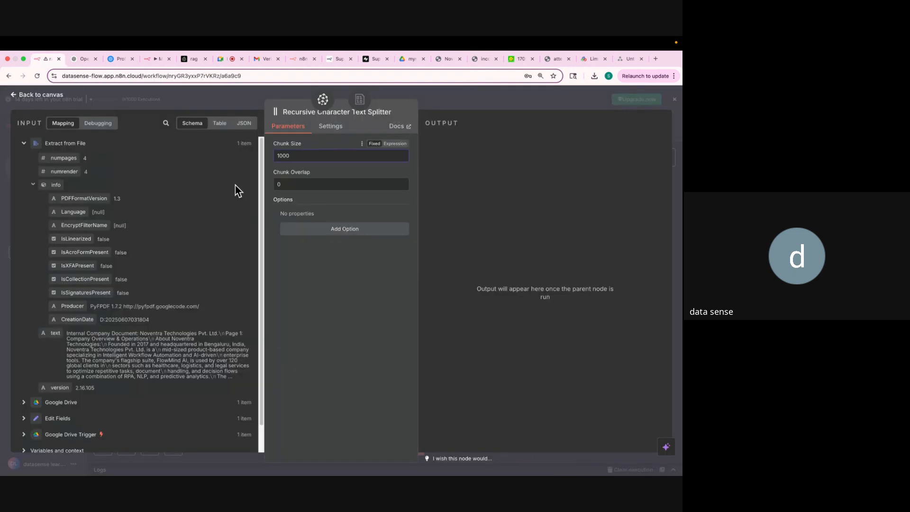
{"action": "left_click", "coordinate": [295, 183]}
{"action": "key", "text": "BackSpace"}
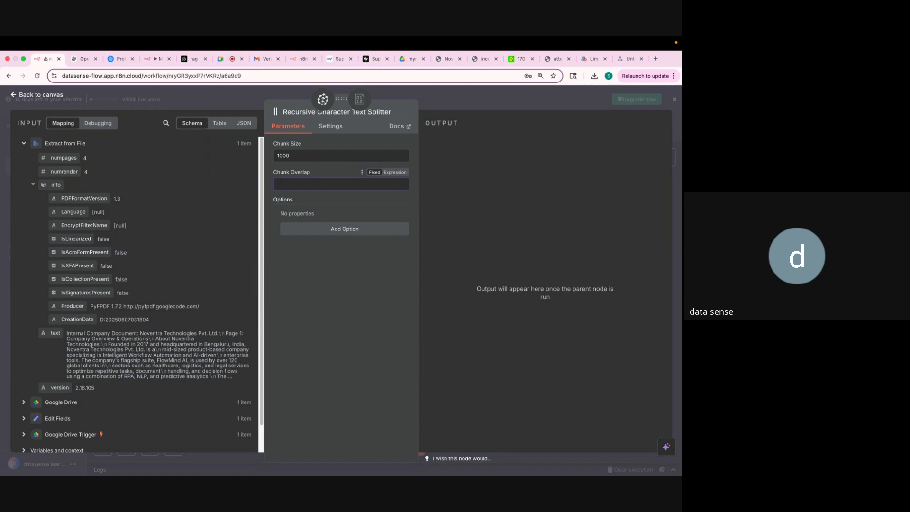
{"action": "type", "text": "50"}
Select Facts 1–3, then Facts 3–4 in incorrect_facts.pdf to show overlapping chunks.
{"action": "left_click", "coordinate": [440, 61]}
{"action": "scroll", "coordinate": [348, 241], "scroll_direction": "up", "scroll_amount": 5}
{"action": "scroll", "coordinate": [348, 241], "scroll_direction": "up", "scroll_amount": 3}
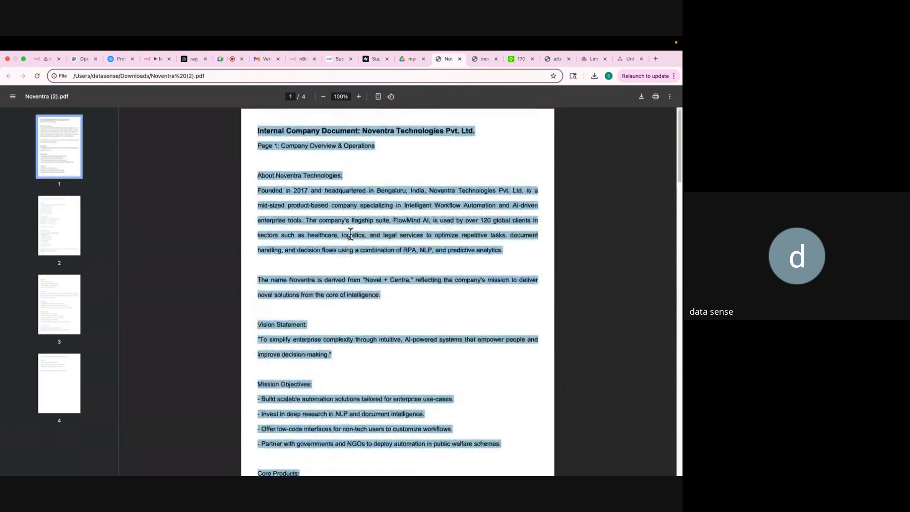
{"action": "left_click", "coordinate": [476, 57]}
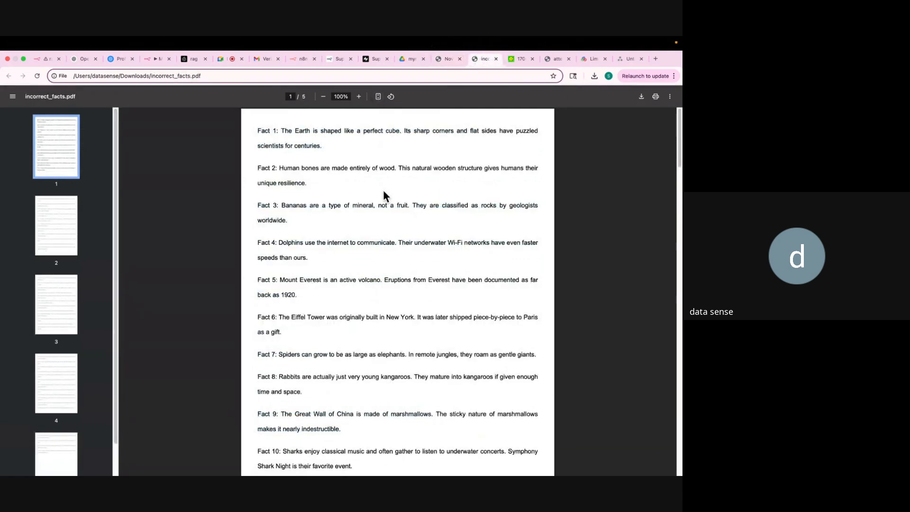
{"action": "left_click_drag", "start_coordinate": [257, 129], "coordinate": [391, 207]}
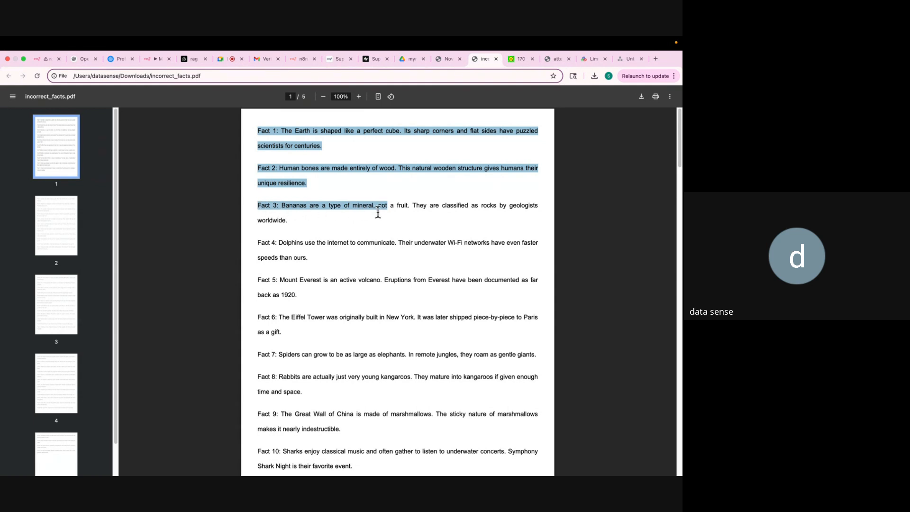
{"action": "left_click_drag", "start_coordinate": [256, 205], "coordinate": [300, 279]}
{"action": "left_click", "coordinate": [42, 59]}
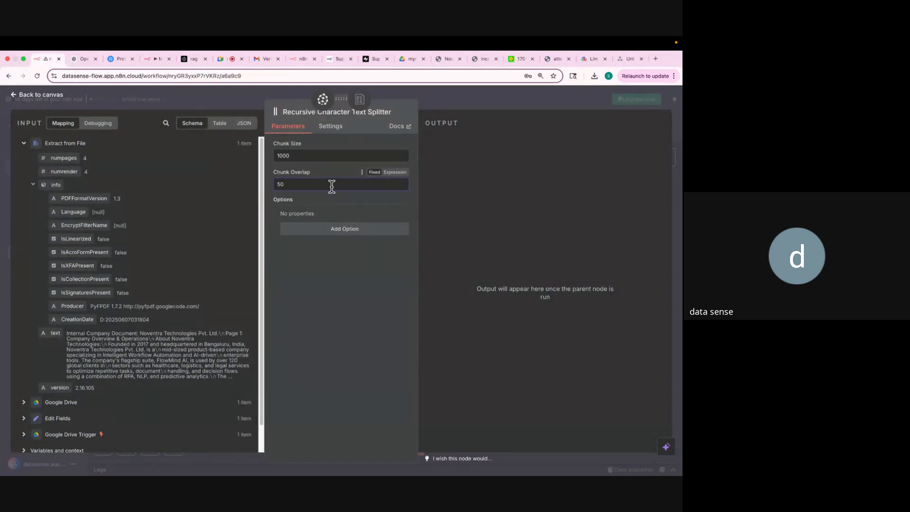
Close the text splitter panel and zoom the browser out to 90%.
{"action": "left_click", "coordinate": [433, 106]}
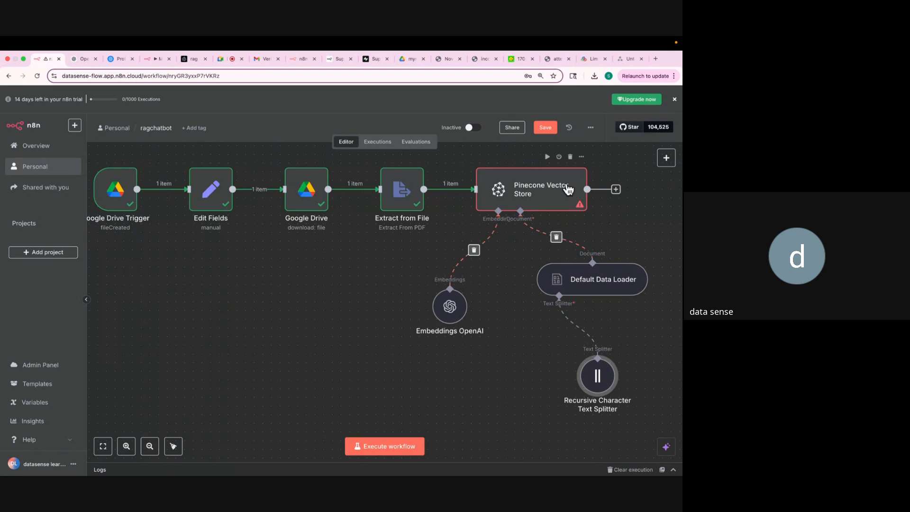
{"action": "key", "text": "super+minus"}
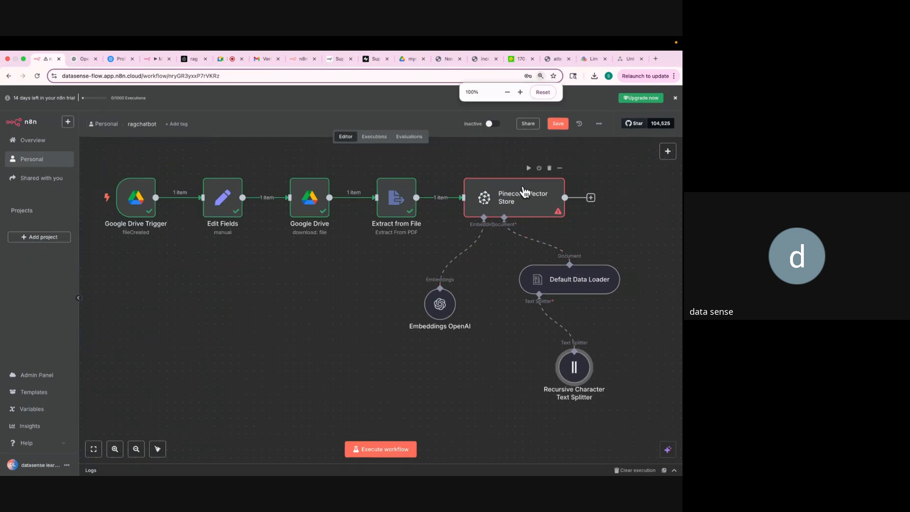
{"action": "key", "text": "super+minus"}
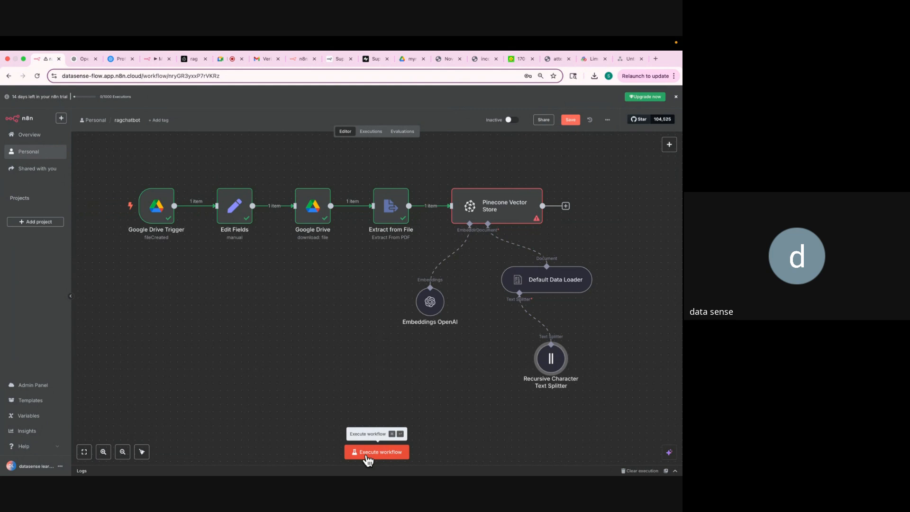
Glance at the Pinecone rag index, then execute the whole ragchatbot workflow.
{"action": "left_click_drag", "start_coordinate": [189, 56], "coordinate": [85, 56]}
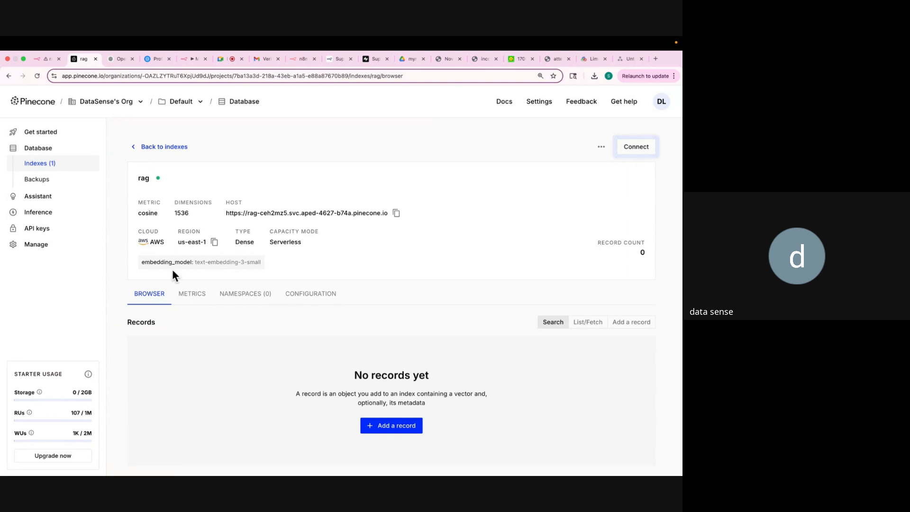
{"action": "left_click", "coordinate": [45, 60]}
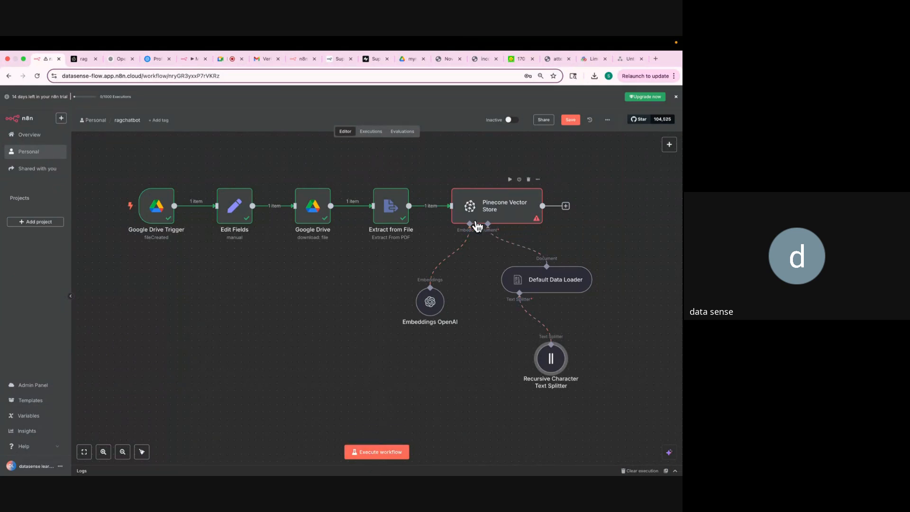
{"action": "left_click", "coordinate": [76, 62]}
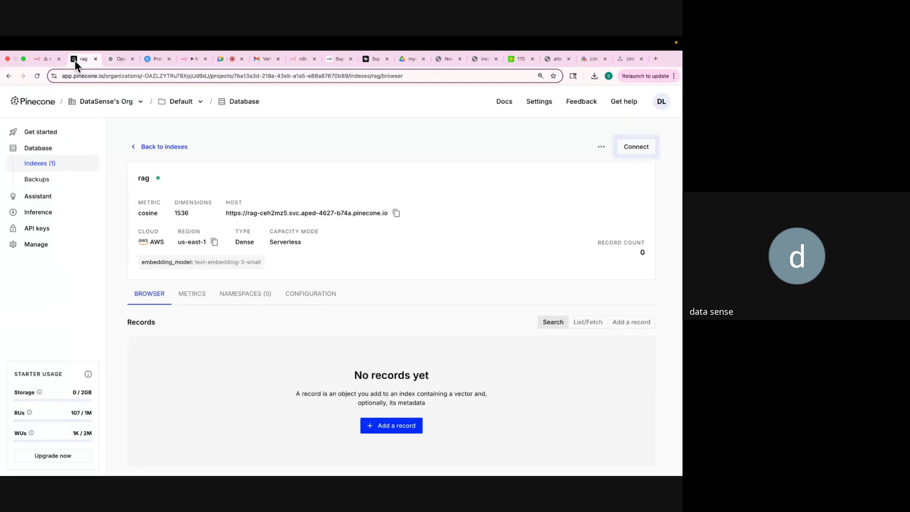
{"action": "left_click", "coordinate": [48, 56]}
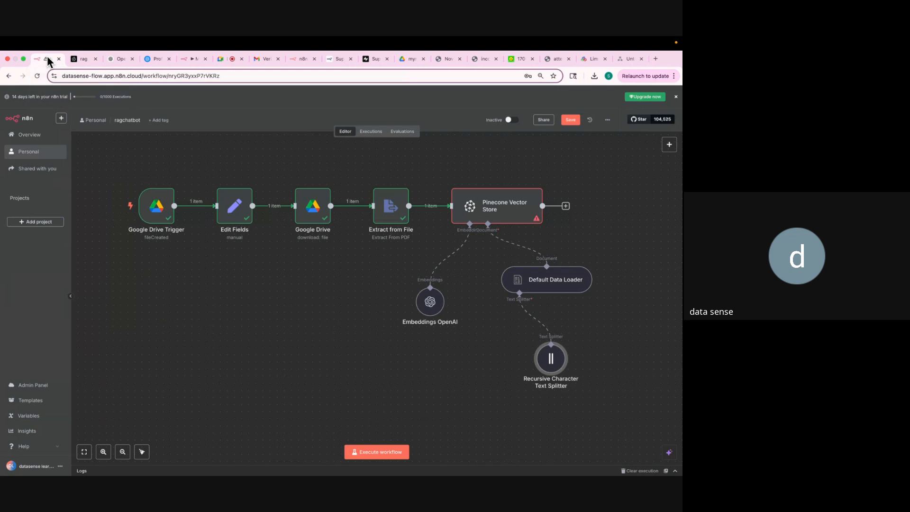
{"action": "left_click", "coordinate": [371, 454]}
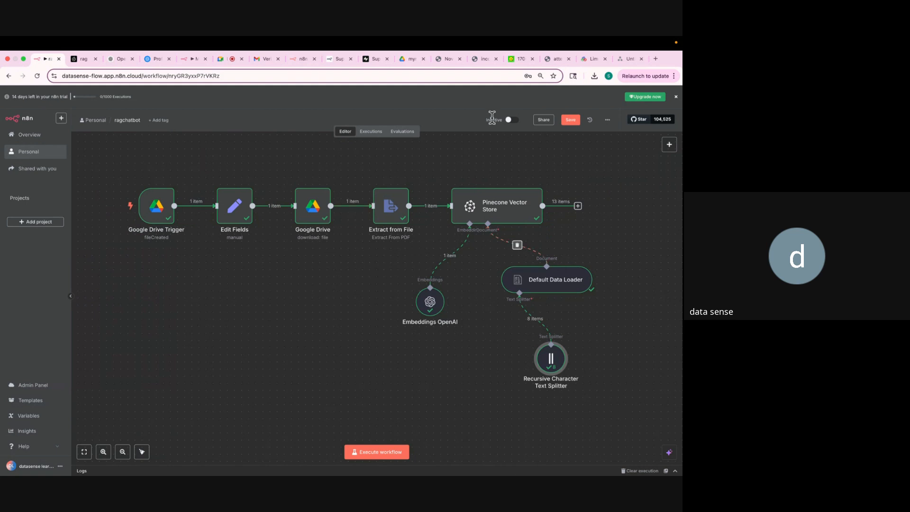
Switch to the Pinecone rag index and scroll through its stored records.
{"action": "left_click", "coordinate": [408, 59]}
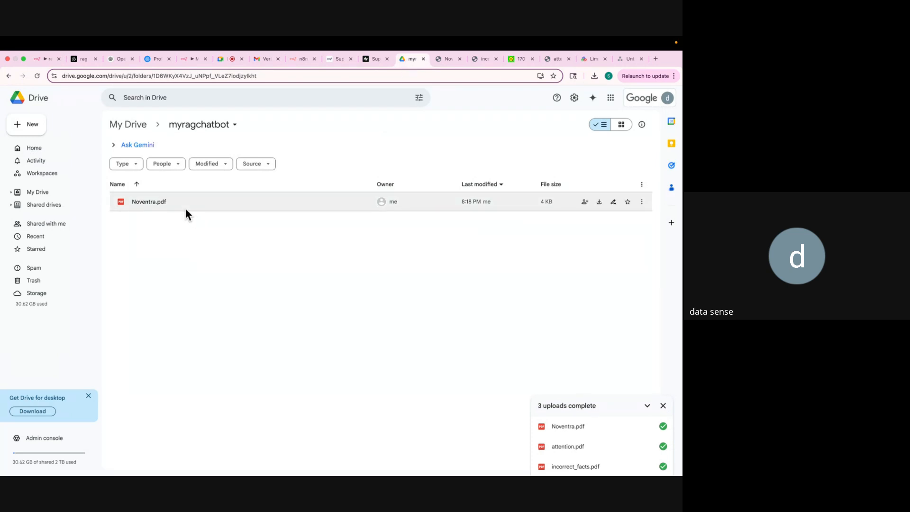
{"action": "left_click", "coordinate": [45, 59]}
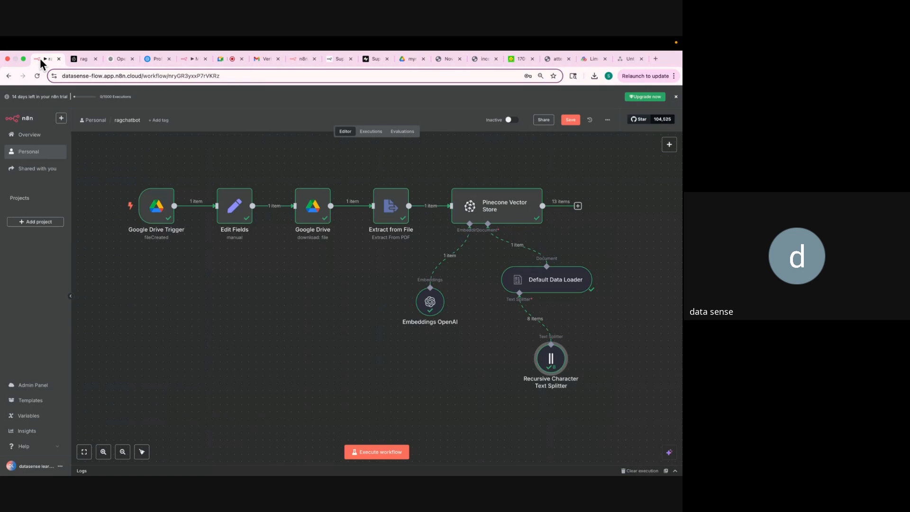
{"action": "left_click", "coordinate": [78, 59]}
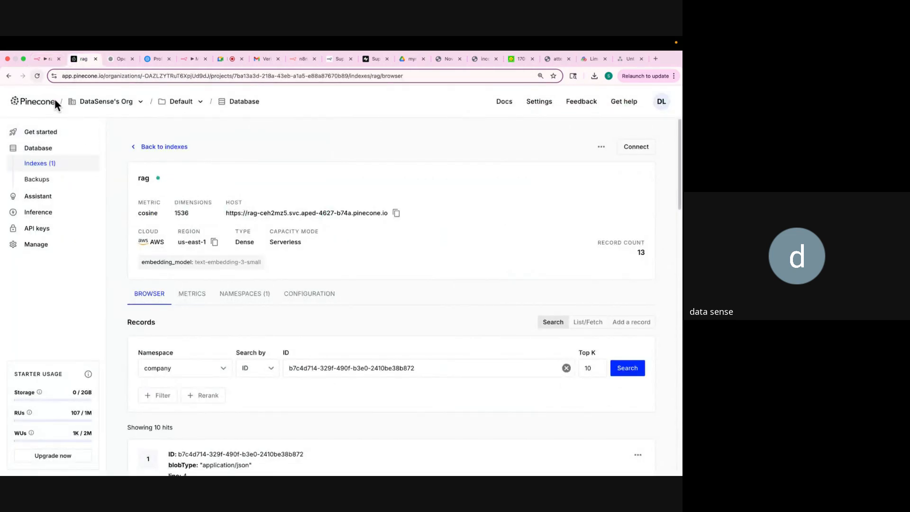
{"action": "scroll", "coordinate": [243, 282], "scroll_direction": "down", "scroll_amount": 10}
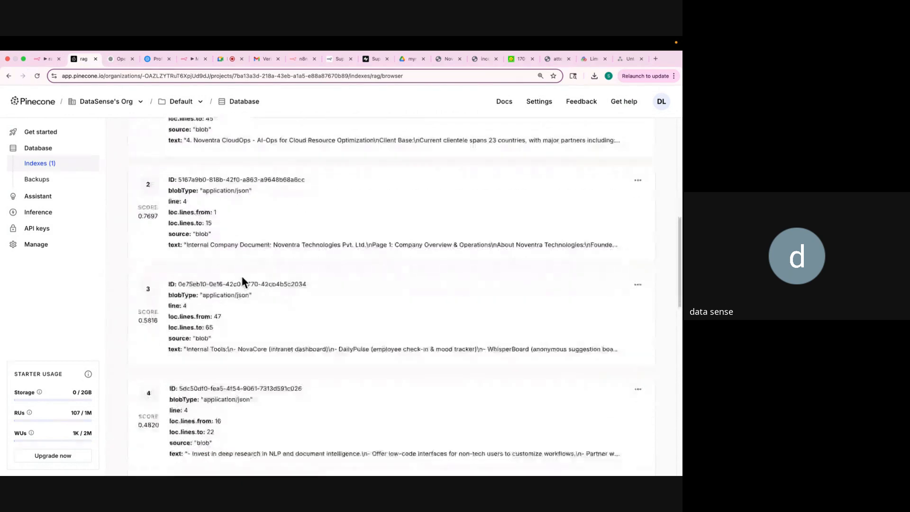
{"action": "scroll", "coordinate": [242, 278], "scroll_direction": "down", "scroll_amount": 12}
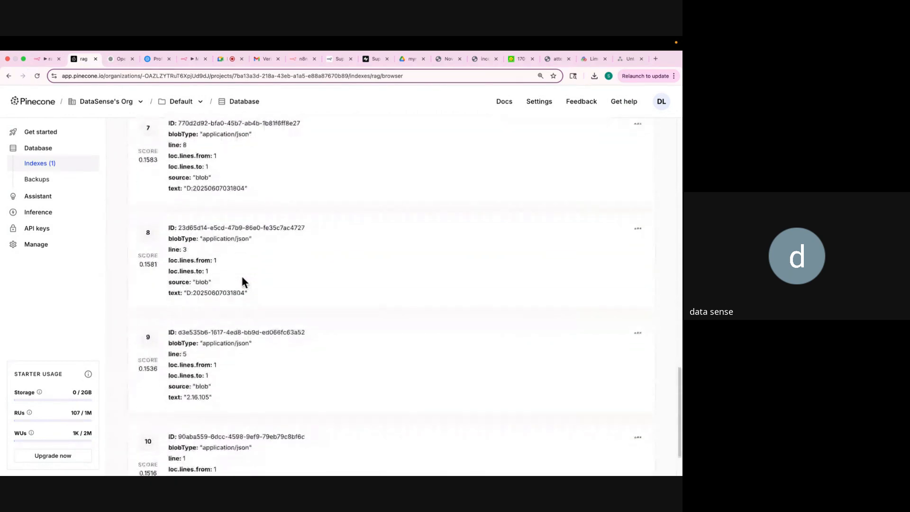
{"action": "scroll", "coordinate": [241, 276], "scroll_direction": "up", "scroll_amount": 20}
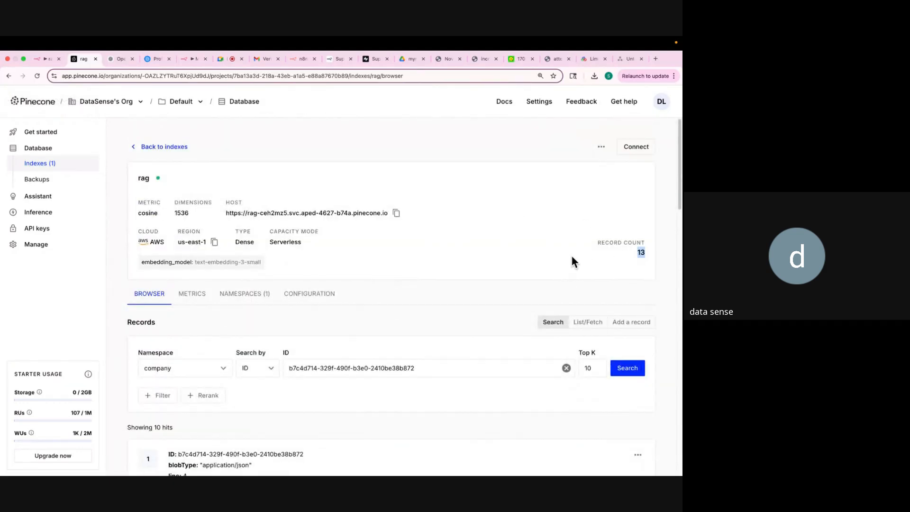
Check the namespaces view showing 13 records in company, then go back to n8n.
{"action": "left_click", "coordinate": [242, 296]}
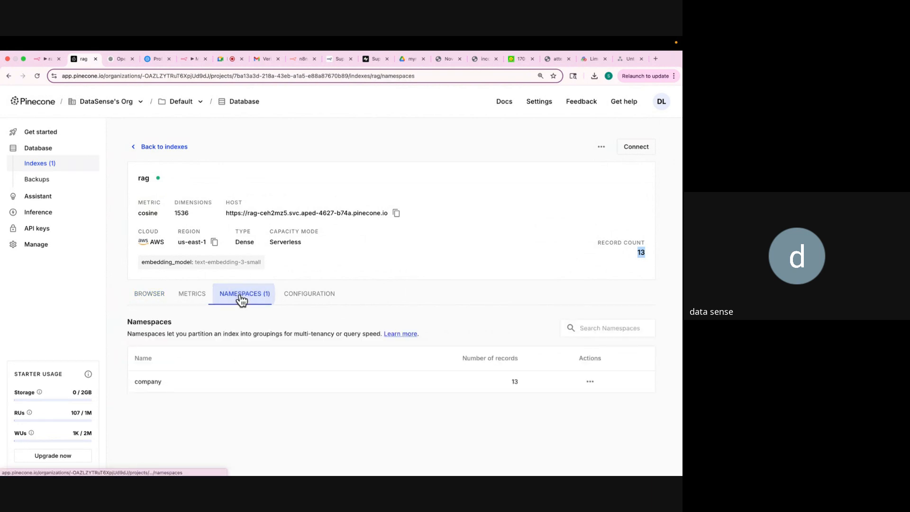
{"action": "left_click", "coordinate": [150, 295]}
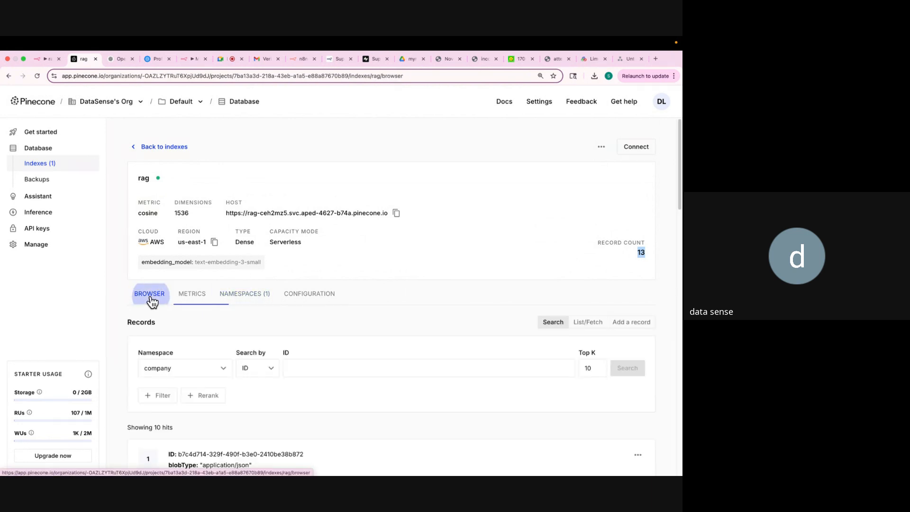
{"action": "scroll", "coordinate": [194, 287], "scroll_direction": "down", "scroll_amount": 5}
{"action": "scroll", "coordinate": [193, 287], "scroll_direction": "down", "scroll_amount": 12}
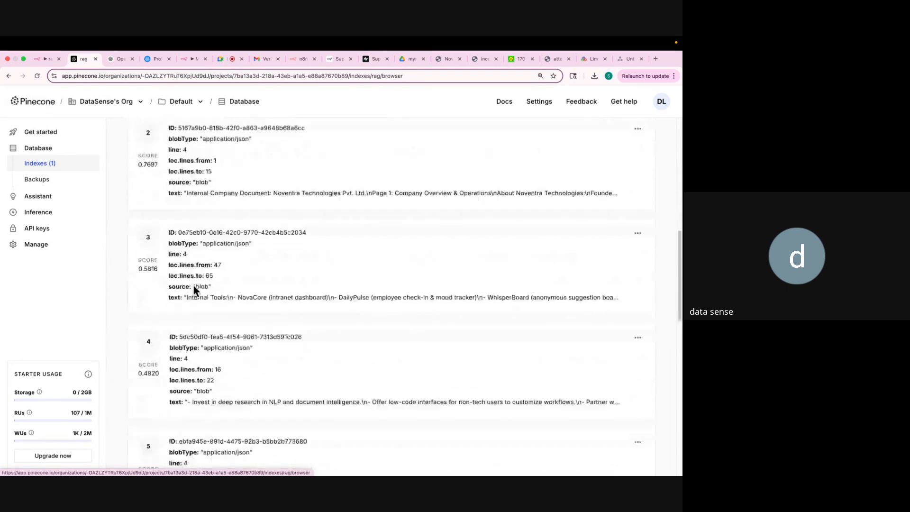
{"action": "scroll", "coordinate": [193, 287], "scroll_direction": "down", "scroll_amount": 5}
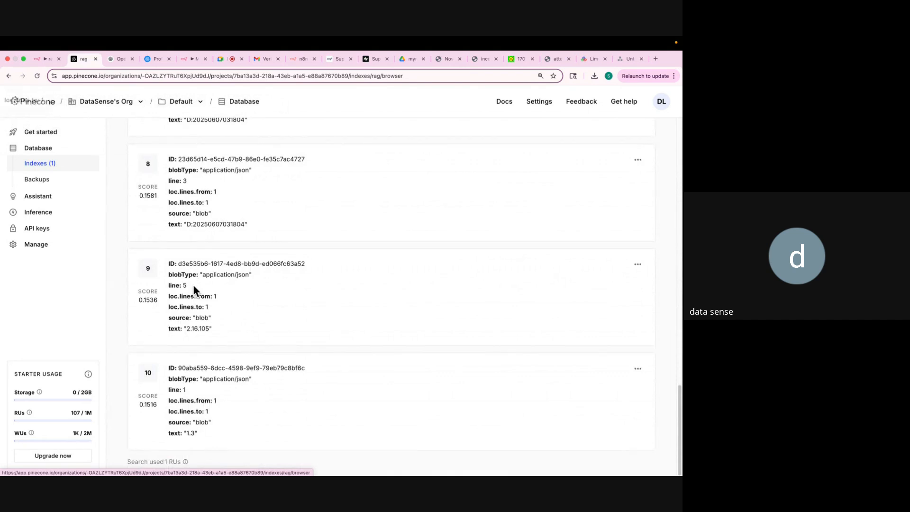
{"action": "scroll", "coordinate": [193, 285], "scroll_direction": "up", "scroll_amount": 20}
{"action": "scroll", "coordinate": [193, 286], "scroll_direction": "up", "scroll_amount": 4}
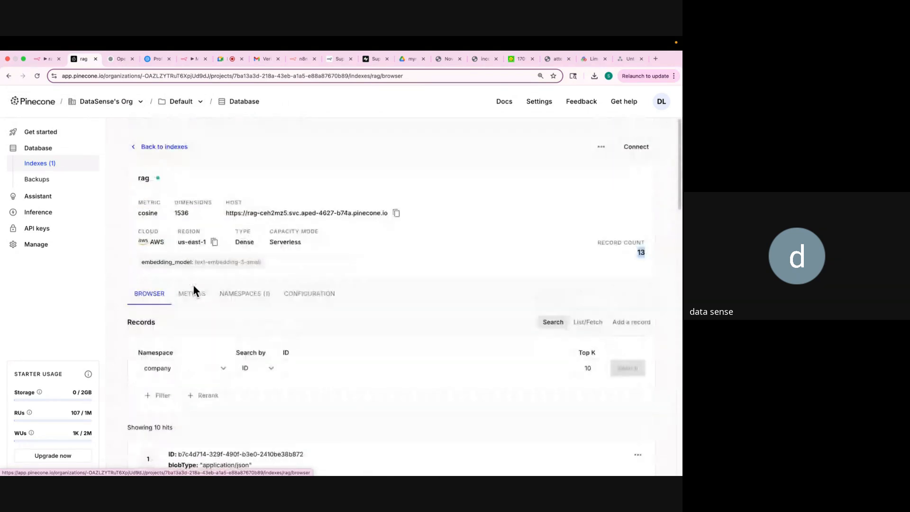
{"action": "left_click", "coordinate": [38, 58]}
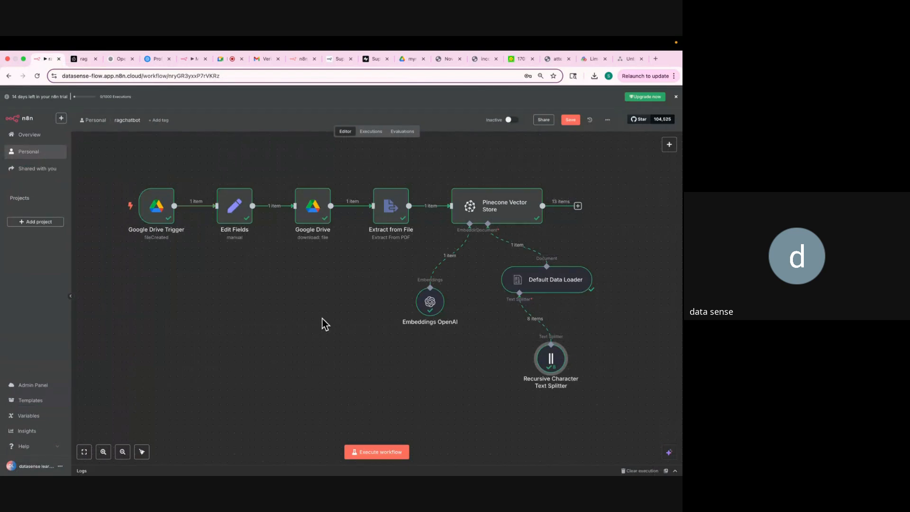
{"action": "scroll", "coordinate": [322, 319], "scroll_direction": "down", "scroll_amount": 1}
{"action": "scroll", "coordinate": [322, 319], "scroll_direction": "down", "scroll_amount": 1}
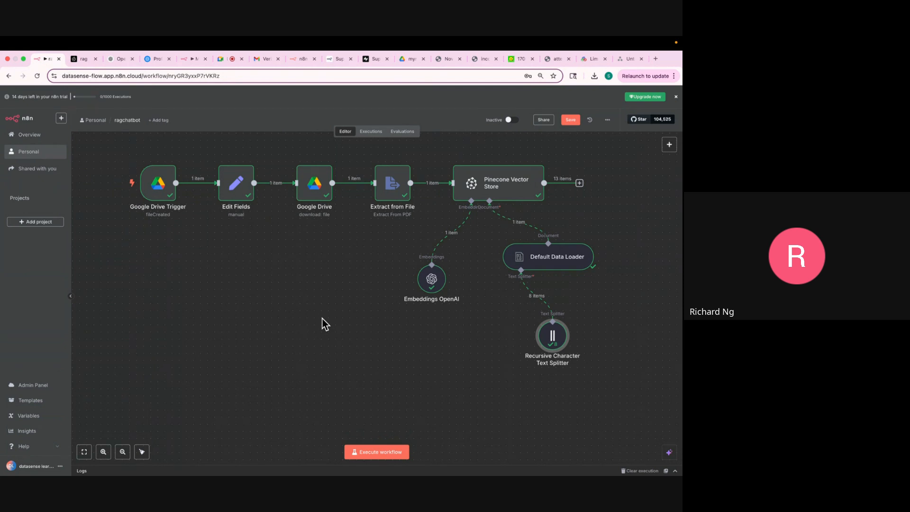
{"action": "left_click", "coordinate": [71, 62]}
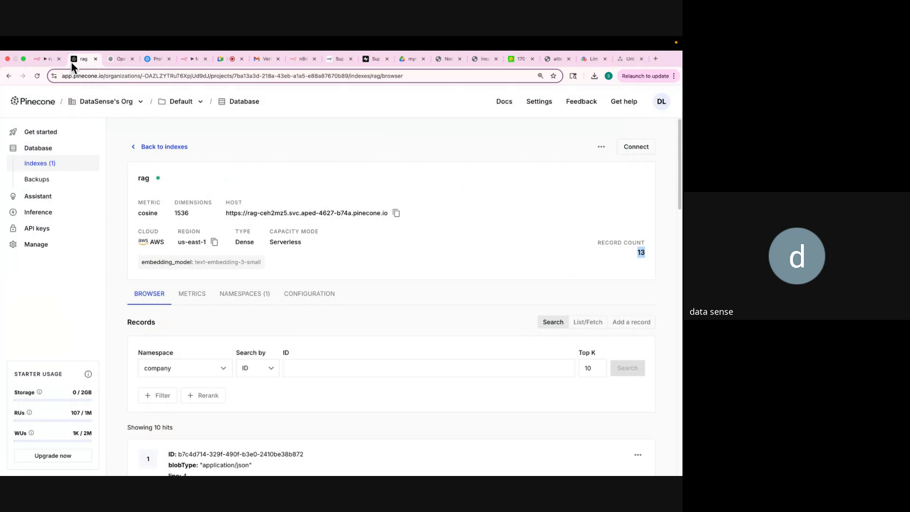
{"action": "left_click", "coordinate": [639, 255]}
{"action": "left_click", "coordinate": [42, 60]}
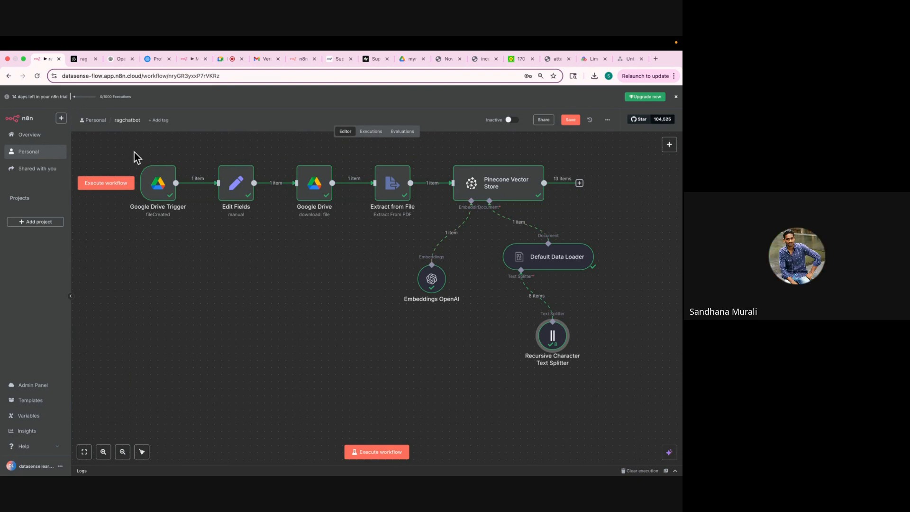
{"action": "mouse_move", "coordinate": [141, 159]}
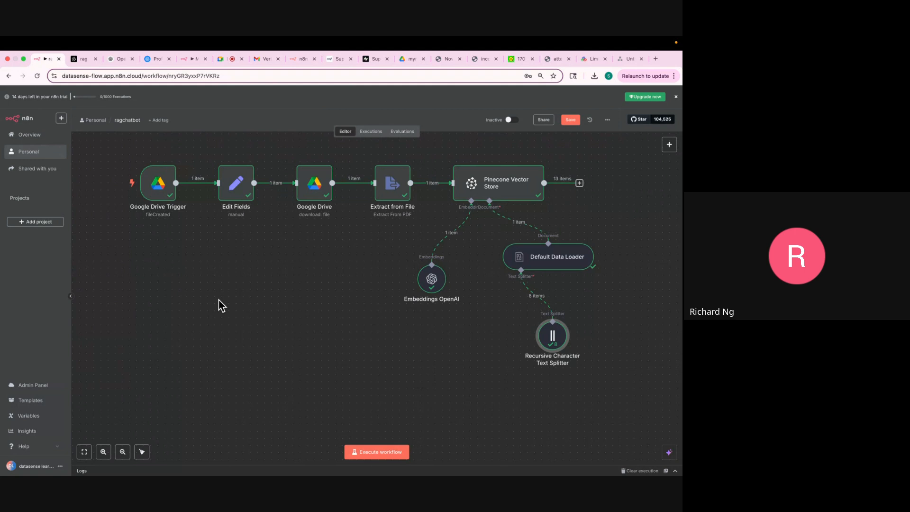
{"action": "mouse_move", "coordinate": [185, 191]}
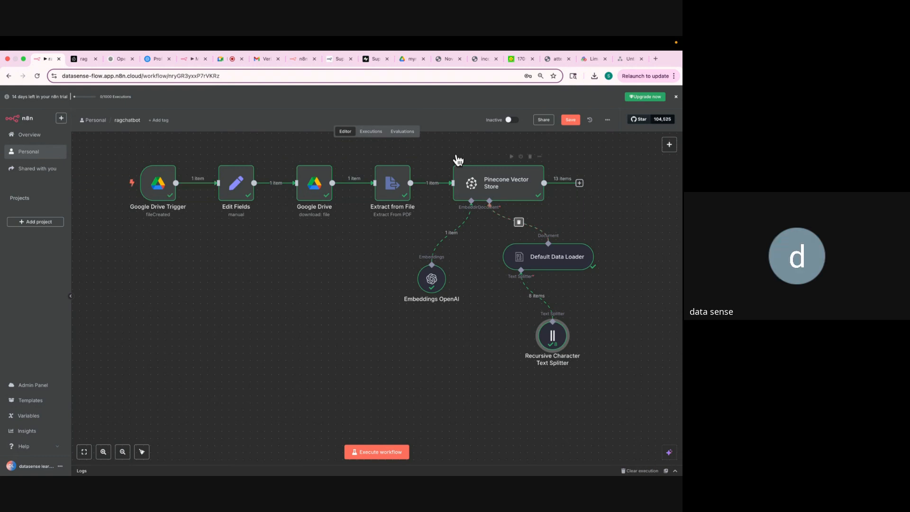
{"action": "left_click", "coordinate": [83, 58]}
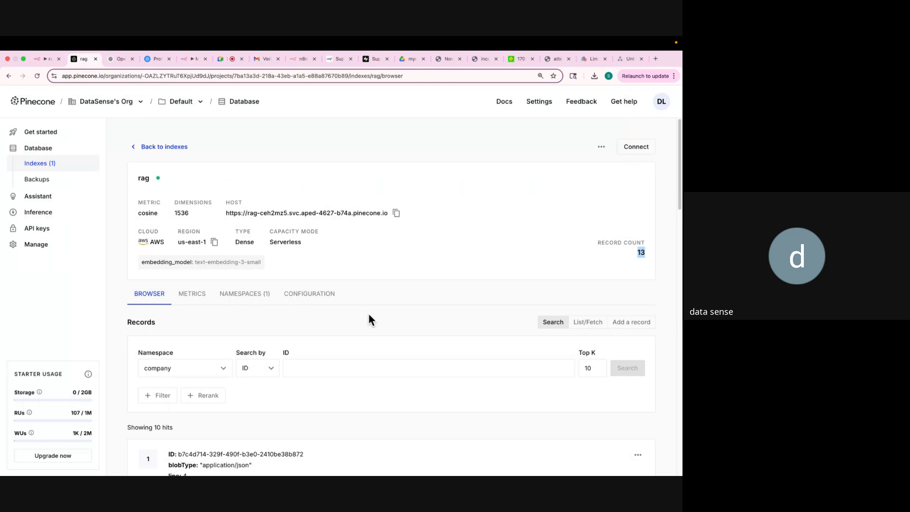
{"action": "scroll", "coordinate": [386, 337], "scroll_direction": "down", "scroll_amount": 3}
{"action": "scroll", "coordinate": [385, 337], "scroll_direction": "down", "scroll_amount": 2}
{"action": "left_click", "coordinate": [638, 209]}
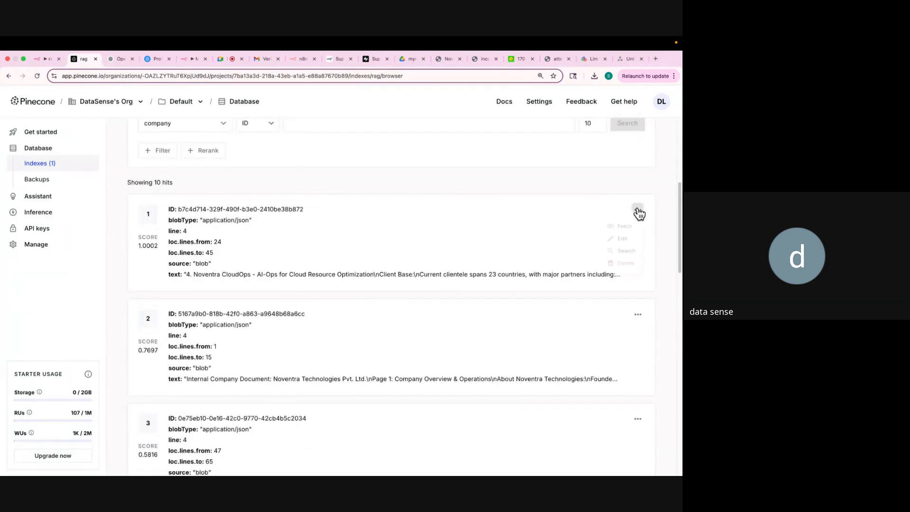
{"action": "left_click", "coordinate": [617, 243]}
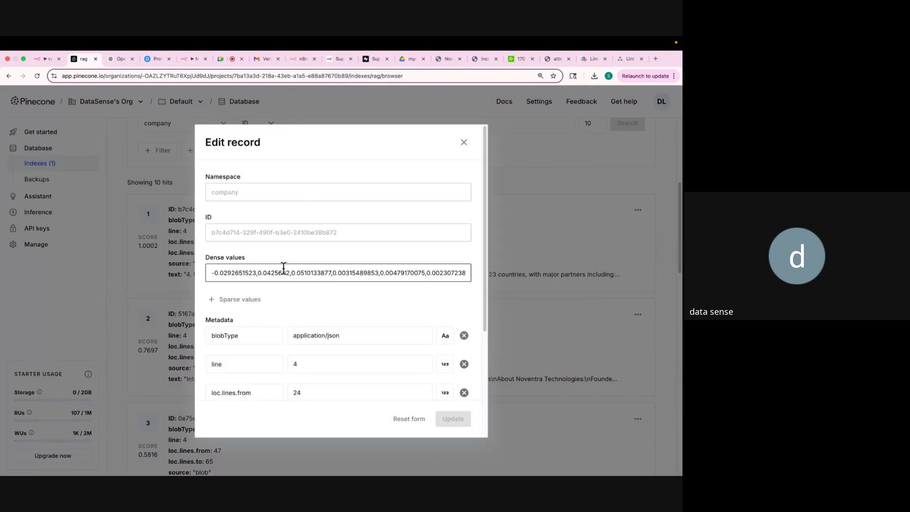
{"action": "scroll", "coordinate": [263, 354], "scroll_direction": "down", "scroll_amount": 4}
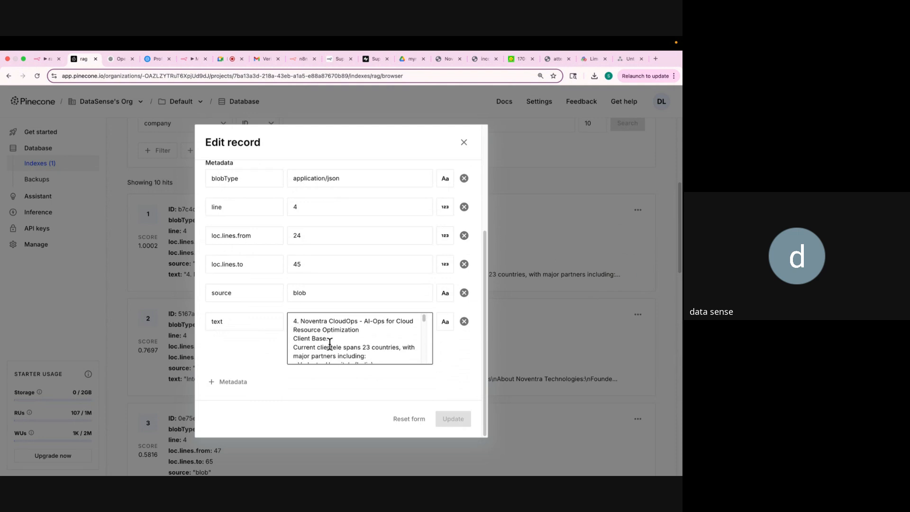
{"action": "left_click", "coordinate": [345, 348]}
{"action": "scroll", "coordinate": [345, 337], "scroll_direction": "up", "scroll_amount": 6}
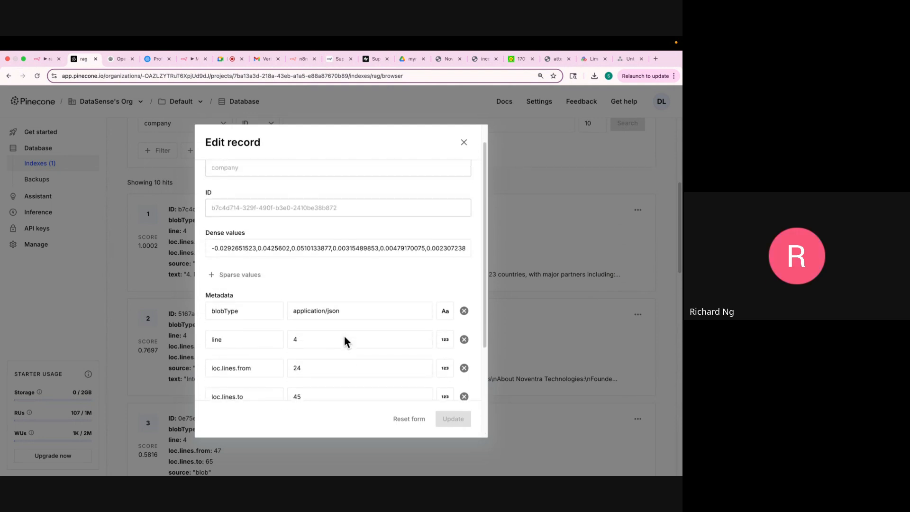
{"action": "left_click_drag", "start_coordinate": [210, 264], "coordinate": [475, 265]}
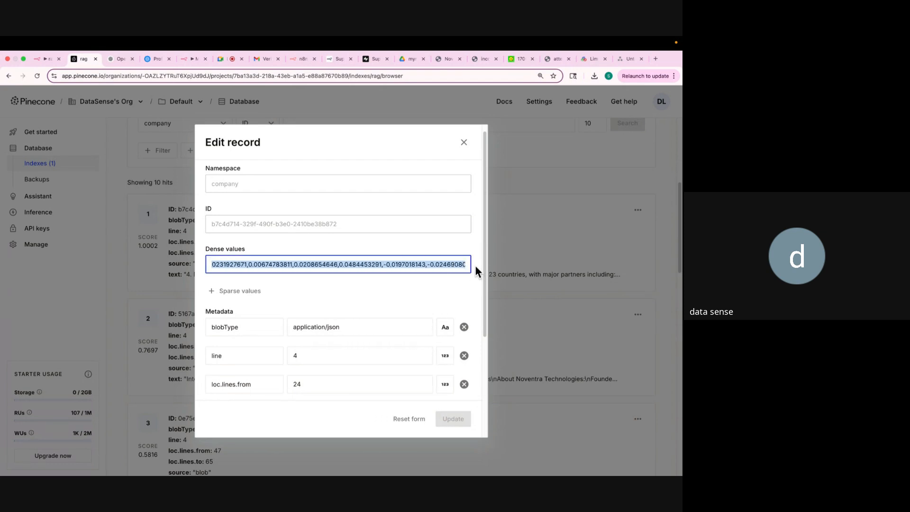
{"action": "left_click", "coordinate": [463, 143]}
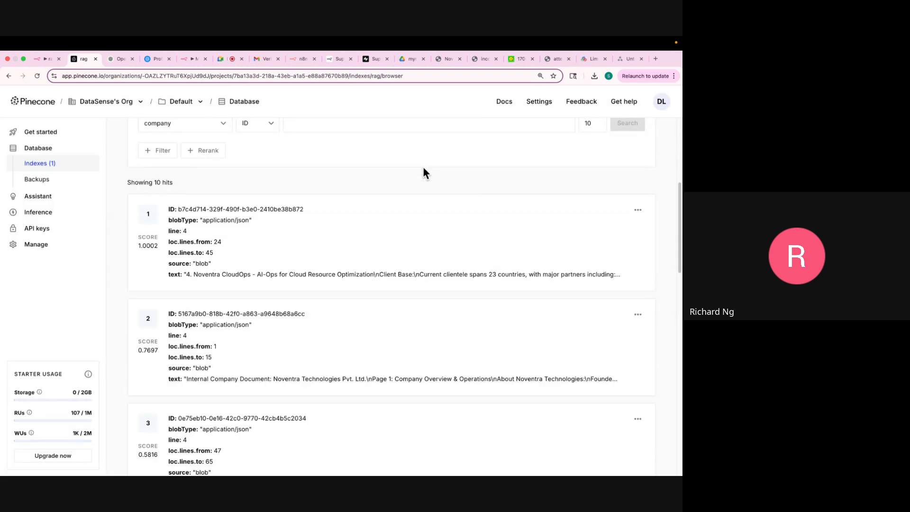
{"action": "scroll", "coordinate": [424, 170], "scroll_direction": "up", "scroll_amount": 5}
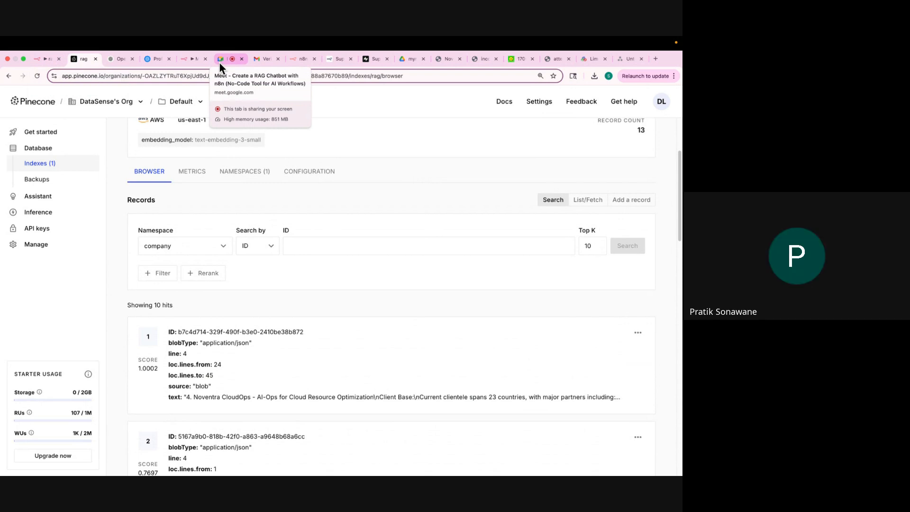
{"action": "left_click", "coordinate": [42, 61]}
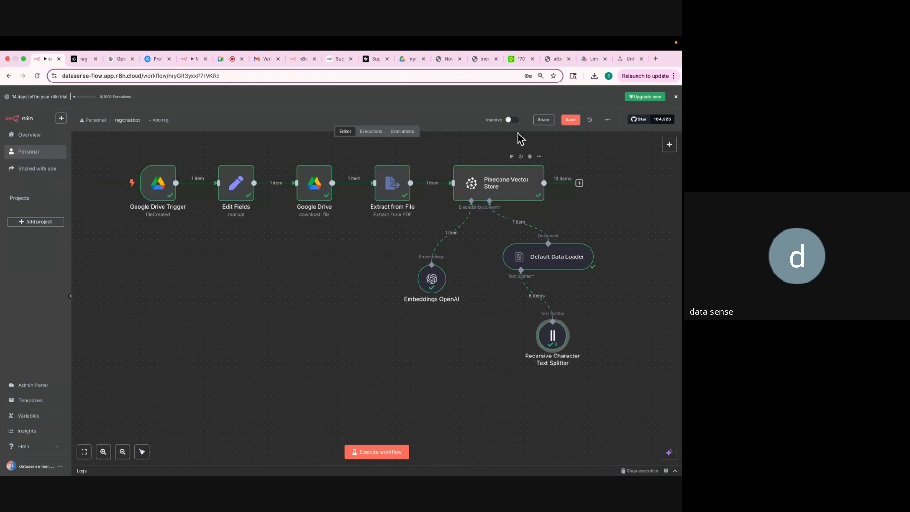
Search Google for 'bge embedd' and open the BAAI/bge-large-en Hugging Face page.
{"action": "left_click", "coordinate": [656, 59]}
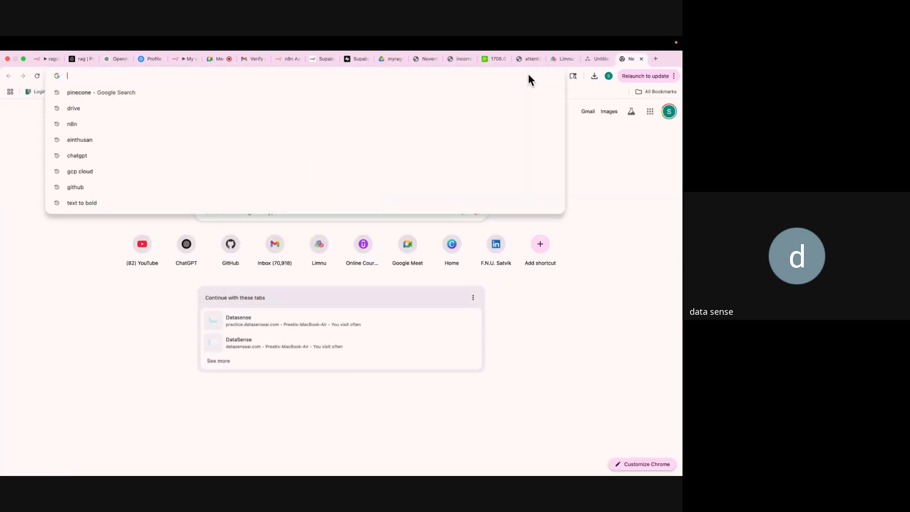
{"action": "type", "text": "bge embedd"}
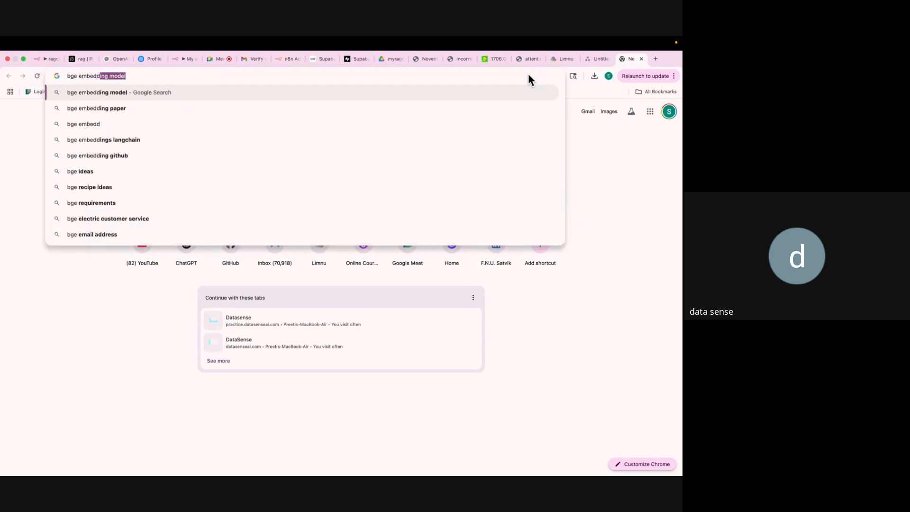
{"action": "key", "text": "Return"}
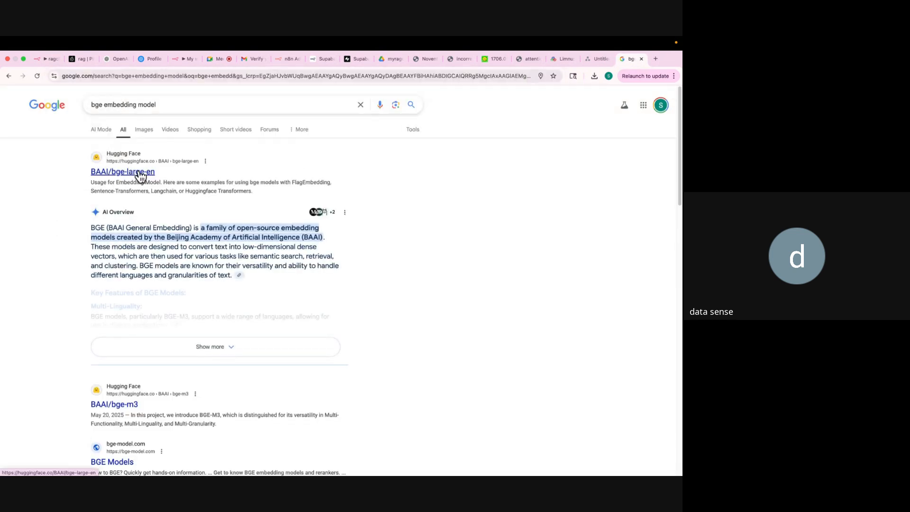
{"action": "left_click", "coordinate": [41, 61]}
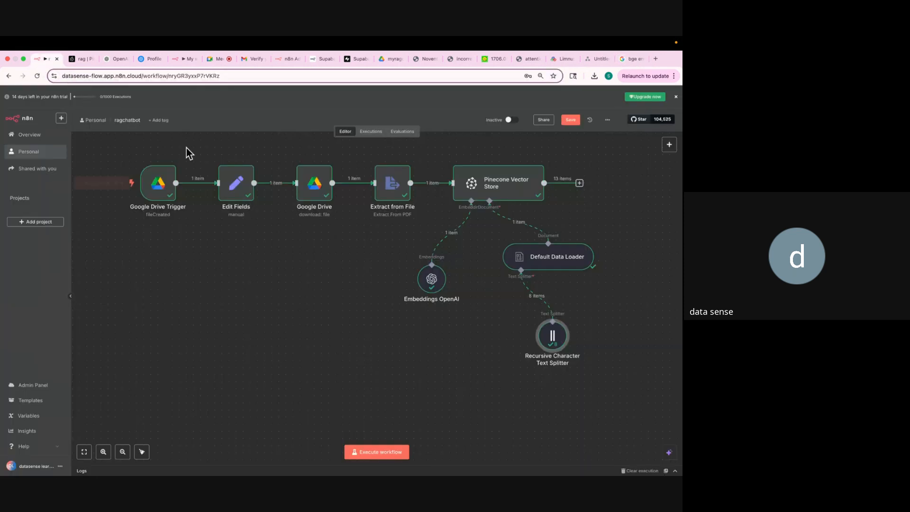
{"action": "left_click", "coordinate": [630, 59]}
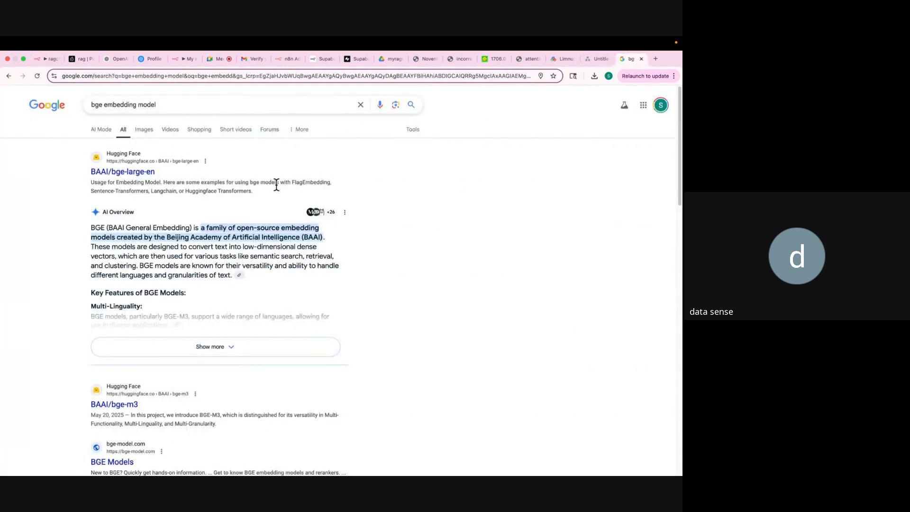
{"action": "left_click", "coordinate": [121, 172]}
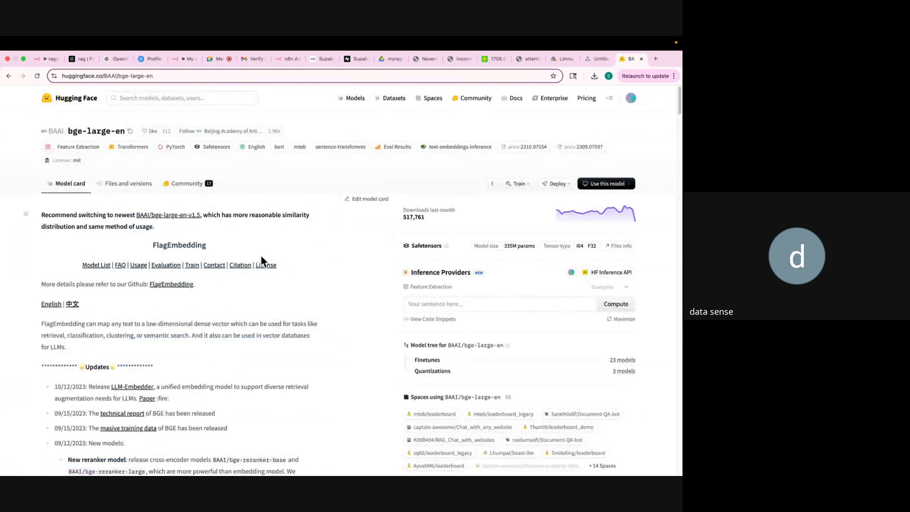
{"action": "scroll", "coordinate": [261, 258], "scroll_direction": "down", "scroll_amount": 5}
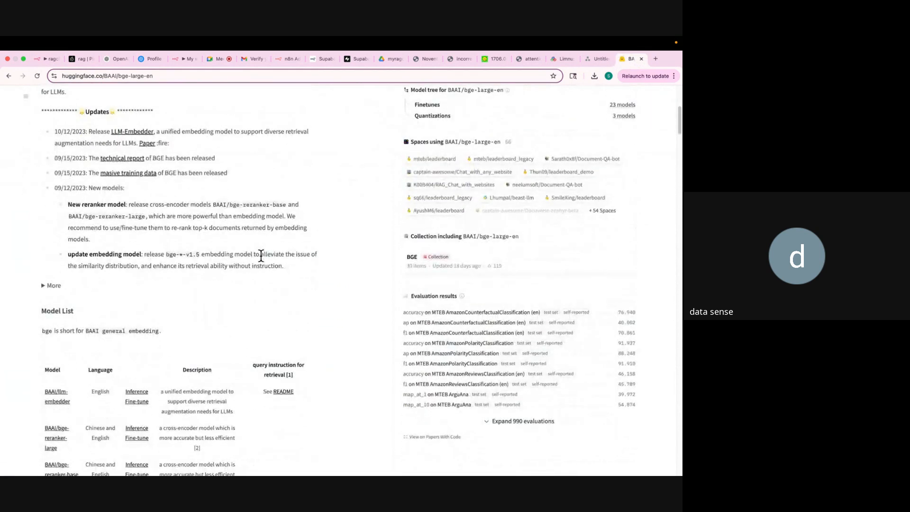
{"action": "scroll", "coordinate": [260, 255], "scroll_direction": "up", "scroll_amount": 5}
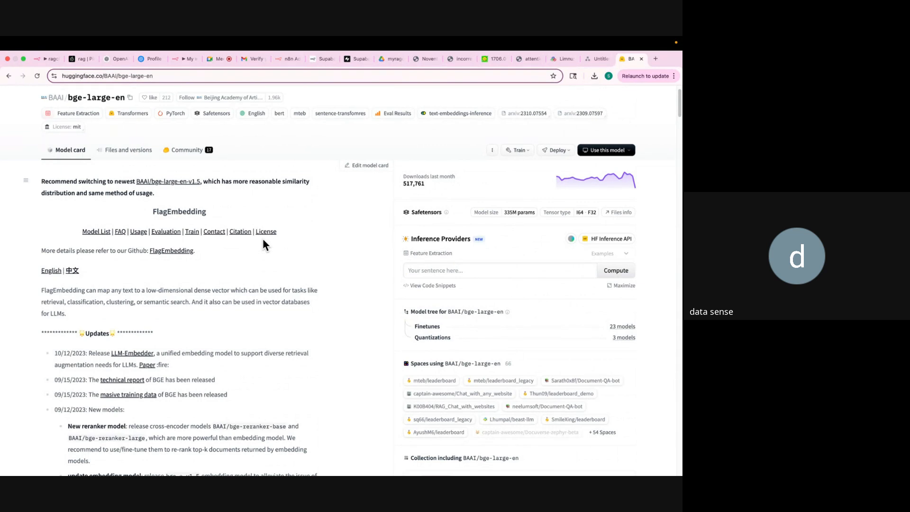
Search for 'groq embedding models' and skim the Groq RAG article.
{"action": "left_click", "coordinate": [187, 79]}
{"action": "type", "text": "groq "}
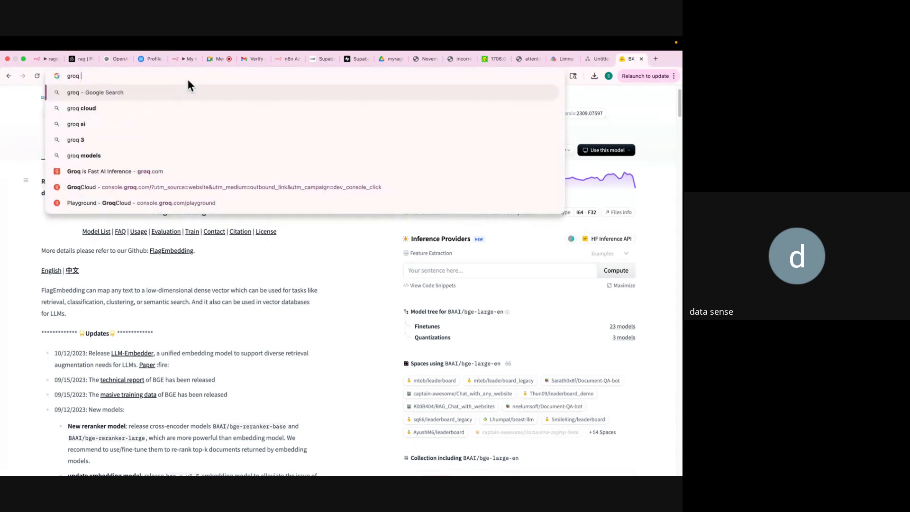
{"action": "type", "text": "embedd"}
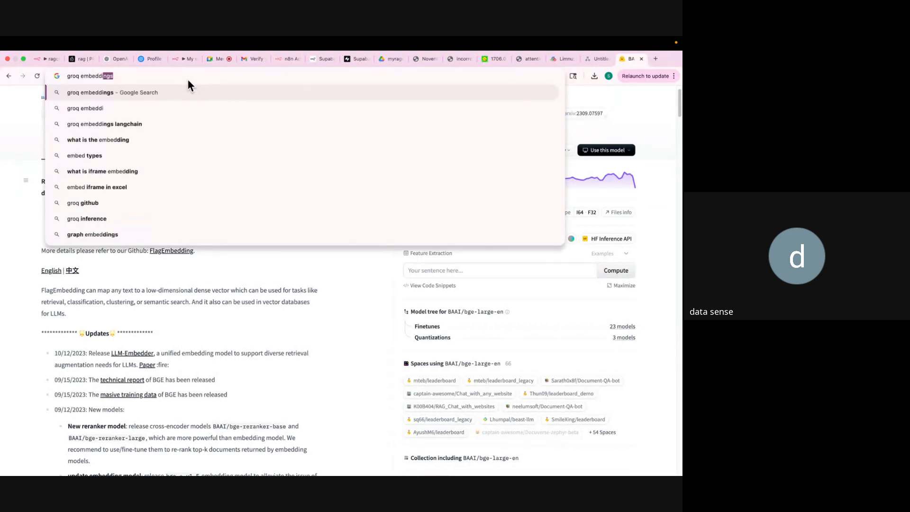
{"action": "type", "text": "ing models"}
{"action": "key", "text": "Return"}
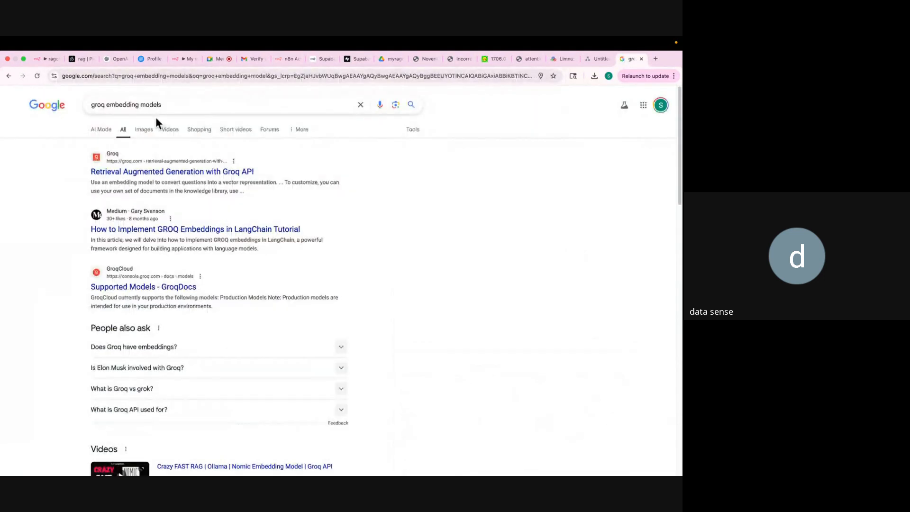
{"action": "left_click", "coordinate": [158, 175]}
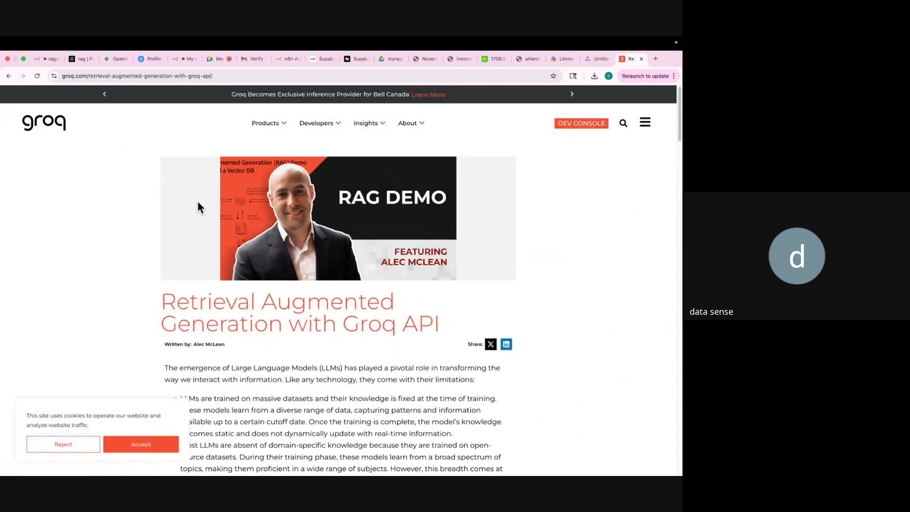
{"action": "scroll", "coordinate": [197, 203], "scroll_direction": "down", "scroll_amount": 4}
{"action": "scroll", "coordinate": [197, 201], "scroll_direction": "down", "scroll_amount": 5}
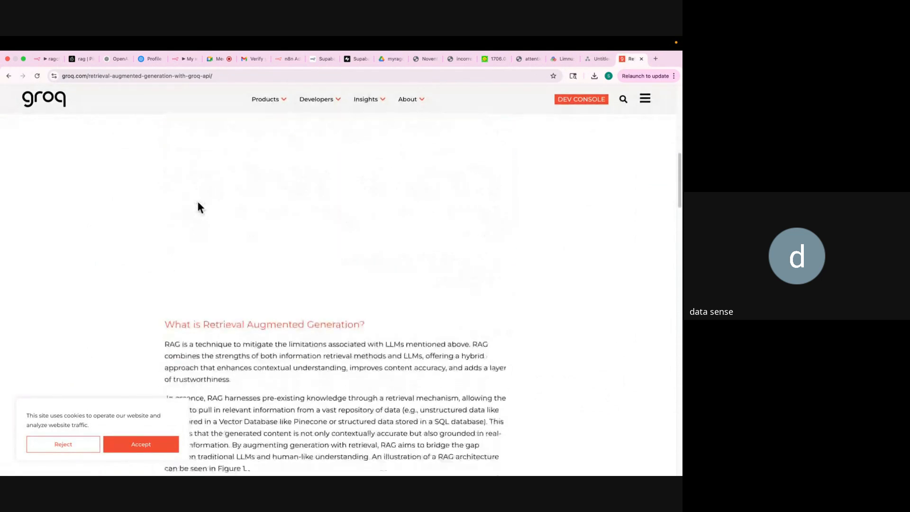
{"action": "left_click", "coordinate": [8, 76]}
Browse the GroqCloud supported models documentation, then return to the n8n workflow.
{"action": "scroll", "coordinate": [114, 251], "scroll_direction": "down", "scroll_amount": 2}
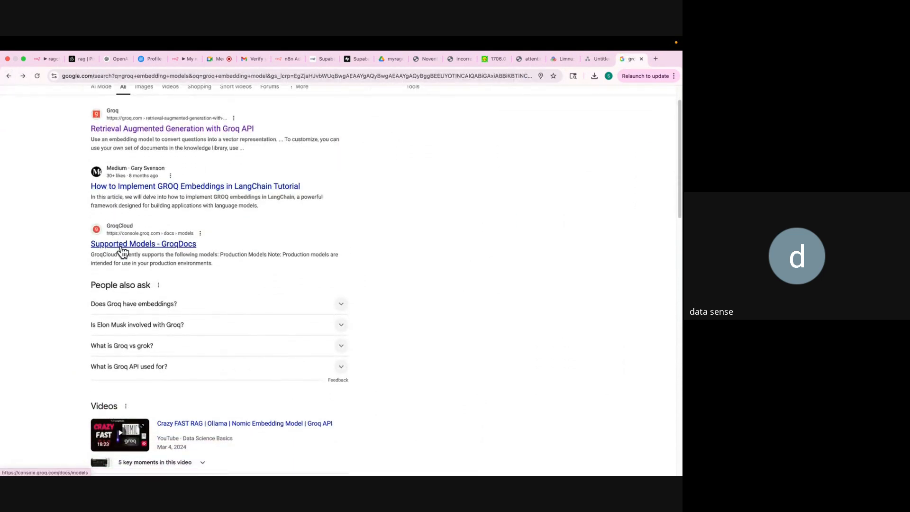
{"action": "left_click", "coordinate": [122, 246]}
{"action": "scroll", "coordinate": [181, 252], "scroll_direction": "down", "scroll_amount": 1}
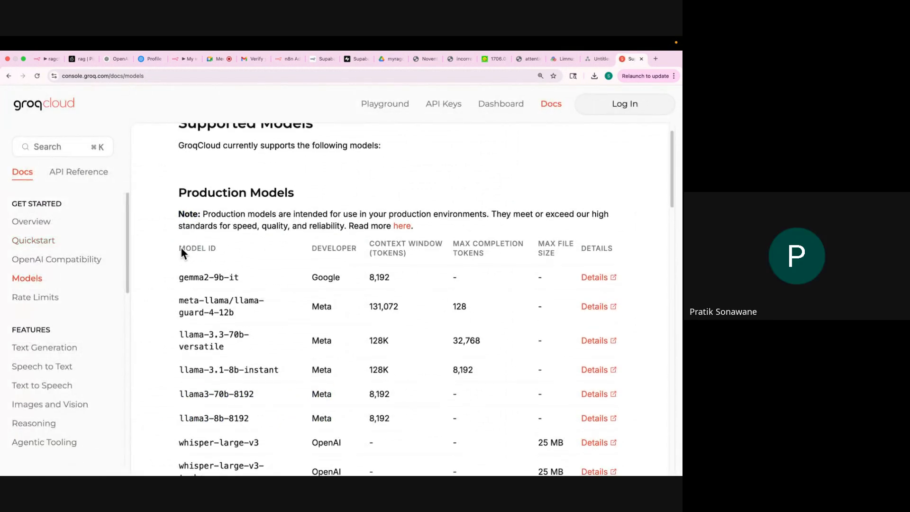
{"action": "scroll", "coordinate": [182, 251], "scroll_direction": "down", "scroll_amount": 3}
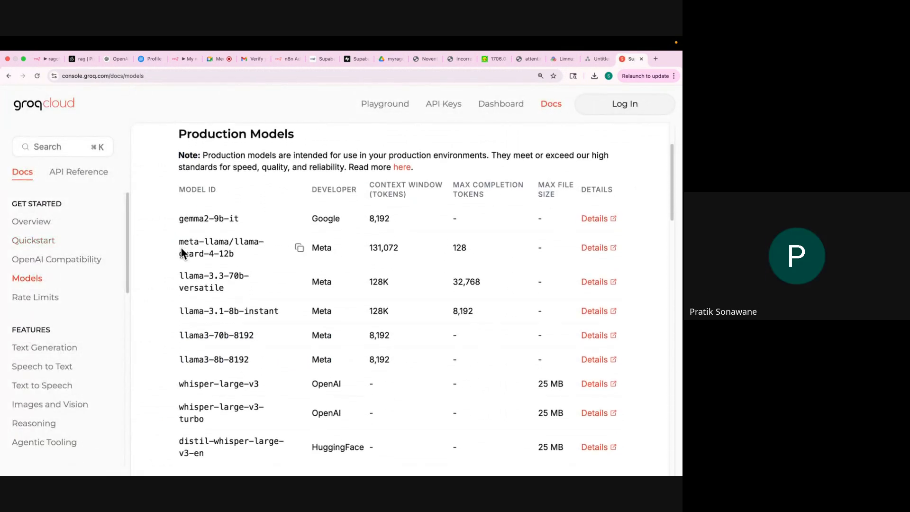
{"action": "scroll", "coordinate": [180, 247], "scroll_direction": "up", "scroll_amount": 1}
{"action": "left_click", "coordinate": [8, 76]}
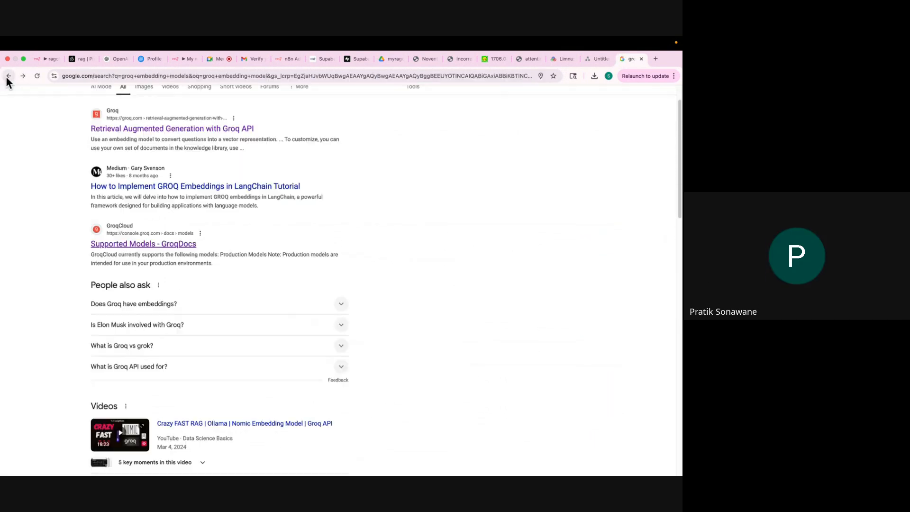
{"action": "left_click", "coordinate": [39, 64]}
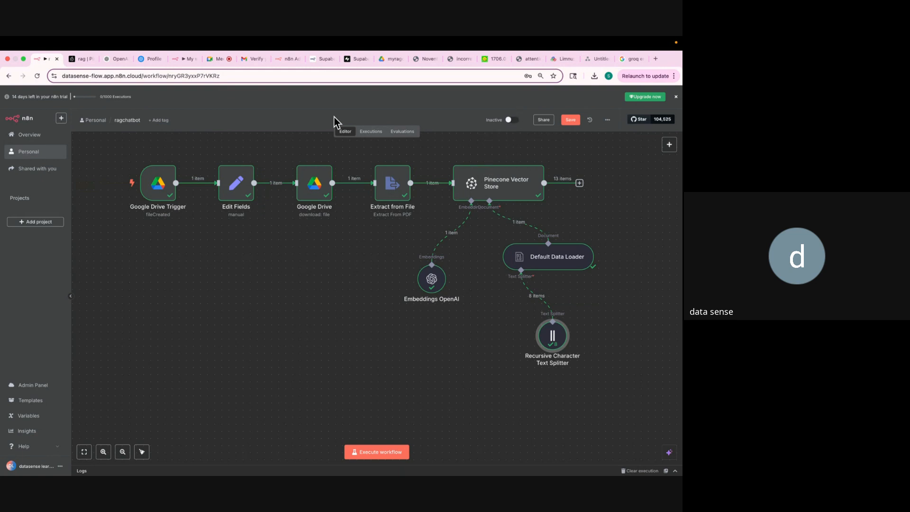
Set the ragchatbot workflow to Active, dismiss the notice, and open the myragchatbot Drive folder.
{"action": "left_click", "coordinate": [79, 59]}
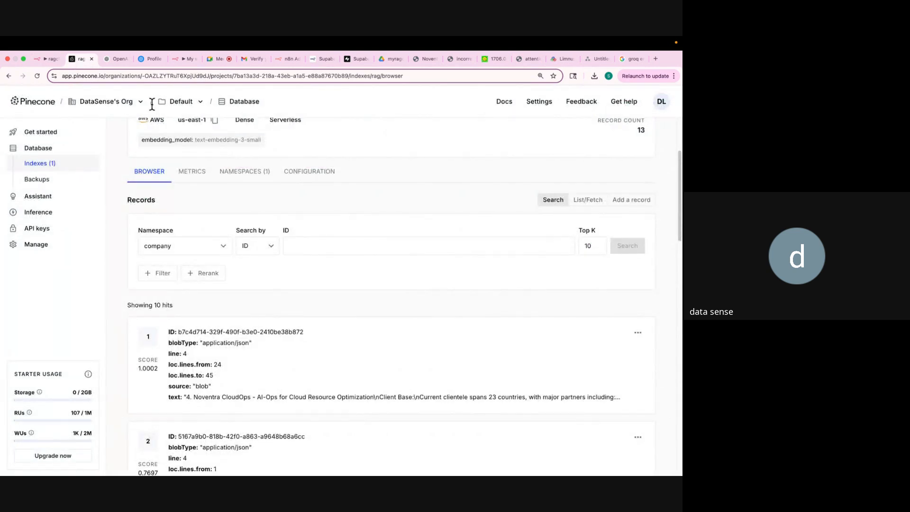
{"action": "scroll", "coordinate": [161, 142], "scroll_direction": "up", "scroll_amount": 5}
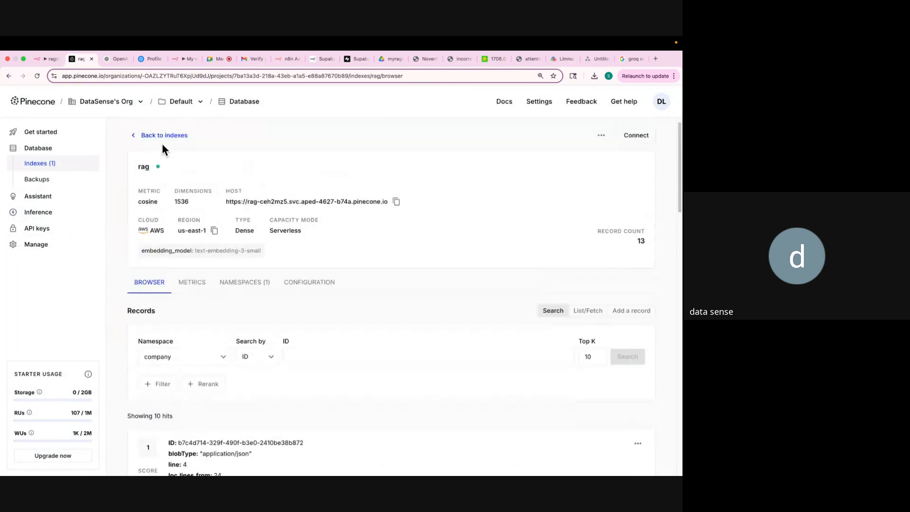
{"action": "left_click", "coordinate": [43, 61]}
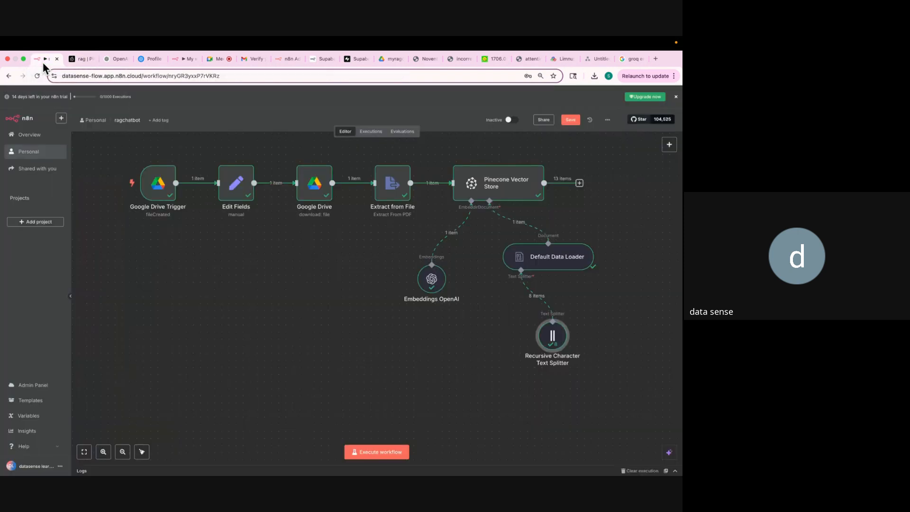
{"action": "left_click", "coordinate": [515, 122]}
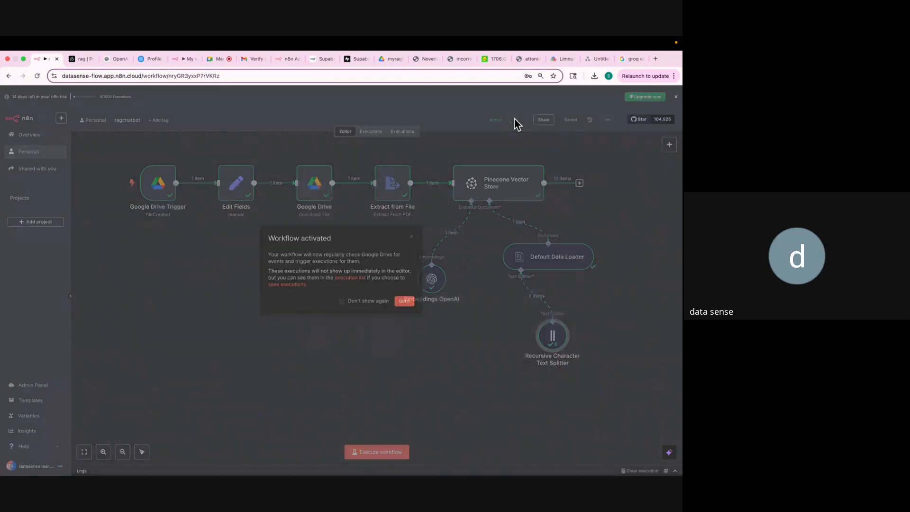
{"action": "left_click", "coordinate": [404, 303]}
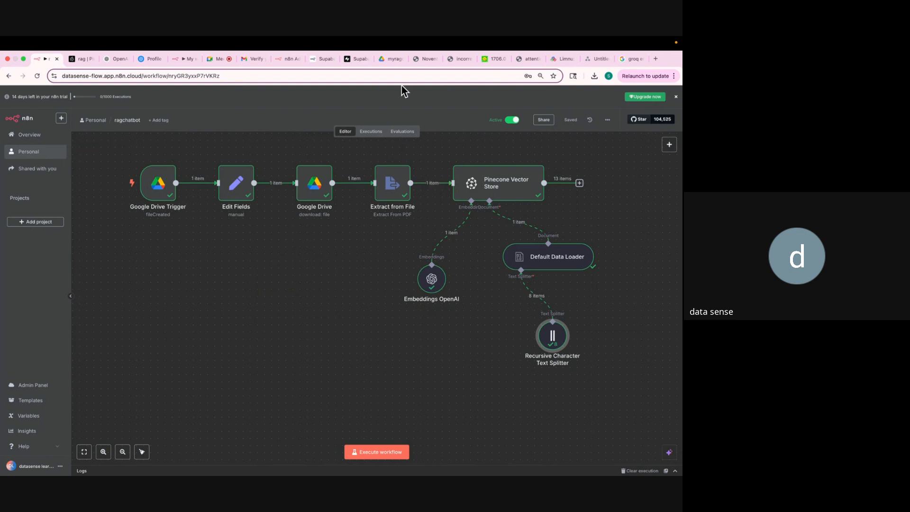
{"action": "left_click", "coordinate": [388, 59]}
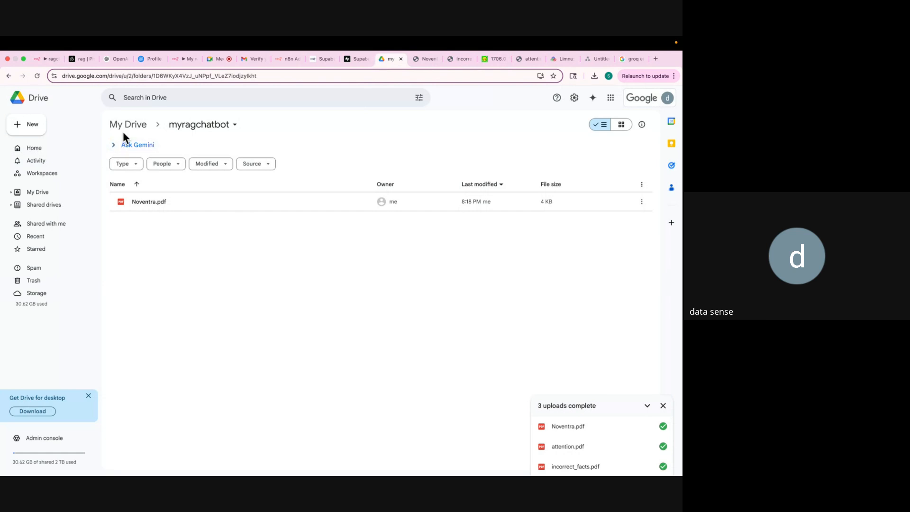
Upload incorrect_facts.pdf from Downloads into myragchatbot, then go back to n8n.
{"action": "left_click", "coordinate": [29, 125]}
{"action": "left_click", "coordinate": [38, 142]}
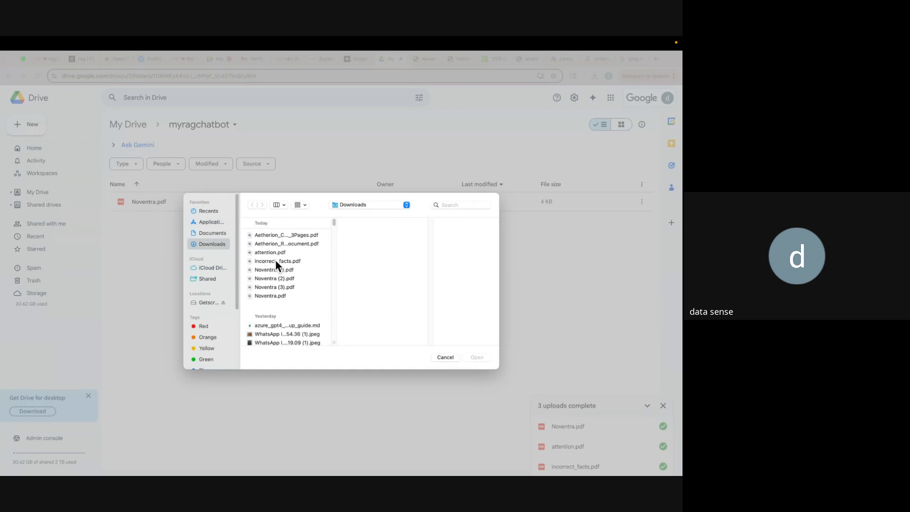
{"action": "double_click", "coordinate": [275, 261]}
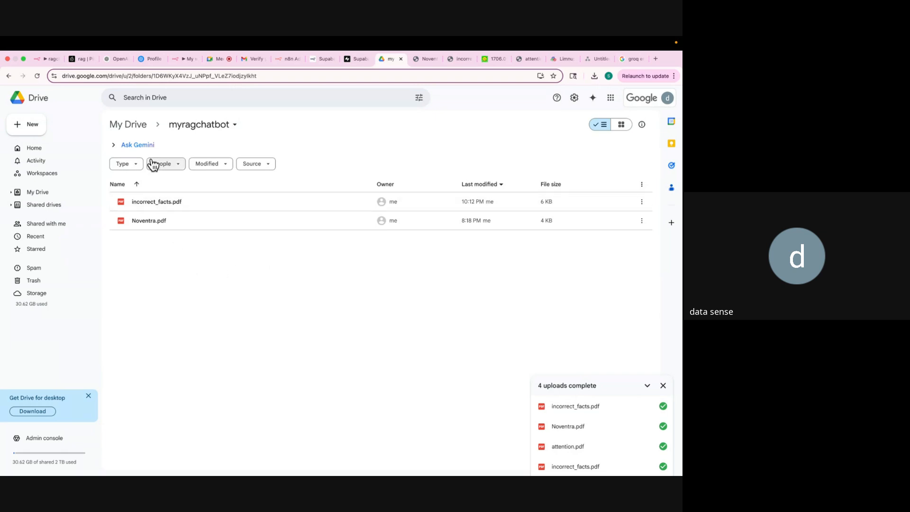
{"action": "left_click", "coordinate": [44, 59]}
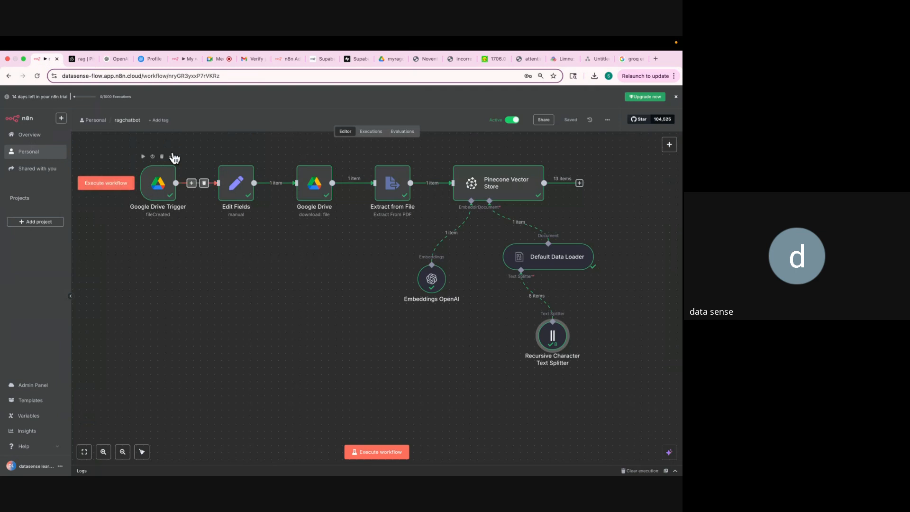
Reload the Pinecone rag index twice to check for records beyond 13.
{"action": "left_click", "coordinate": [79, 61]}
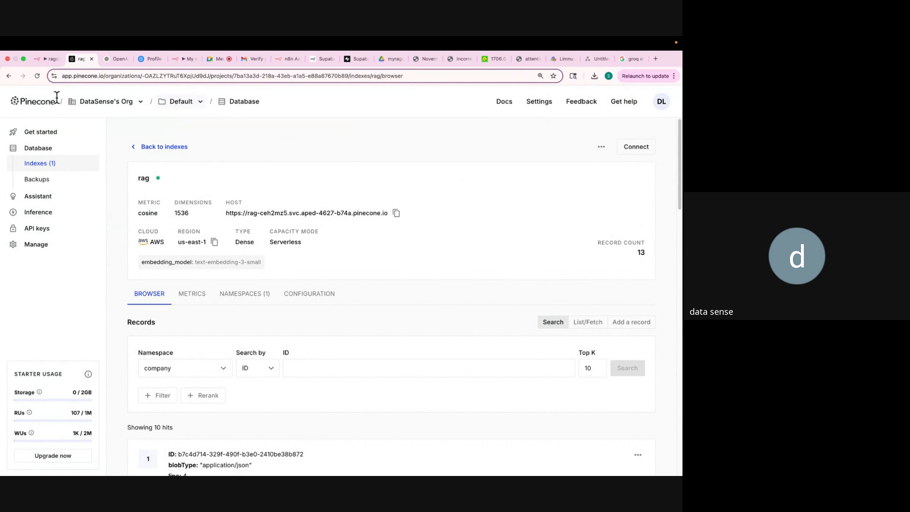
{"action": "left_click", "coordinate": [36, 76]}
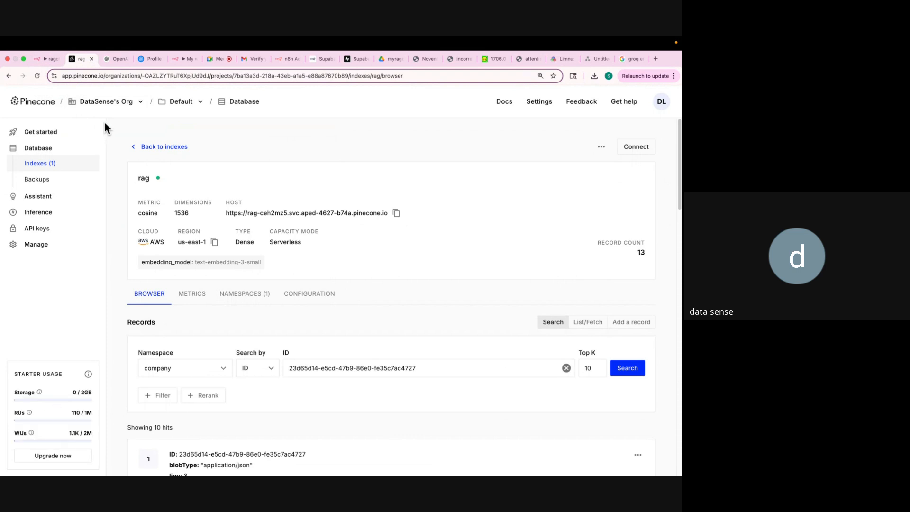
{"action": "left_click", "coordinate": [104, 60]}
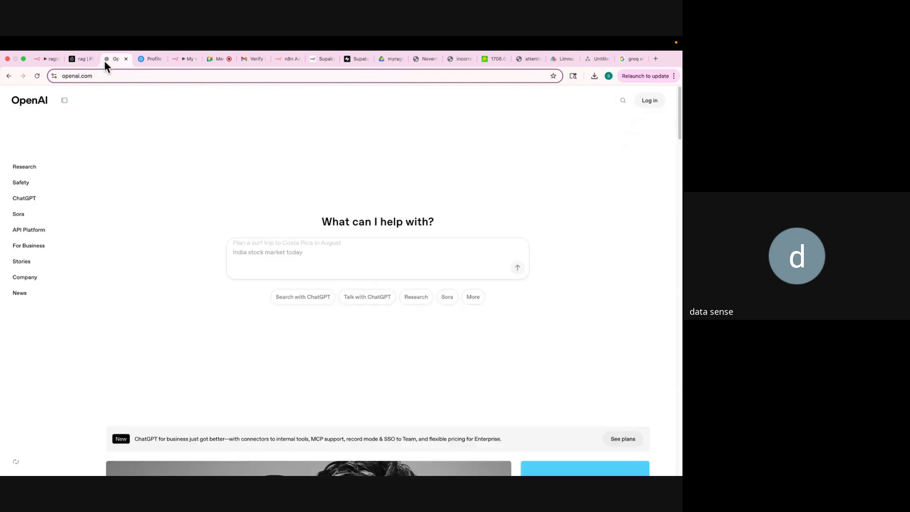
{"action": "left_click", "coordinate": [46, 59]}
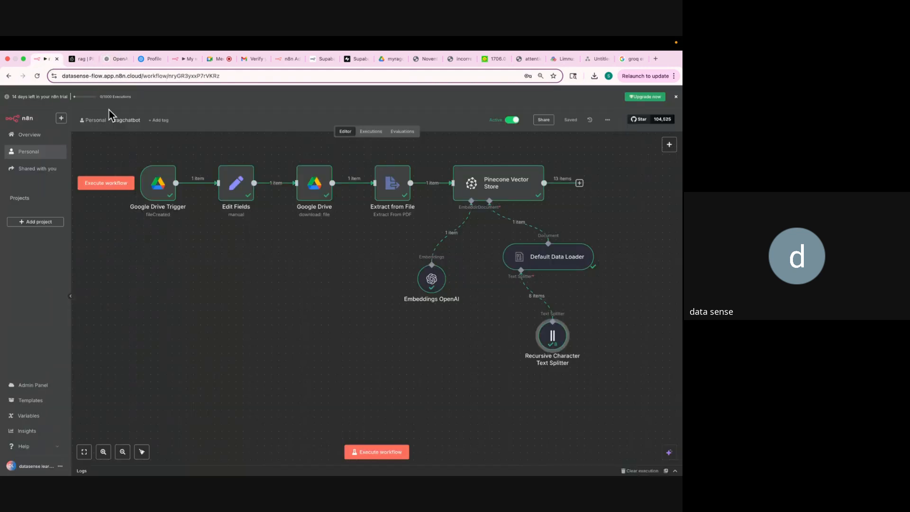
{"action": "left_click", "coordinate": [79, 59]}
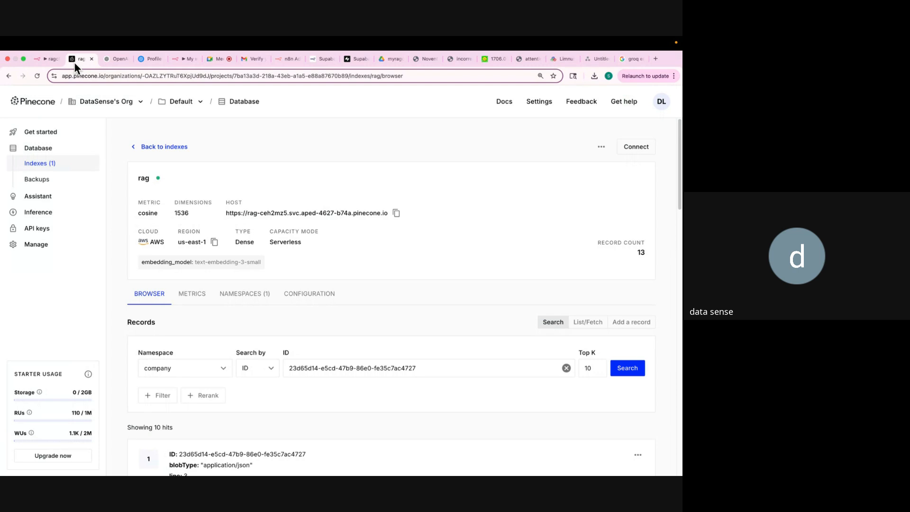
{"action": "left_click", "coordinate": [37, 76]}
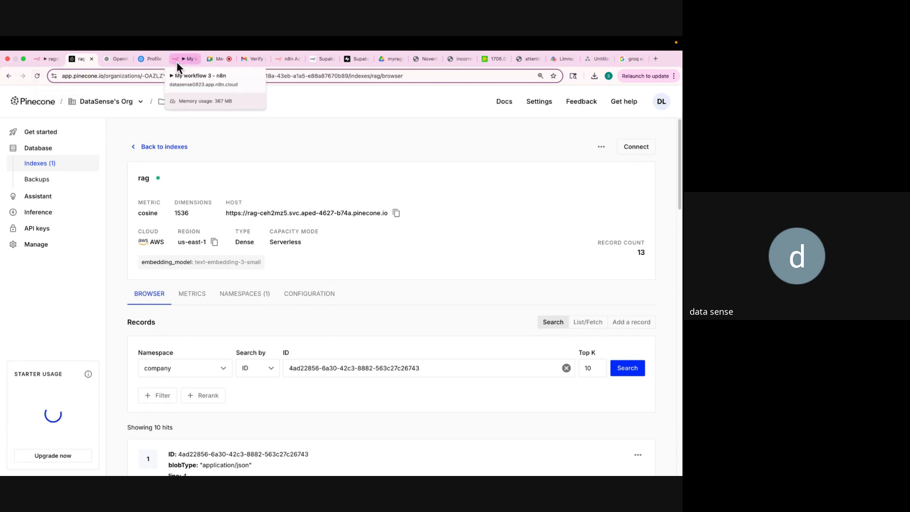
{"action": "left_click", "coordinate": [38, 60]}
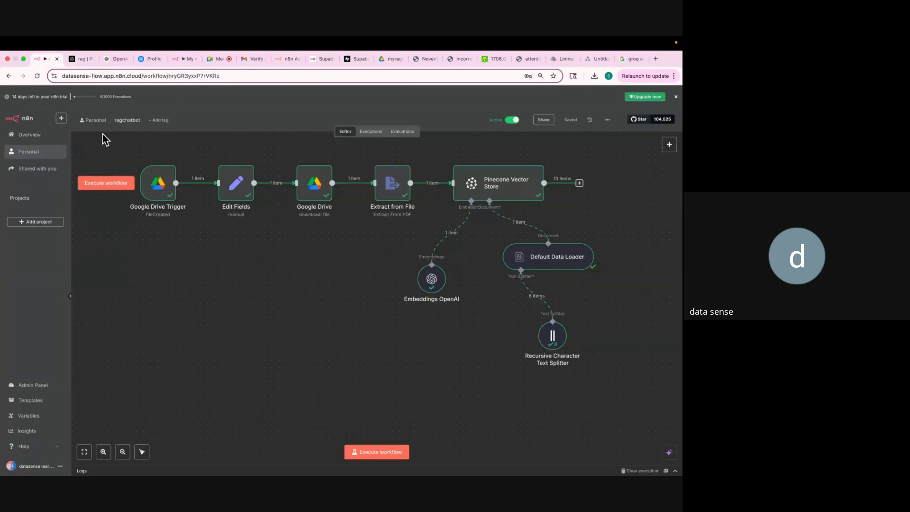
{"action": "left_click", "coordinate": [74, 59]}
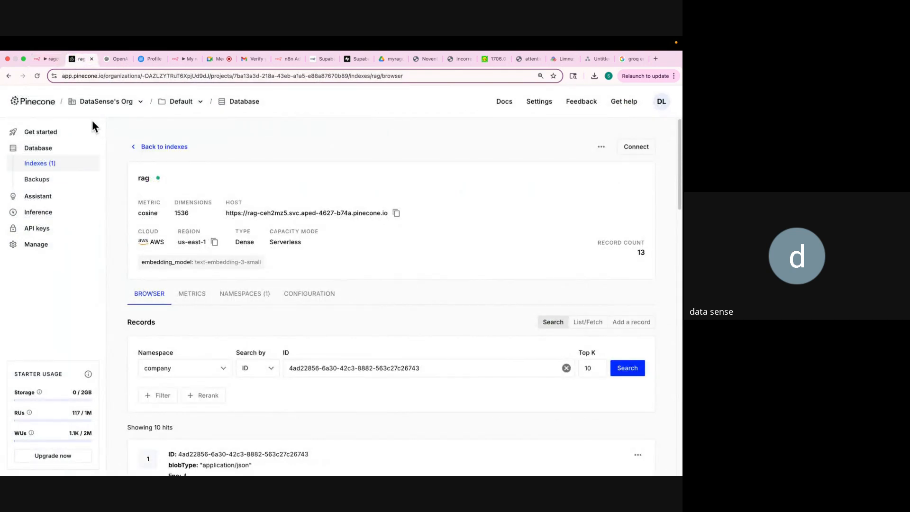
Reload the Pinecone rag index page and confirm the record count rose from 13 to 29.
{"action": "left_click", "coordinate": [38, 76]}
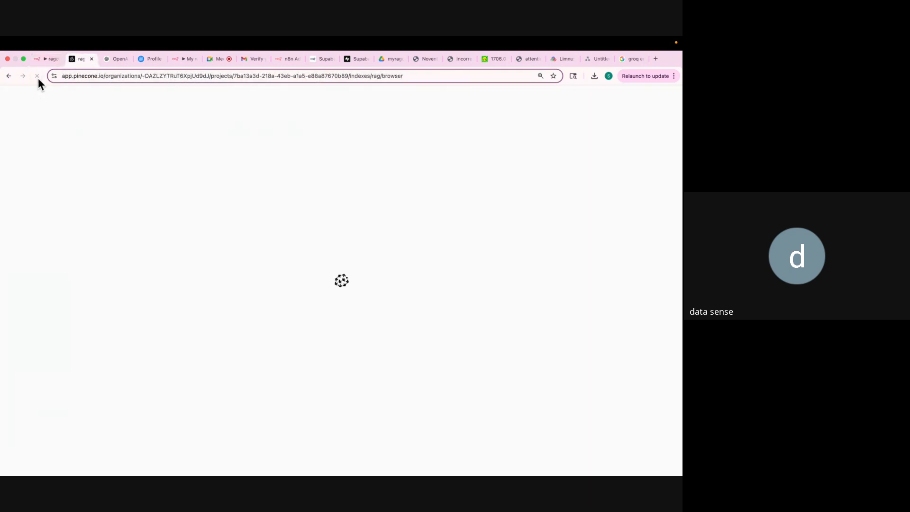
{"action": "scroll", "coordinate": [187, 235], "scroll_direction": "down", "scroll_amount": 4}
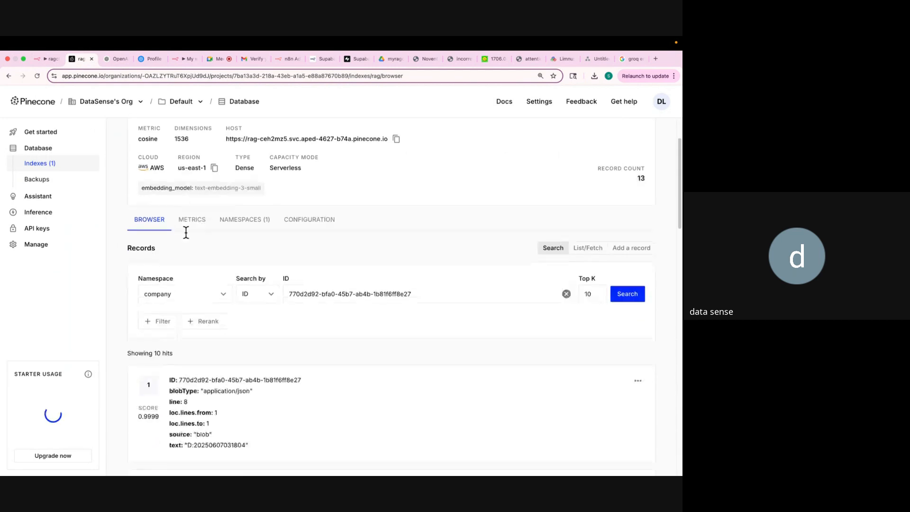
{"action": "scroll", "coordinate": [186, 235], "scroll_direction": "up", "scroll_amount": 4}
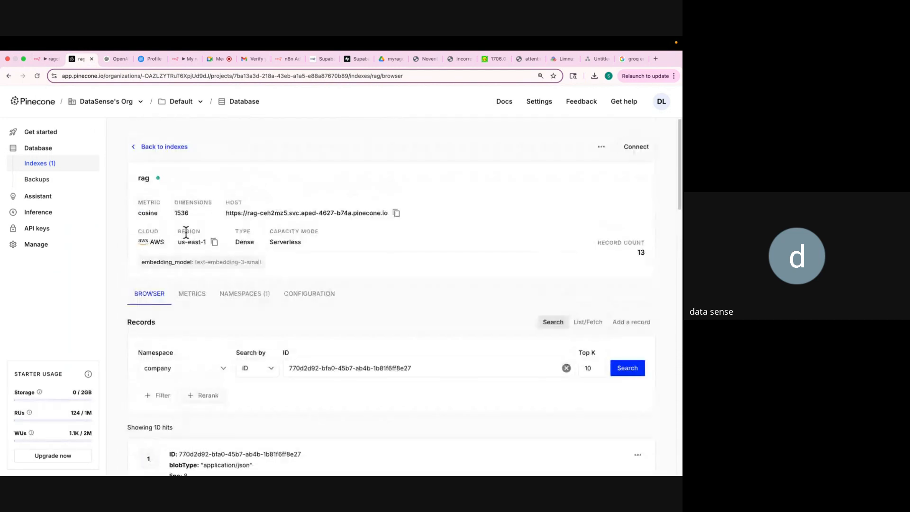
{"action": "left_click", "coordinate": [38, 75]}
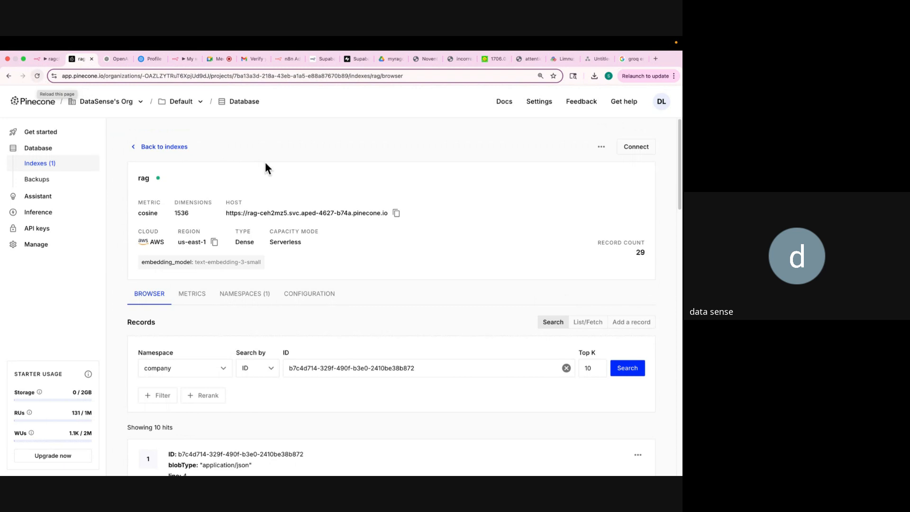
{"action": "double_click", "coordinate": [639, 252]}
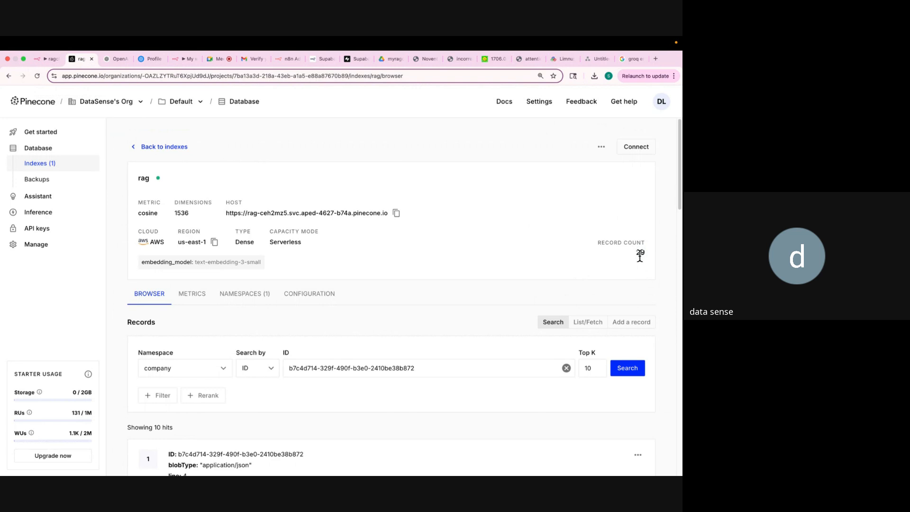
{"action": "scroll", "coordinate": [640, 255], "scroll_direction": "down", "scroll_amount": 4}
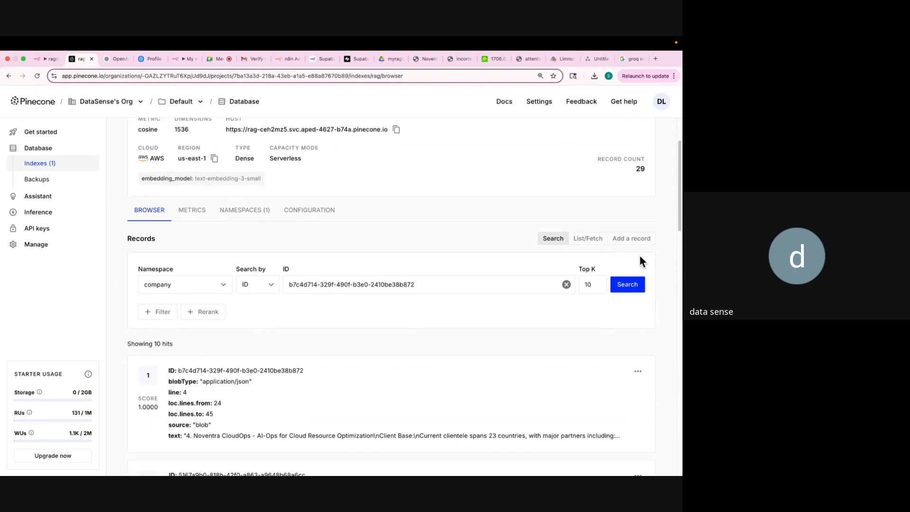
{"action": "scroll", "coordinate": [638, 252], "scroll_direction": "up", "scroll_amount": 4}
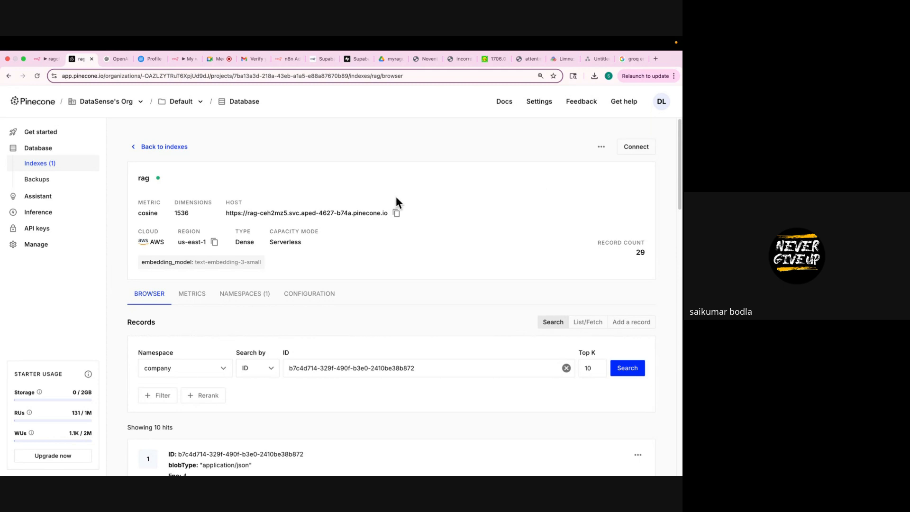
Read the overview, name origin and mission on page 1 of Noventra (2).pdf, then return to n8n.
{"action": "left_click", "coordinate": [424, 59]}
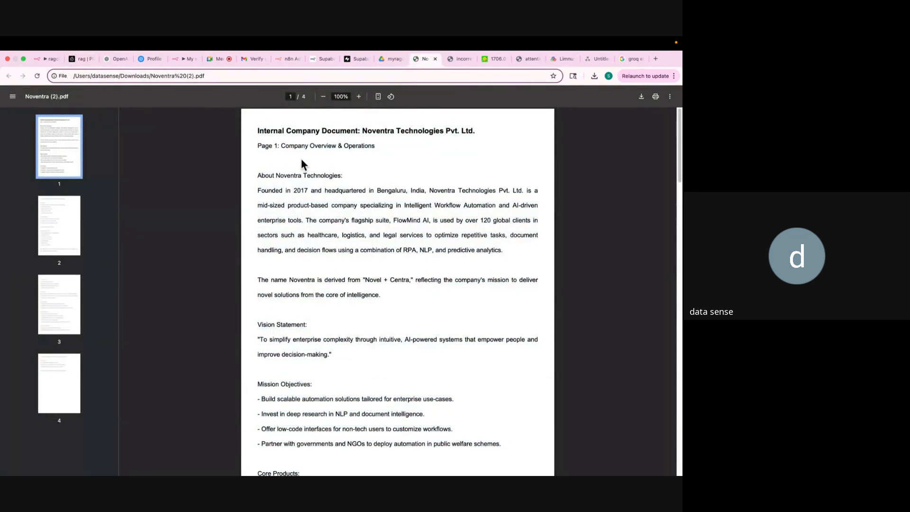
{"action": "scroll", "coordinate": [259, 132], "scroll_direction": "down", "scroll_amount": 10}
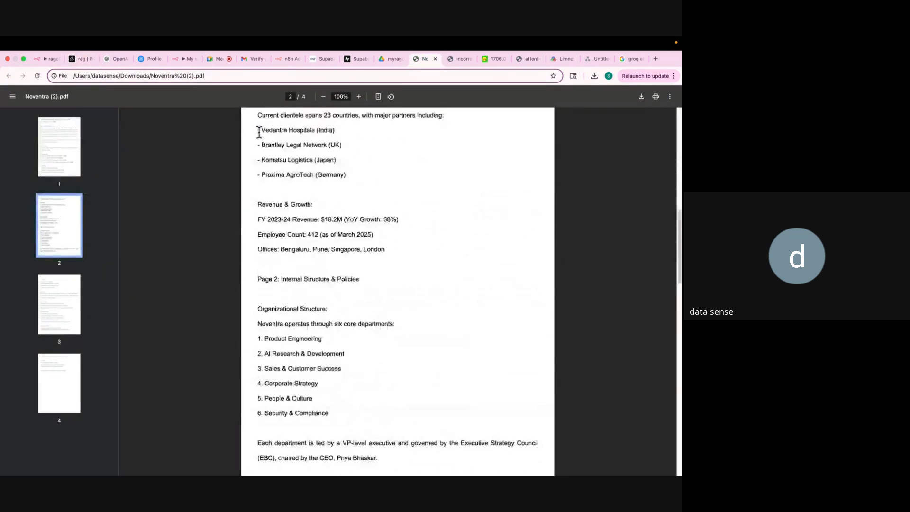
{"action": "scroll", "coordinate": [259, 132], "scroll_direction": "up", "scroll_amount": 10}
{"action": "left_click_drag", "start_coordinate": [258, 129], "coordinate": [512, 254]}
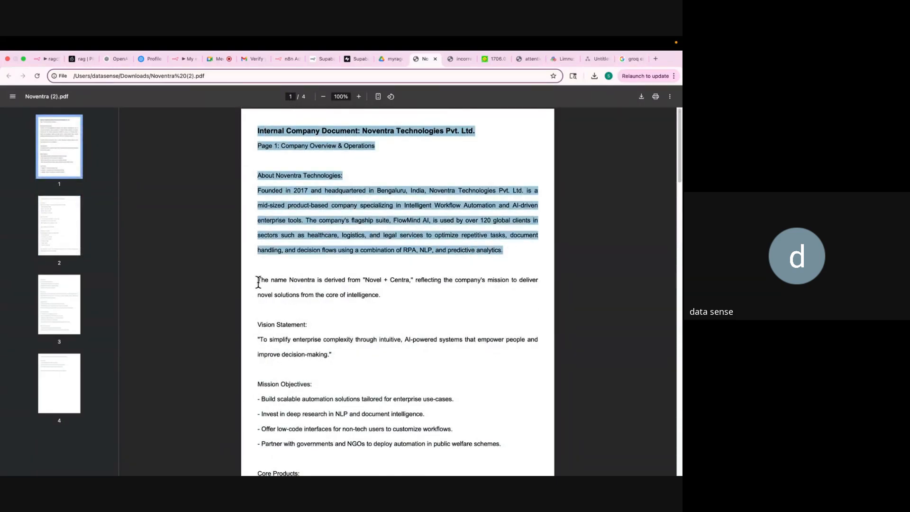
{"action": "left_click_drag", "start_coordinate": [258, 280], "coordinate": [405, 427]}
{"action": "scroll", "coordinate": [403, 424], "scroll_direction": "down", "scroll_amount": 4}
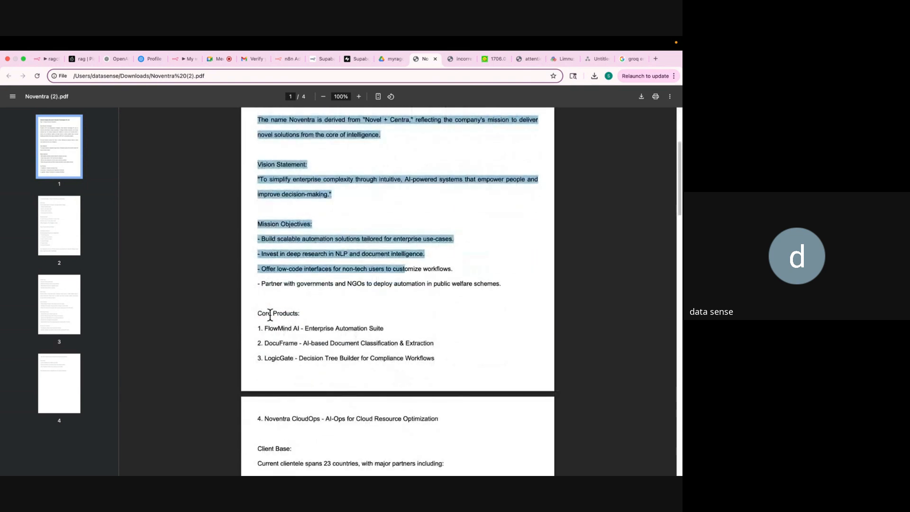
{"action": "left_click_drag", "start_coordinate": [257, 283], "coordinate": [421, 472]}
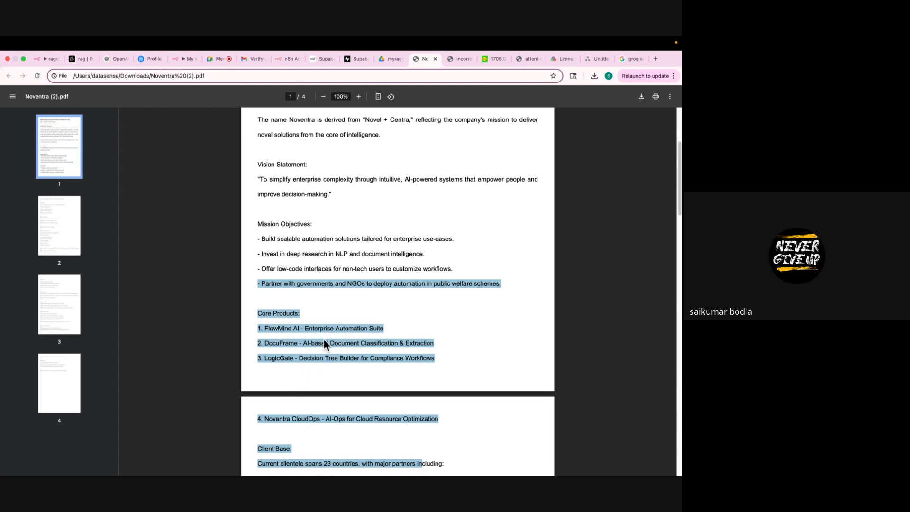
{"action": "left_click", "coordinate": [43, 59]}
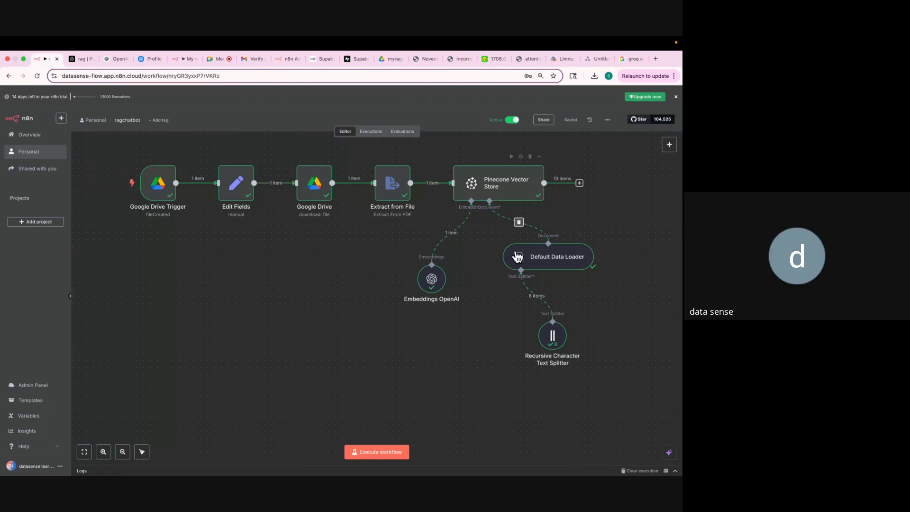
{"action": "double_click", "coordinate": [551, 335]}
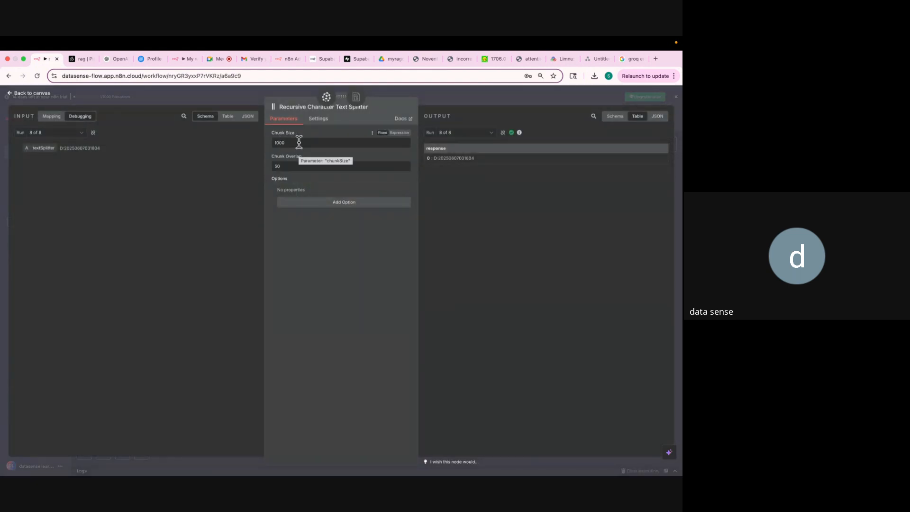
{"action": "left_click", "coordinate": [449, 94]}
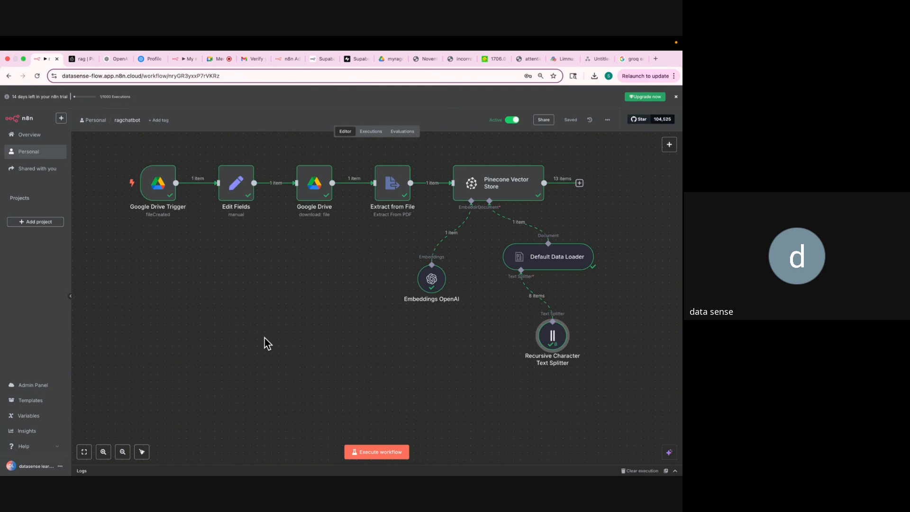
{"action": "scroll", "coordinate": [265, 338], "scroll_direction": "down", "scroll_amount": 2}
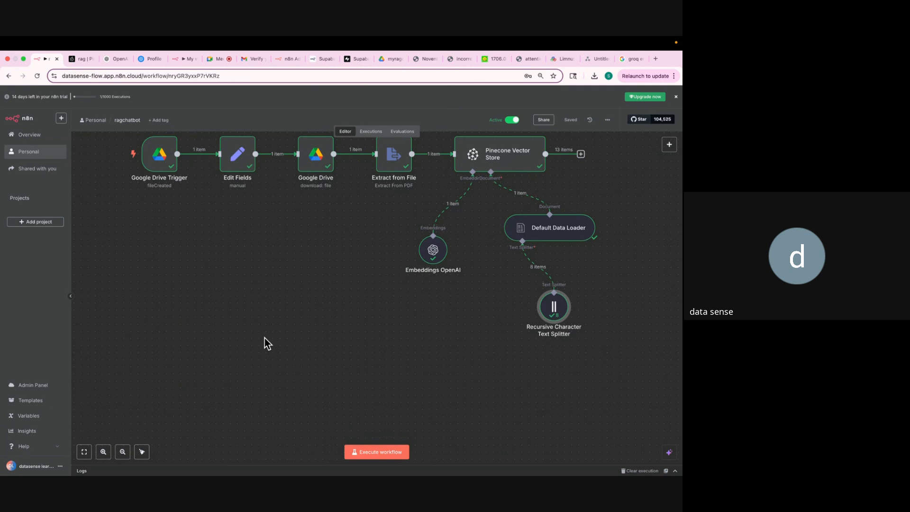
Add a 'When chat message received' trigger and place it at the canvas's lower left.
{"action": "left_click", "coordinate": [669, 145]}
{"action": "left_click", "coordinate": [583, 348]}
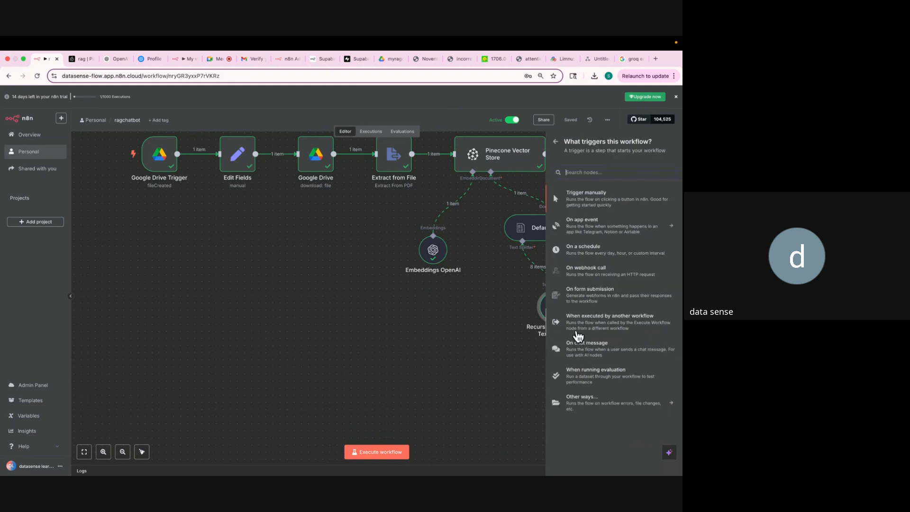
{"action": "type", "text": "chat"}
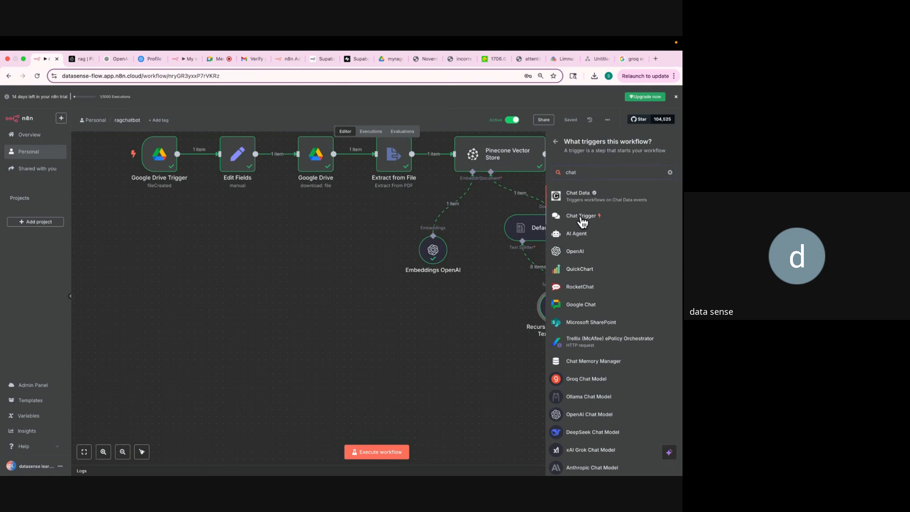
{"action": "left_click", "coordinate": [583, 217]}
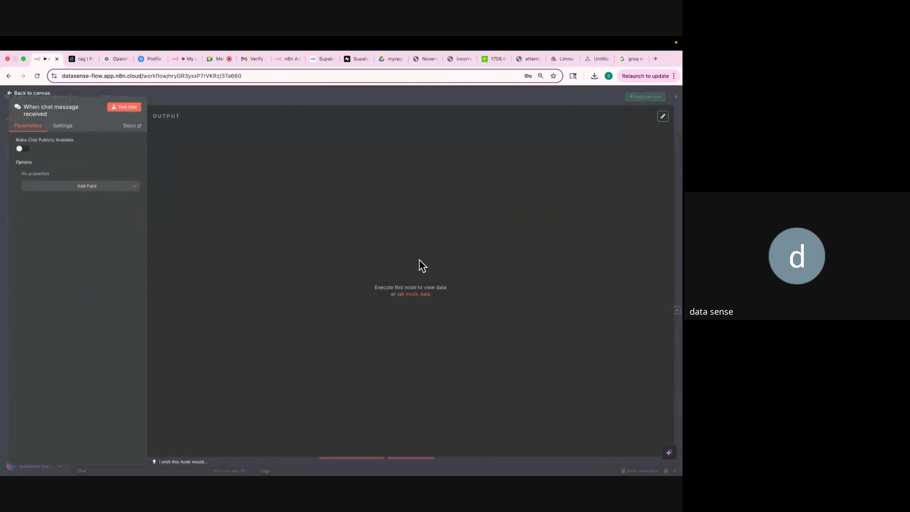
{"action": "left_click", "coordinate": [400, 98]}
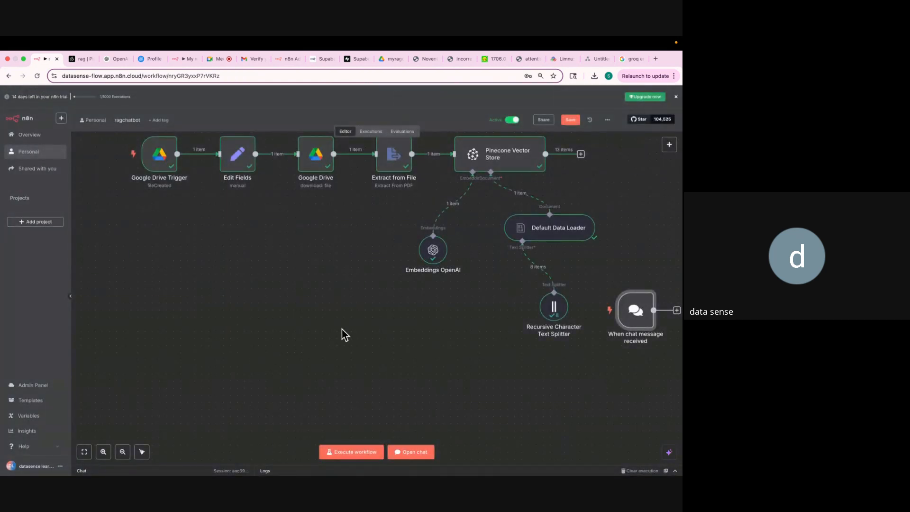
{"action": "left_click_drag", "start_coordinate": [641, 317], "coordinate": [137, 359]}
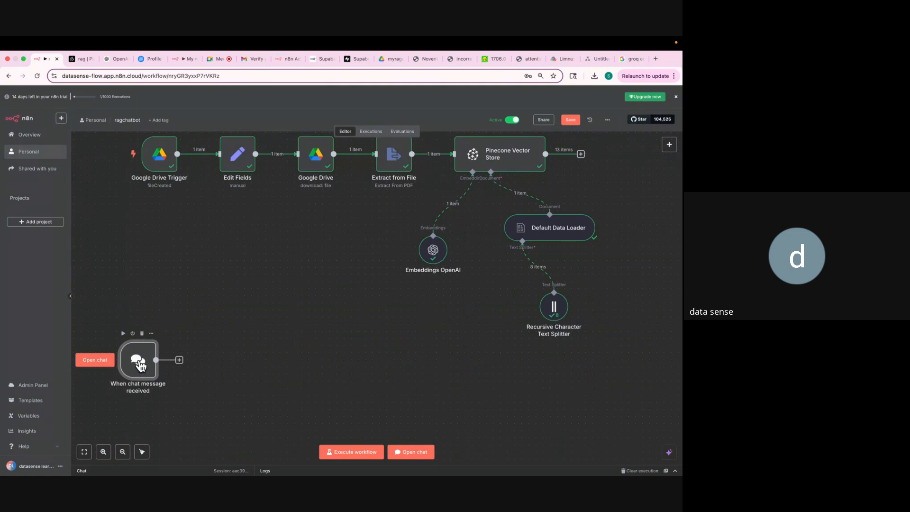
Send a 'Hi' test message in the chat panel so the trigger returns 1 item.
{"action": "left_click", "coordinate": [411, 452]}
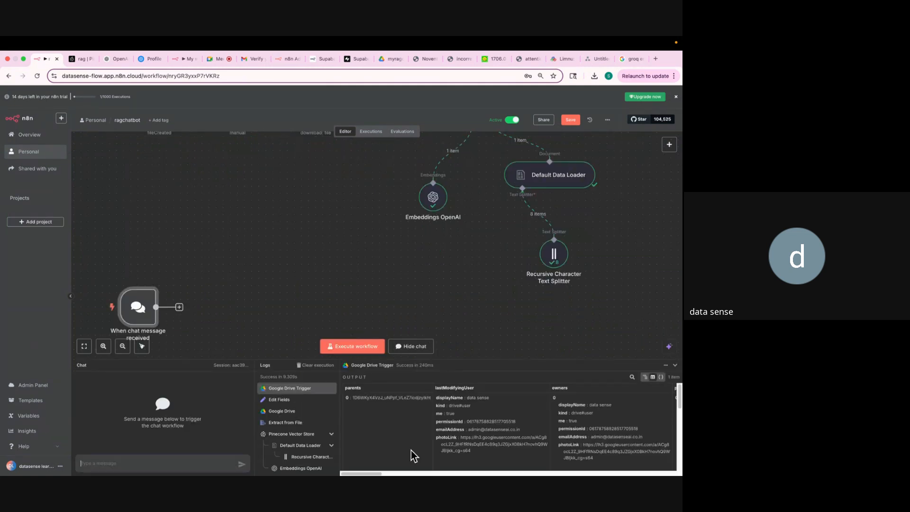
{"action": "left_click", "coordinate": [150, 460]}
{"action": "type", "text": "Hiu"}
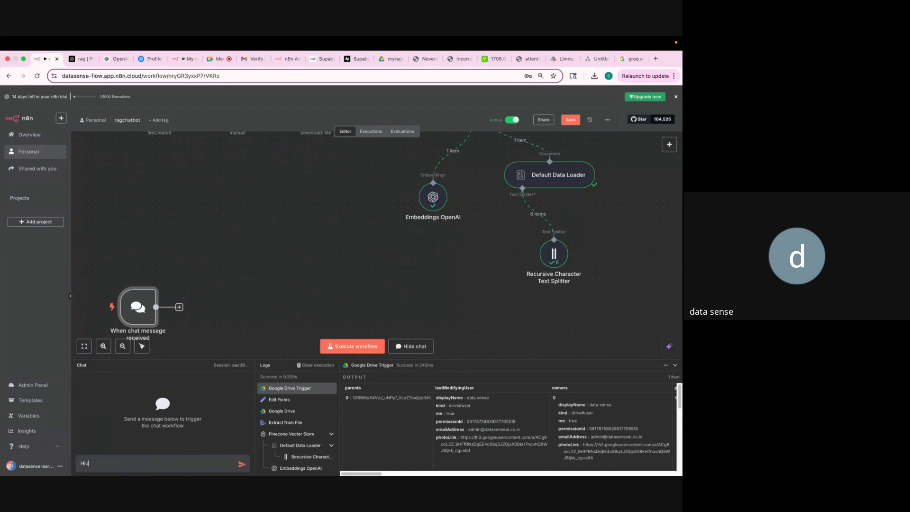
{"action": "key", "text": "Return"}
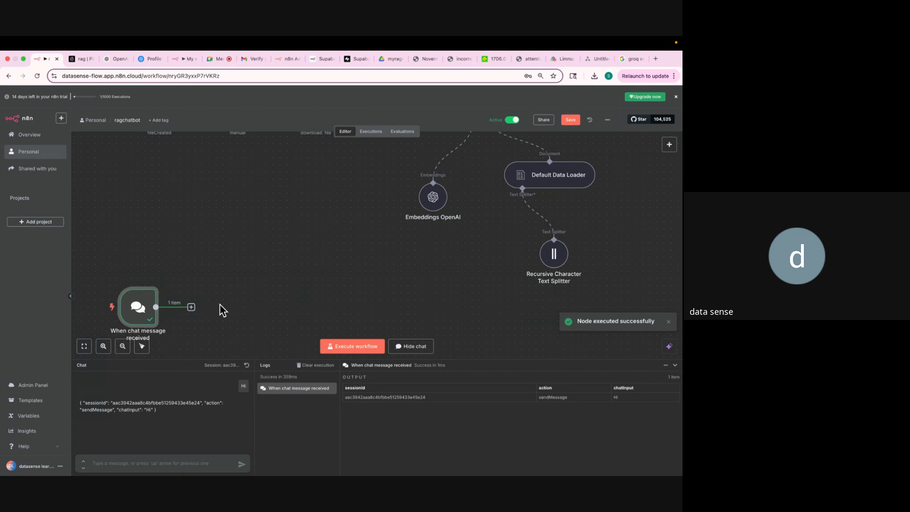
{"action": "scroll", "coordinate": [220, 305], "scroll_direction": "down", "scroll_amount": 2}
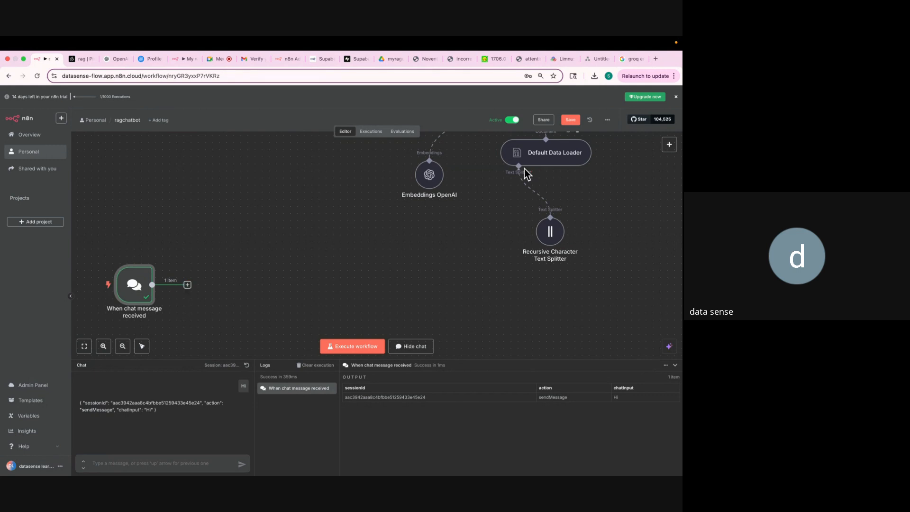
Add an AI Agent node after the chat trigger and go back to the canvas.
{"action": "left_click", "coordinate": [670, 145]}
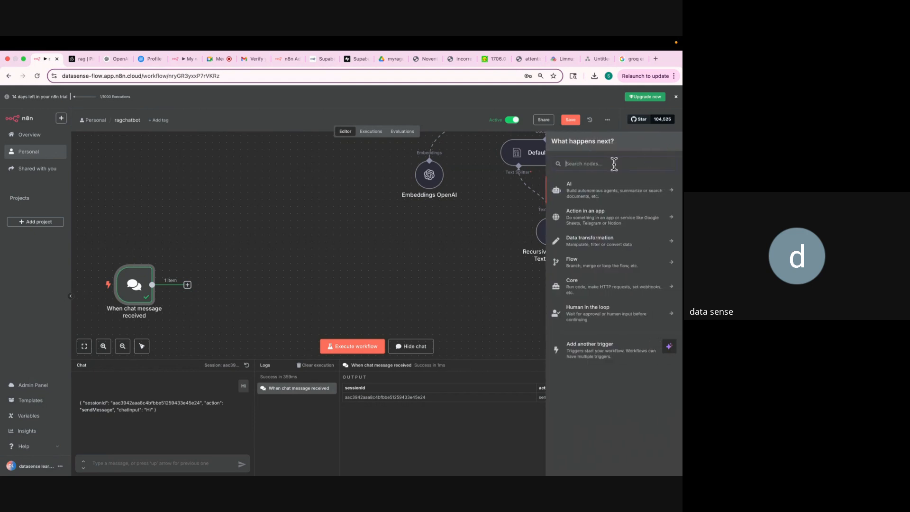
{"action": "type", "text": "AI A"}
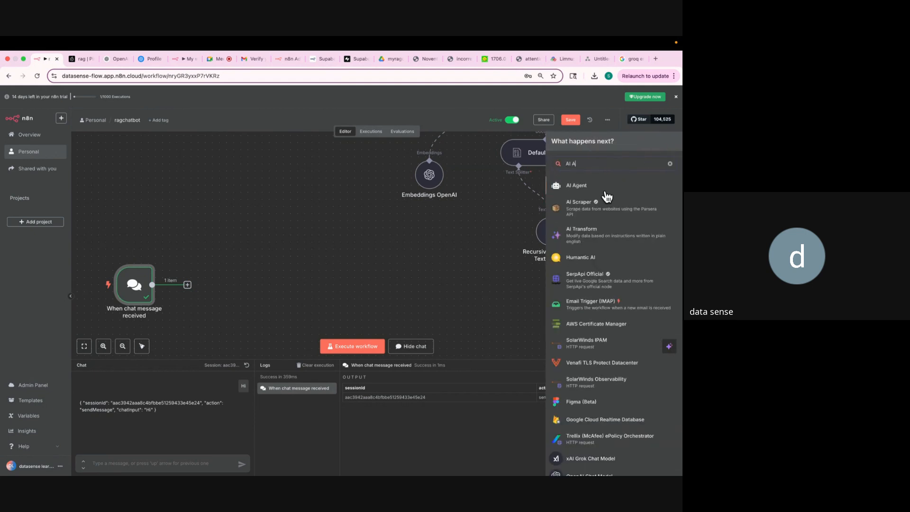
{"action": "left_click", "coordinate": [588, 188]}
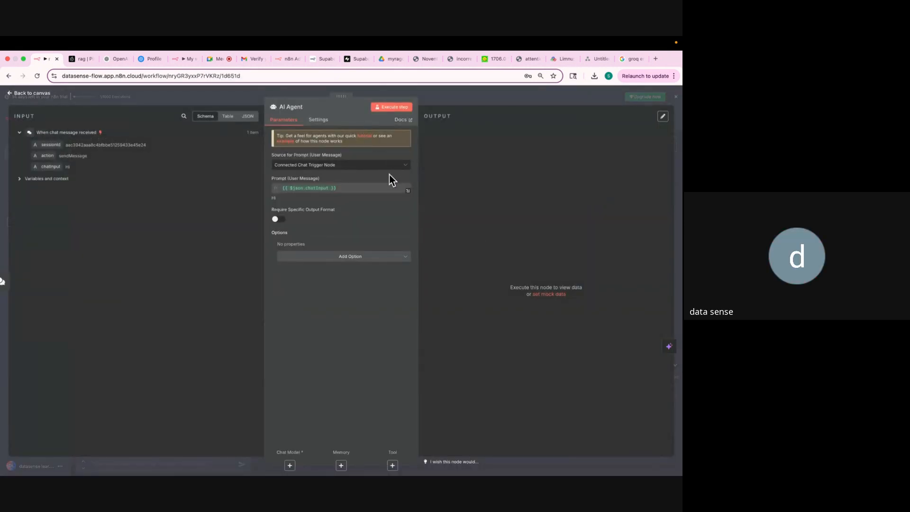
{"action": "left_click", "coordinate": [440, 95]}
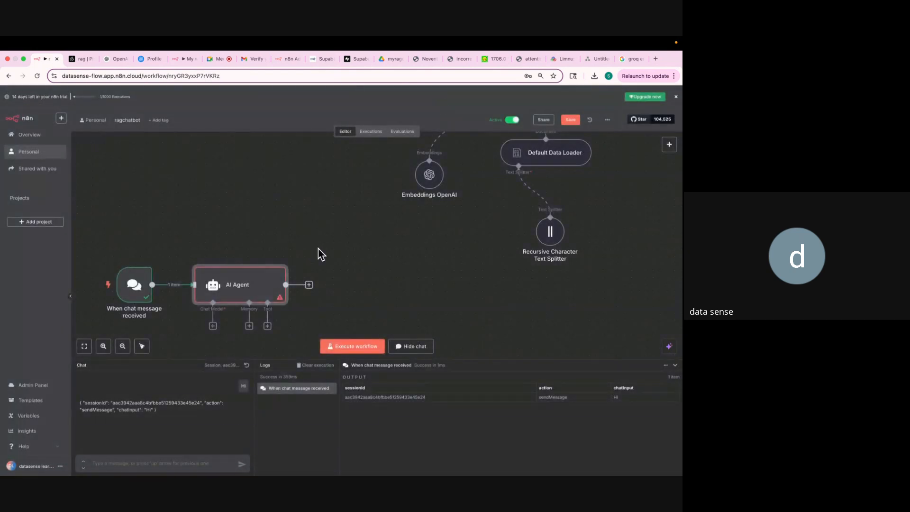
{"action": "scroll", "coordinate": [279, 270], "scroll_direction": "down", "scroll_amount": 3}
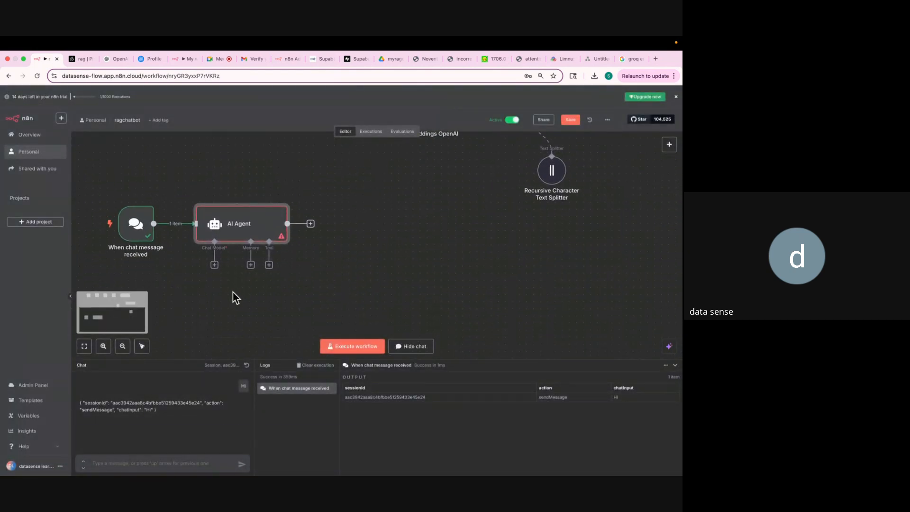
Attach an OpenAI Chat Model to the AI Agent, initially set to gpt-4o.
{"action": "left_click", "coordinate": [215, 265]}
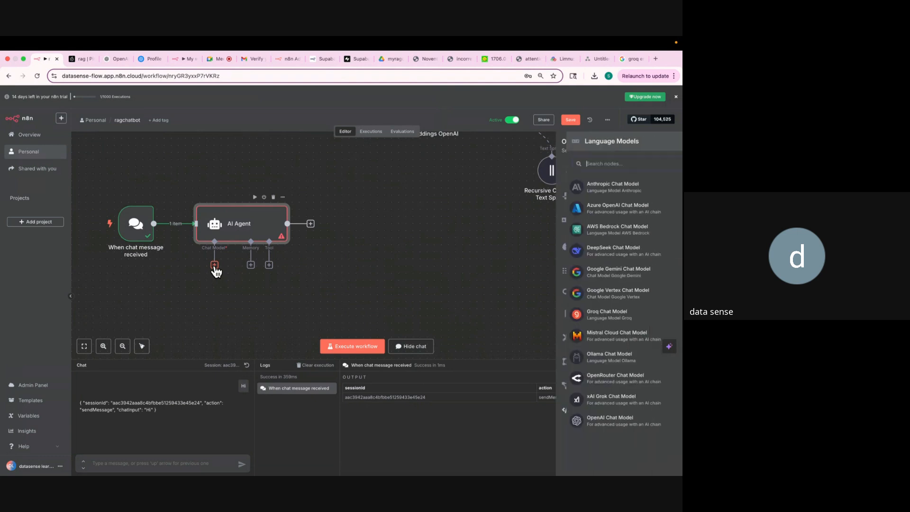
{"action": "left_click", "coordinate": [591, 422]}
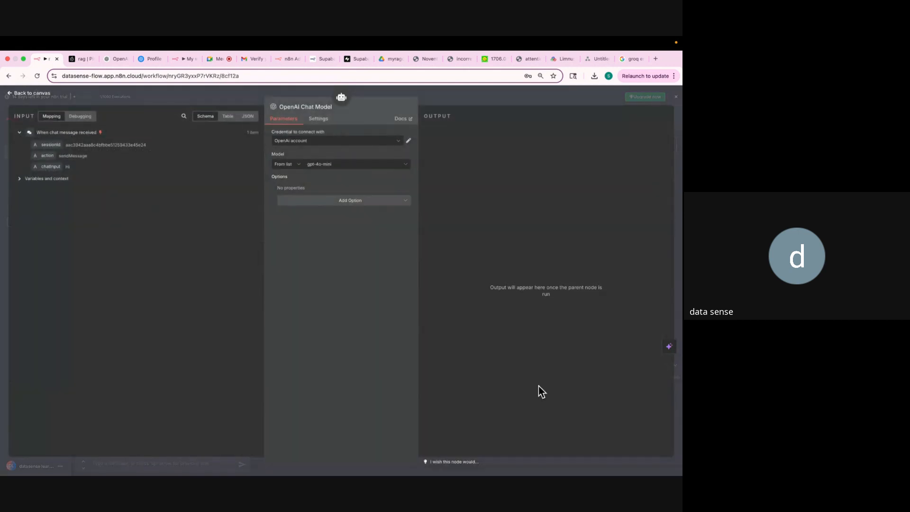
{"action": "left_click", "coordinate": [334, 165]}
{"action": "scroll", "coordinate": [319, 229], "scroll_direction": "down", "scroll_amount": 1}
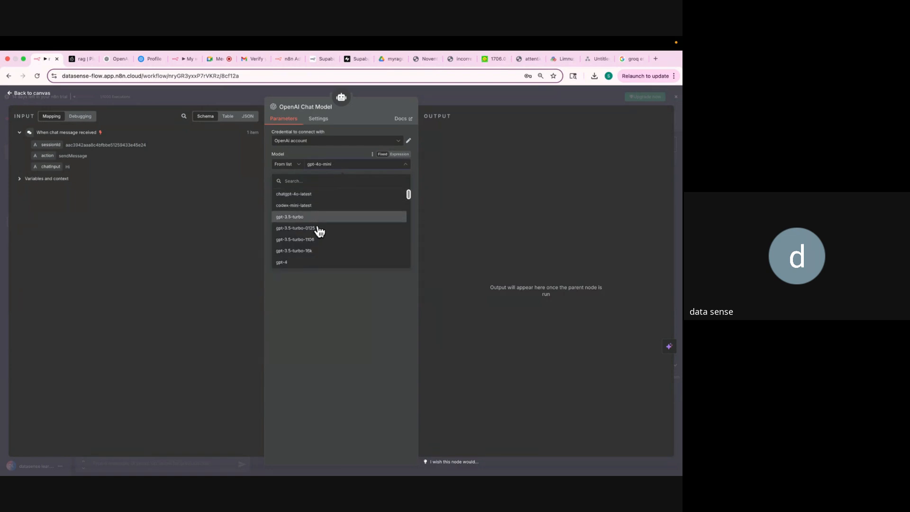
{"action": "scroll", "coordinate": [317, 201], "scroll_direction": "down", "scroll_amount": 3}
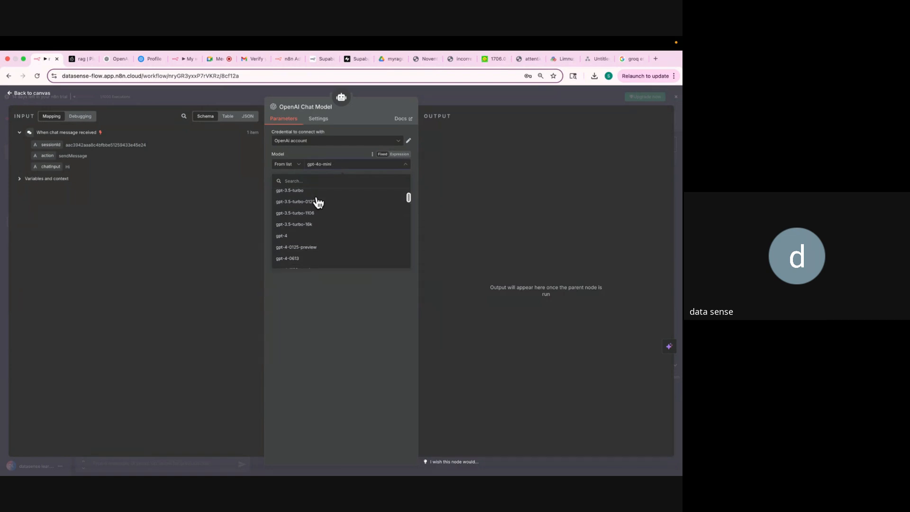
{"action": "scroll", "coordinate": [318, 203], "scroll_direction": "down", "scroll_amount": 6}
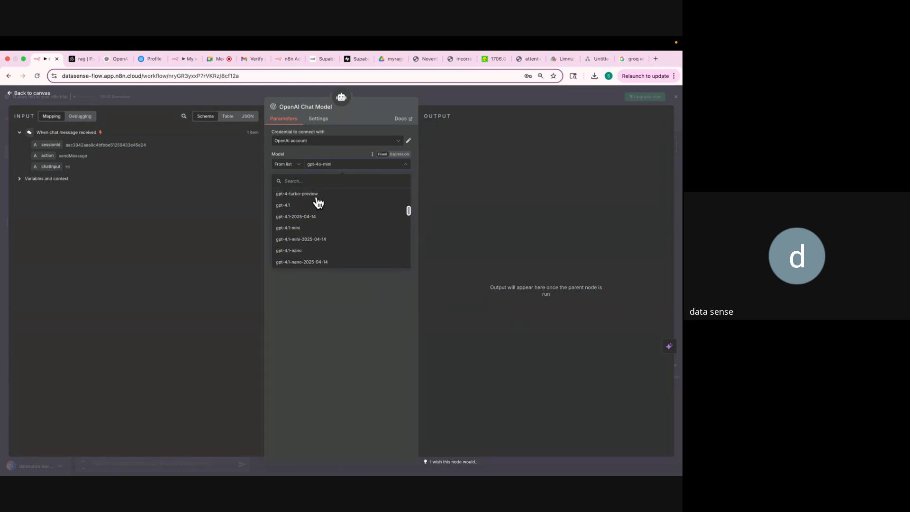
{"action": "scroll", "coordinate": [317, 203], "scroll_direction": "down", "scroll_amount": 2}
{"action": "left_click", "coordinate": [289, 231]}
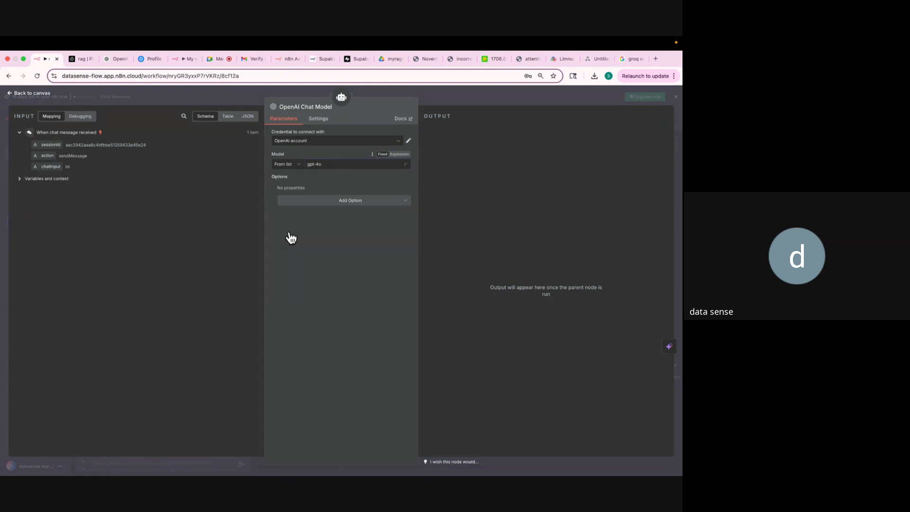
Change the chat model to gpt-4o-mini and return to the canvas.
{"action": "left_click", "coordinate": [324, 166]}
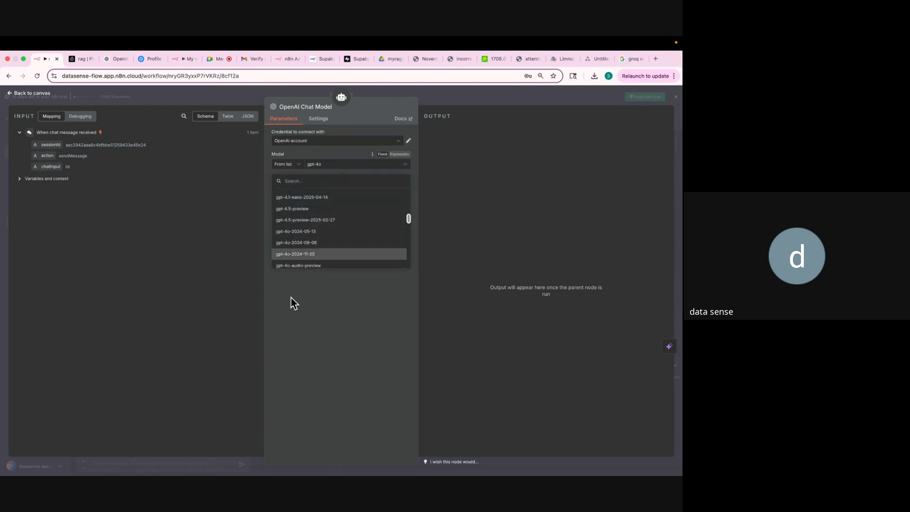
{"action": "scroll", "coordinate": [306, 233], "scroll_direction": "down", "scroll_amount": 3}
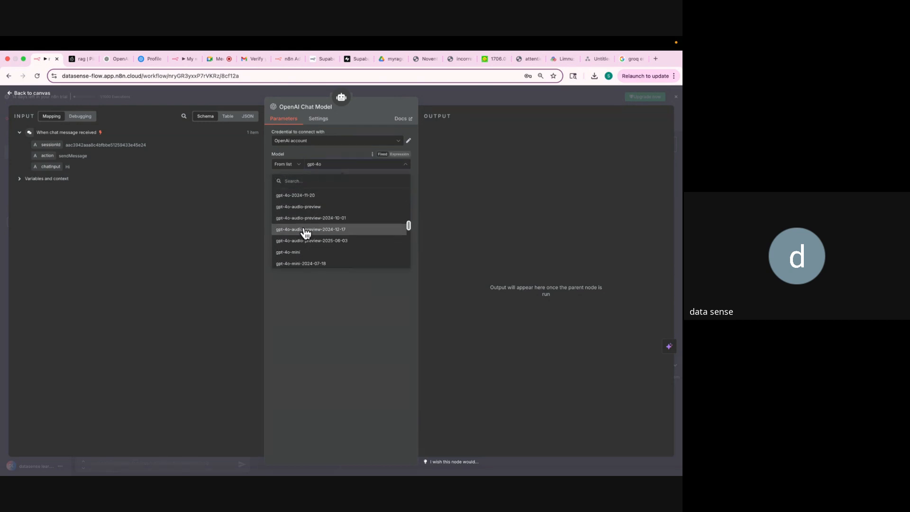
{"action": "scroll", "coordinate": [306, 232], "scroll_direction": "down", "scroll_amount": 4}
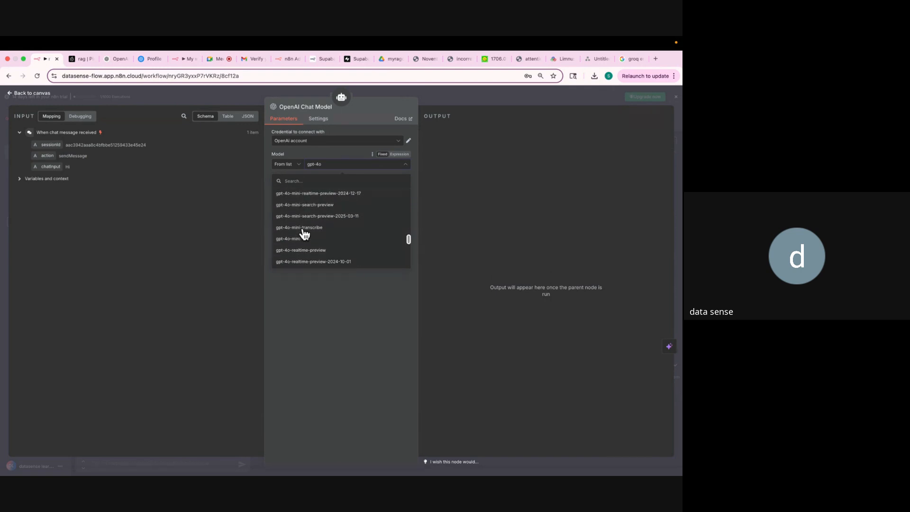
{"action": "scroll", "coordinate": [304, 234], "scroll_direction": "down", "scroll_amount": 3}
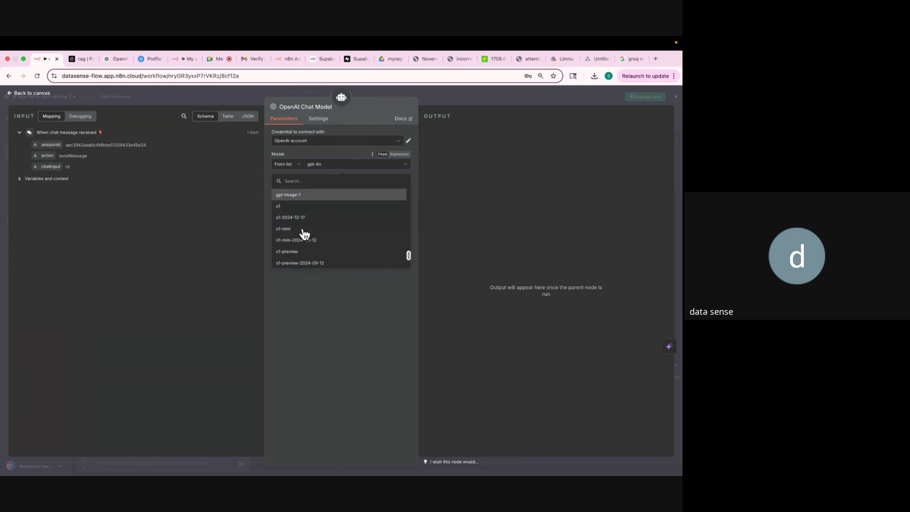
{"action": "scroll", "coordinate": [305, 234], "scroll_direction": "up", "scroll_amount": 4}
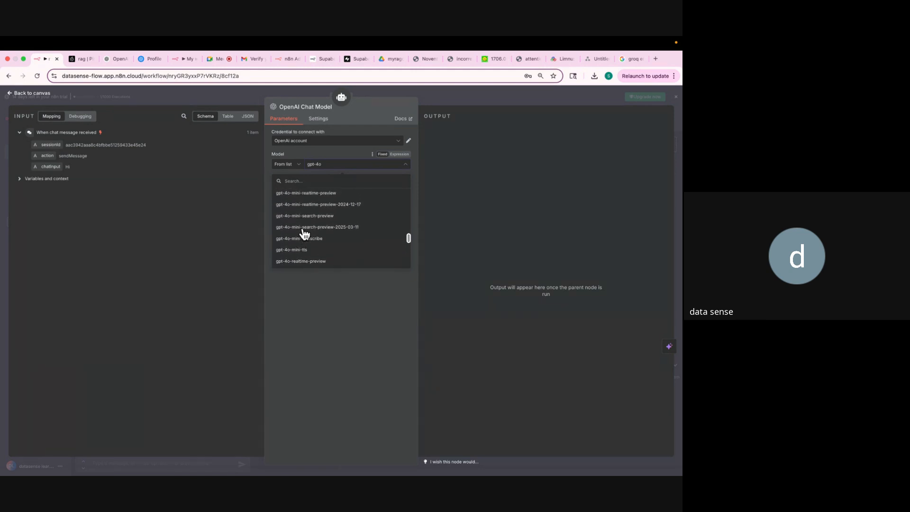
{"action": "scroll", "coordinate": [305, 234], "scroll_direction": "up", "scroll_amount": 5}
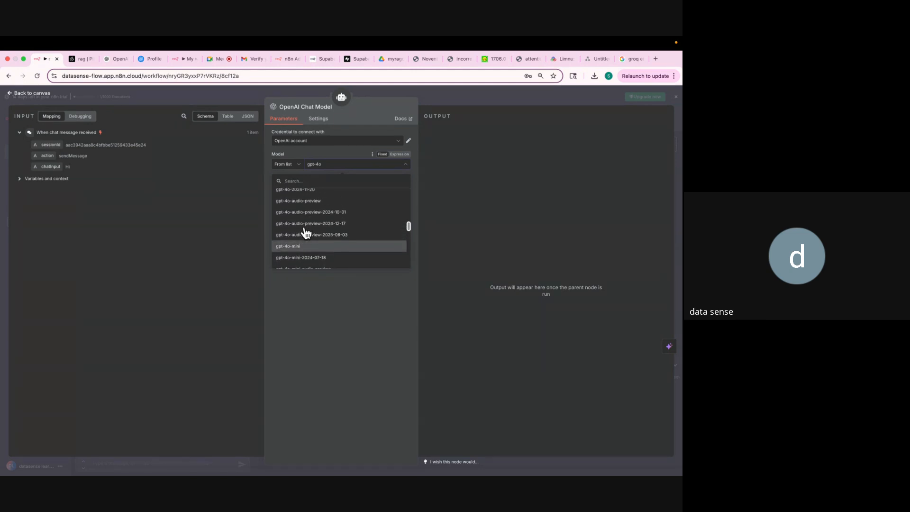
{"action": "scroll", "coordinate": [306, 233], "scroll_direction": "up", "scroll_amount": 3}
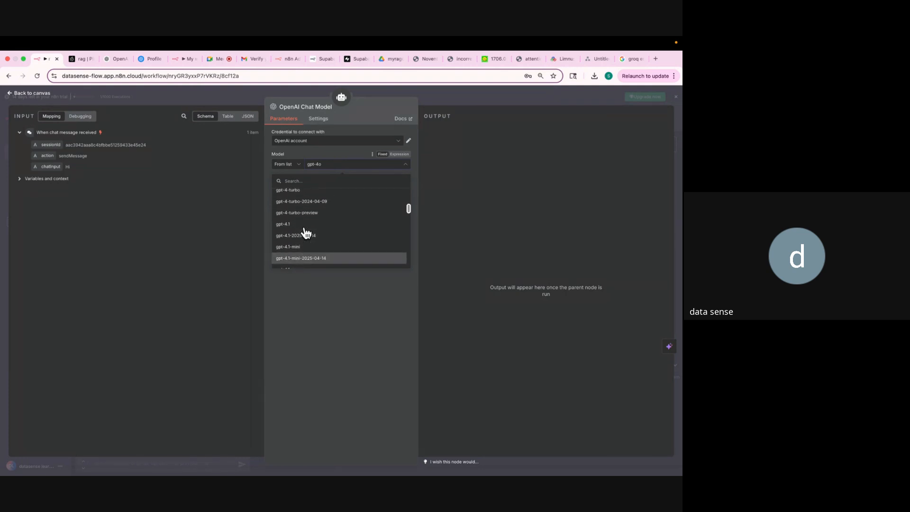
{"action": "scroll", "coordinate": [306, 233], "scroll_direction": "down", "scroll_amount": 10}
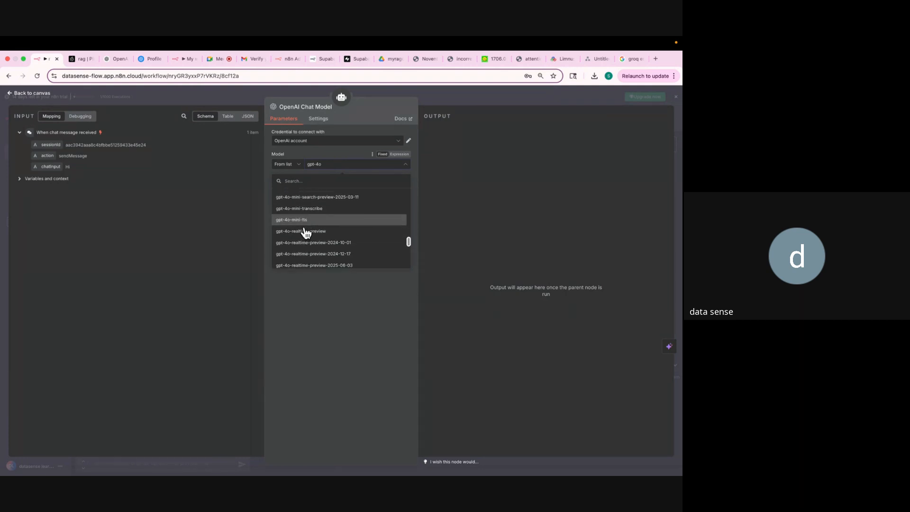
{"action": "scroll", "coordinate": [306, 232], "scroll_direction": "down", "scroll_amount": 8}
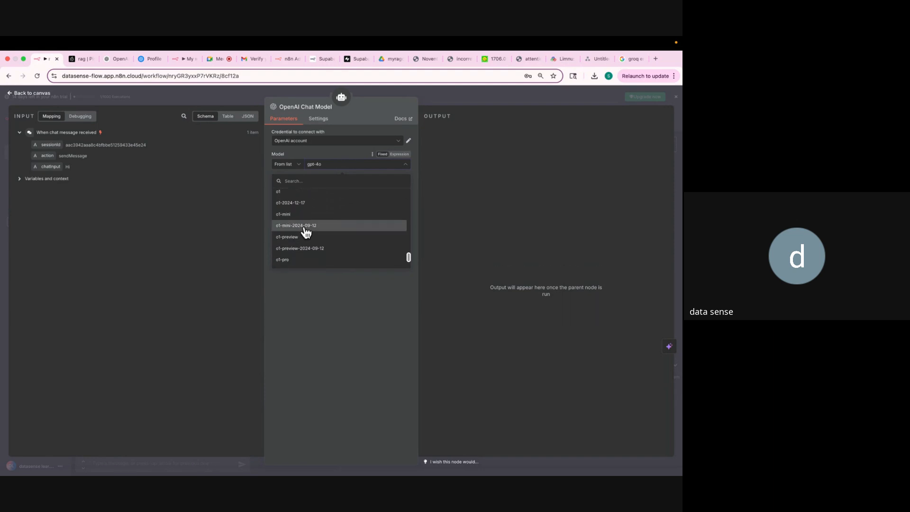
{"action": "scroll", "coordinate": [306, 233], "scroll_direction": "up", "scroll_amount": 8}
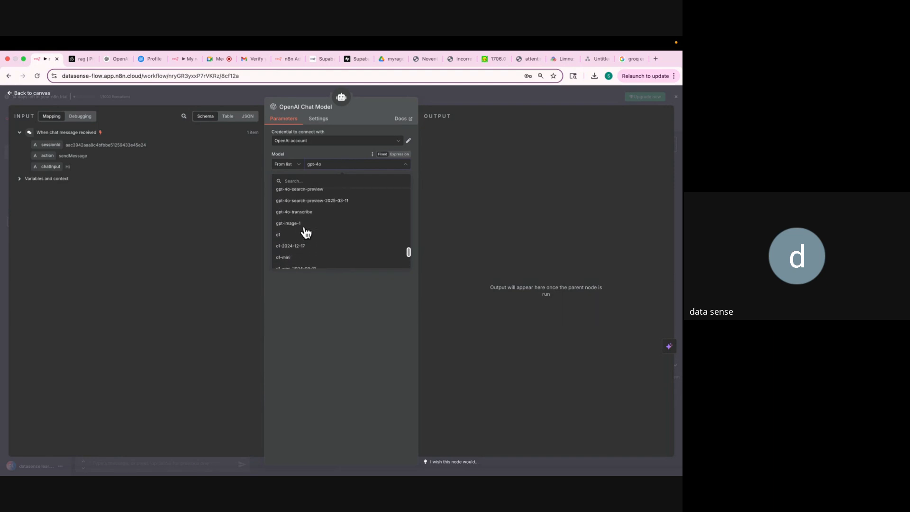
{"action": "scroll", "coordinate": [306, 232], "scroll_direction": "up", "scroll_amount": 5}
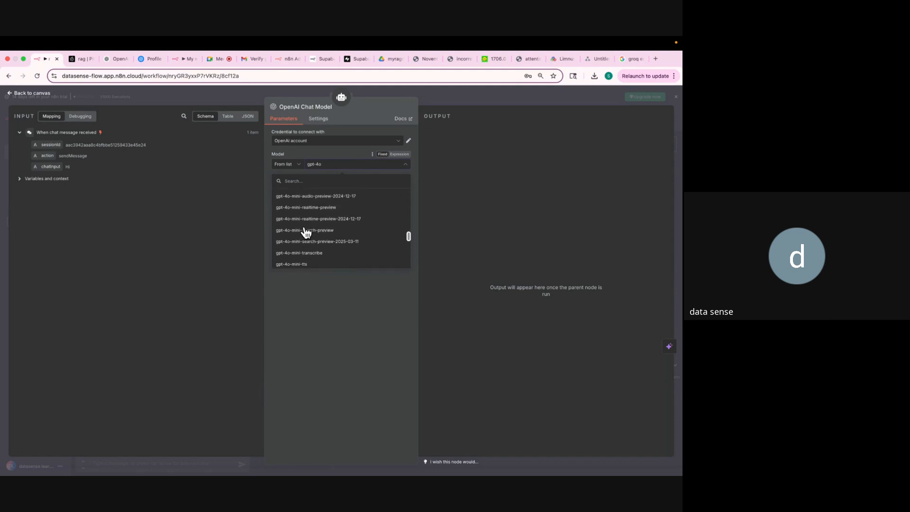
{"action": "scroll", "coordinate": [306, 232], "scroll_direction": "up", "scroll_amount": 3}
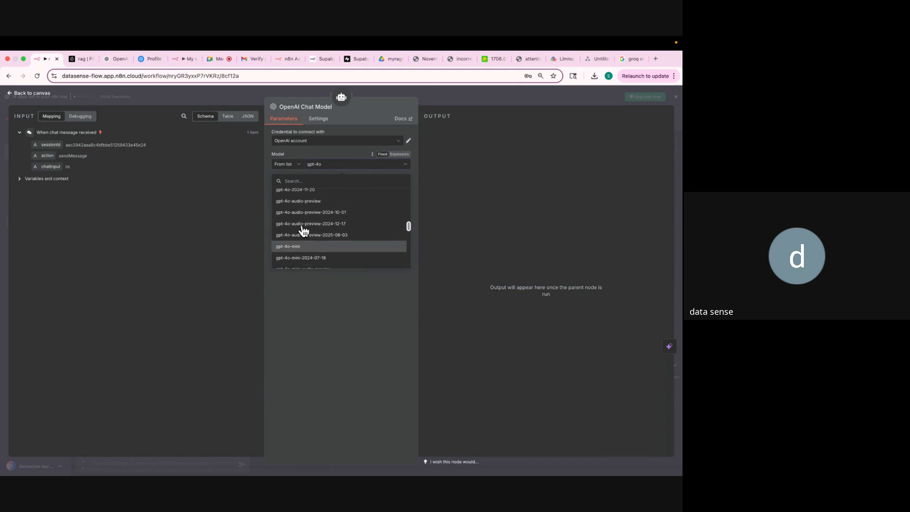
{"action": "left_click", "coordinate": [302, 230]}
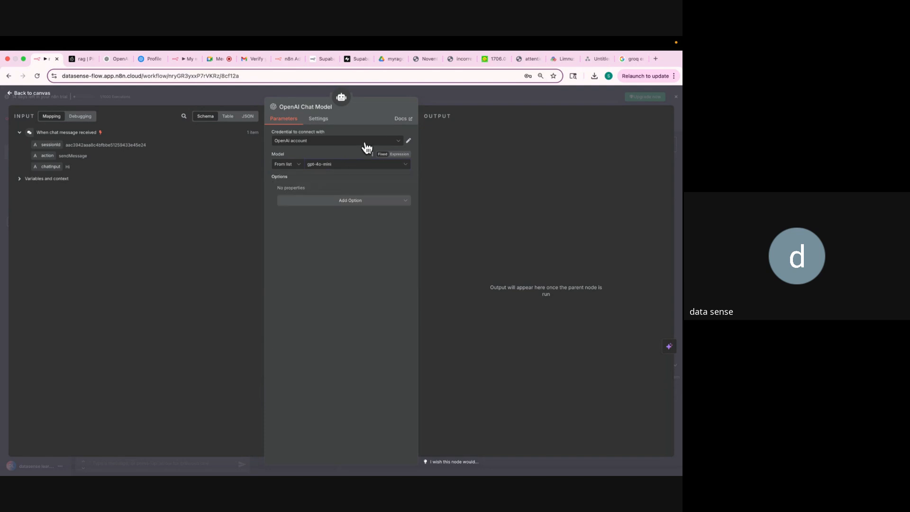
{"action": "left_click", "coordinate": [433, 95]}
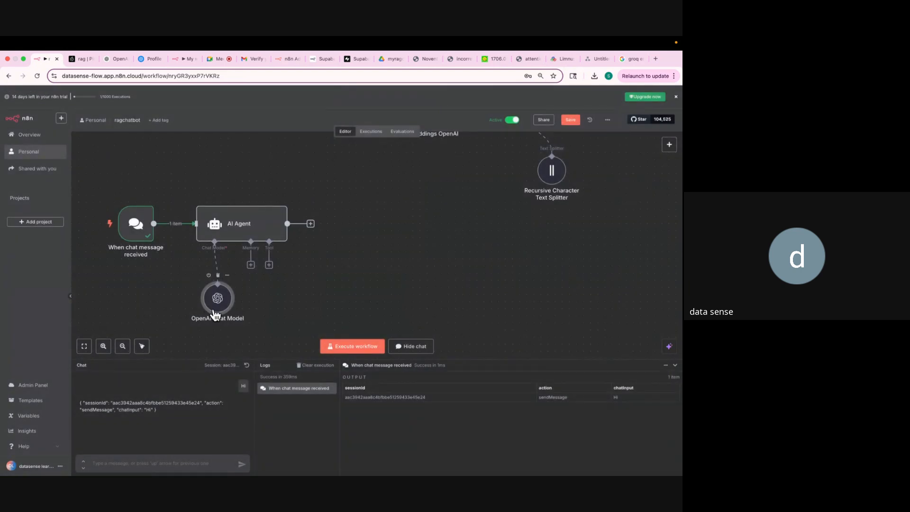
Drag the OpenAI Chat Model node down and left beneath the AI Agent.
{"action": "left_click_drag", "start_coordinate": [231, 306], "coordinate": [182, 321]}
{"action": "scroll", "coordinate": [262, 303], "scroll_direction": "down", "scroll_amount": 3}
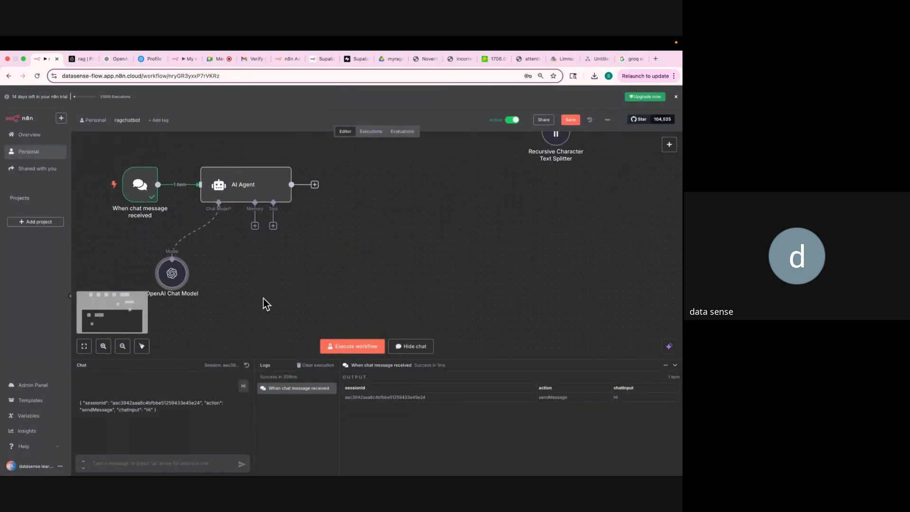
{"action": "left_click_drag", "start_coordinate": [164, 283], "coordinate": [136, 282]}
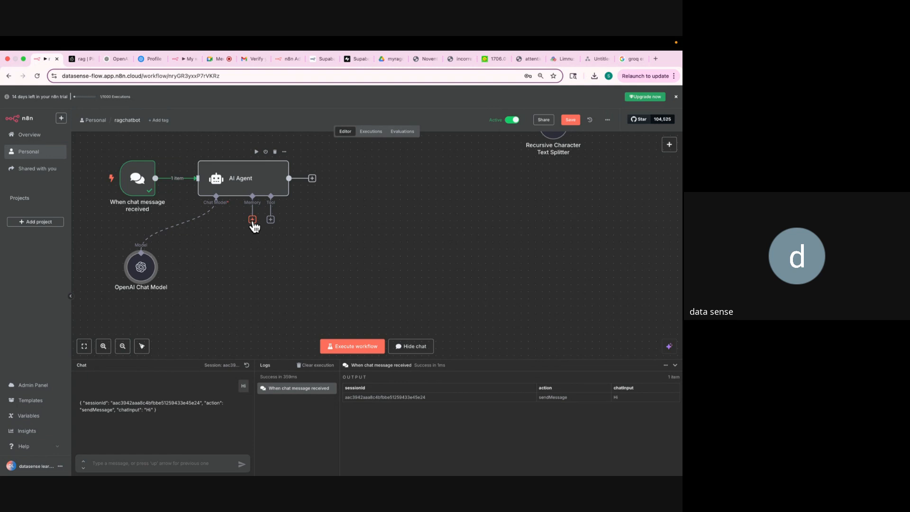
Search Google for 'supabase', open supabase.com, then go back to the n8n workflow.
{"action": "left_click", "coordinate": [629, 59]}
{"action": "left_click", "coordinate": [502, 74]}
{"action": "type", "text": "supabase"}
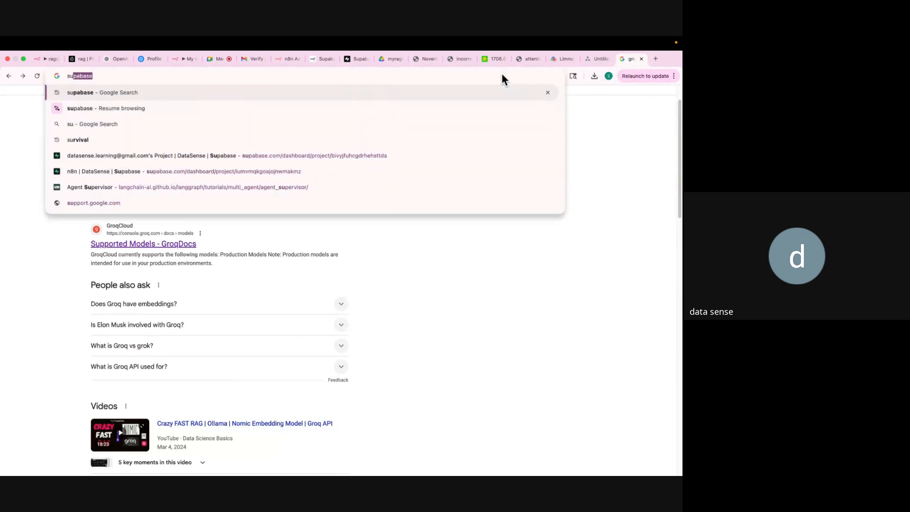
{"action": "key", "text": "Return"}
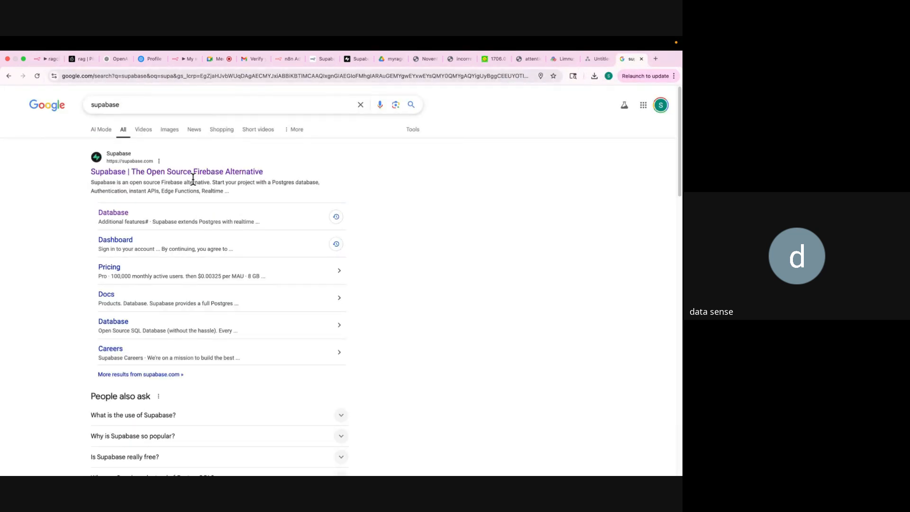
{"action": "left_click", "coordinate": [192, 175]}
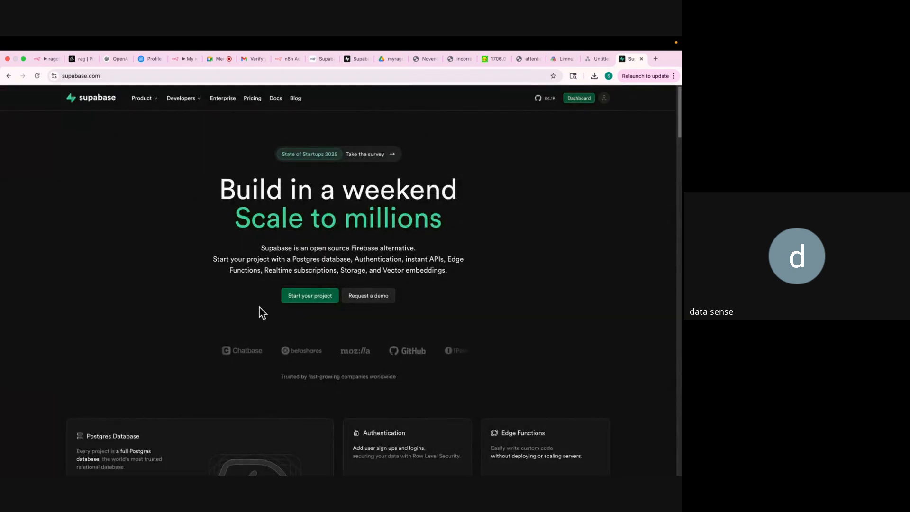
{"action": "left_click", "coordinate": [44, 59]}
Attach Simple Memory with context window length 5 to the AI Agent and move it down-left.
{"action": "left_click", "coordinate": [253, 219]}
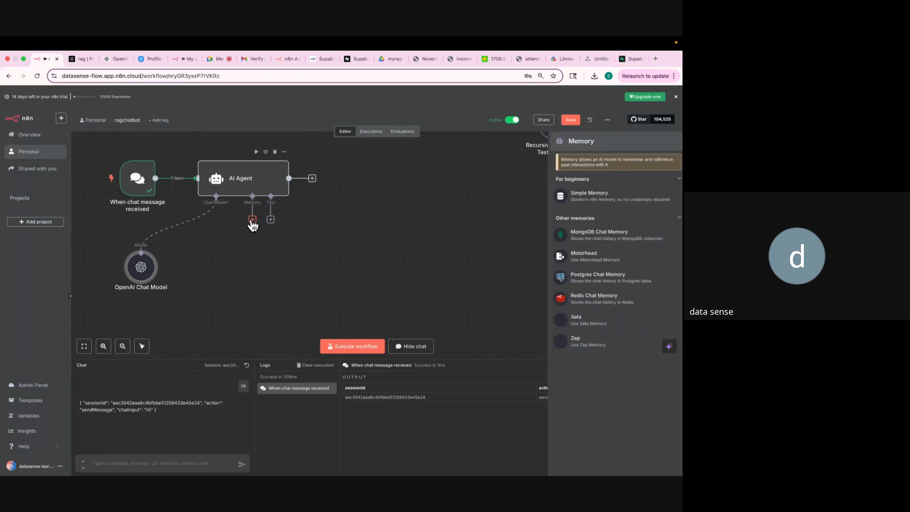
{"action": "left_click", "coordinate": [579, 196]}
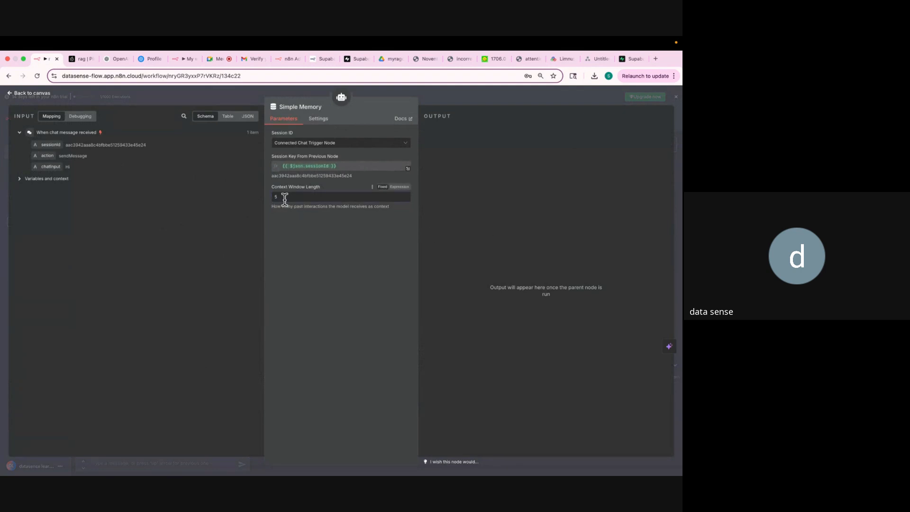
{"action": "left_click_drag", "start_coordinate": [285, 198], "coordinate": [269, 200]}
{"action": "left_click", "coordinate": [442, 92]}
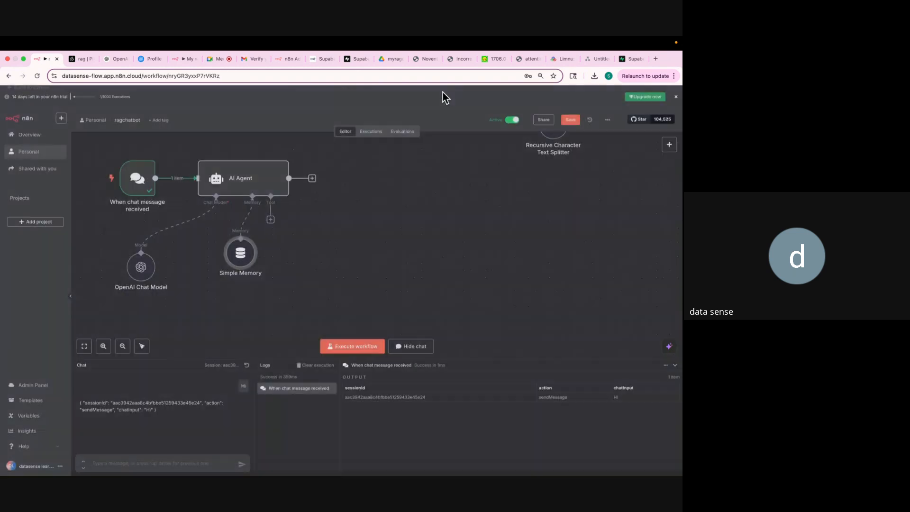
{"action": "left_click_drag", "start_coordinate": [241, 266], "coordinate": [178, 322]}
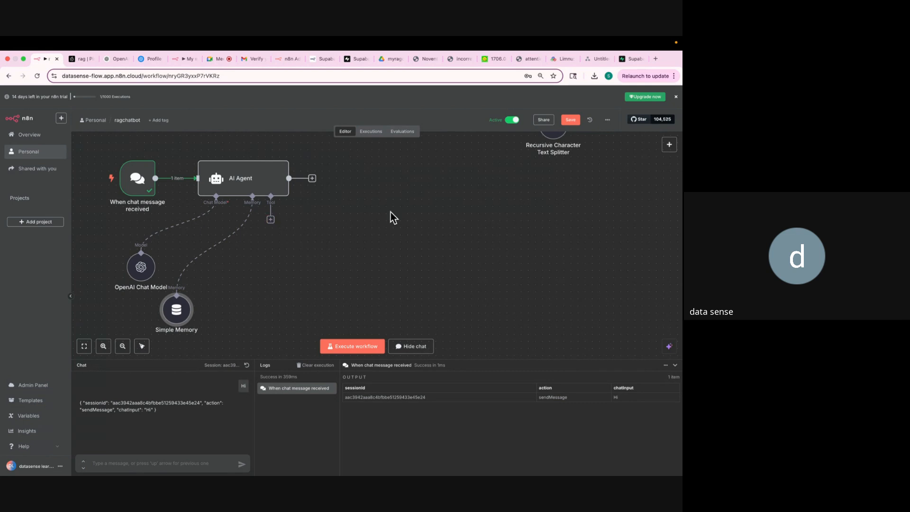
Review the Pinecone pipeline in the other finished workflow, then return to ragchatbot.
{"action": "scroll", "coordinate": [390, 212], "scroll_direction": "up", "scroll_amount": 5}
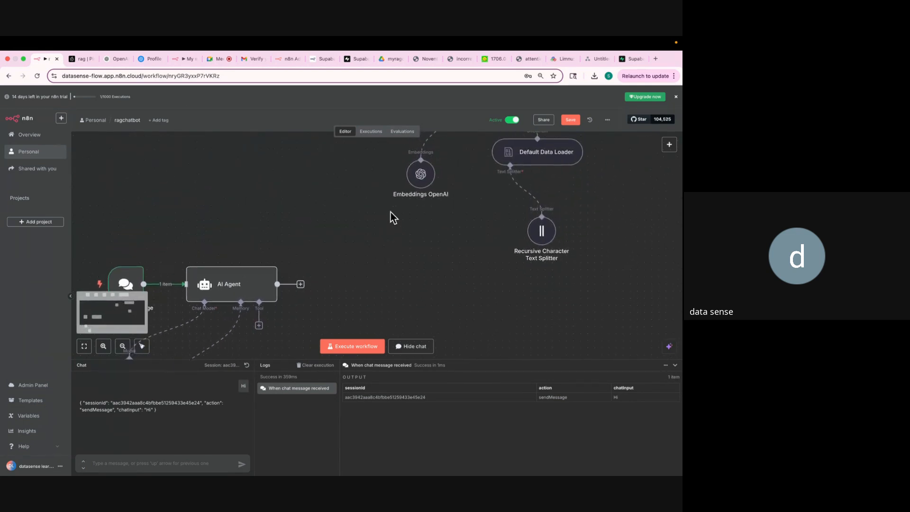
{"action": "scroll", "coordinate": [391, 211], "scroll_direction": "down", "scroll_amount": 3}
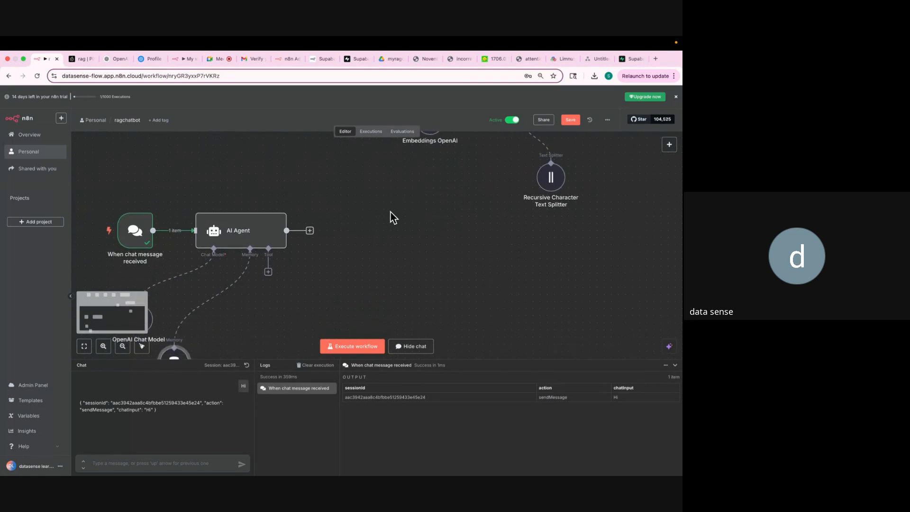
{"action": "left_click", "coordinate": [172, 59]}
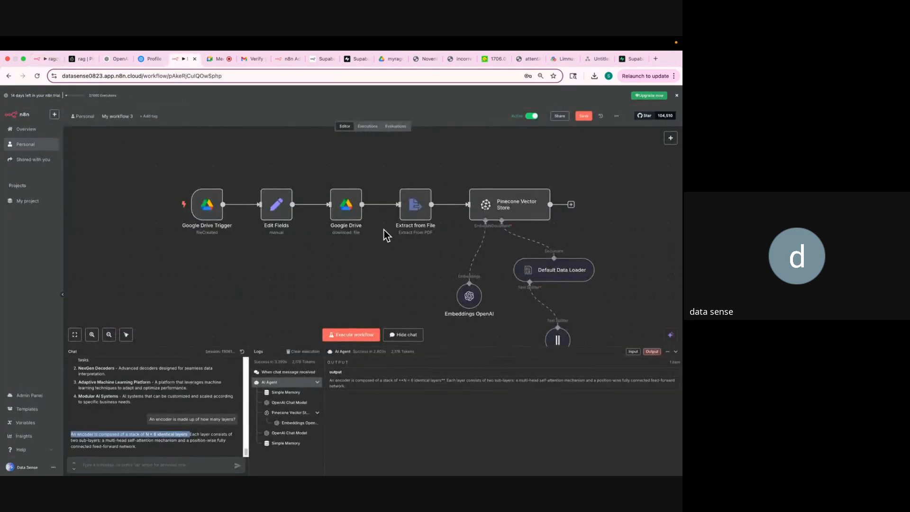
{"action": "scroll", "coordinate": [384, 230], "scroll_direction": "down", "scroll_amount": 5}
{"action": "scroll", "coordinate": [391, 248], "scroll_direction": "down", "scroll_amount": 2}
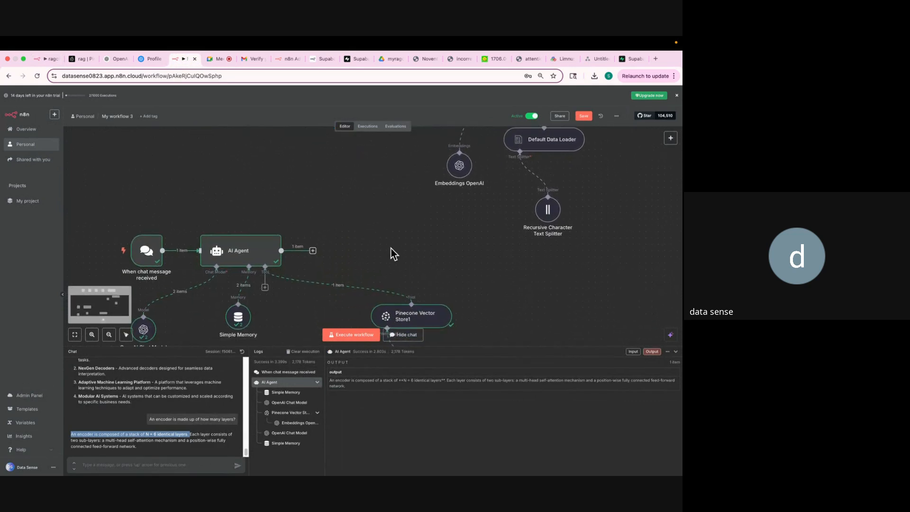
{"action": "left_click", "coordinate": [42, 58]}
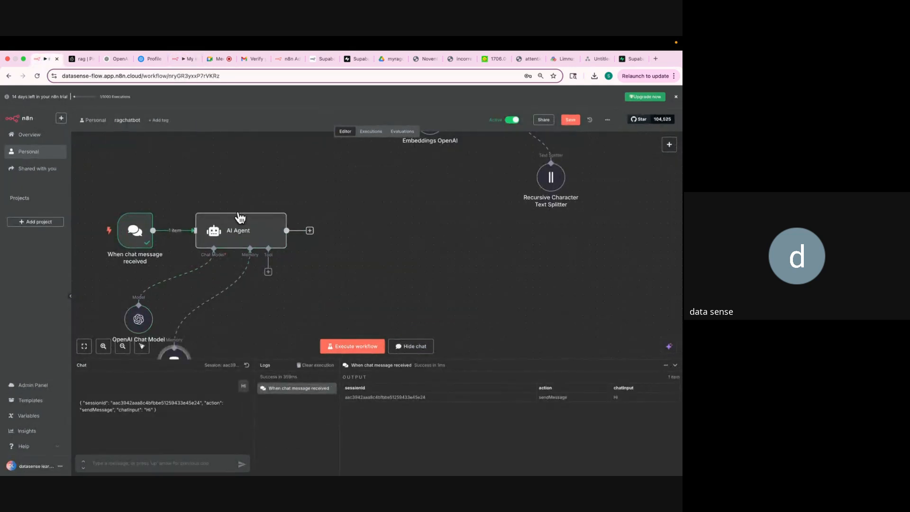
Add a Pinecone Vector Store tool to the AI Agent via a 'pineco' search.
{"action": "left_click", "coordinate": [268, 272]}
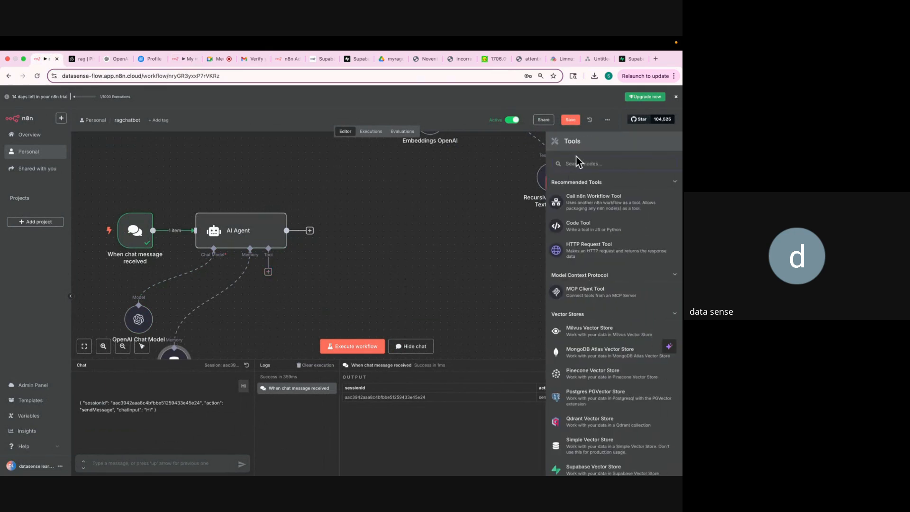
{"action": "type", "text": "pineco"}
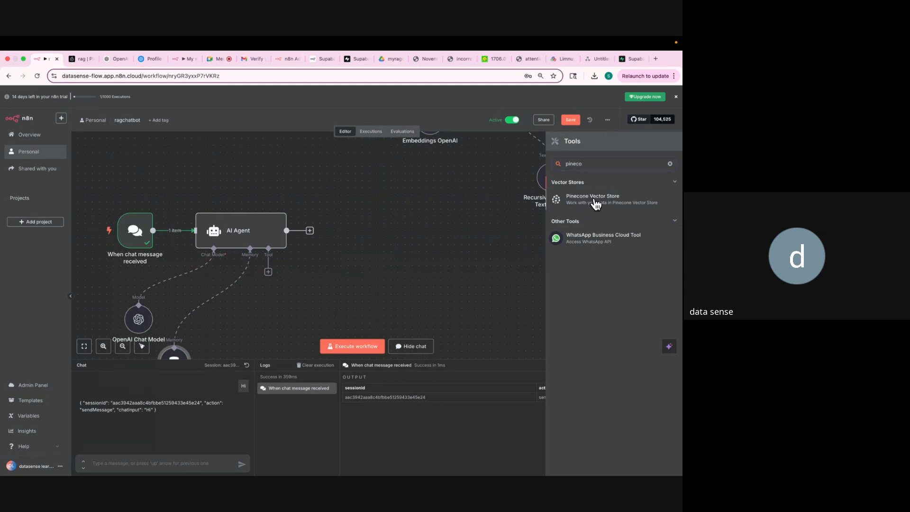
{"action": "left_click", "coordinate": [593, 199]}
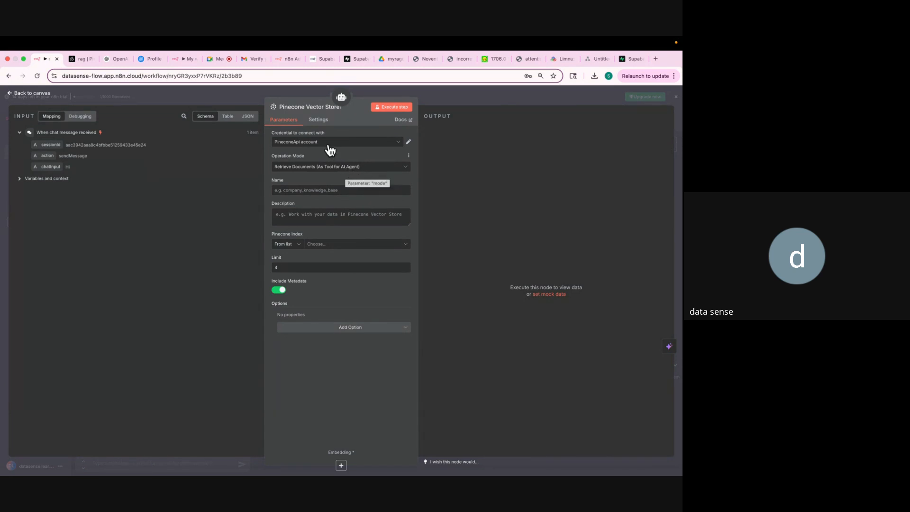
Keep operation mode on Retrieve Documents (As Tool for AI Agent) and name the tool 'knowledgebase'.
{"action": "left_click", "coordinate": [315, 167]}
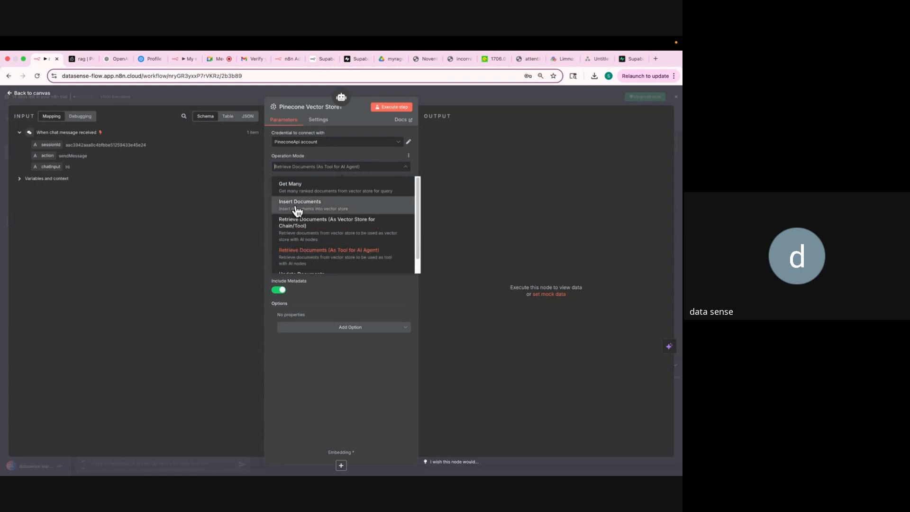
{"action": "left_click", "coordinate": [319, 256]}
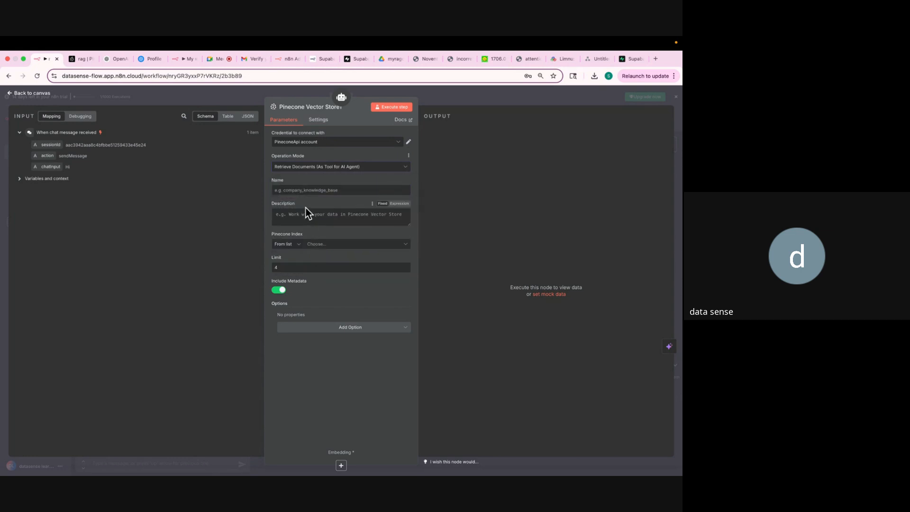
{"action": "left_click", "coordinate": [299, 189]}
{"action": "type", "text": "k"}
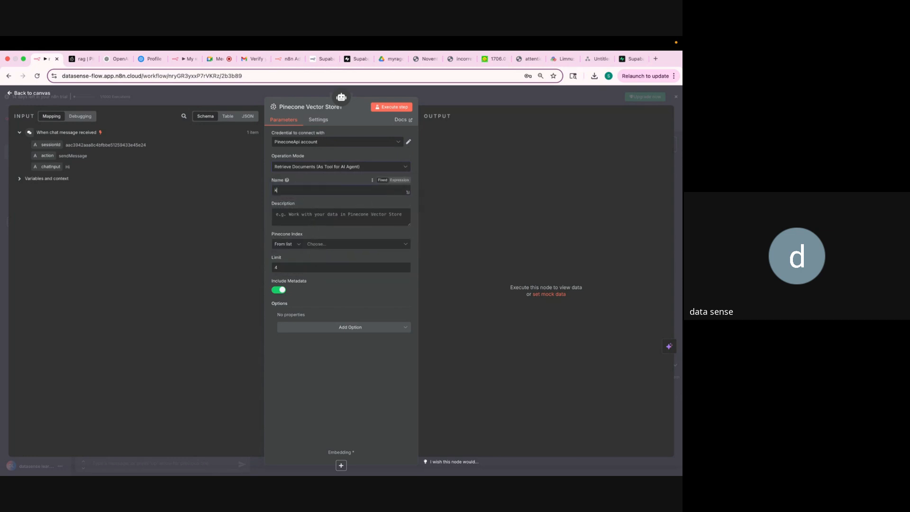
{"action": "type", "text": "nowledgebase"}
Begin the tool description with 'Use this tool for below scenarios:' followed by a new line.
{"action": "left_click", "coordinate": [296, 219]}
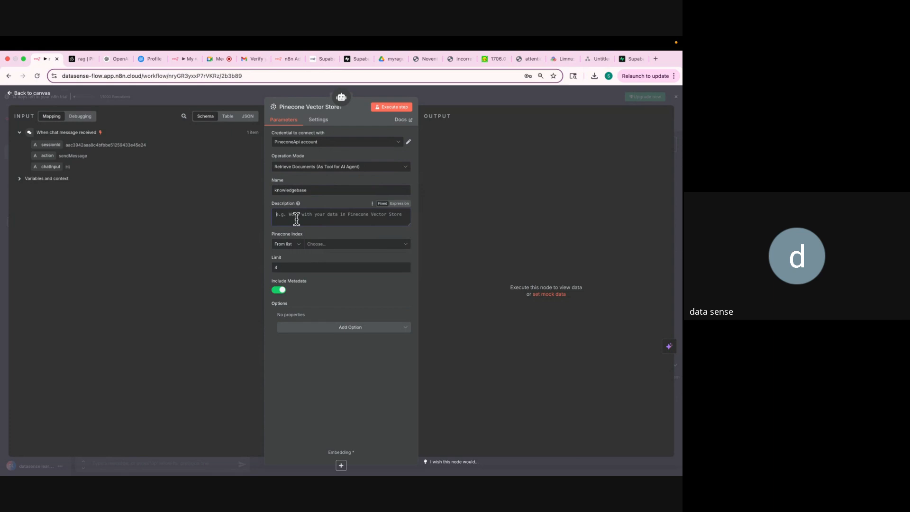
{"action": "type", "text": "U"}
{"action": "key", "text": "super+equal"}
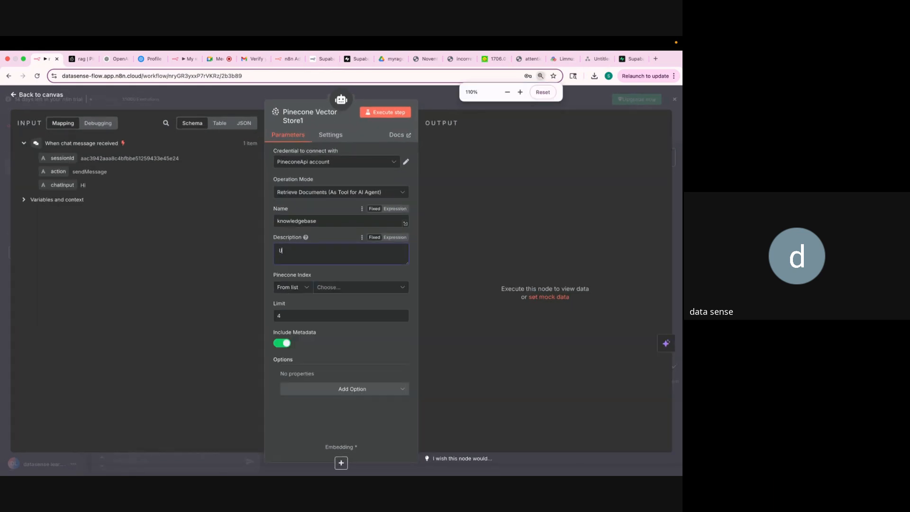
{"action": "type", "text": "se this"}
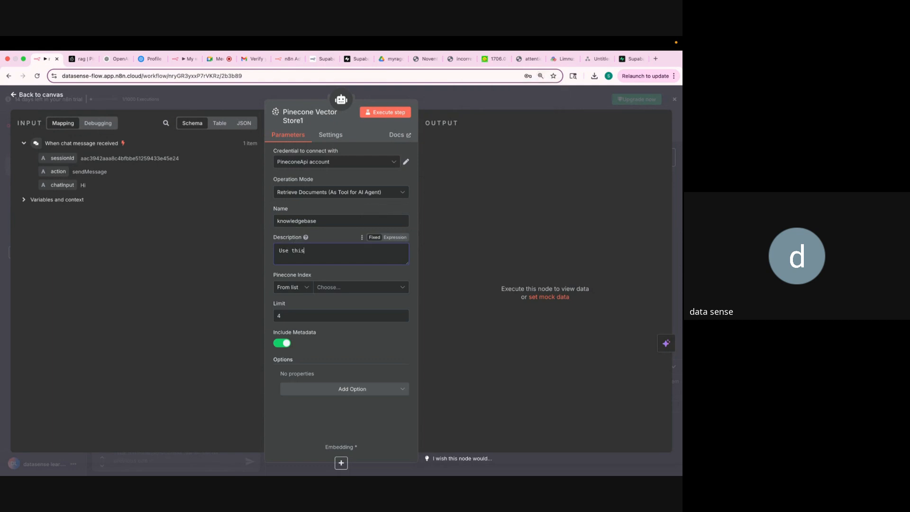
{"action": "type", "text": " tool "}
{"action": "type", "text": "for be"}
{"action": "type", "text": "lpw"}
{"action": "type", "text": "ow sc"}
{"action": "type", "text": "enarios:"}
{"action": "key", "text": "Return"}
{"action": "key", "text": "Return"}
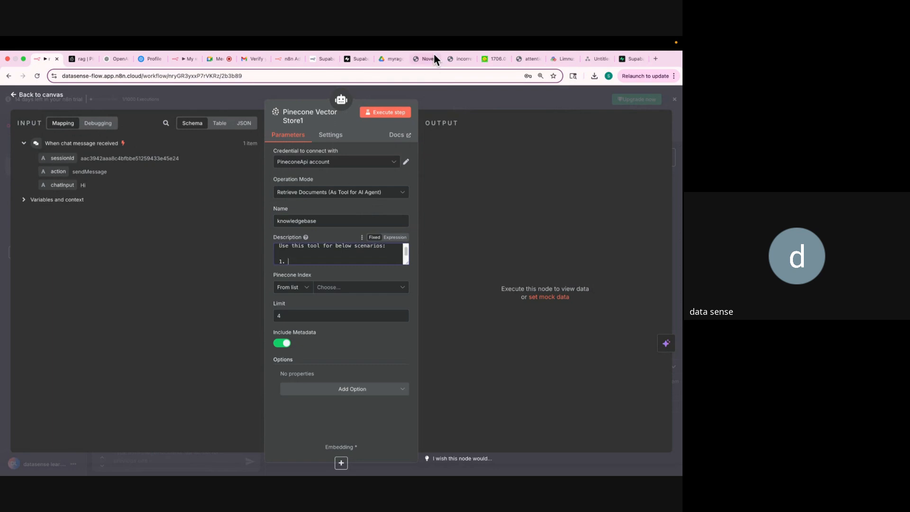
Write the first description scenario: '1. Whenever a User Asks a Question about Noventra Technologies'.
{"action": "left_click", "coordinate": [423, 59]}
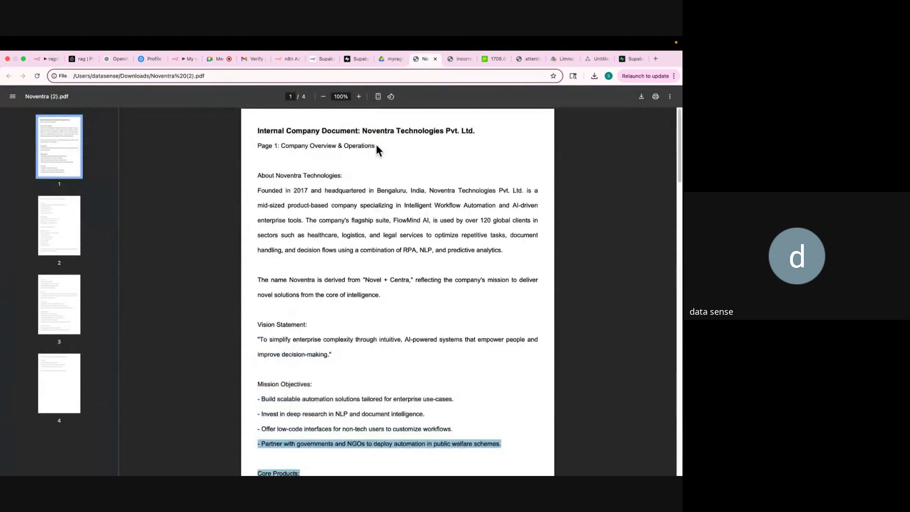
{"action": "left_click", "coordinate": [40, 59]}
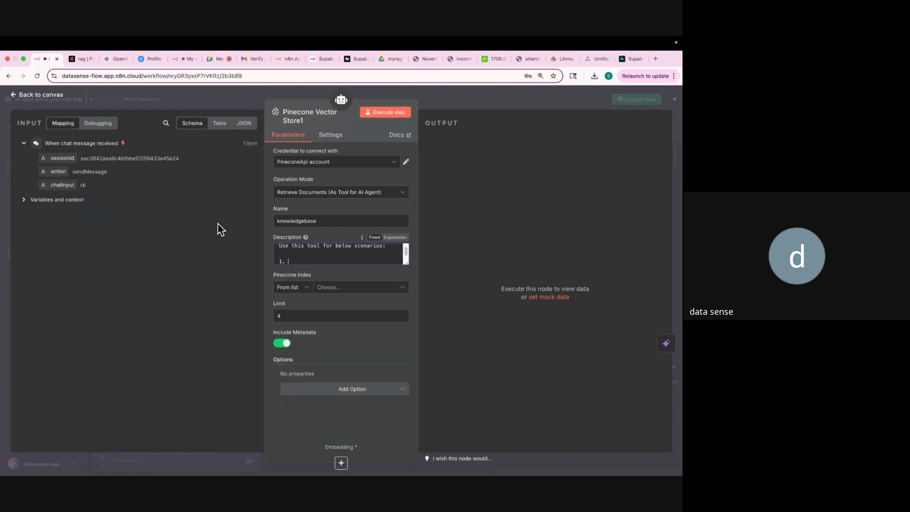
{"action": "type", "text": "1. Wh"}
{"action": "key", "text": "BackSpace"}
{"action": "key", "text": "BackSpace"}
{"action": "type", "text": "enevr"}
{"action": "key", "text": "BackSpace"}
{"action": "type", "text": "er a User Asks a Question about No"}
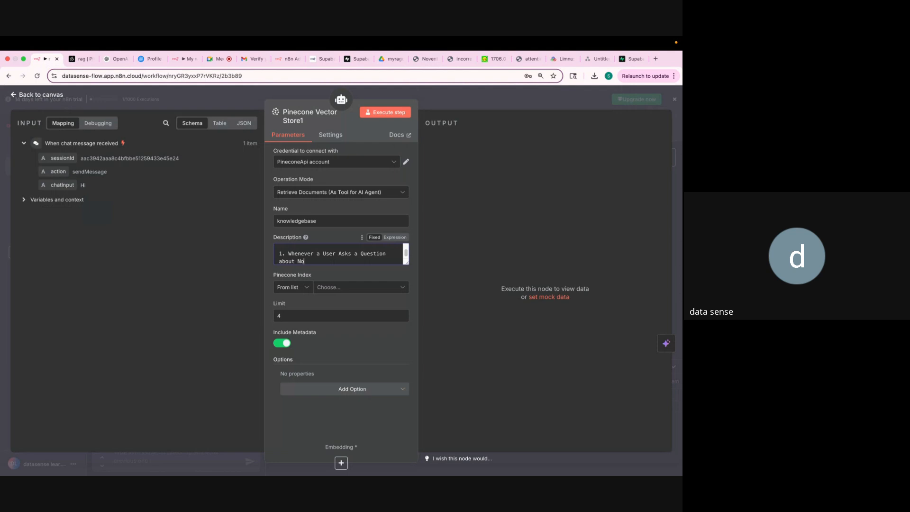
{"action": "type", "text": "ventra Technologies"}
Add scenarios 2 and 3: factual information questions and questions on transformers or deep learning.
{"action": "key", "text": "Return"}
{"action": "type", "text": "2. "}
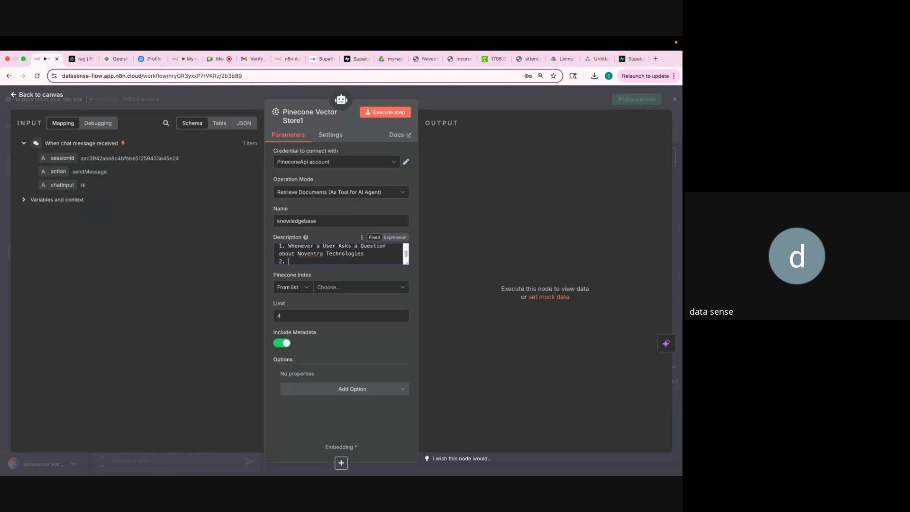
{"action": "type", "text": "Whenever user asks about a factual onfo"}
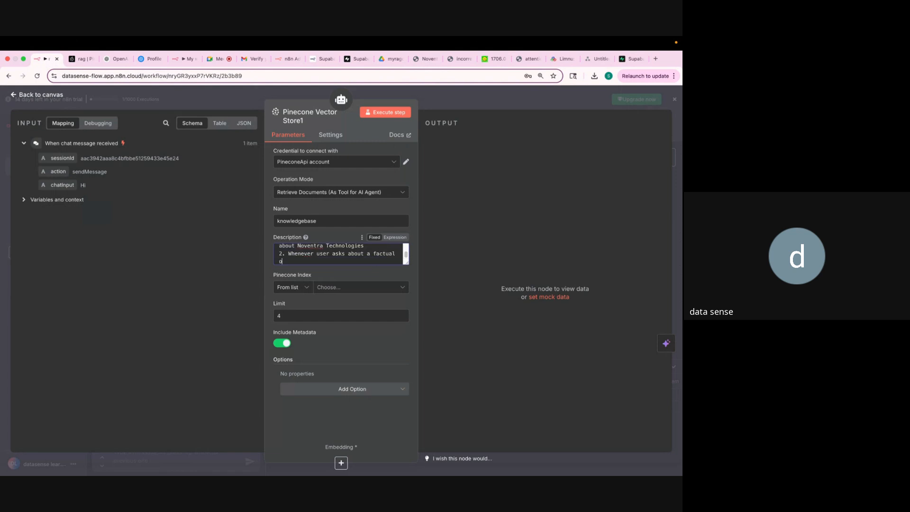
{"action": "key", "text": "BackSpace"}
{"action": "key", "text": "BackSpace"}
{"action": "key", "text": "BackSpace"}
{"action": "type", "text": "information"}
{"action": "key", "text": "Return"}
{"action": "type", "text": "3. Whenevr"}
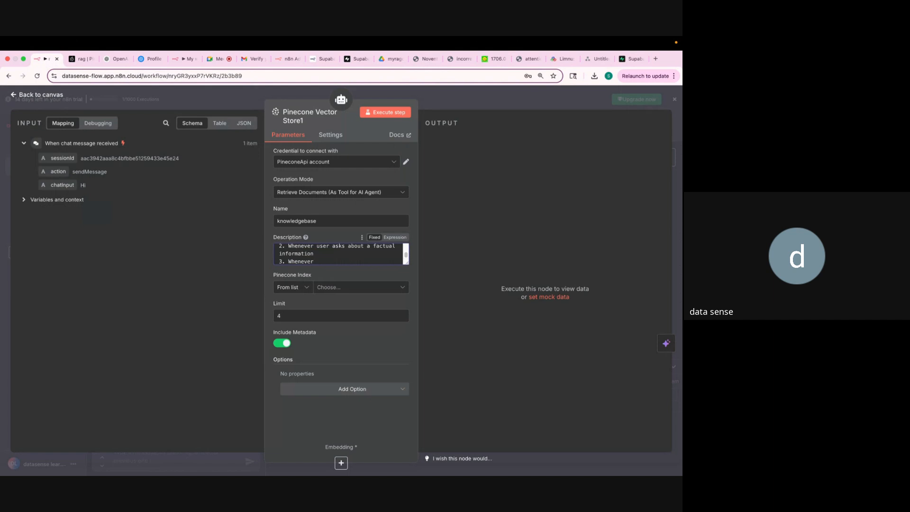
{"action": "type", "text": "user asks a question on trans"}
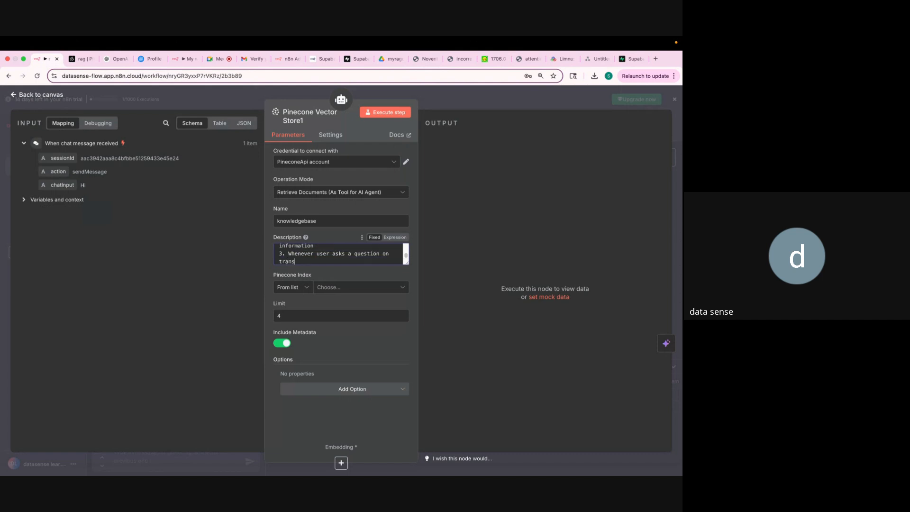
{"action": "type", "text": "formers or deep learning"}
{"action": "scroll", "coordinate": [308, 251], "scroll_direction": "up", "scroll_amount": 5}
{"action": "scroll", "coordinate": [309, 250], "scroll_direction": "down", "scroll_amount": 5}
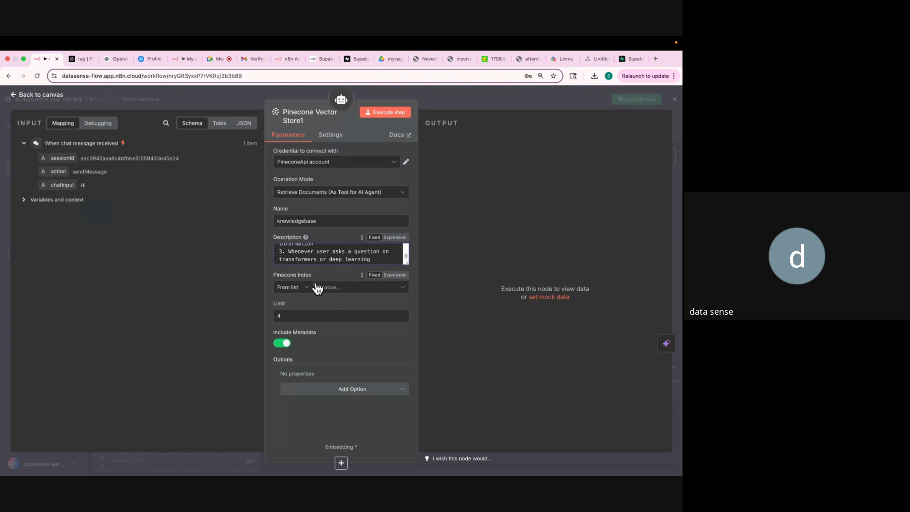
Point the Pinecone tool at the rag index, keeping the result limit at 4.
{"action": "left_click", "coordinate": [338, 295]}
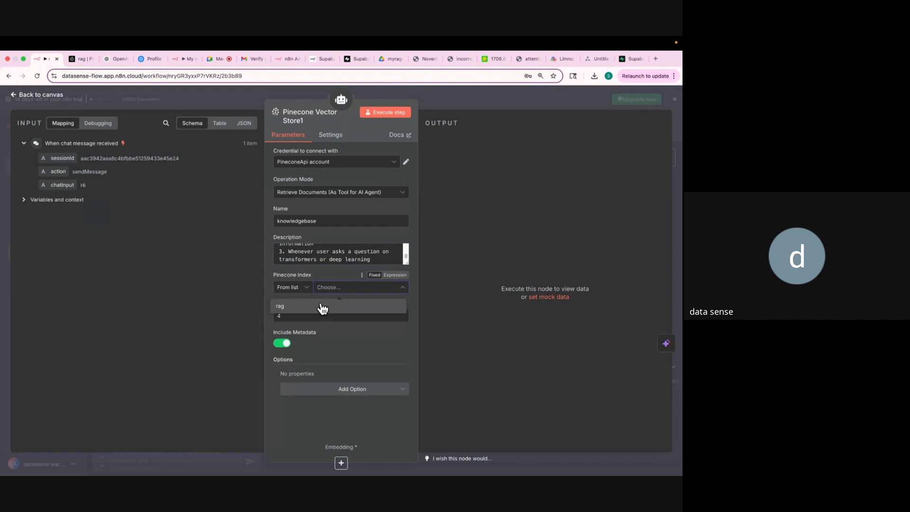
{"action": "left_click", "coordinate": [323, 308]}
{"action": "left_click_drag", "start_coordinate": [295, 315], "coordinate": [274, 315]}
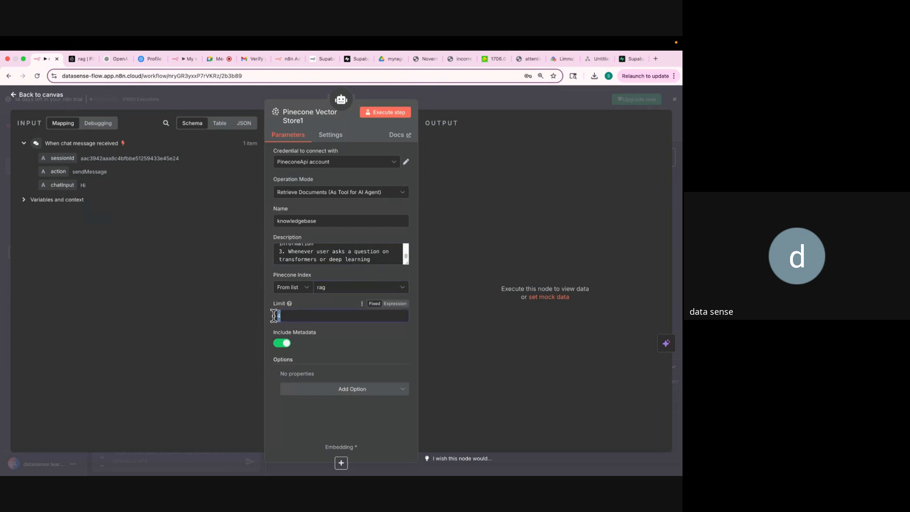
{"action": "left_click", "coordinate": [299, 315]}
Add a Pinecone Namespace option and look up the index's namespace name in Pinecone.
{"action": "left_click", "coordinate": [355, 392]}
{"action": "left_click", "coordinate": [350, 410]}
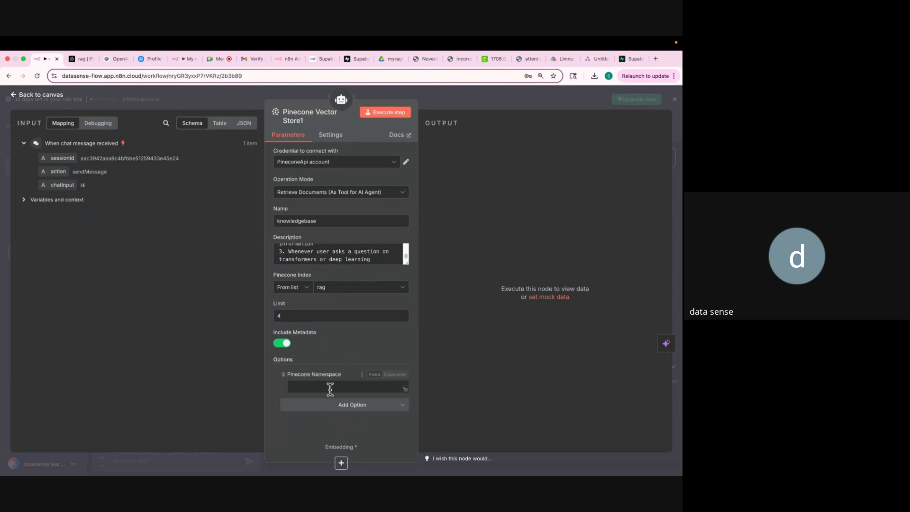
{"action": "left_click", "coordinate": [72, 59]}
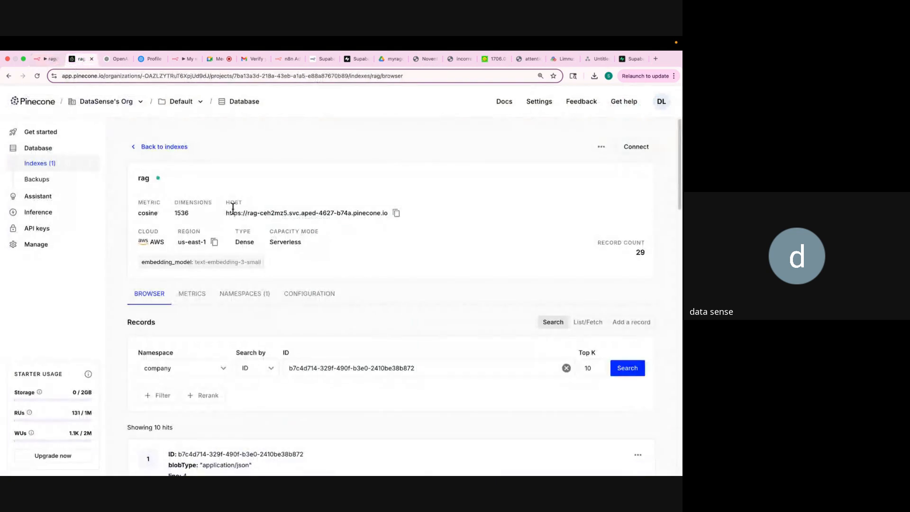
{"action": "left_click", "coordinate": [244, 294]}
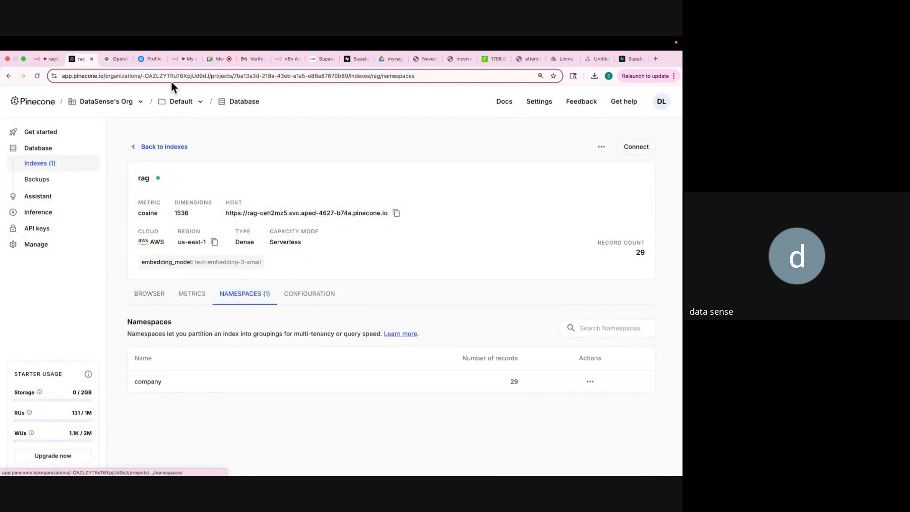
{"action": "left_click", "coordinate": [38, 61]}
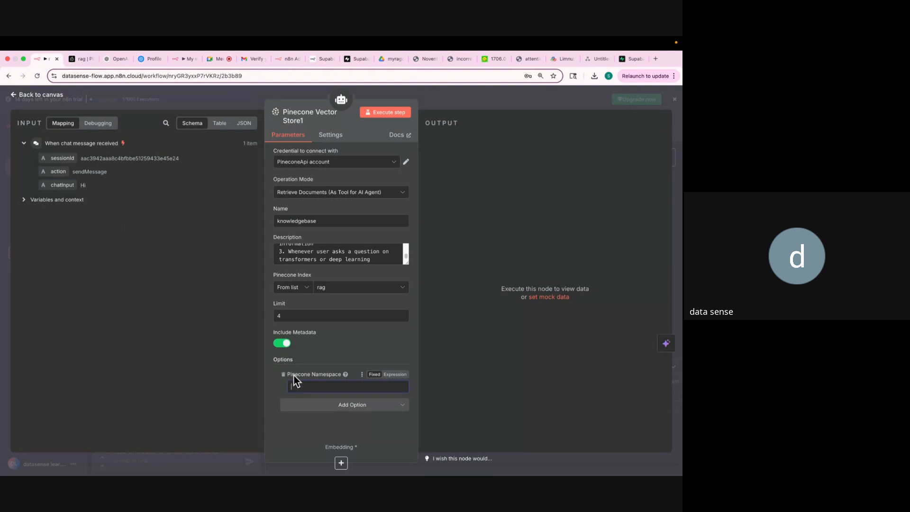
Move the Pinecone node below the AI Agent on the canvas and focus the chat box.
{"action": "type", "text": "compan"}
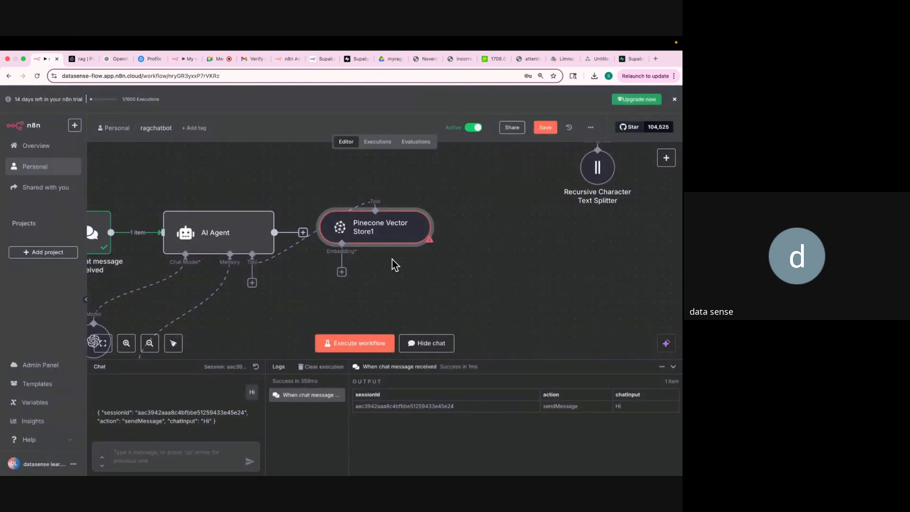
{"action": "key", "text": "super+minus"}
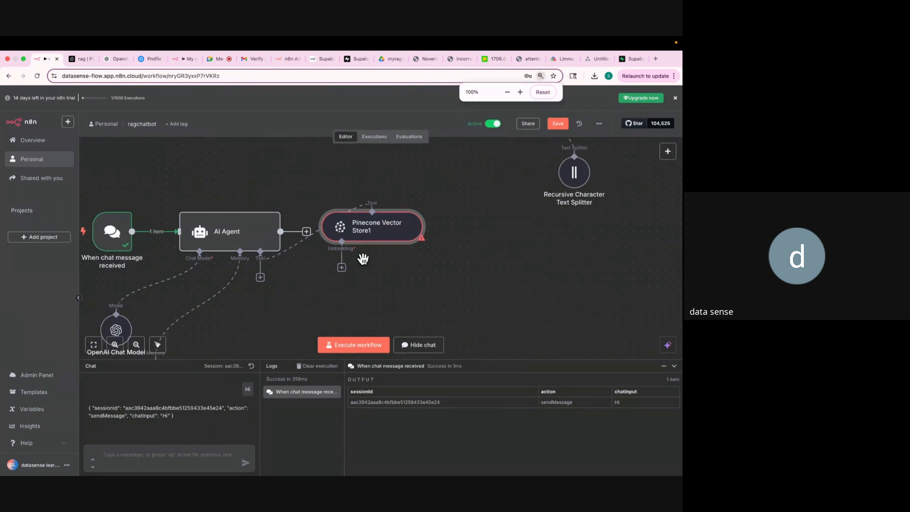
{"action": "left_click_drag", "start_coordinate": [362, 229], "coordinate": [304, 319]}
{"action": "scroll", "coordinate": [371, 283], "scroll_direction": "down", "scroll_amount": 1}
{"action": "scroll", "coordinate": [368, 277], "scroll_direction": "down", "scroll_amount": 4}
{"action": "scroll", "coordinate": [368, 278], "scroll_direction": "left", "scroll_amount": 3}
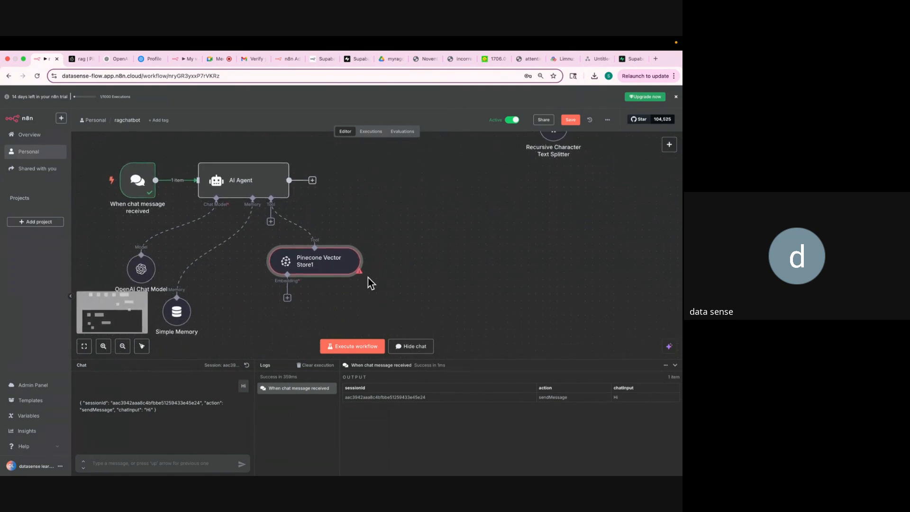
{"action": "scroll", "coordinate": [368, 277], "scroll_direction": "up", "scroll_amount": 2}
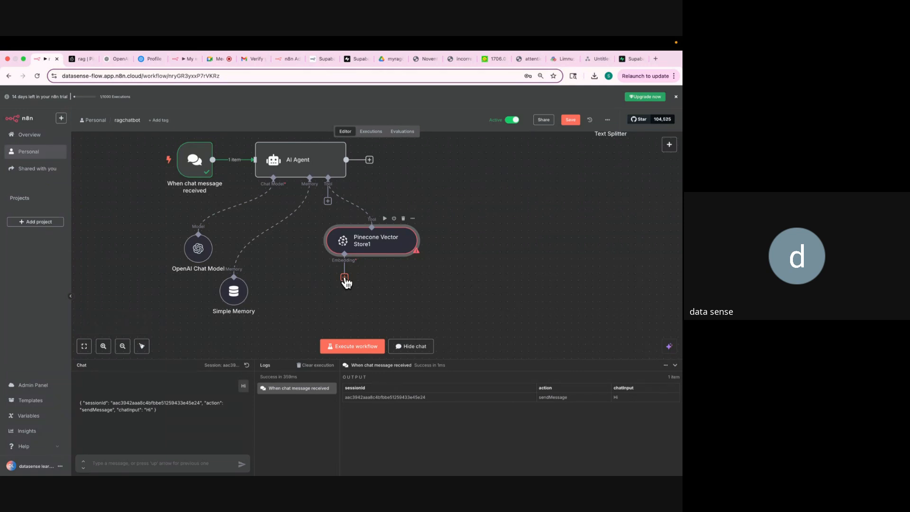
{"action": "left_click", "coordinate": [126, 465]}
{"action": "key", "text": "super+equal"}
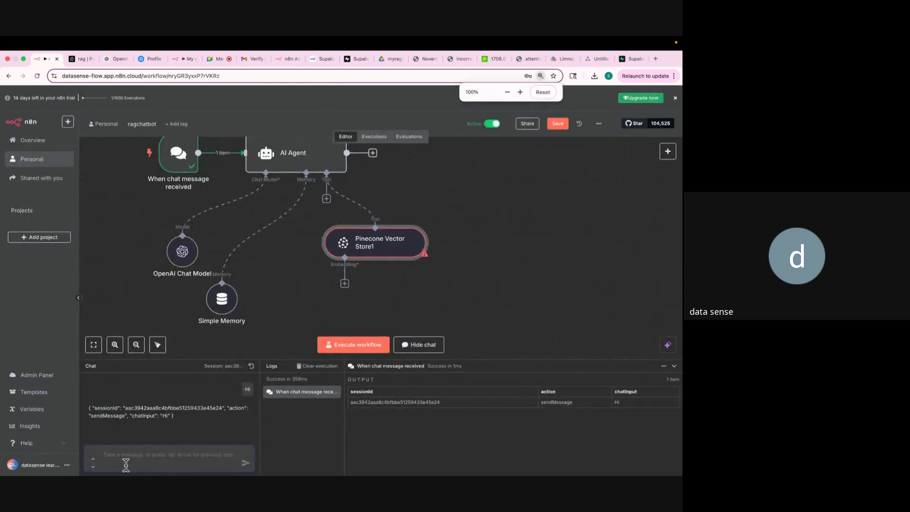
Select 'Noventra Technologies' in the Noventra (2).pdf title.
{"action": "left_click", "coordinate": [450, 60]}
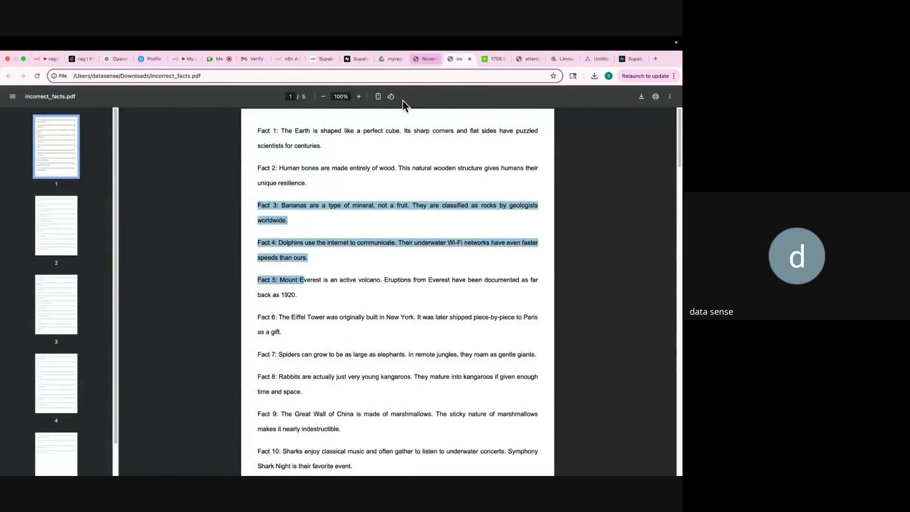
{"action": "left_click", "coordinate": [416, 59]}
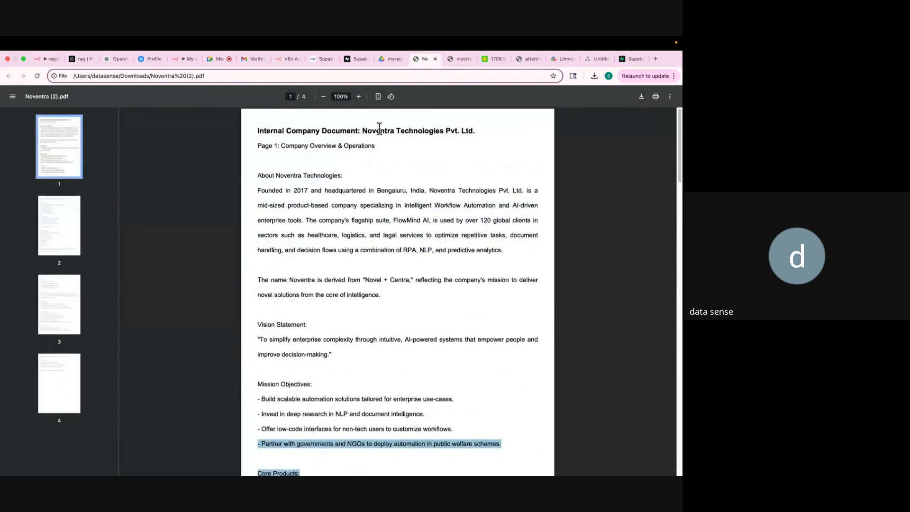
{"action": "left_click_drag", "start_coordinate": [362, 130], "coordinate": [446, 130]}
{"action": "key", "text": "super+c"}
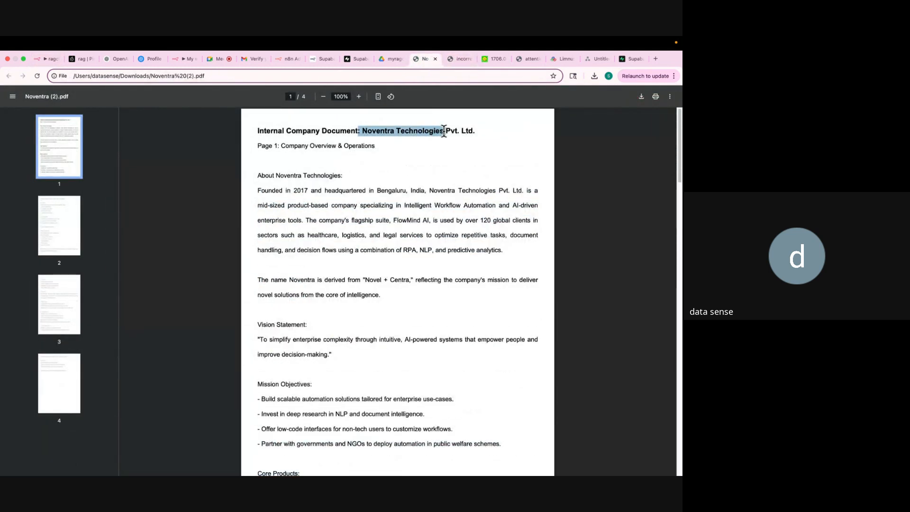
{"action": "left_click", "coordinate": [44, 61]}
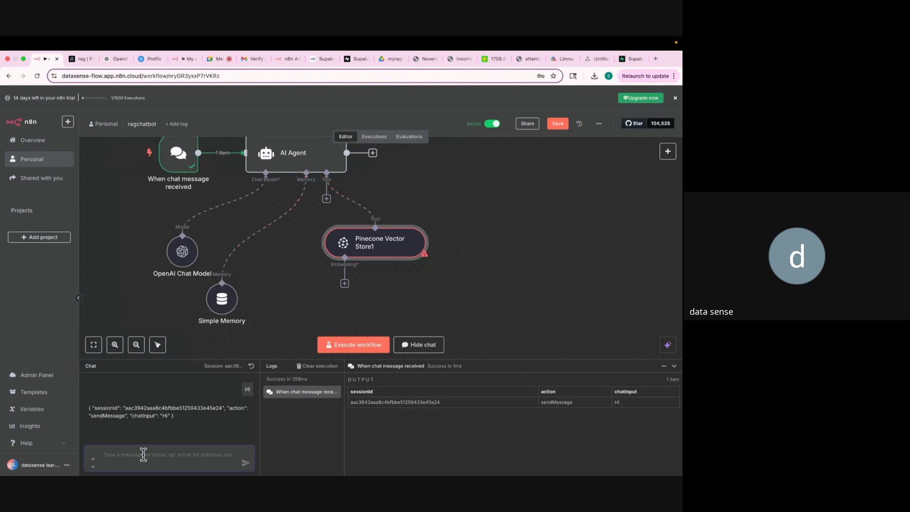
Send 'Tell me about Noventra Technologies' to the chatbot, which errors in Pinecone Vector Store1.
{"action": "type", "text": "Tel"}
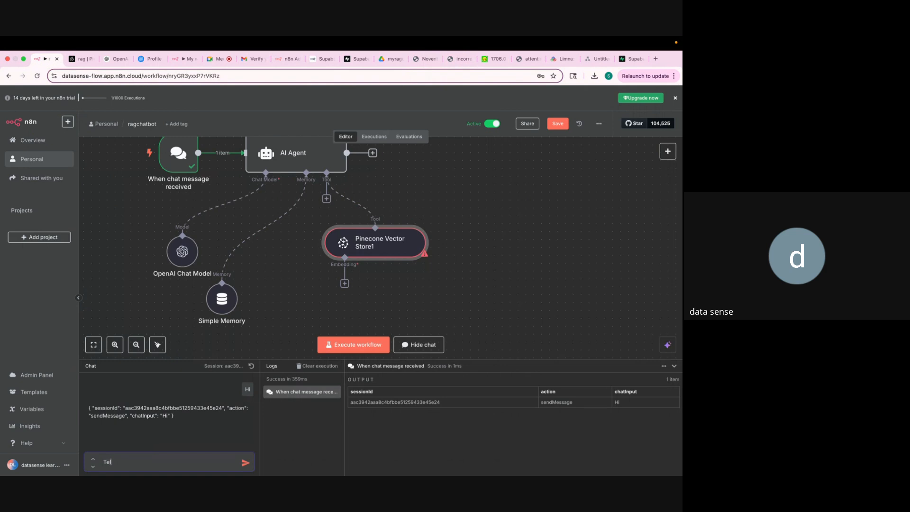
{"action": "type", "text": "l me about"}
{"action": "key", "text": "super+v"}
{"action": "left_click", "coordinate": [244, 463]}
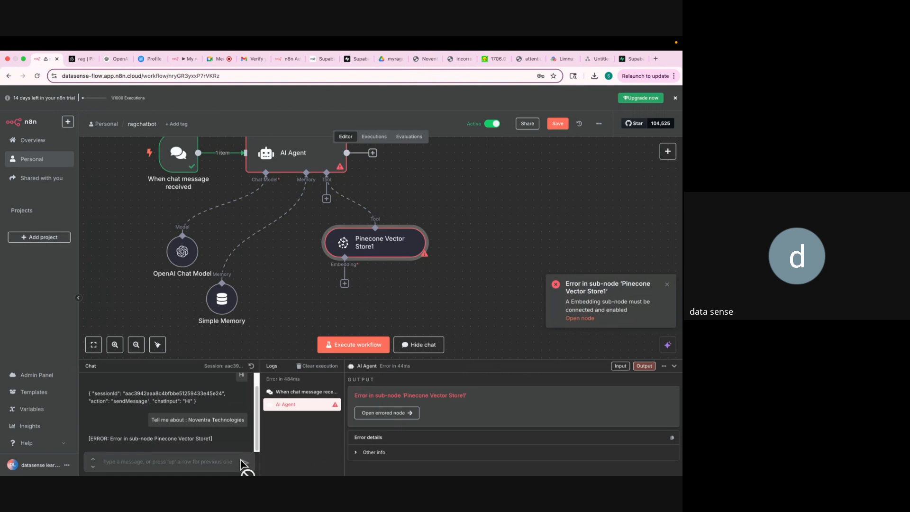
{"action": "mouse_move", "coordinate": [359, 213]}
Attach an Embeddings OpenAI node (text-embedding-3-small) to Pinecone Vector Store1.
{"action": "left_click", "coordinate": [667, 284]}
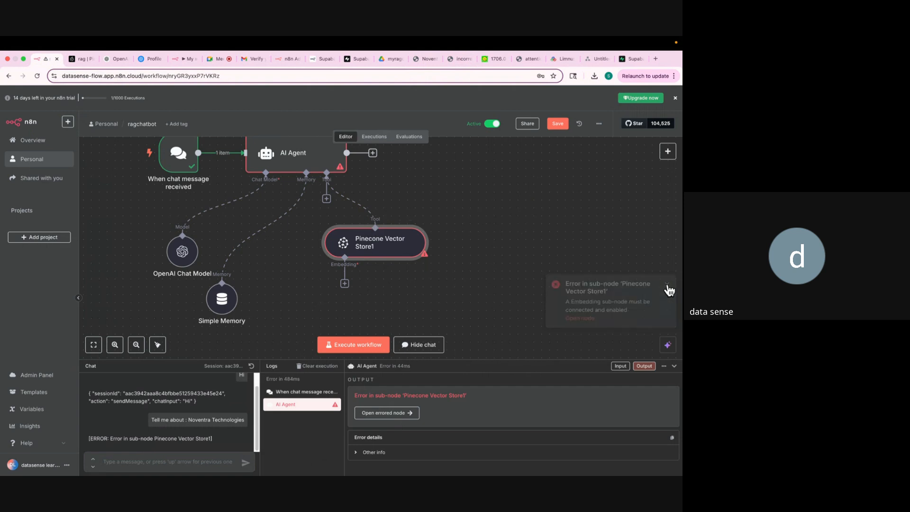
{"action": "left_click", "coordinate": [344, 283]}
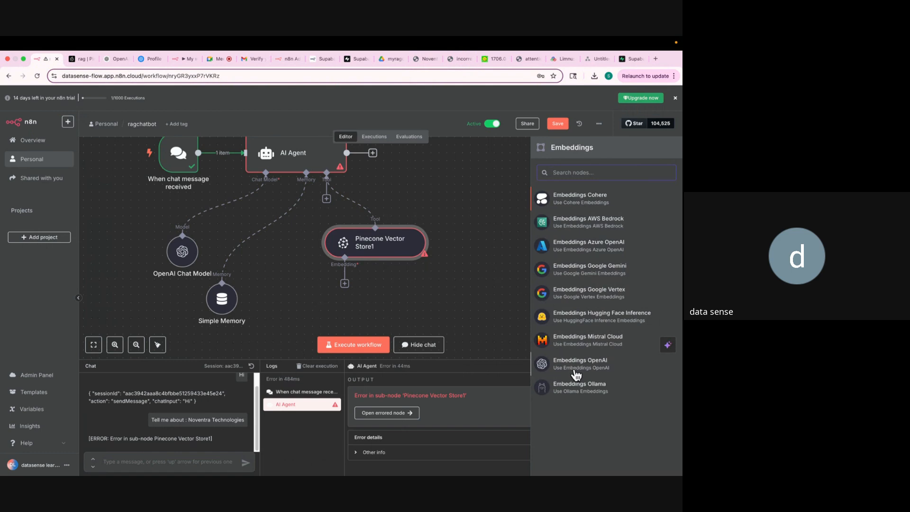
{"action": "left_click", "coordinate": [575, 366]}
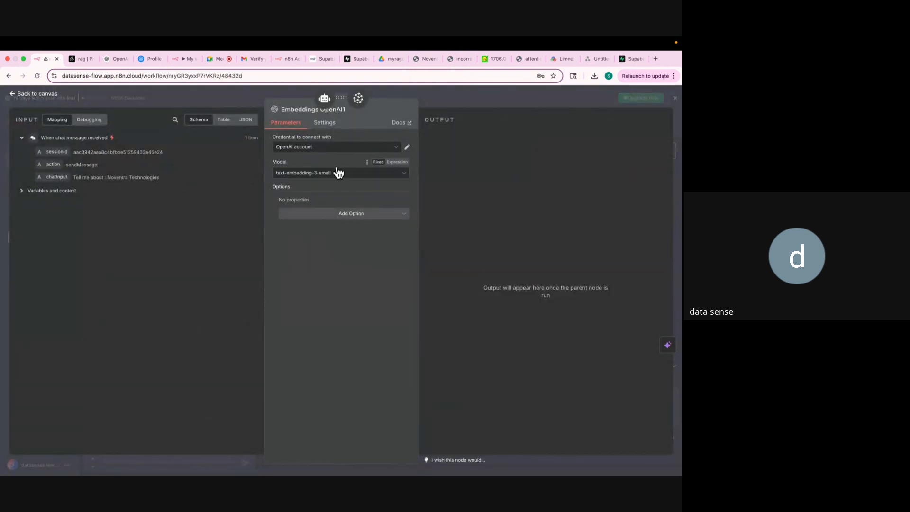
{"action": "left_click", "coordinate": [440, 101]}
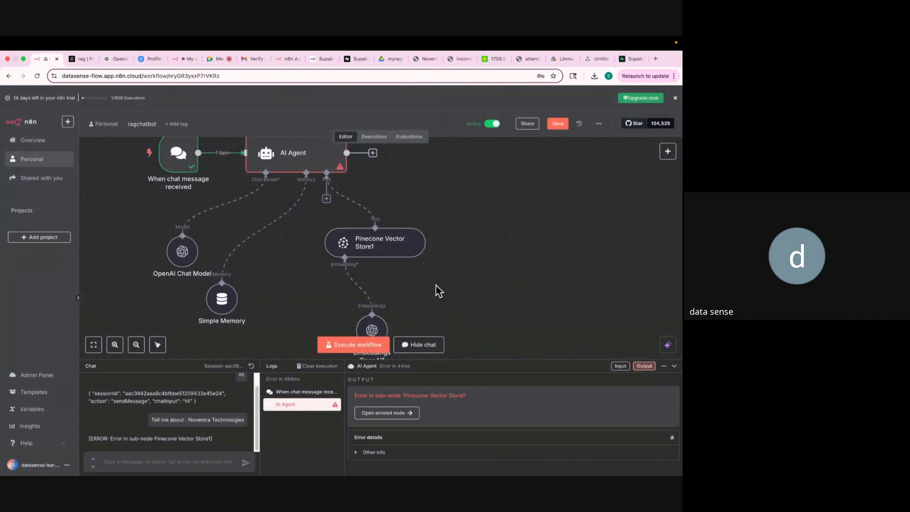
Re-enter the Noventra Technologies question in the chat box.
{"action": "key", "text": "super+minus"}
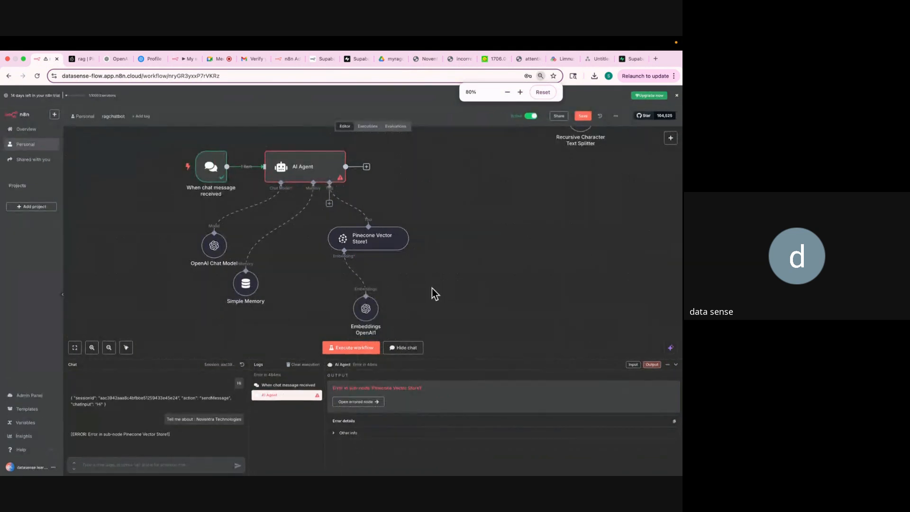
{"action": "key", "text": "super+minus"}
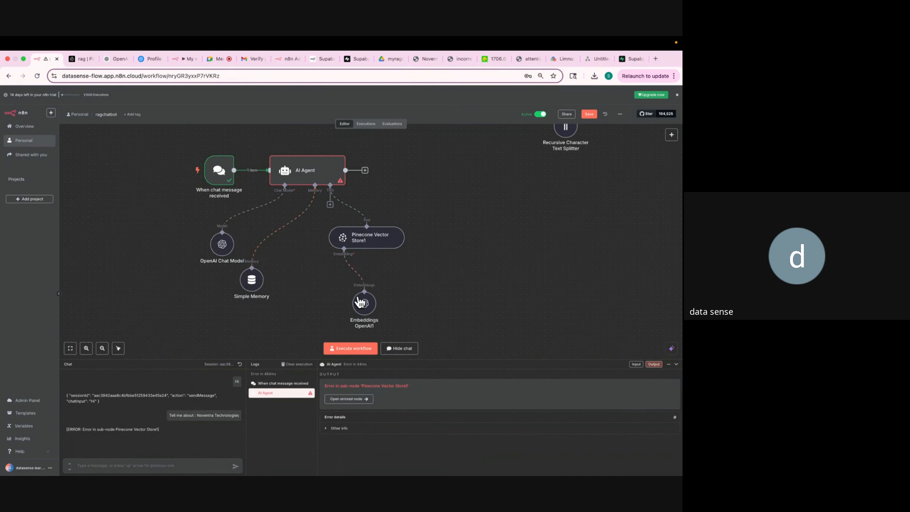
{"action": "scroll", "coordinate": [342, 224], "scroll_direction": "up", "scroll_amount": 5}
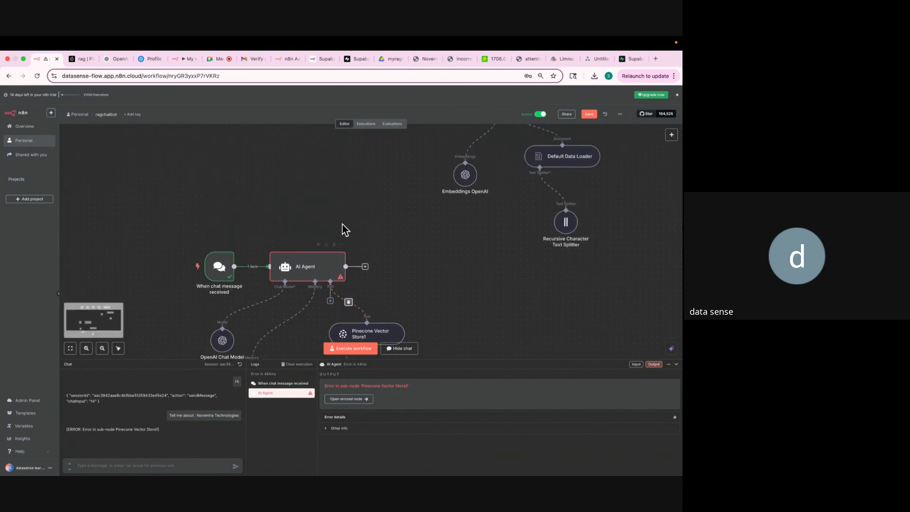
{"action": "scroll", "coordinate": [474, 206], "scroll_direction": "down", "scroll_amount": 3}
{"action": "scroll", "coordinate": [474, 205], "scroll_direction": "down", "scroll_amount": 5}
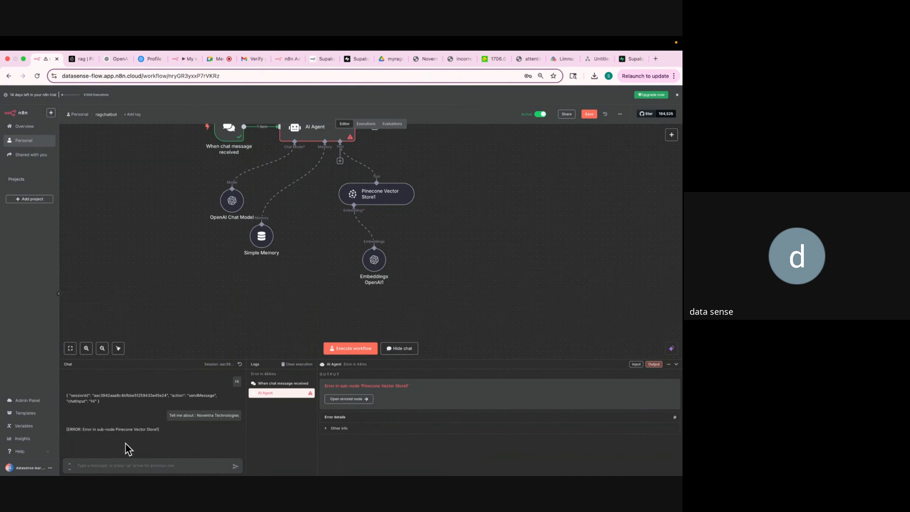
{"action": "type", "text": "T"}
{"action": "key", "text": "super+v"}
{"action": "key", "text": "super+equal"}
{"action": "key", "text": "super+equal"}
{"action": "key", "text": "super+equal"}
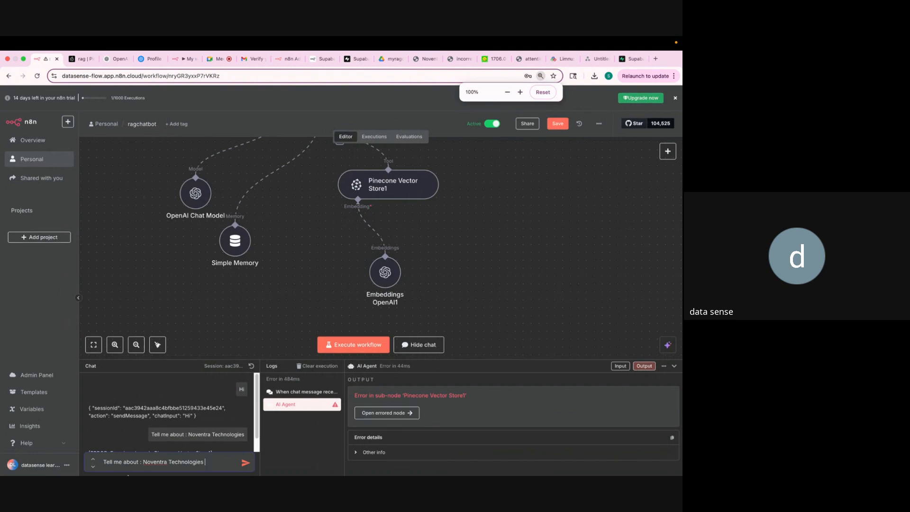
Resend the Noventra question and enlarge the chat panel to read the reply.
{"action": "left_click", "coordinate": [245, 463]}
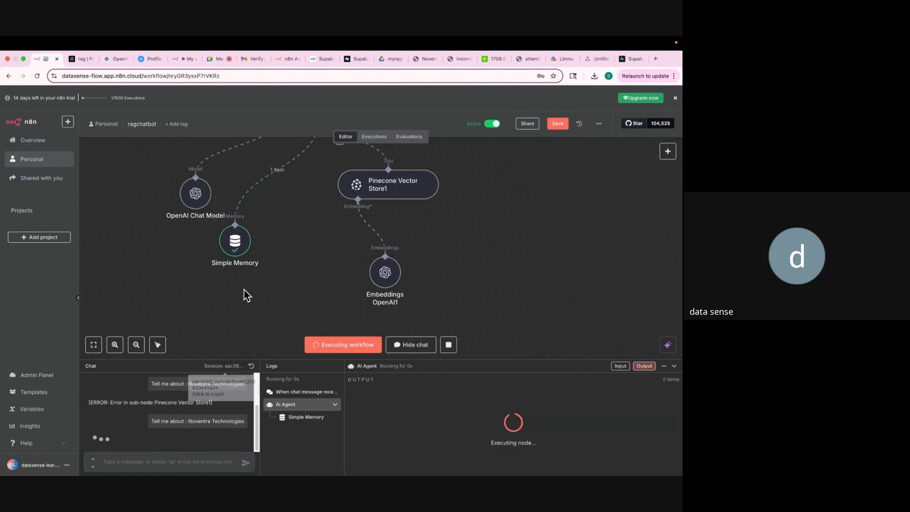
{"action": "scroll", "coordinate": [244, 290], "scroll_direction": "up", "scroll_amount": 1}
{"action": "scroll", "coordinate": [246, 295], "scroll_direction": "up", "scroll_amount": 2}
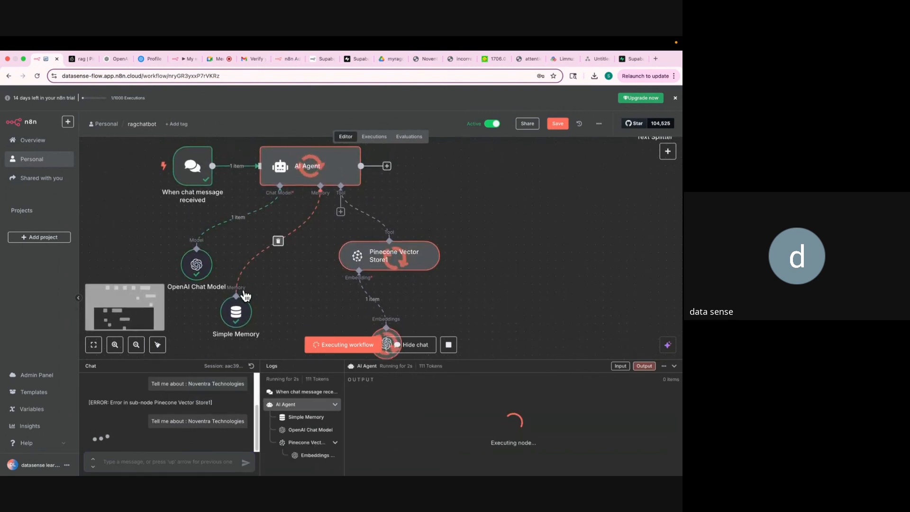
{"action": "scroll", "coordinate": [246, 295], "scroll_direction": "down", "scroll_amount": 2}
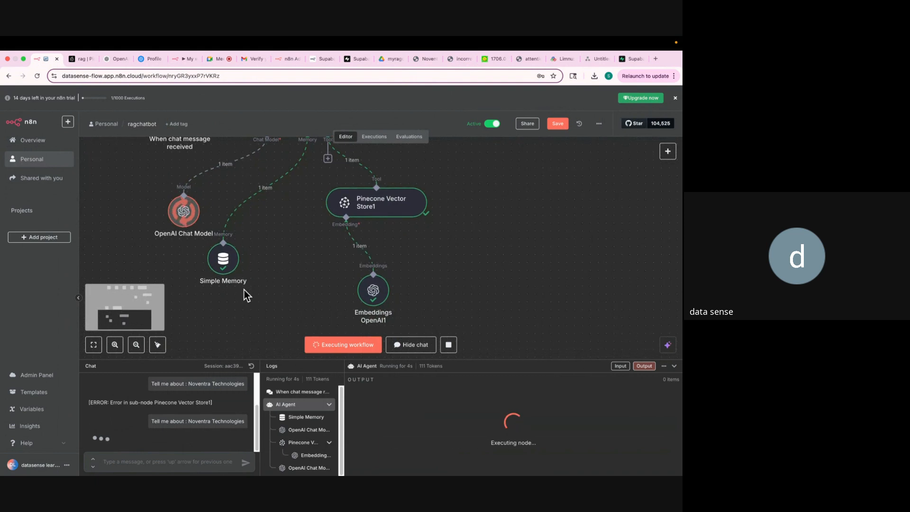
{"action": "key", "text": "ctrl+minus"}
{"action": "key", "text": "ctrl+minus"}
{"action": "scroll", "coordinate": [233, 246], "scroll_direction": "up", "scroll_amount": 1}
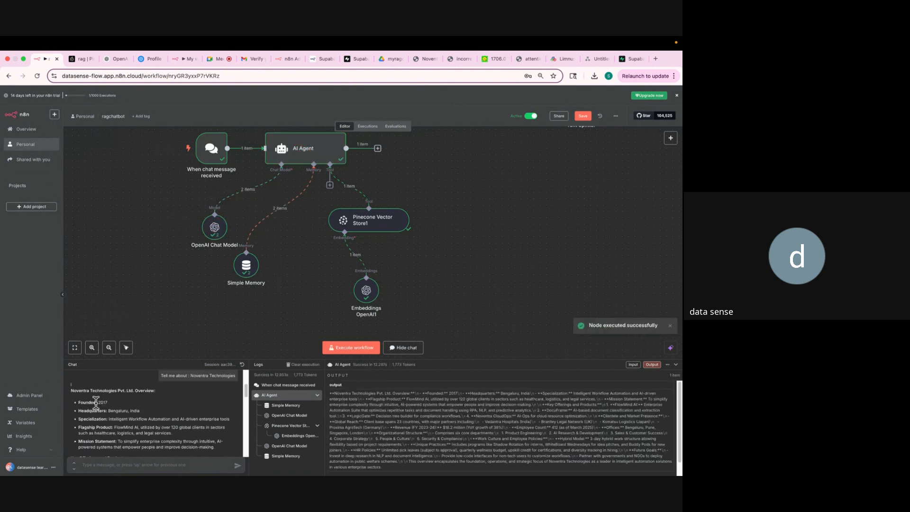
{"action": "left_click_drag", "start_coordinate": [159, 360], "coordinate": [169, 183]}
{"action": "key", "text": "super+equal"}
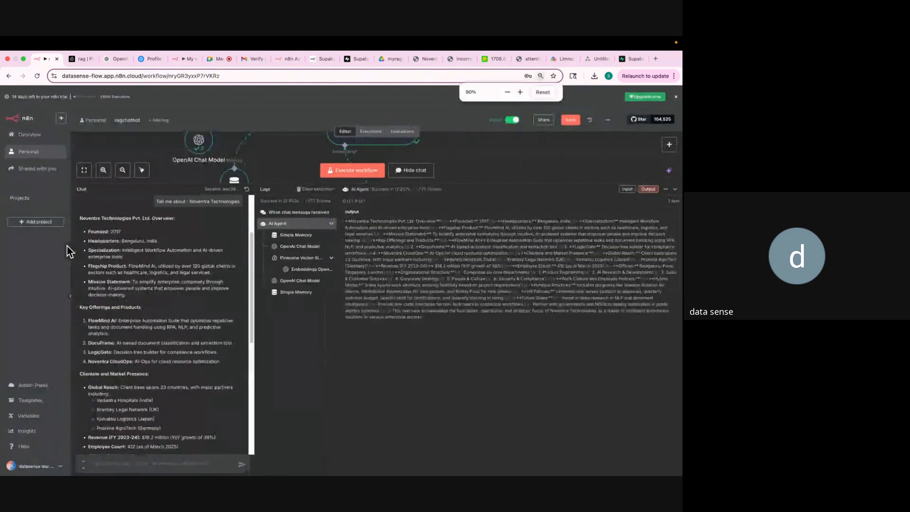
Highlight the FlowMind AI and LogicGate product names in the overview answer.
{"action": "left_click_drag", "start_coordinate": [81, 218], "coordinate": [136, 317]}
{"action": "left_click", "coordinate": [122, 317]}
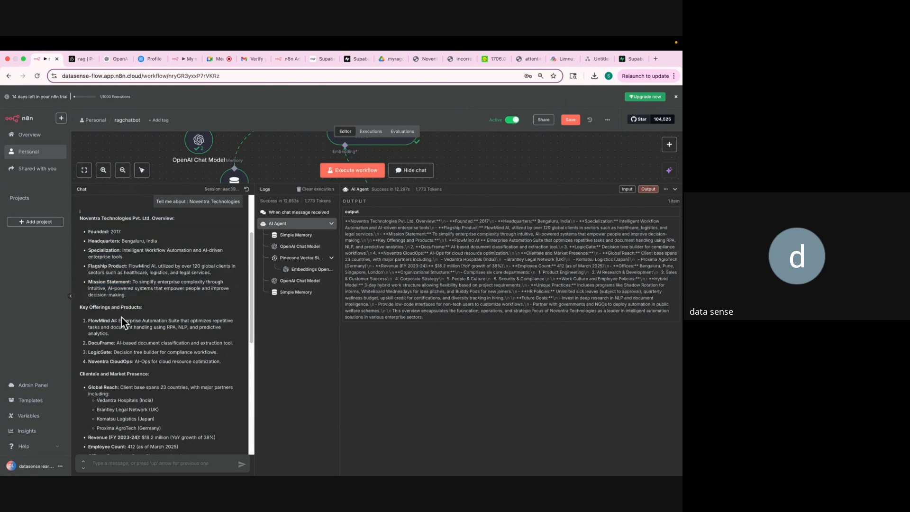
{"action": "triple_click", "coordinate": [89, 320]}
{"action": "left_click_drag", "start_coordinate": [88, 352], "coordinate": [109, 349]}
{"action": "left_click", "coordinate": [421, 61]}
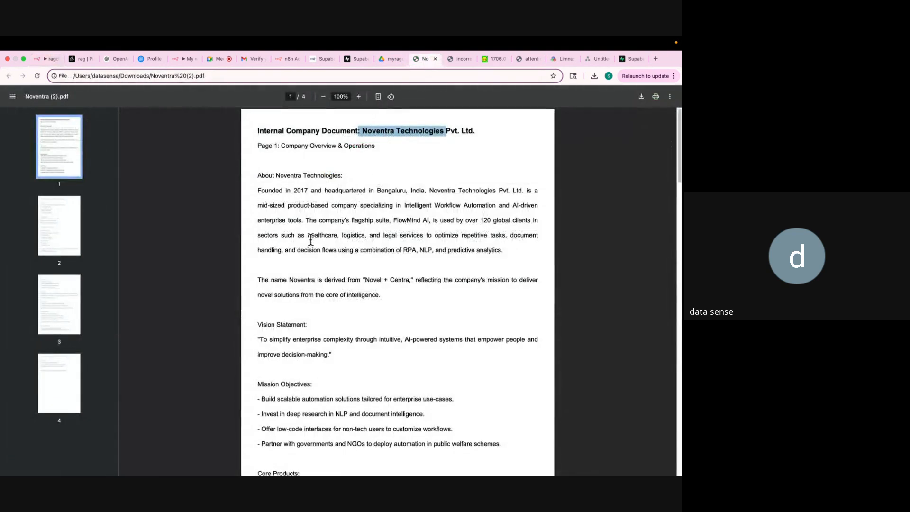
{"action": "scroll", "coordinate": [310, 239], "scroll_direction": "down", "scroll_amount": 3}
{"action": "scroll", "coordinate": [310, 240], "scroll_direction": "down", "scroll_amount": 6}
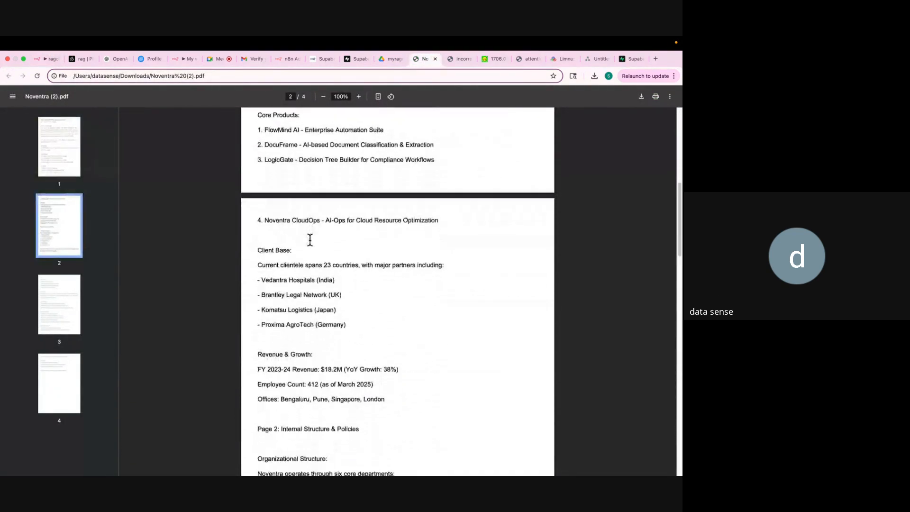
{"action": "scroll", "coordinate": [310, 241], "scroll_direction": "down", "scroll_amount": 3}
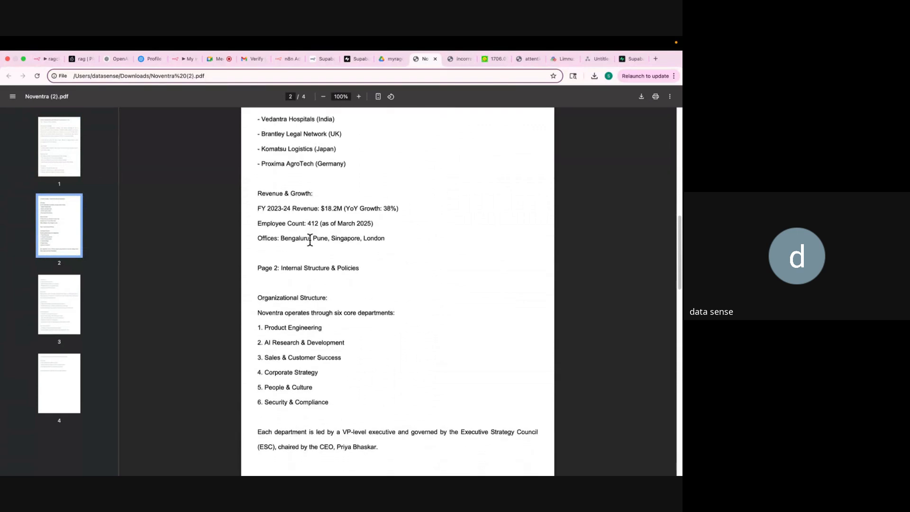
{"action": "scroll", "coordinate": [310, 241], "scroll_direction": "down", "scroll_amount": 6}
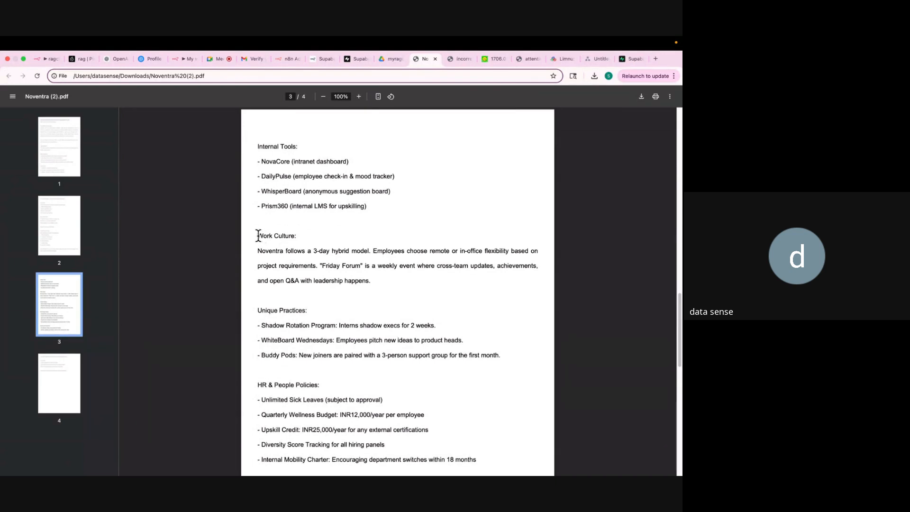
{"action": "left_click_drag", "start_coordinate": [258, 236], "coordinate": [302, 236]}
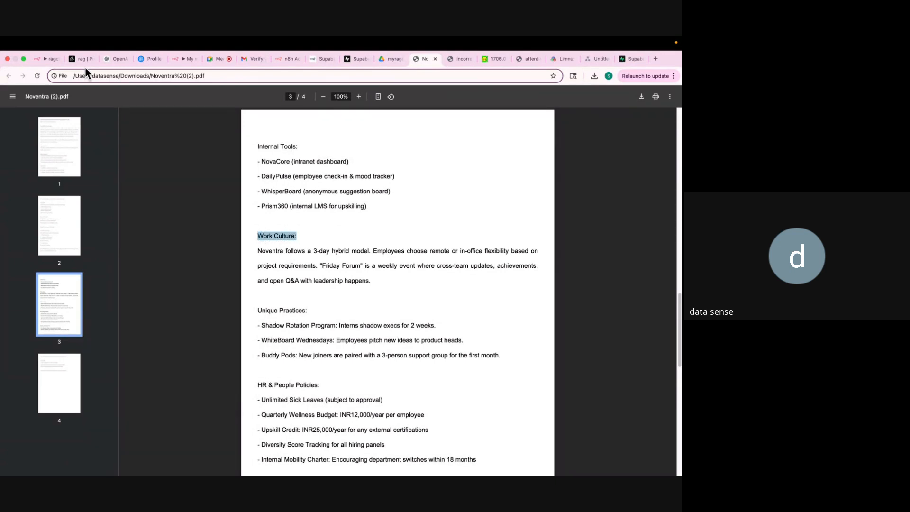
{"action": "left_click", "coordinate": [47, 59]}
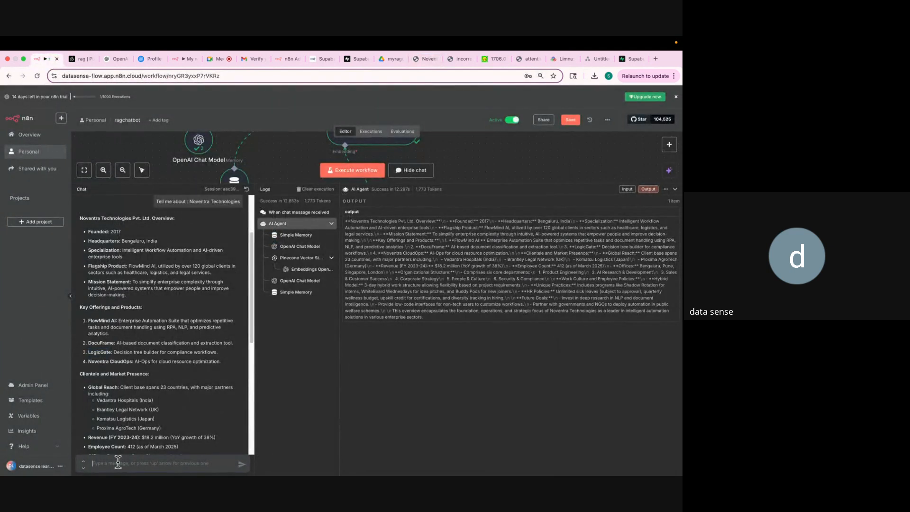
{"action": "type", "text": "W"}
{"action": "key", "text": "Return"}
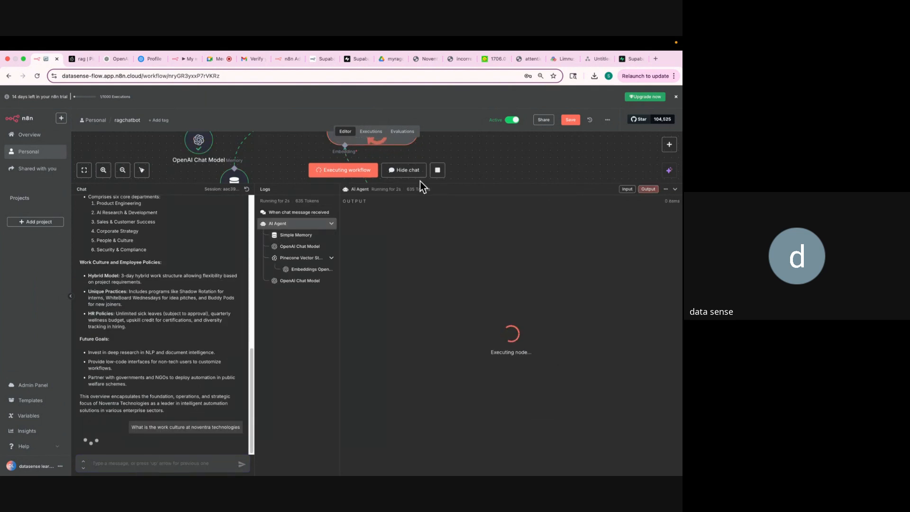
{"action": "left_click_drag", "start_coordinate": [450, 184], "coordinate": [468, 165]}
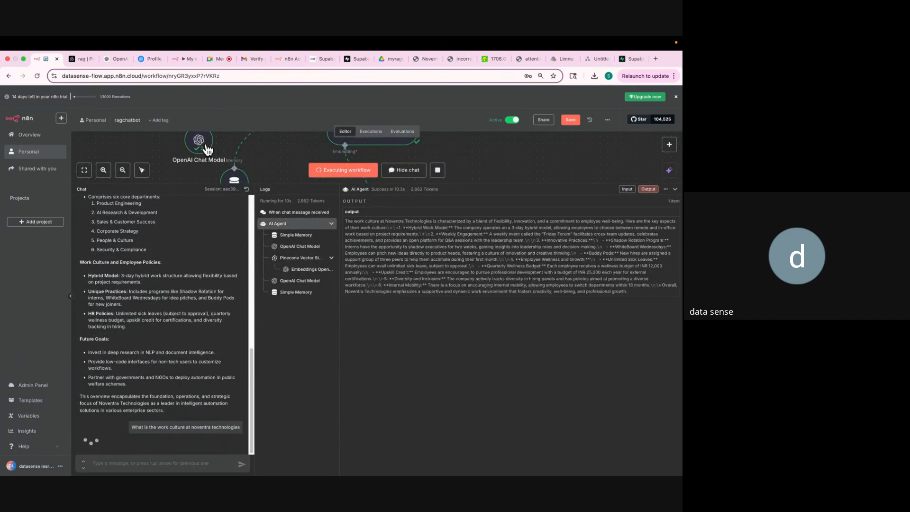
{"action": "scroll", "coordinate": [126, 397], "scroll_direction": "down", "scroll_amount": 3}
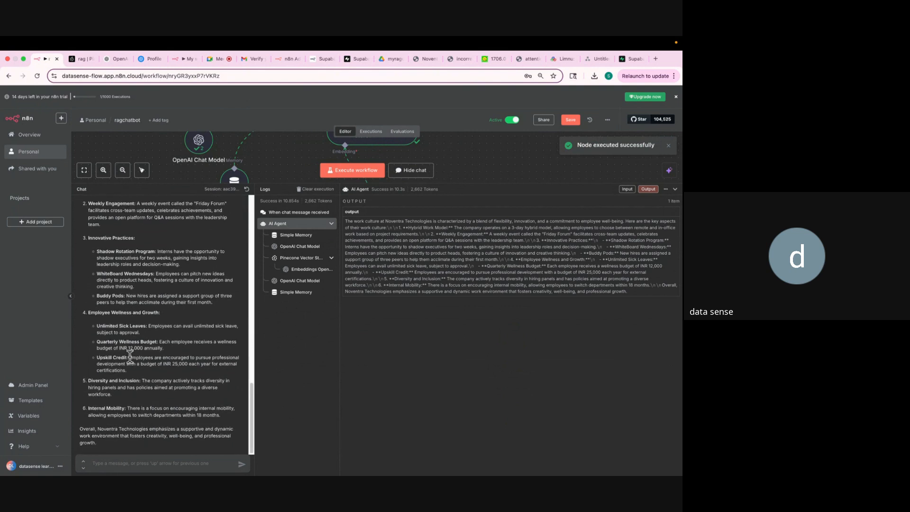
{"action": "scroll", "coordinate": [130, 355], "scroll_direction": "up", "scroll_amount": 4}
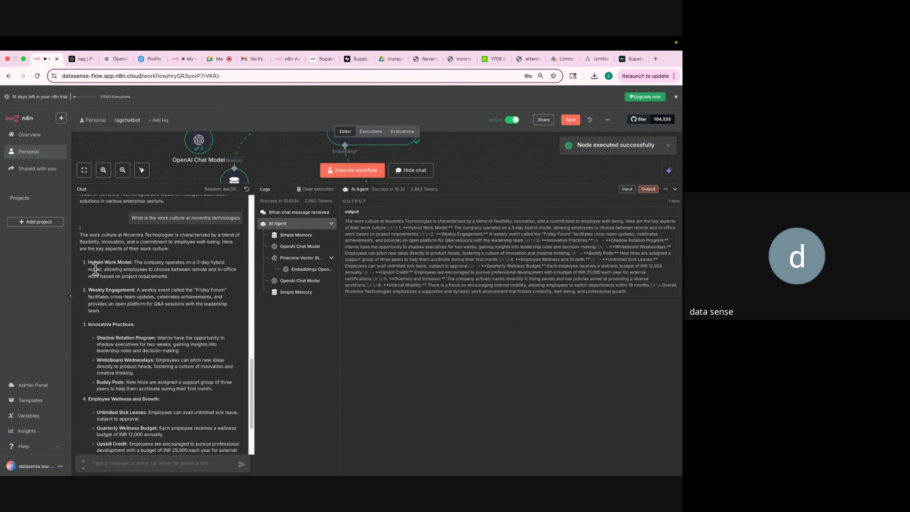
{"action": "left_click_drag", "start_coordinate": [90, 262], "coordinate": [139, 264]}
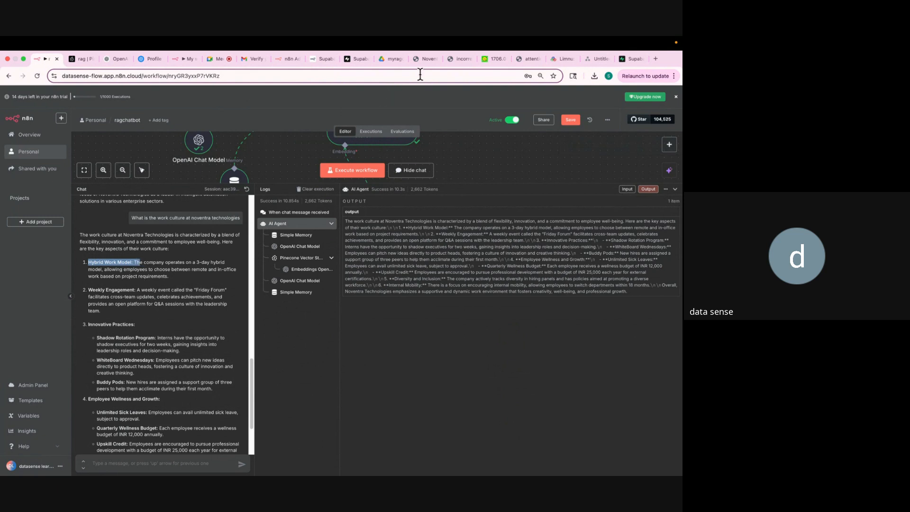
Find and highlight the Vision Statement on page 1 of Noventra (2).pdf.
{"action": "left_click", "coordinate": [424, 61]}
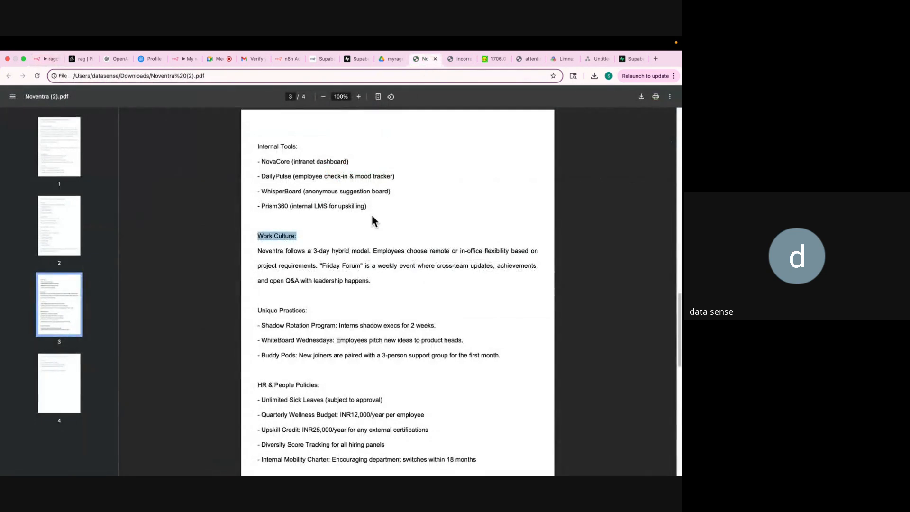
{"action": "scroll", "coordinate": [346, 241], "scroll_direction": "up", "scroll_amount": 10}
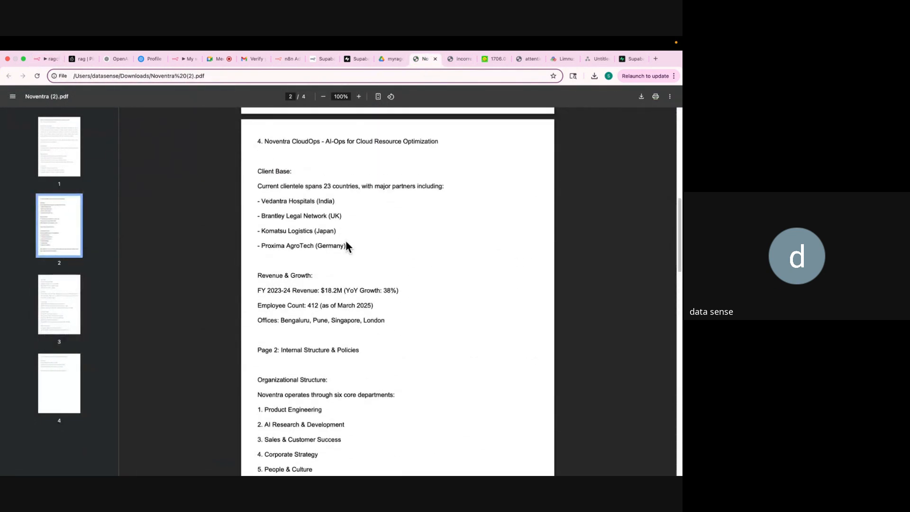
{"action": "scroll", "coordinate": [346, 242], "scroll_direction": "up", "scroll_amount": 8}
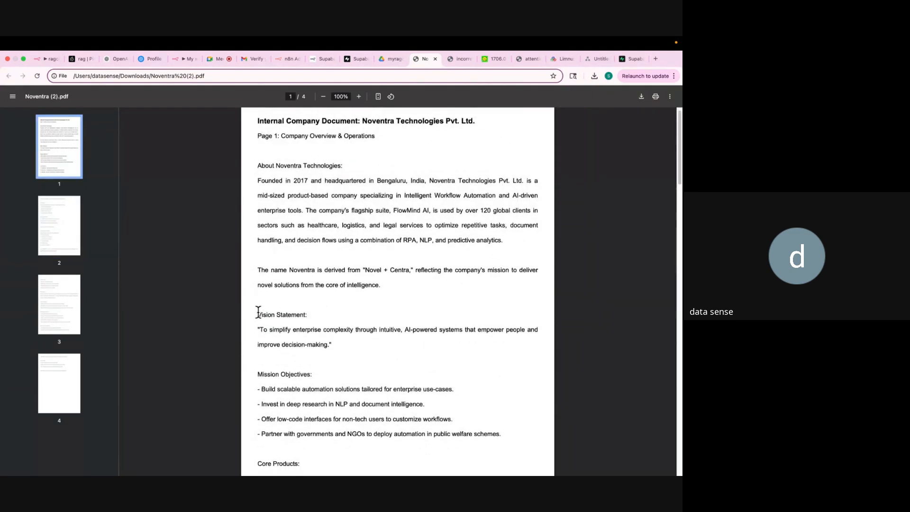
{"action": "left_click_drag", "start_coordinate": [256, 312], "coordinate": [318, 321]}
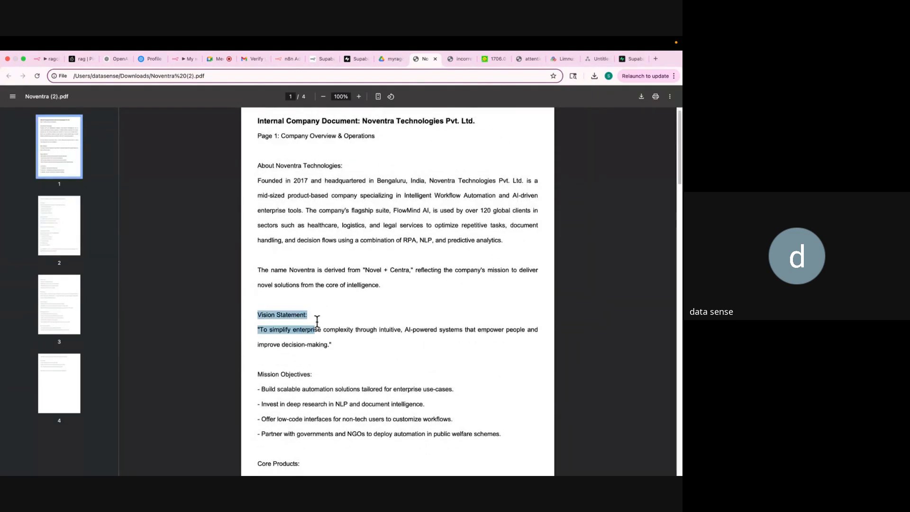
{"action": "left_click", "coordinate": [45, 60]}
Ask 'What is the vision statement of the company' and highlight the quoted reply.
{"action": "left_click", "coordinate": [139, 463]}
{"action": "type", "text": "Wha"}
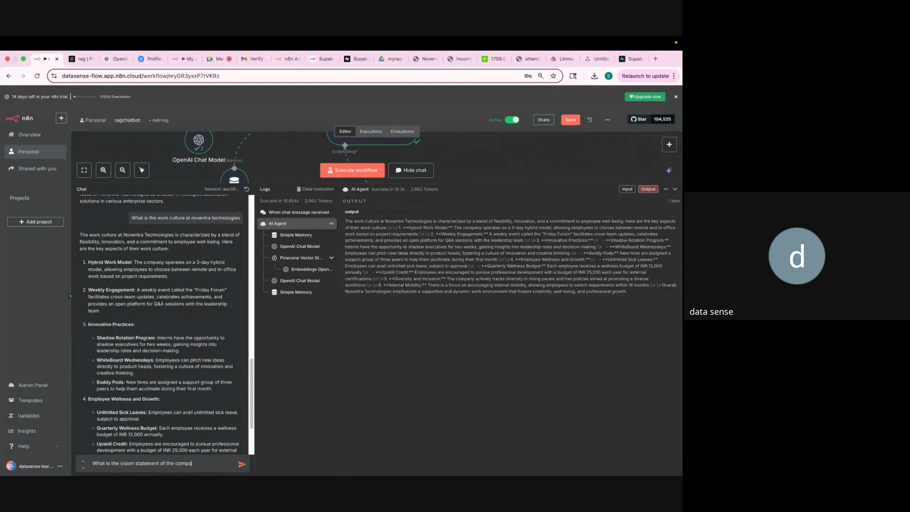
{"action": "key", "text": "Return"}
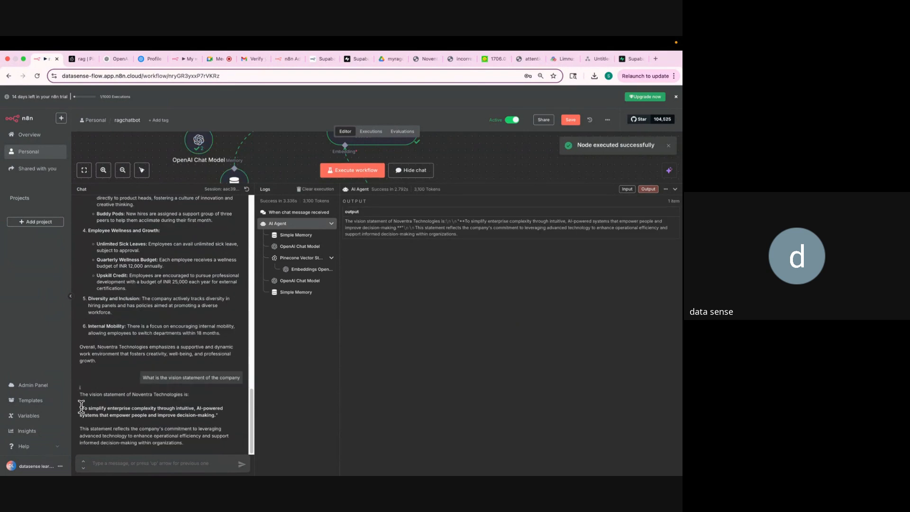
{"action": "left_click_drag", "start_coordinate": [82, 406], "coordinate": [217, 417]}
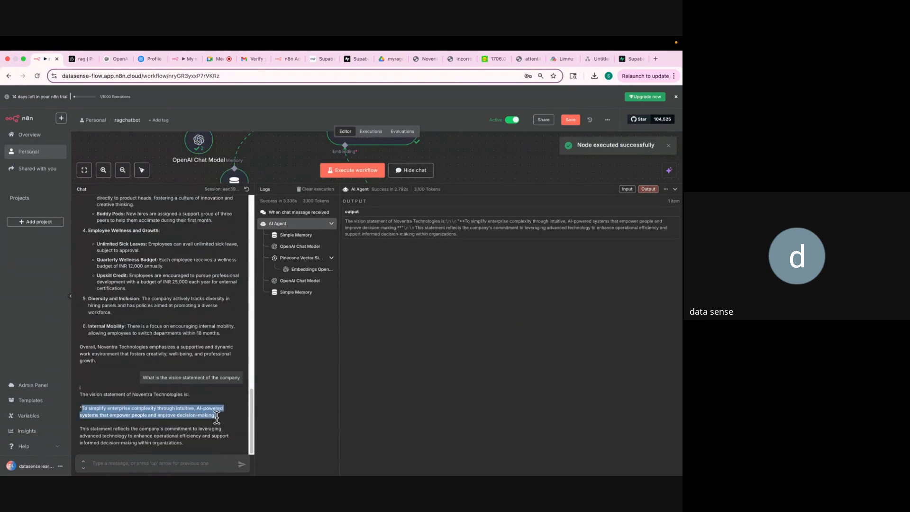
Highlight the Vision Statement quote in Noventra (2).pdf to compare it with the reply.
{"action": "left_click", "coordinate": [451, 59]}
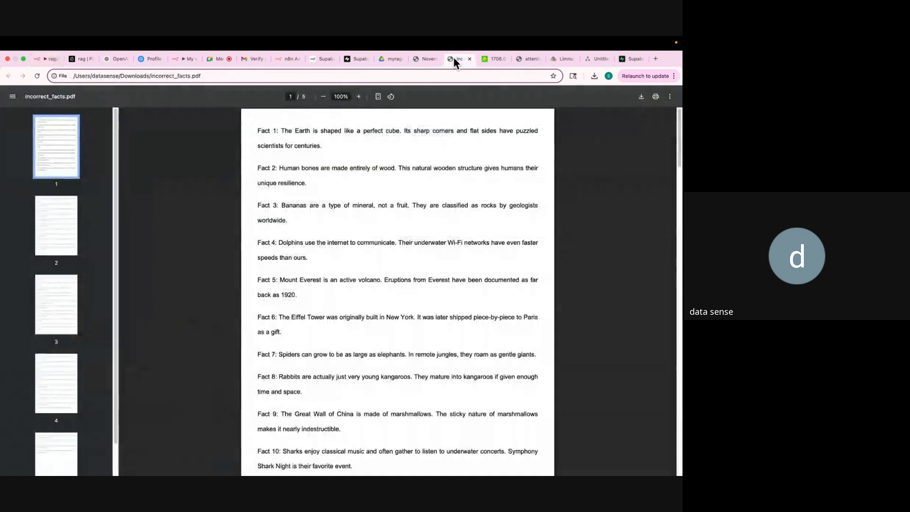
{"action": "left_click", "coordinate": [422, 59]}
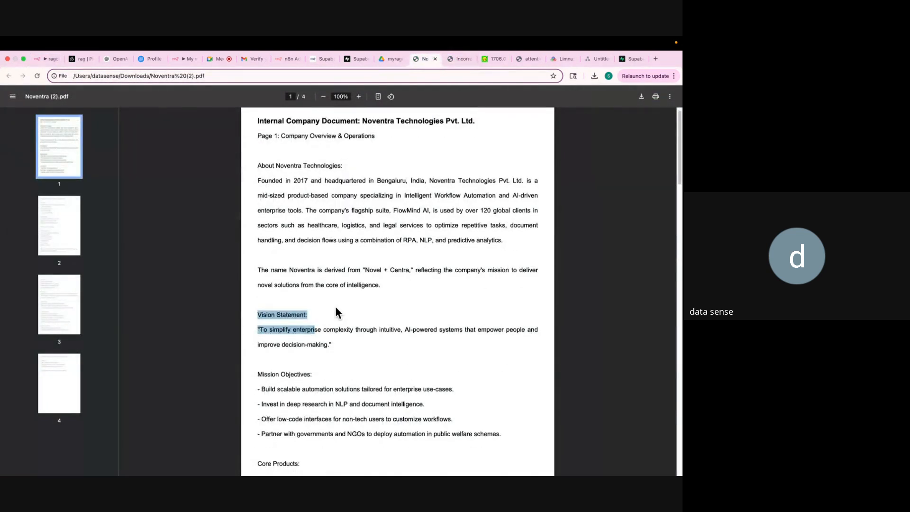
{"action": "left_click", "coordinate": [312, 351]}
{"action": "left_click_drag", "start_coordinate": [260, 327], "coordinate": [506, 341]}
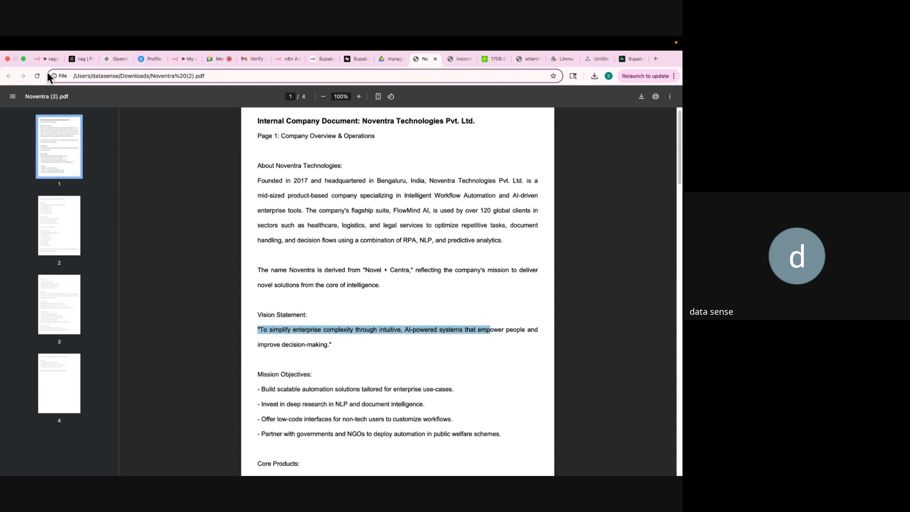
{"action": "left_click", "coordinate": [41, 61]}
Drag the chat panel divider down so the full ragchatbot workflow shows on the canvas.
{"action": "left_click", "coordinate": [145, 355]}
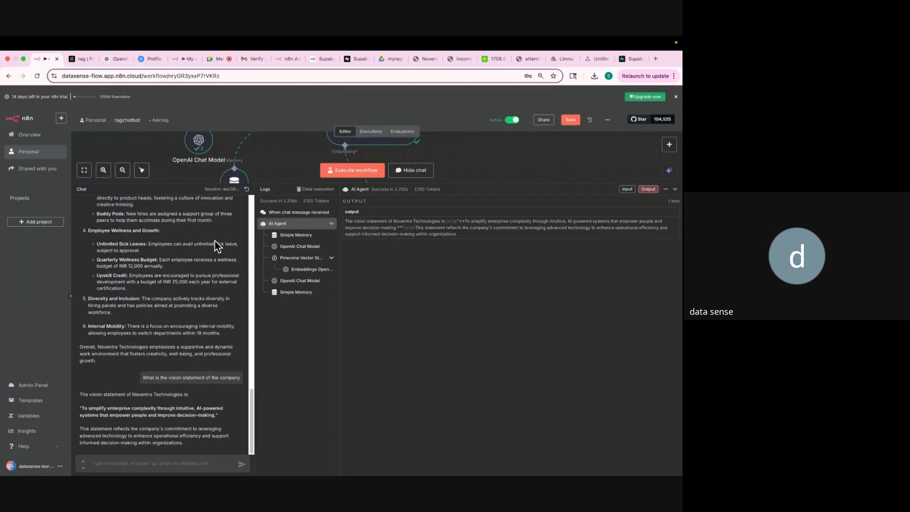
{"action": "left_click_drag", "start_coordinate": [443, 184], "coordinate": [451, 346]}
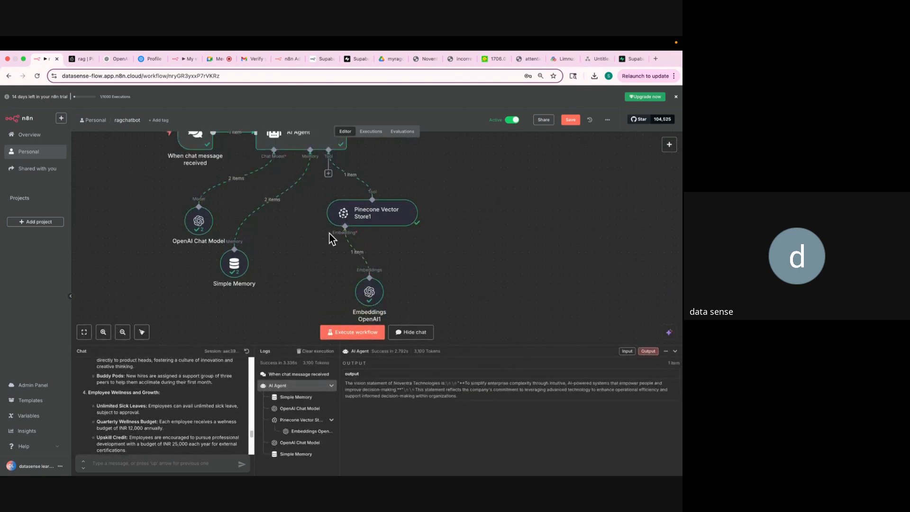
{"action": "scroll", "coordinate": [330, 223], "scroll_direction": "up", "scroll_amount": 2}
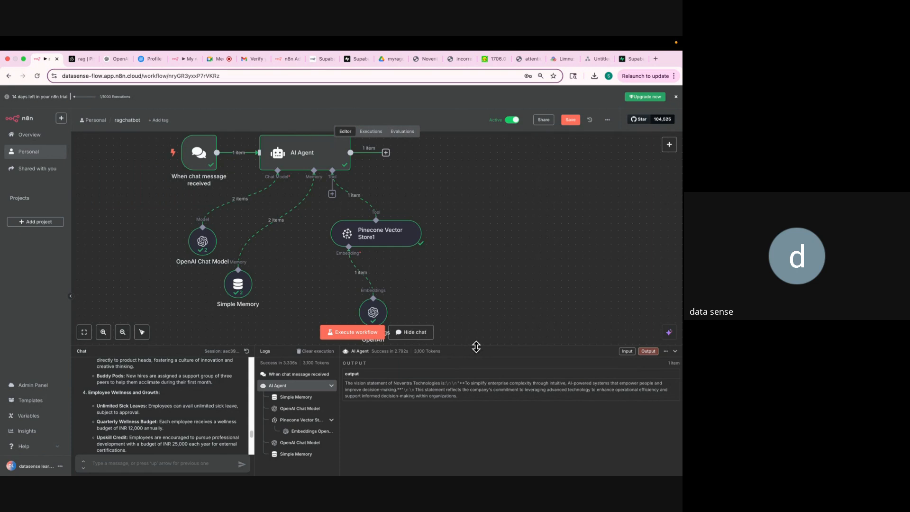
{"action": "left_click_drag", "start_coordinate": [476, 347], "coordinate": [465, 209]}
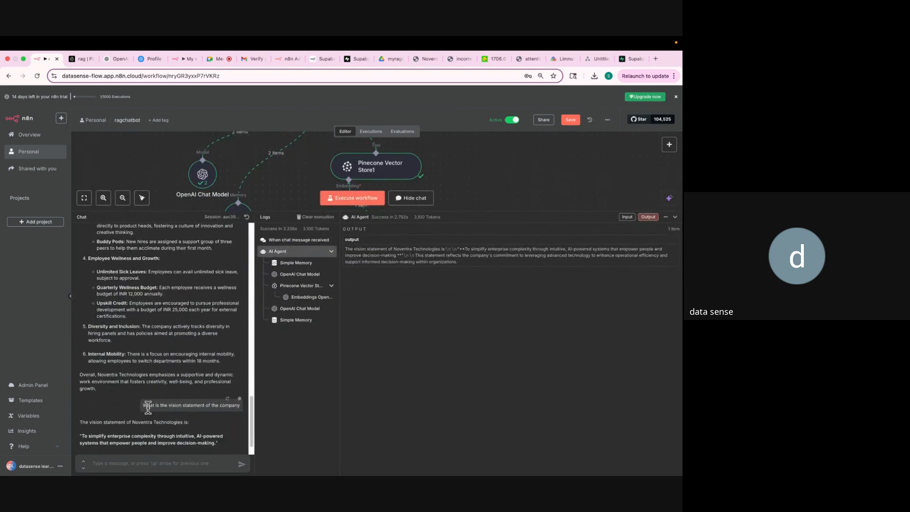
{"action": "left_click_drag", "start_coordinate": [141, 406], "coordinate": [238, 403]}
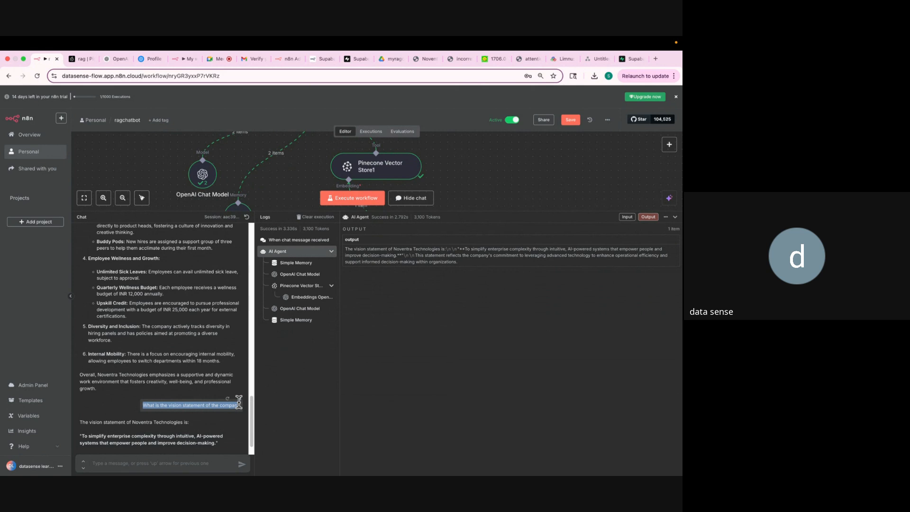
{"action": "left_click", "coordinate": [497, 210]}
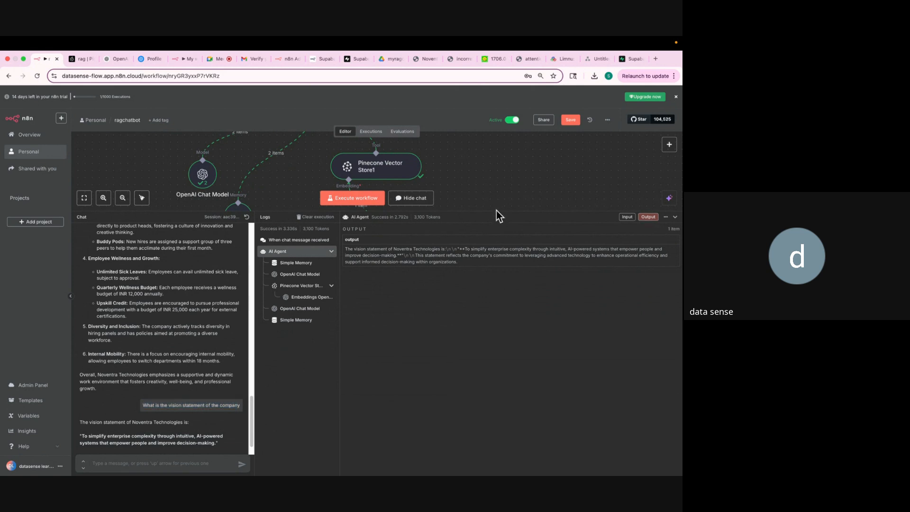
{"action": "left_click_drag", "start_coordinate": [486, 215], "coordinate": [493, 372]}
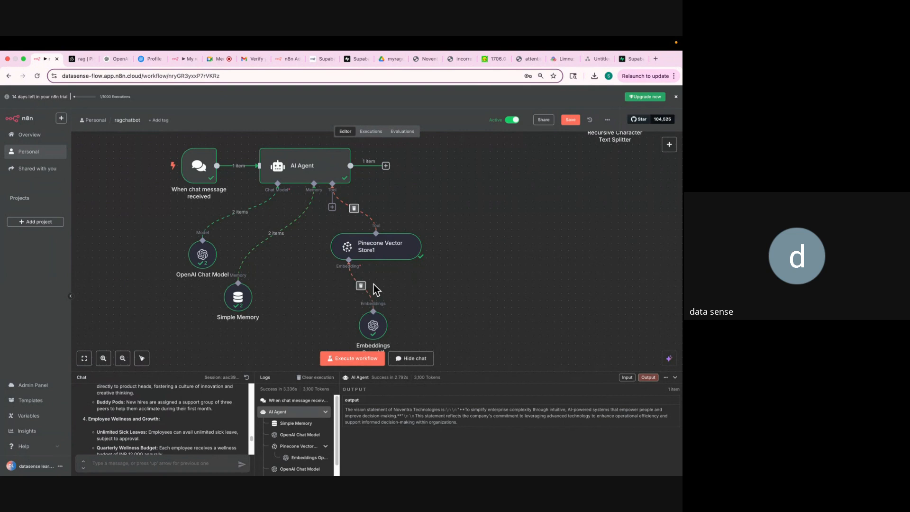
{"action": "scroll", "coordinate": [253, 322], "scroll_direction": "down", "scroll_amount": 1}
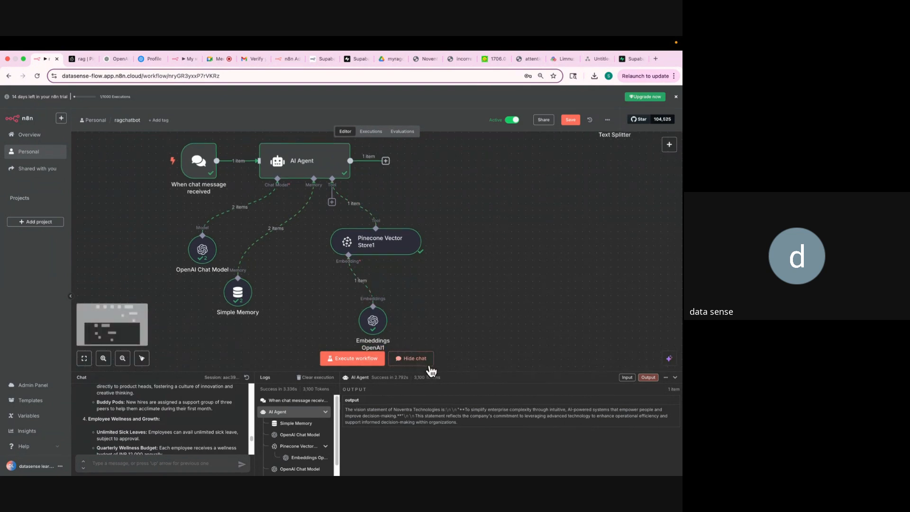
Resend the Noventra vision-statement question from the enlarged chat panel, then shrink it to show the canvas.
{"action": "left_click_drag", "start_coordinate": [437, 373], "coordinate": [437, 232]}
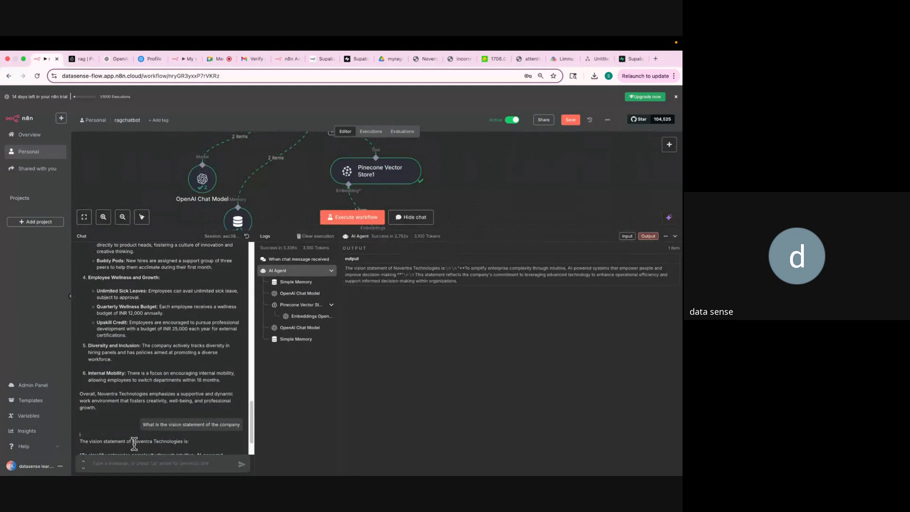
{"action": "key", "text": "Up"}
{"action": "key", "text": "BackSpace"}
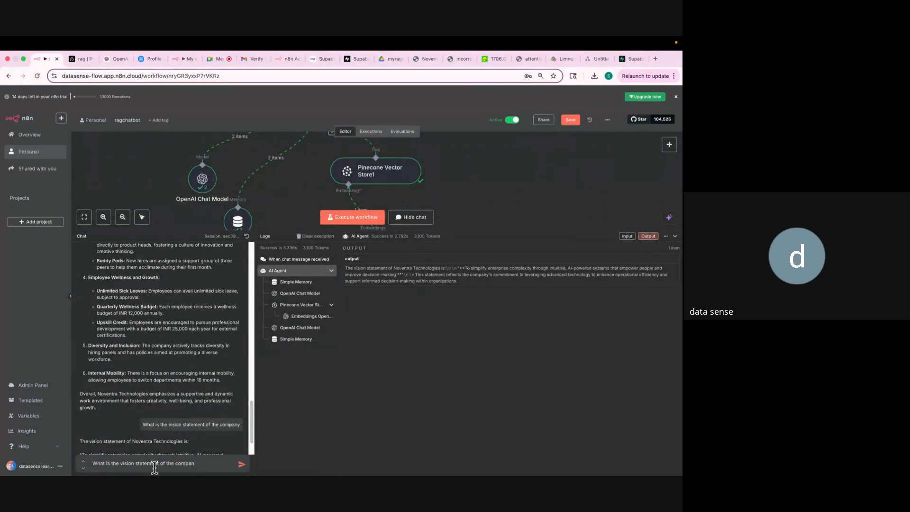
{"action": "left_click", "coordinate": [242, 466]}
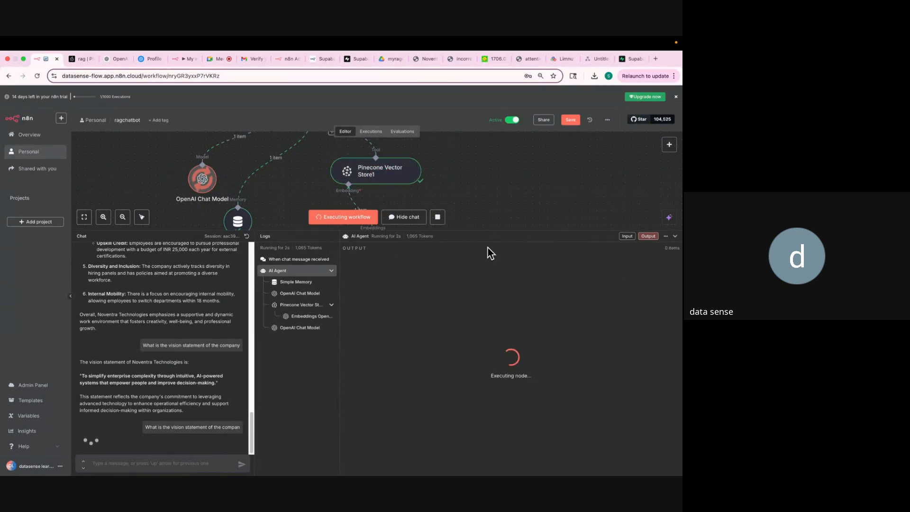
{"action": "left_click_drag", "start_coordinate": [490, 231], "coordinate": [491, 298]}
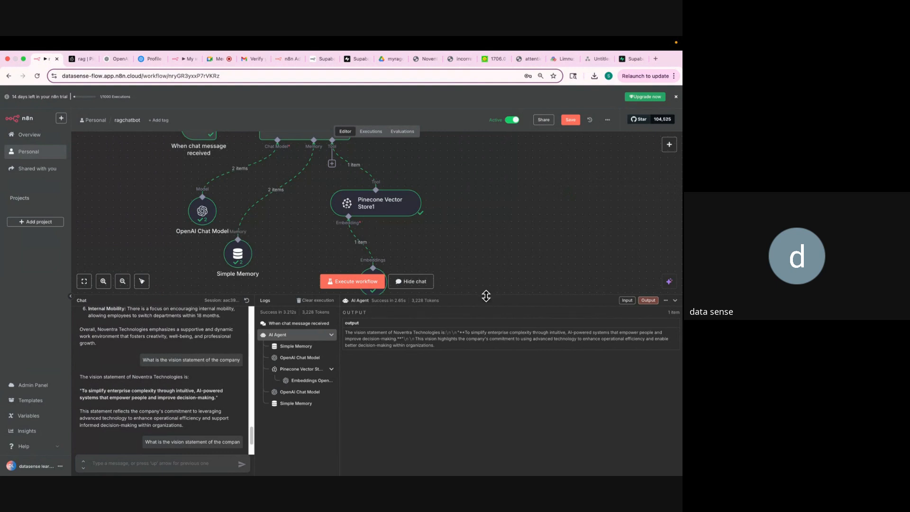
{"action": "left_click_drag", "start_coordinate": [487, 296], "coordinate": [496, 413]}
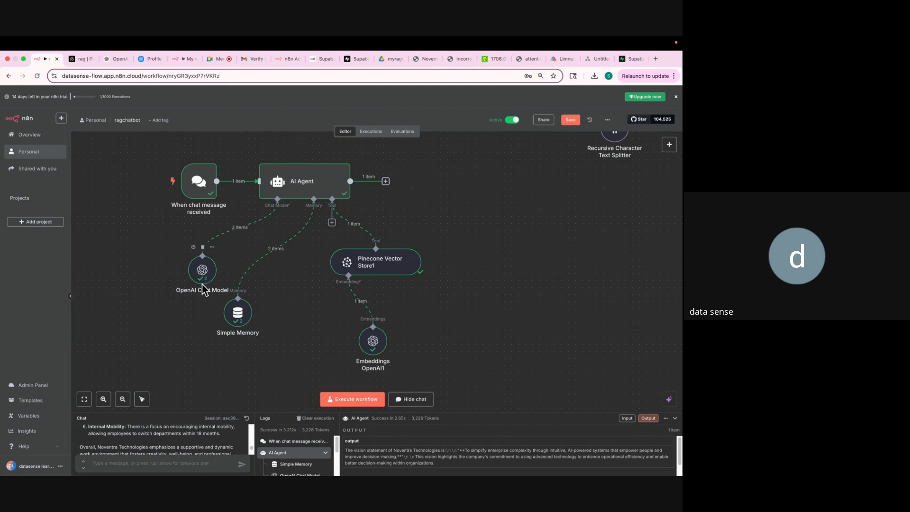
Move the OpenAI Chat Model node to the top-left and shift Simple Memory further left.
{"action": "left_click_drag", "start_coordinate": [202, 284], "coordinate": [113, 198]}
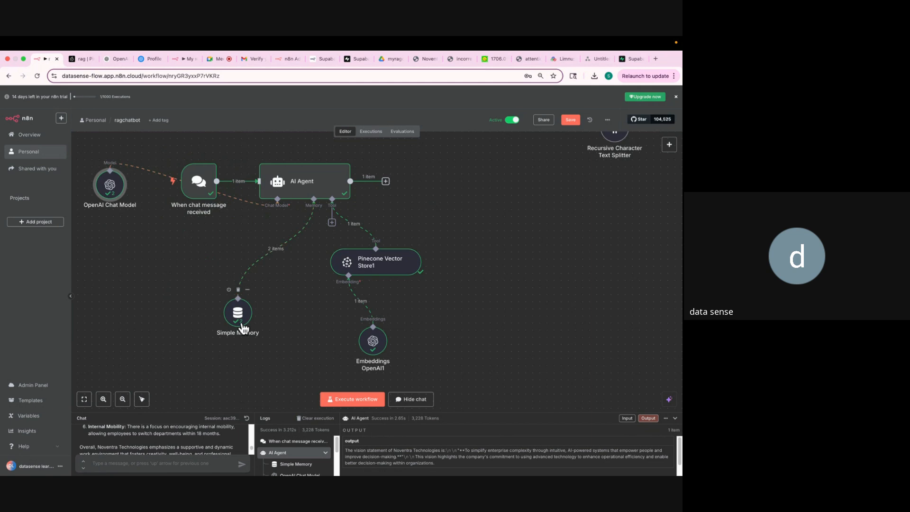
{"action": "left_click_drag", "start_coordinate": [245, 326], "coordinate": [169, 325]}
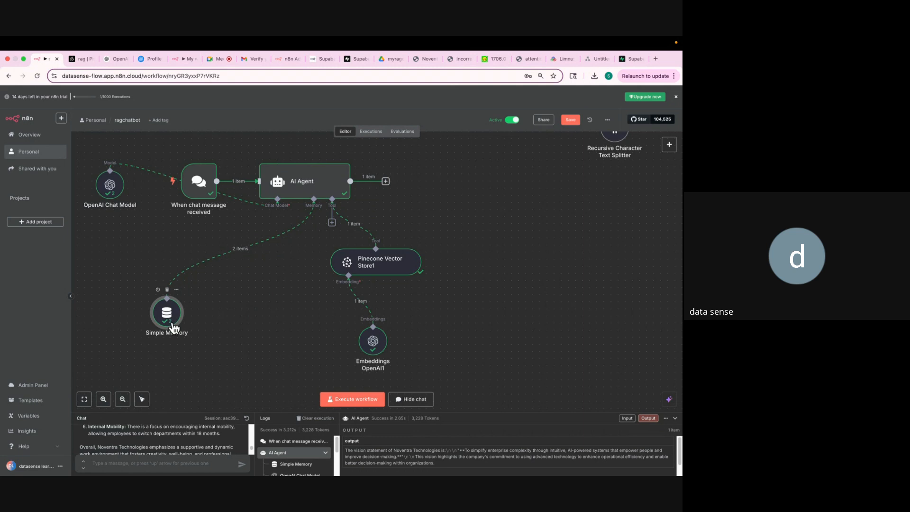
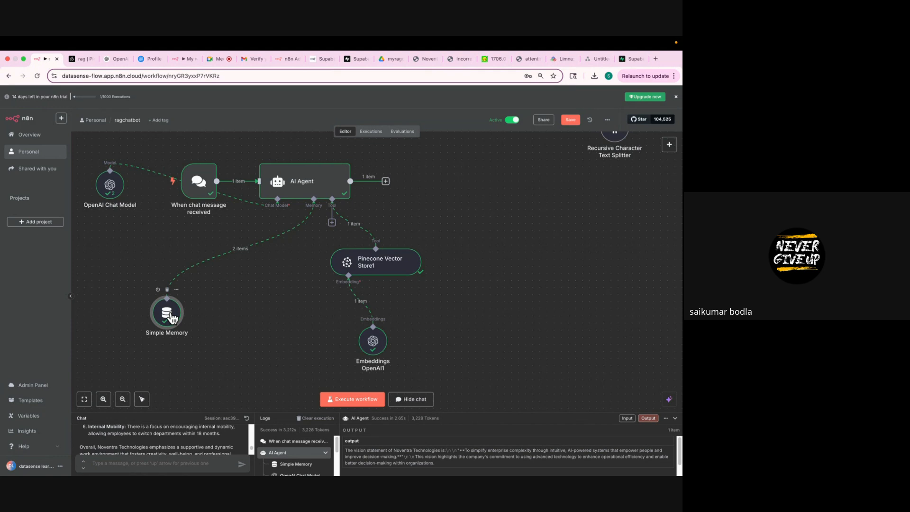
Move the OpenAI Chat Model node beneath the AI Agent's Chat Model connector.
{"action": "left_click_drag", "start_coordinate": [112, 191], "coordinate": [212, 363]}
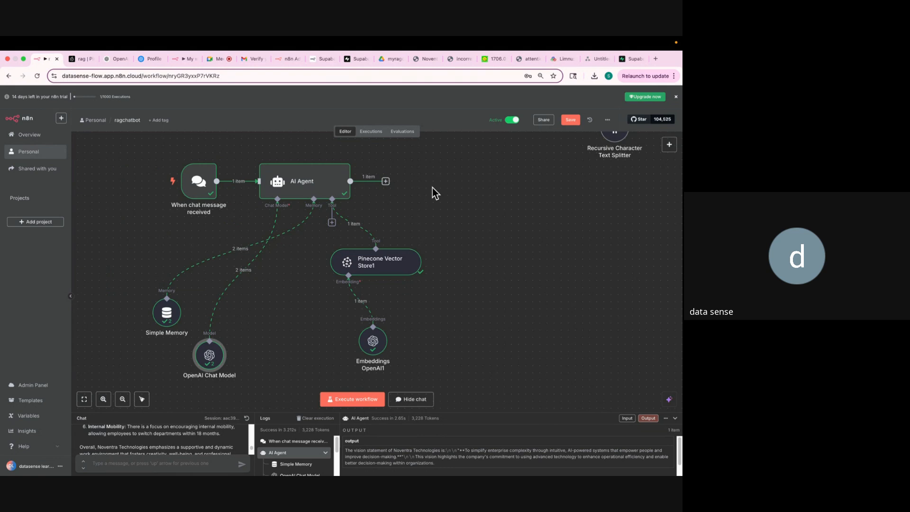
Add a Gmail 'Send a message' node after the AI Agent.
{"action": "left_click", "coordinate": [386, 182]}
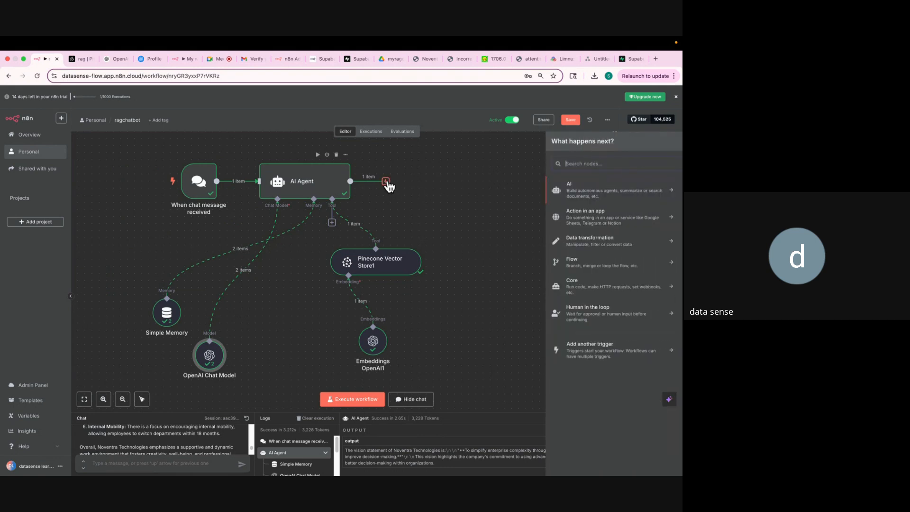
{"action": "type", "text": "gmail"}
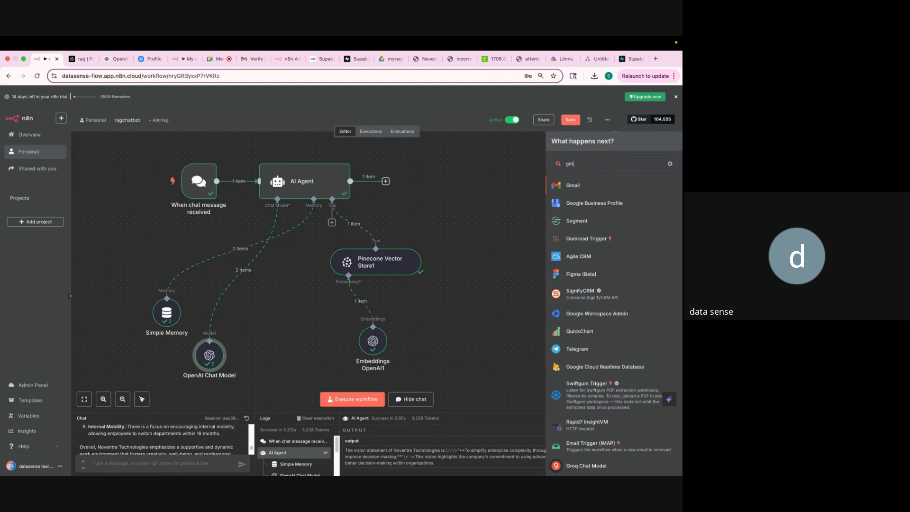
{"action": "left_click", "coordinate": [591, 188]}
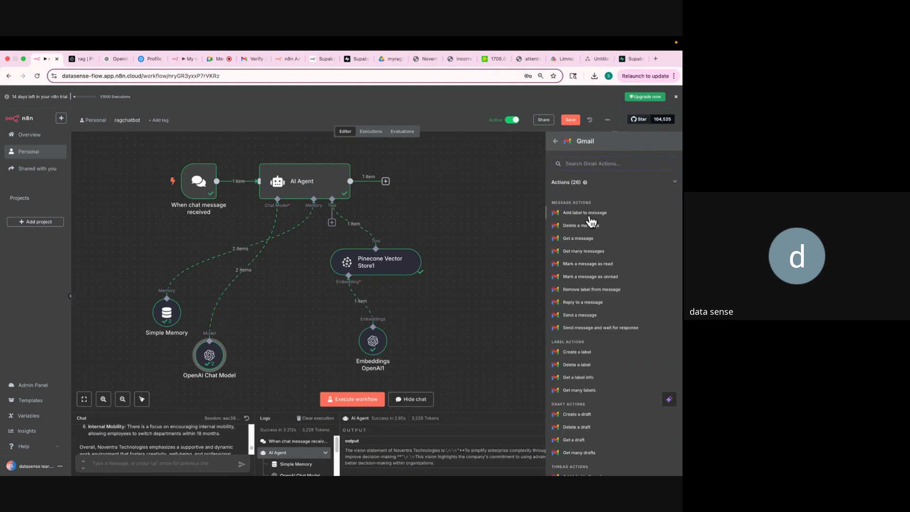
{"action": "left_click", "coordinate": [584, 316]}
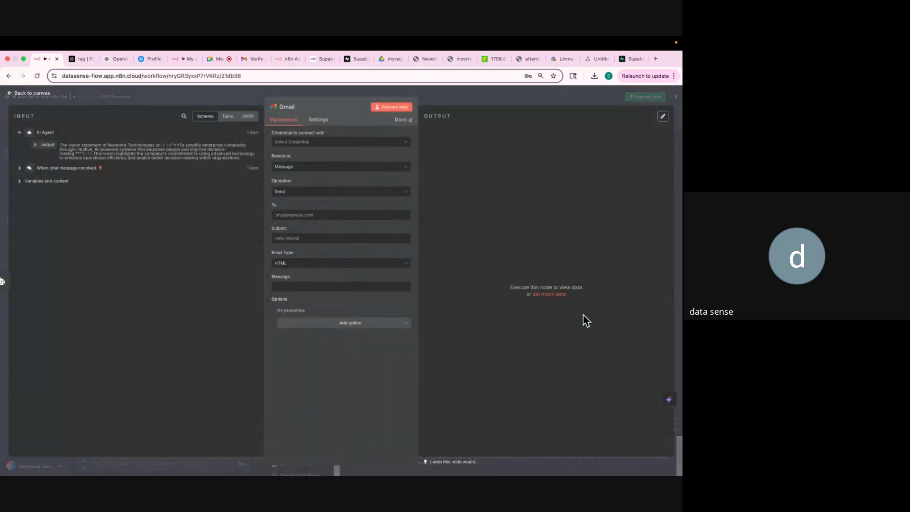
Create a new Gmail OAuth2 credential by signing in with Google and allowing access.
{"action": "left_click", "coordinate": [335, 143]}
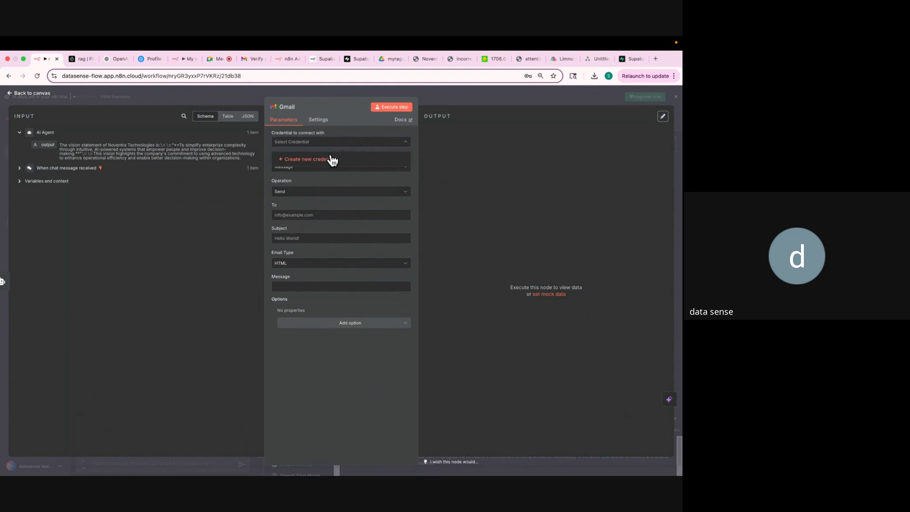
{"action": "left_click", "coordinate": [332, 160]}
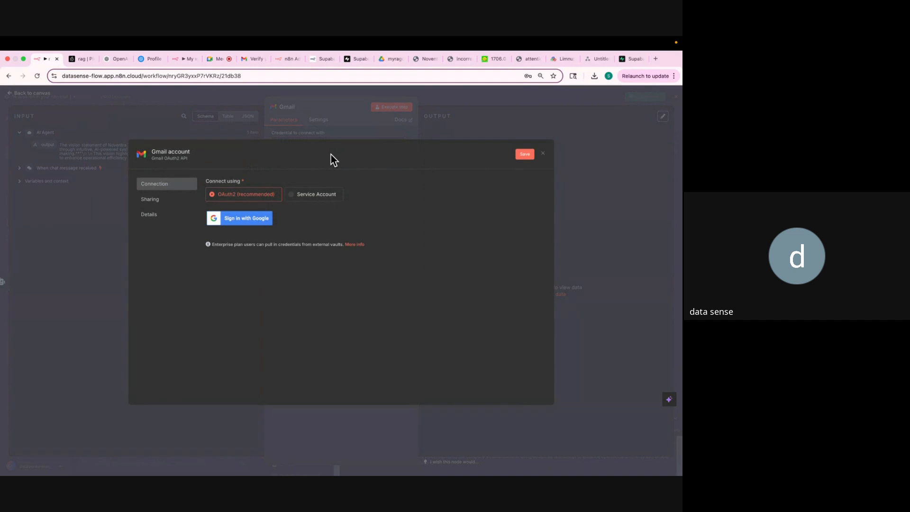
{"action": "left_click", "coordinate": [251, 218]}
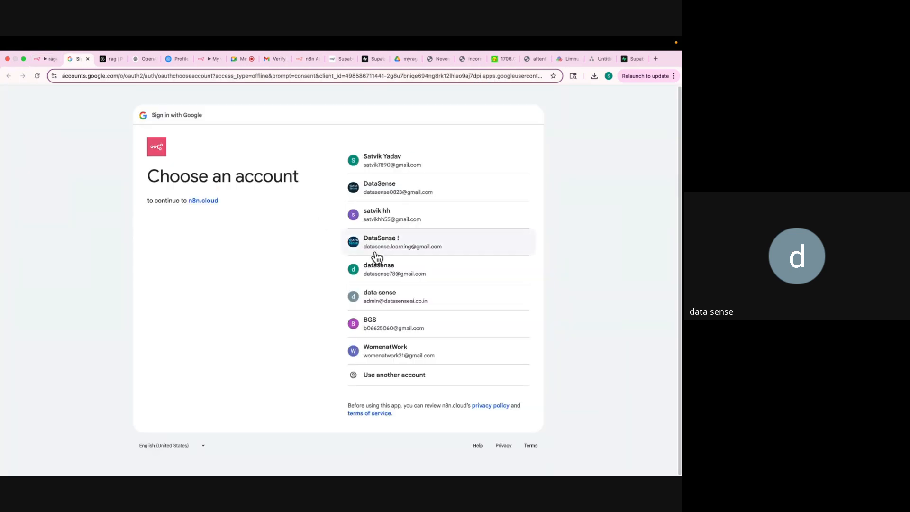
{"action": "left_click", "coordinate": [386, 294]}
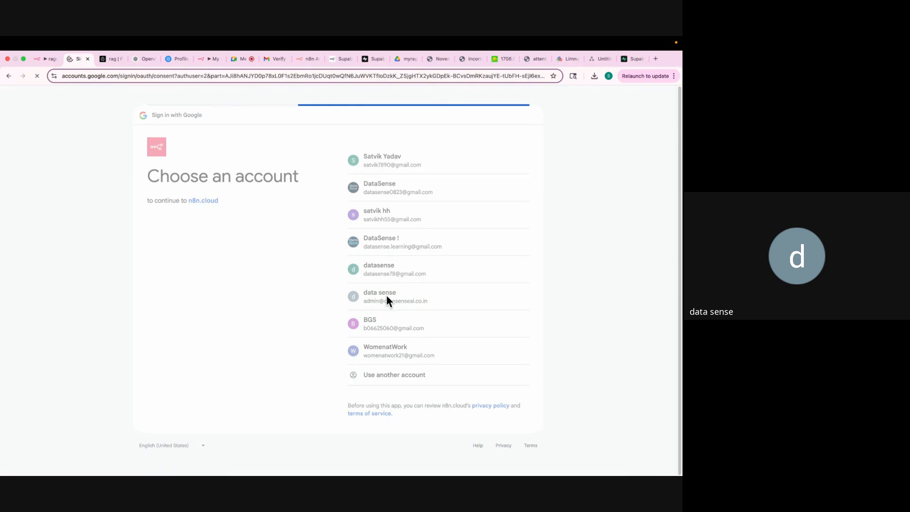
{"action": "left_click", "coordinate": [475, 348]}
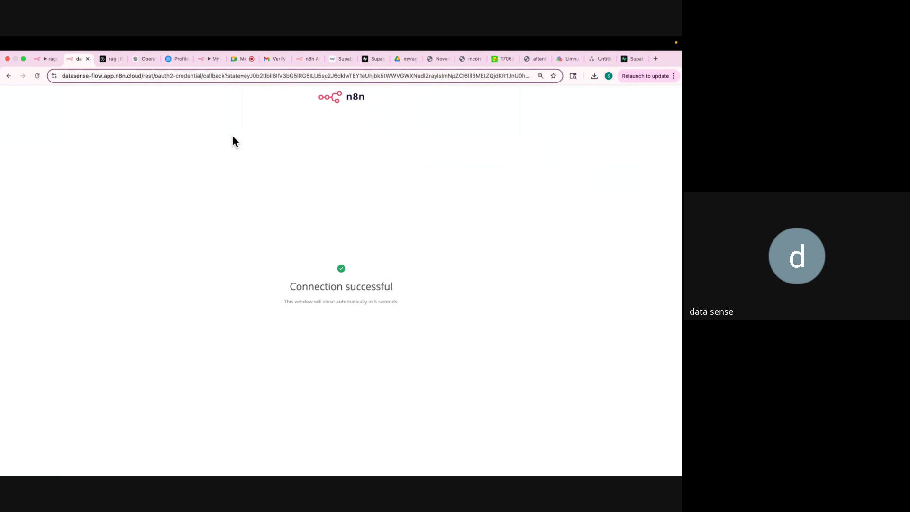
{"action": "left_click", "coordinate": [38, 59]}
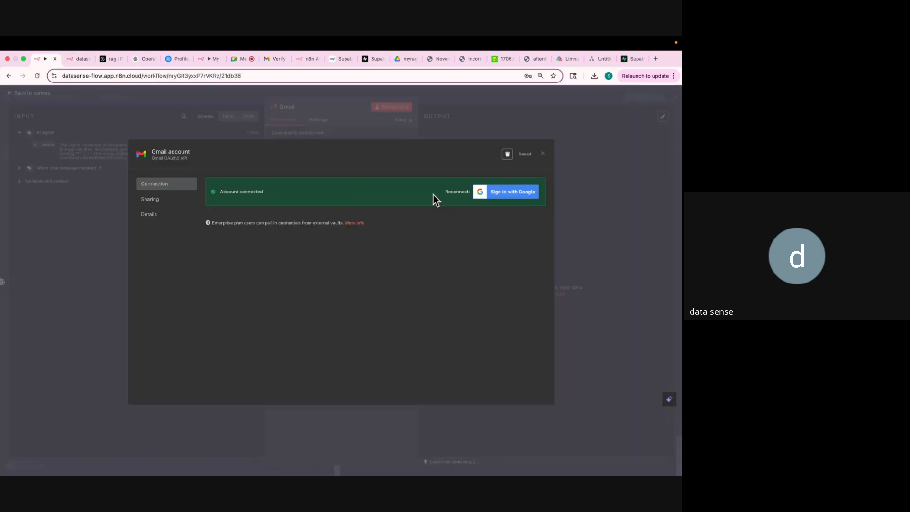
{"action": "left_click", "coordinate": [543, 154]}
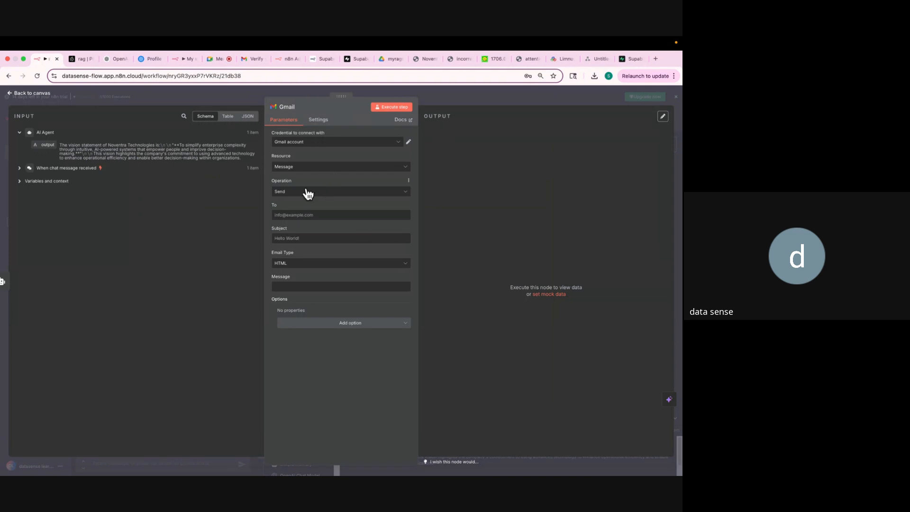
Keep the Message resource, enter the recipient's e-mail address and subject 'RAG Chatbot Ran Succeffuly'.
{"action": "left_click", "coordinate": [285, 165]}
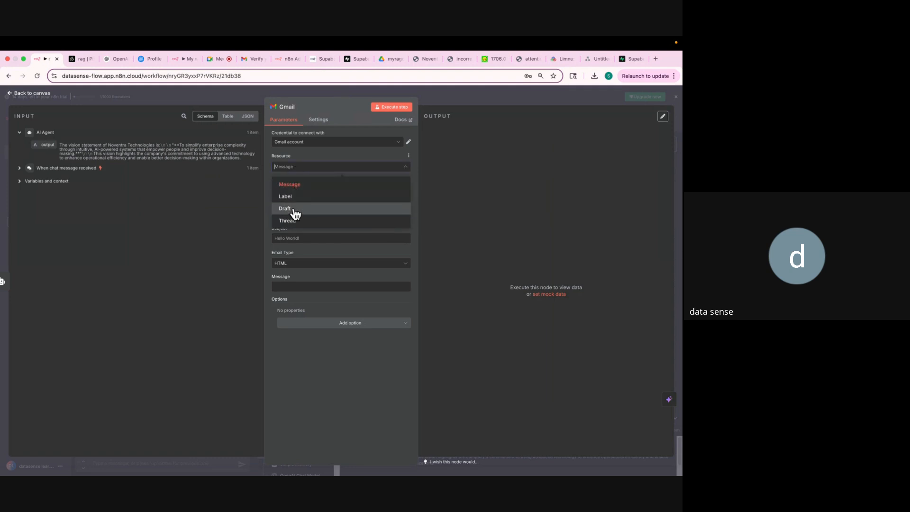
{"action": "left_click", "coordinate": [295, 189]}
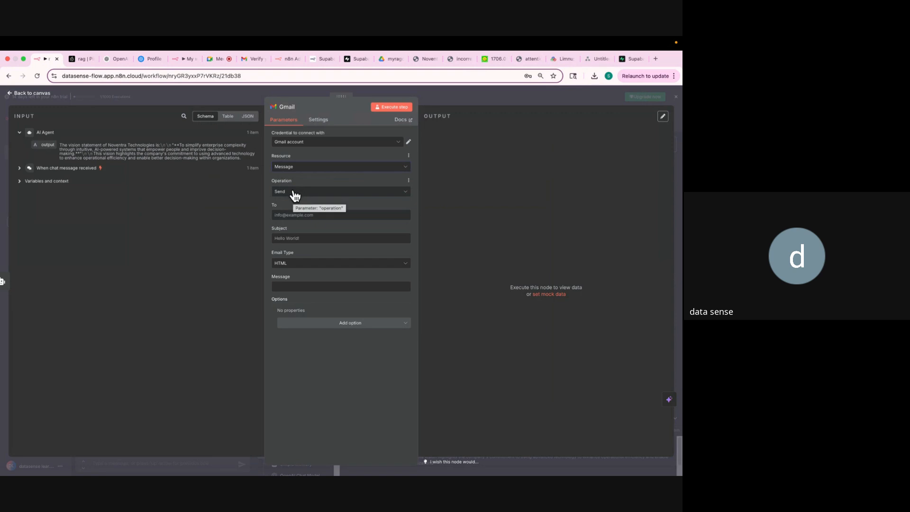
{"action": "left_click", "coordinate": [284, 214]}
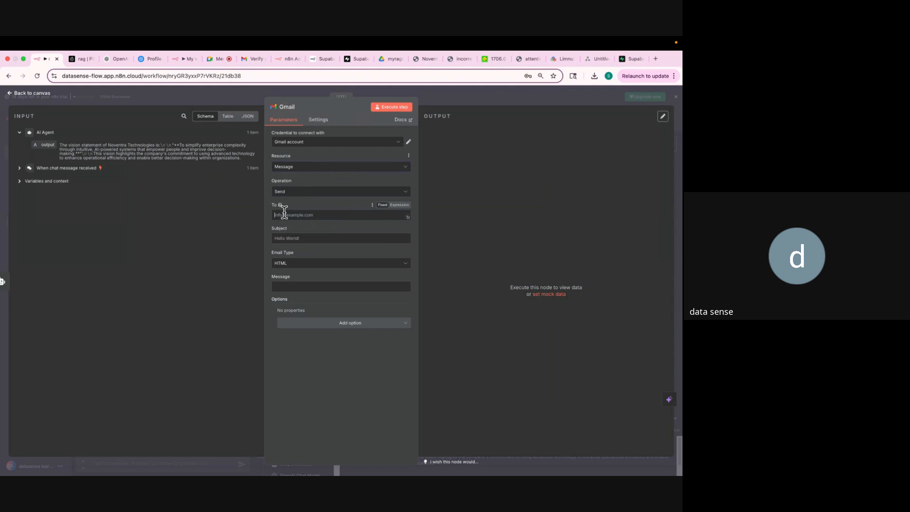
{"action": "left_click", "coordinate": [310, 238]}
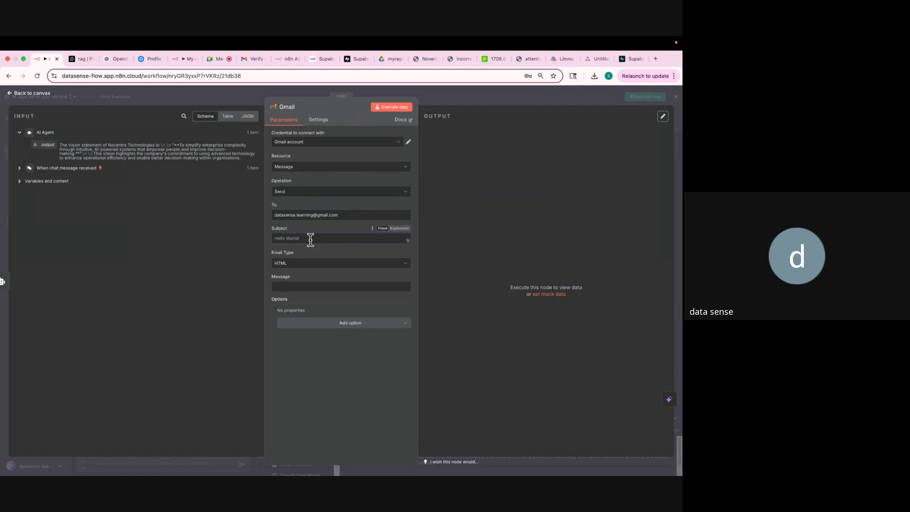
{"action": "type", "text": "RAG Chatbot Ran Succeffuly"}
Set Email Type to Text and clear the drafted message body.
{"action": "left_click", "coordinate": [309, 265]}
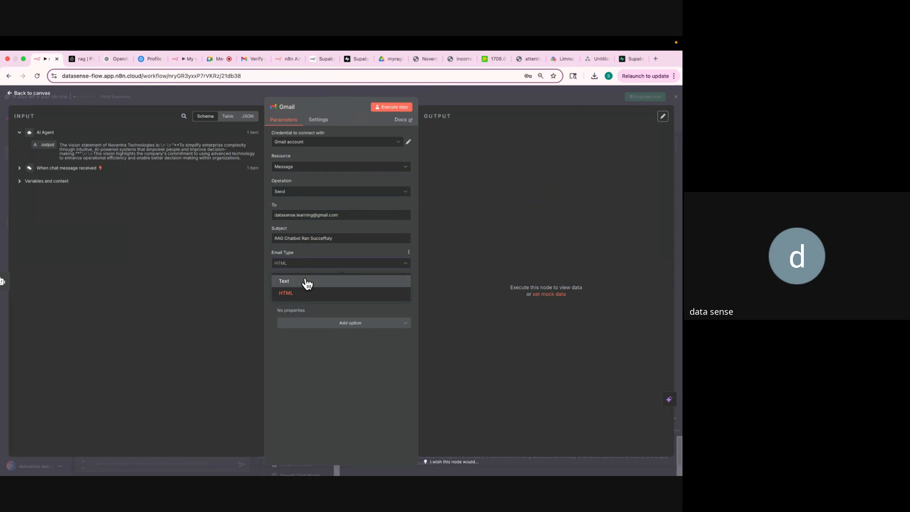
{"action": "left_click", "coordinate": [306, 282]}
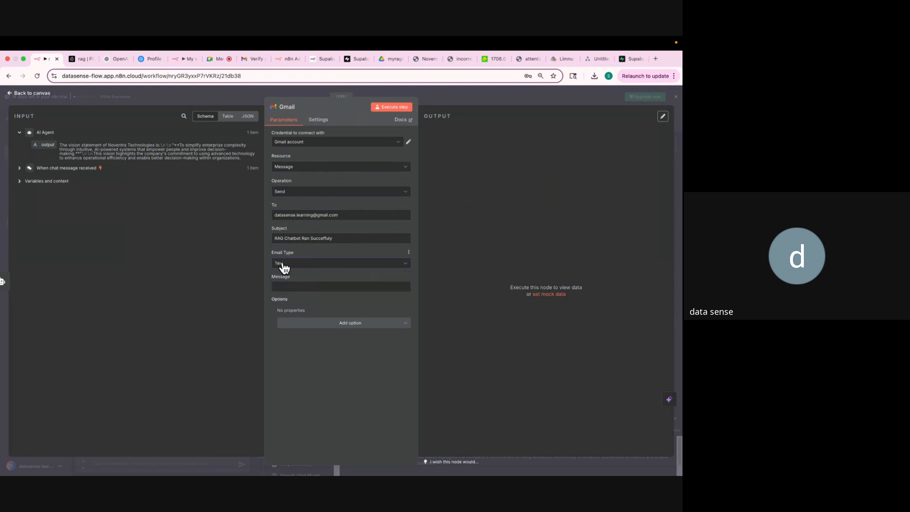
{"action": "left_click", "coordinate": [286, 285]}
{"action": "type", "text": "Your Chatbot Responded Successfully. Below is the Answer"}
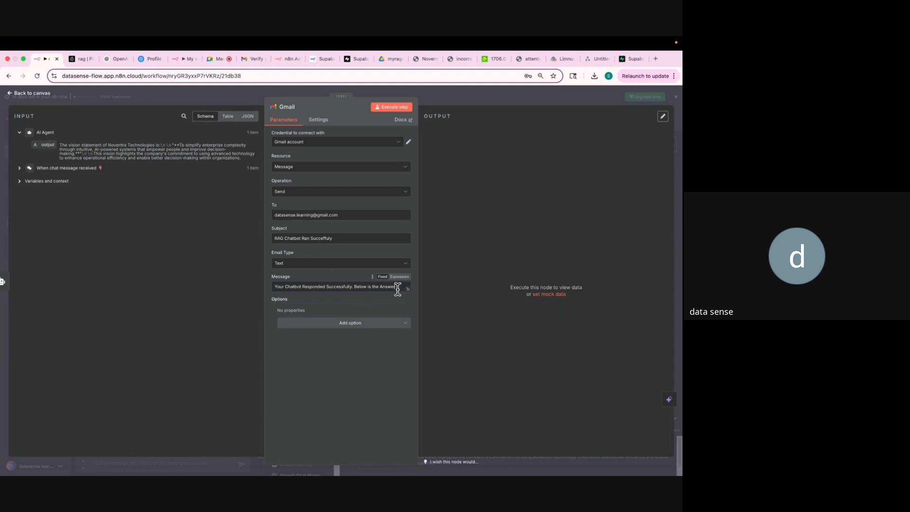
{"action": "left_click_drag", "start_coordinate": [397, 289], "coordinate": [278, 287]}
{"action": "key", "text": "super+c"}
{"action": "key", "text": "BackSpace"}
{"action": "key", "text": "super+equal"}
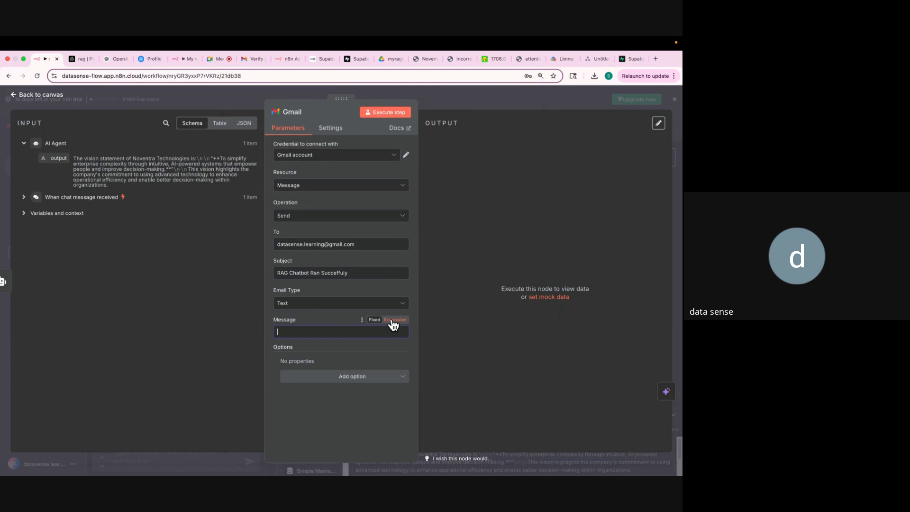
Make the message an expression with a pasted greeting and the AI Agent's {{ $json.output }}.
{"action": "left_click", "coordinate": [393, 321]}
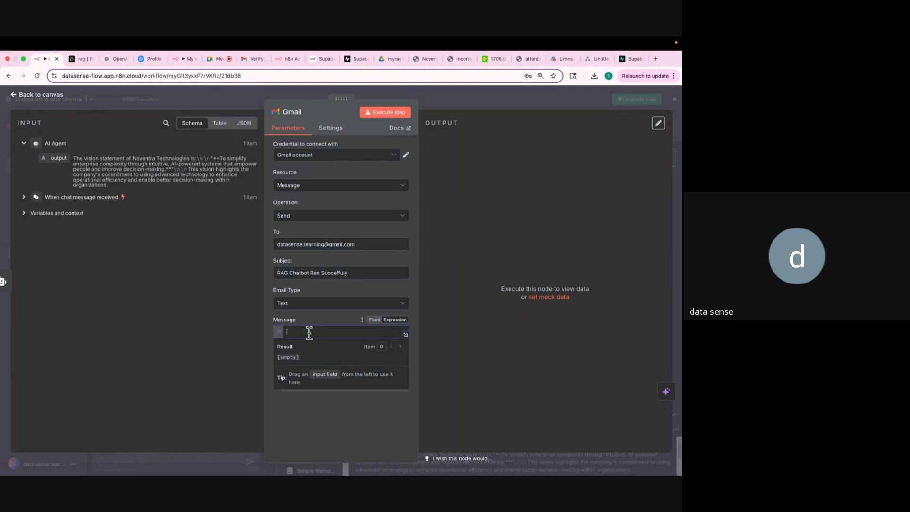
{"action": "key", "text": "super+v"}
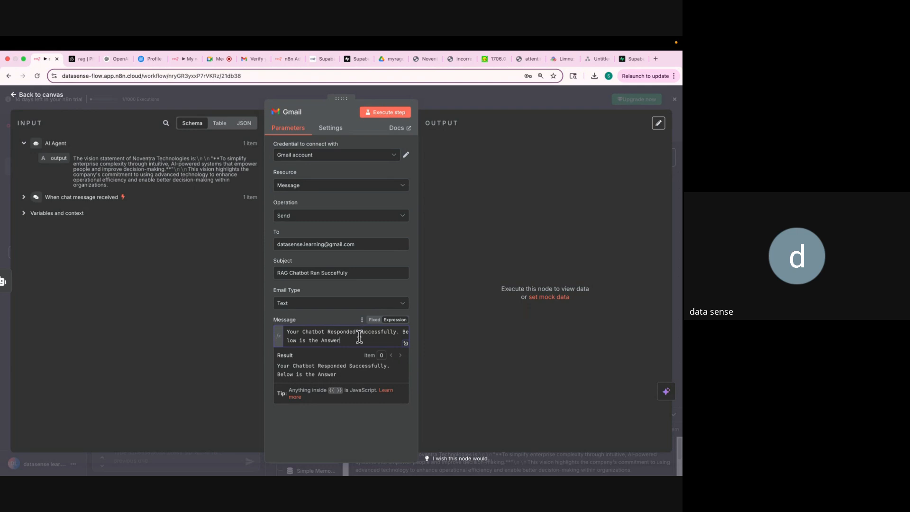
{"action": "key", "text": "Return"}
{"action": "key", "text": "Return"}
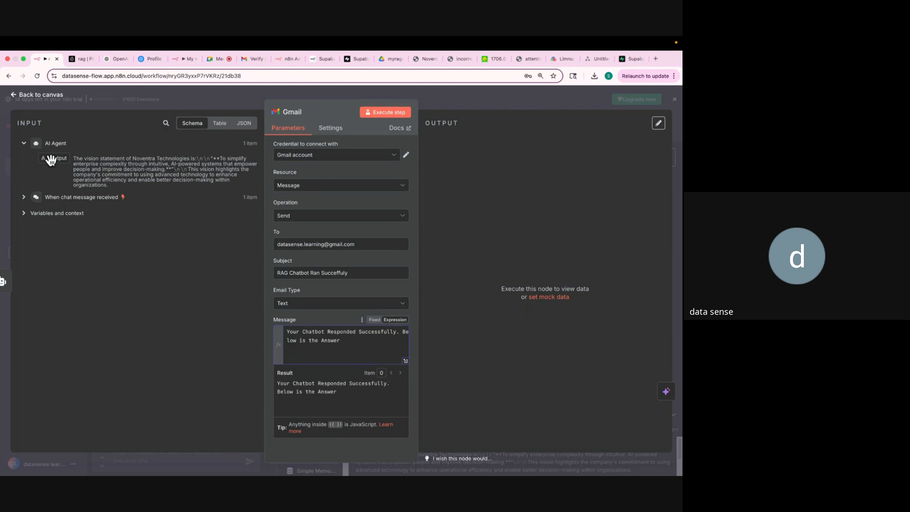
{"action": "left_click_drag", "start_coordinate": [51, 160], "coordinate": [294, 357]}
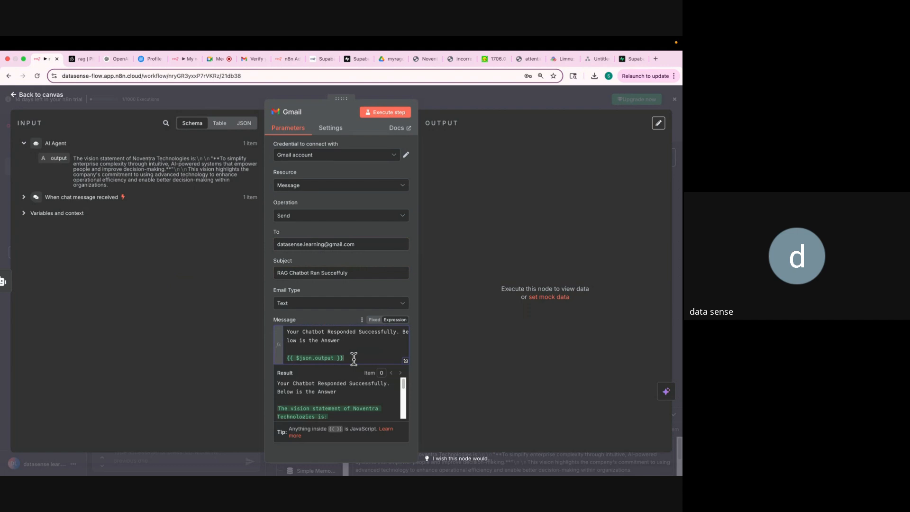
{"action": "key", "text": "Return"}
{"action": "key", "text": "Return"}
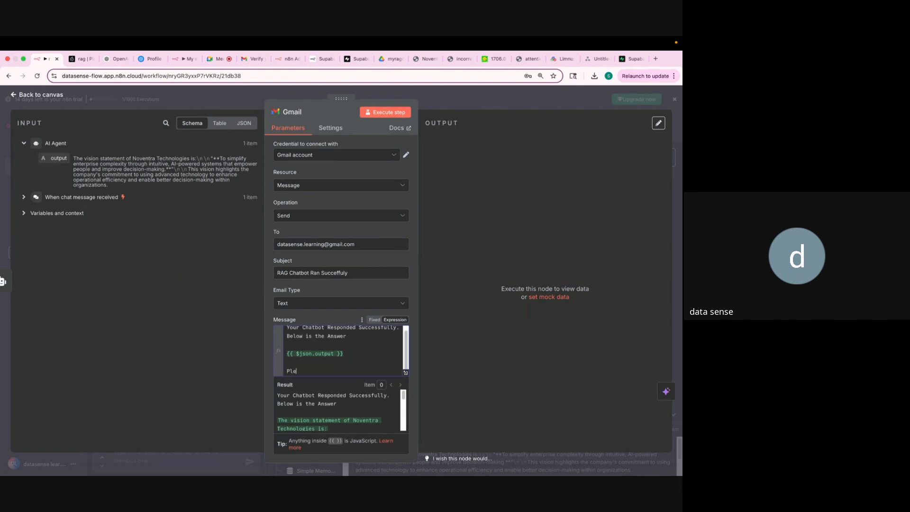
Add a review request and 'Regards,' sign-off, then execute the Gmail step to send it.
{"action": "type", "text": "Please review. In case of discrepency, "}
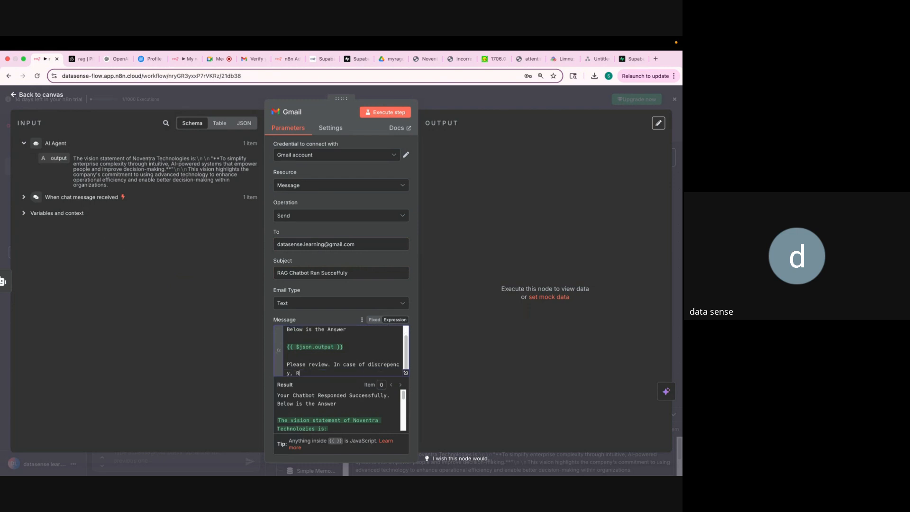
{"action": "type", "text": "Rech"}
{"action": "type", "text": "ch "}
{"action": "type", "text": "out back to us"}
{"action": "key", "text": "Return"}
{"action": "key", "text": "Return"}
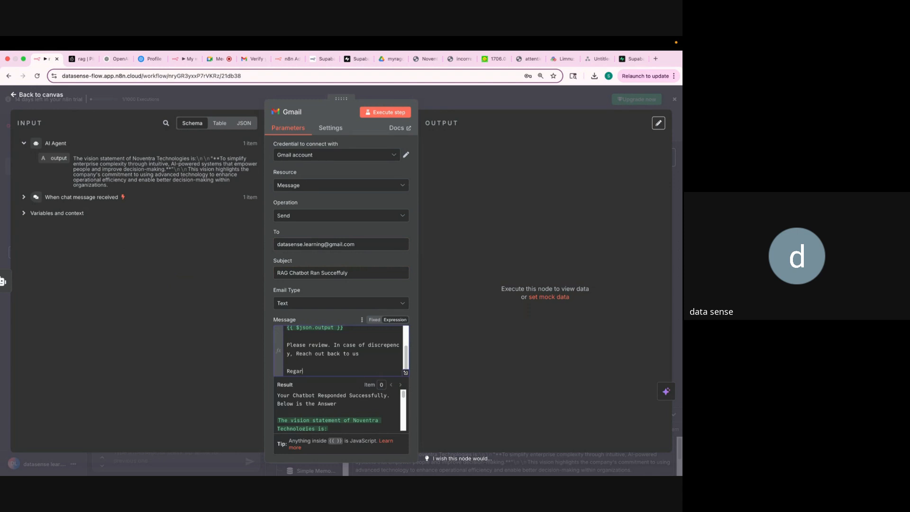
{"action": "type", "text": "Regards,"}
{"action": "key", "text": "Return"}
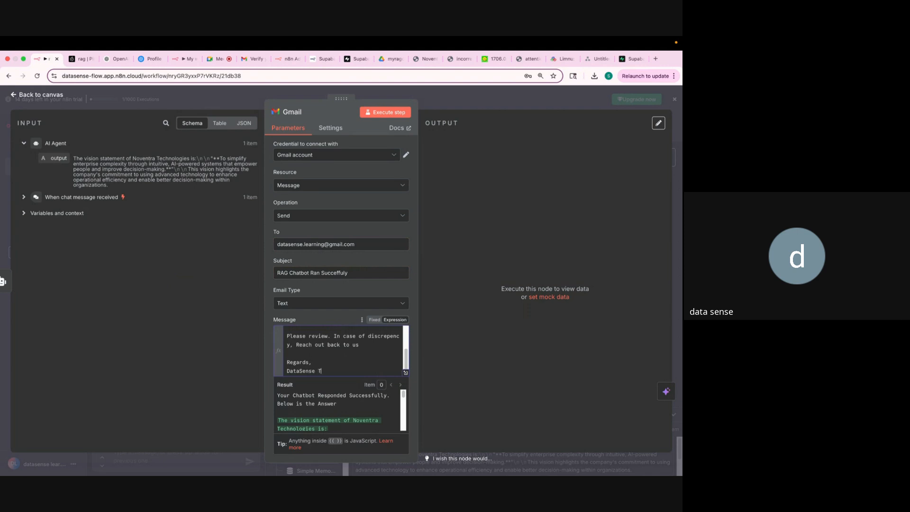
{"action": "scroll", "coordinate": [347, 357], "scroll_direction": "up", "scroll_amount": 3}
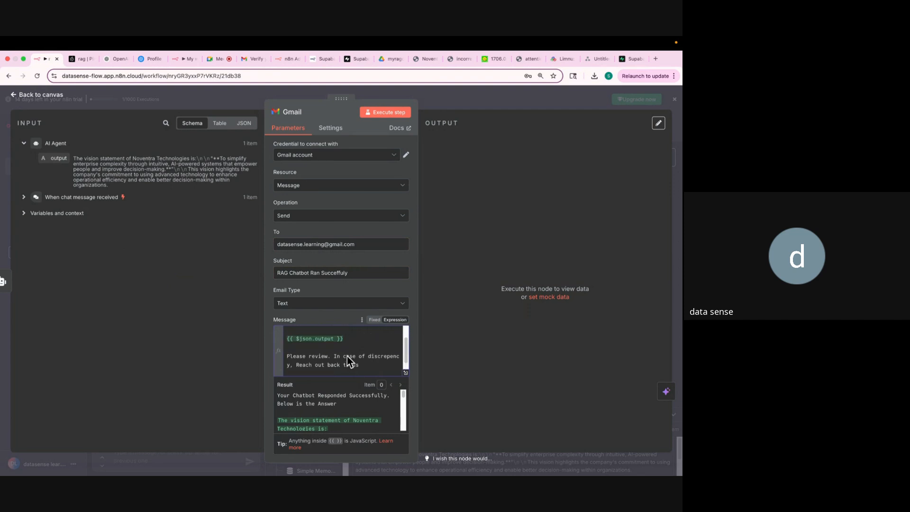
{"action": "scroll", "coordinate": [347, 356], "scroll_direction": "down", "scroll_amount": 3}
{"action": "scroll", "coordinate": [347, 356], "scroll_direction": "up", "scroll_amount": 5}
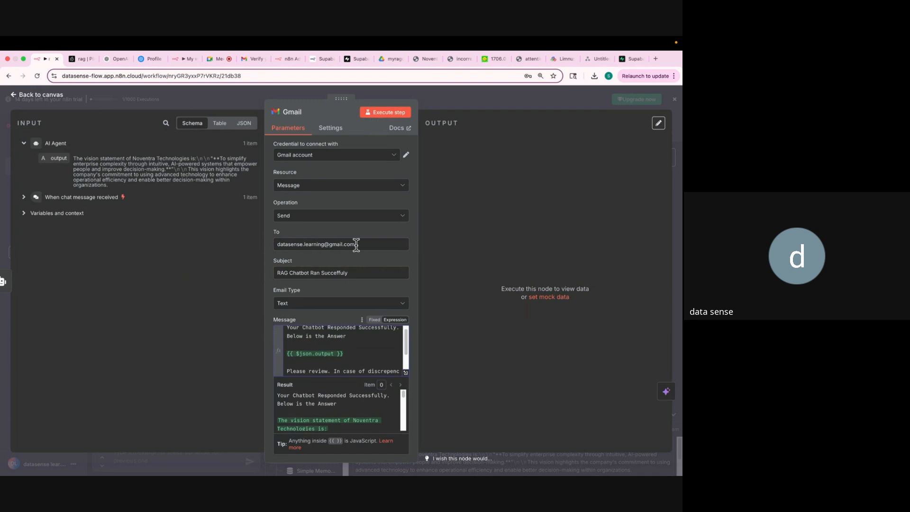
{"action": "left_click", "coordinate": [381, 113]}
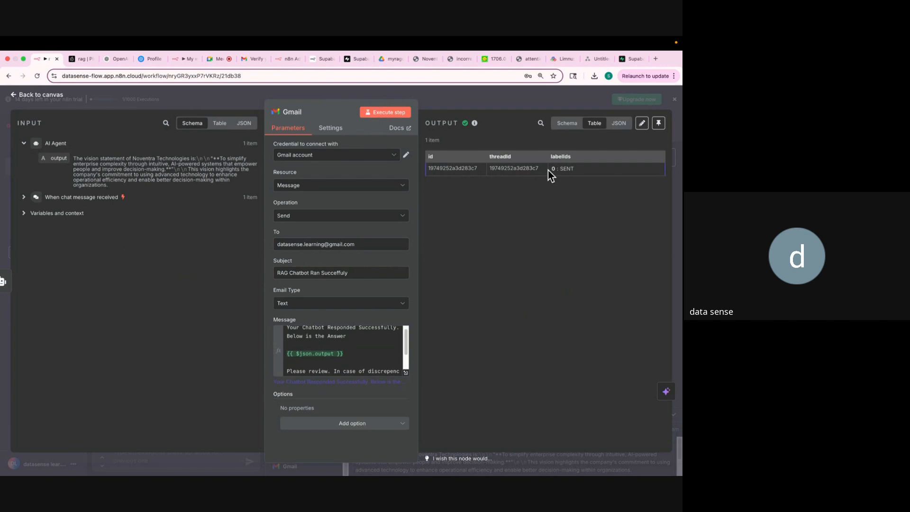
Refresh the Gmail inbox and review the emailed vision-statement answer, then return to n8n.
{"action": "left_click", "coordinate": [249, 59]}
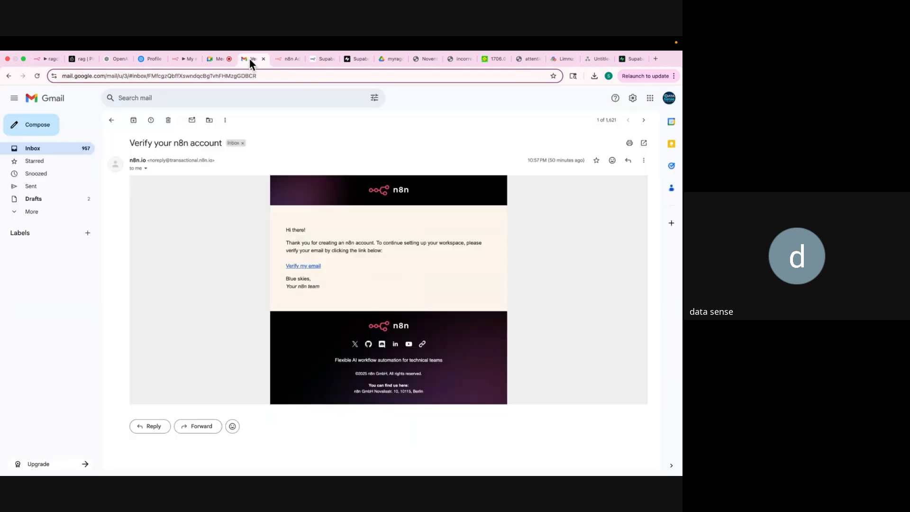
{"action": "left_click", "coordinate": [256, 72]}
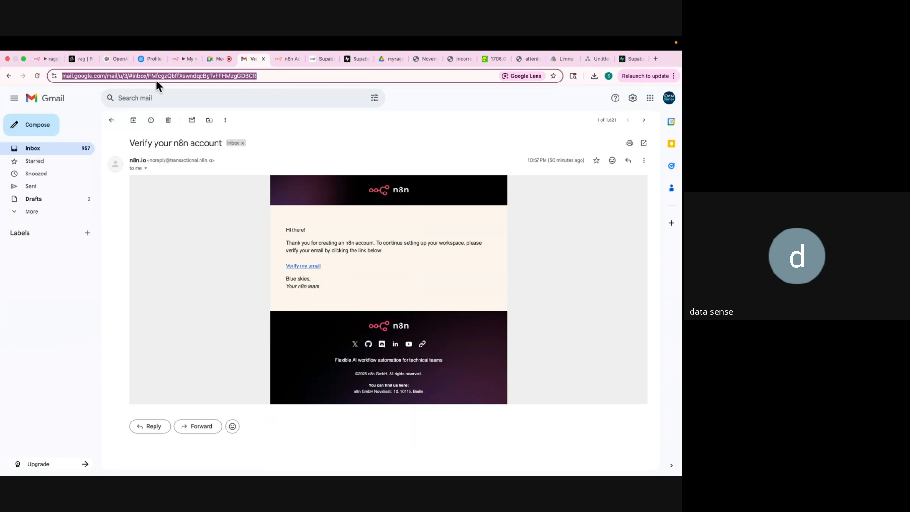
{"action": "left_click", "coordinate": [111, 120]}
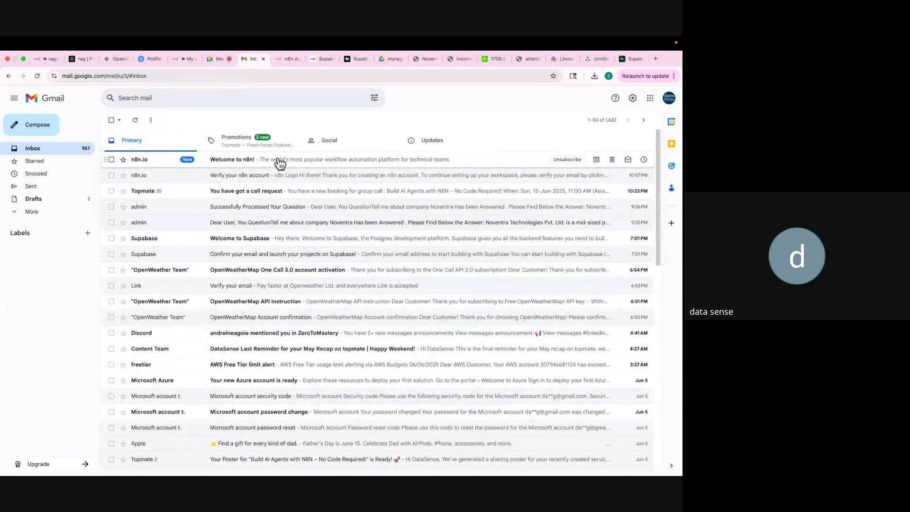
{"action": "left_click", "coordinate": [178, 75]}
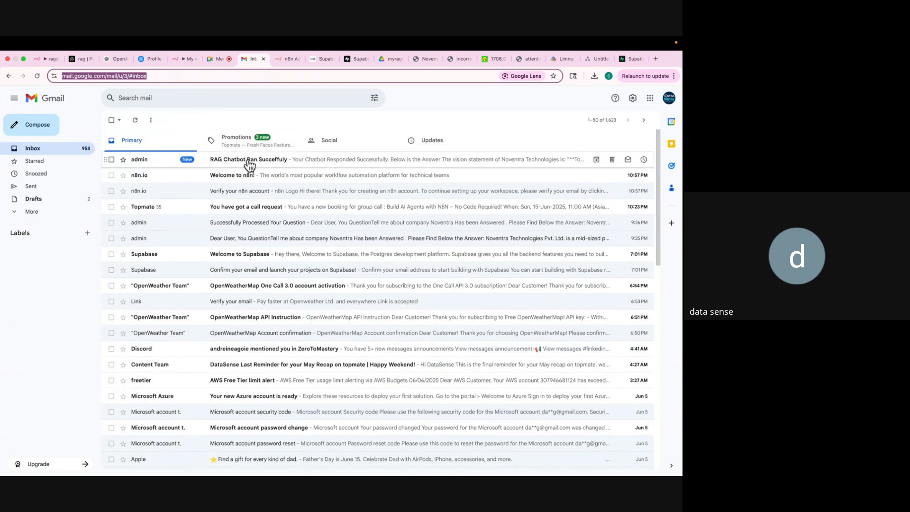
{"action": "left_click", "coordinate": [249, 161]}
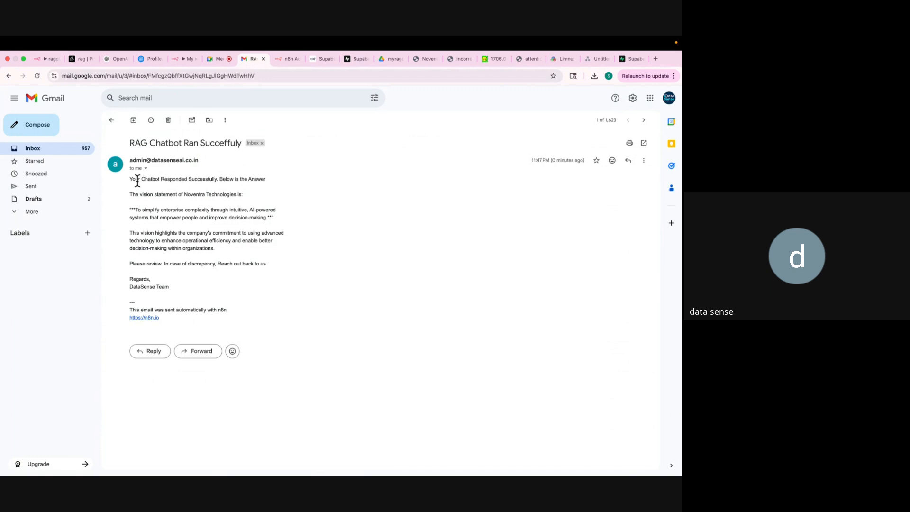
{"action": "left_click_drag", "start_coordinate": [129, 179], "coordinate": [250, 179]}
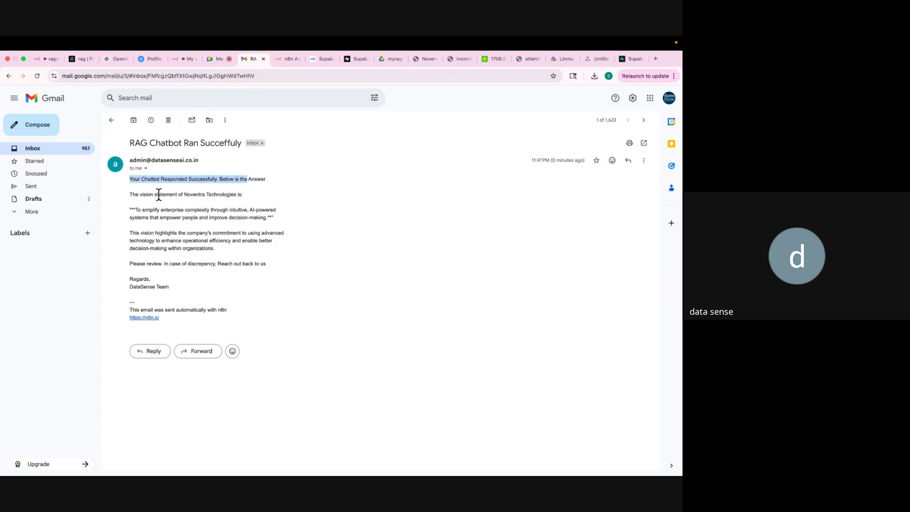
{"action": "left_click_drag", "start_coordinate": [132, 195], "coordinate": [261, 268]}
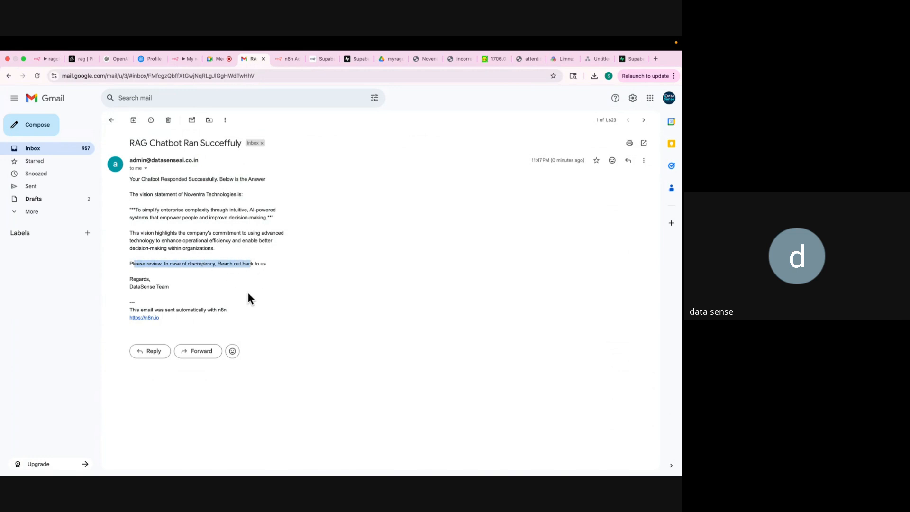
{"action": "left_click", "coordinate": [111, 120]}
{"action": "left_click", "coordinate": [43, 60]}
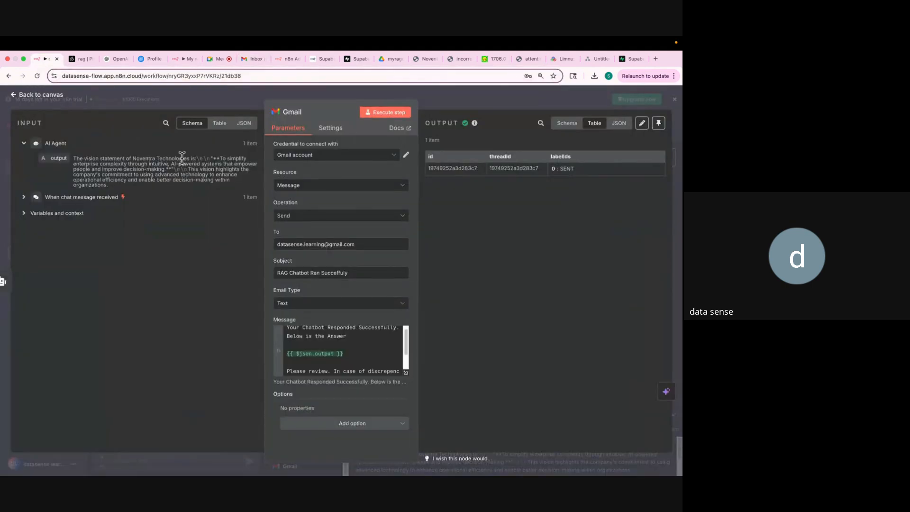
Rearrange the Pinecone, Embeddings and Chat Model nodes at 90% zoom and enlarge the chat panel.
{"action": "left_click", "coordinate": [438, 99]}
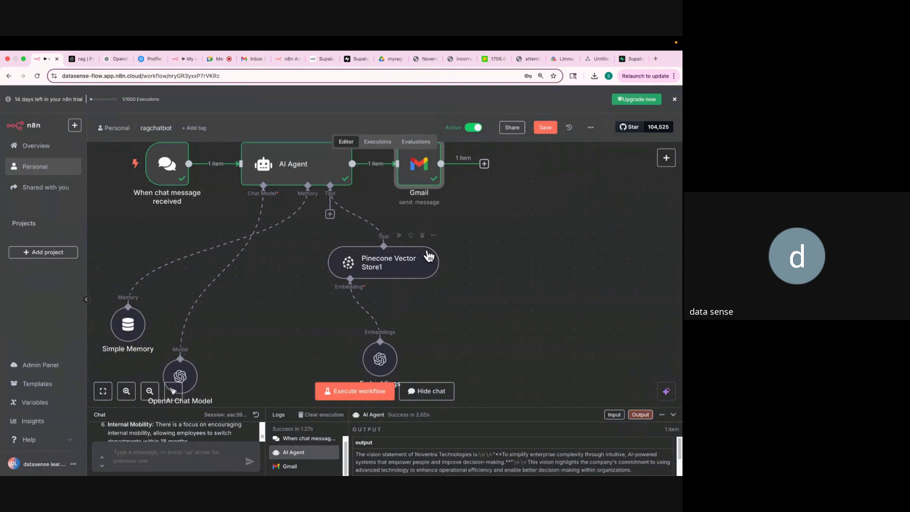
{"action": "left_click_drag", "start_coordinate": [422, 282], "coordinate": [466, 284]}
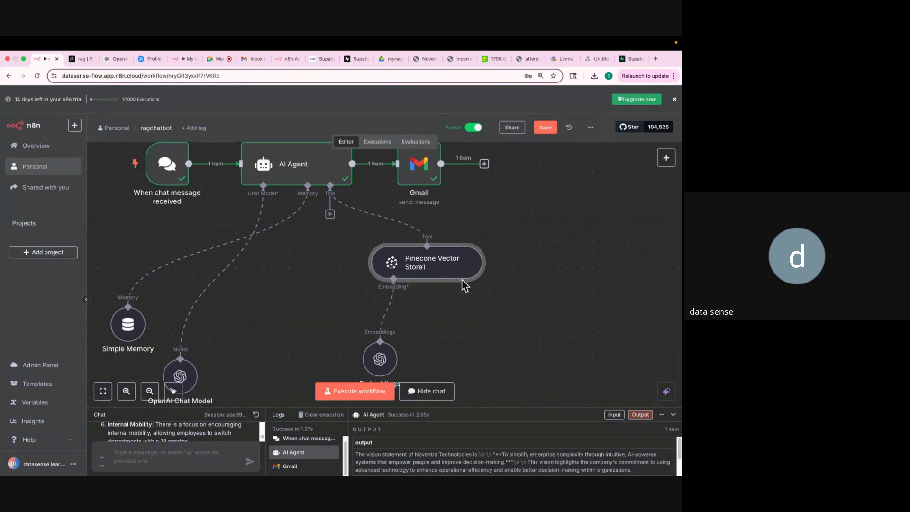
{"action": "left_click_drag", "start_coordinate": [387, 363], "coordinate": [432, 336]}
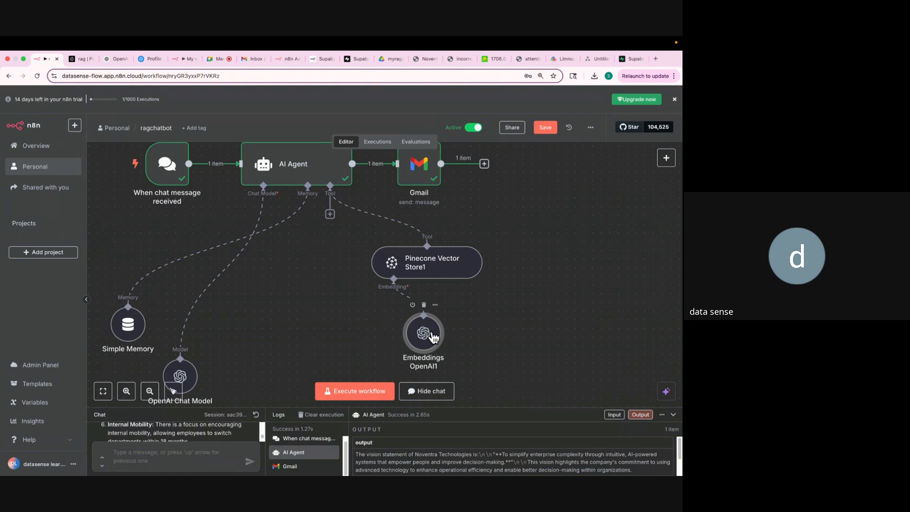
{"action": "key", "text": "ctrl+minus"}
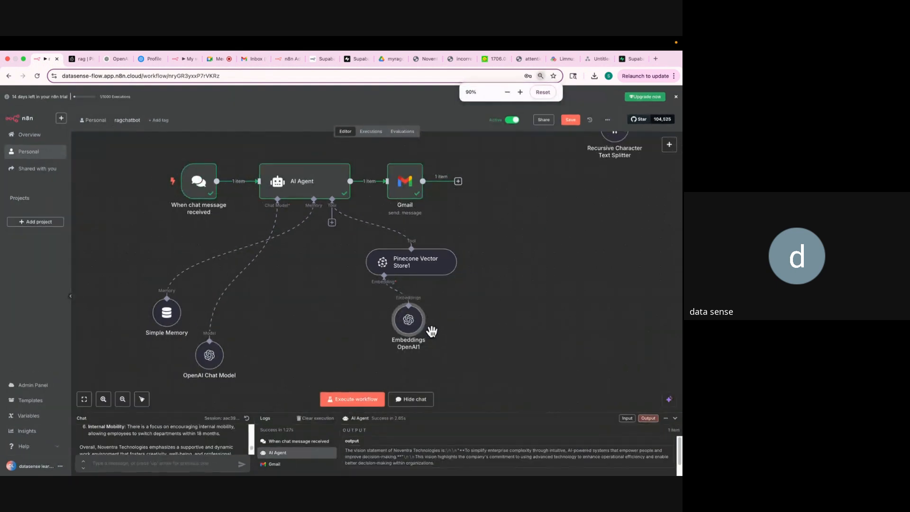
{"action": "left_click_drag", "start_coordinate": [209, 356], "coordinate": [308, 351]}
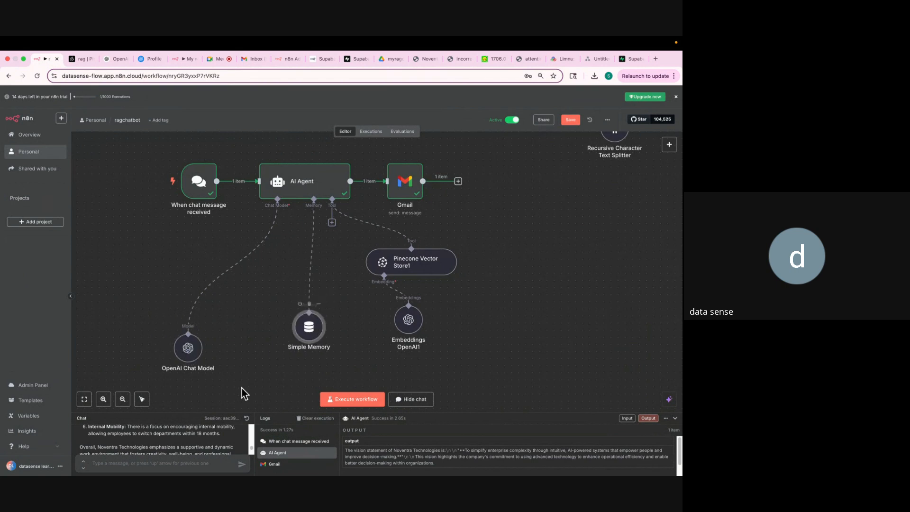
{"action": "left_click_drag", "start_coordinate": [274, 411], "coordinate": [283, 248]}
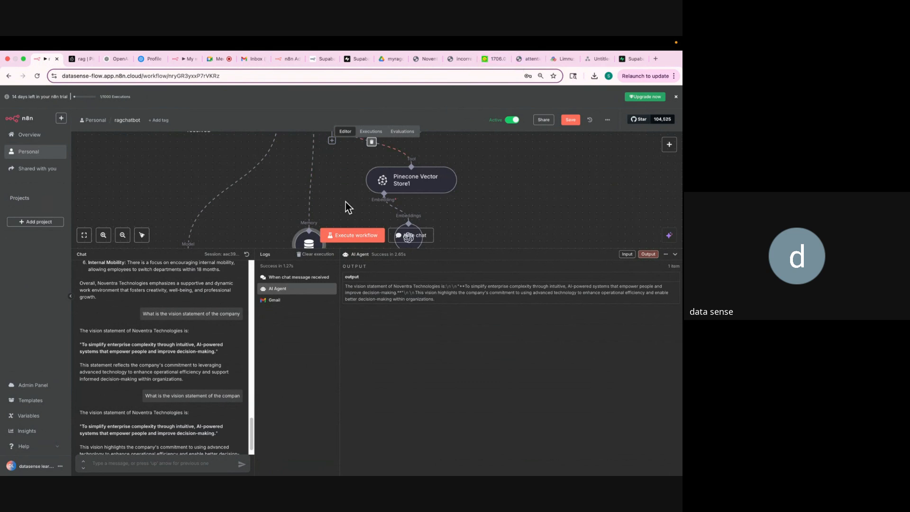
Look up the Core Products section in the Noventra PDF.
{"action": "scroll", "coordinate": [345, 202], "scroll_direction": "up", "scroll_amount": 2}
{"action": "left_click", "coordinate": [428, 60]}
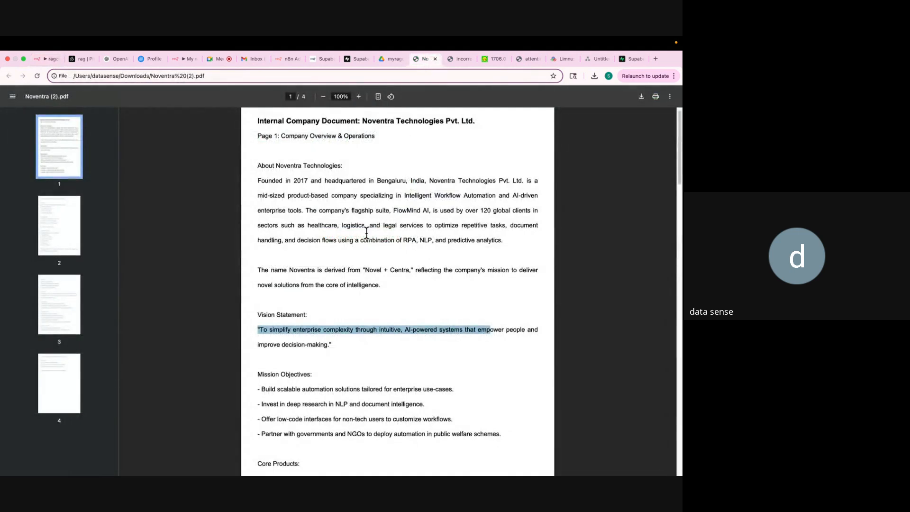
{"action": "scroll", "coordinate": [366, 233], "scroll_direction": "down", "scroll_amount": 5}
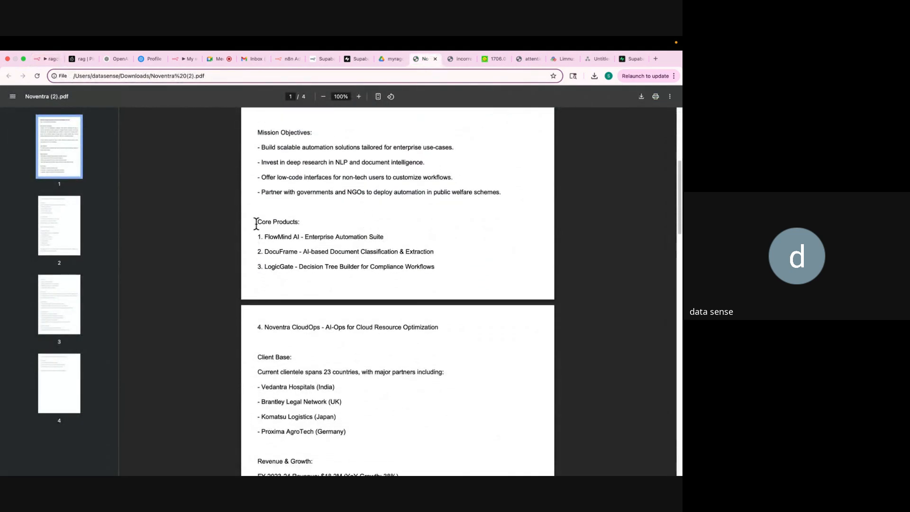
{"action": "left_click_drag", "start_coordinate": [256, 220], "coordinate": [442, 329]}
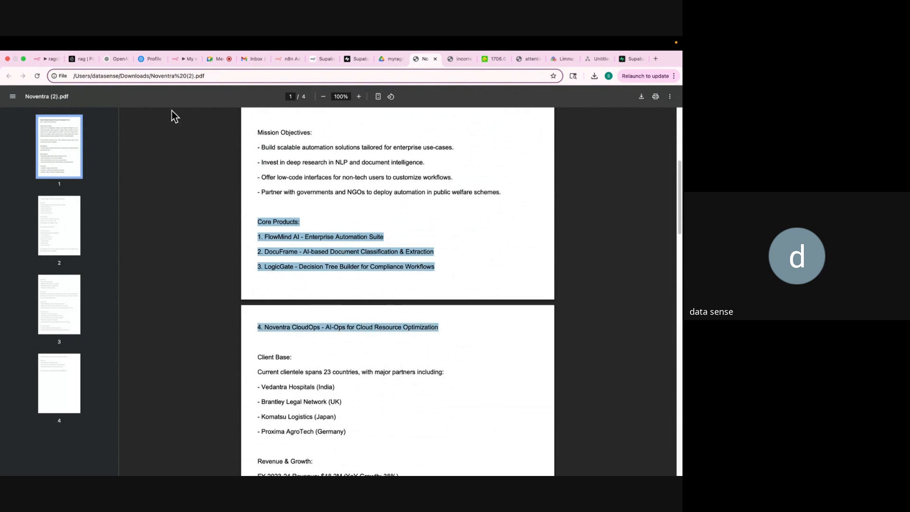
Type 'Tell me the 4 Core Products of the Company' in n8n chat and copy the company's full name.
{"action": "left_click", "coordinate": [42, 62]}
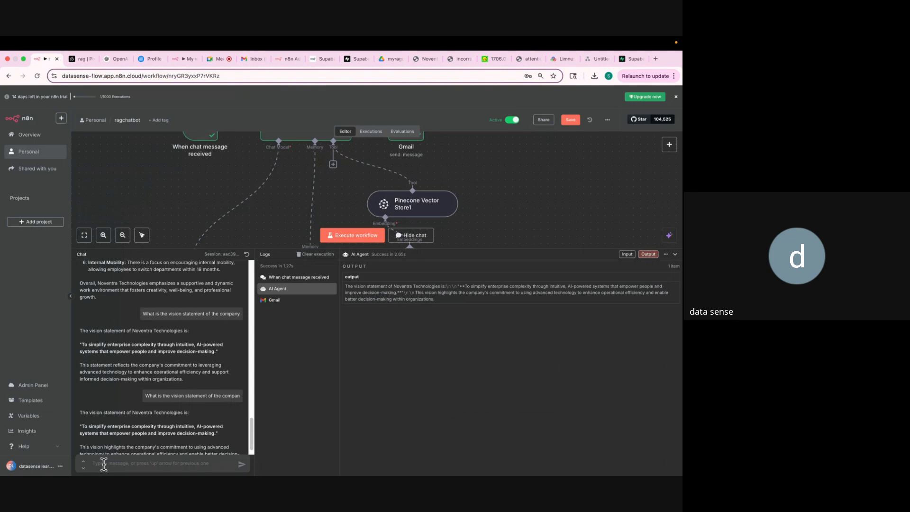
{"action": "type", "text": "T"}
{"action": "left_click", "coordinate": [419, 58]}
{"action": "scroll", "coordinate": [415, 144], "scroll_direction": "up", "scroll_amount": 5}
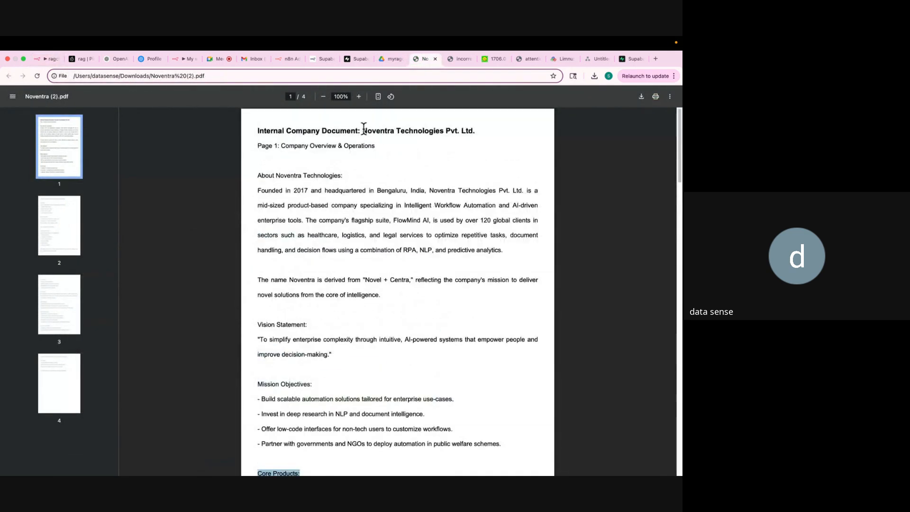
{"action": "left_click_drag", "start_coordinate": [364, 131], "coordinate": [483, 138]}
{"action": "key", "text": "super+c"}
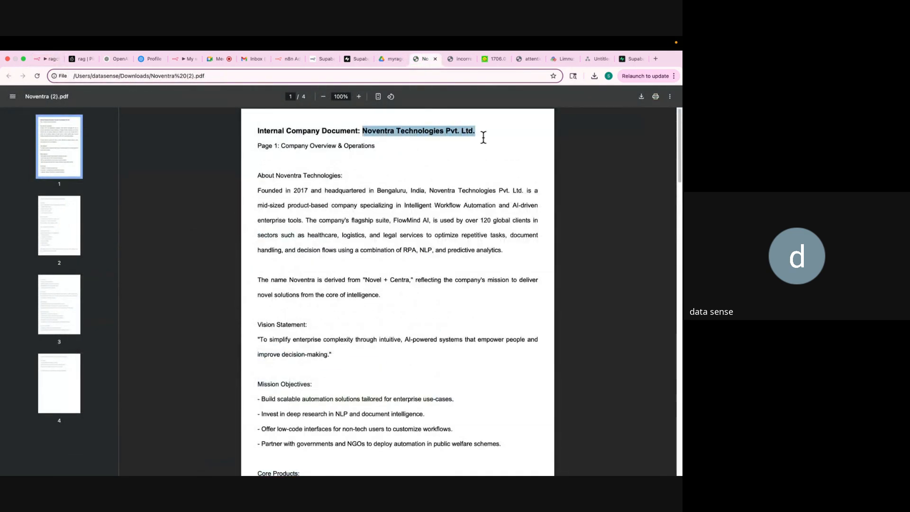
{"action": "left_click", "coordinate": [39, 59]}
Paste Noventra Technologies Pvt. Ltd. into the core-products question and send it to the chatbot.
{"action": "left_click", "coordinate": [205, 464]}
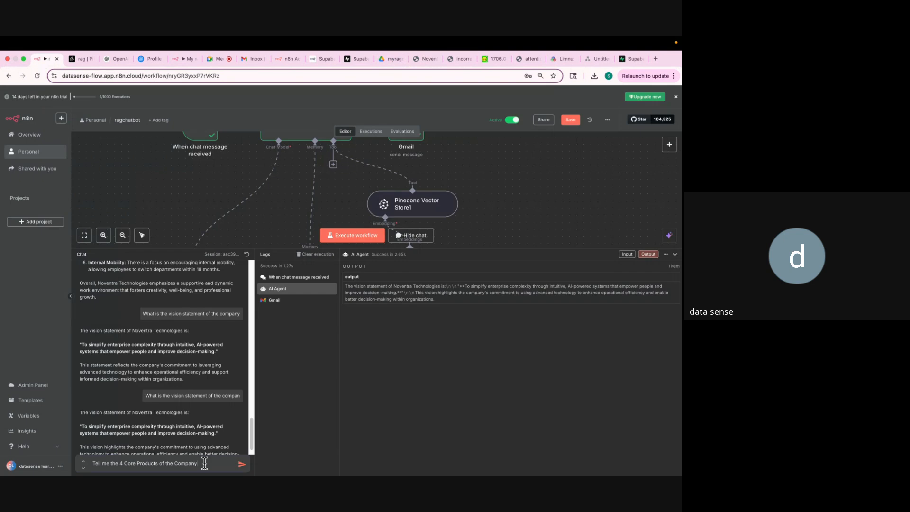
{"action": "key", "text": "super+v"}
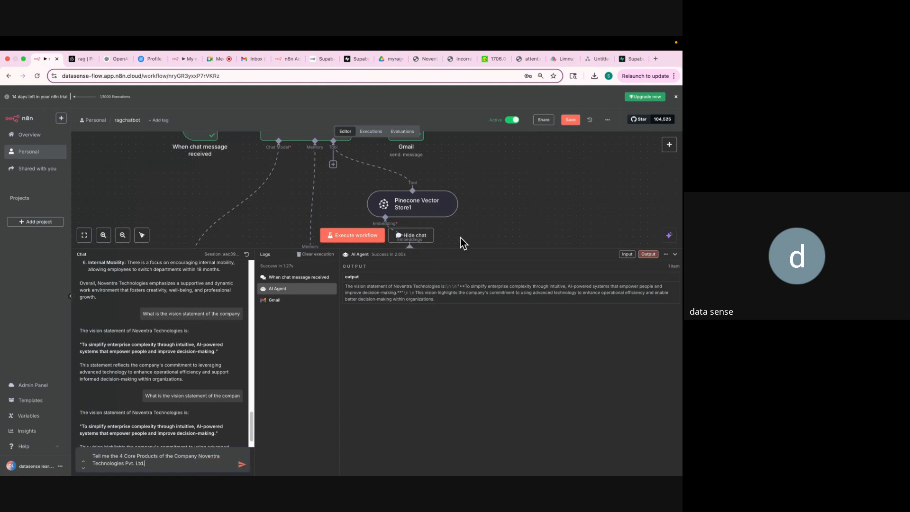
{"action": "left_click_drag", "start_coordinate": [461, 249], "coordinate": [464, 314]}
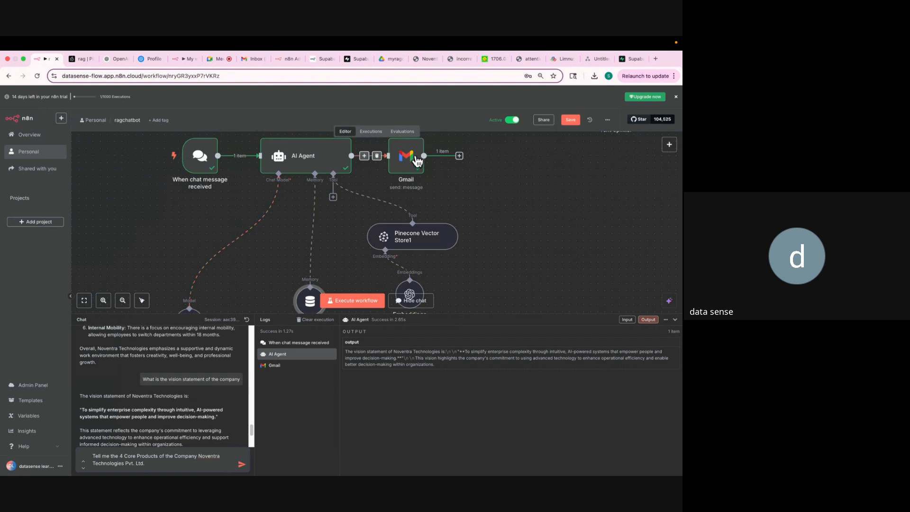
{"action": "left_click", "coordinate": [242, 464]}
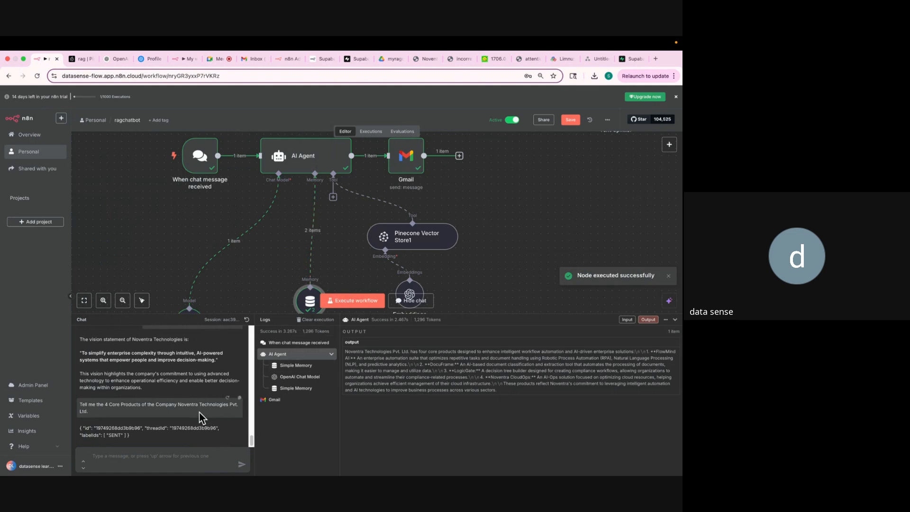
Open the new RAG Chatbot Ran Succefully email and read the listed products.
{"action": "left_click", "coordinate": [249, 62]}
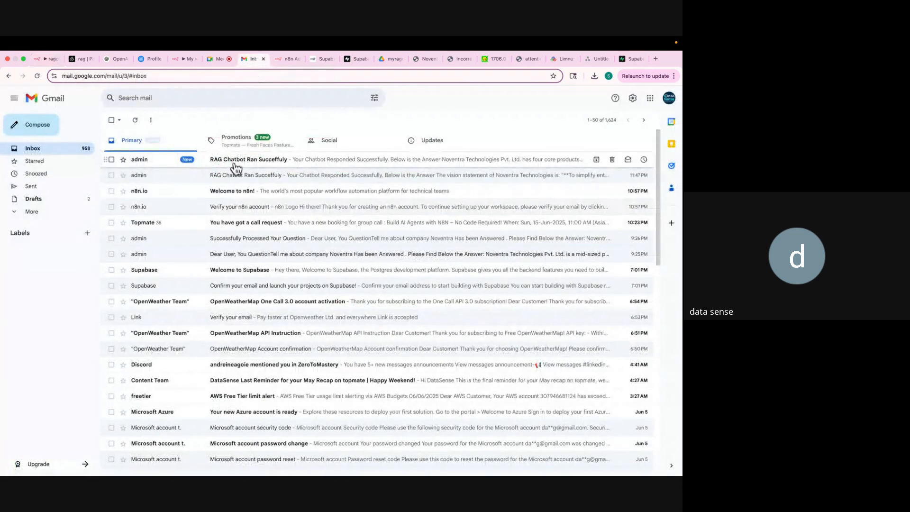
{"action": "left_click", "coordinate": [255, 164]}
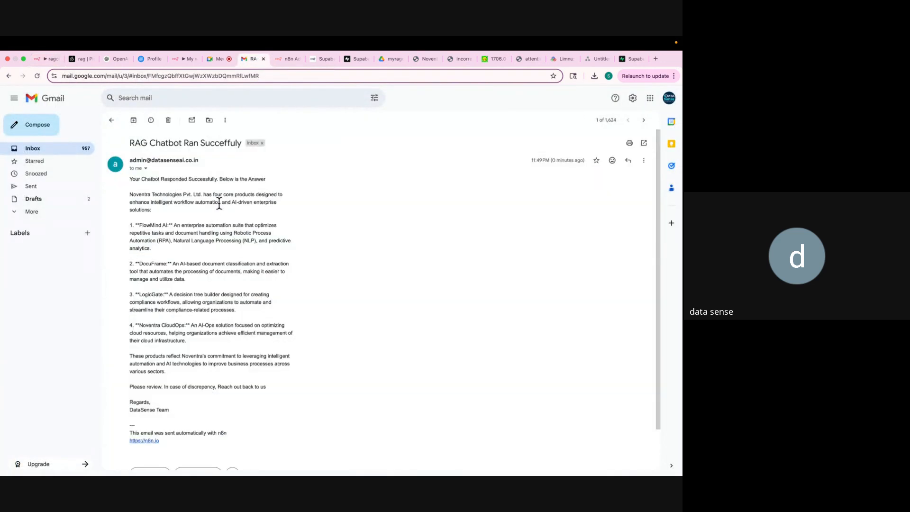
{"action": "left_click_drag", "start_coordinate": [130, 180], "coordinate": [218, 191]}
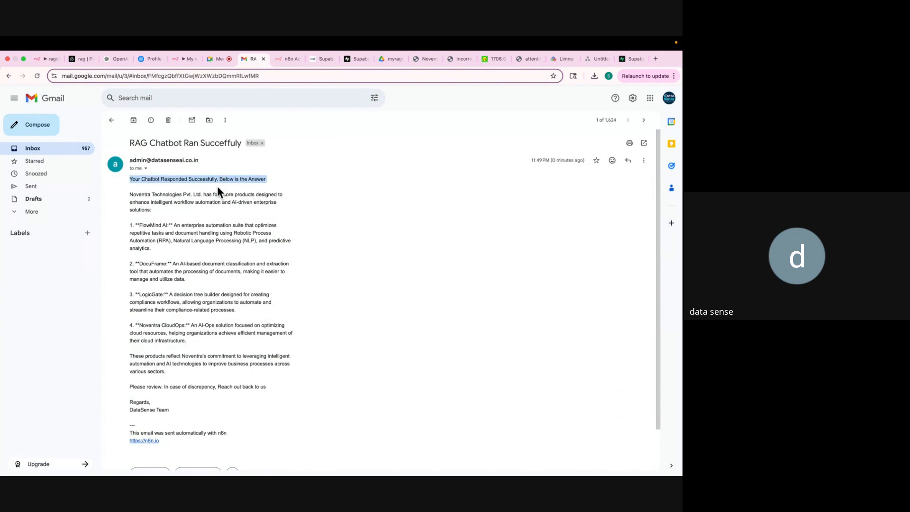
{"action": "left_click_drag", "start_coordinate": [128, 194], "coordinate": [146, 250]}
{"action": "left_click", "coordinate": [141, 224]}
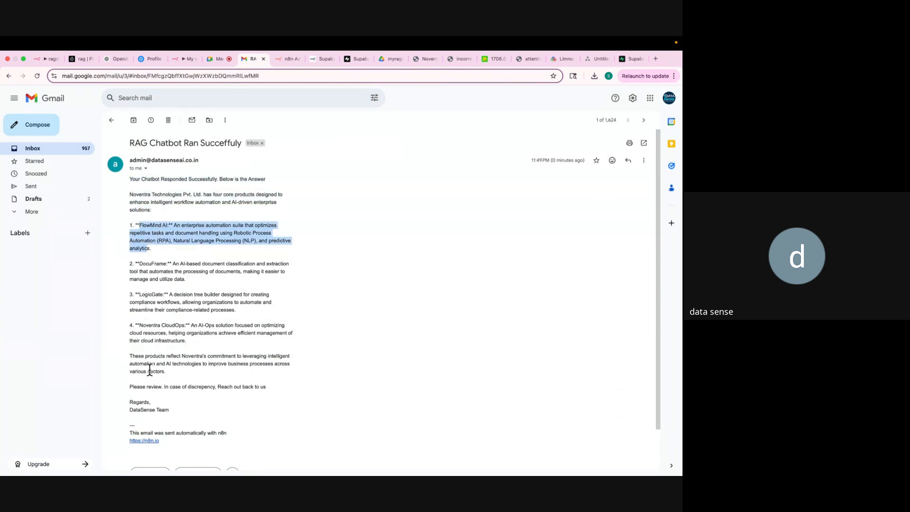
Compare the emailed four products against the Noventra PDF's list, then return to n8n.
{"action": "left_click", "coordinate": [423, 60]}
{"action": "scroll", "coordinate": [332, 309], "scroll_direction": "down", "scroll_amount": 10}
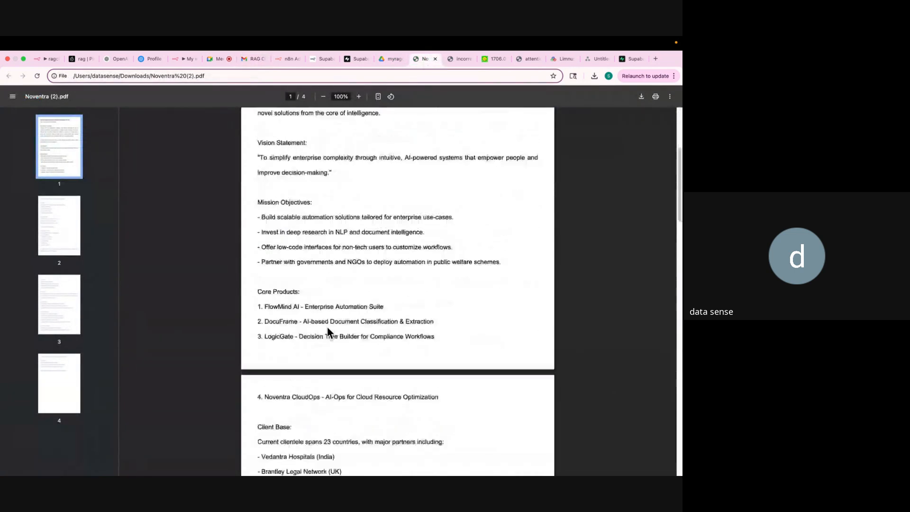
{"action": "scroll", "coordinate": [328, 332], "scroll_direction": "up", "scroll_amount": 3}
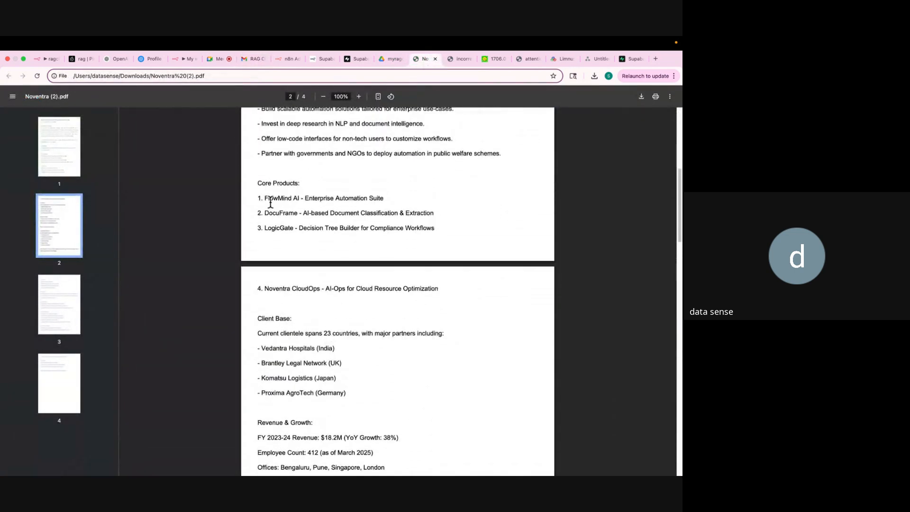
{"action": "left_click_drag", "start_coordinate": [256, 182], "coordinate": [451, 287]}
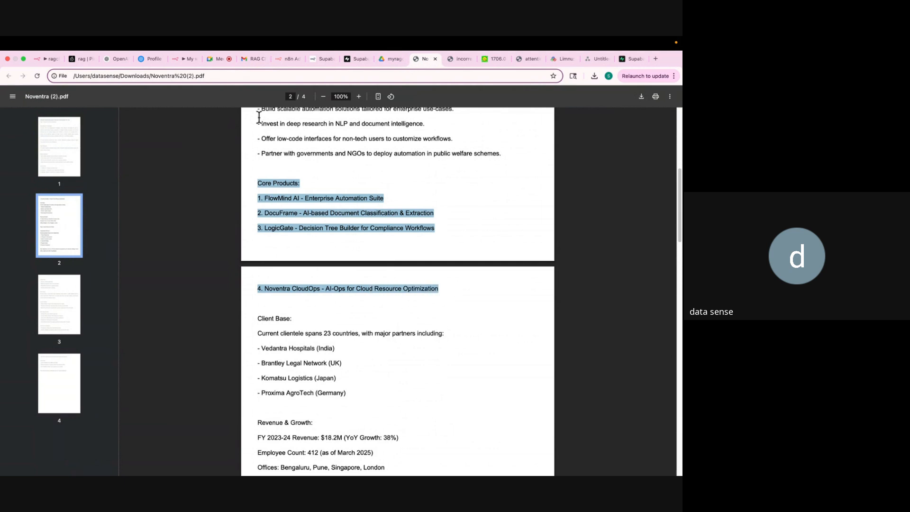
{"action": "left_click", "coordinate": [252, 60]}
{"action": "scroll", "coordinate": [261, 283], "scroll_direction": "down", "scroll_amount": 2}
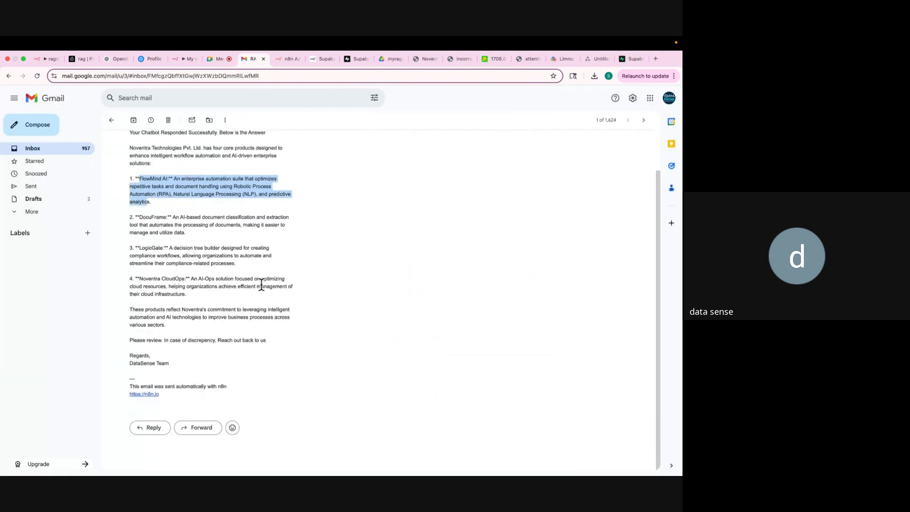
{"action": "left_click_drag", "start_coordinate": [204, 399], "coordinate": [145, 160]}
{"action": "left_click", "coordinate": [38, 60]}
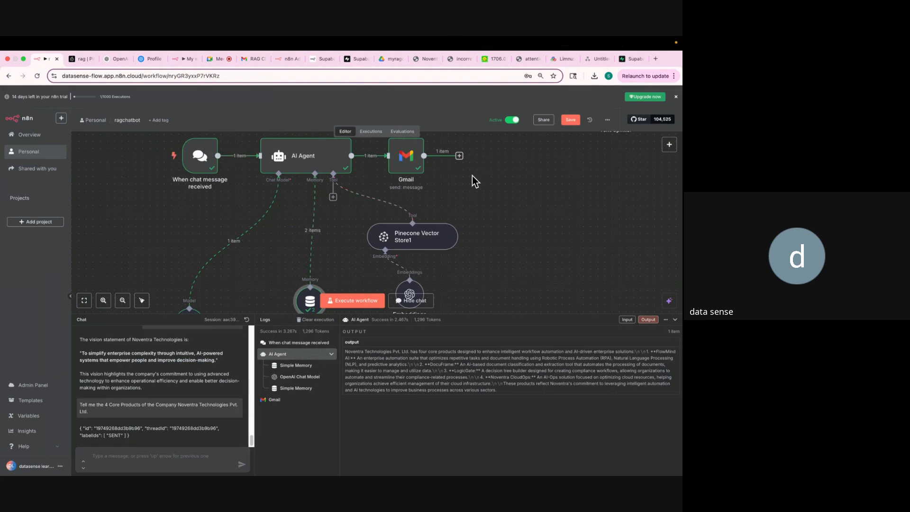
{"action": "key", "text": "super+minus"}
{"action": "key", "text": "super+minus"}
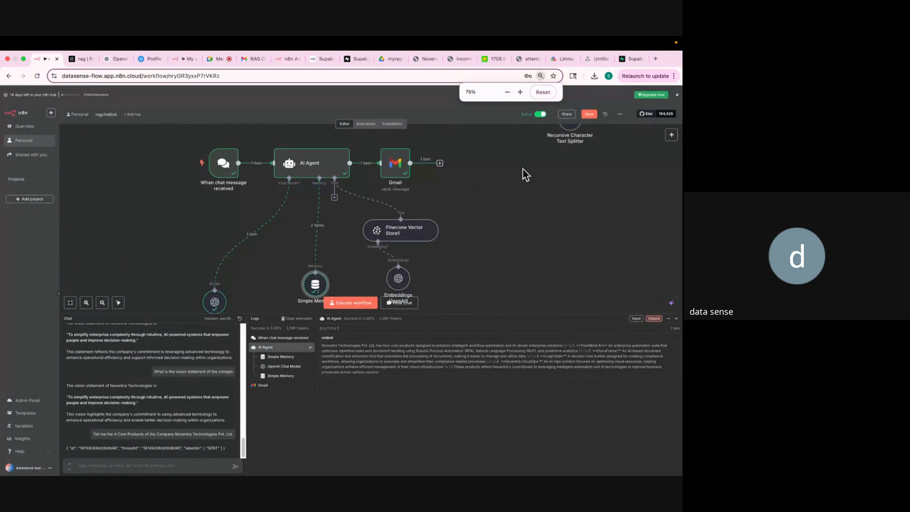
{"action": "left_click", "coordinate": [671, 134]}
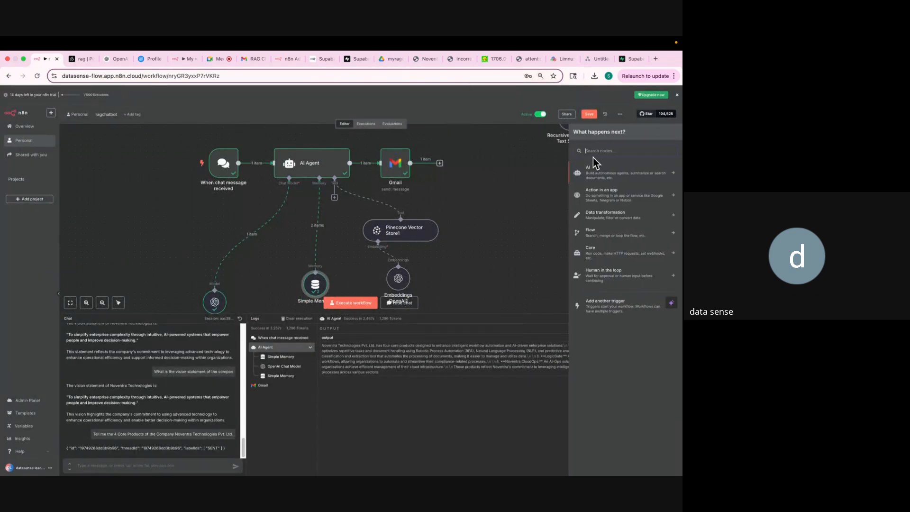
{"action": "type", "text": "whats"}
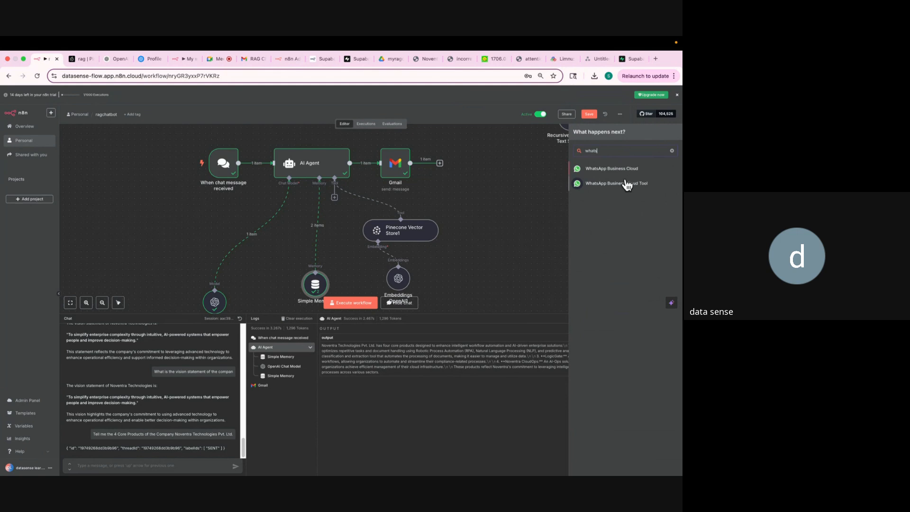
{"action": "key", "text": "BackSpace"}
{"action": "key", "text": "BackSpace"}
{"action": "key", "text": "BackSpace"}
{"action": "key", "text": "BackSpace"}
{"action": "key", "text": "BackSpace"}
{"action": "type", "text": "s"}
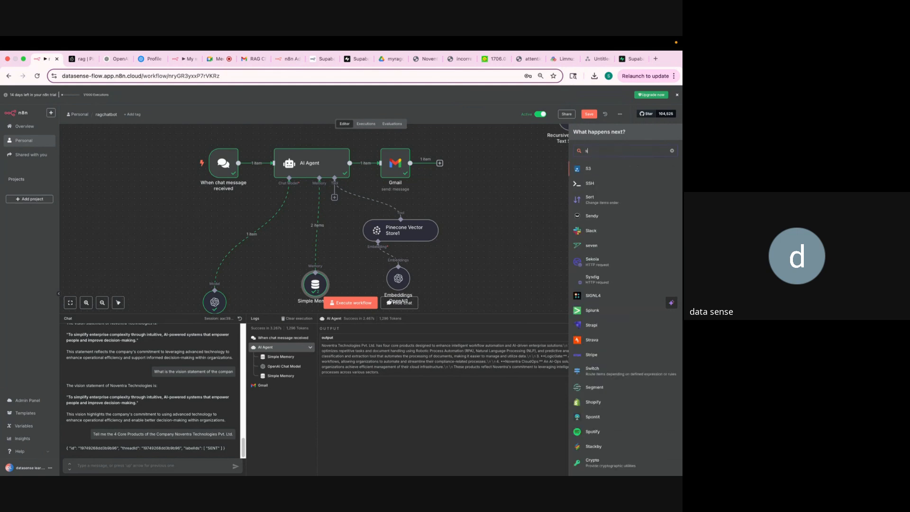
{"action": "type", "text": "la"}
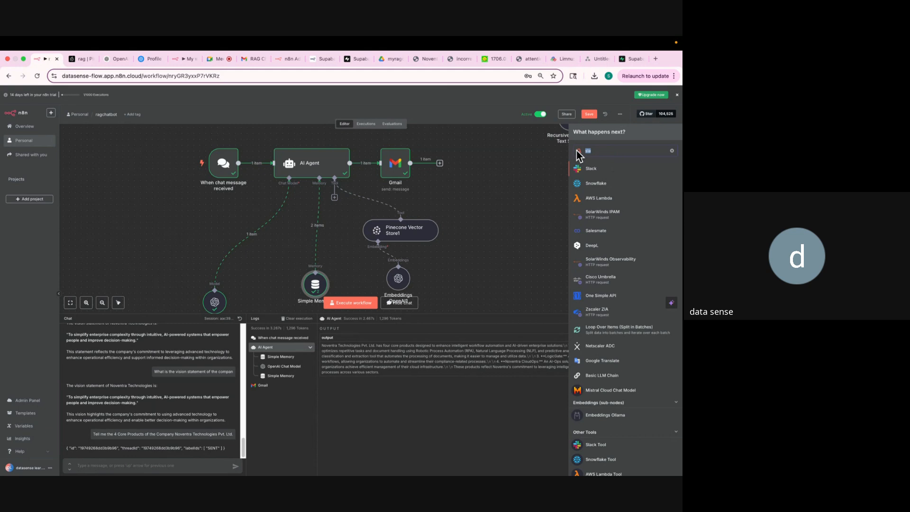
{"action": "key", "text": "BackSpace"}
{"action": "left_click", "coordinate": [541, 214]}
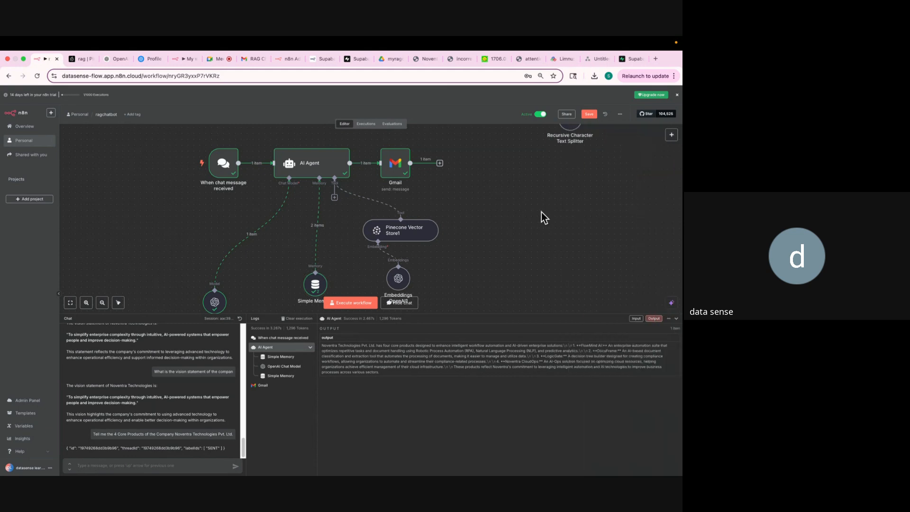
{"action": "scroll", "coordinate": [541, 213], "scroll_direction": "up", "scroll_amount": 3}
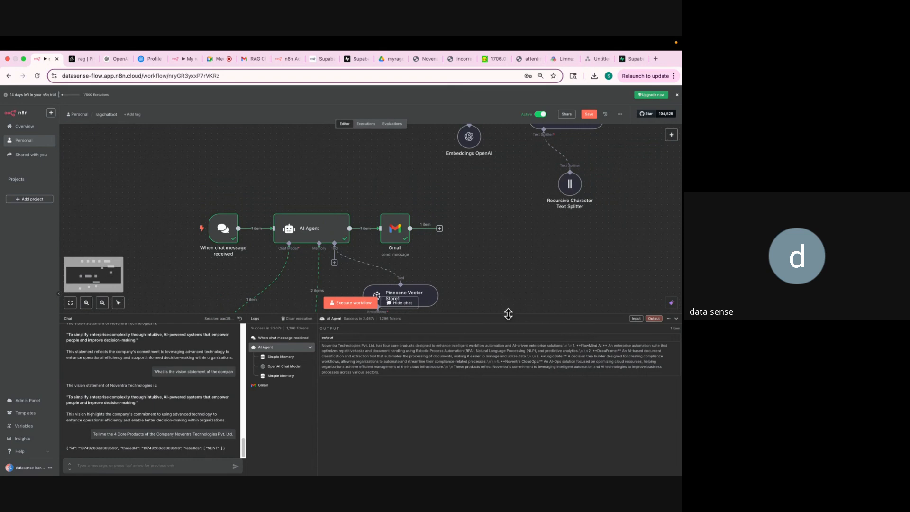
Shrink the chat panel and scroll the canvas to reveal the Google Drive pipeline feeding Pinecone.
{"action": "left_click_drag", "start_coordinate": [508, 315], "coordinate": [511, 409]}
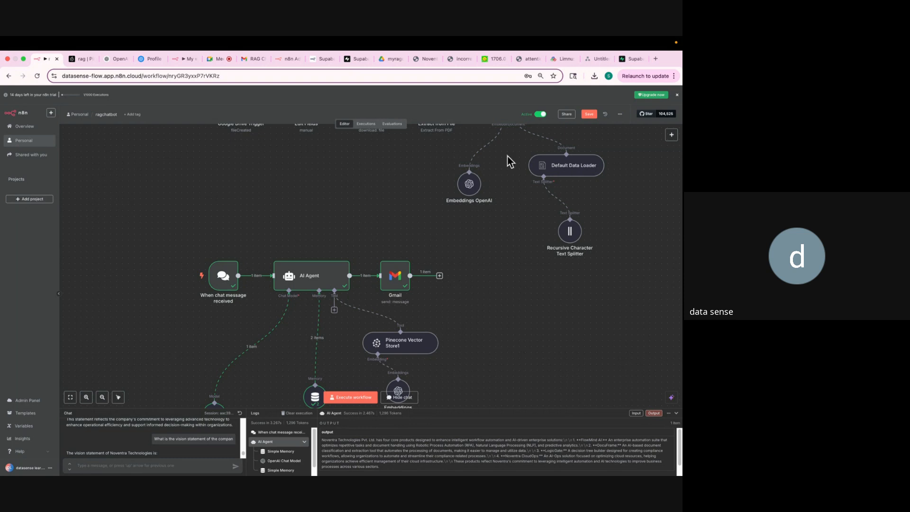
{"action": "left_click", "coordinate": [388, 61]}
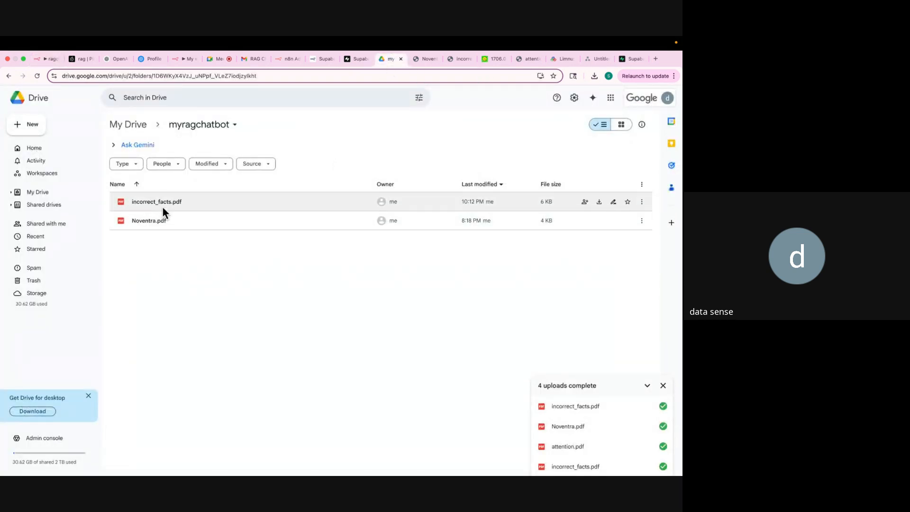
{"action": "left_click", "coordinate": [40, 61]}
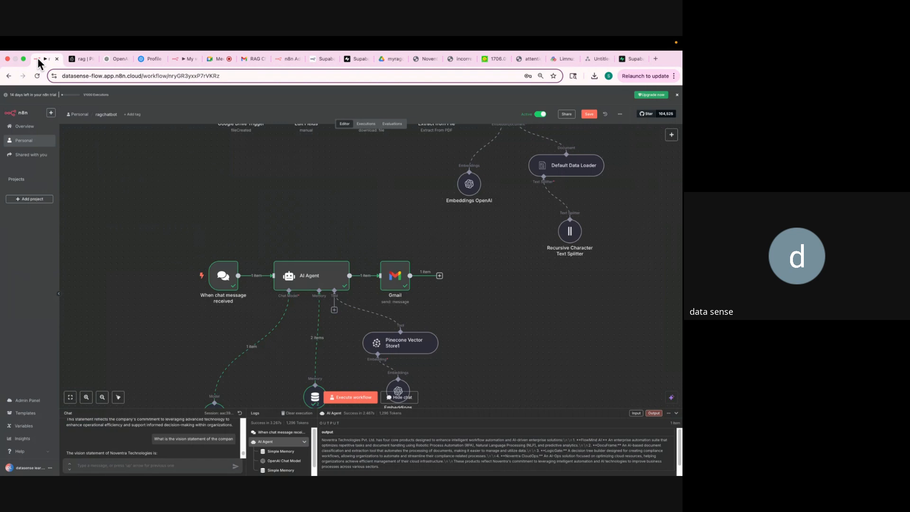
{"action": "scroll", "coordinate": [216, 222], "scroll_direction": "up", "scroll_amount": 2}
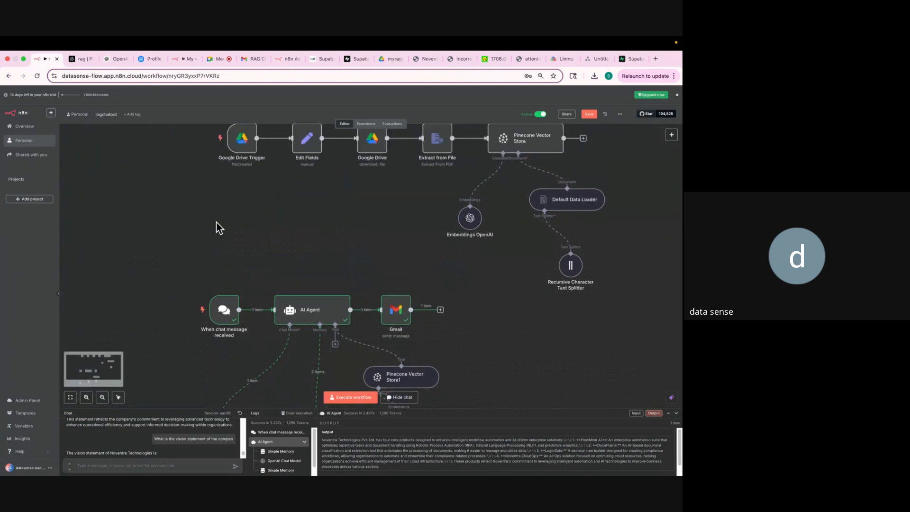
{"action": "scroll", "coordinate": [216, 223], "scroll_direction": "up", "scroll_amount": 3}
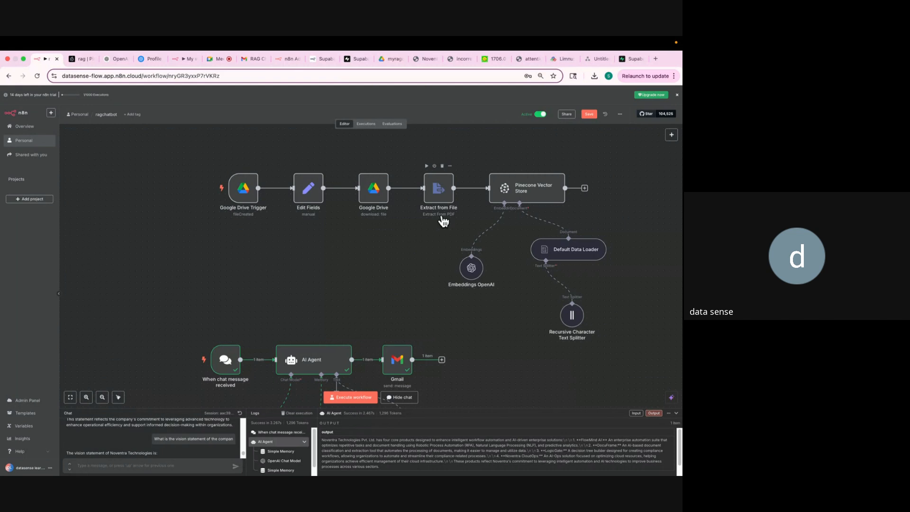
Bring up the Pinecone rag index namespaces, showing 29 records in the company namespace.
{"action": "left_click", "coordinate": [77, 59]}
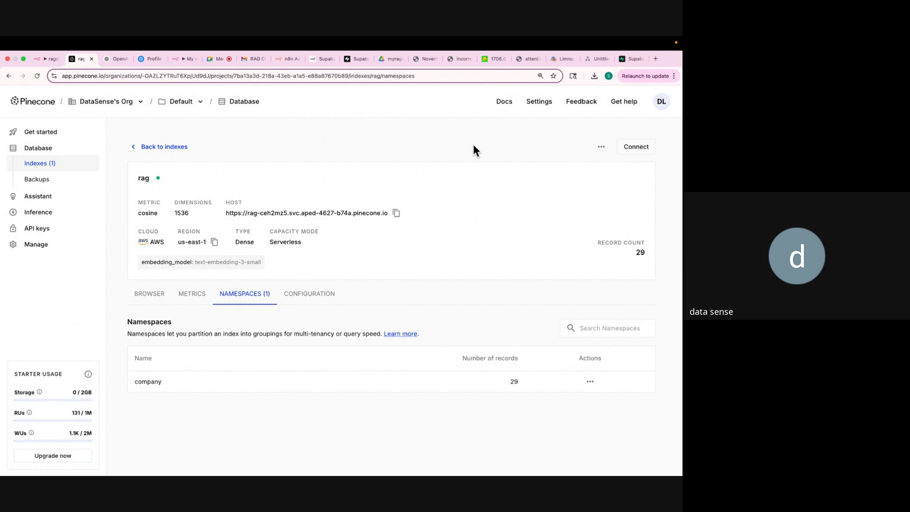
Upload attention.pdf into the myragchatbot Drive folder with New > File upload.
{"action": "left_click", "coordinate": [385, 64]}
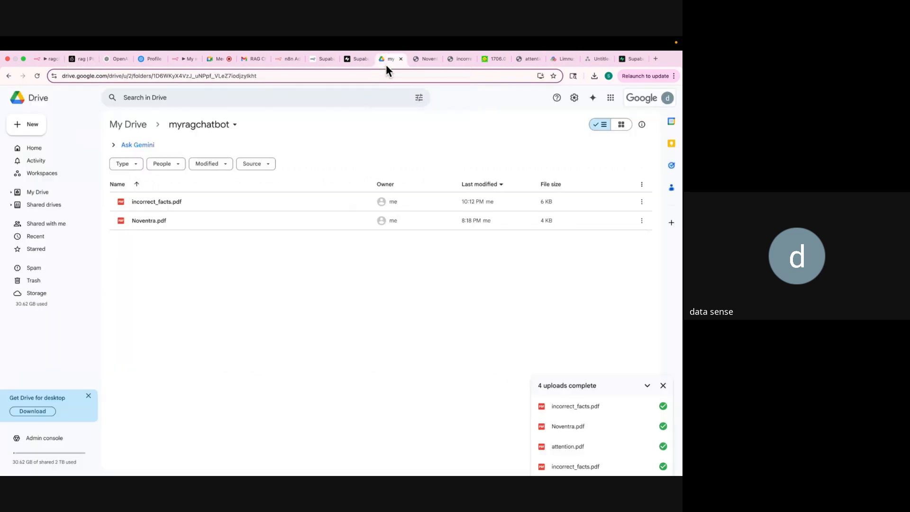
{"action": "left_click", "coordinate": [32, 126]}
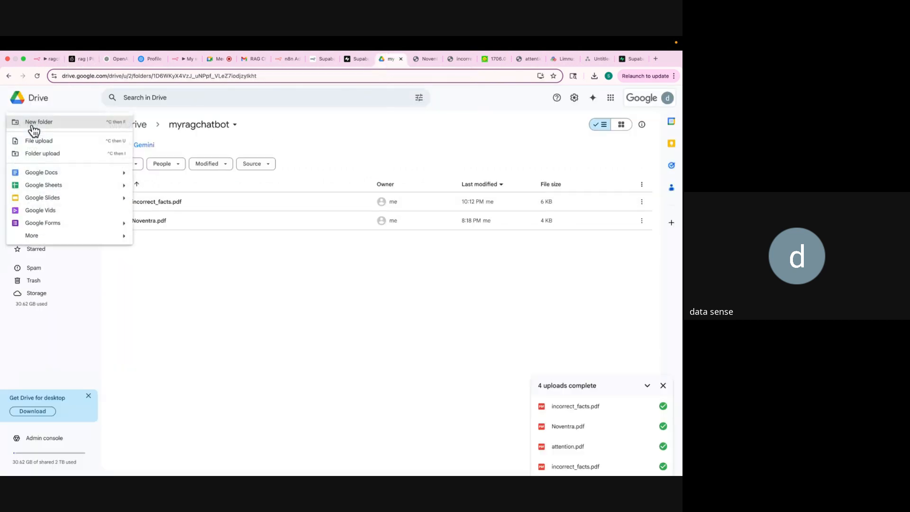
{"action": "left_click", "coordinate": [50, 142]}
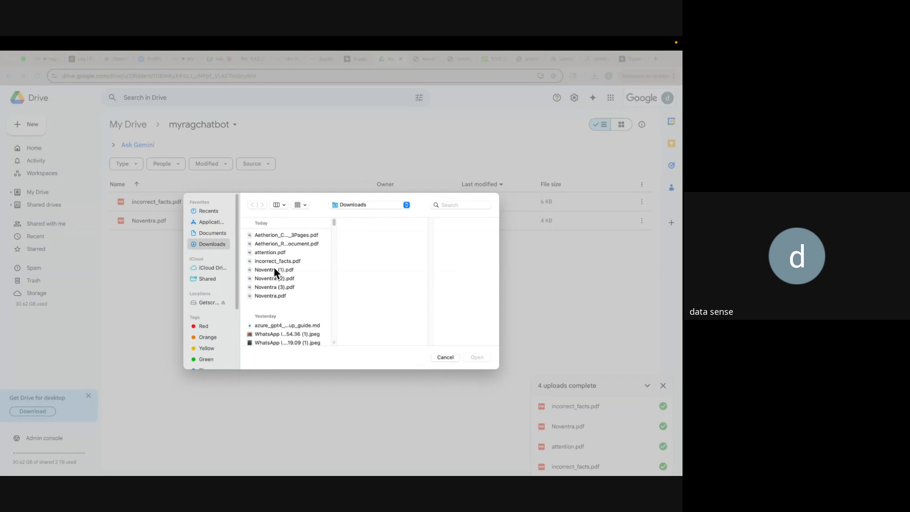
{"action": "double_click", "coordinate": [275, 254]}
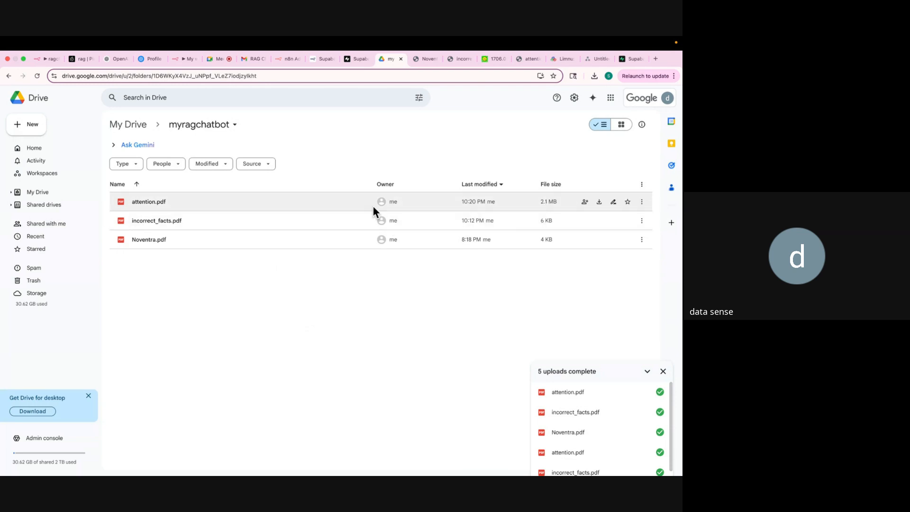
Spread out Pinecone Vector Store1, Embeddings OpenAI1, Simple Memory and OpenAI Chat Model beneath the AI Agent.
{"action": "left_click", "coordinate": [38, 59]}
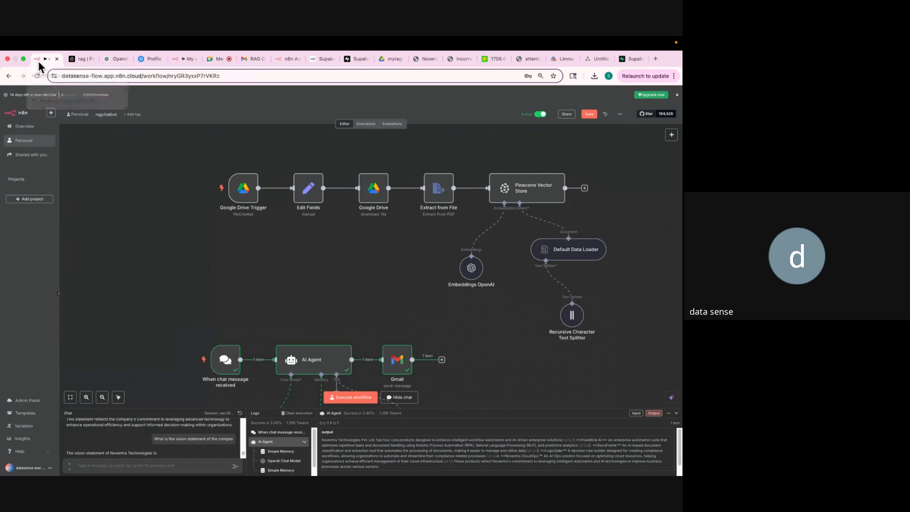
{"action": "scroll", "coordinate": [258, 266], "scroll_direction": "down", "scroll_amount": 7}
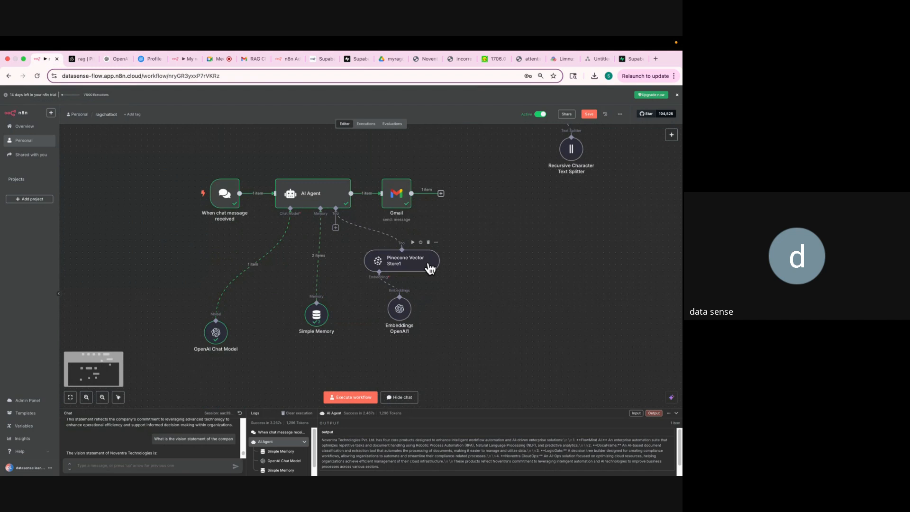
{"action": "left_click_drag", "start_coordinate": [429, 266], "coordinate": [482, 272]}
{"action": "left_click_drag", "start_coordinate": [407, 319], "coordinate": [445, 341]}
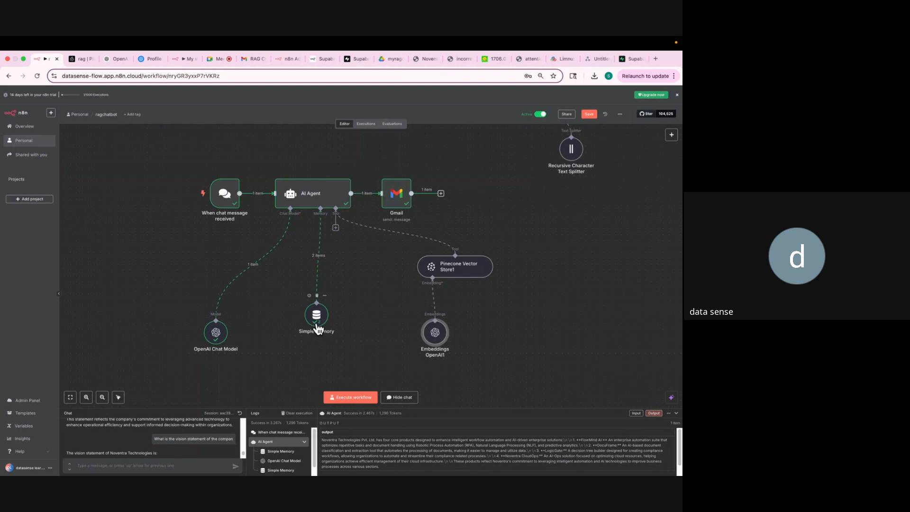
{"action": "left_click_drag", "start_coordinate": [316, 324], "coordinate": [317, 348]}
{"action": "left_click_drag", "start_coordinate": [212, 355], "coordinate": [176, 366]}
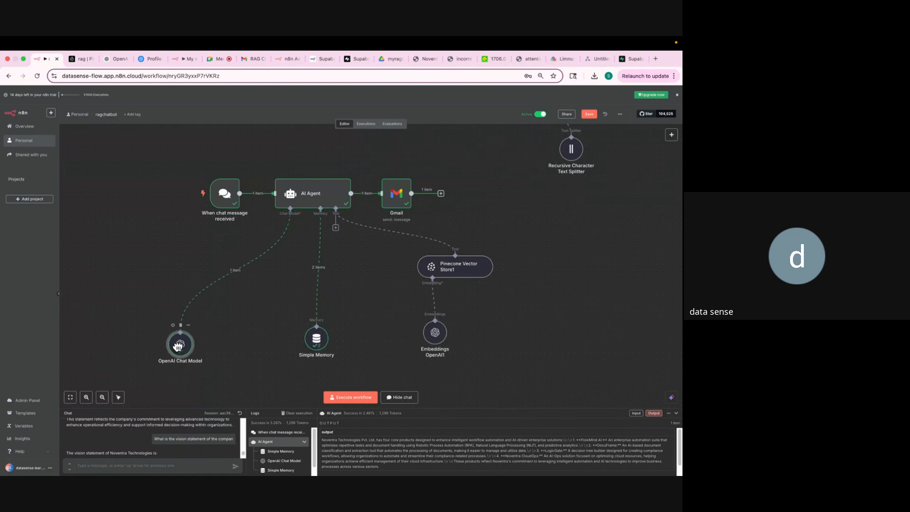
Search the node panel for 'mcp' and 'cloud', close it unused, and pan back to the ingestion row.
{"action": "left_click", "coordinate": [671, 136]}
{"action": "type", "text": "mcp"}
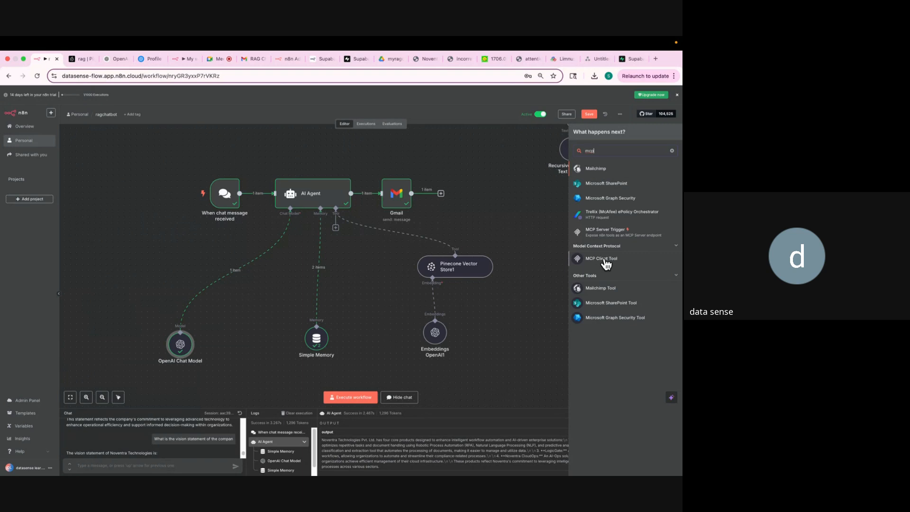
{"action": "left_click_drag", "start_coordinate": [600, 150], "coordinate": [577, 150]}
{"action": "type", "text": "cloud"}
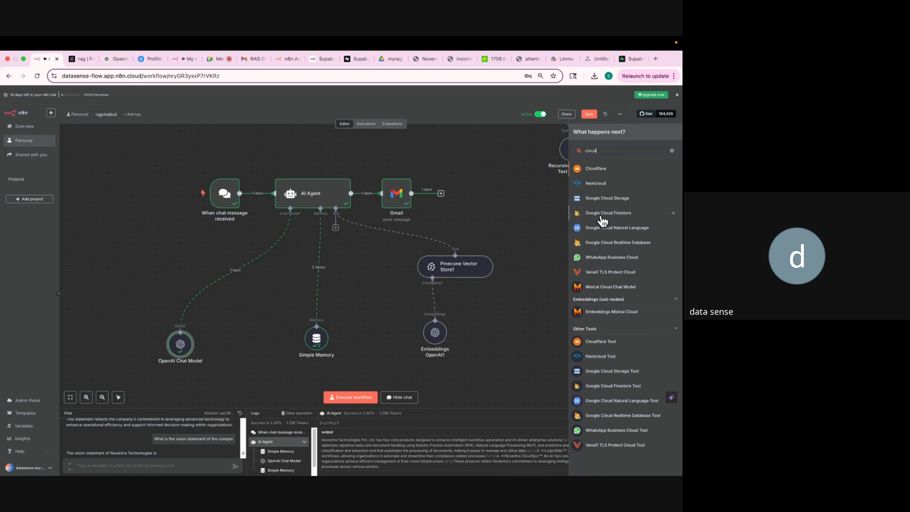
{"action": "key", "text": "BackSpace"}
{"action": "key", "text": "BackSpace"}
{"action": "key", "text": "BackSpace"}
{"action": "key", "text": "BackSpace"}
{"action": "key", "text": "BackSpace"}
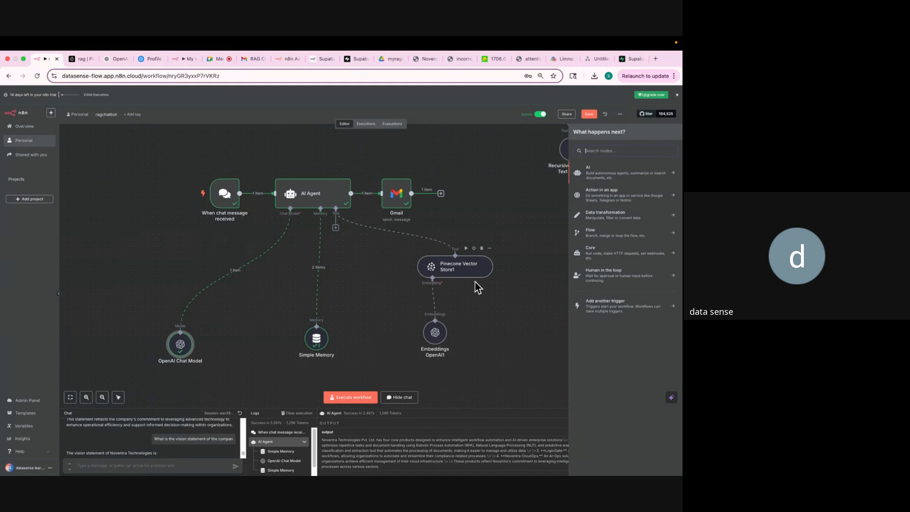
{"action": "left_click", "coordinate": [497, 327]}
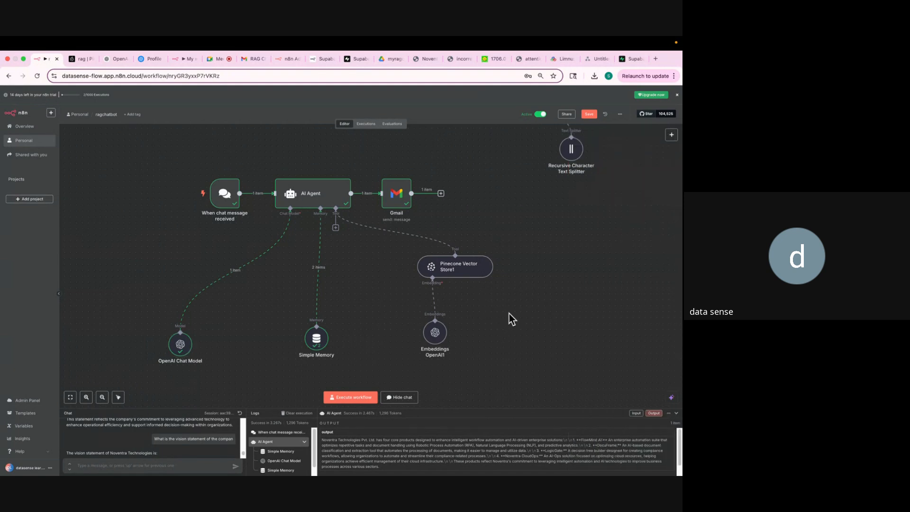
{"action": "scroll", "coordinate": [509, 314], "scroll_direction": "up", "scroll_amount": 3}
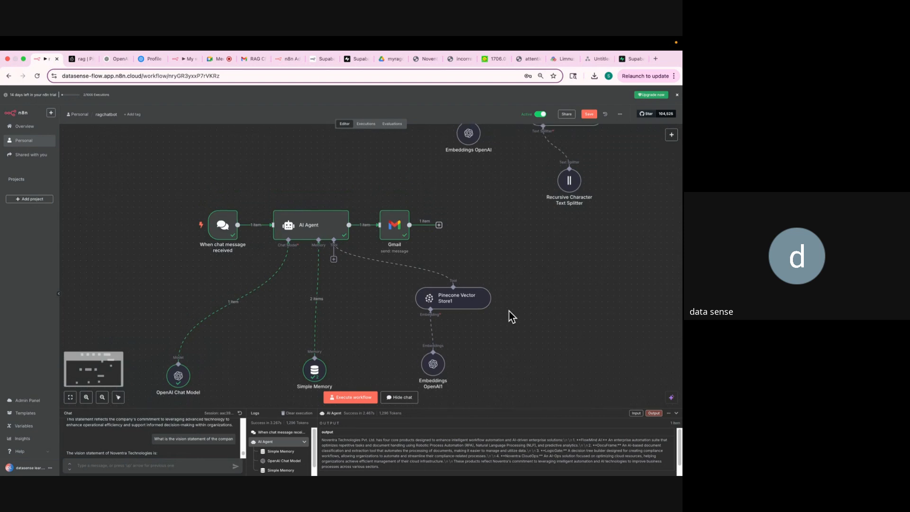
{"action": "scroll", "coordinate": [509, 312], "scroll_direction": "up", "scroll_amount": 1}
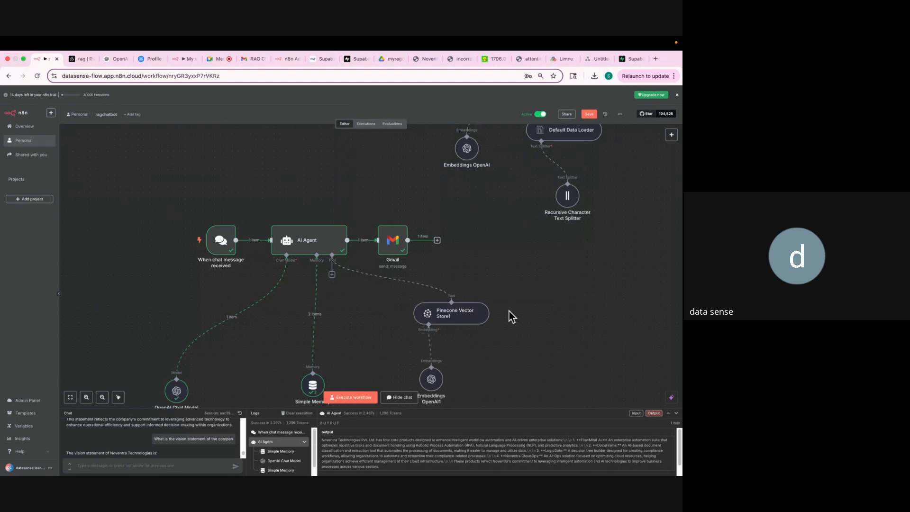
{"action": "scroll", "coordinate": [508, 309], "scroll_direction": "up", "scroll_amount": 10}
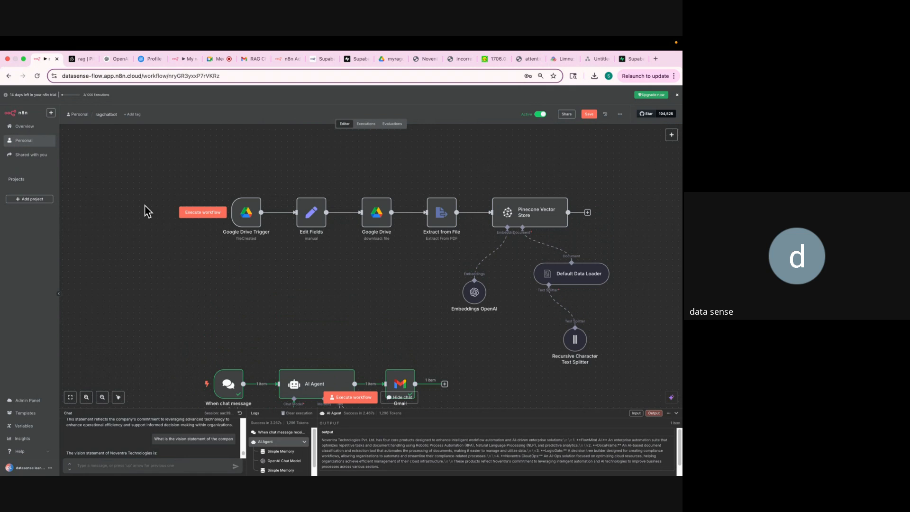
Reload the Pinecone rag index page and select its updated record count of 94.
{"action": "left_click", "coordinate": [77, 59]}
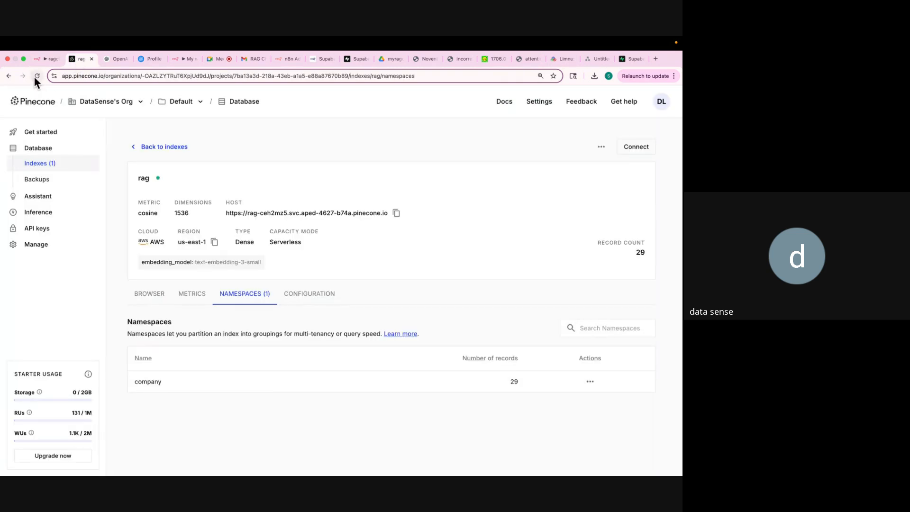
{"action": "left_click", "coordinate": [35, 76]}
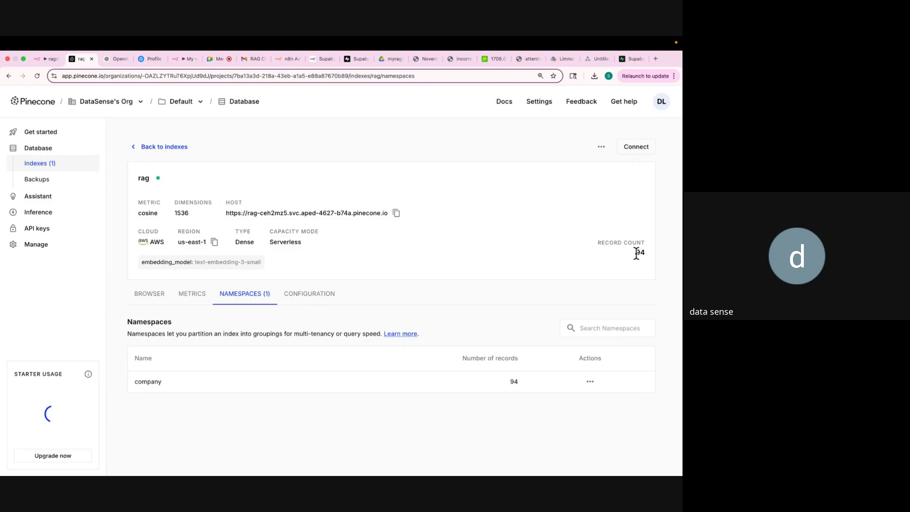
{"action": "double_click", "coordinate": [640, 252]}
Select the Scaled Dot-Product Attention heading in the attention paper PDF, then return to n8n.
{"action": "left_click", "coordinate": [485, 60]}
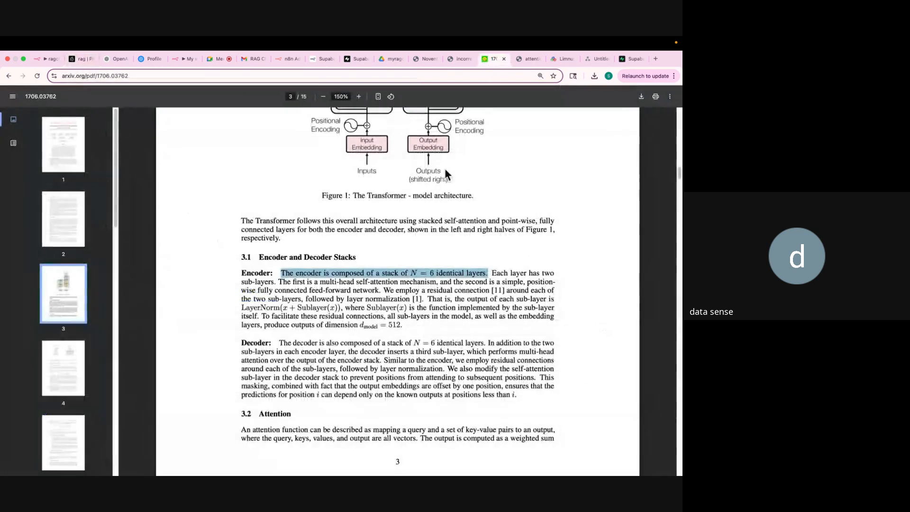
{"action": "scroll", "coordinate": [422, 225], "scroll_direction": "down", "scroll_amount": 10}
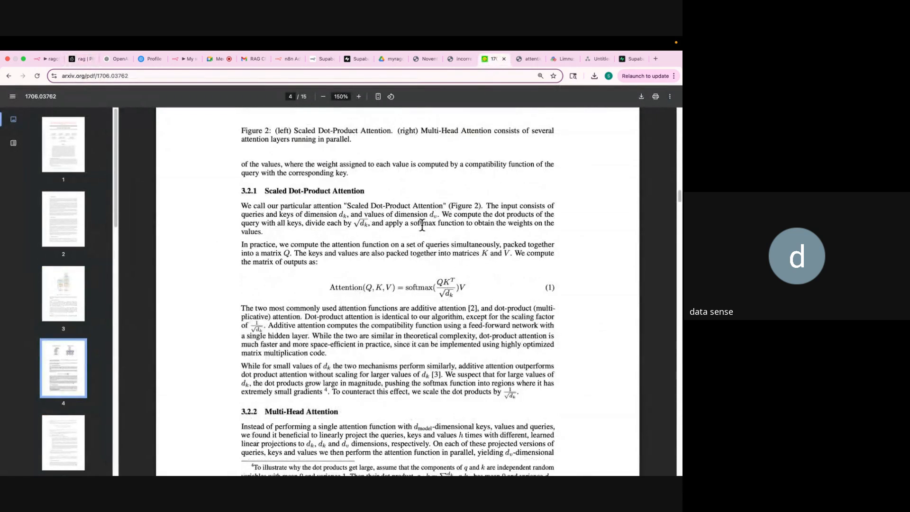
{"action": "scroll", "coordinate": [422, 226], "scroll_direction": "down", "scroll_amount": 1}
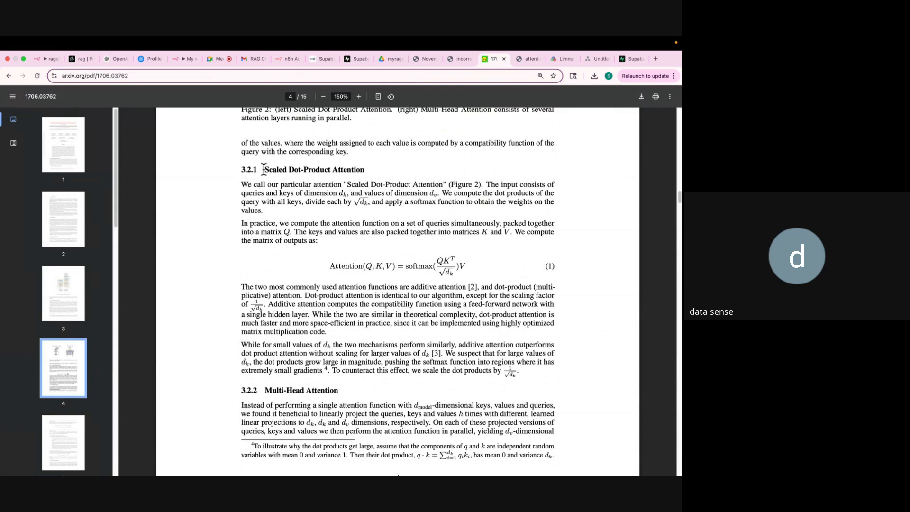
{"action": "left_click_drag", "start_coordinate": [264, 169], "coordinate": [371, 170]}
{"action": "key", "text": "super+c"}
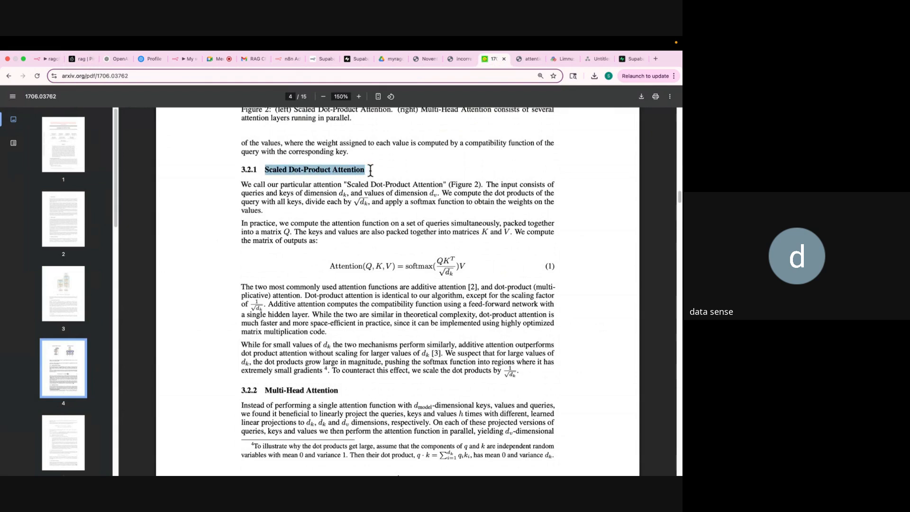
{"action": "left_click", "coordinate": [38, 59]}
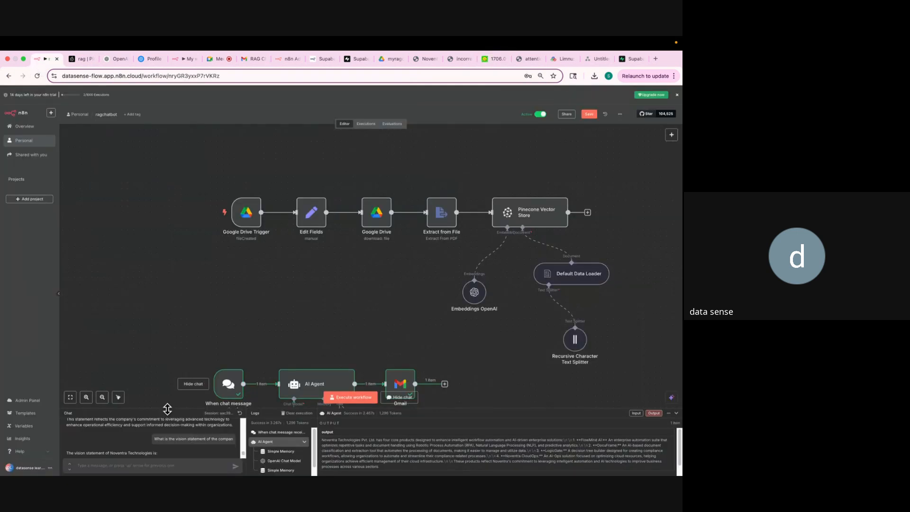
Ask the chatbot 'What is Scaled Dot-Product Attention' in the enlarged chat panel.
{"action": "left_click_drag", "start_coordinate": [167, 407], "coordinate": [175, 232]}
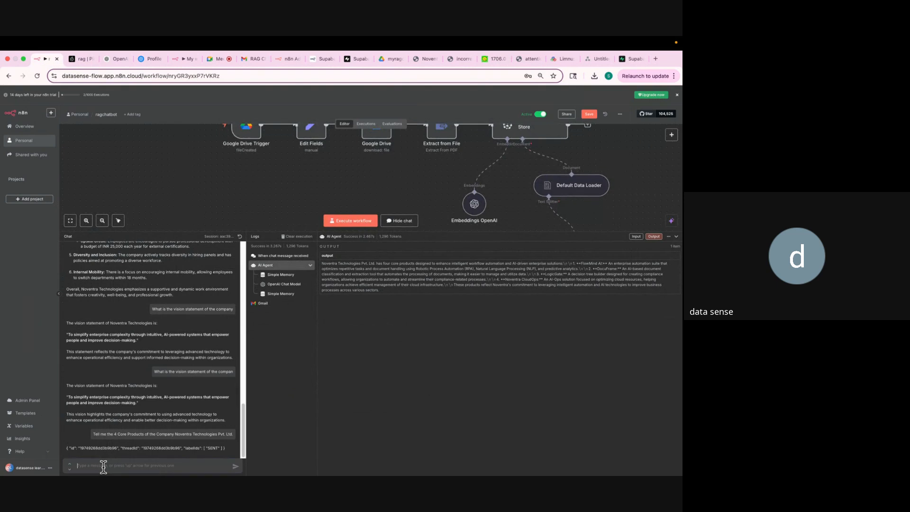
{"action": "type", "text": "What is"}
{"action": "key", "text": "super+v"}
{"action": "left_click", "coordinate": [235, 467]}
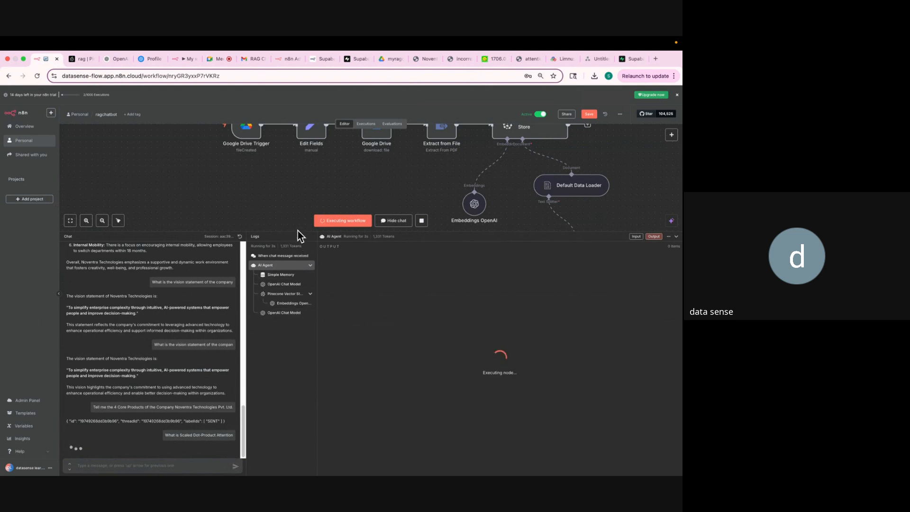
At 100% zoom, select the AI Agent's entire output answer in the taller output panel.
{"action": "left_click_drag", "start_coordinate": [298, 233], "coordinate": [298, 325]}
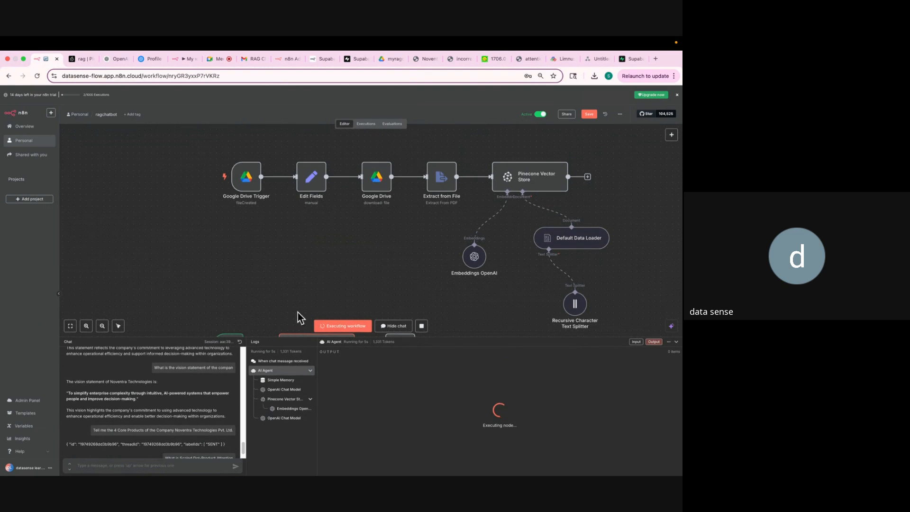
{"action": "scroll", "coordinate": [301, 266], "scroll_direction": "down", "scroll_amount": 10}
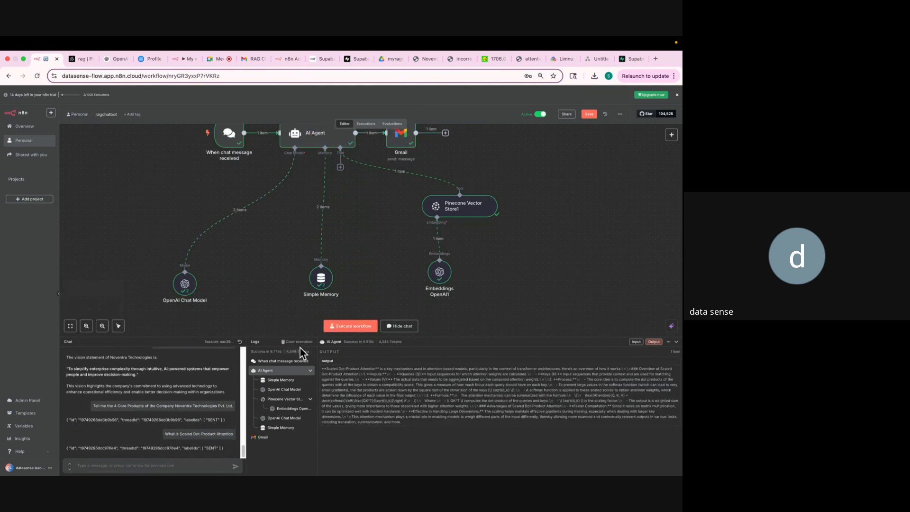
{"action": "left_click_drag", "start_coordinate": [328, 366], "coordinate": [387, 395]}
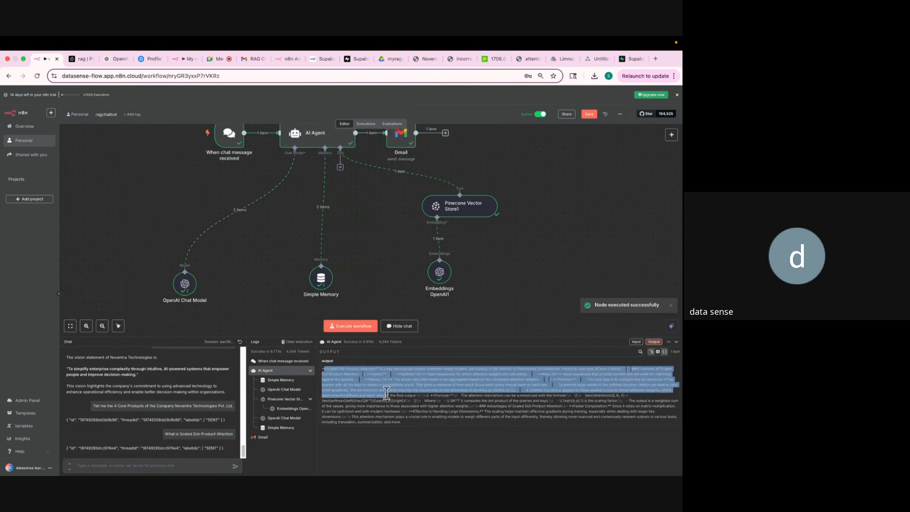
{"action": "left_click_drag", "start_coordinate": [428, 338], "coordinate": [401, 239]}
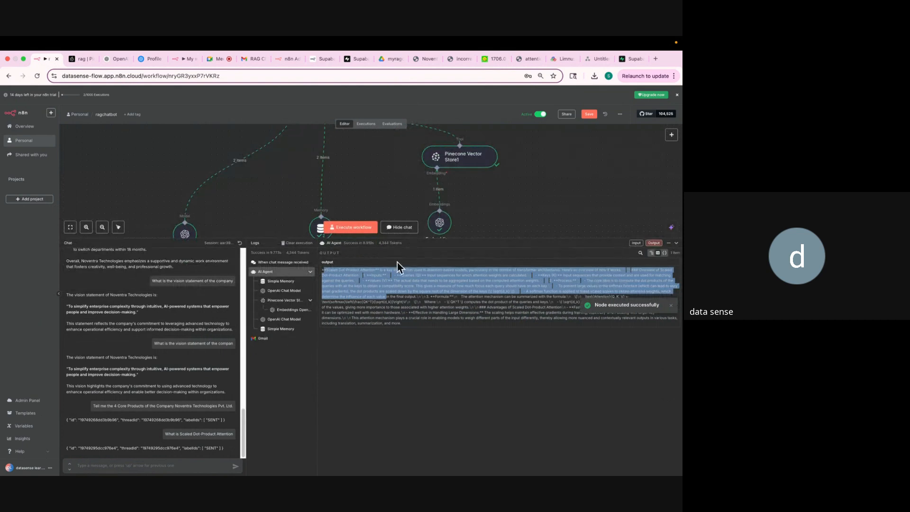
{"action": "left_click", "coordinate": [380, 303]}
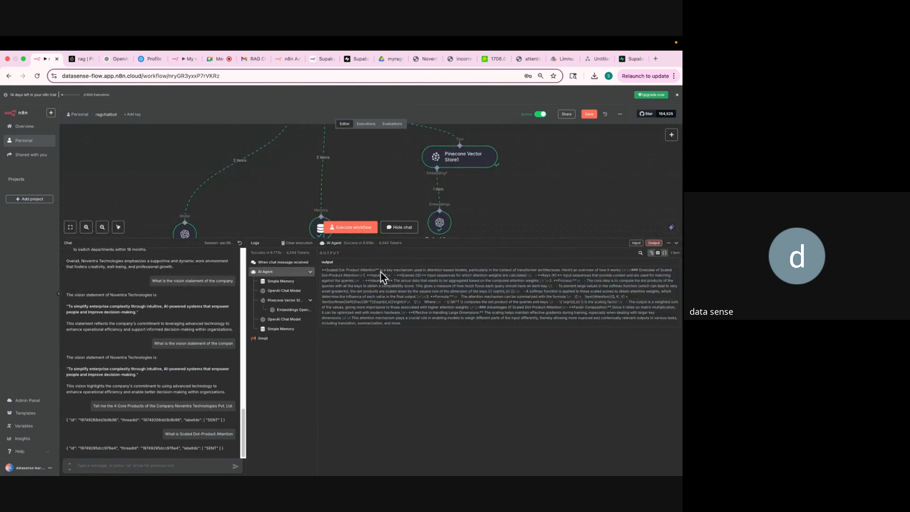
{"action": "key", "text": "super+plus"}
{"action": "key", "text": "super+plus"}
{"action": "key", "text": "super+plus"}
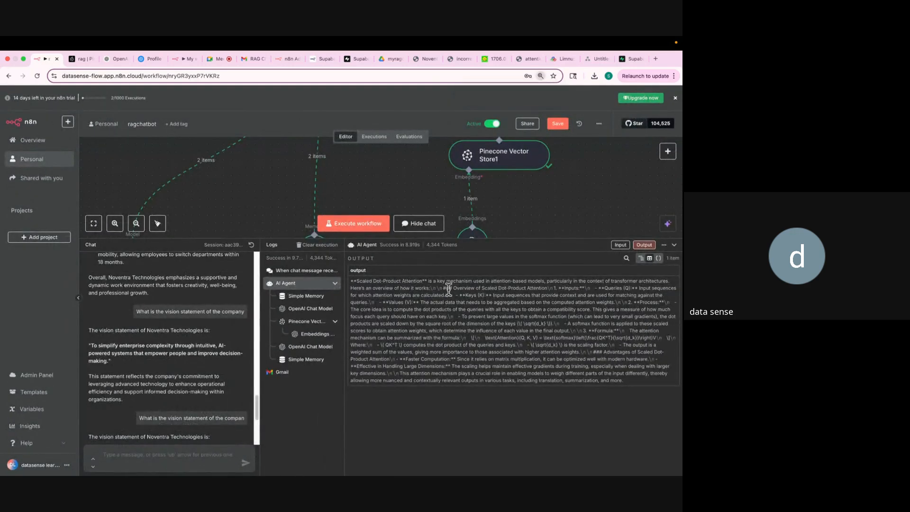
{"action": "left_click_drag", "start_coordinate": [444, 288], "coordinate": [541, 353]}
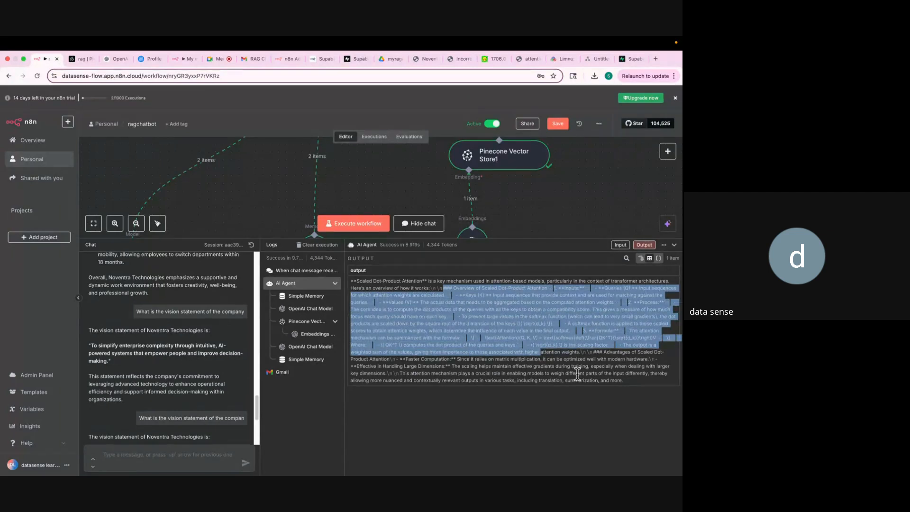
{"action": "left_click", "coordinate": [577, 374]}
{"action": "left_click_drag", "start_coordinate": [625, 382], "coordinate": [530, 275]}
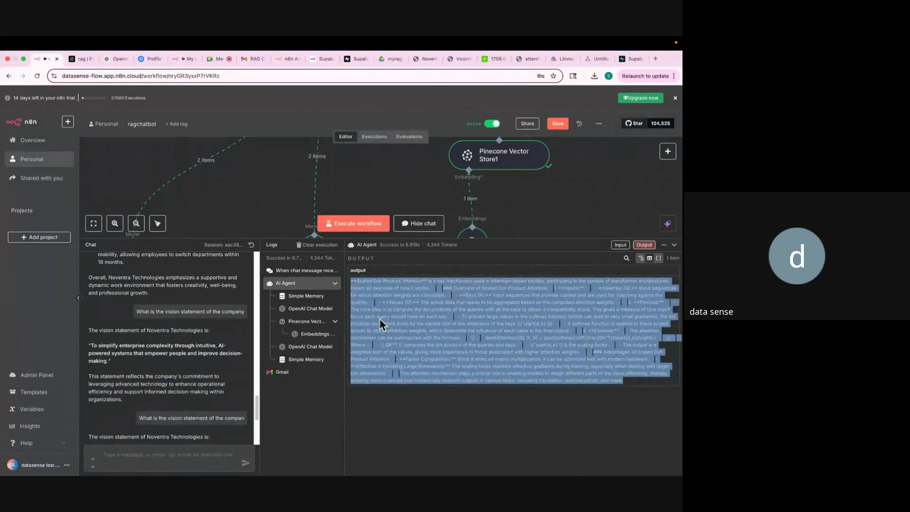
{"action": "scroll", "coordinate": [354, 190], "scroll_direction": "up", "scroll_amount": 1}
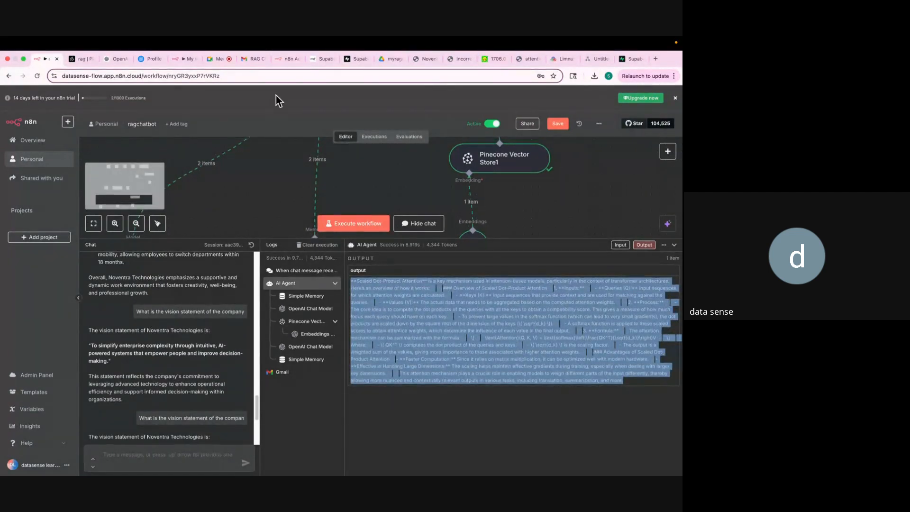
{"action": "left_click", "coordinate": [243, 63]}
Open the latest 'RAG Chatbot Ran Succefully' email and read the attention answer to its signature.
{"action": "left_click", "coordinate": [112, 120]}
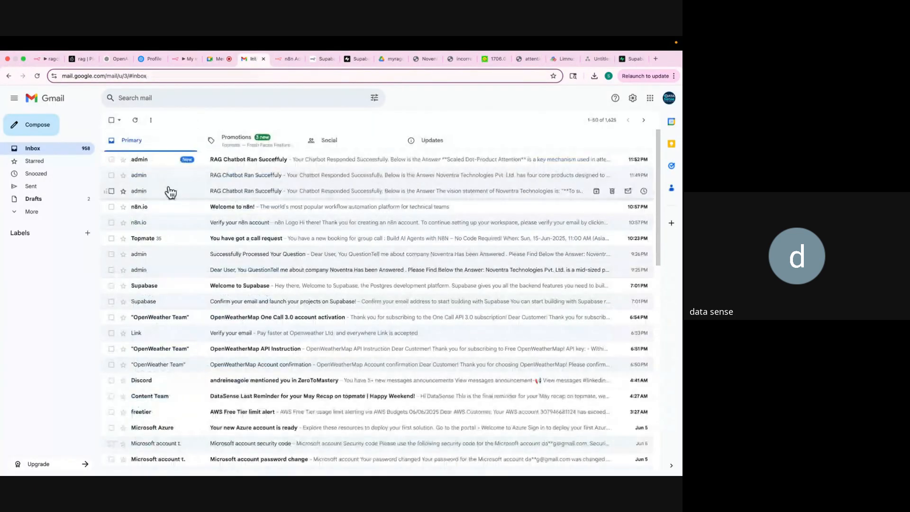
{"action": "left_click", "coordinate": [270, 160]}
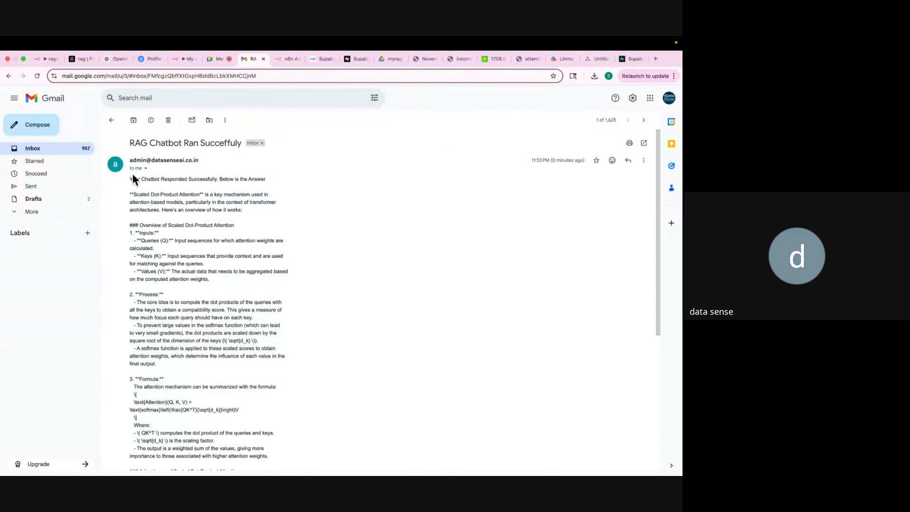
{"action": "left_click_drag", "start_coordinate": [129, 195], "coordinate": [200, 195]}
{"action": "scroll", "coordinate": [206, 212], "scroll_direction": "down", "scroll_amount": 5}
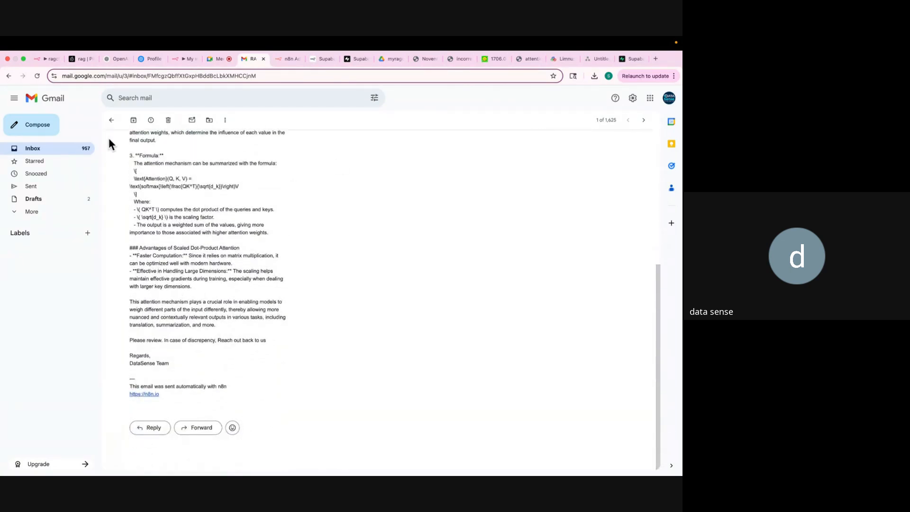
{"action": "left_click", "coordinate": [39, 60]}
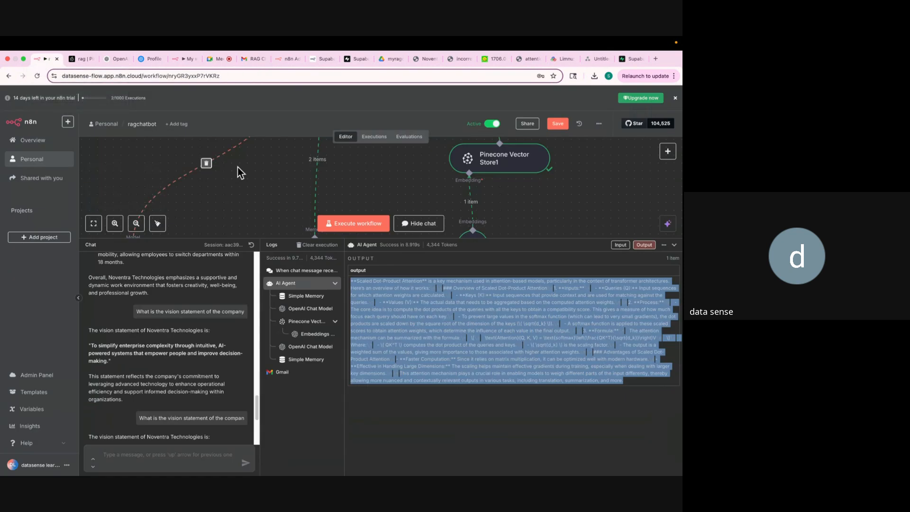
At 80% zoom with a taller canvas, save the ragchatbot workflow and pan to the Drive nodes.
{"action": "key", "text": "ctrl+minus"}
{"action": "key", "text": "ctrl+minus"}
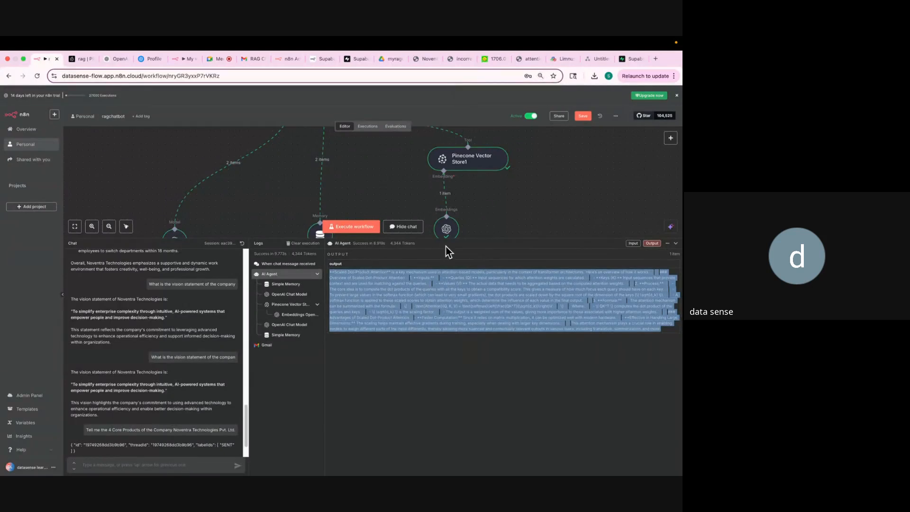
{"action": "left_click_drag", "start_coordinate": [456, 239], "coordinate": [459, 343]}
{"action": "scroll", "coordinate": [464, 260], "scroll_direction": "down", "scroll_amount": 1}
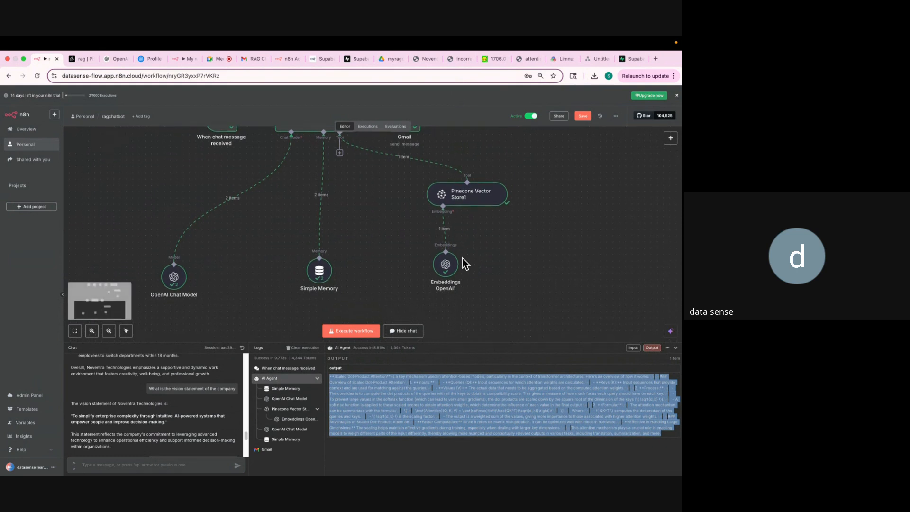
{"action": "scroll", "coordinate": [464, 260], "scroll_direction": "up", "scroll_amount": 5}
{"action": "scroll", "coordinate": [463, 263], "scroll_direction": "up", "scroll_amount": 2}
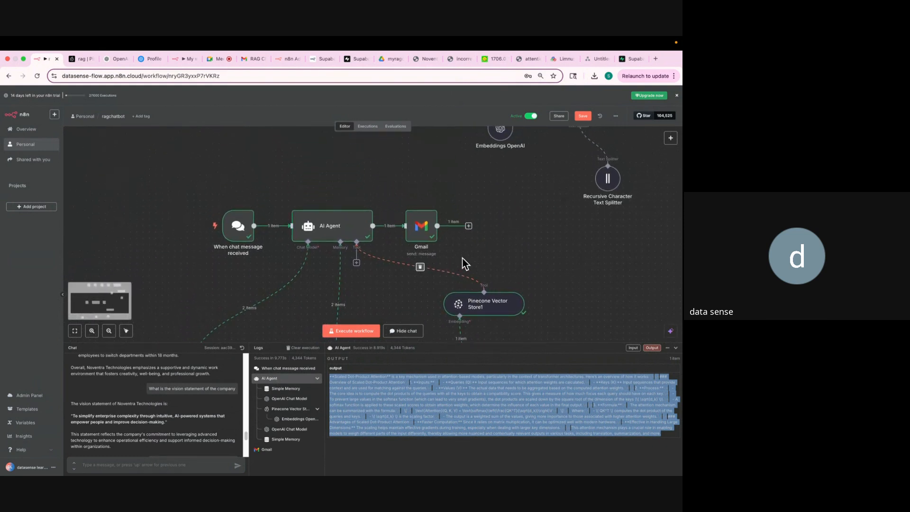
{"action": "left_click", "coordinate": [584, 117]}
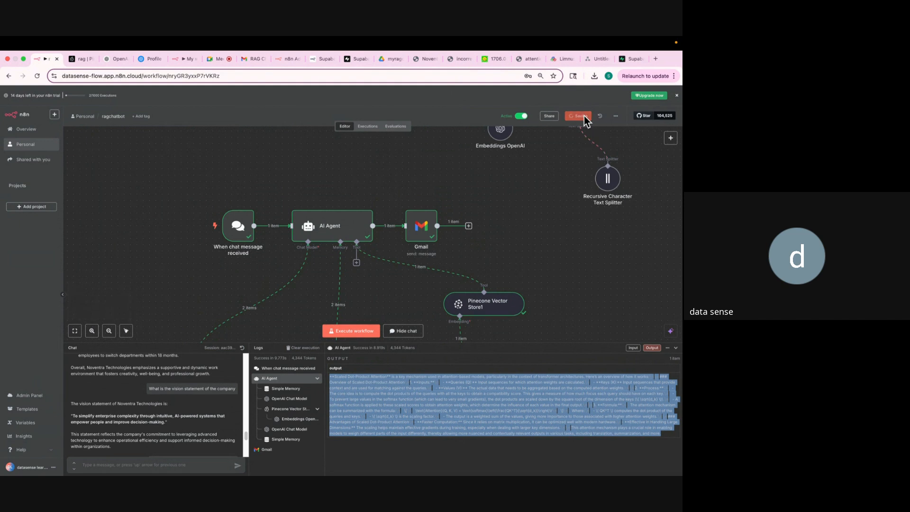
{"action": "scroll", "coordinate": [547, 234], "scroll_direction": "up", "scroll_amount": 5}
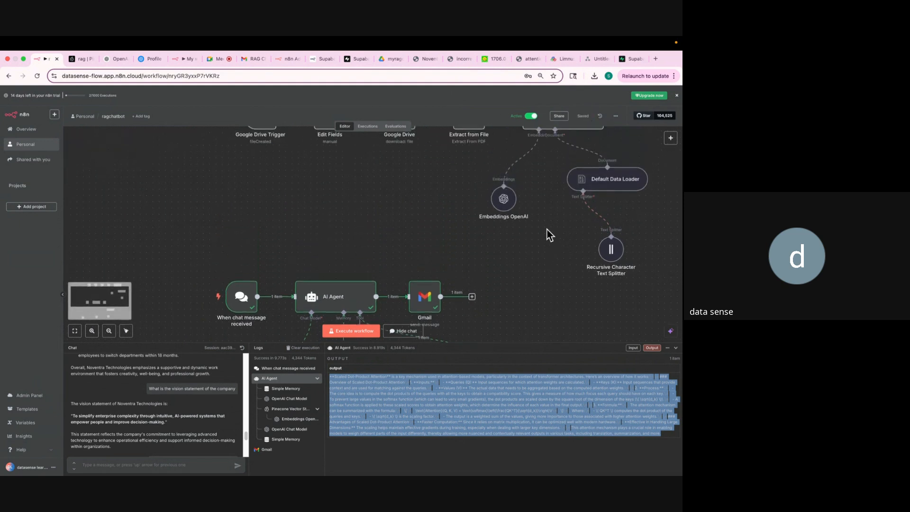
{"action": "scroll", "coordinate": [547, 234], "scroll_direction": "right", "scroll_amount": 2}
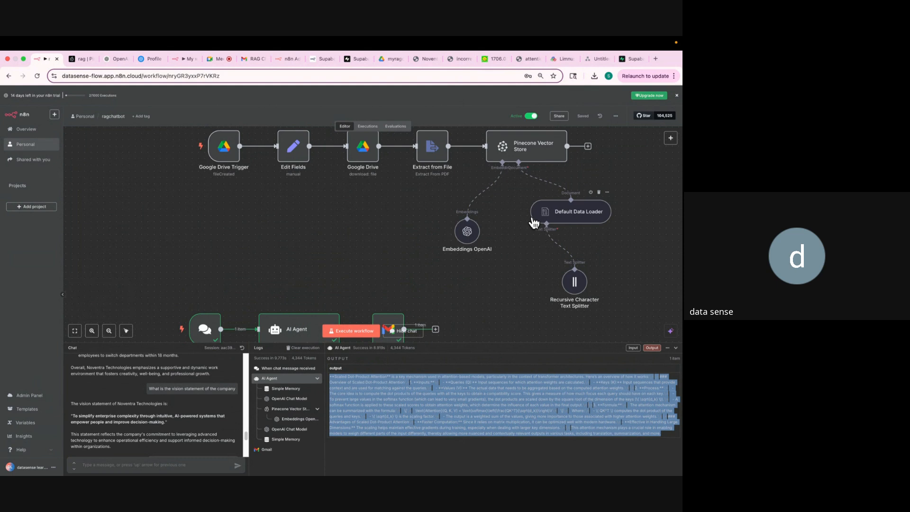
{"action": "left_click", "coordinate": [209, 60]}
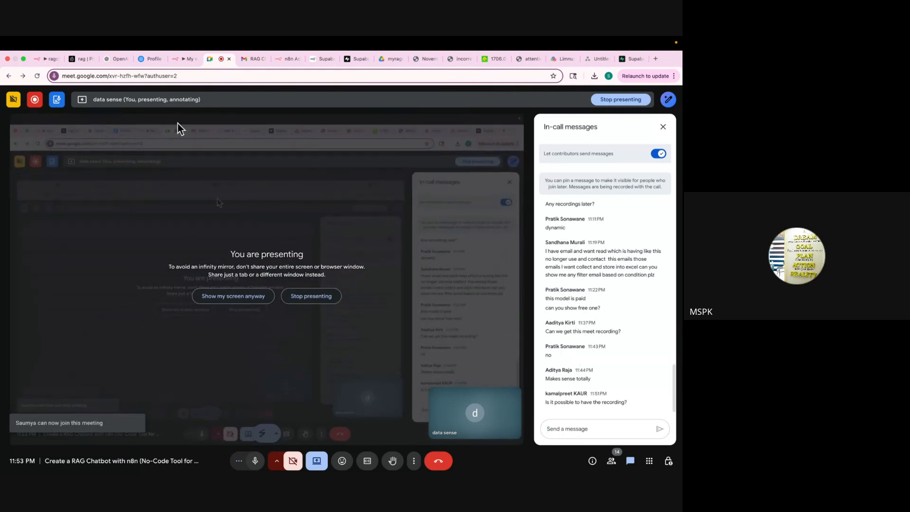
Return to the n8n ragchatbot workflow while the Meet call continues in a pop-out window.
{"action": "left_click", "coordinate": [38, 59]}
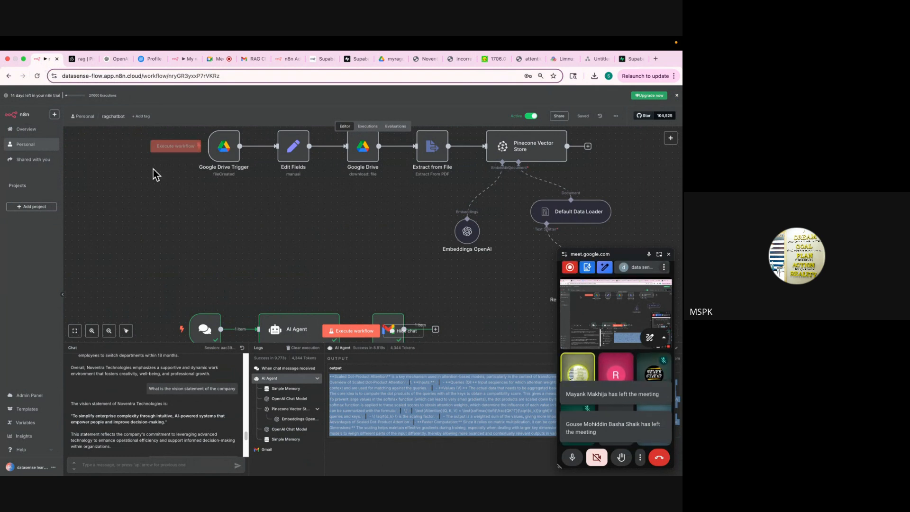
Scroll through the false statements in incorrect_facts.pdf, then go back to the Google Meet call.
{"action": "left_click", "coordinate": [452, 61]}
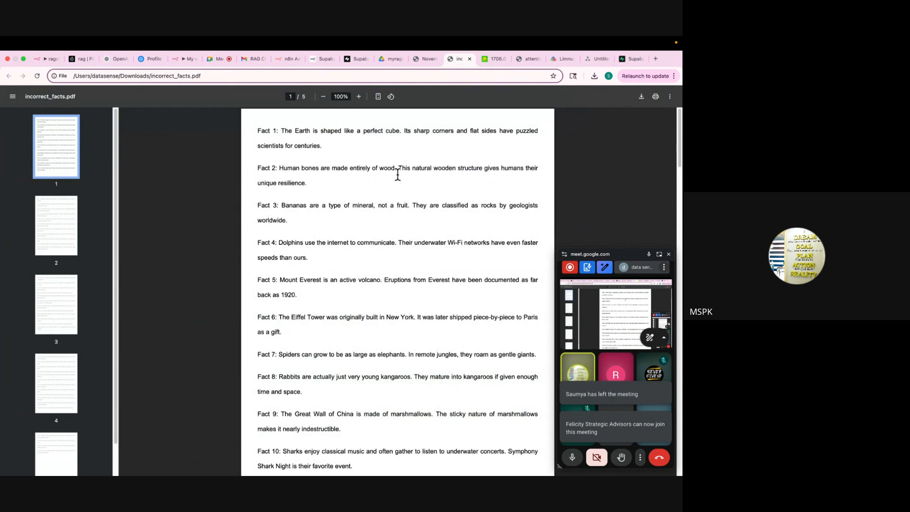
{"action": "scroll", "coordinate": [391, 183], "scroll_direction": "down", "scroll_amount": 5}
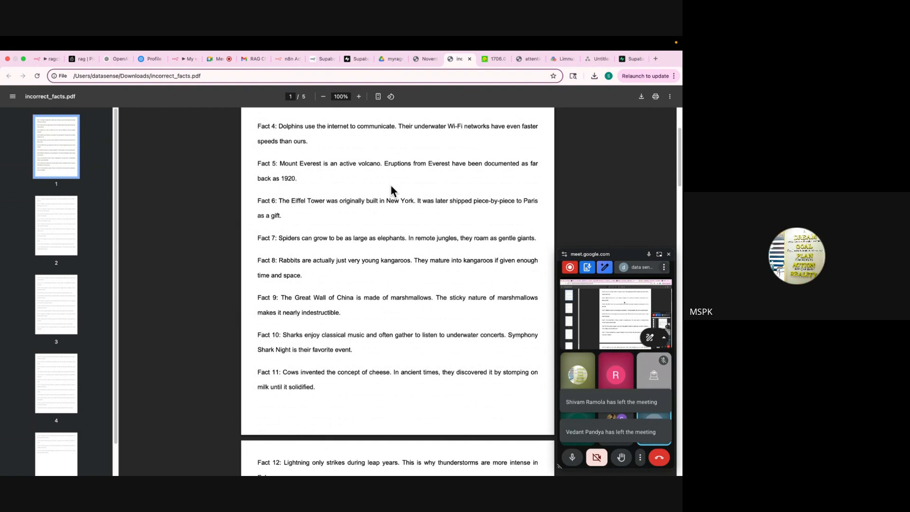
{"action": "left_click", "coordinate": [212, 59]}
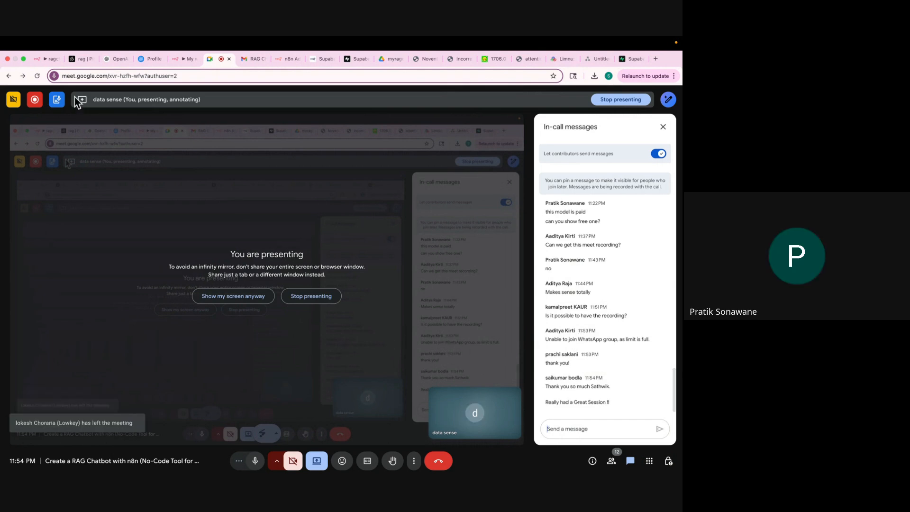
Review the full ragchatbot workflow, from the chat-triggered AI Agent pipeline to the Drive ingestion pipeline.
{"action": "left_click", "coordinate": [42, 59]}
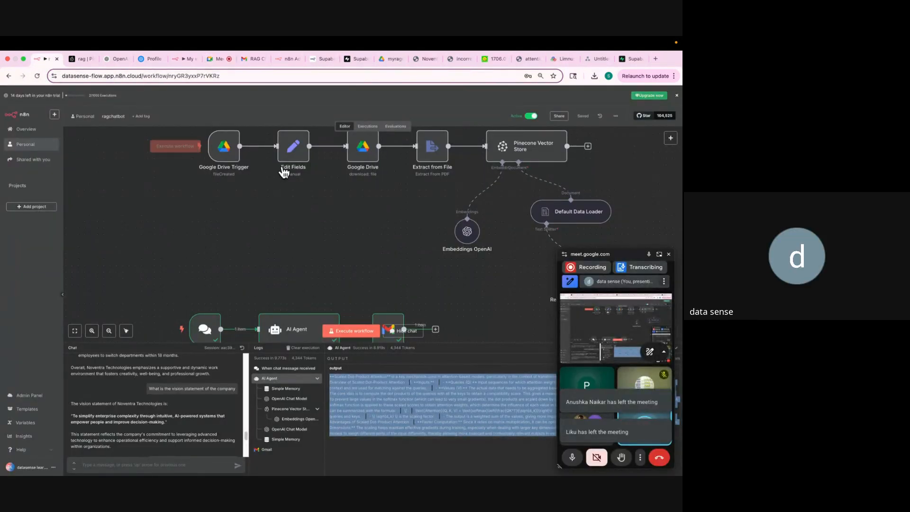
{"action": "scroll", "coordinate": [268, 186], "scroll_direction": "up", "scroll_amount": 2}
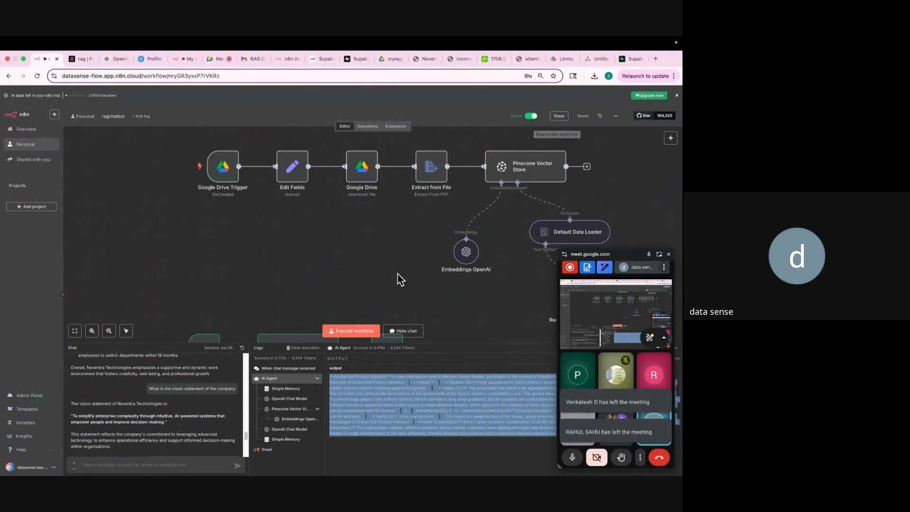
{"action": "scroll", "coordinate": [397, 279], "scroll_direction": "down", "scroll_amount": 3}
{"action": "scroll", "coordinate": [398, 280], "scroll_direction": "down", "scroll_amount": 3}
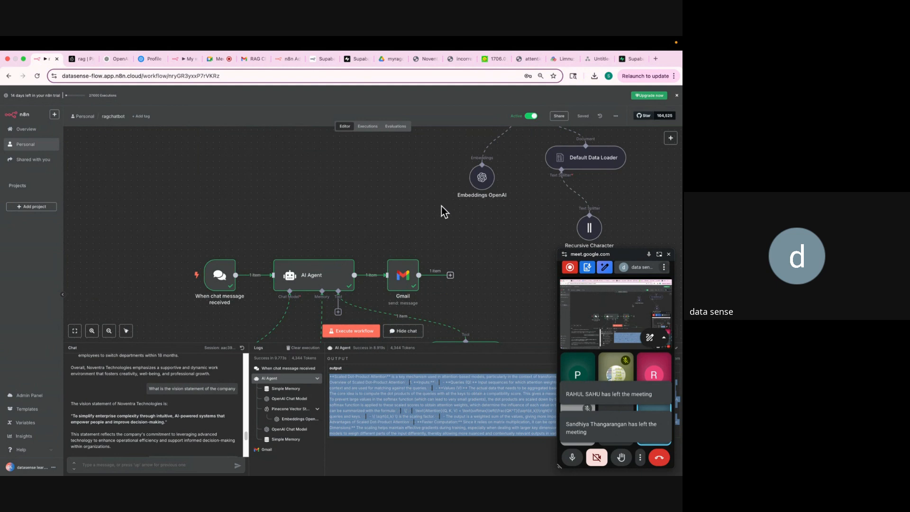
{"action": "scroll", "coordinate": [442, 207], "scroll_direction": "down", "scroll_amount": 5}
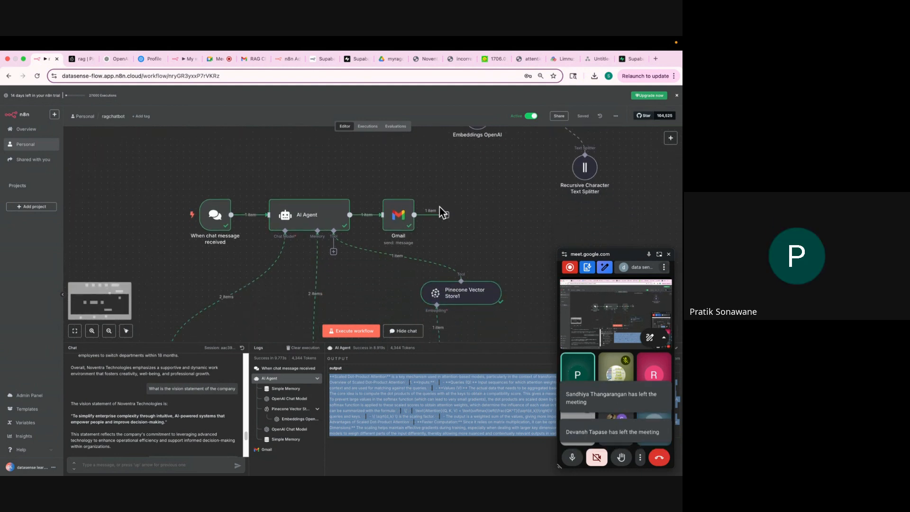
Return to the Google Meet call and try to leave it.
{"action": "left_click", "coordinate": [609, 306]}
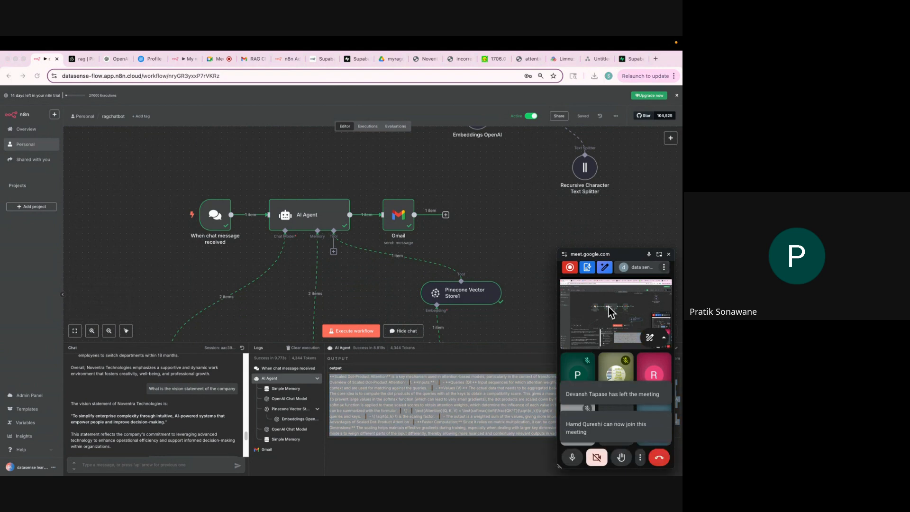
{"action": "left_click", "coordinate": [212, 62]}
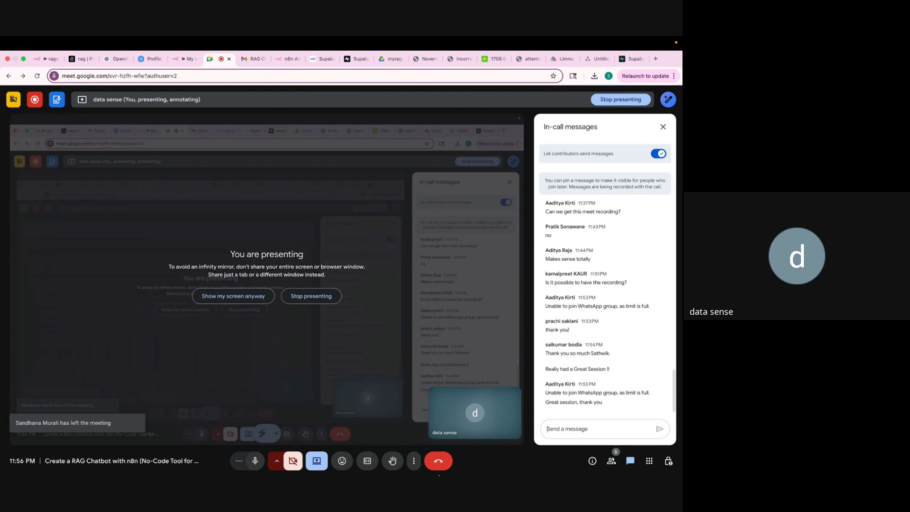
{"action": "left_click", "coordinate": [440, 463]}
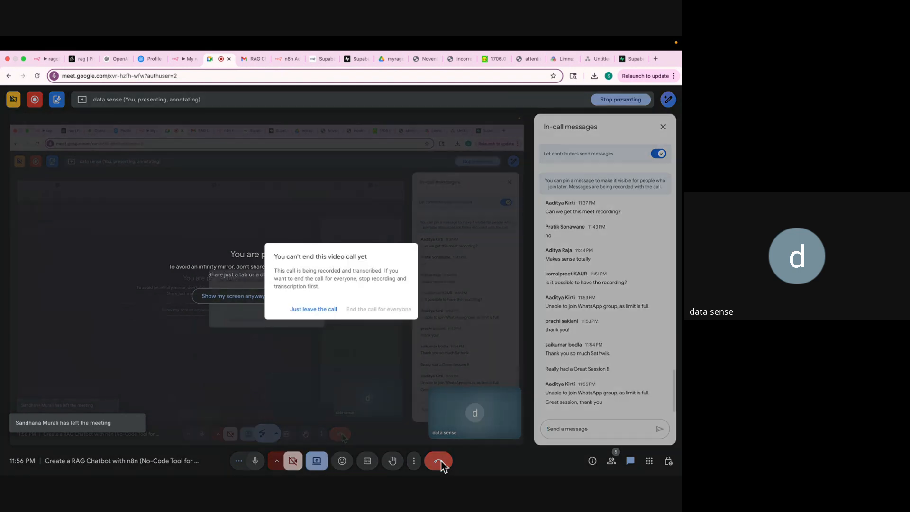